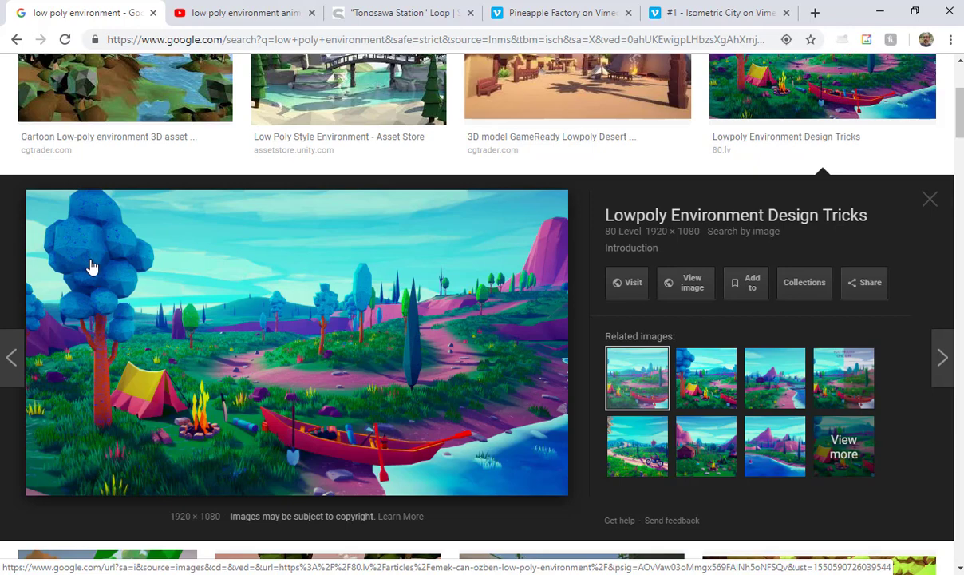
Browse the enlarged image results for "low poly environment" one after another to examine different scene styles.
key("Right")
key("Right")
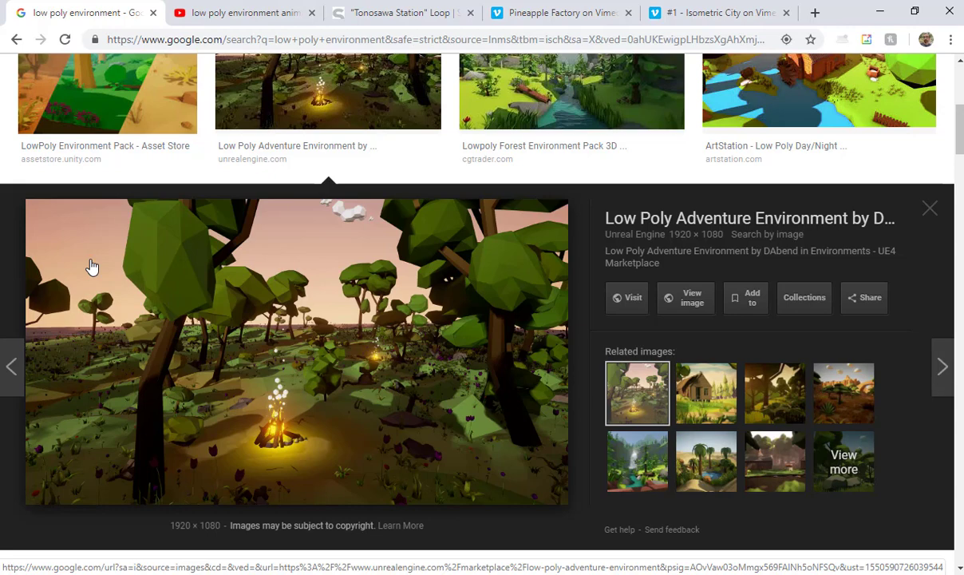
key("Right")
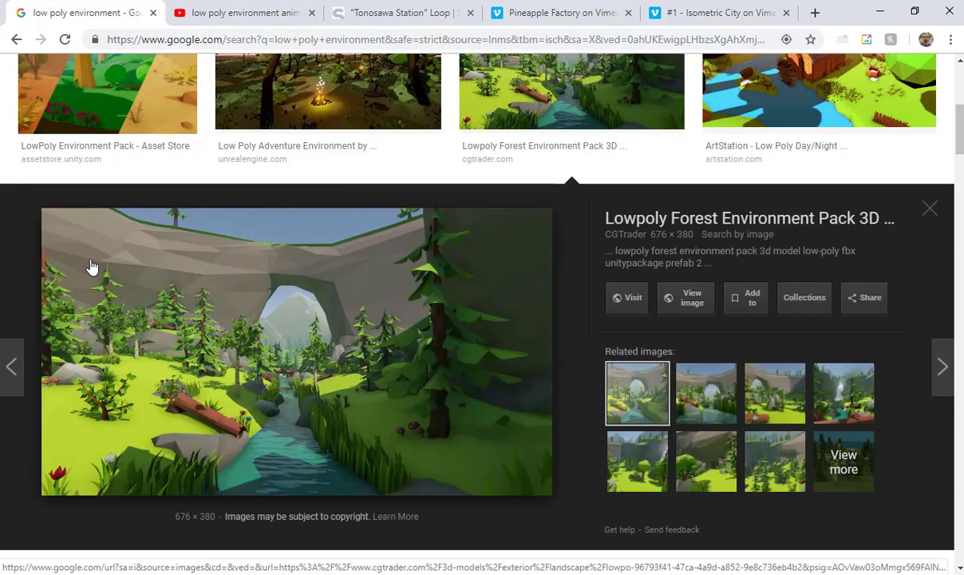
key("Right")
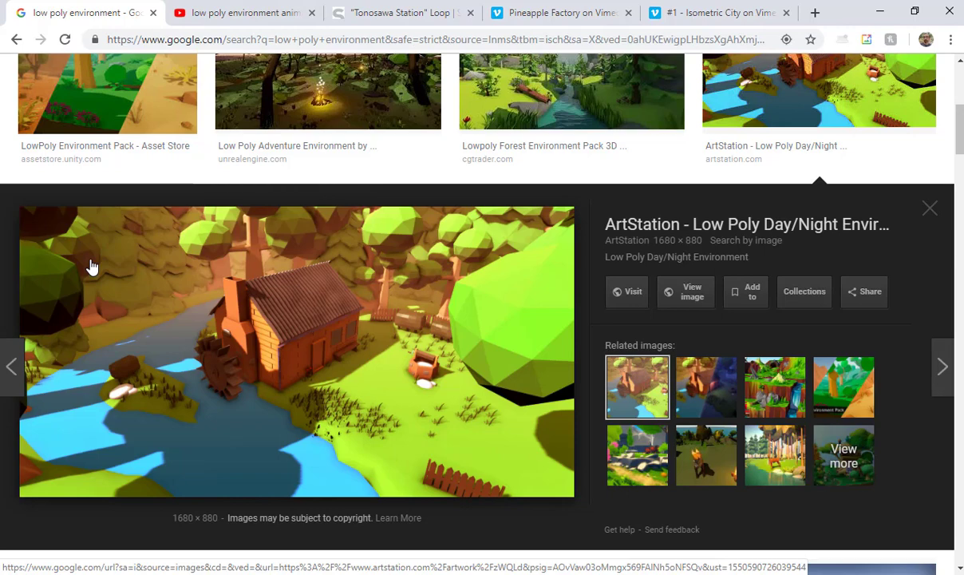
key("Right")
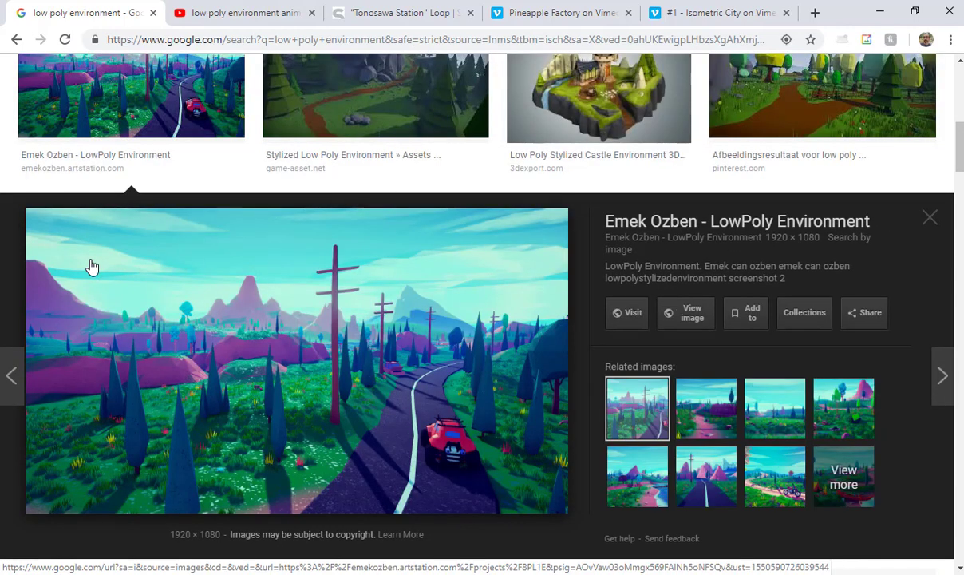
key("Right")
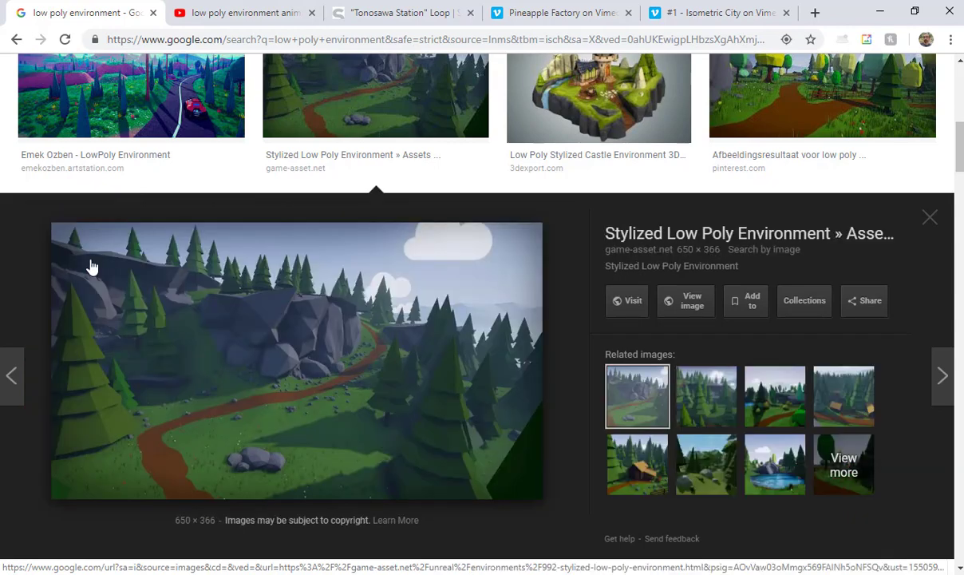
key("Right")
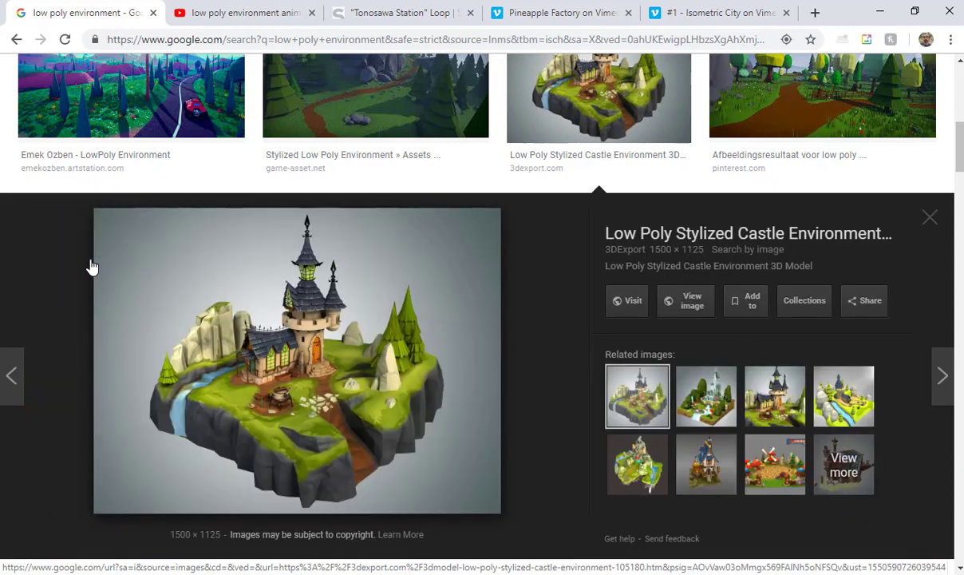
key("Right")
key("Right")
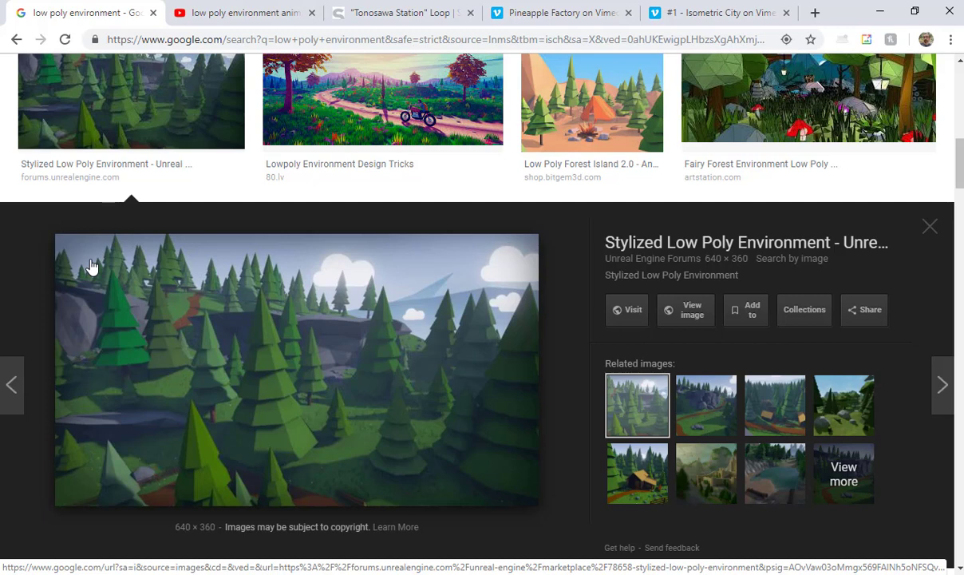
key("Right")
key("Right")
key("Right")
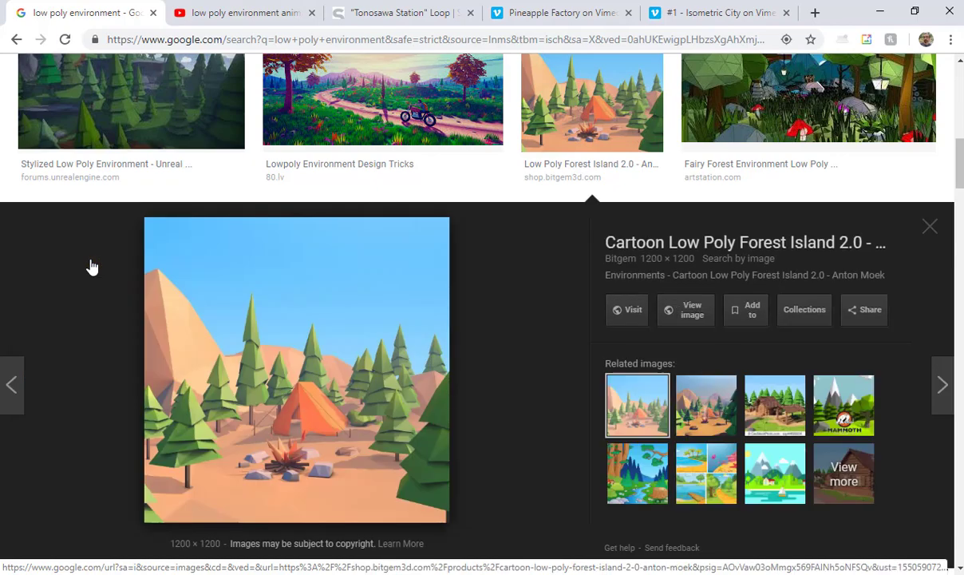
key("Right")
key("Right")
key("Right")
key("Right")
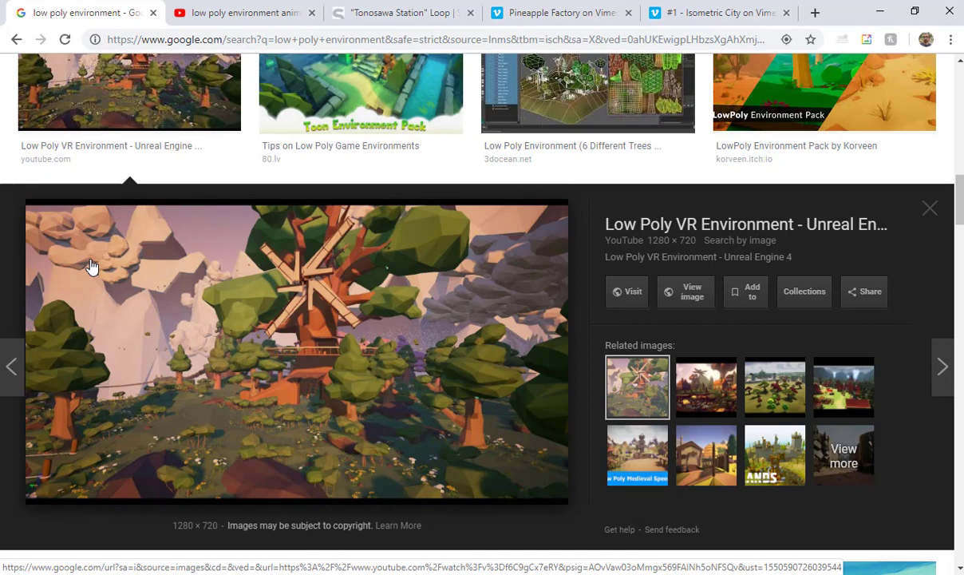
Close the image search and look through the YouTube results for "low poly environment animation c4d" from the beginning of the list.
key("ctrl+w")
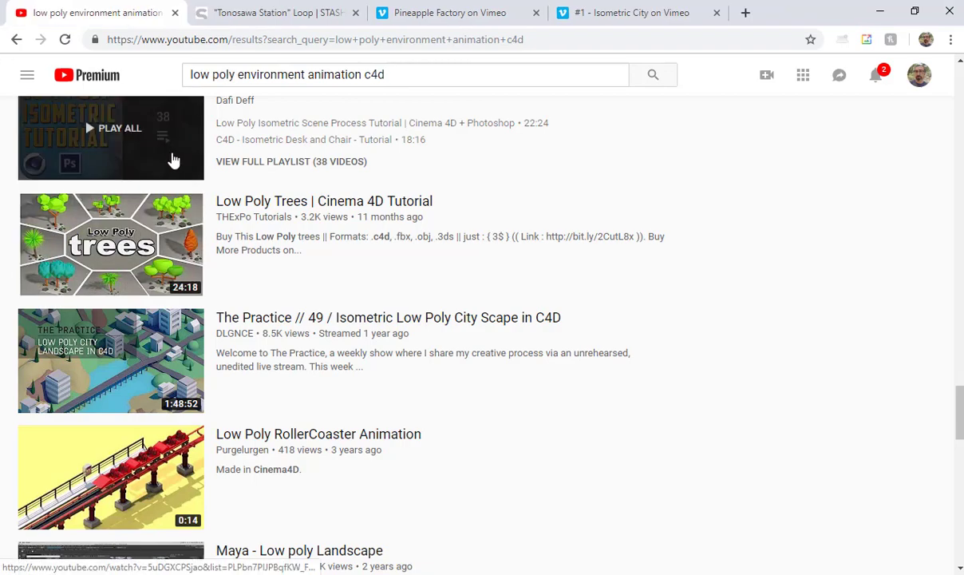
scroll(216, 229, "up", 10)
scroll(215, 229, "up", 10)
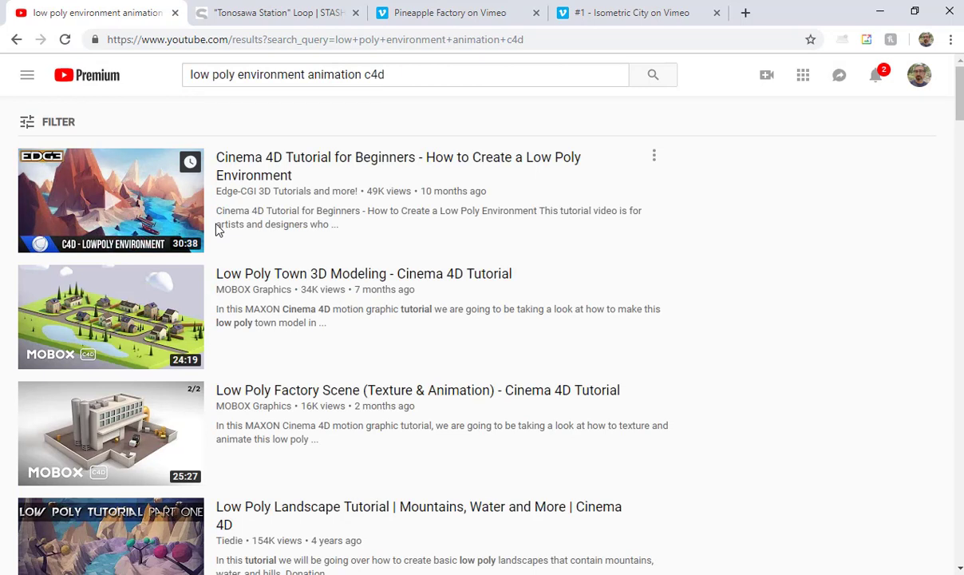
scroll(276, 399, "down", 3)
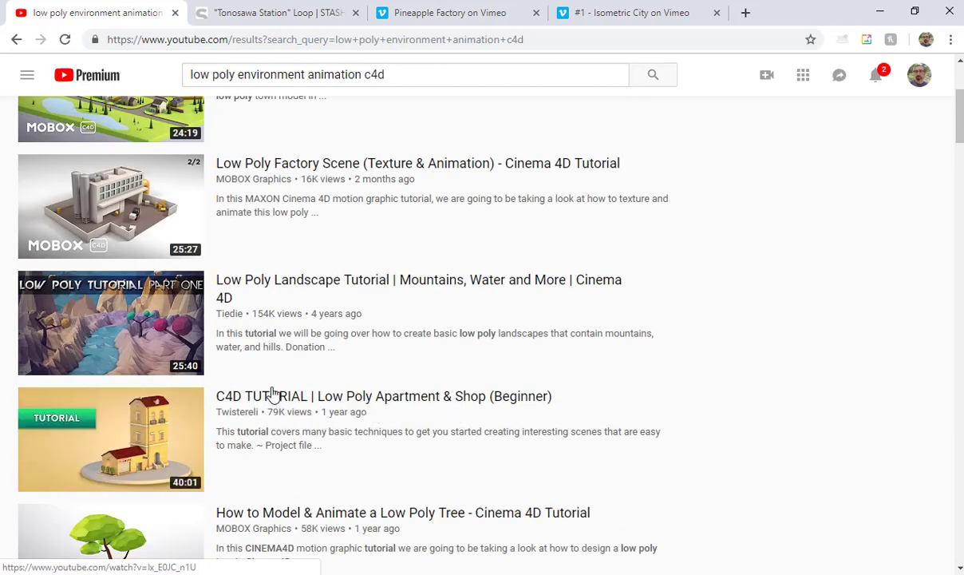
scroll(271, 392, "down", 3)
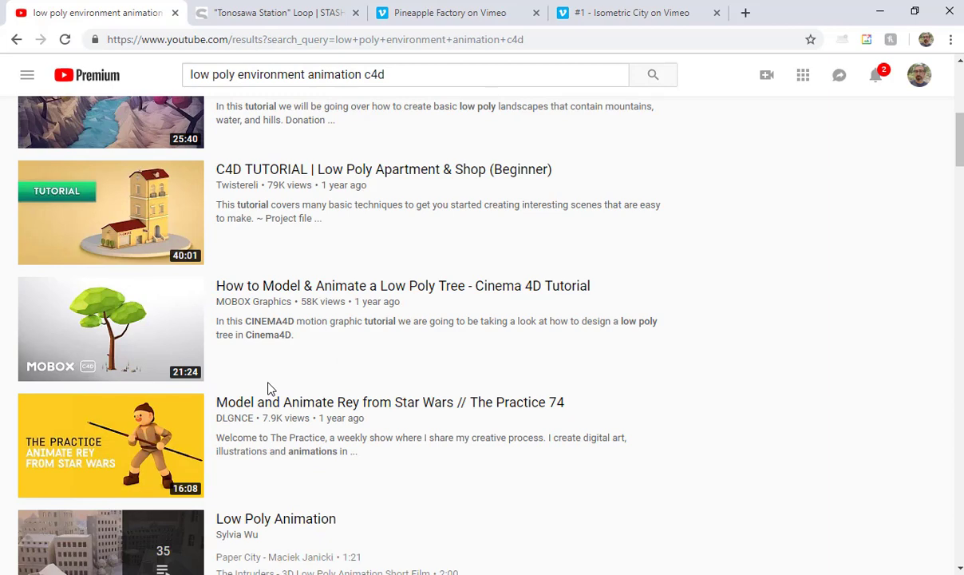
scroll(268, 388, "down", 5)
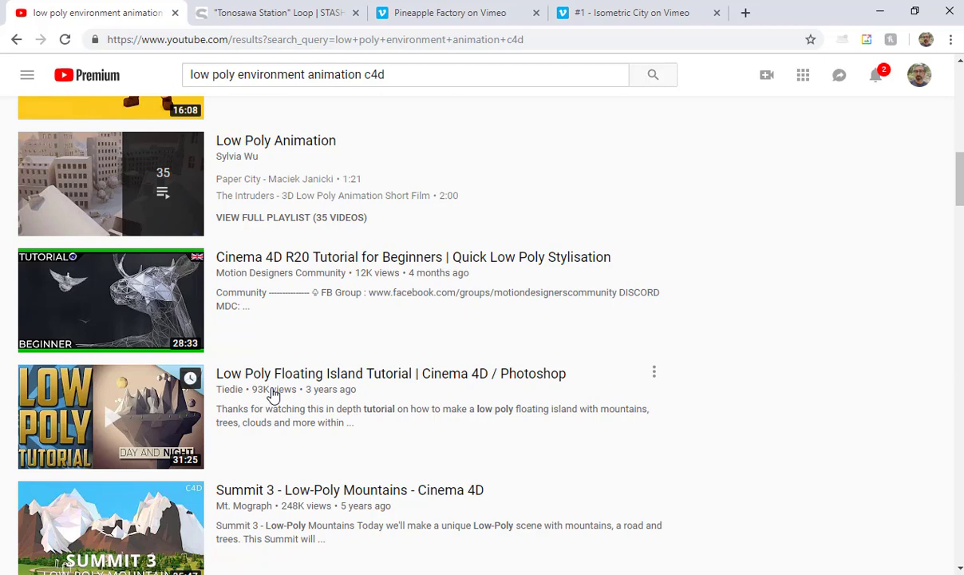
scroll(273, 389, "down", 3)
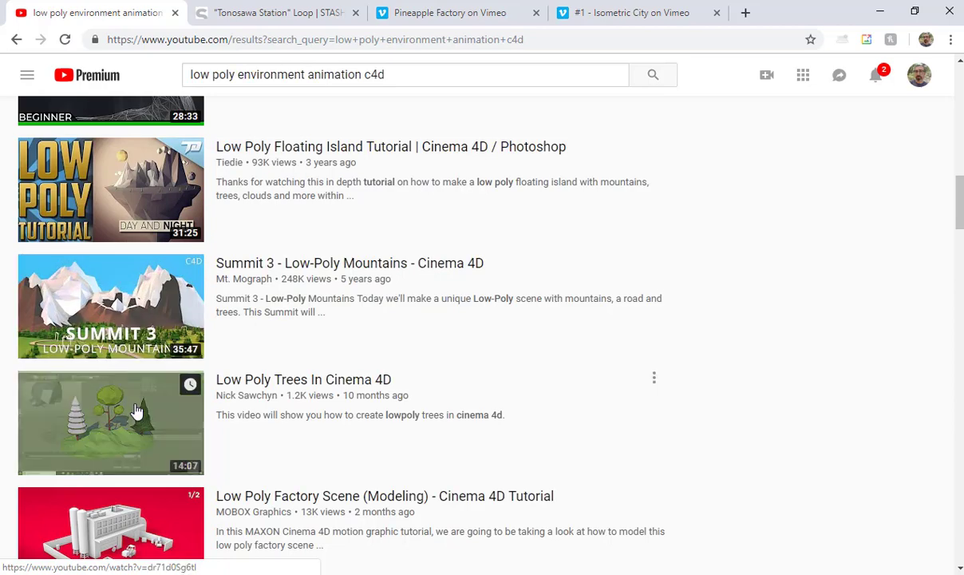
scroll(133, 394, "down", 2)
scroll(132, 318, "down", 8)
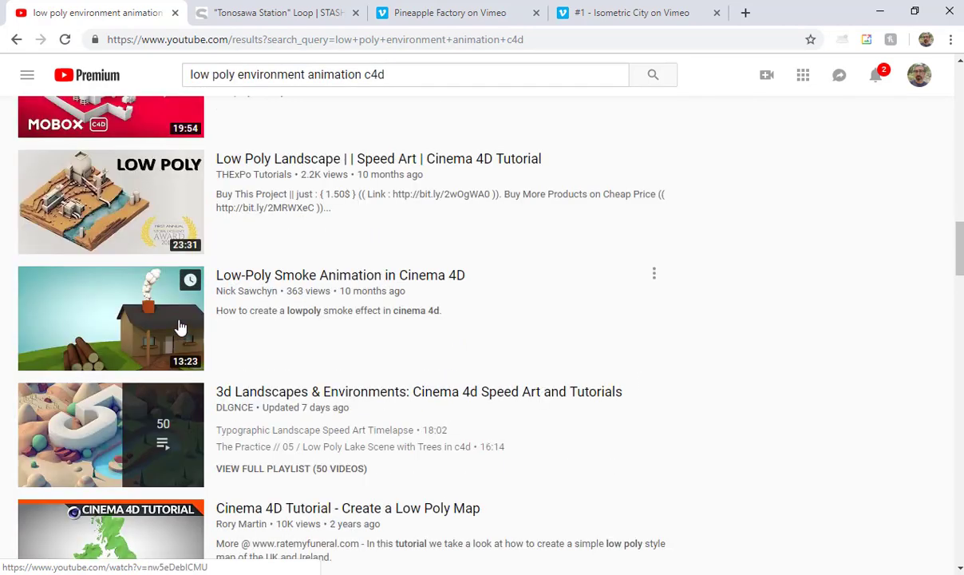
scroll(182, 308, "down", 5)
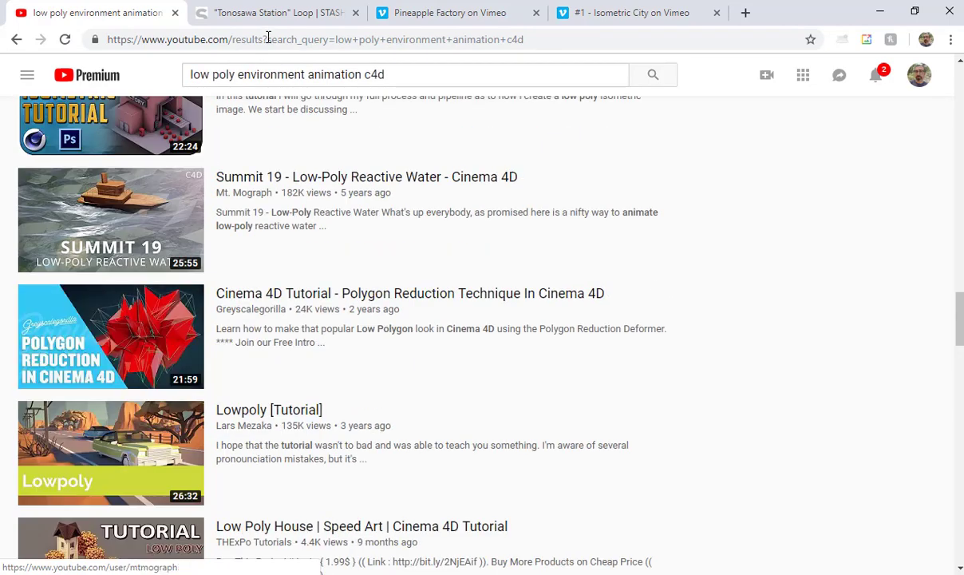
Open the "Tonosawa Station" Loop page, play its animation and pause it after watching.
left_click(271, 16)
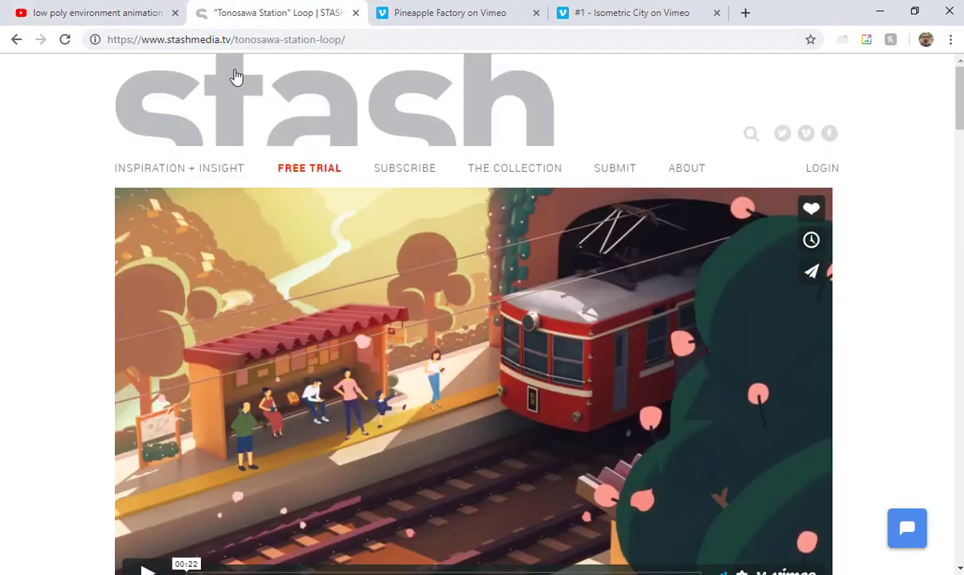
scroll(56, 274, "down", 2)
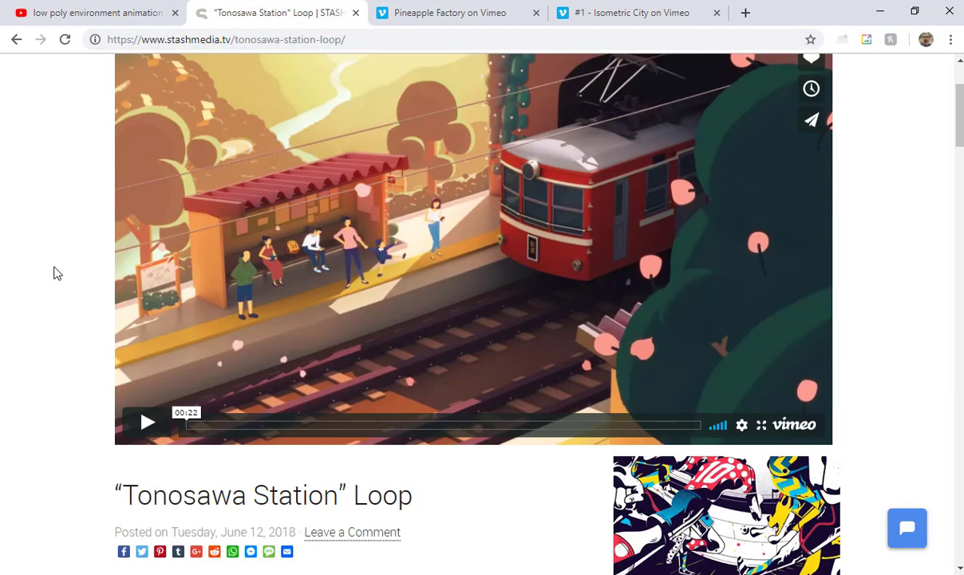
scroll(56, 274, "up", 1)
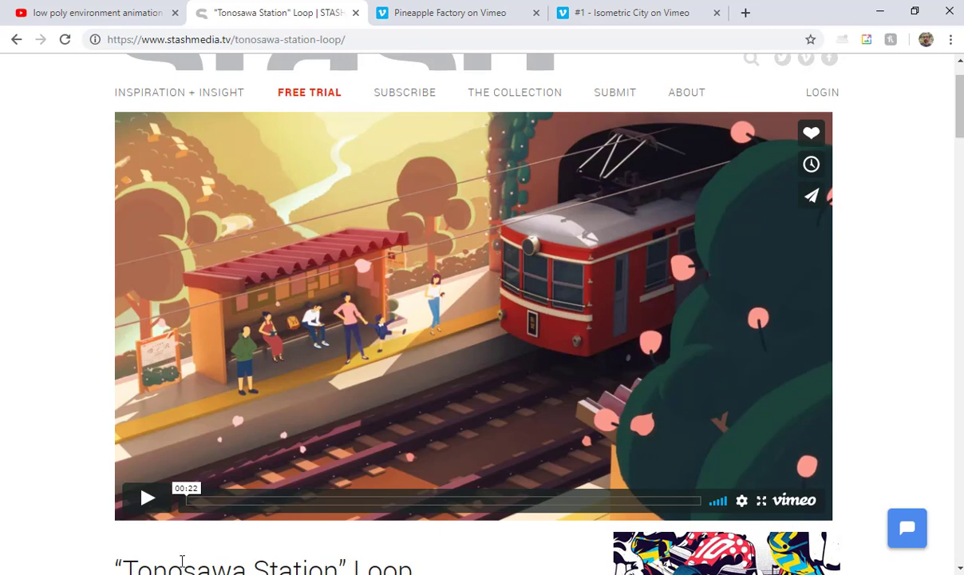
left_click(157, 510)
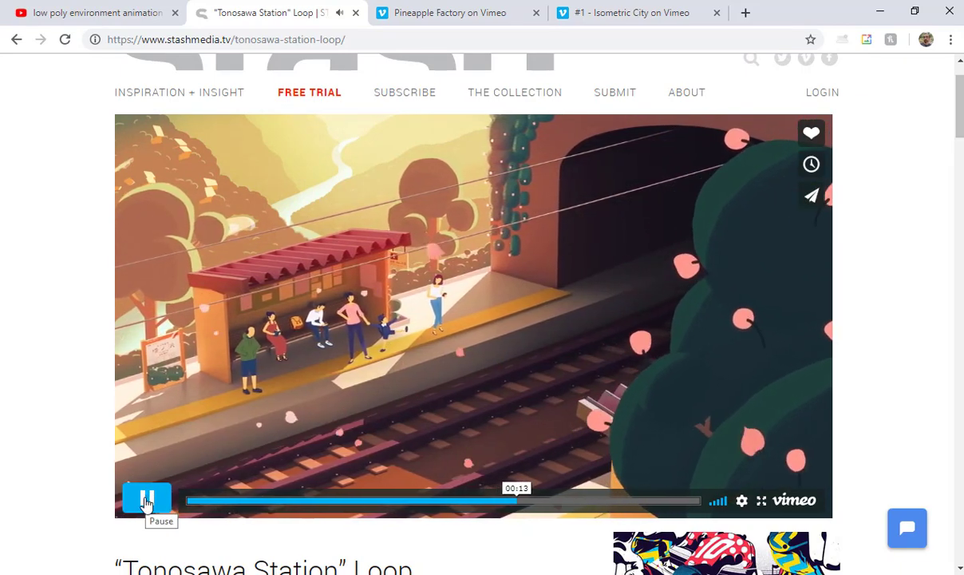
left_click(147, 499)
Examine the reference photo, grayscale renders and production notes in the "Tonosawa Station" Loop article.
scroll(46, 340, "down", 2)
scroll(46, 339, "down", 13)
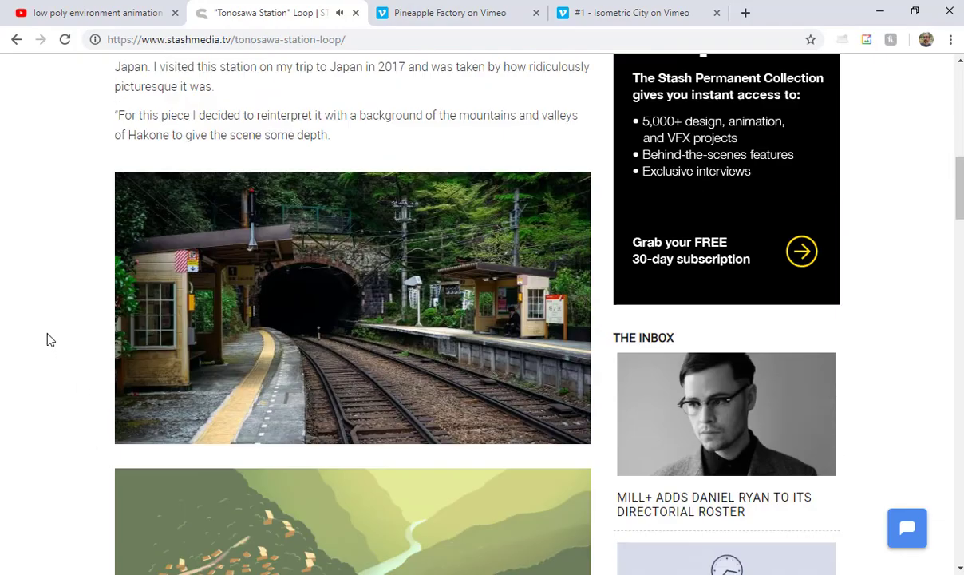
scroll(47, 341, "down", 14)
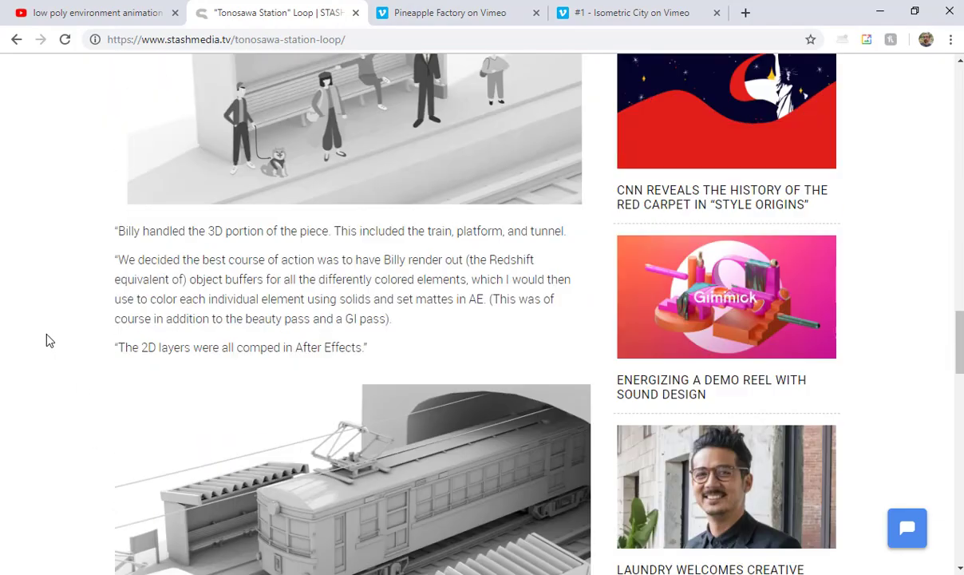
scroll(46, 339, "down", 6)
scroll(41, 336, "up", 11)
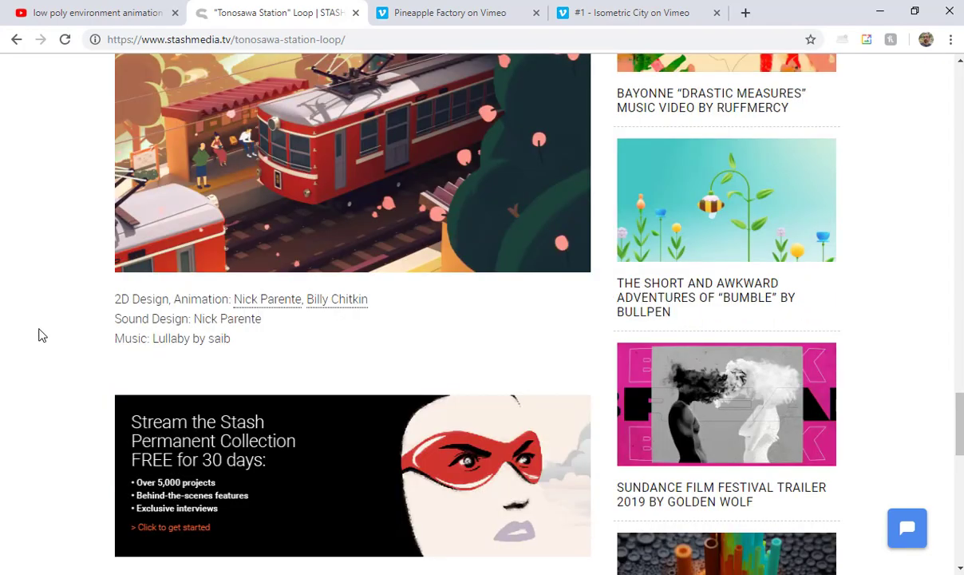
scroll(225, 285, "up", 20)
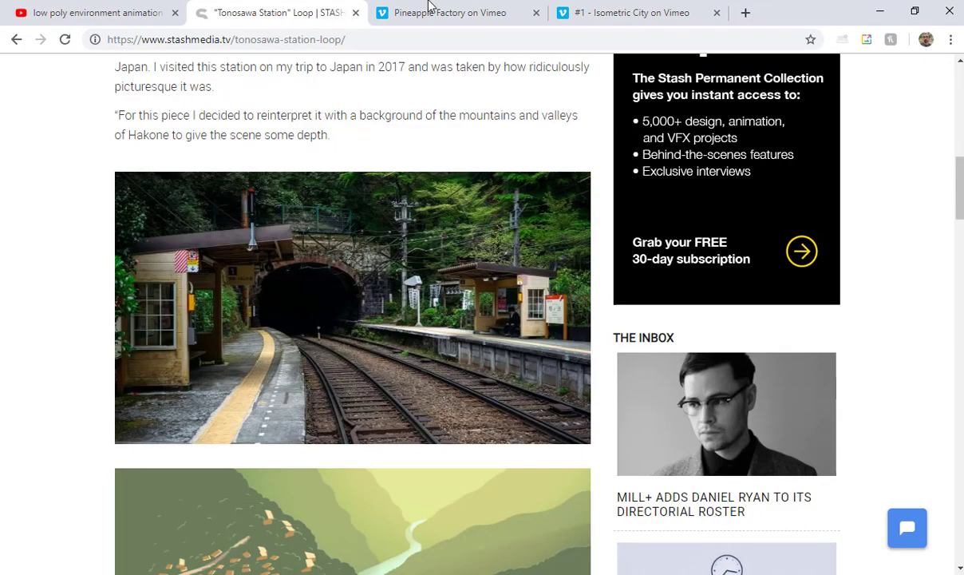
Play the Pineapple Factory video on Vimeo and pause it after watching the conveyor animation.
left_click(429, 9)
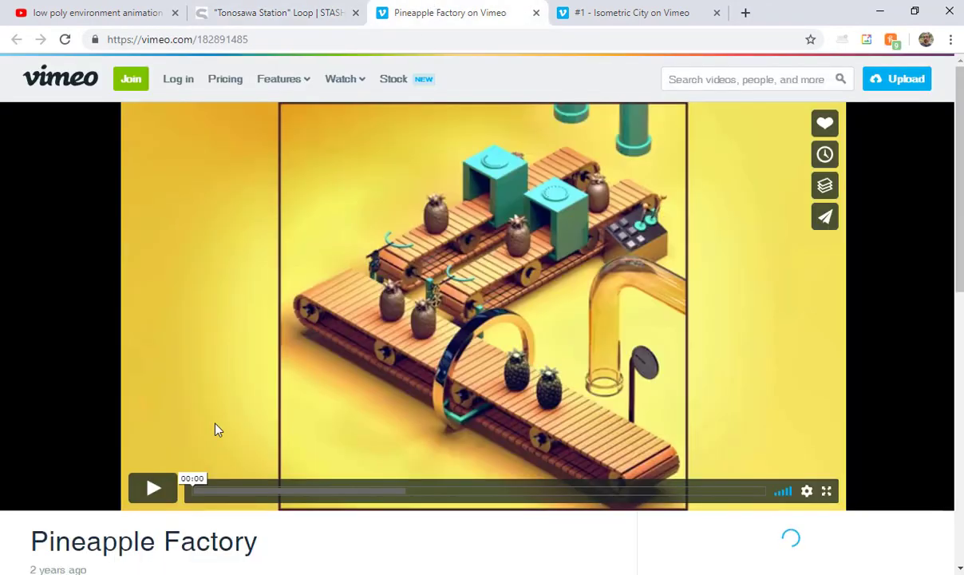
left_click(145, 499)
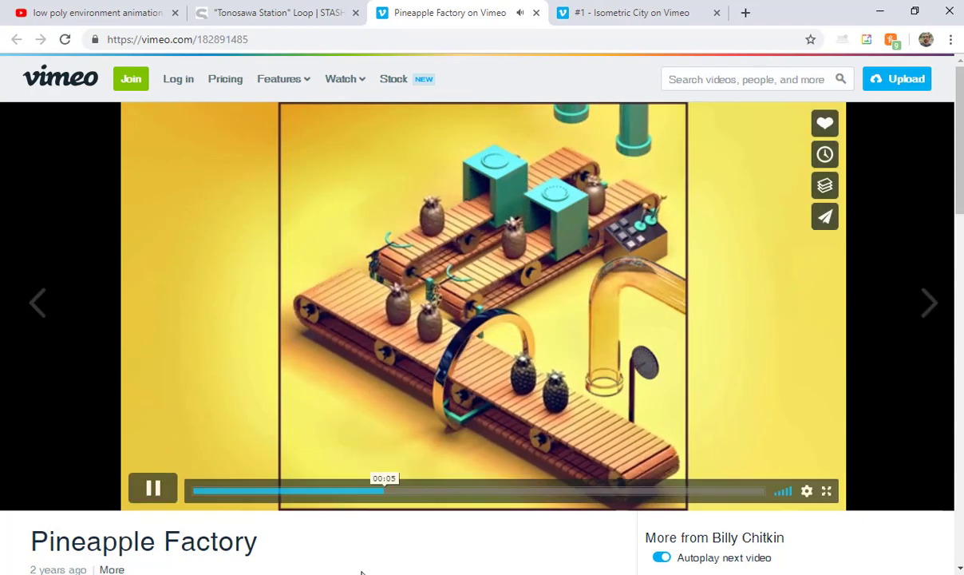
left_click(134, 493)
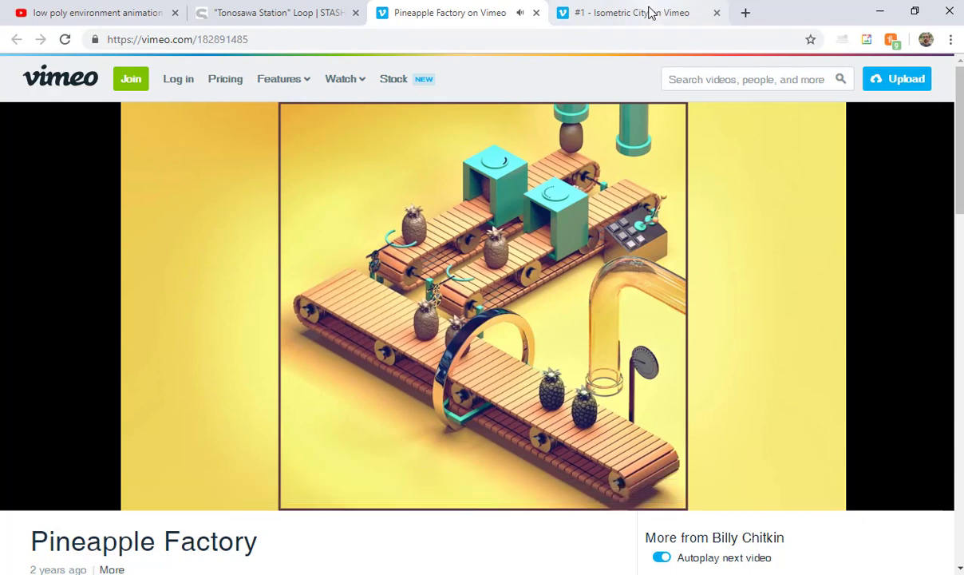
Watch the "#1 - Isometric City" video on Vimeo, pause it and close its page.
left_click(651, 12)
left_click(163, 489)
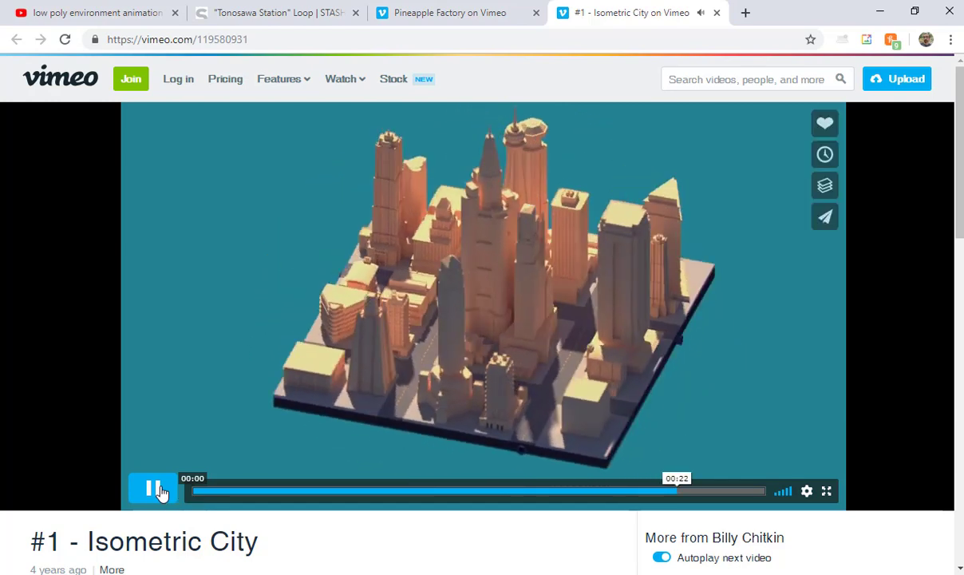
left_click(155, 489)
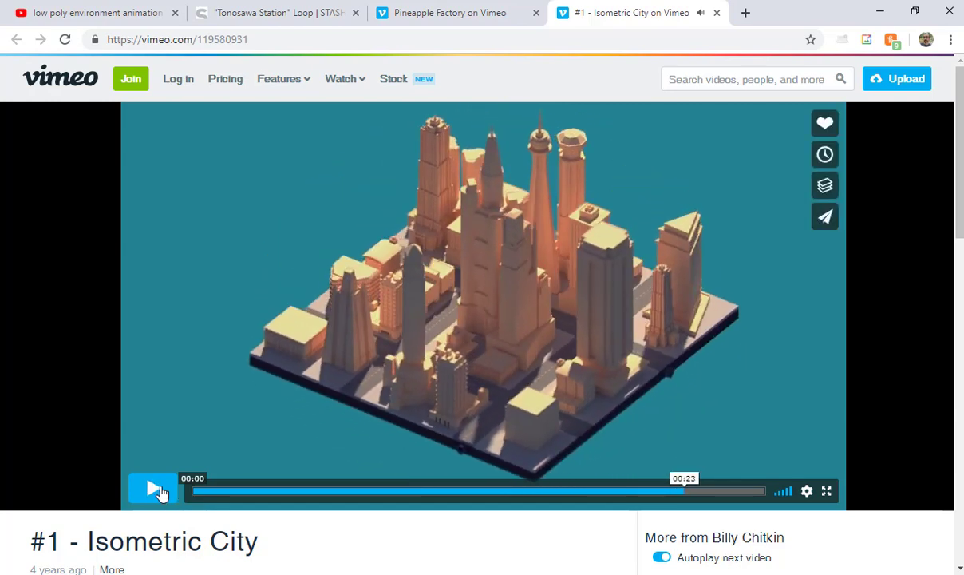
left_click(717, 14)
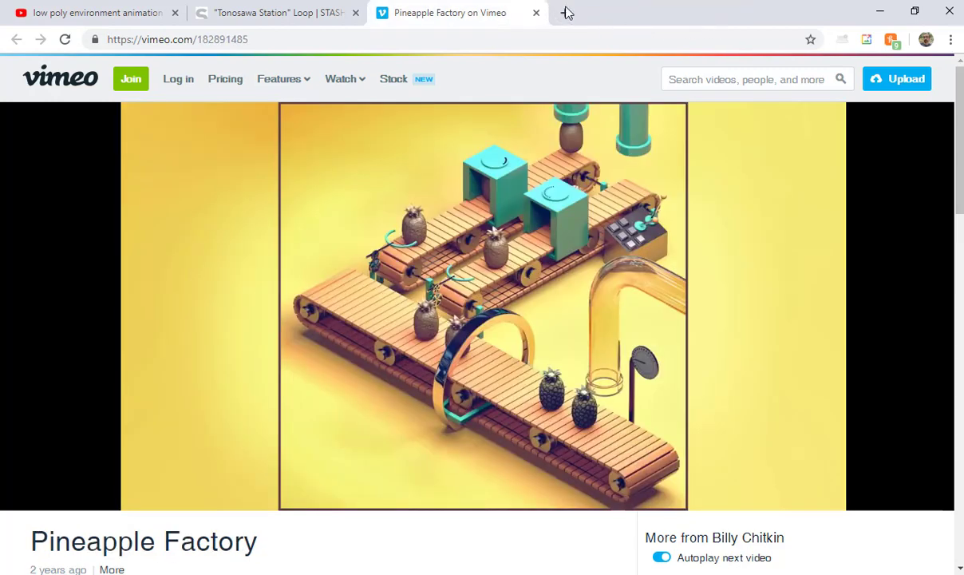
Switch to the assignment submission form in InDesign and review its project description, learning objectives and turn-in checklist.
left_click(881, 20)
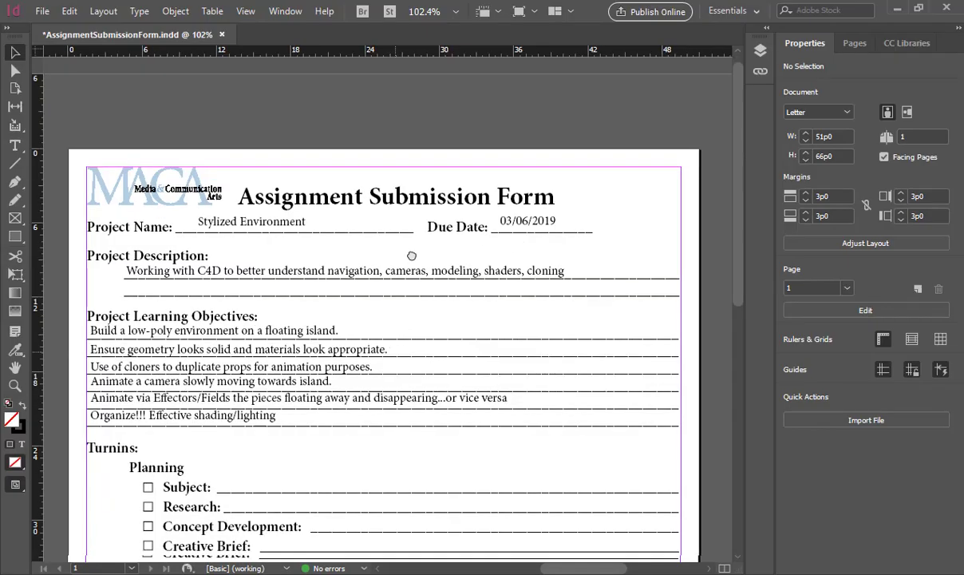
left_click_drag(412, 256, 387, 241)
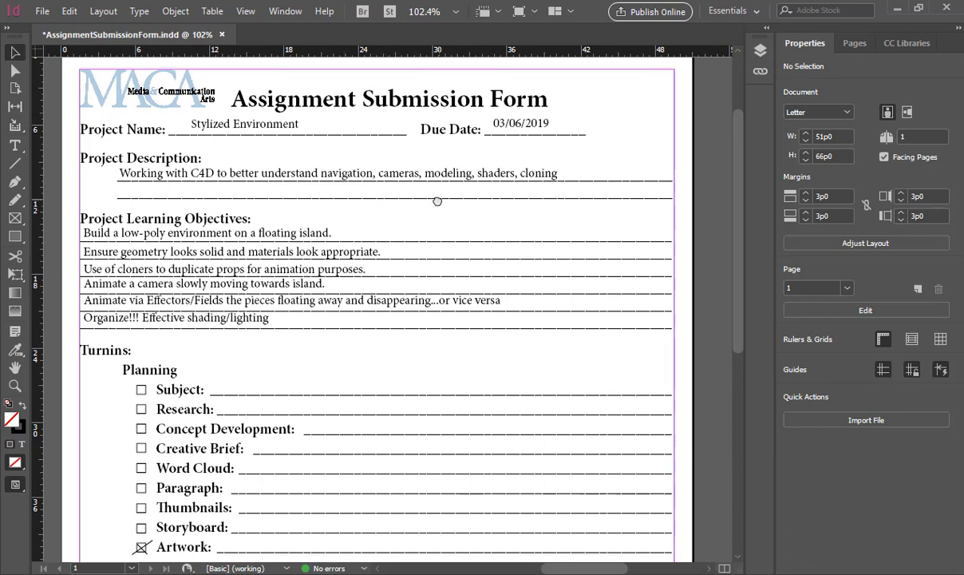
left_click_drag(431, 204, 437, 193)
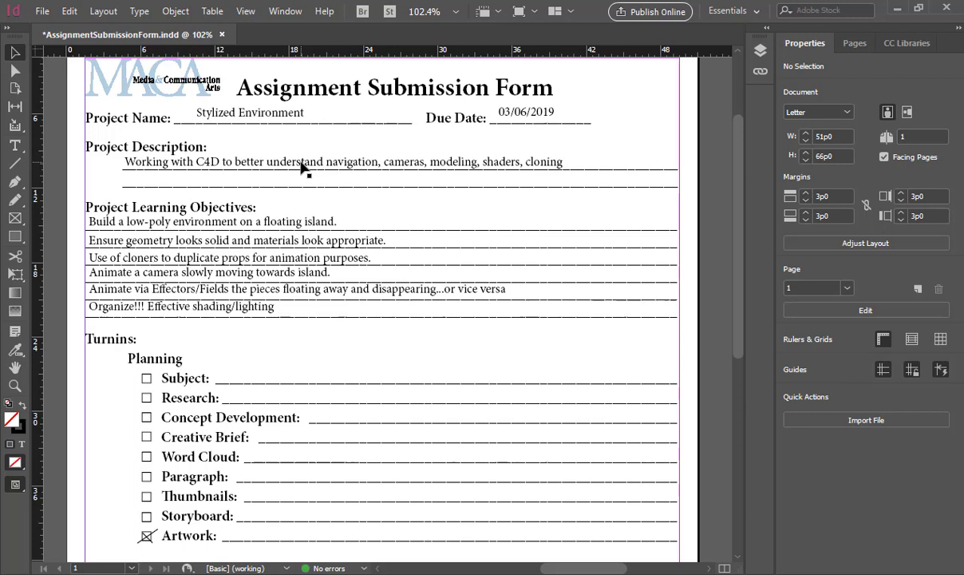
scroll(128, 194, "down", 1)
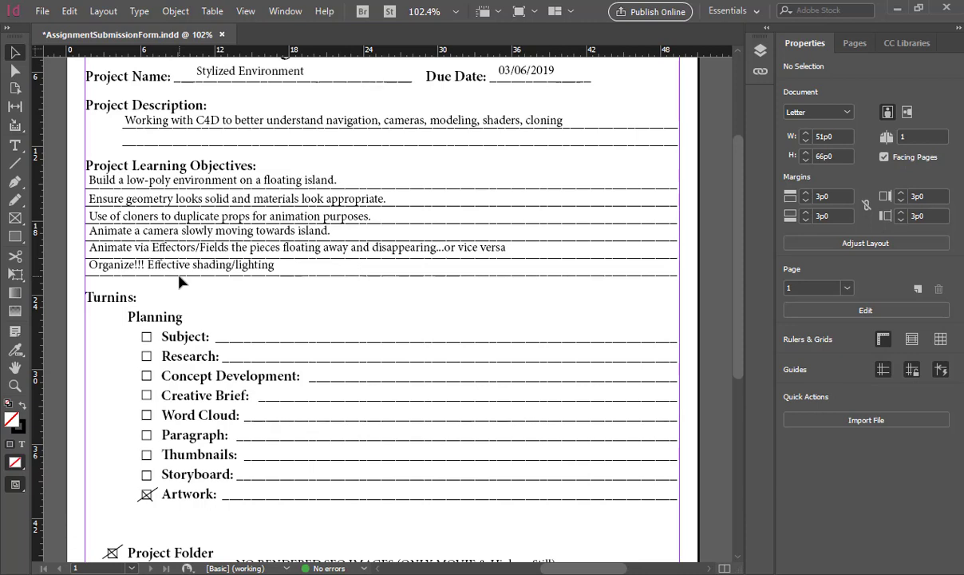
Review the form's remaining turn-in items, including artwork, project folder, movie and still requirements.
scroll(180, 280, "down", 5)
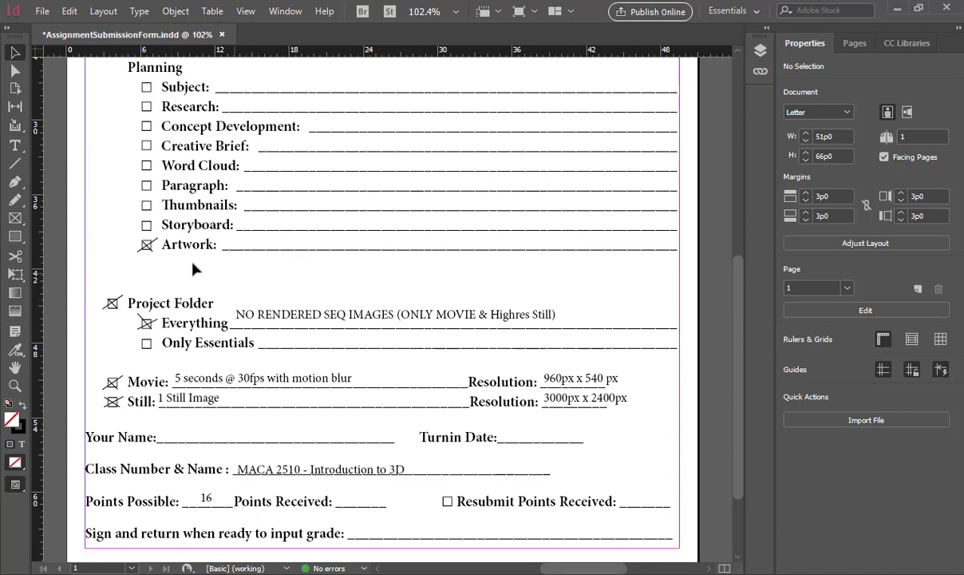
left_click_drag(232, 273, 109, 237)
left_click(125, 257)
Switch to Chrome, revisit the YouTube results for low-poly environment animation, and return to the form in InDesign.
key("alt+Tab")
key("alt+Tab")
key("alt+Tab")
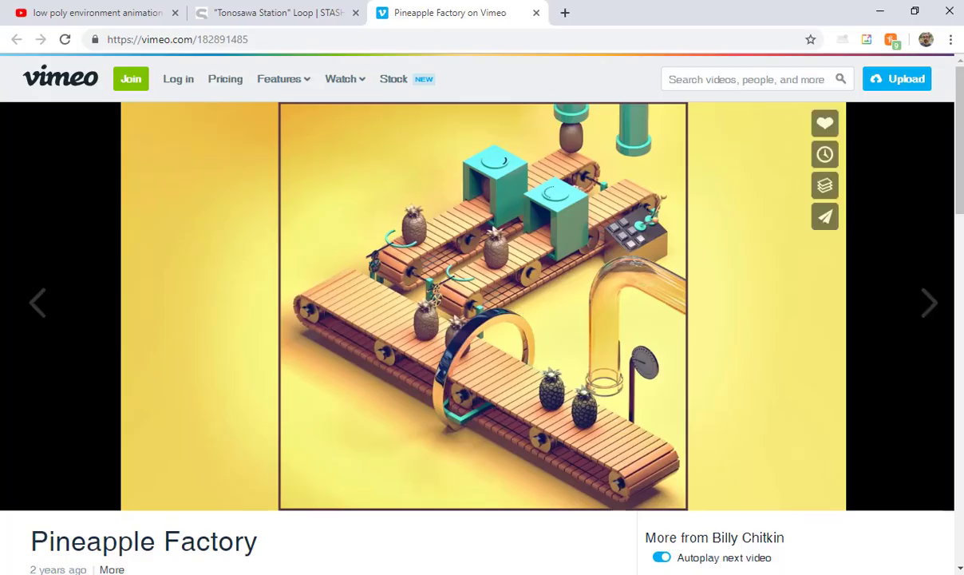
left_click(132, 16)
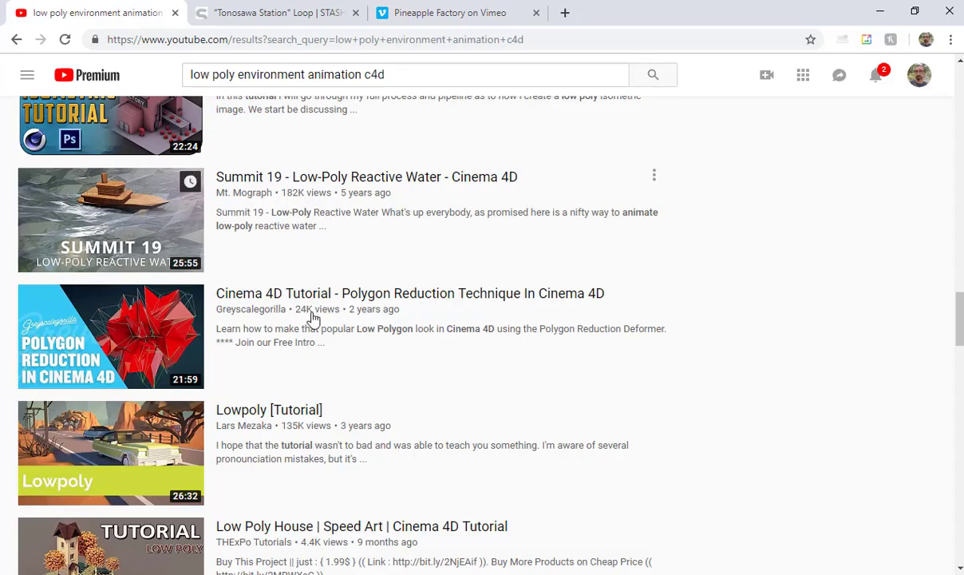
key("alt+Tab")
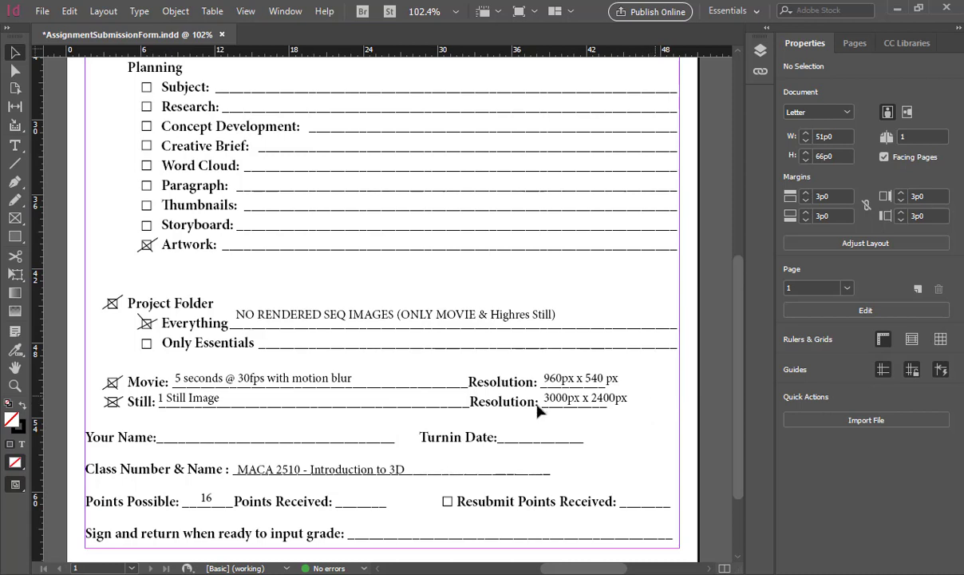
Undo the accidental move of the still resolution text and print one copy of all pages of the form.
left_click_drag(657, 398, 468, 406)
key("ctrl+z")
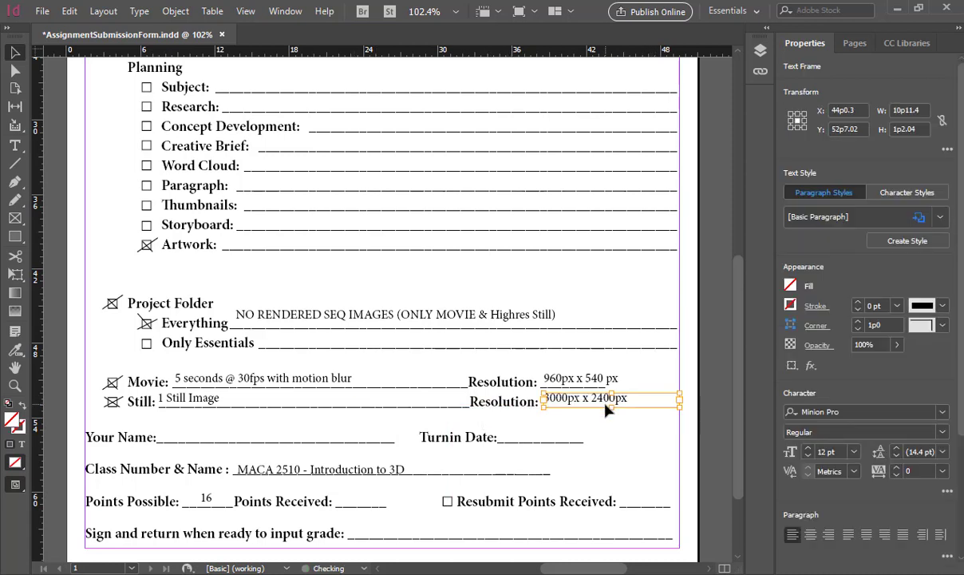
scroll(209, 415, "down", 2)
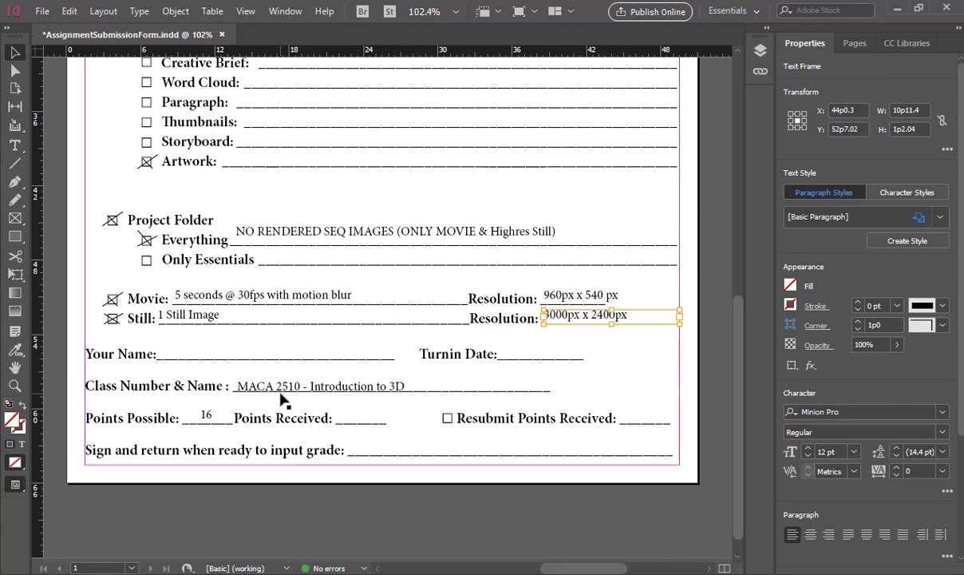
key("ctrl+p")
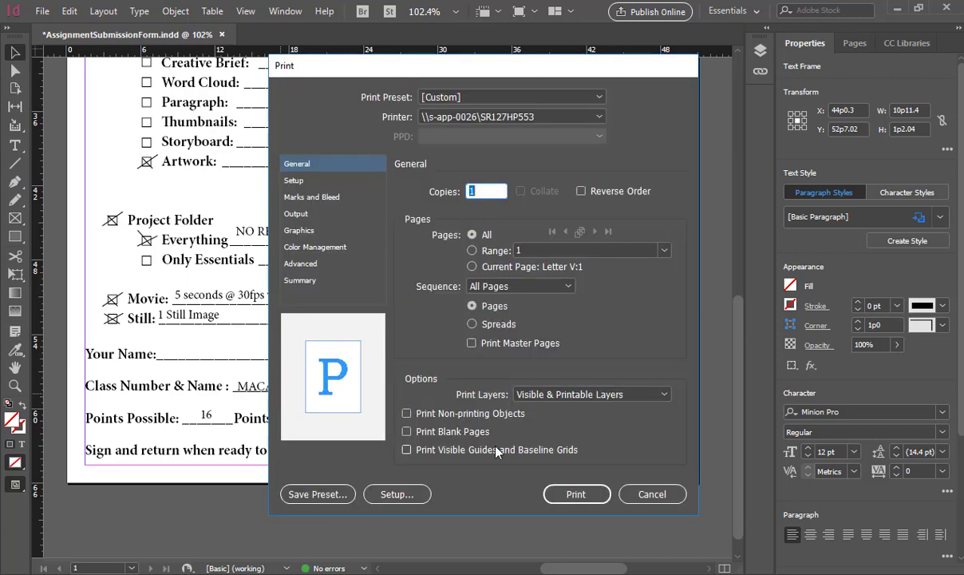
key("Return")
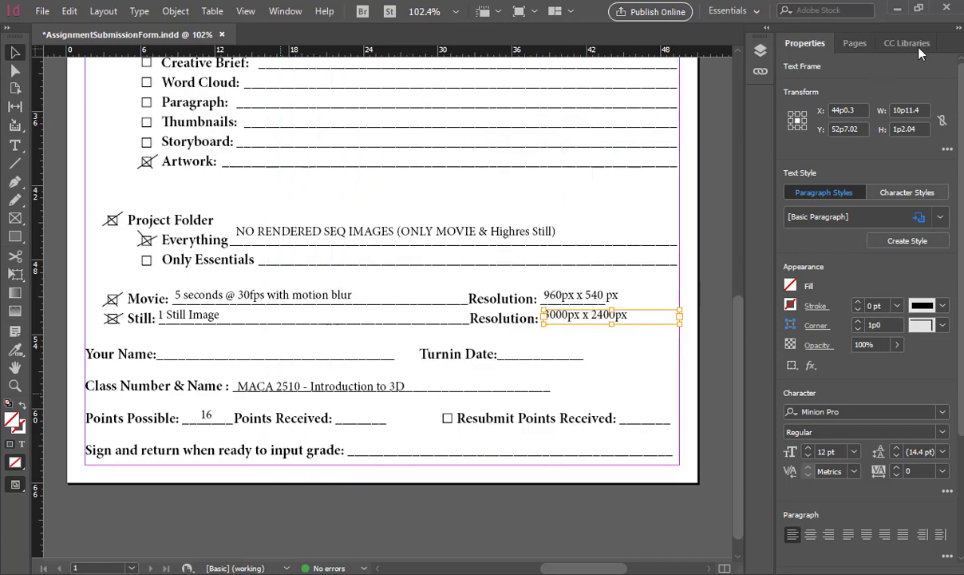
Minimize InDesign, close the Picture Viewer window and switch to the Environment.c4d project in Cinema 4D.
left_click(899, 10)
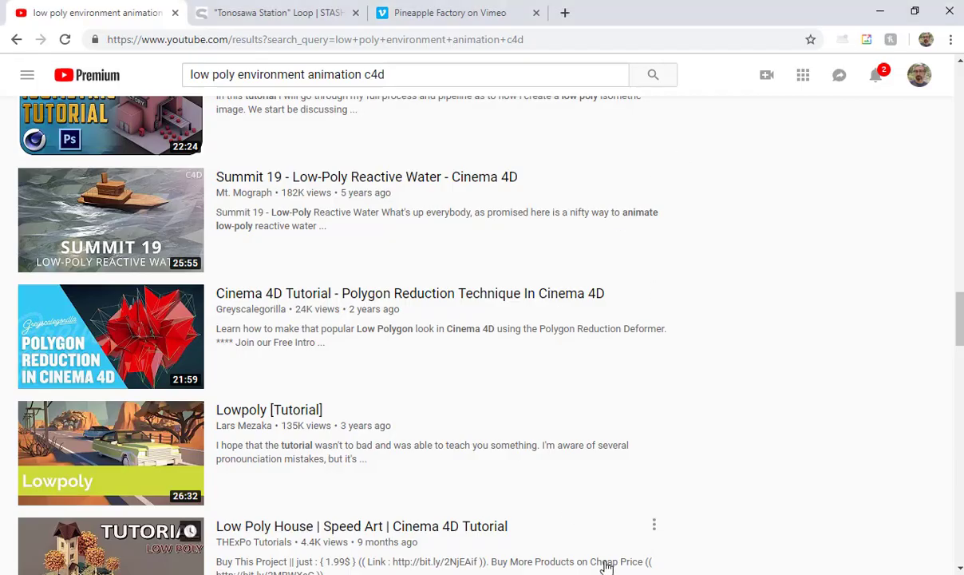
mouse_move(470, 503)
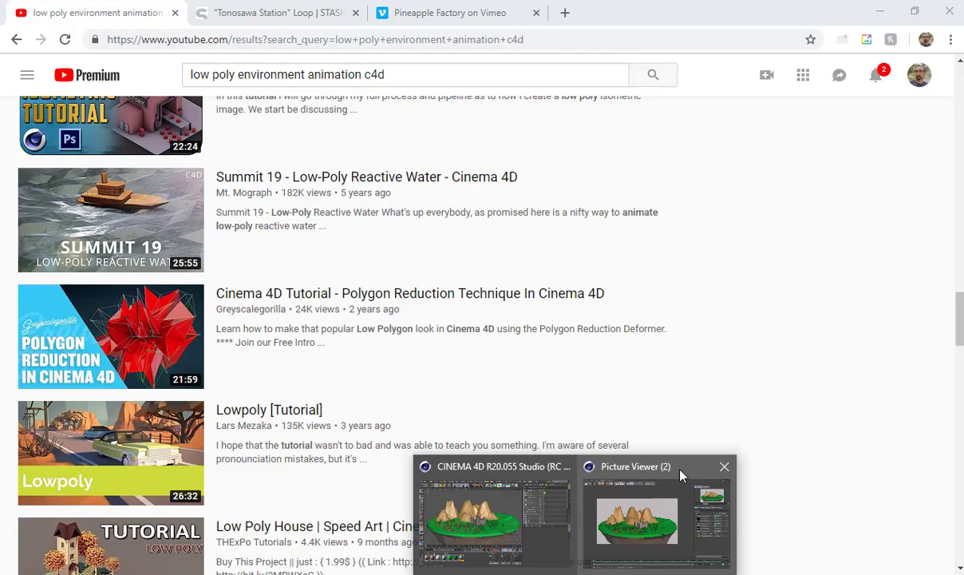
left_click(724, 467)
left_click(570, 506)
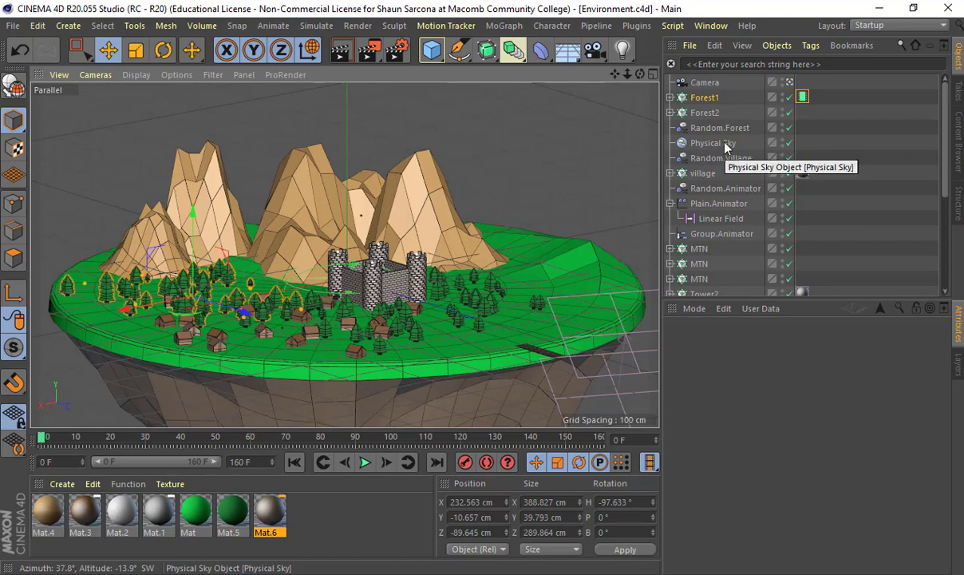
Examine the sample floating island from several angles and look over the viewport's shading display options.
left_click_drag(379, 200, 389, 223, "alt")
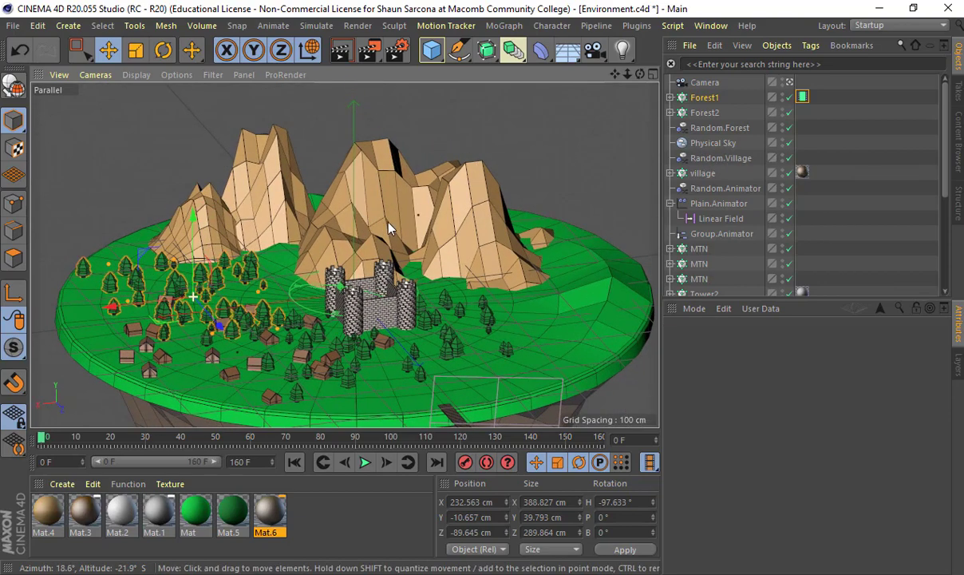
right_click_drag(390, 223, 457, 207, "alt")
middle_click_drag(456, 207, 514, 181, "alt")
right_click_drag(514, 181, 336, 209, "alt")
left_click_drag(336, 209, 402, 202, "alt")
right_click_drag(403, 209, 365, 150, "alt")
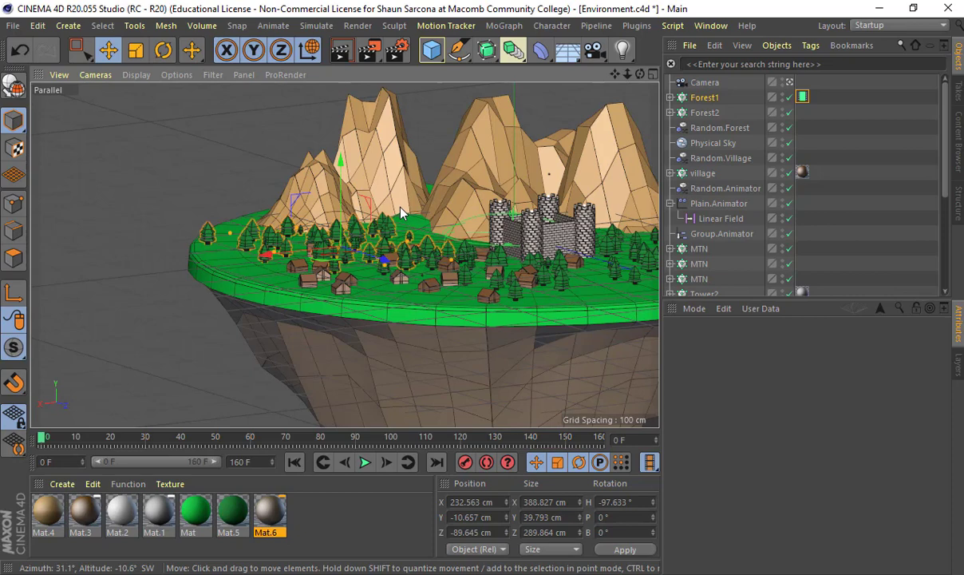
left_click(132, 74)
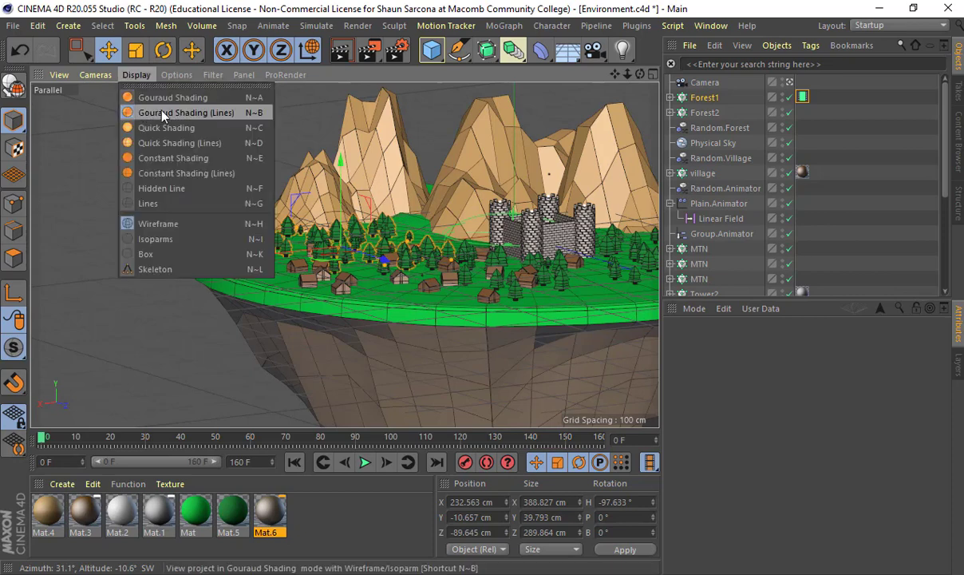
left_click(379, 162)
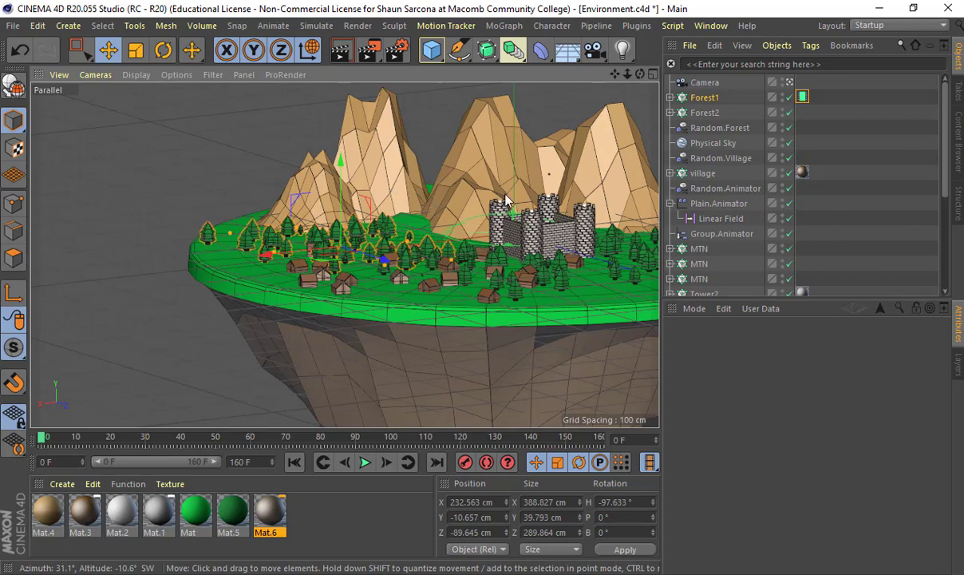
Inspect the island's castle, village houses and trees up close in the viewport.
left_click_drag(528, 209, 436, 244, "alt")
right_click_drag(435, 244, 299, 290, "alt")
middle_click_drag(299, 290, 349, 247, "alt")
right_click_drag(317, 237, 345, 254, "alt")
middle_click_drag(345, 254, 422, 285, "alt")
middle_click_drag(523, 226, 328, 332, "alt")
middle_click_drag(623, 236, 199, 268, "alt")
scroll(435, 224, "down", 12)
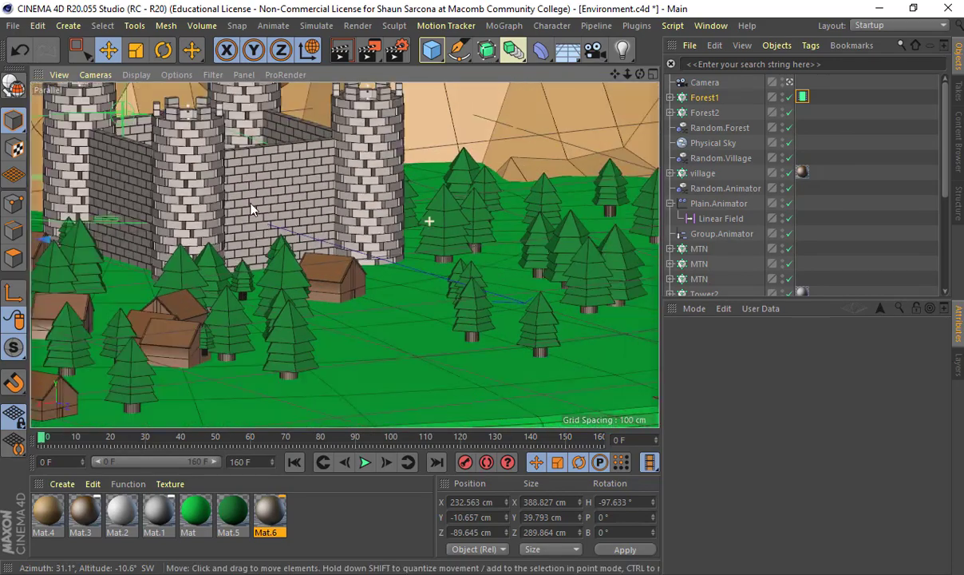
Select the Linear Field under Plain.Animator and scrub the animation from frame 0 to 160 and back.
left_click(716, 219)
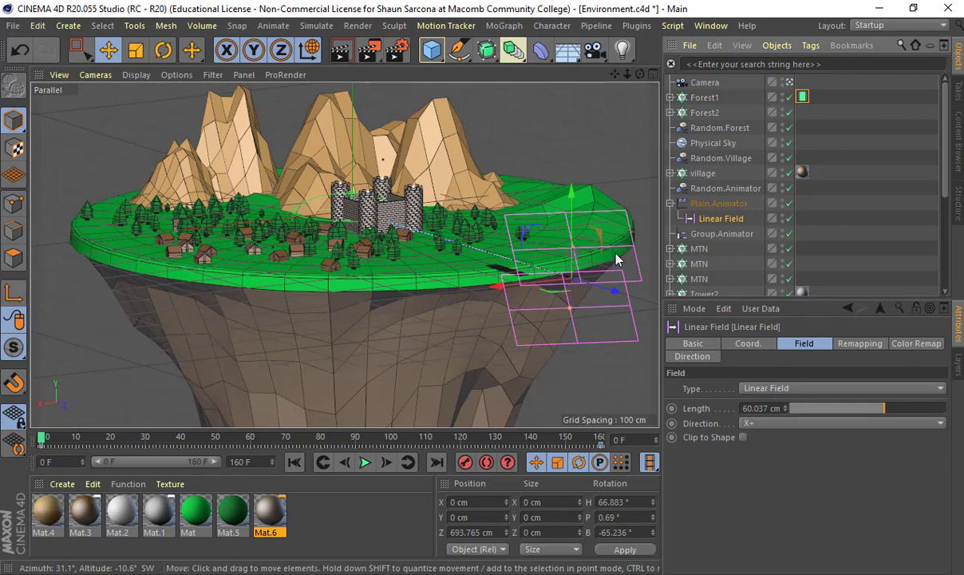
left_click_drag(592, 263, 573, 275, "alt")
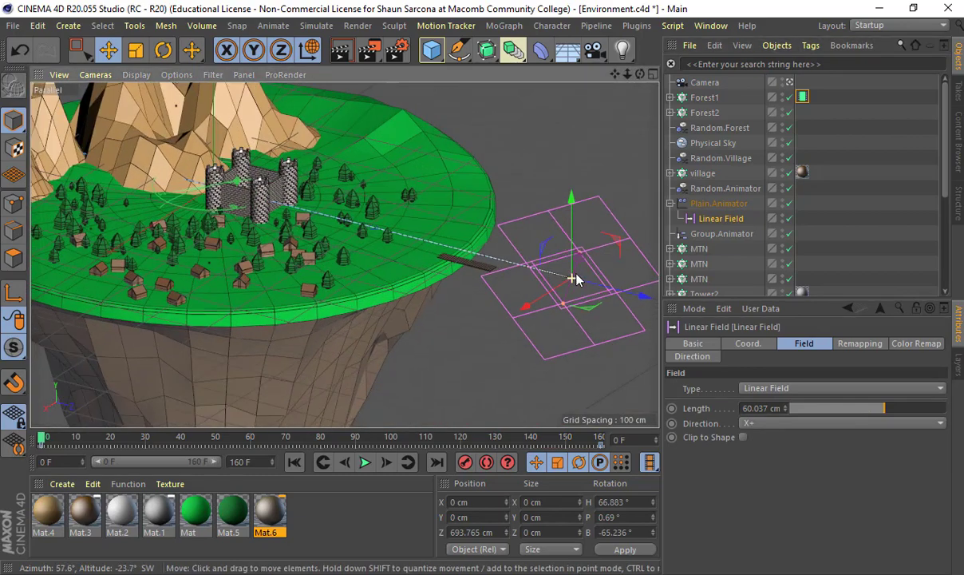
left_click_drag(45, 418, 240, 268, "alt")
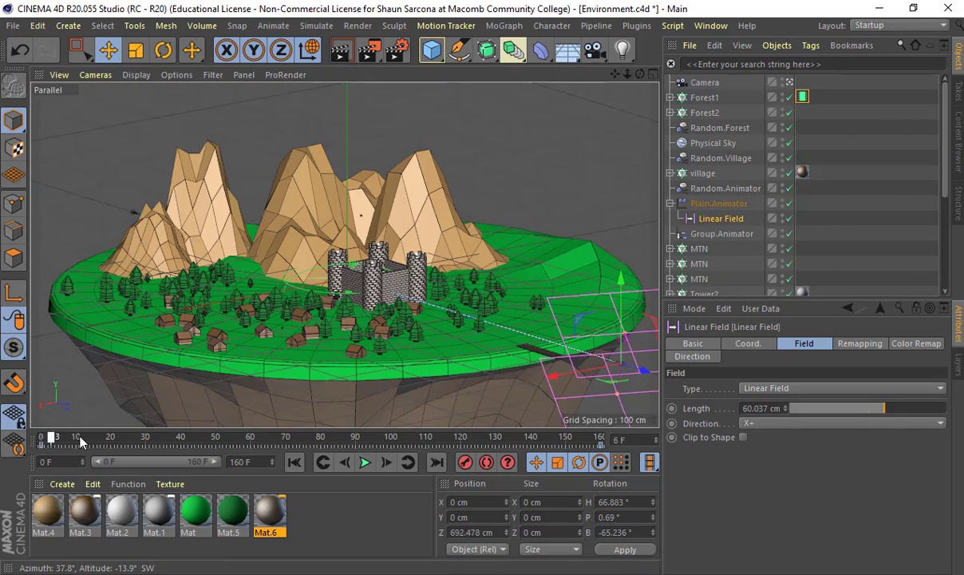
left_click_drag(80, 438, 603, 447)
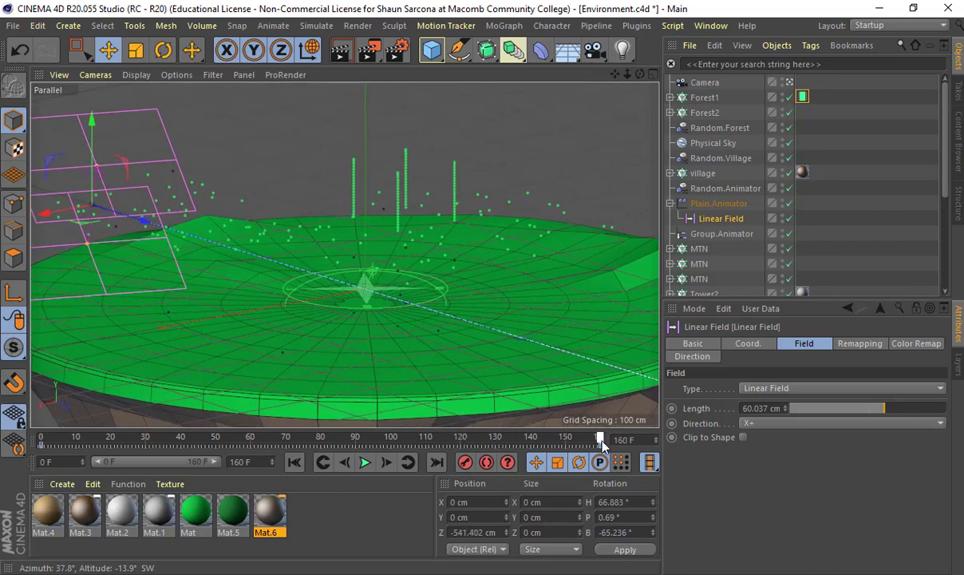
left_click_drag(603, 445, 29, 401)
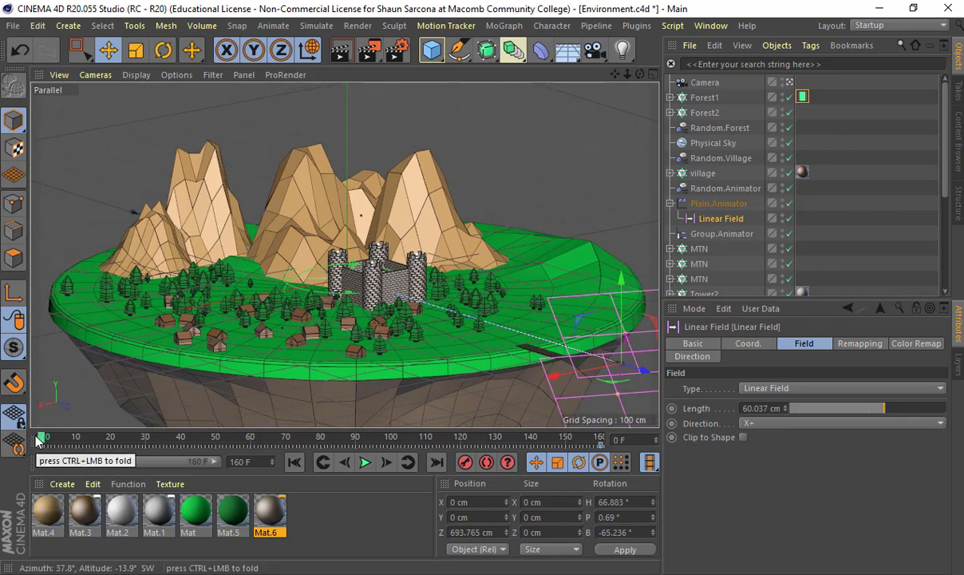
Leave the scene camera's view and examine the village houses and trees from ground level.
left_click(790, 83)
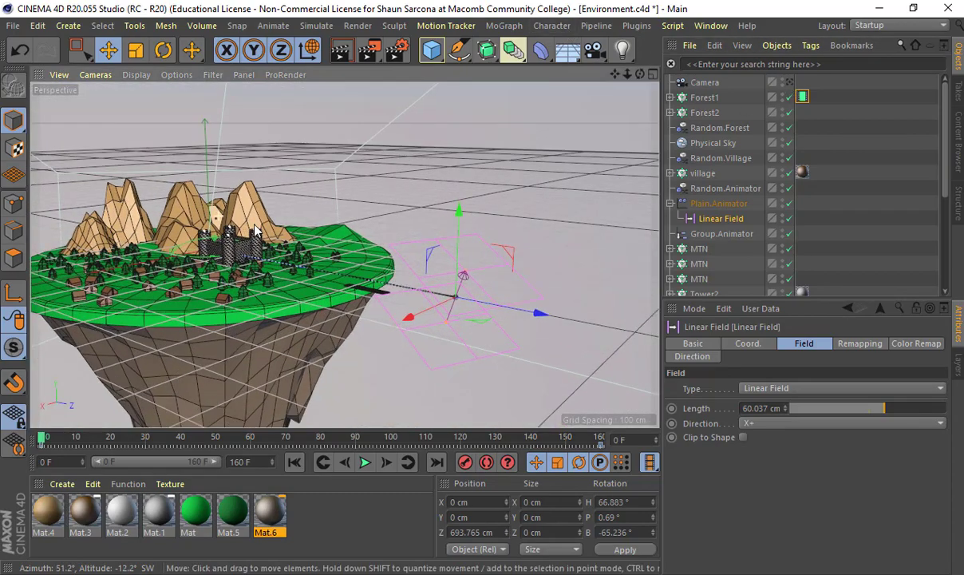
right_click_drag(254, 230, 361, 230, "alt")
middle_click_drag(361, 230, 433, 176, "alt")
left_click_drag(324, 217, 315, 203, "alt")
middle_click_drag(313, 366, 364, 338, "alt")
right_click_drag(344, 336, 419, 333, "alt")
middle_click_drag(386, 301, 417, 231, "alt")
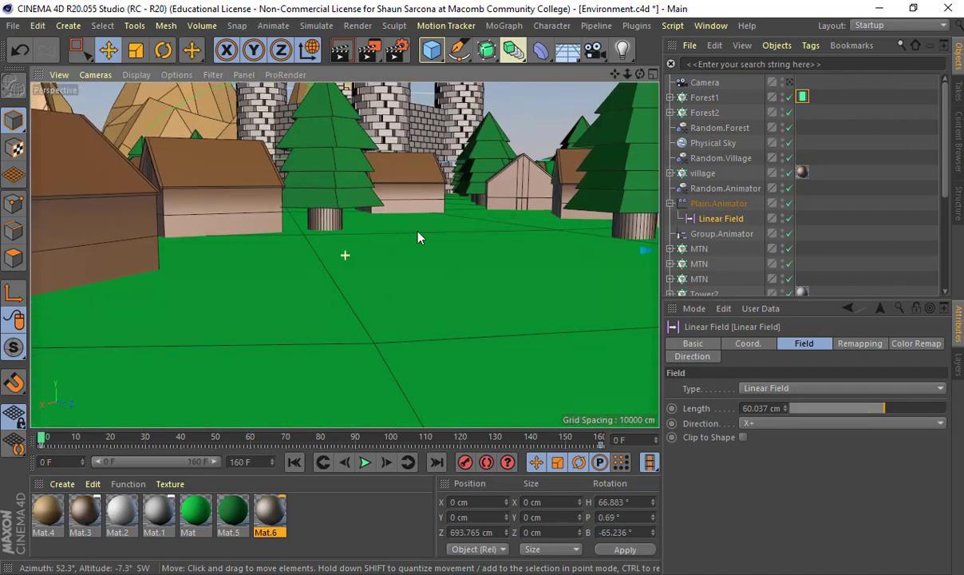
left_click(523, 120)
scroll(376, 166, "down", 10)
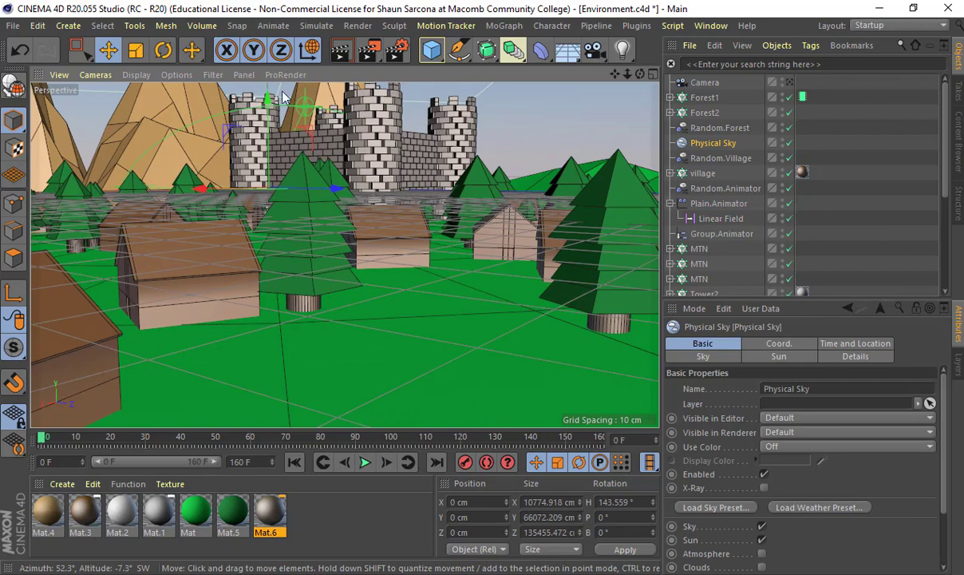
Scrub the animation from frame 83 back to 24, then examine the island's rocky underside and edge.
left_click(333, 438)
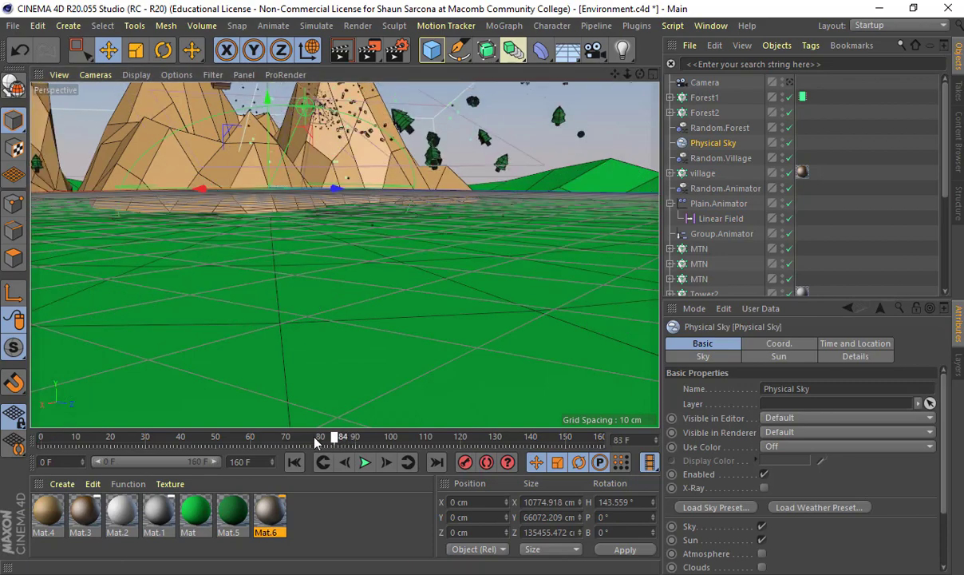
left_click_drag(317, 442, 128, 435)
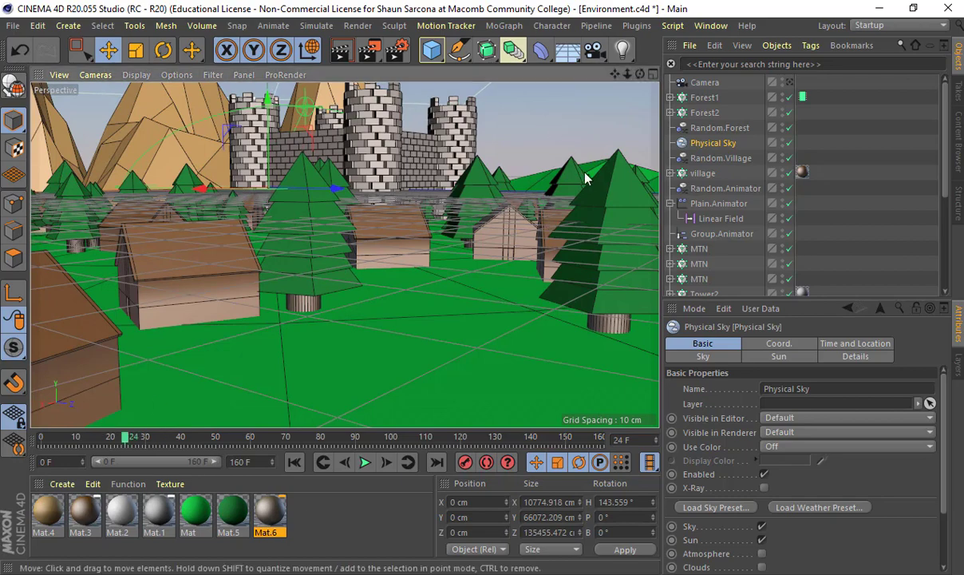
left_click(562, 175)
left_click(593, 145)
scroll(547, 154, "down", 5)
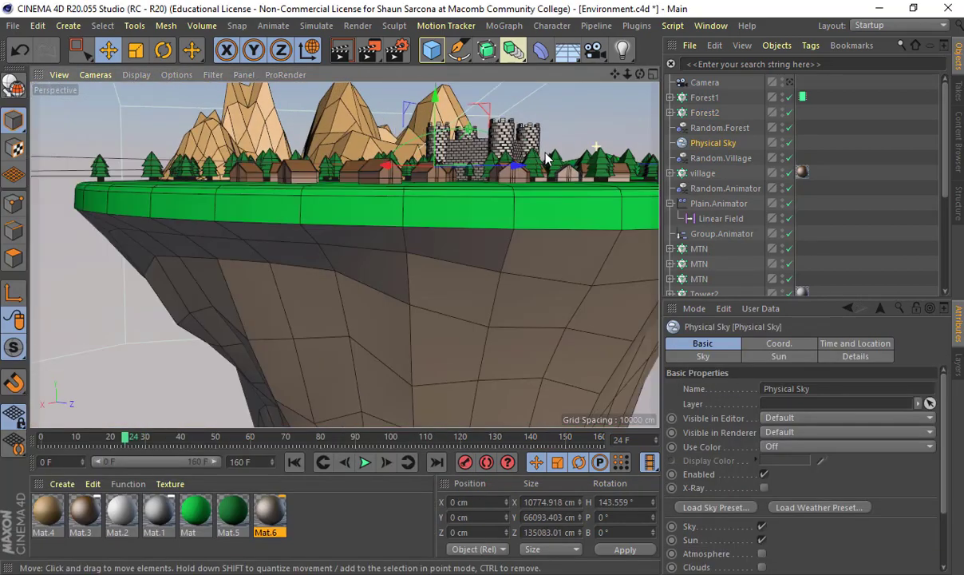
left_click_drag(547, 153, 427, 194, "alt")
Create a new empty project and open the W19 2510 course folder inside P_Drive in File Explorer.
key("ctrl+n")
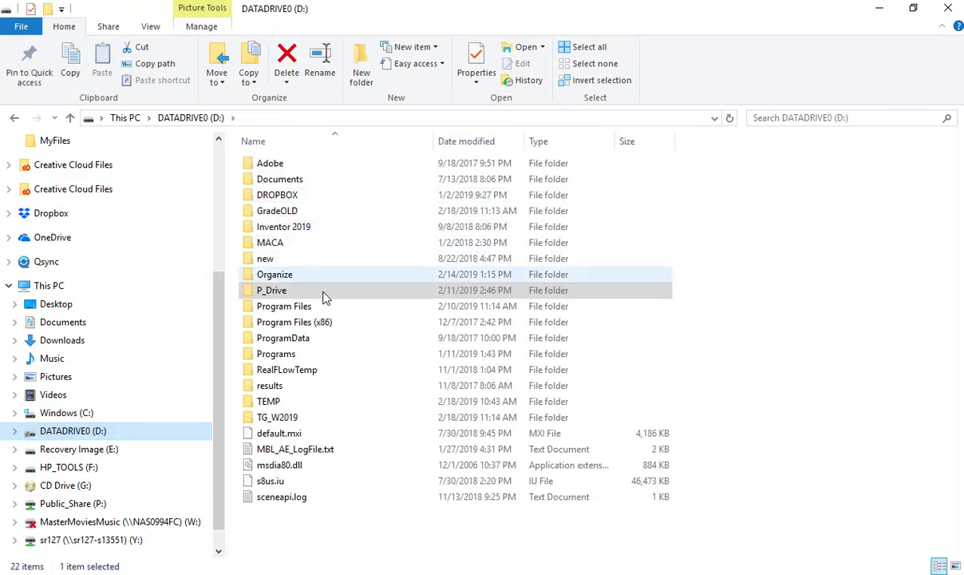
double_click(323, 290)
double_click(472, 177)
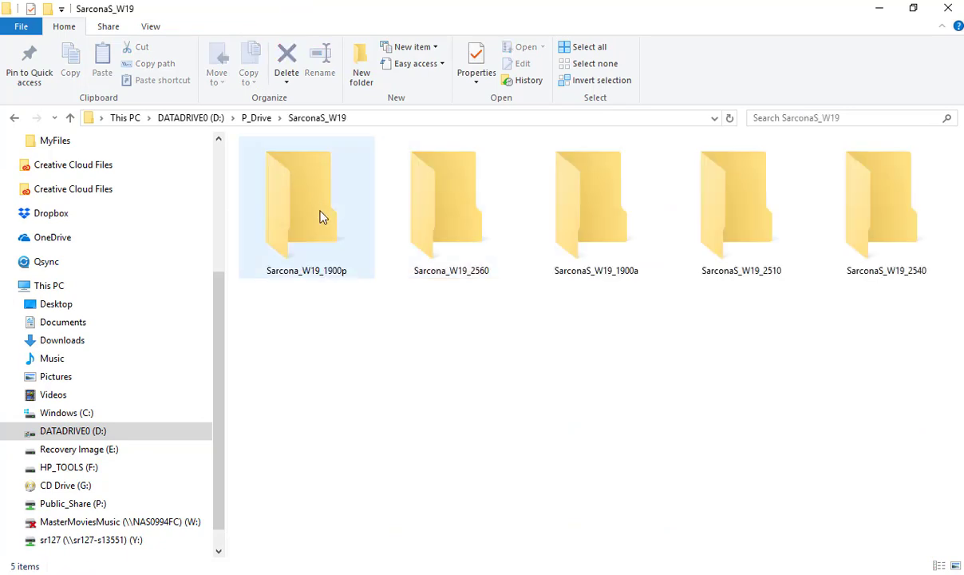
double_click(751, 188)
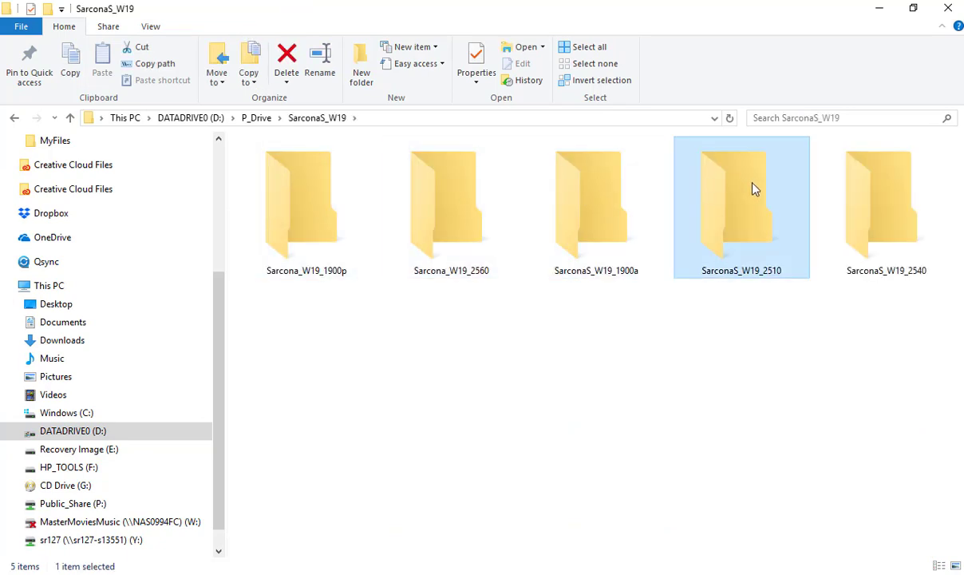
left_click(323, 214)
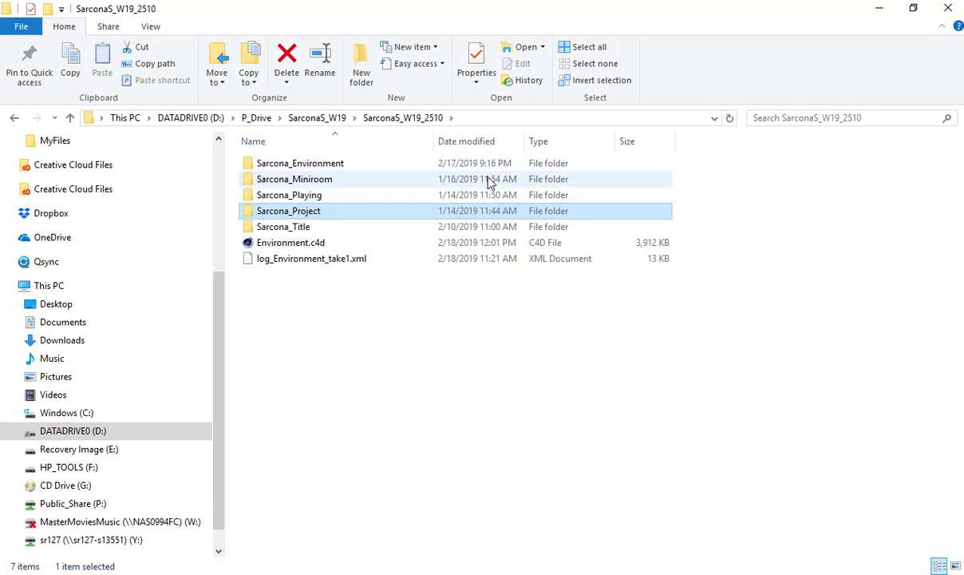
Return to Cinema 4D and add a Cone primitive to the empty project.
key("alt+Tab")
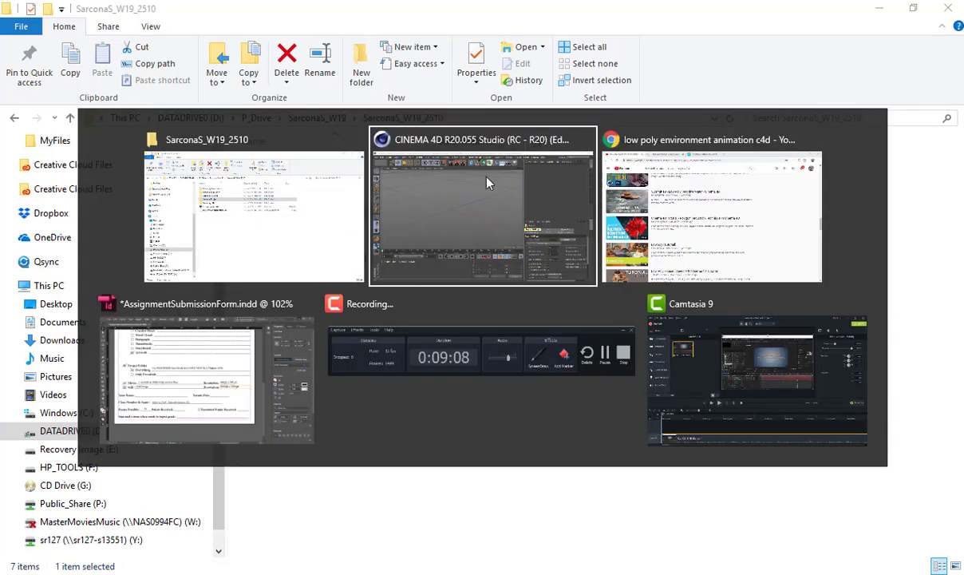
left_click(488, 184)
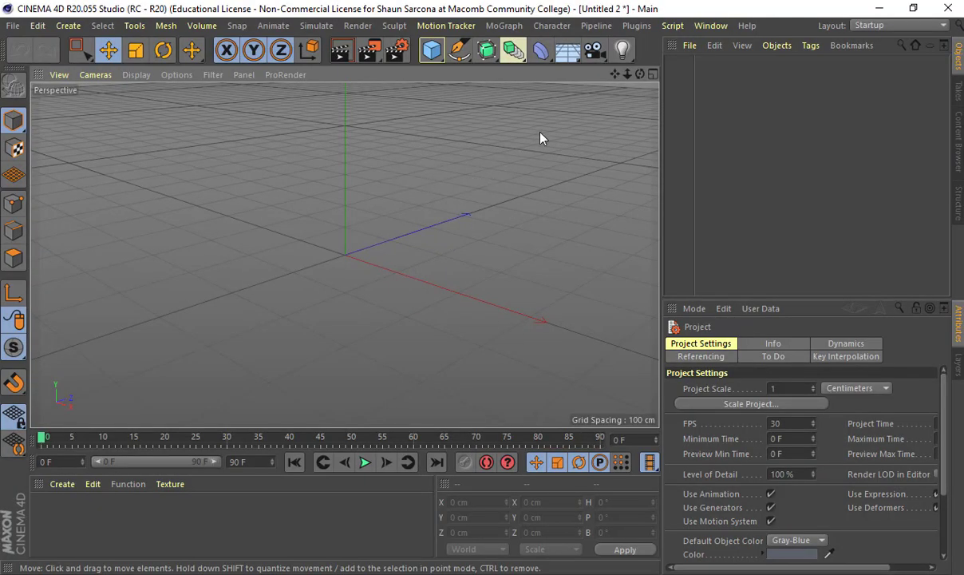
left_click(431, 49)
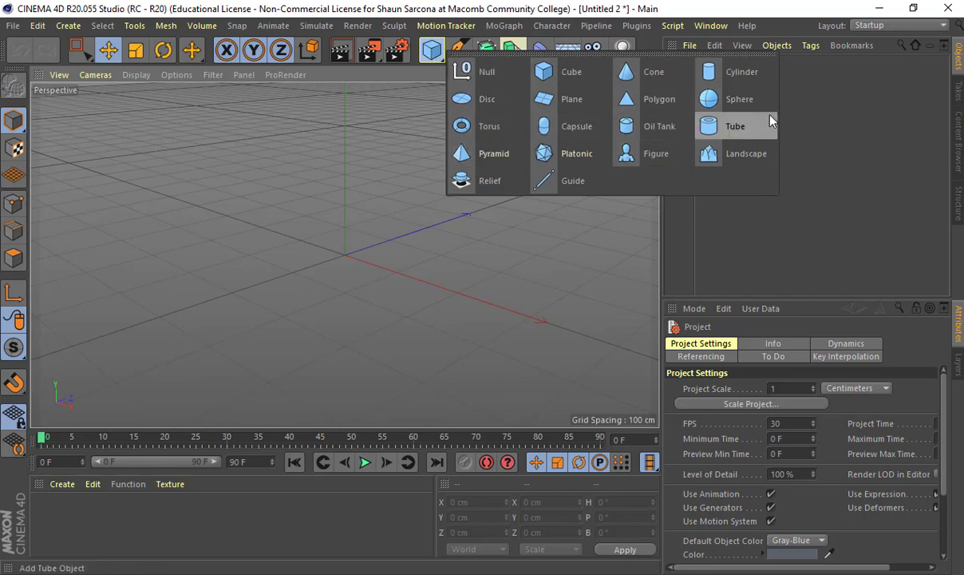
left_click(647, 74)
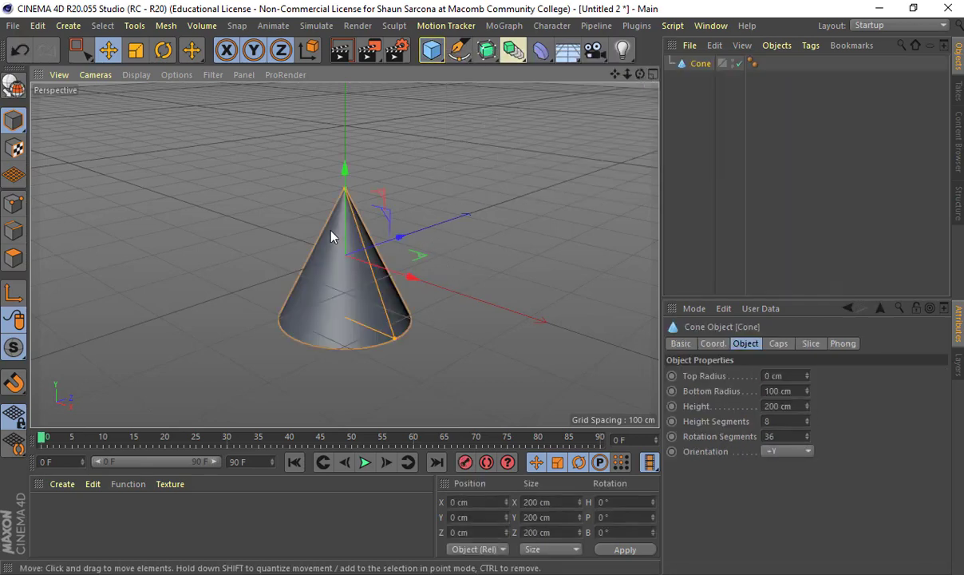
key("r")
left_click_drag(323, 223, 313, 184)
key("ctrl+z")
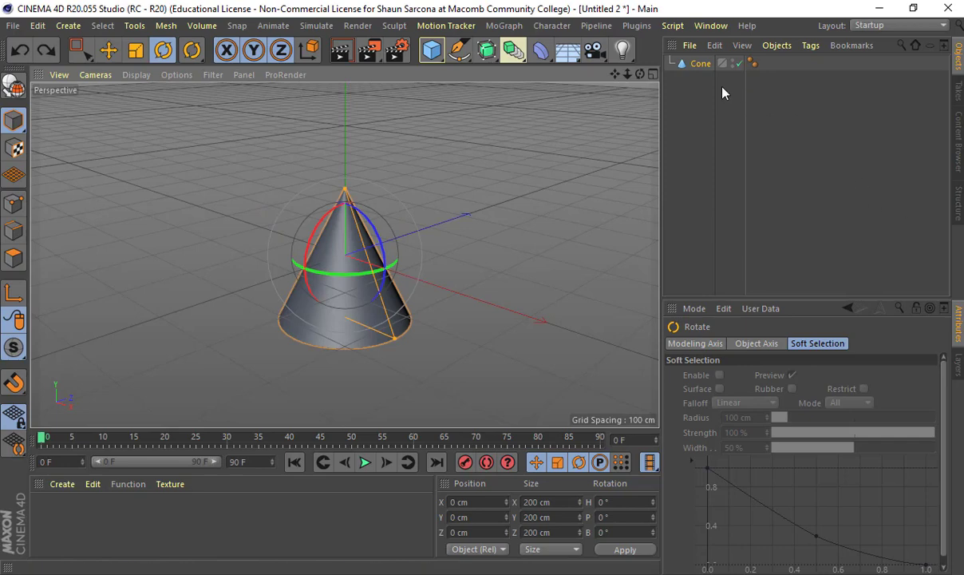
Set the cone's orientation to -Y so it points downward, and display the scene with Gouraud Shading (Lines).
left_click(700, 64)
left_click(790, 453)
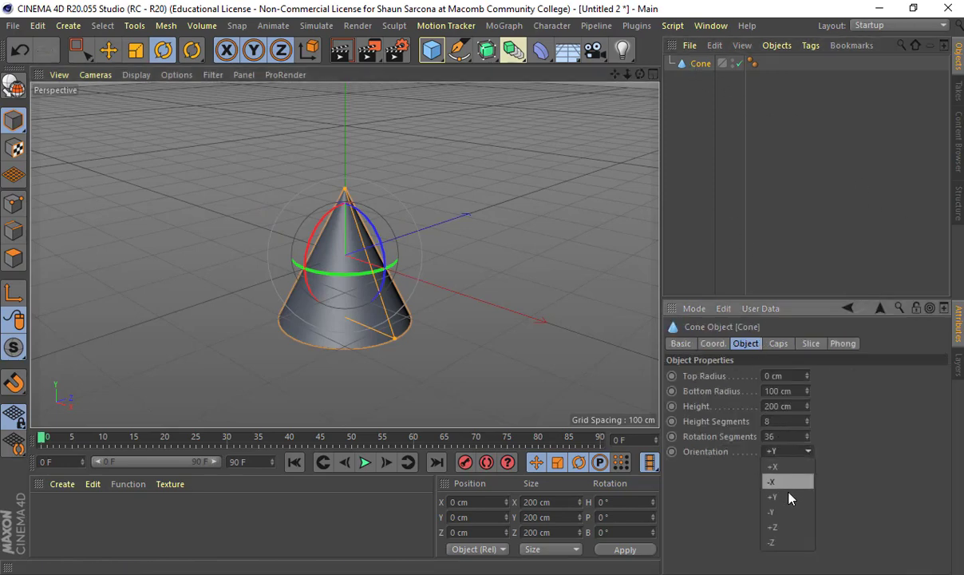
left_click(772, 512)
left_click_drag(505, 246, 530, 266, "alt")
left_click_drag(453, 240, 644, 86, "alt")
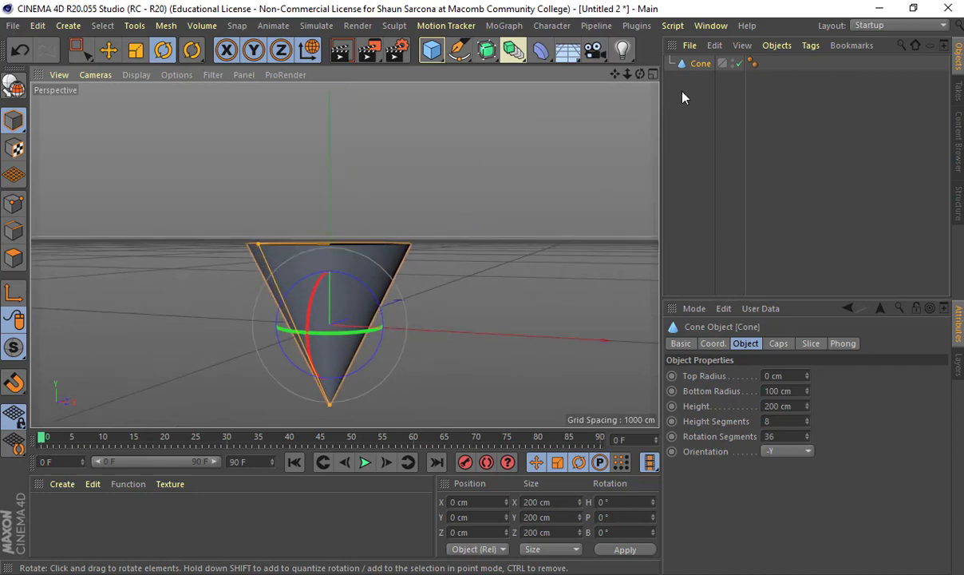
left_click(146, 74)
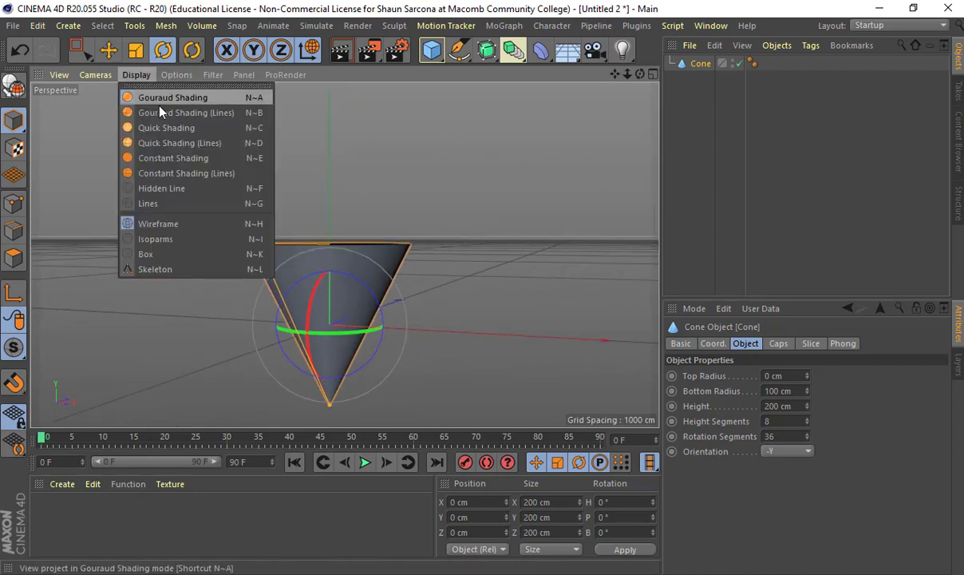
left_click(165, 112)
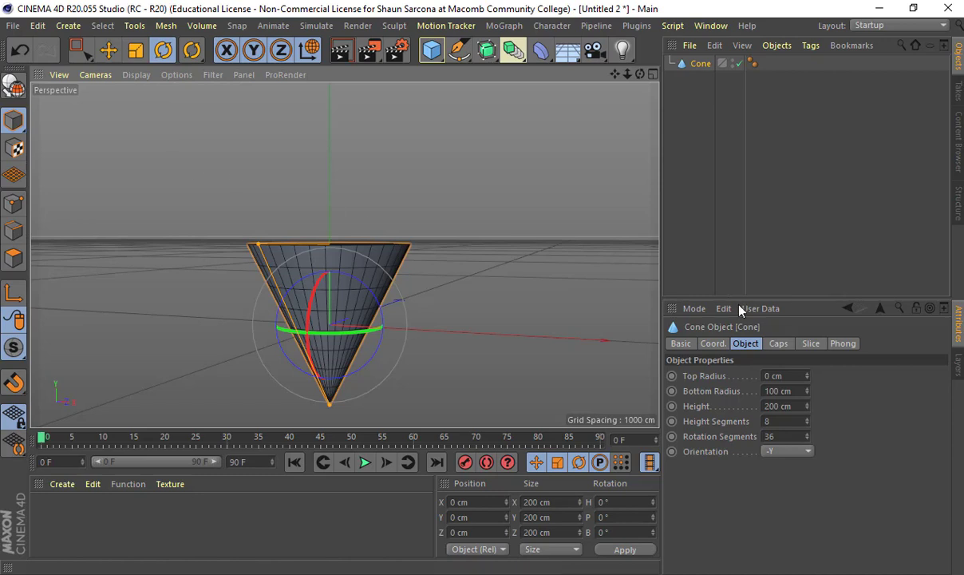
Set both the height segments and the rotation segments of the cone to 20.
left_click_drag(808, 422, 811, 453)
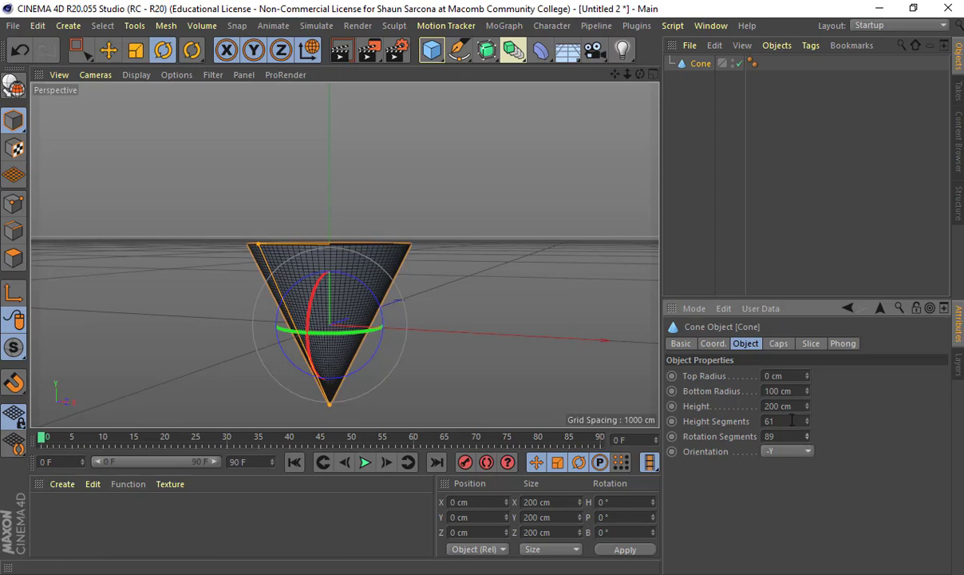
left_click(787, 421)
type("20")
key("Tab")
type("20")
key("Return")
left_click(137, 75)
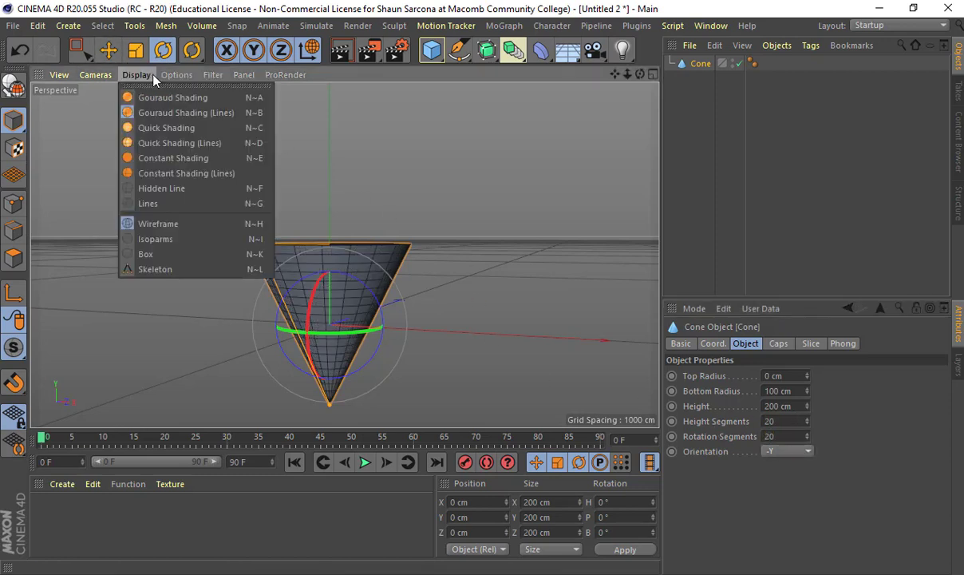
left_click(798, 206)
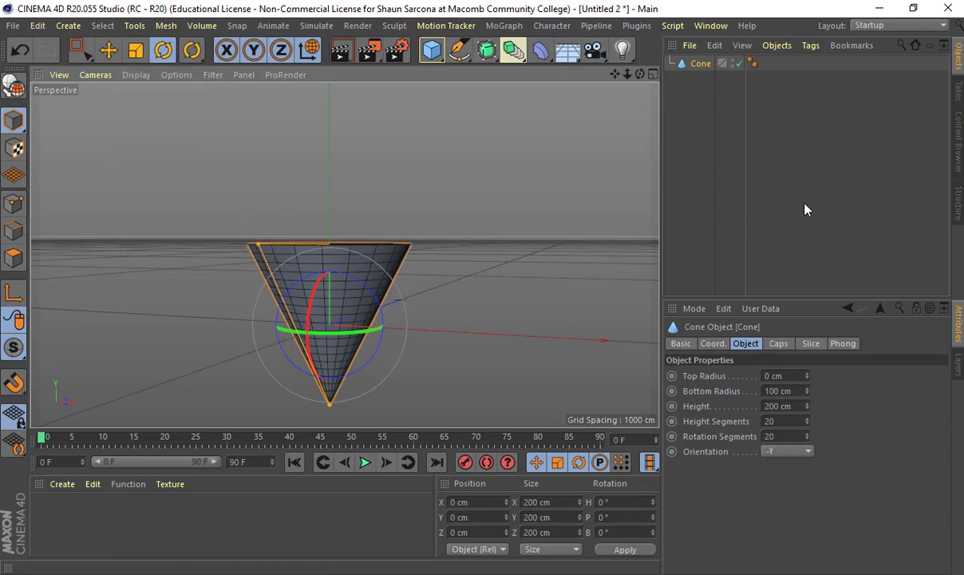
left_click(805, 205)
Add a Displacer deformer and make it a child of the cone.
left_click(355, 251)
left_click_drag(355, 251, 417, 283, "alt")
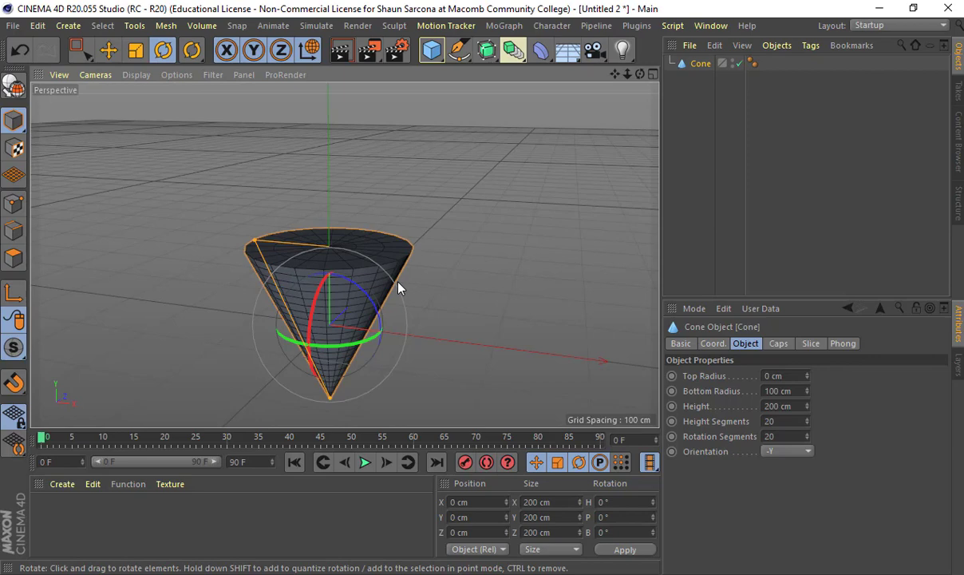
left_click(542, 51)
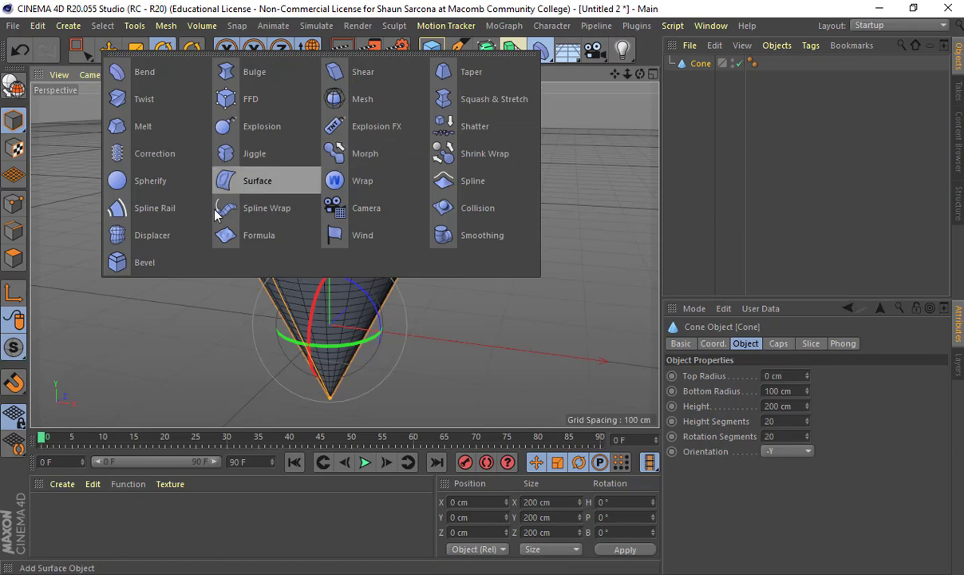
left_click(146, 239)
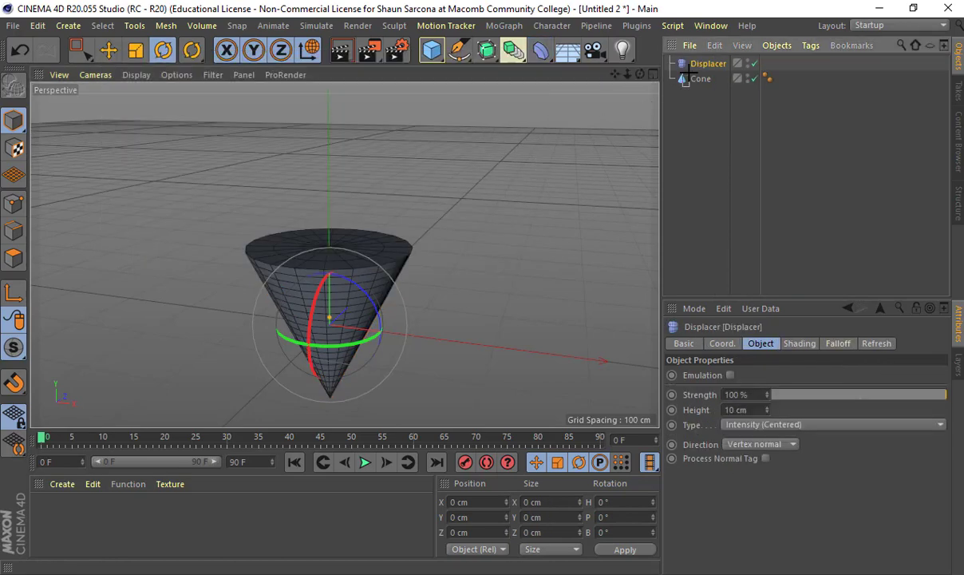
left_click_drag(695, 79, 700, 80)
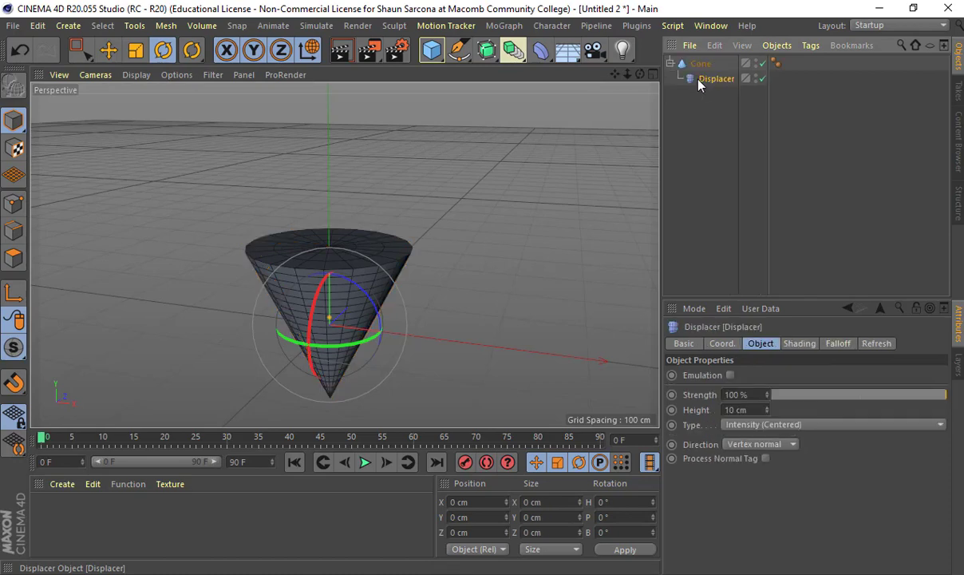
Assign a Noise shader to the Displacer's shading.
left_click_drag(427, 259, 417, 198, "alt")
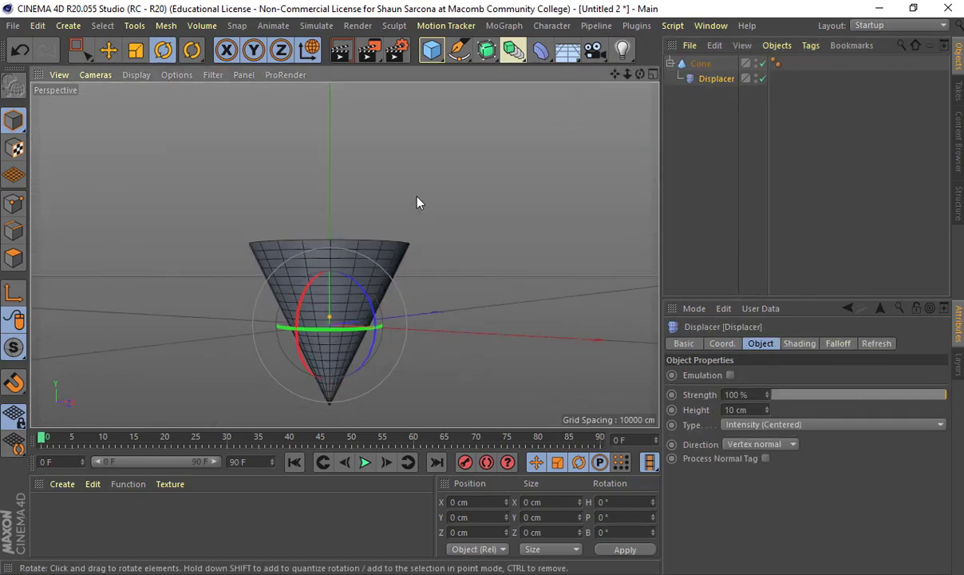
right_click_drag(441, 198, 528, 163, "alt")
middle_click_drag(532, 161, 543, 156, "alt")
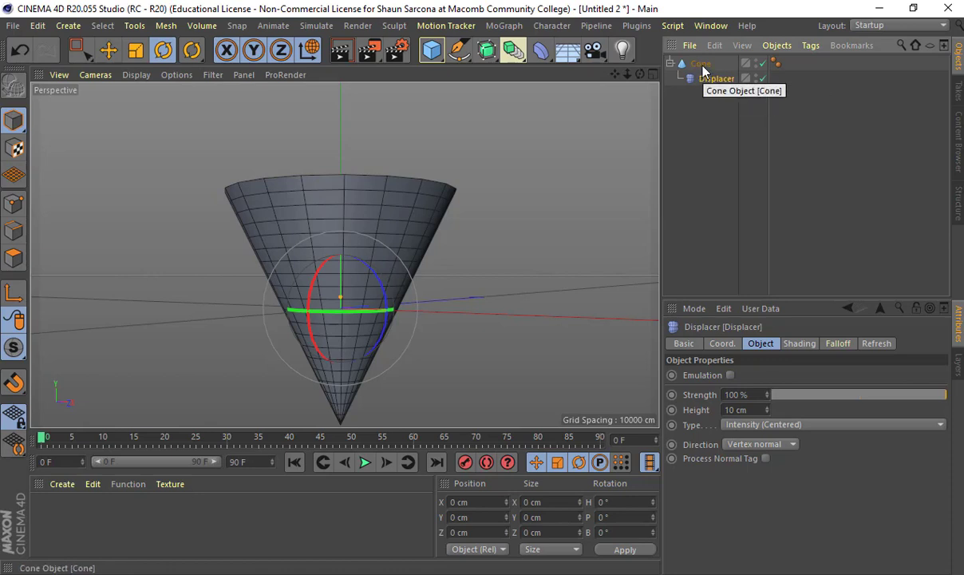
left_click(800, 344)
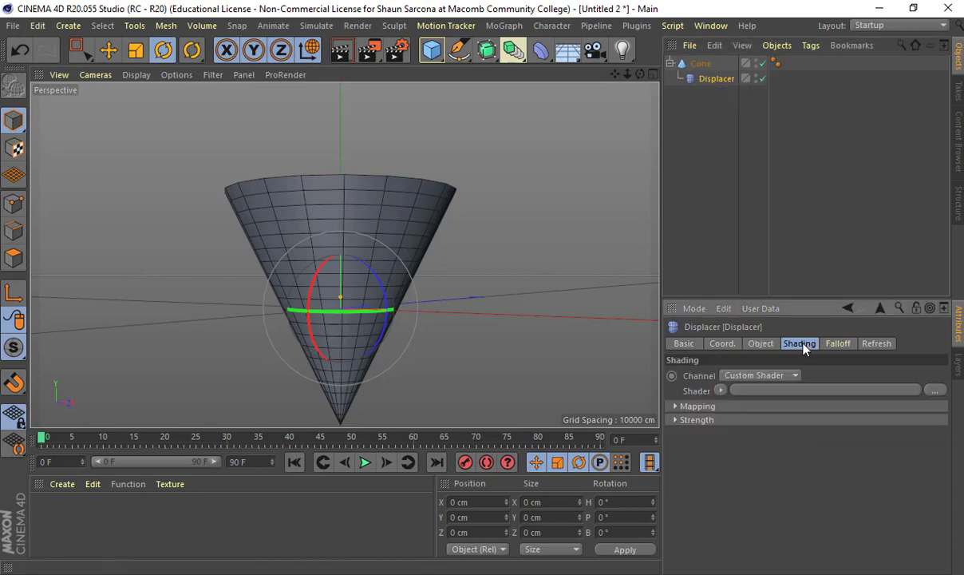
left_click(721, 391)
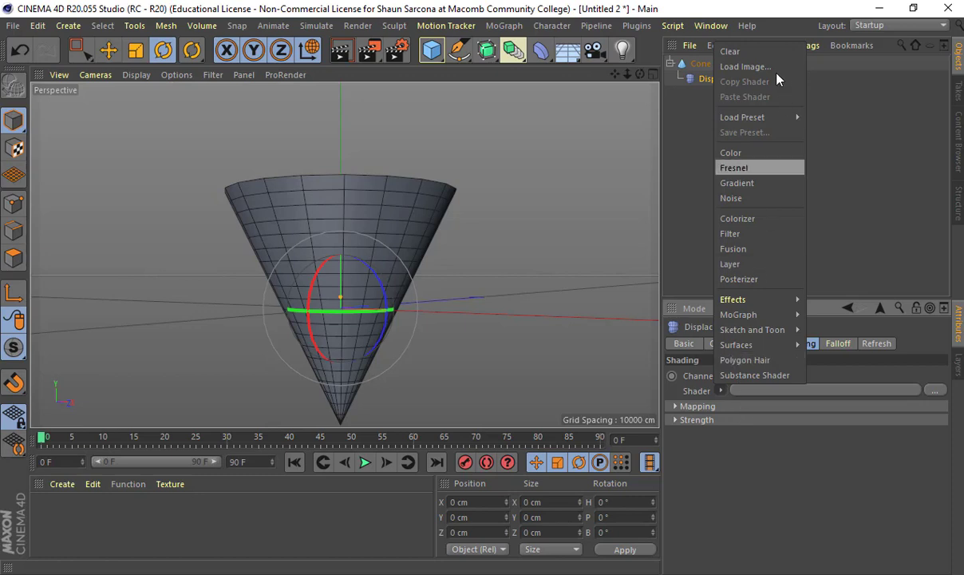
left_click(763, 206)
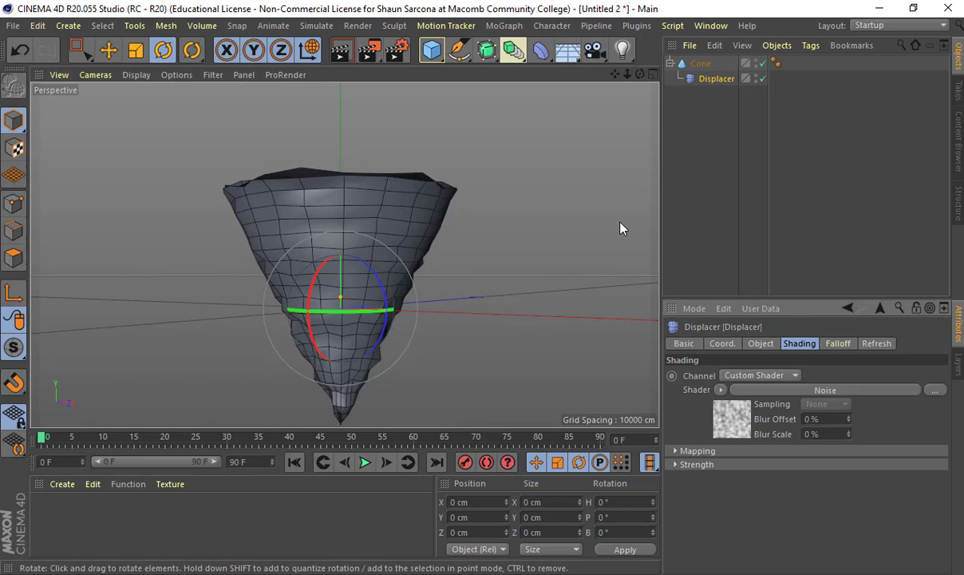
Reduce the cone's height segments to 13.
left_click(695, 63)
mouse_move(807, 420)
left_mouse_down()
mouse_move(806, 402)
mouse_move(806, 418)
left_mouse_up()
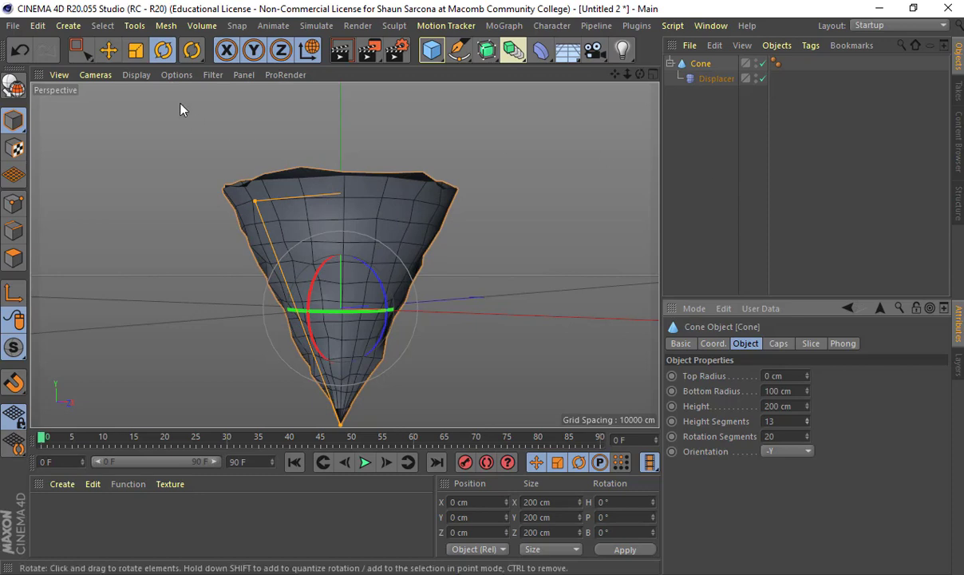
Open the Displacer's Noise shader and enlarge the area that shows its properties.
left_click(711, 78)
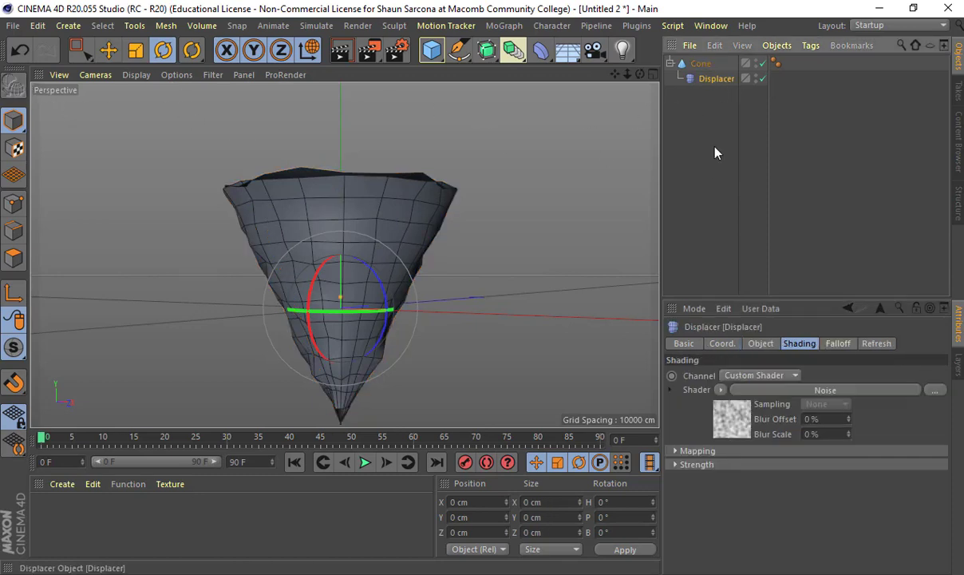
left_click(797, 392)
scroll(798, 403, "down", 4)
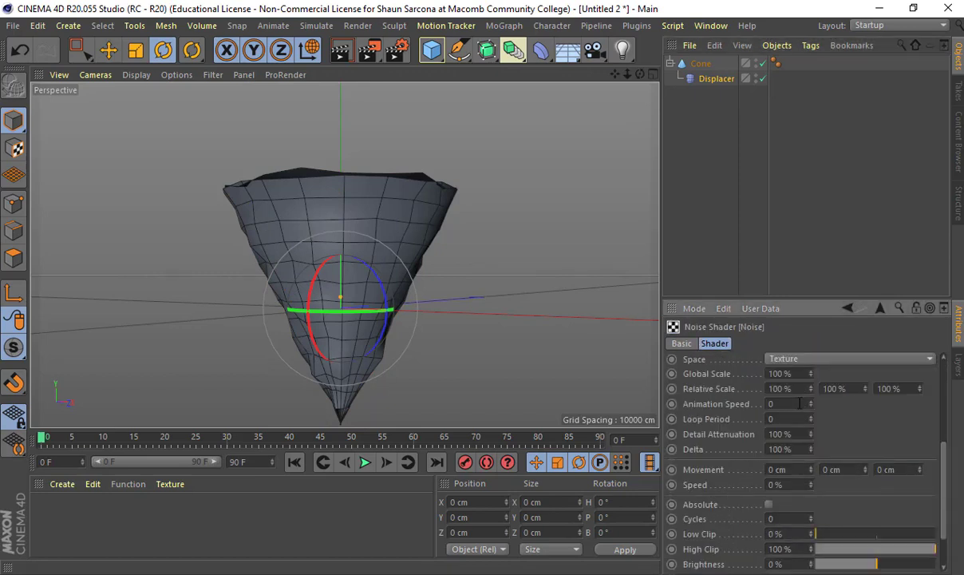
scroll(800, 403, "up", 3)
left_click_drag(797, 307, 801, 166)
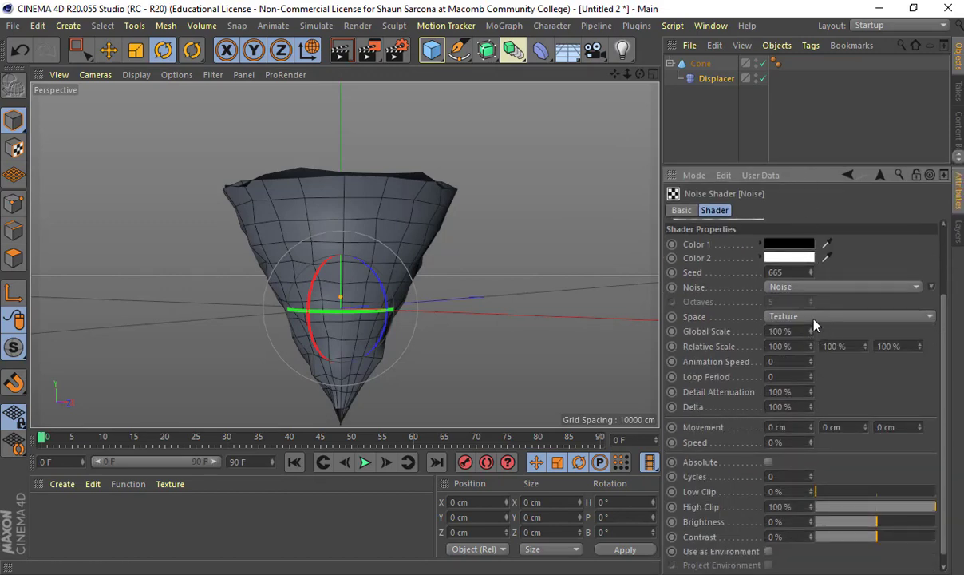
Try the FBM, Luka and Nutous noise types on the Displacer's shader.
left_click(811, 288)
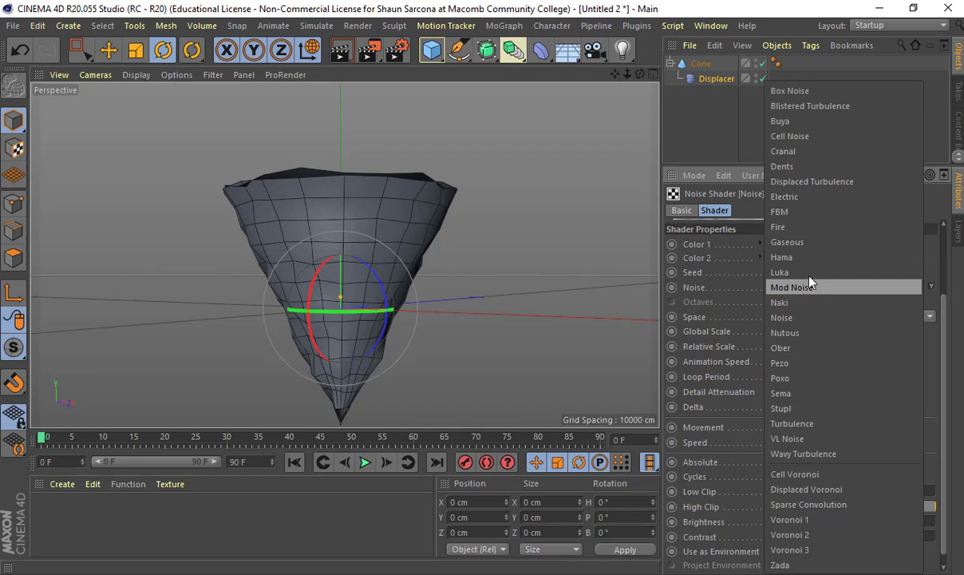
left_click(818, 212)
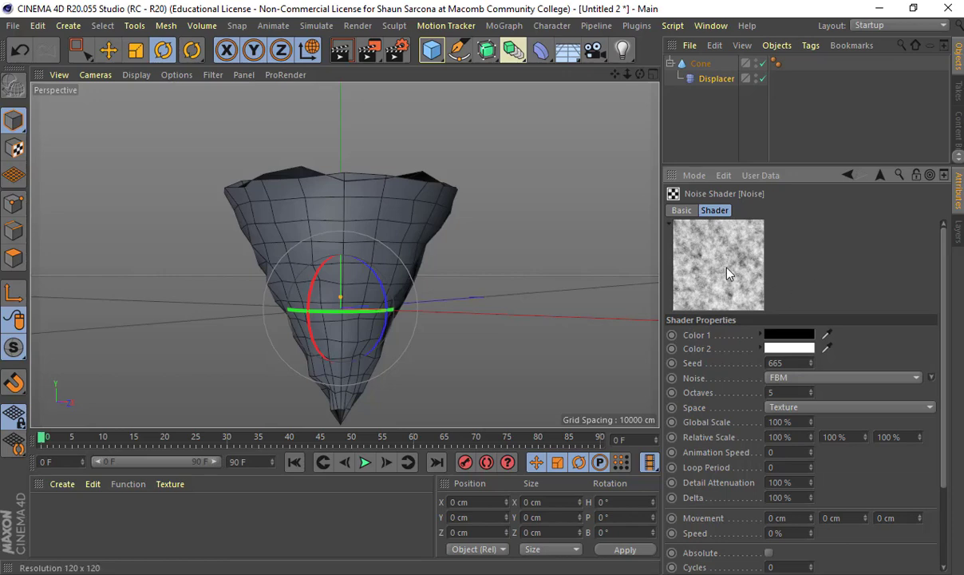
left_click(770, 378)
left_click(809, 275)
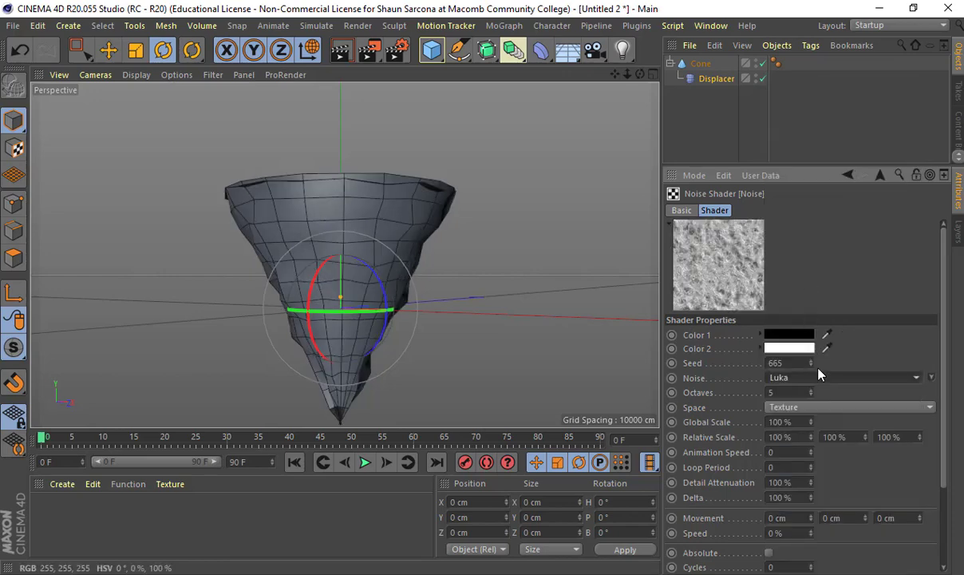
left_click(818, 376)
left_click(816, 332)
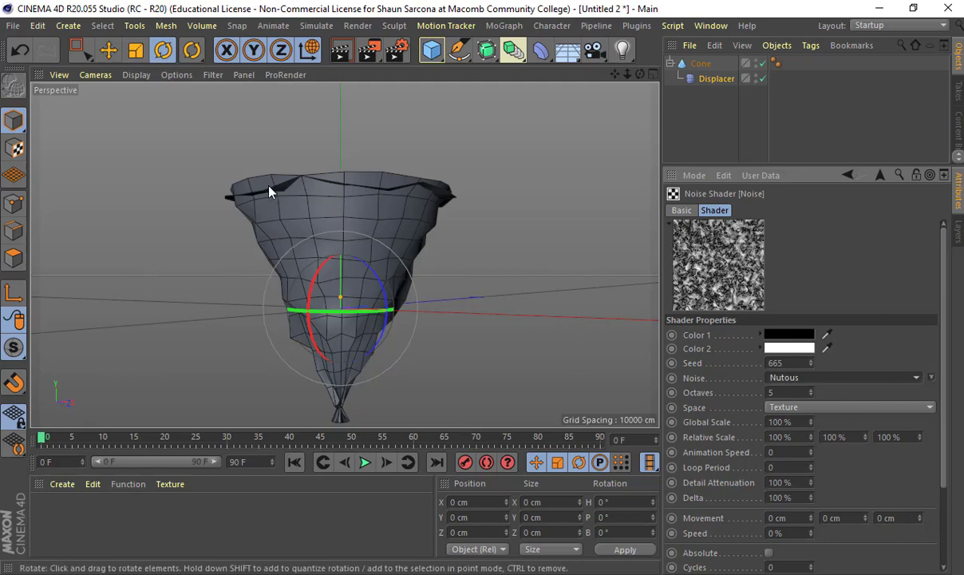
Set the shader's noise type to VL Noise and its Global Scale to 232%.
left_click(831, 377)
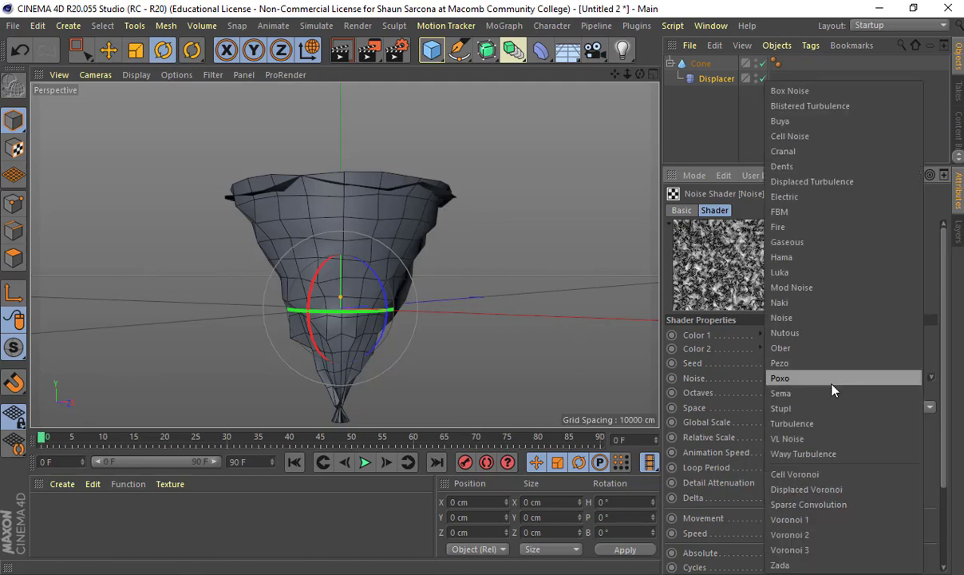
left_click(821, 439)
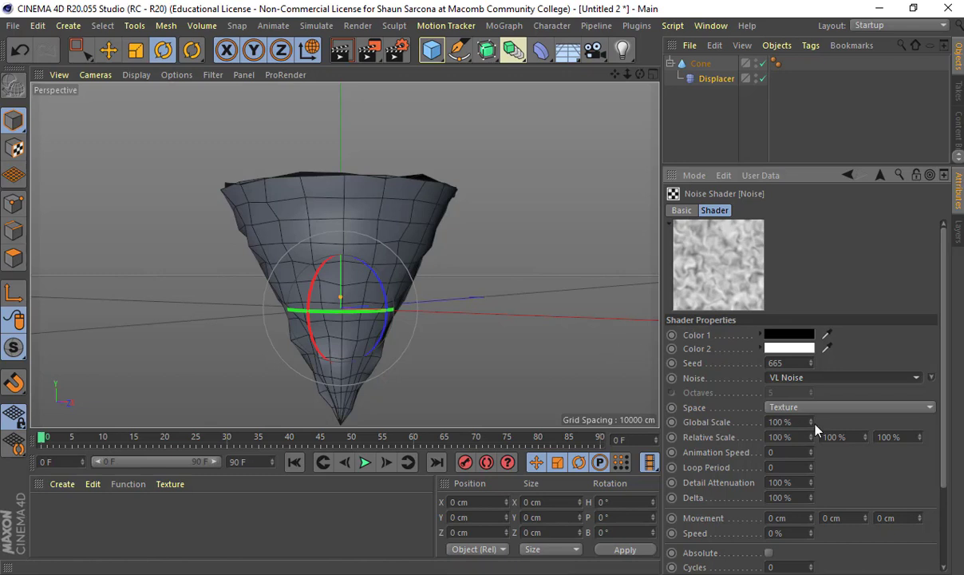
left_click_drag(812, 422, 813, 367)
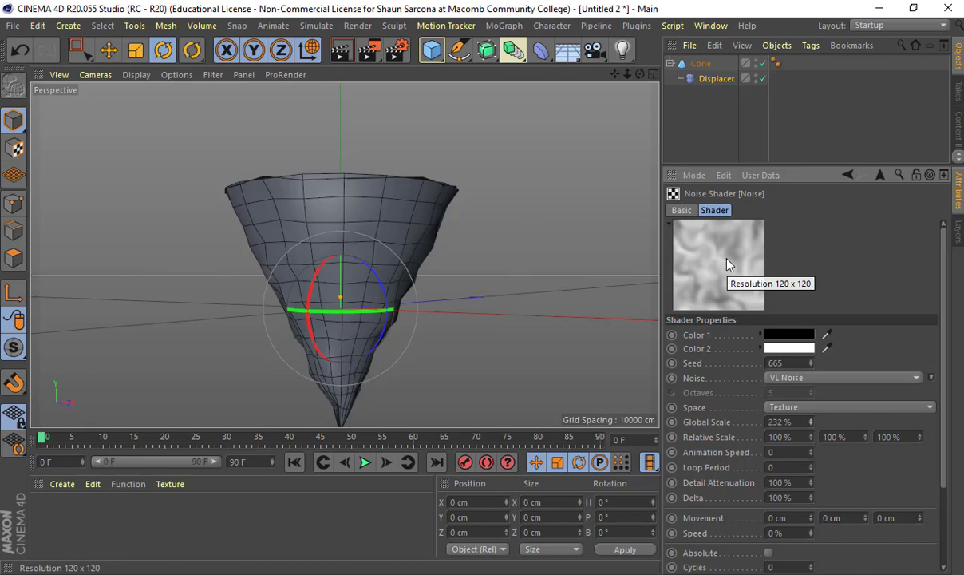
Set both the height segments and the rotation segments of the cone to 60.
left_click(683, 63)
left_click_drag(786, 290, 728, 292)
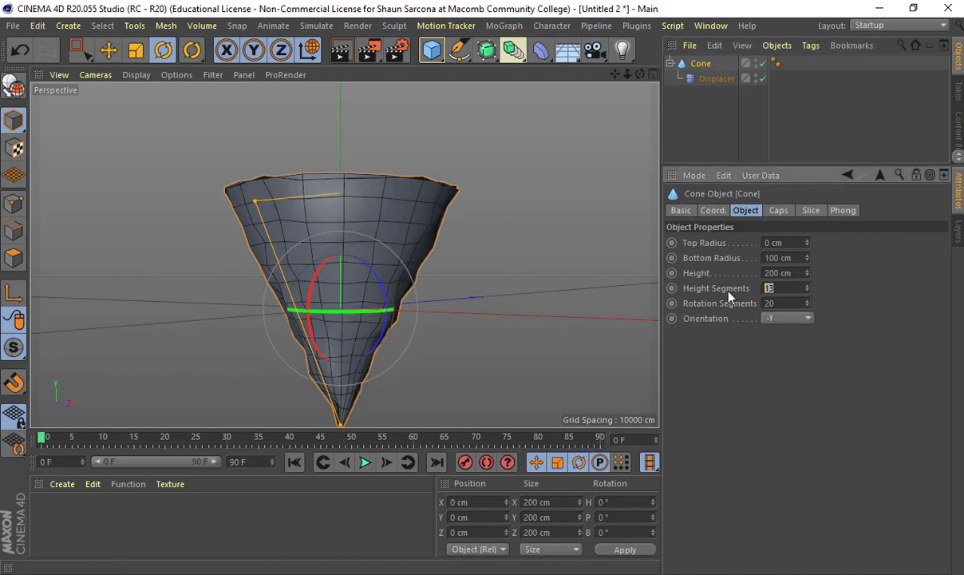
type("60")
key("Tab")
type("60")
key("Return")
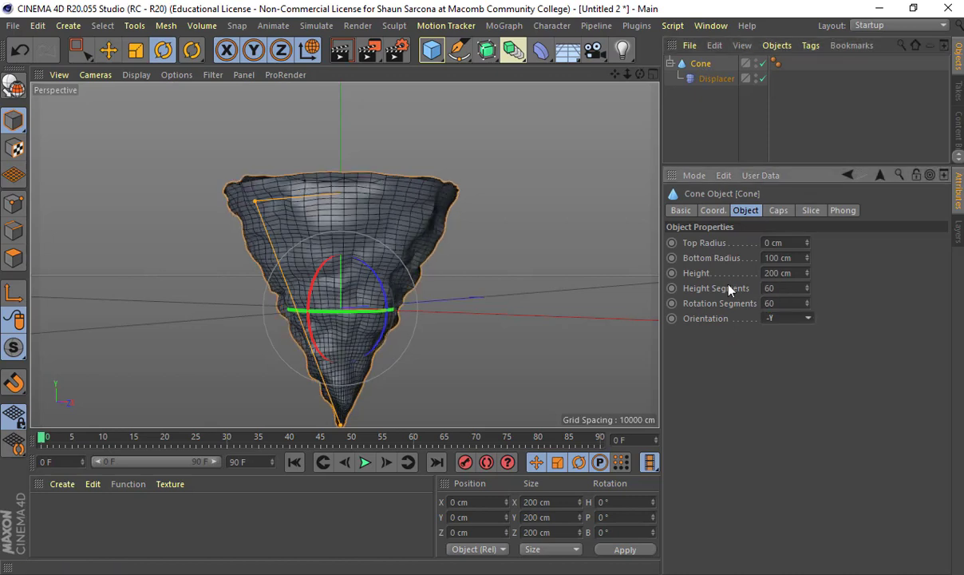
Raise both the height segments and the rotation segments of the cone to 200.
left_click_drag(789, 286, 738, 293)
type("200")
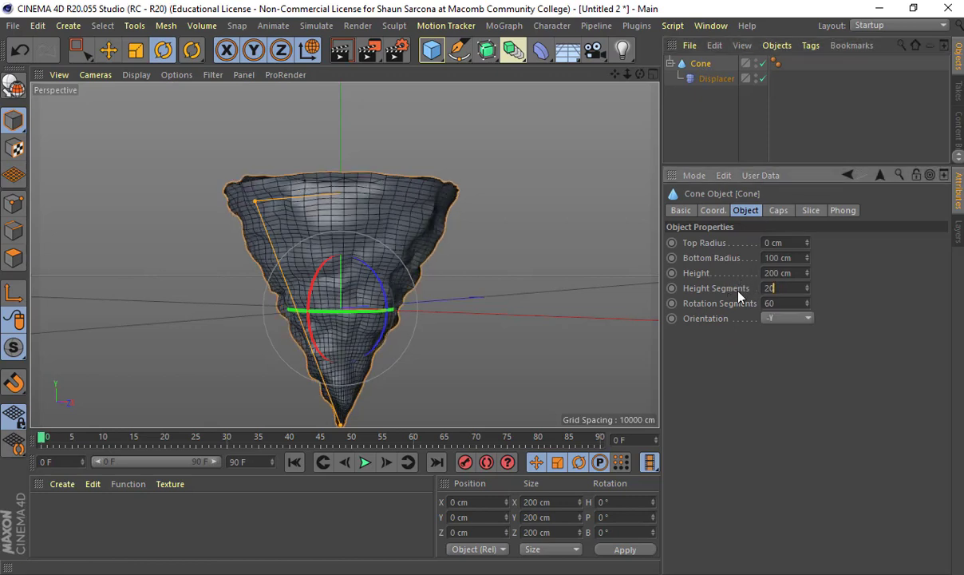
key("Tab")
type("200")
key("Return")
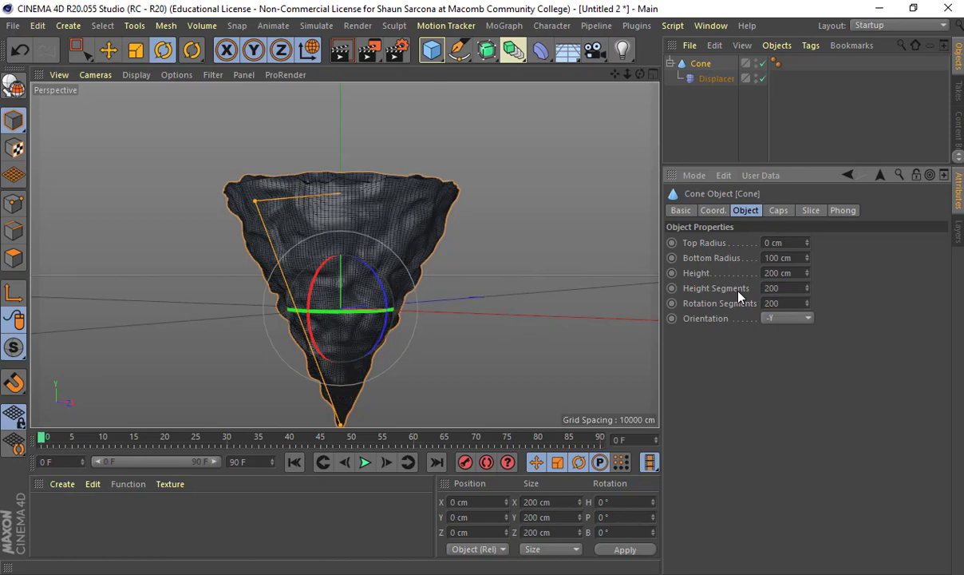
Set the Global Scale of the Displacer's noise shader to 5%.
left_click(715, 79)
left_click(784, 263)
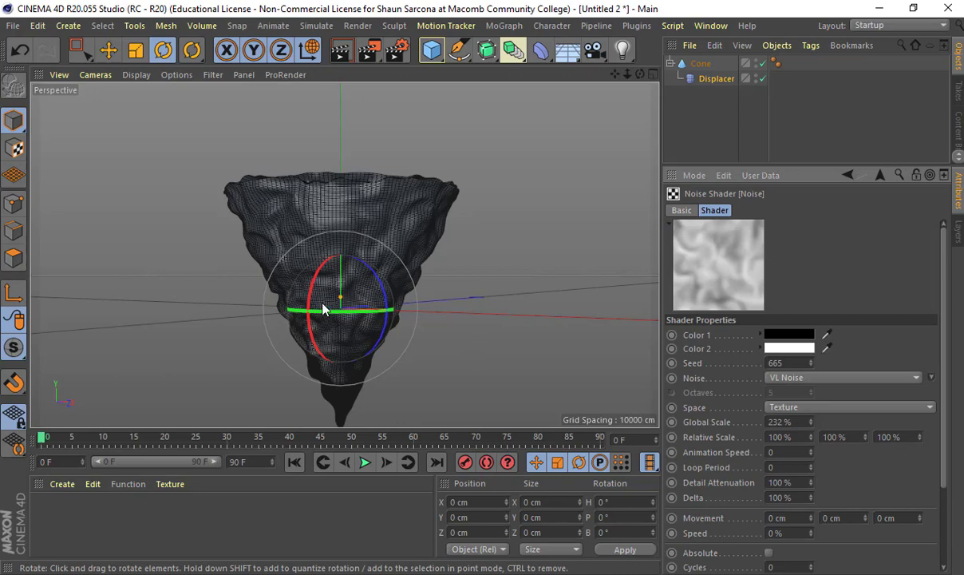
mouse_move(324, 305)
right_mouse_down("alt")
mouse_move(385, 314)
mouse_move(460, 305)
right_mouse_up("alt")
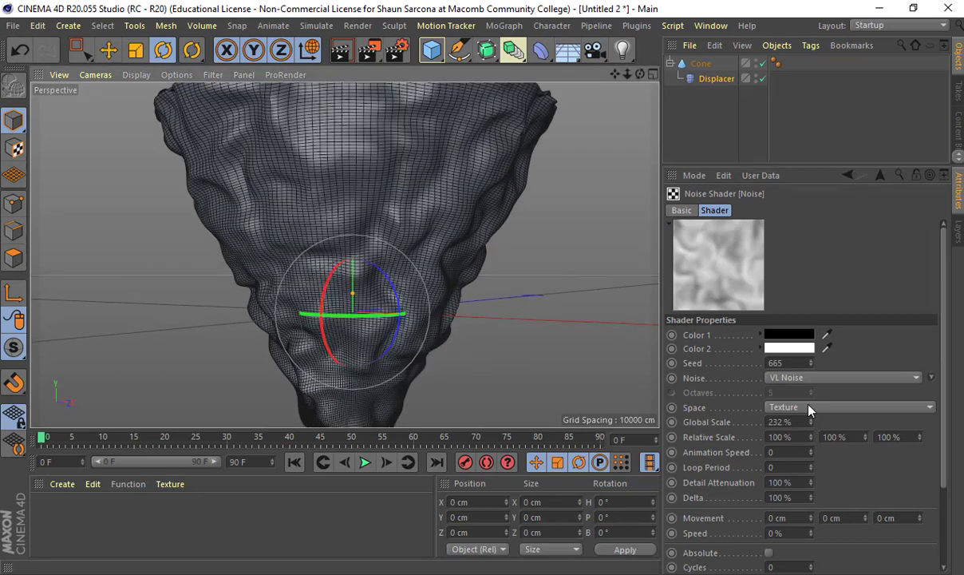
left_click(793, 421)
type("5")
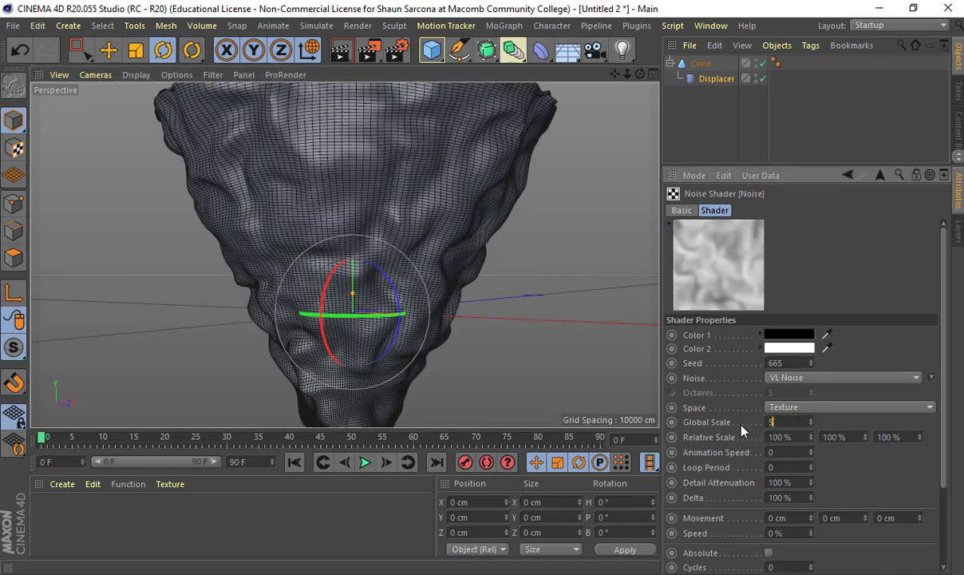
key("Return")
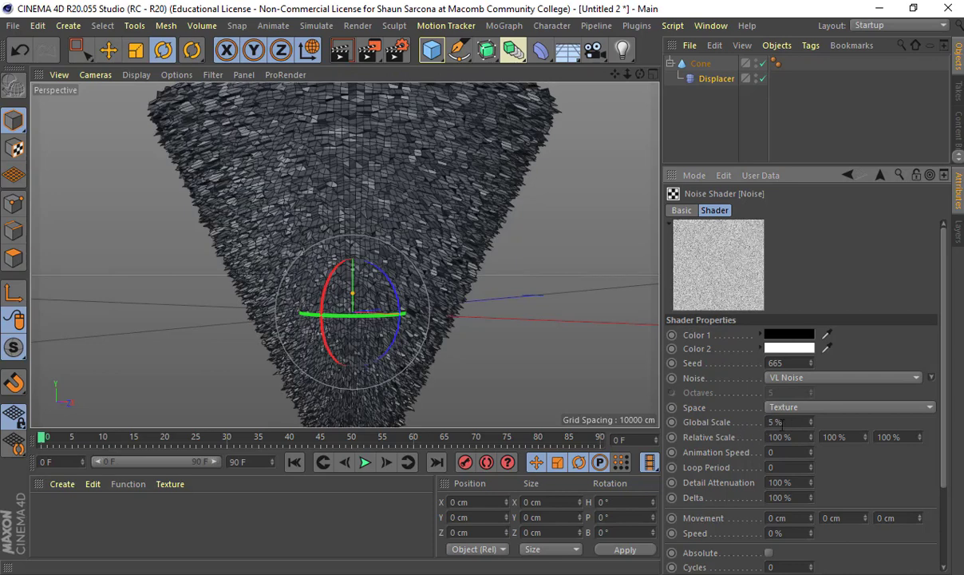
Try Global Scale values of 20%, 30% and 50% on the noise shader and inspect the displaced cone.
type("20")
key("Return")
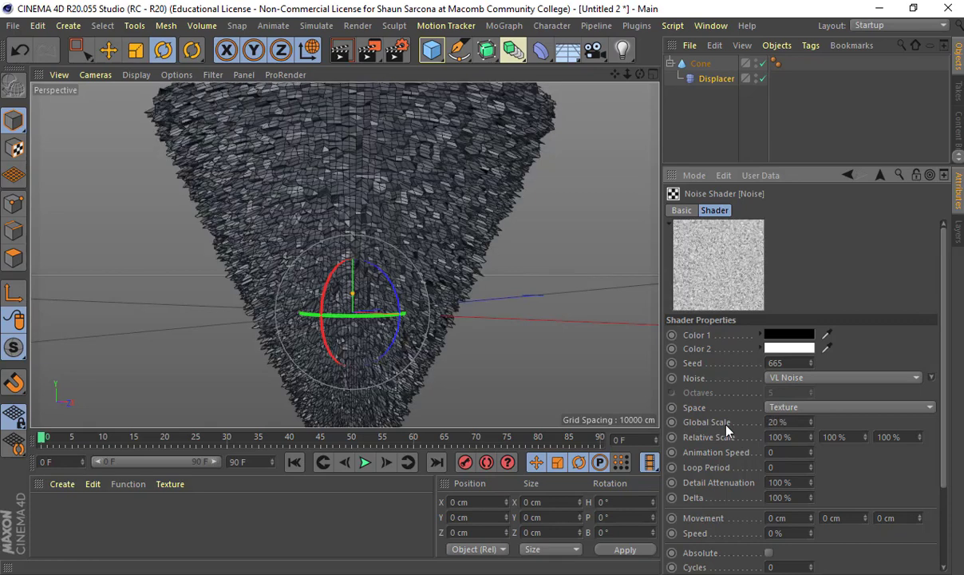
type("30")
key("Return")
type("50")
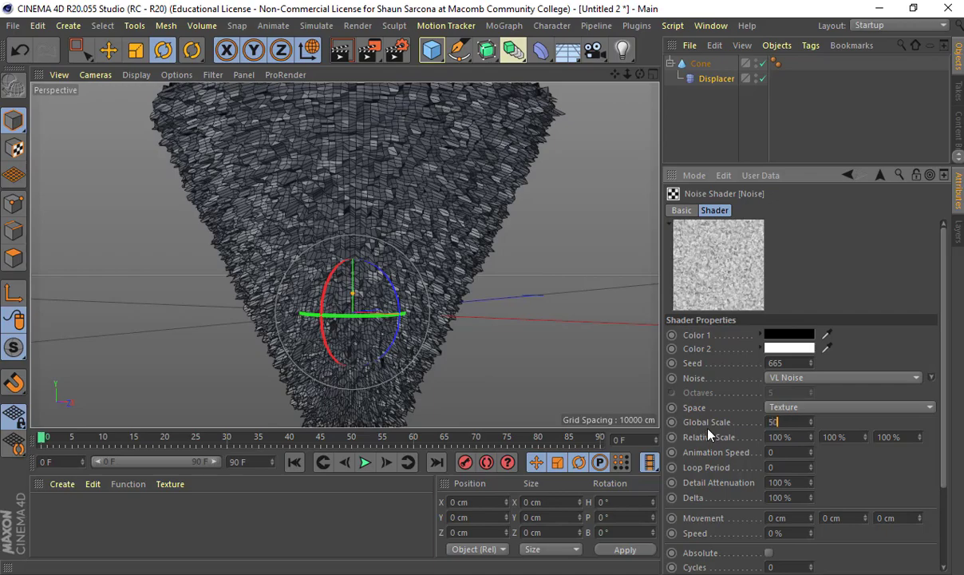
key("Return")
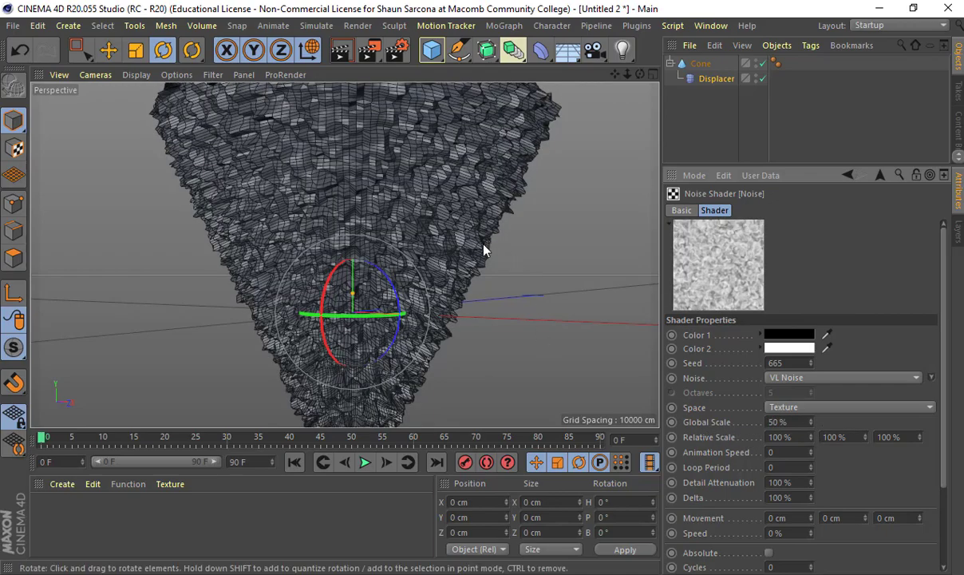
mouse_move(483, 245)
left_mouse_down("alt")
mouse_move(413, 205)
mouse_move(473, 236)
mouse_move(487, 259)
left_mouse_up("alt")
right_click_drag(486, 260, 440, 201, "alt")
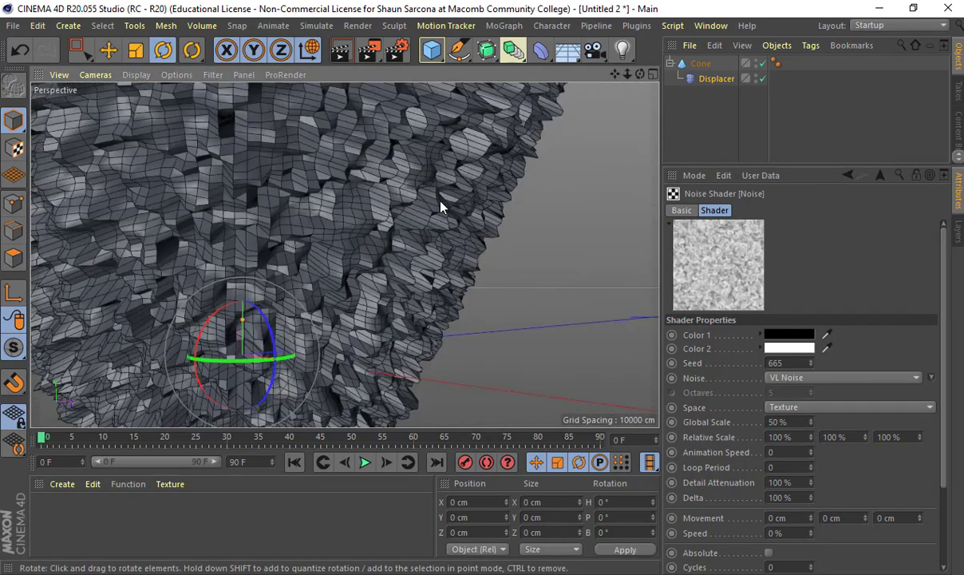
left_click_drag(440, 206, 517, 228, "alt")
right_click_drag(520, 230, 367, 246, "alt")
left_click_drag(367, 246, 406, 257, "alt")
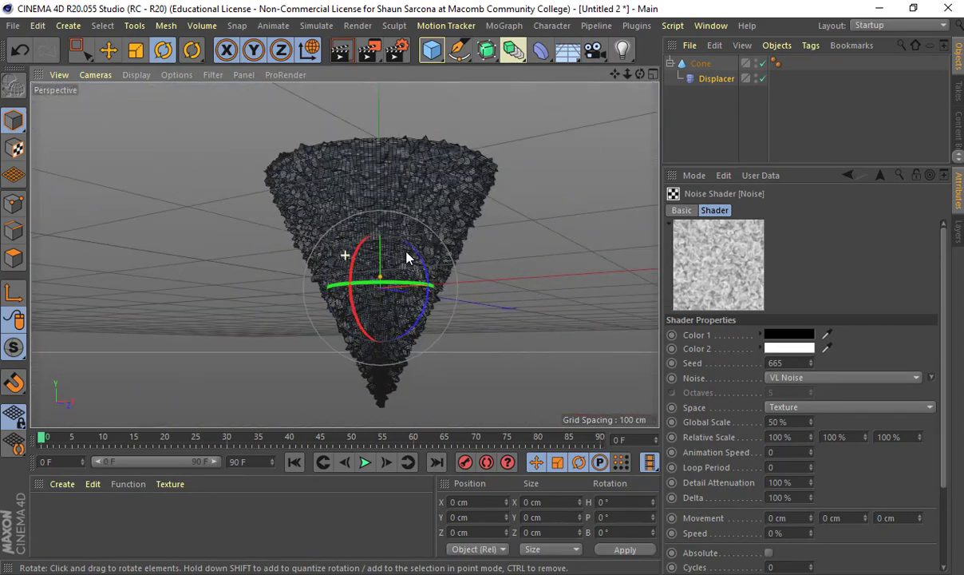
Set the noise shader's Global Scale to 100%.
left_click_drag(789, 422, 732, 427)
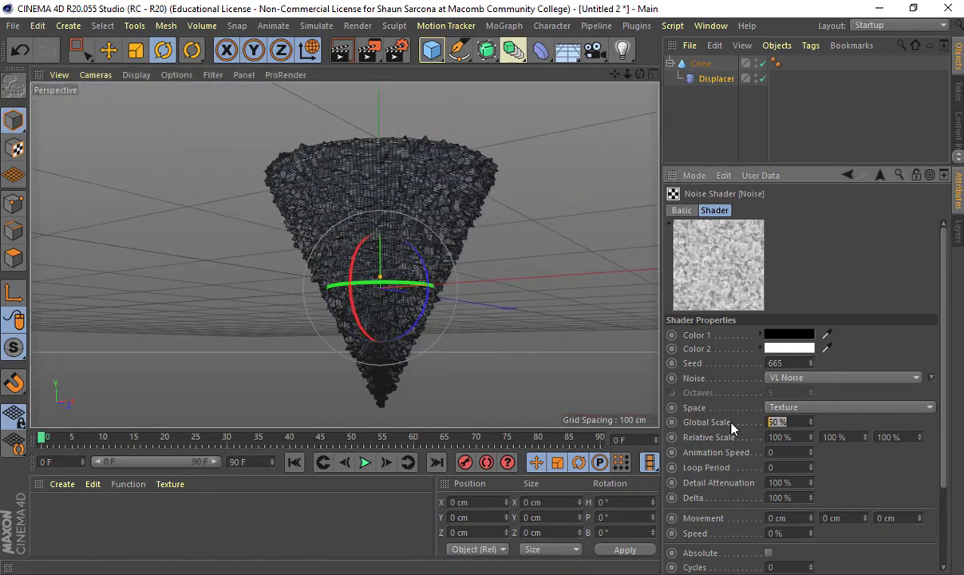
type("100")
key("Return")
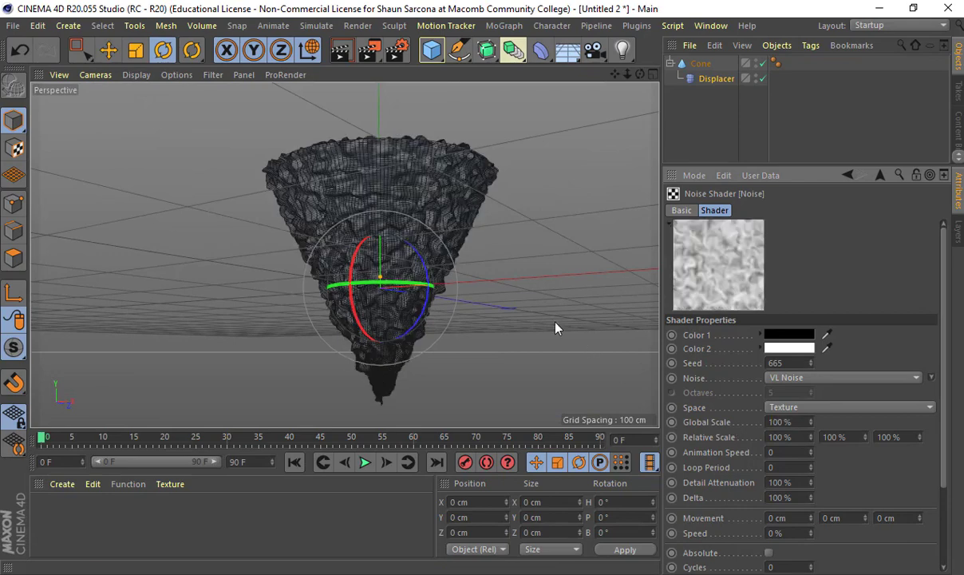
mouse_move(557, 328)
left_mouse_down("alt")
mouse_move(534, 291)
mouse_move(549, 321)
left_mouse_up("alt")
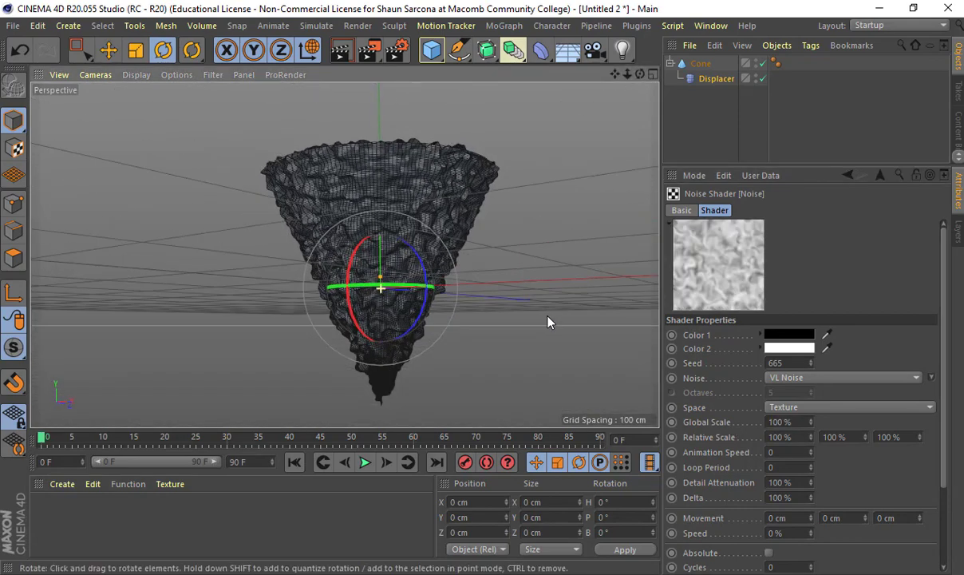
Reduce both the height segments and the rotation segments of the cone to 30.
left_click(701, 64)
left_click(768, 288)
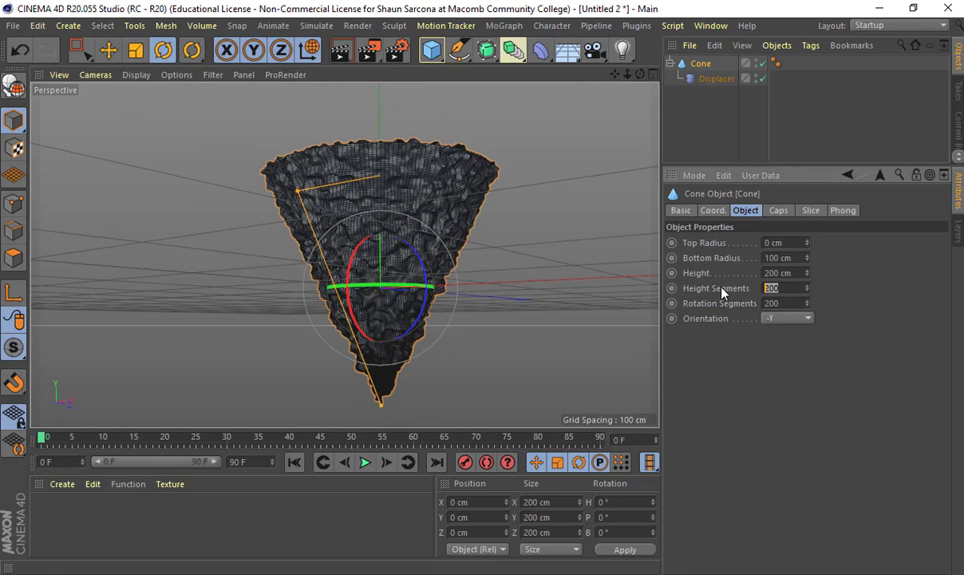
type("30")
key("Tab")
type("30")
key("Return")
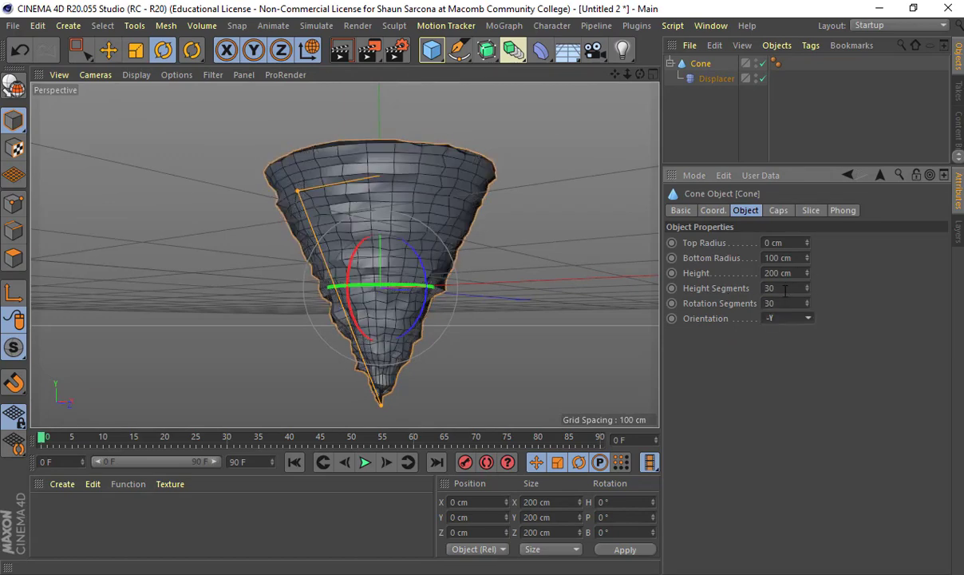
Reduce the cone's height segments to 10.
left_click(771, 289)
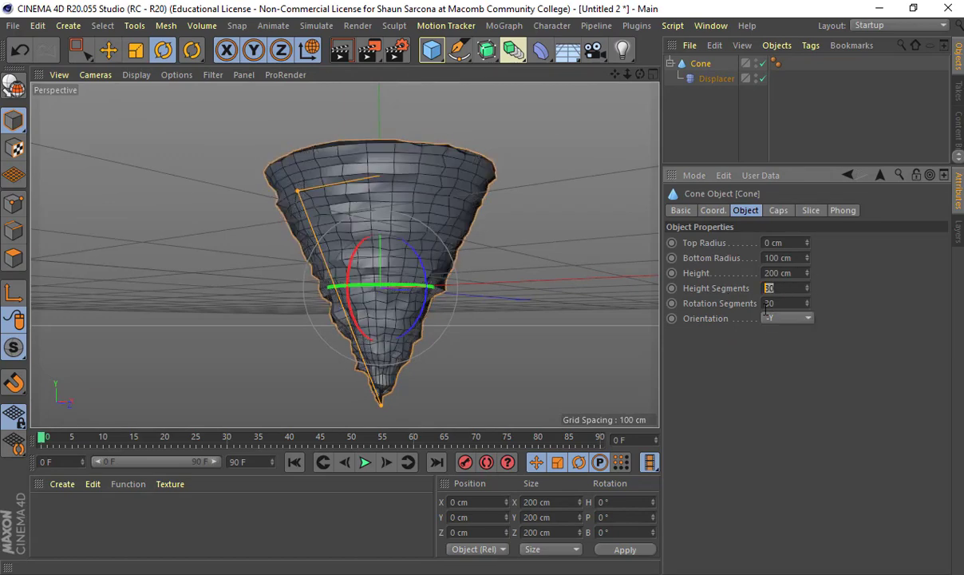
type("10")
key("Return")
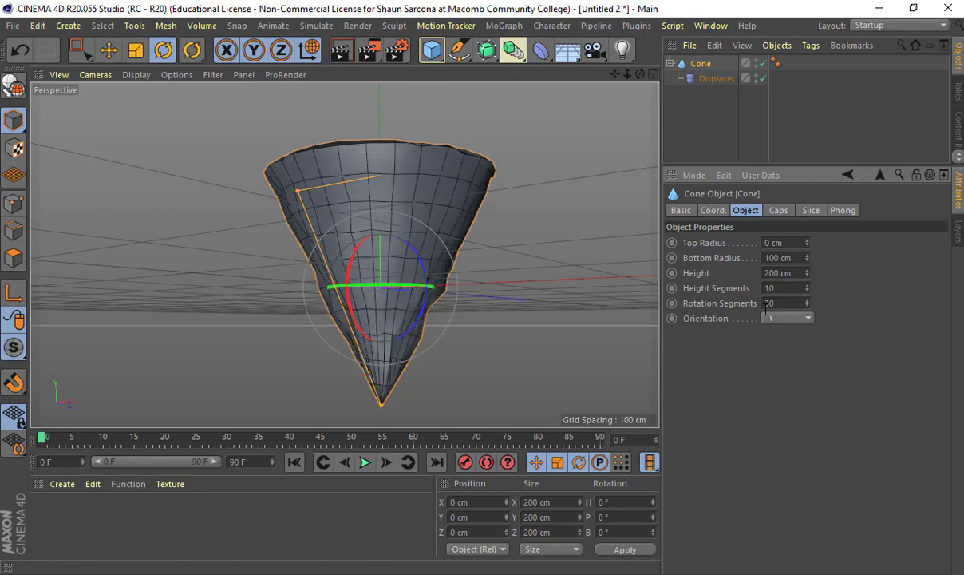
Set the cone's height segments to 15 and its rotation segments to 20.
left_click(771, 288)
type("15")
key("Tab")
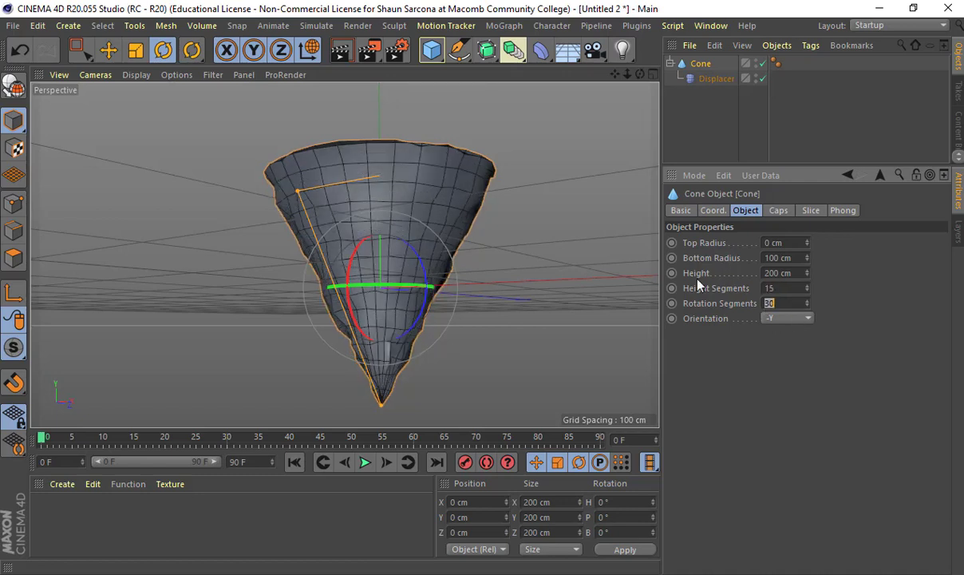
type("20")
key("Return")
left_click_drag(510, 263, 495, 280, "alt")
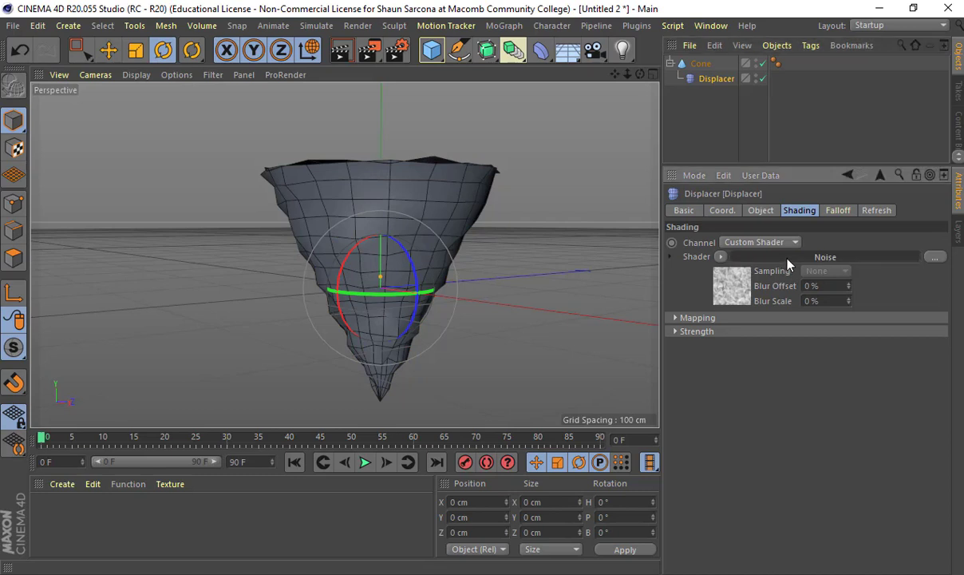
Adjust the Displacer's noise shader to 21% Contrast, 17% Brightness and 102% Delta.
left_click(791, 256)
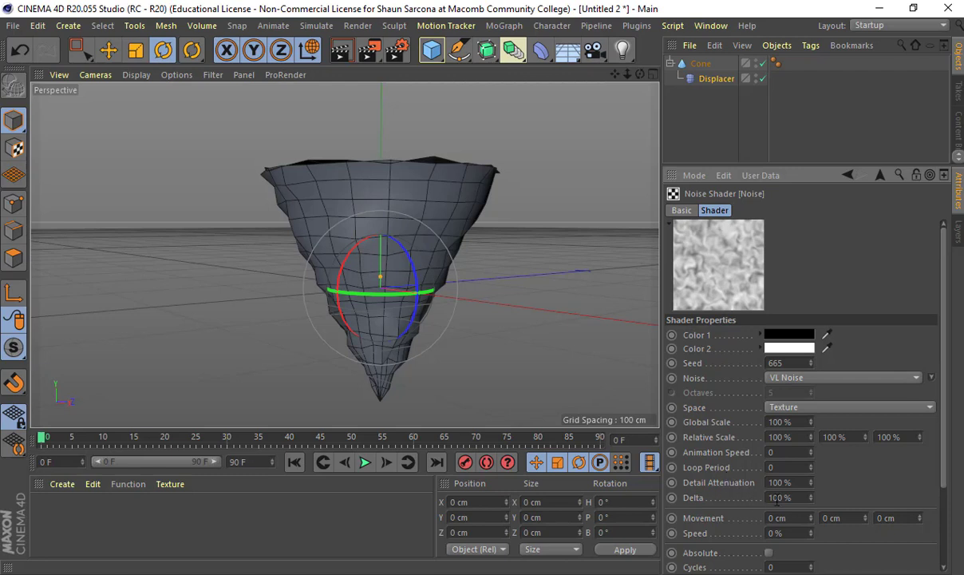
scroll(805, 471, "down", 3)
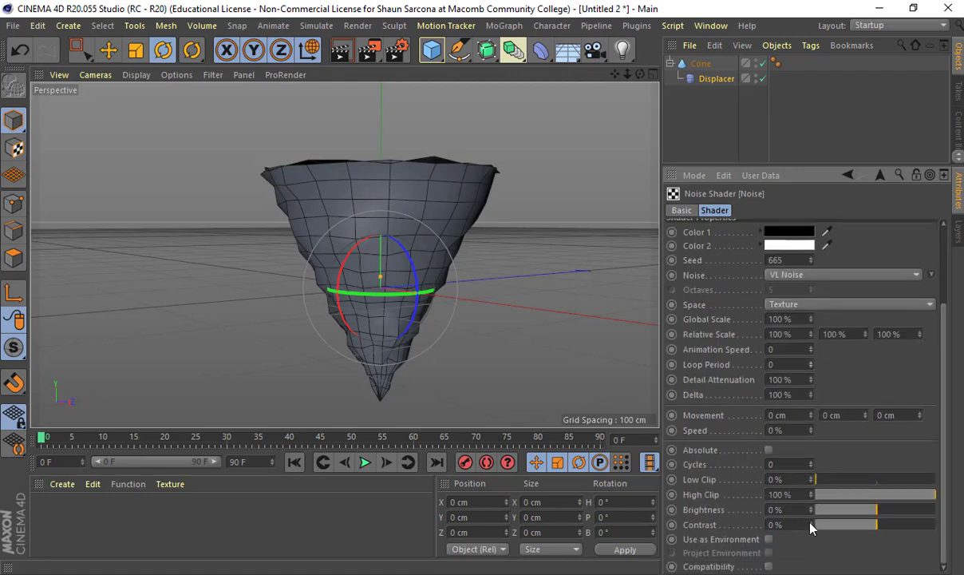
left_click_drag(810, 525, 858, 515)
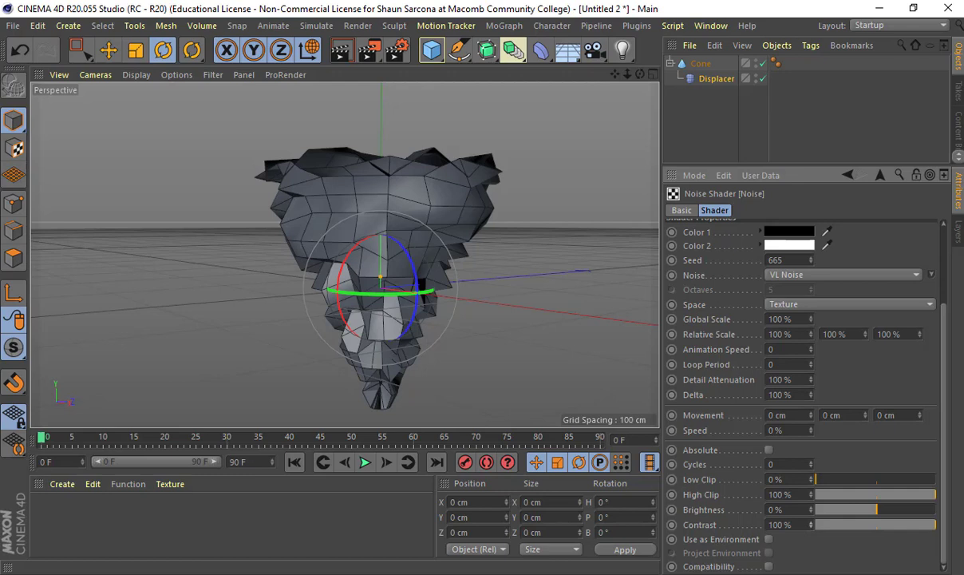
mouse_move(811, 526)
left_mouse_down()
mouse_move(769, 525)
mouse_move(882, 511)
mouse_move(830, 511)
mouse_move(814, 501)
mouse_move(815, 480)
mouse_move(843, 480)
mouse_move(813, 480)
left_mouse_up()
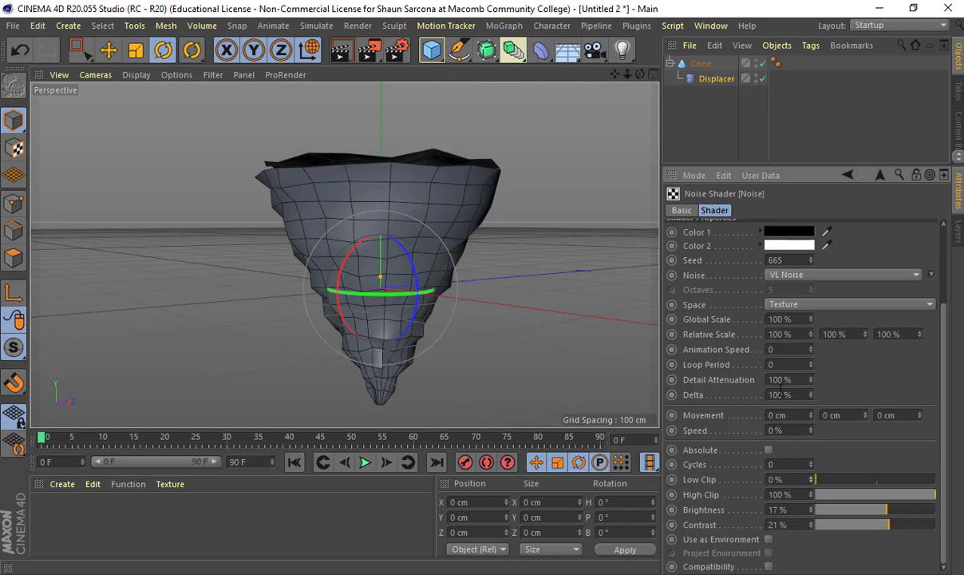
scroll(718, 312, "up", 3)
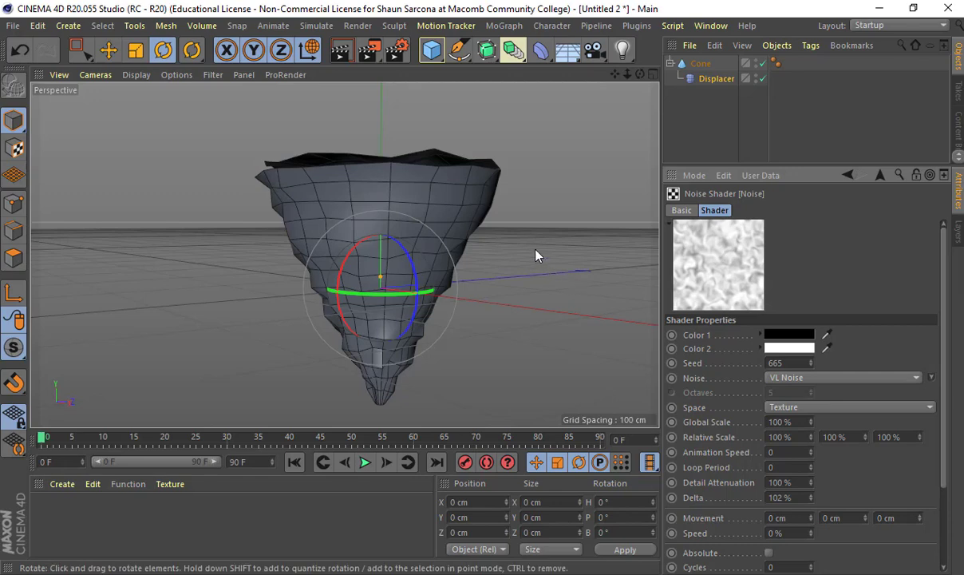
left_click_drag(535, 253, 486, 237, "alt")
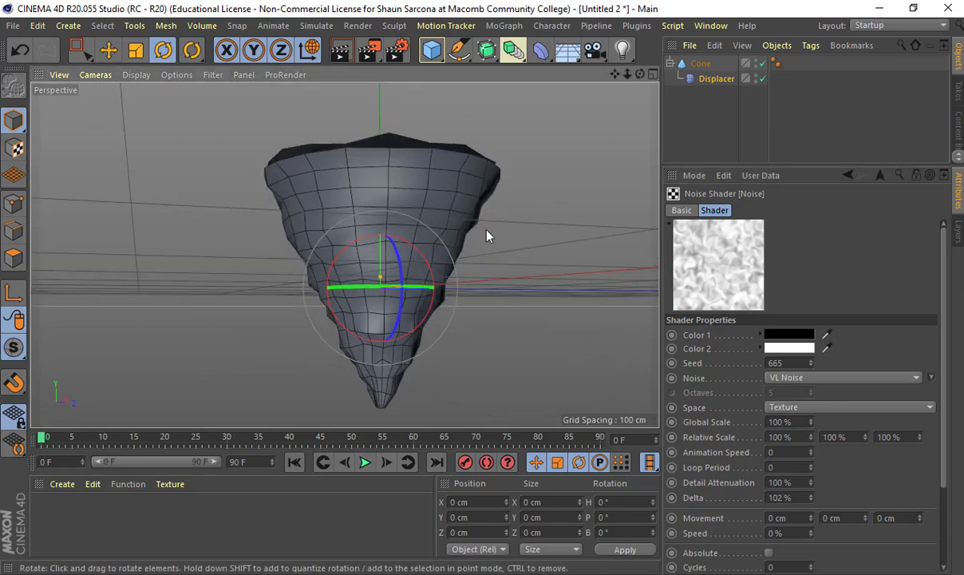
Stretch the cone downward at its tip to a height of about 294 cm.
left_click(701, 63)
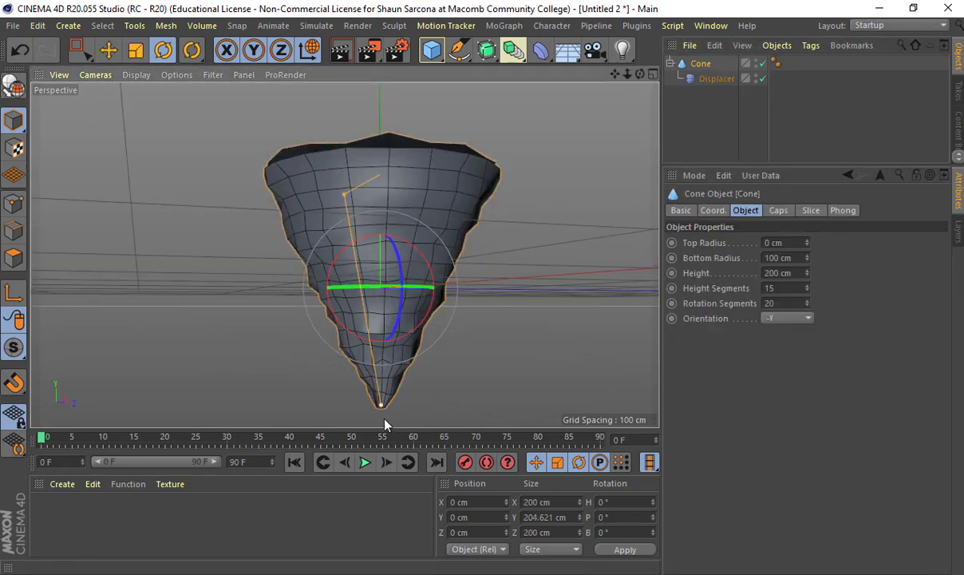
left_click_drag(385, 420, 385, 463)
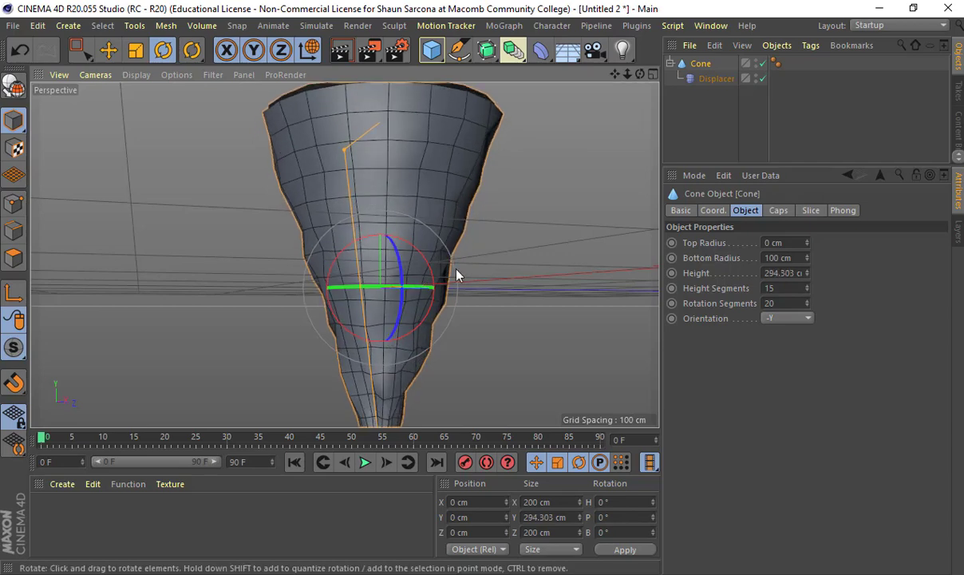
left_click_drag(457, 275, 487, 335, "alt")
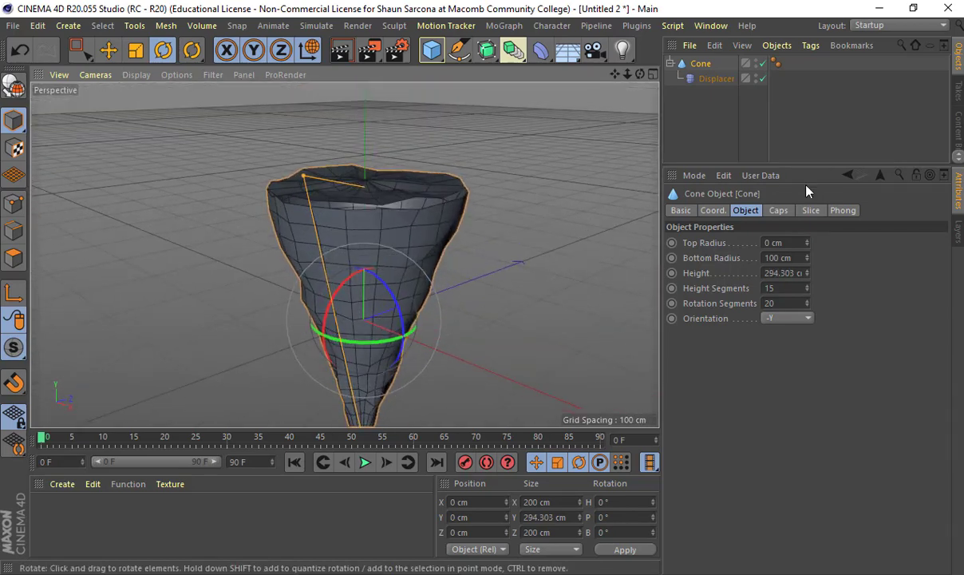
Try a Strength of -124% on the Displacer and undo it.
left_click(716, 79)
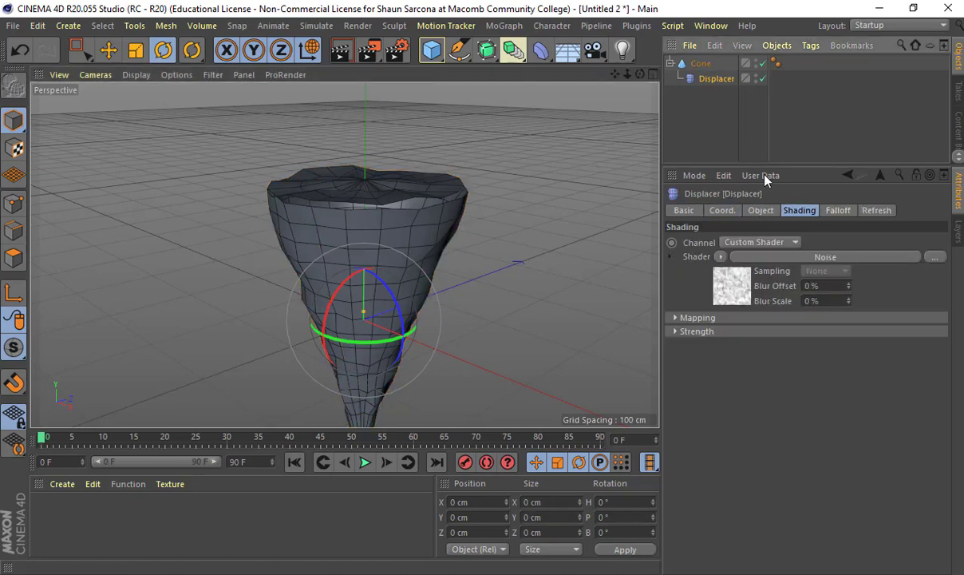
left_click(762, 211)
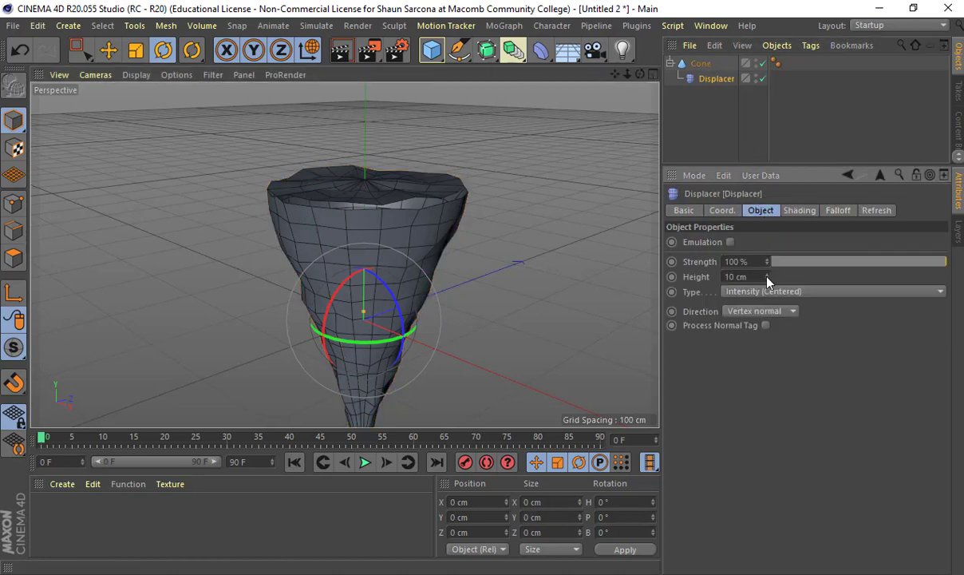
left_click_drag(766, 277, 770, 266)
key("ctrl+z")
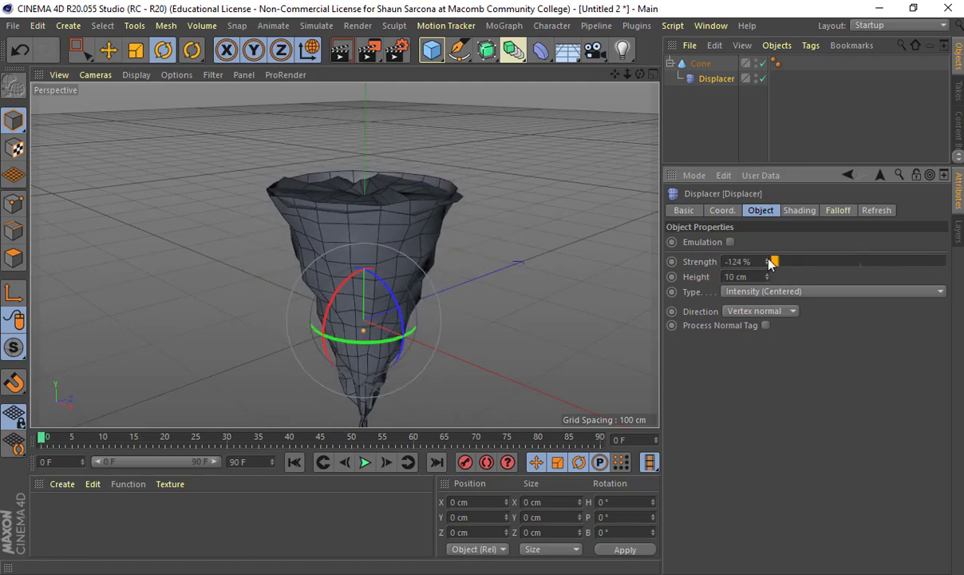
key("ctrl+z")
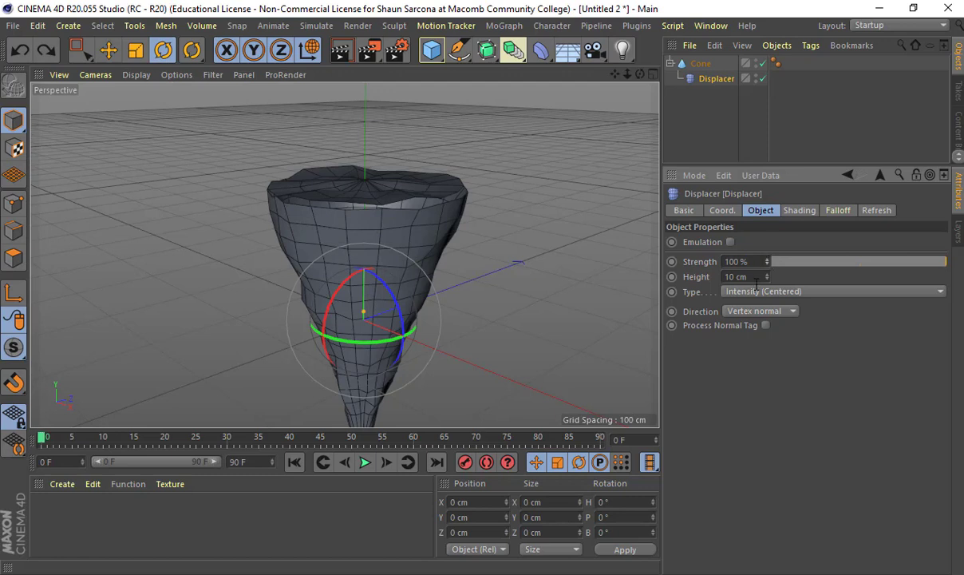
left_click(762, 291)
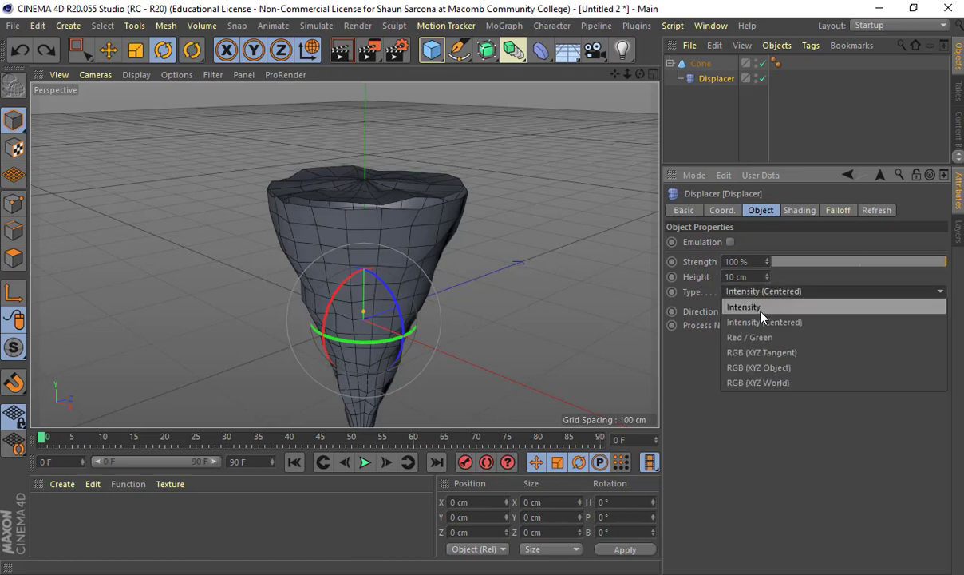
left_click(736, 418)
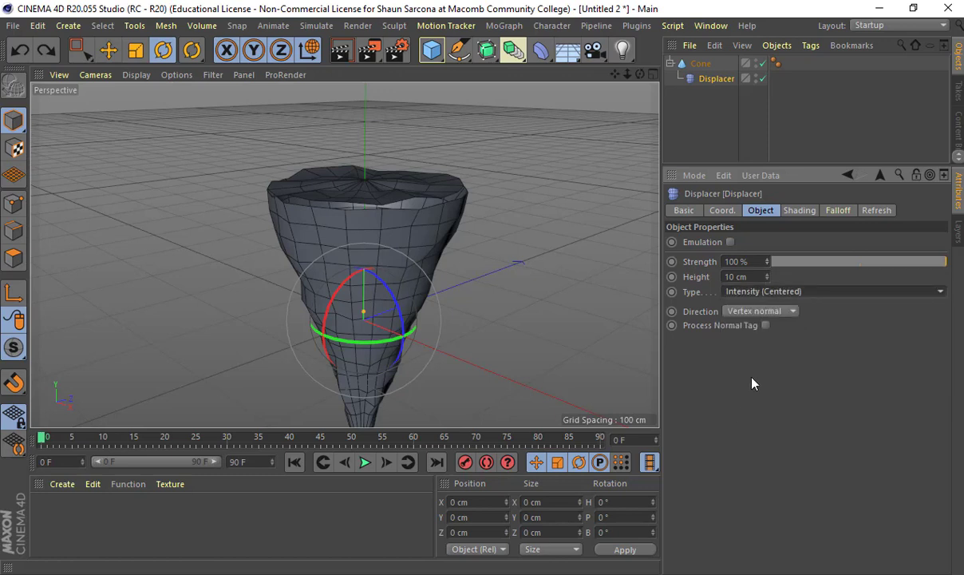
left_click(781, 312)
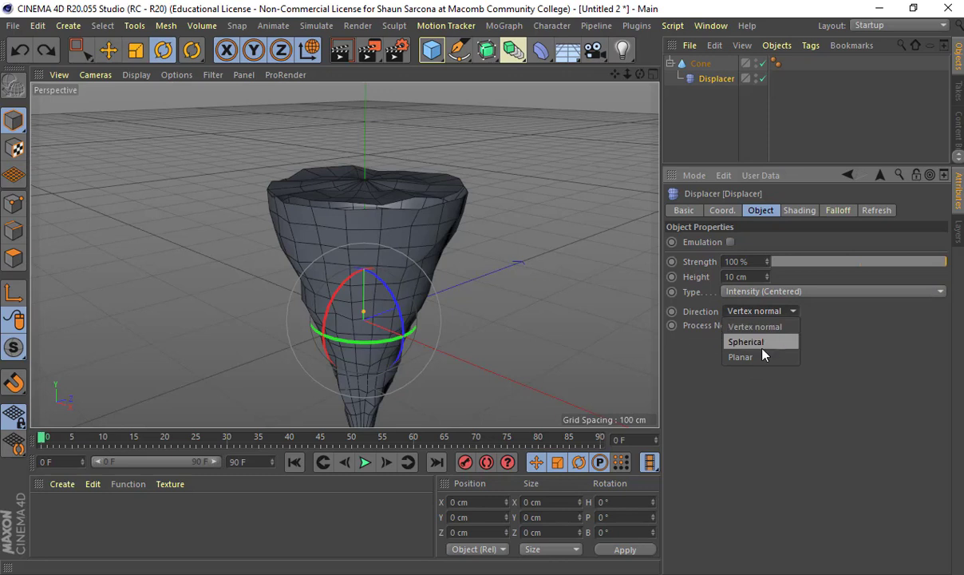
left_click(835, 360)
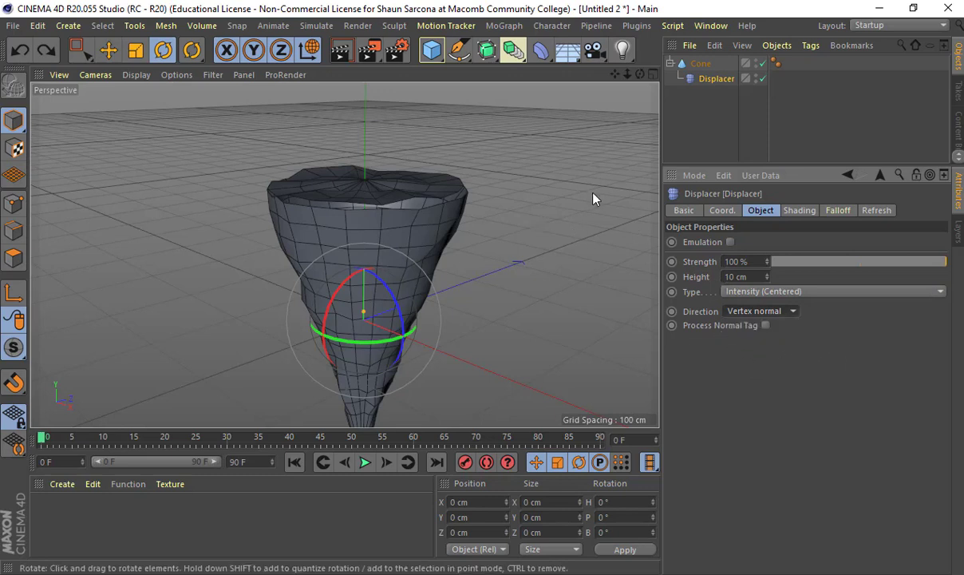
Create a polygon copy of the displaced cone with Current State to Object.
mouse_move(590, 222)
left_mouse_down("alt")
mouse_move(586, 165)
mouse_move(607, 220)
left_mouse_up("alt")
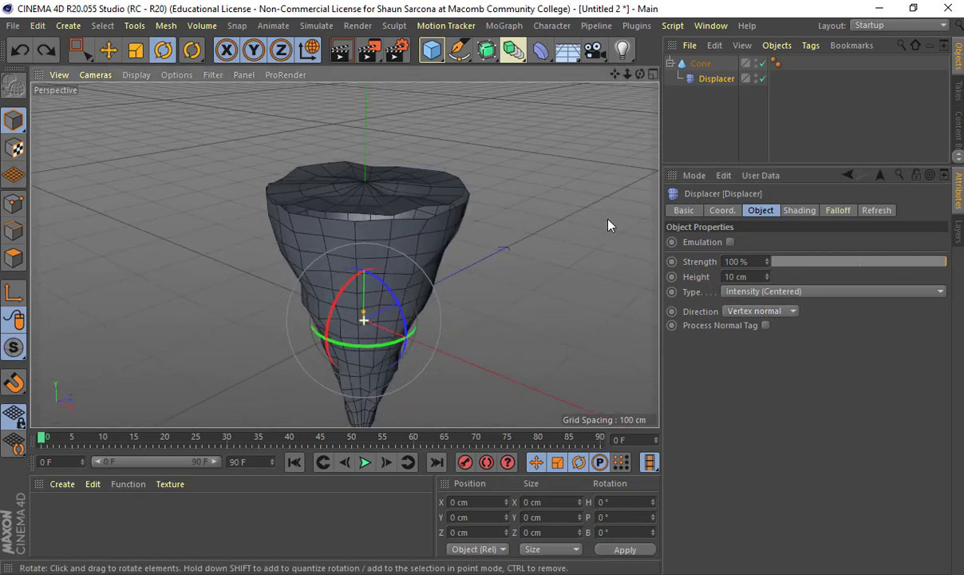
left_click(702, 63)
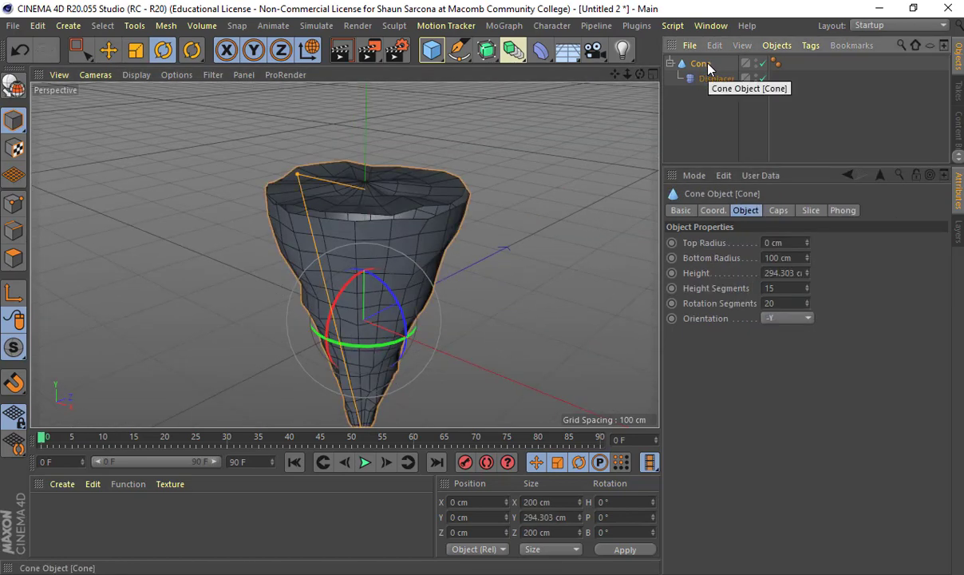
right_click(709, 69)
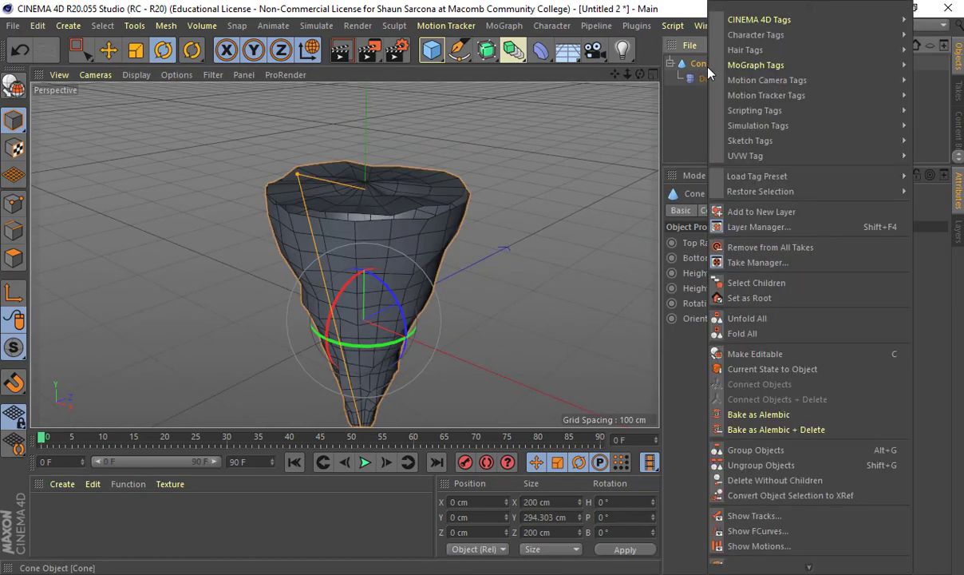
left_click(761, 372)
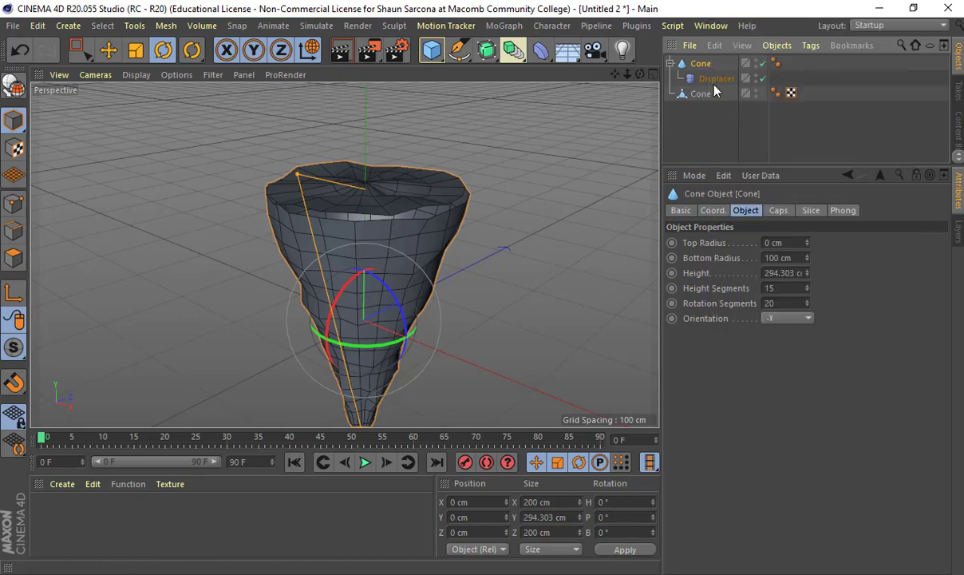
Create a new layer from the original parametric cone and name it Construction.
left_click(699, 65)
left_click(671, 63)
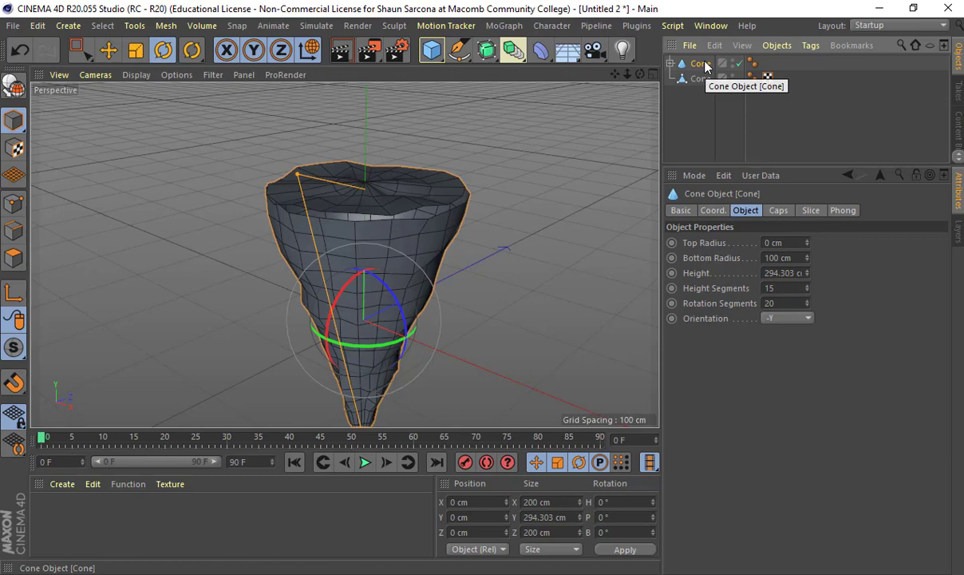
left_click(960, 232)
left_click(692, 178)
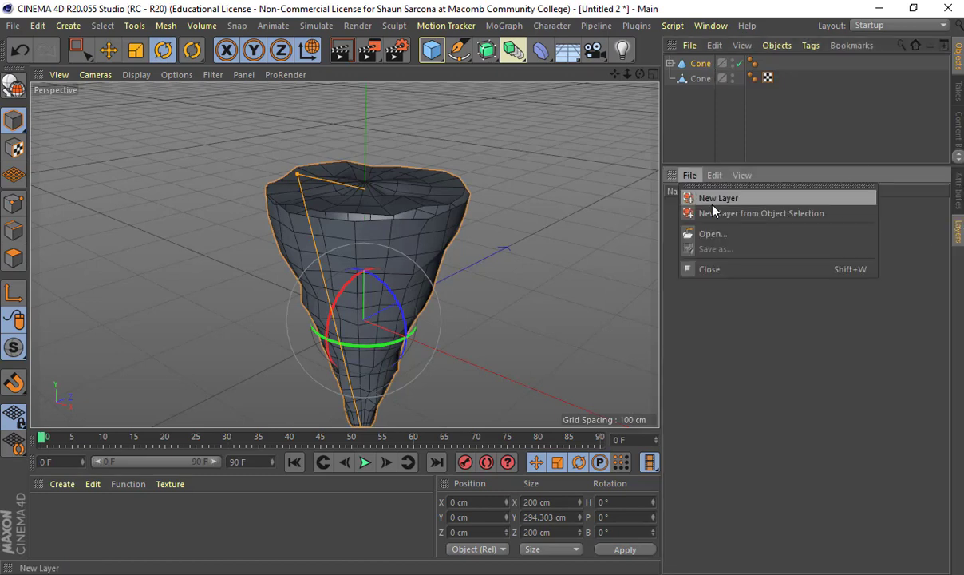
left_click(707, 211)
double_click(702, 204)
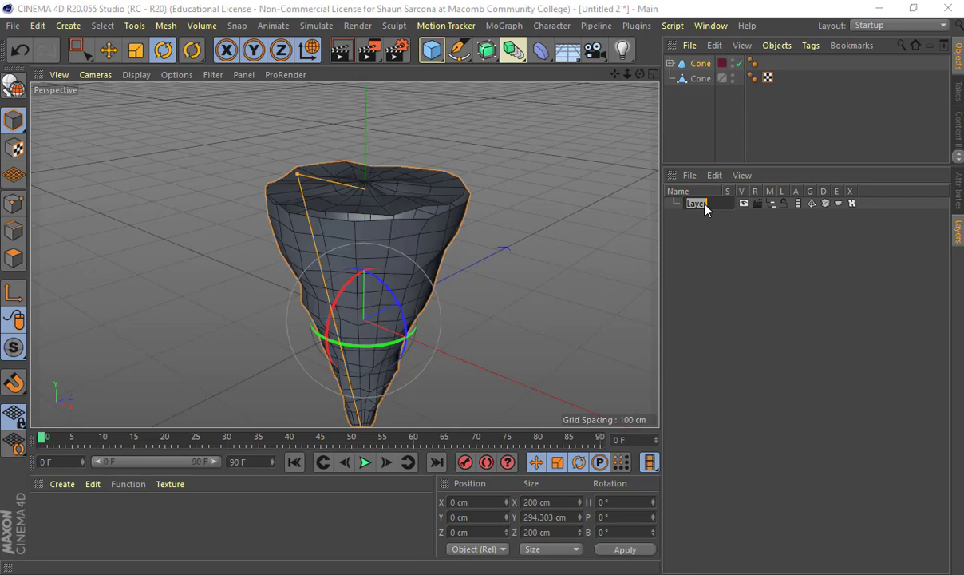
type("Construction")
key("Return")
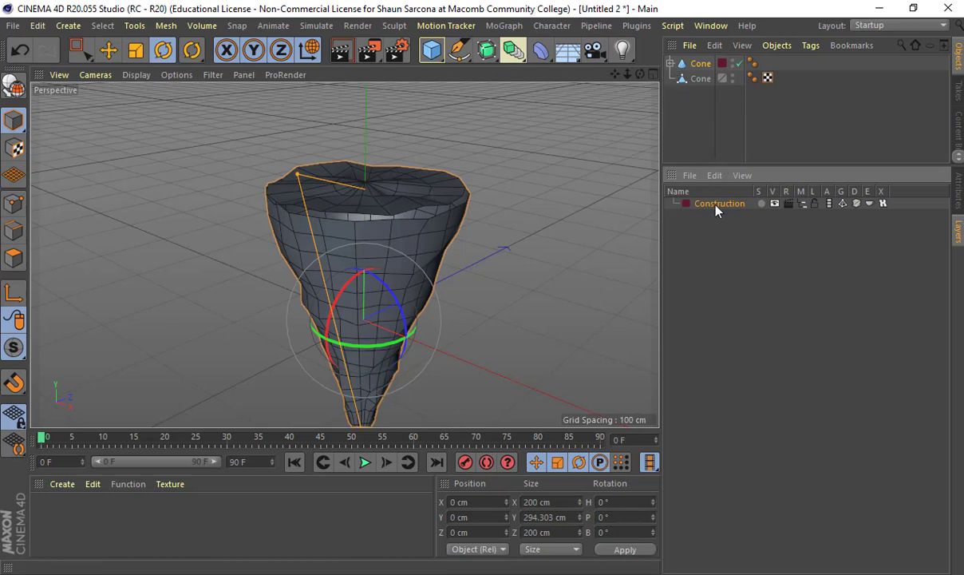
Try toggling the Construction layer's viewport visibility off and on.
left_click(777, 203)
left_click(777, 204)
left_click(777, 204)
left_click(776, 204)
left_click(776, 204)
left_click(776, 204)
Assign the Displacer to the Construction layer and hide that layer in the viewport and the render.
left_click(672, 63)
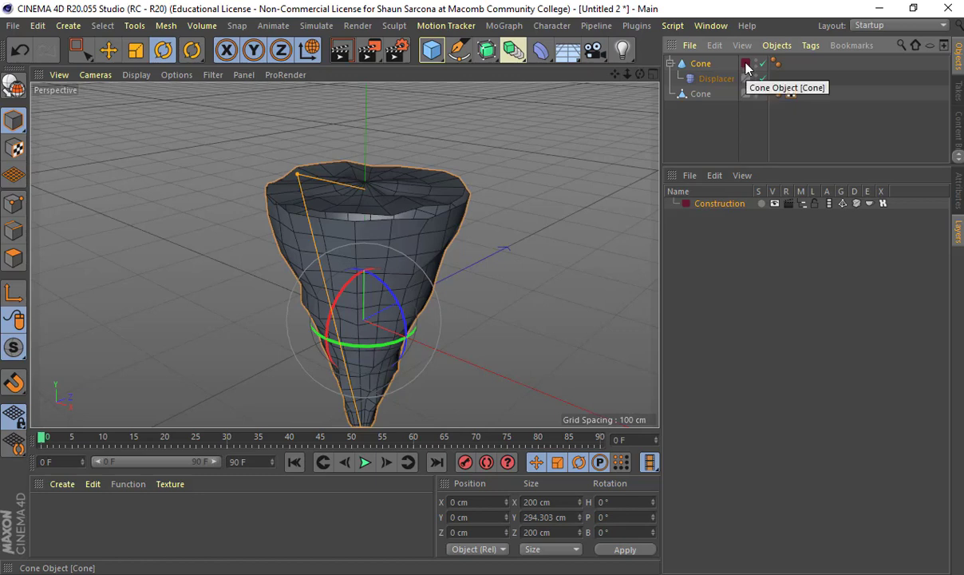
left_click(683, 77)
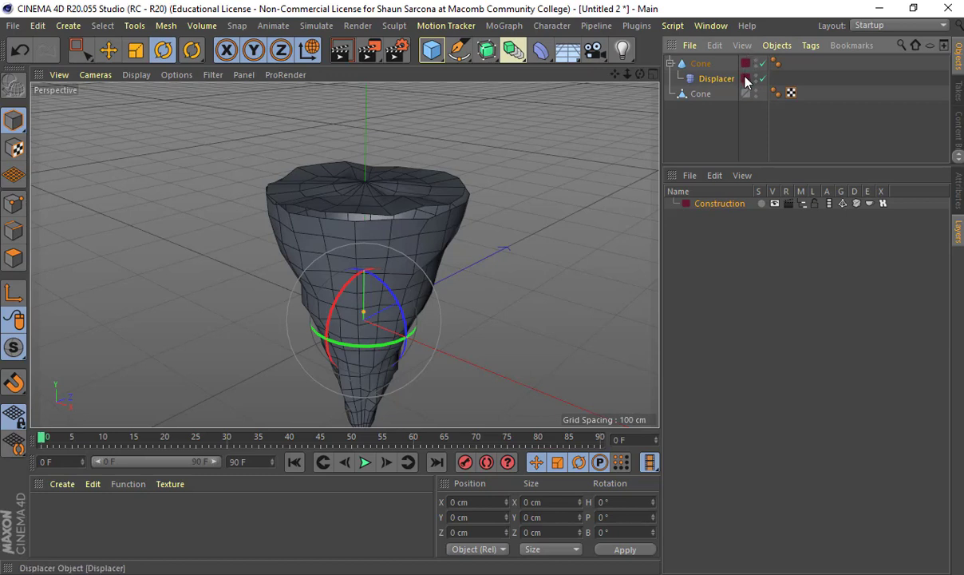
left_click(671, 64)
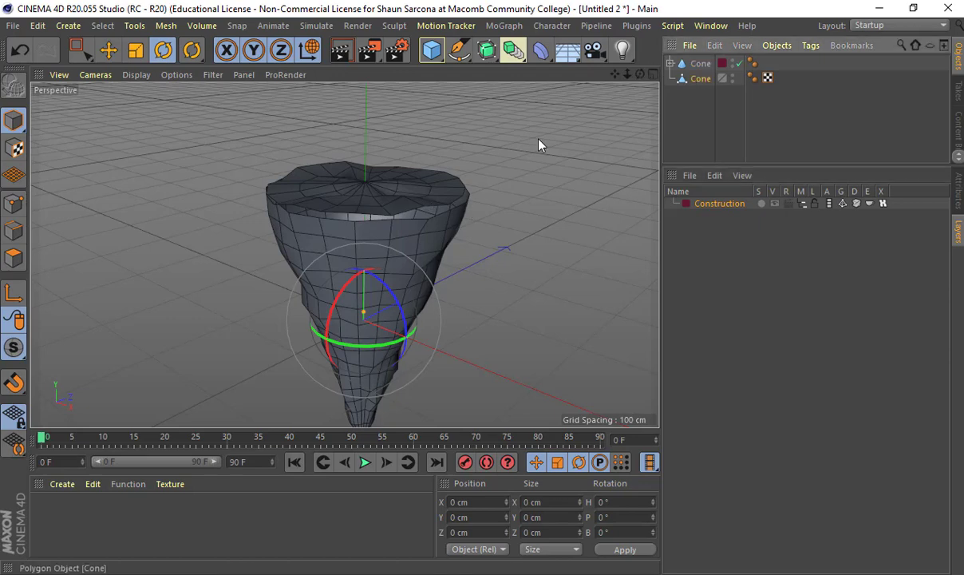
Select all the connected cap polygons on top of the polygon cone and delete them.
left_click(466, 209)
mouse_move(484, 212)
left_mouse_down("alt")
mouse_move(478, 186)
mouse_move(501, 216)
left_mouse_up("alt")
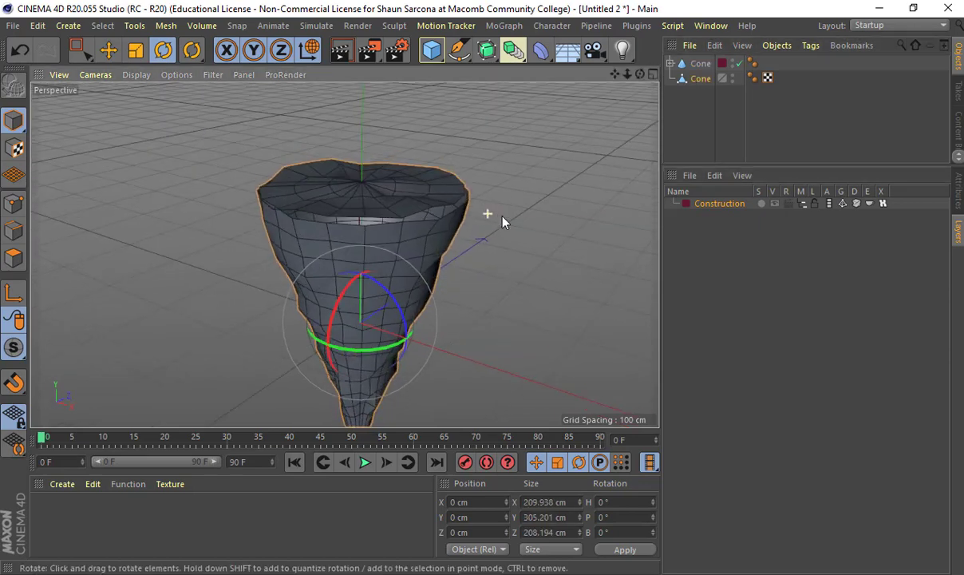
scroll(467, 216, "up", 5)
scroll(408, 210, "down", 3)
scroll(316, 204, "up", 3)
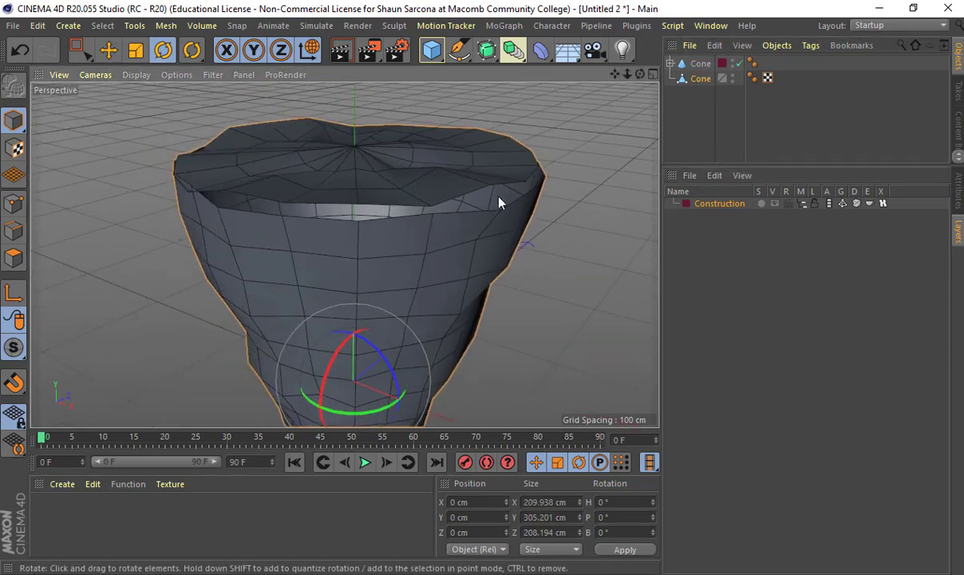
left_click_drag(398, 201, 343, 212, "alt")
left_click(12, 258)
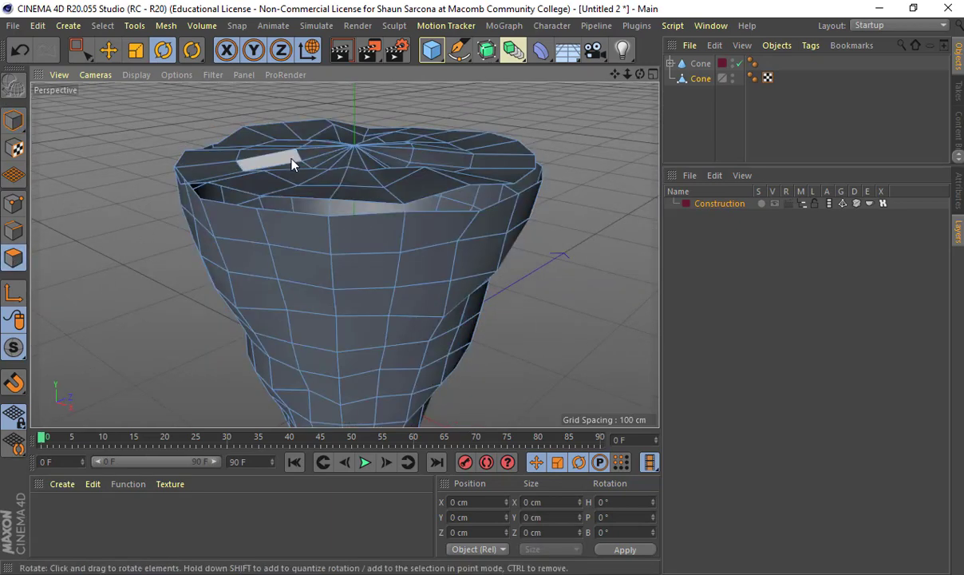
double_click(292, 164)
key("Delete")
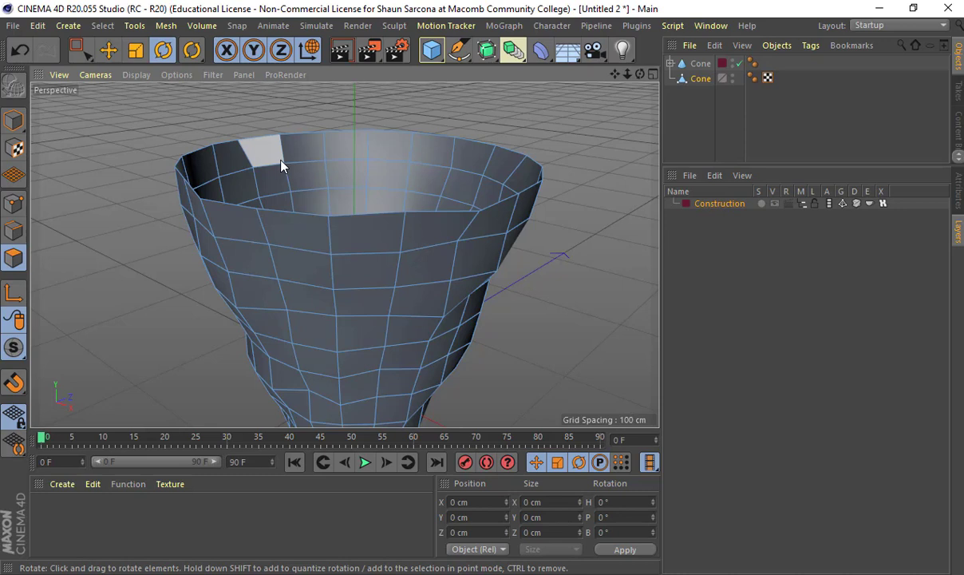
Select the edge loop around the cone's open top rim and flatten it to a Y size of 0 cm.
left_click(13, 230)
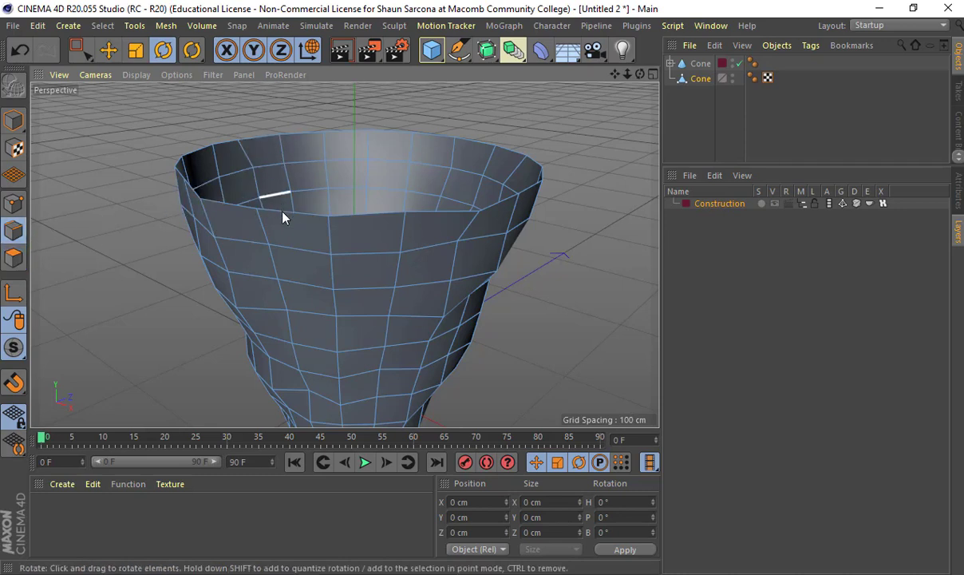
double_click(283, 215)
key("t")
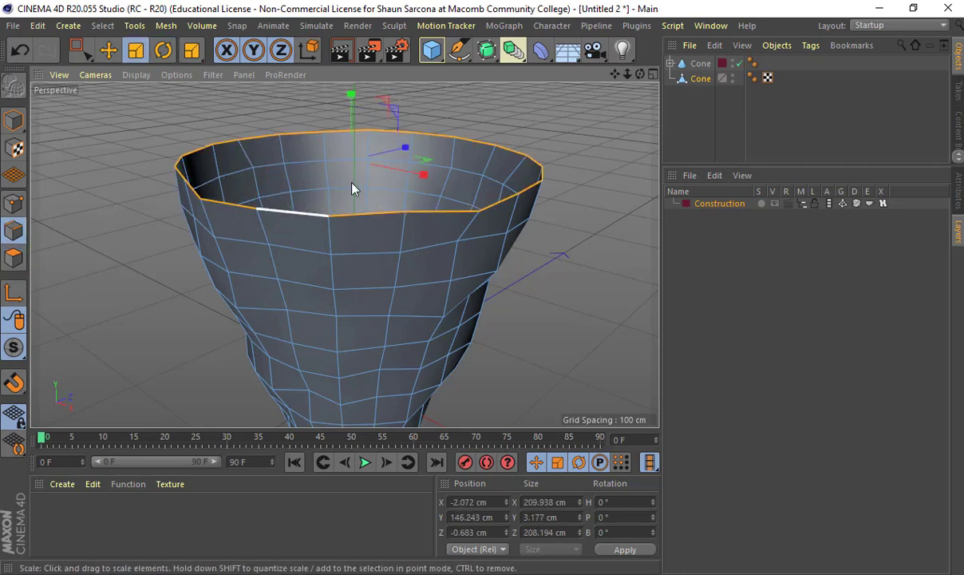
middle_click(355, 187)
middle_click(470, 303)
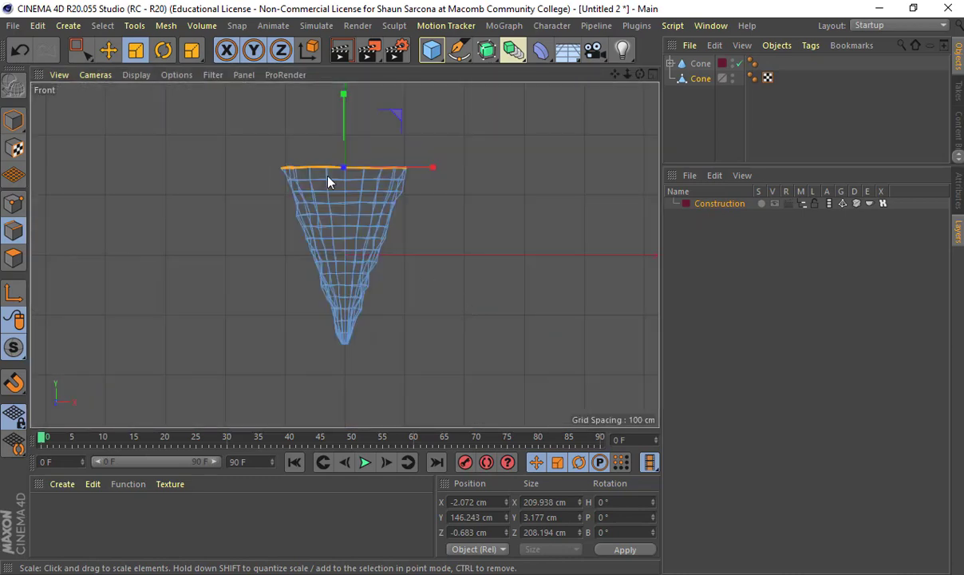
scroll(323, 172, "up", 8)
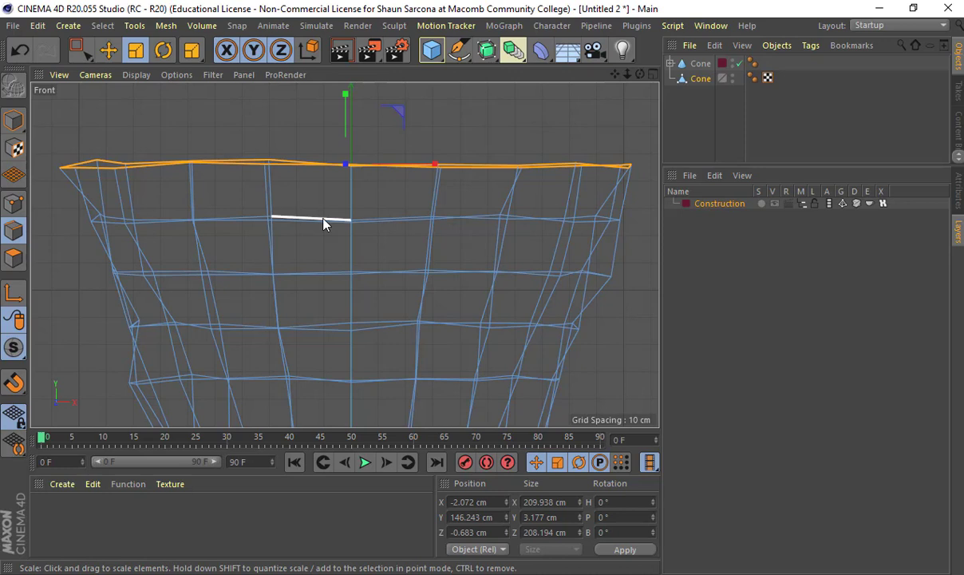
middle_click(324, 224)
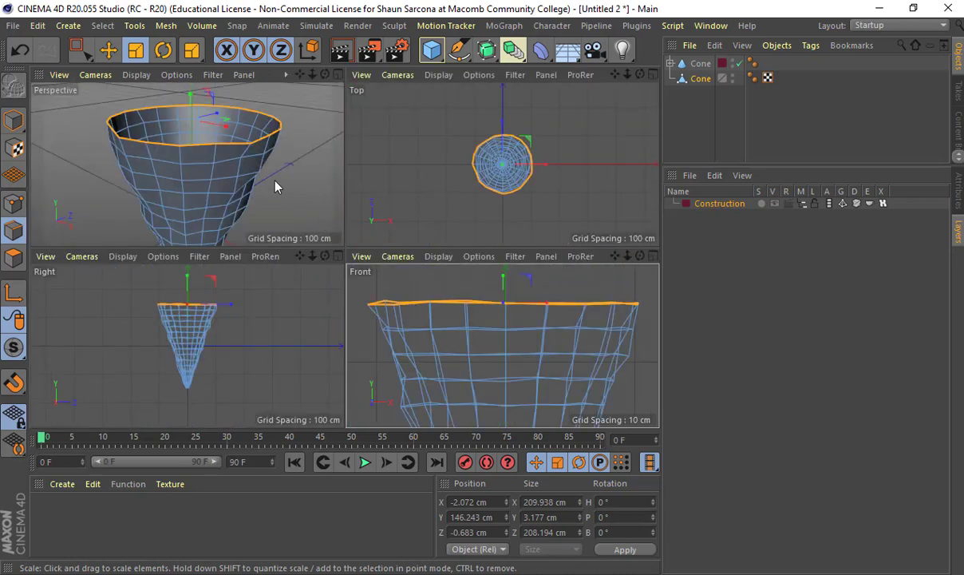
middle_click(275, 185)
left_click_drag(350, 97, 350, 163)
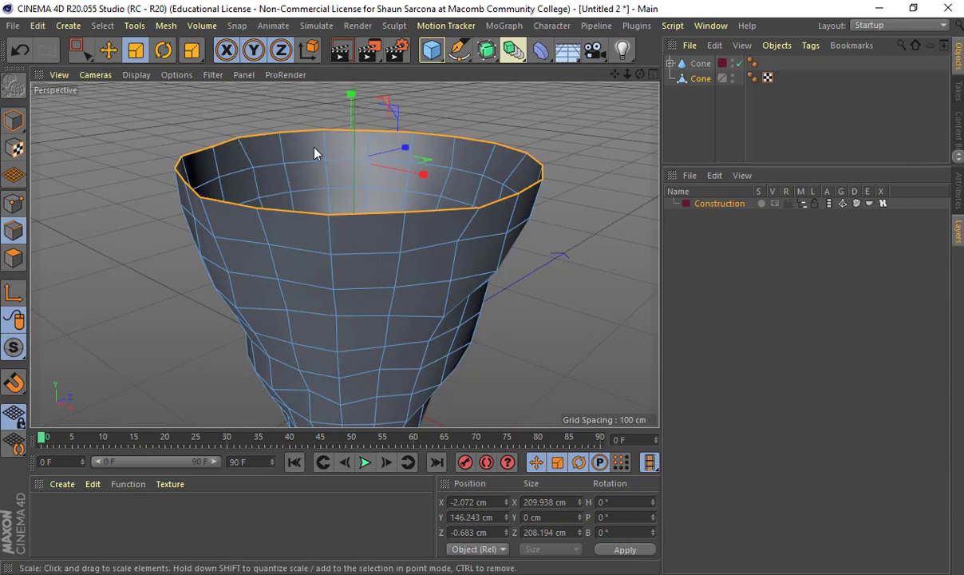
left_click_drag(372, 224, 392, 203, "alt")
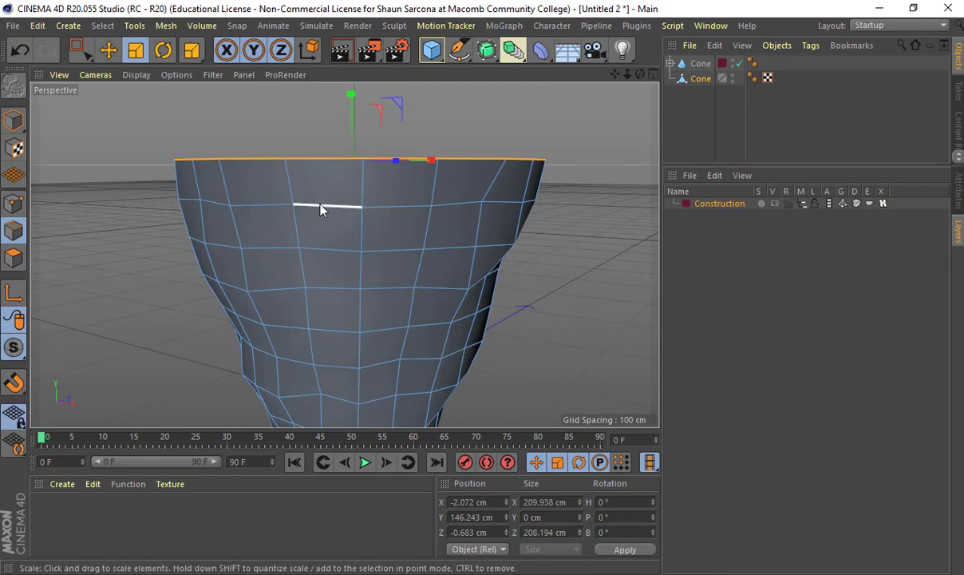
left_click_drag(319, 206, 318, 179, "alt")
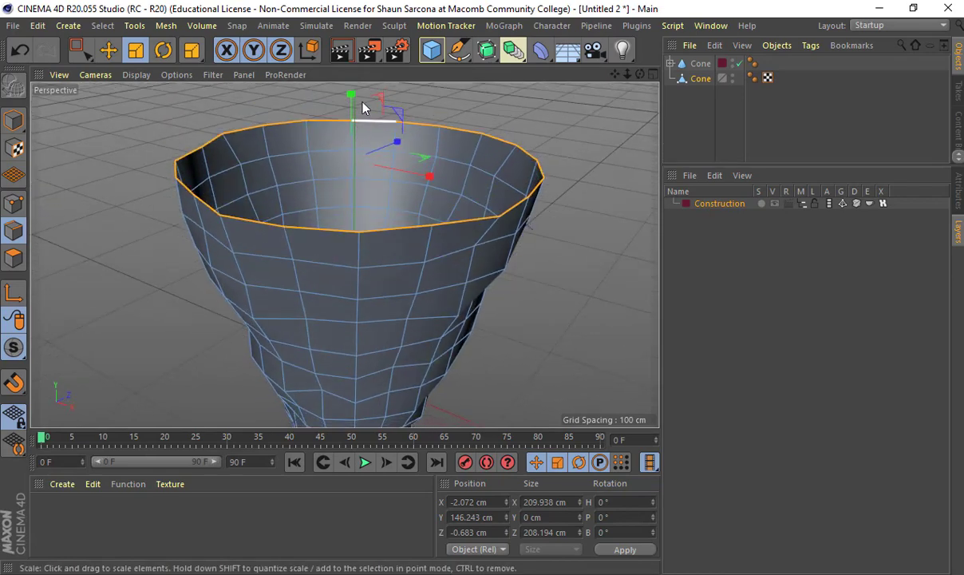
Cap the open top of the cone with Close Polygon Hole.
left_click_drag(301, 158, 281, 142, "alt")
right_click(281, 141)
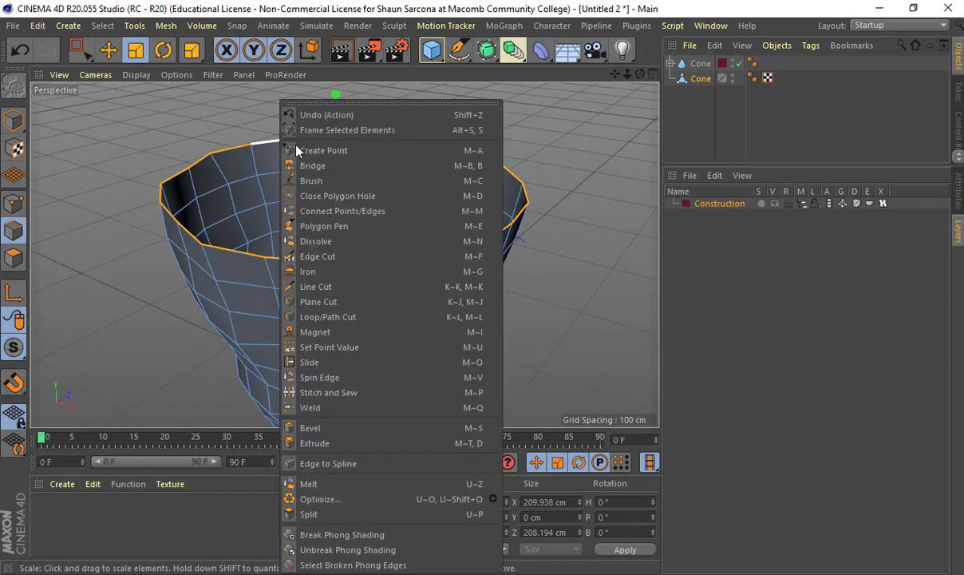
left_click(327, 199)
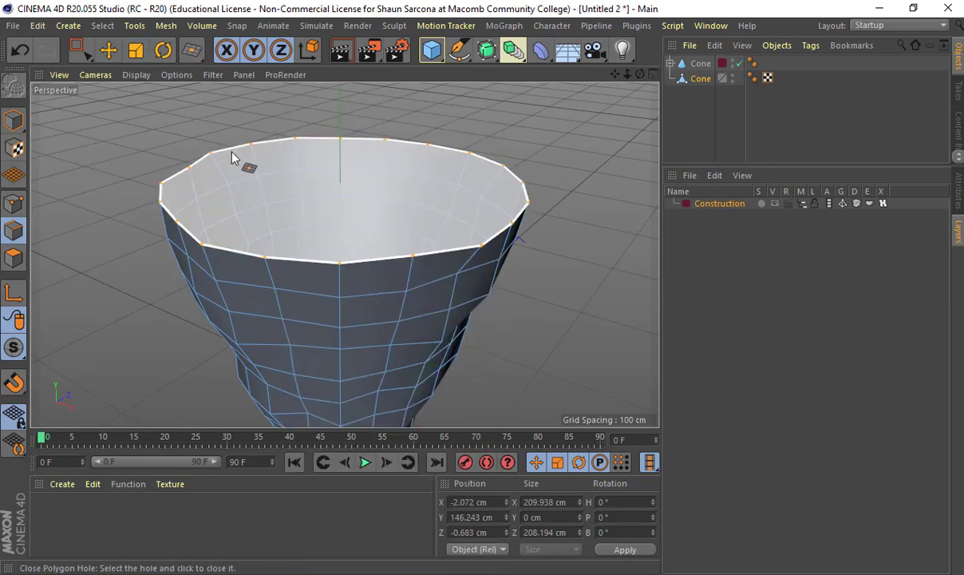
left_click(230, 153)
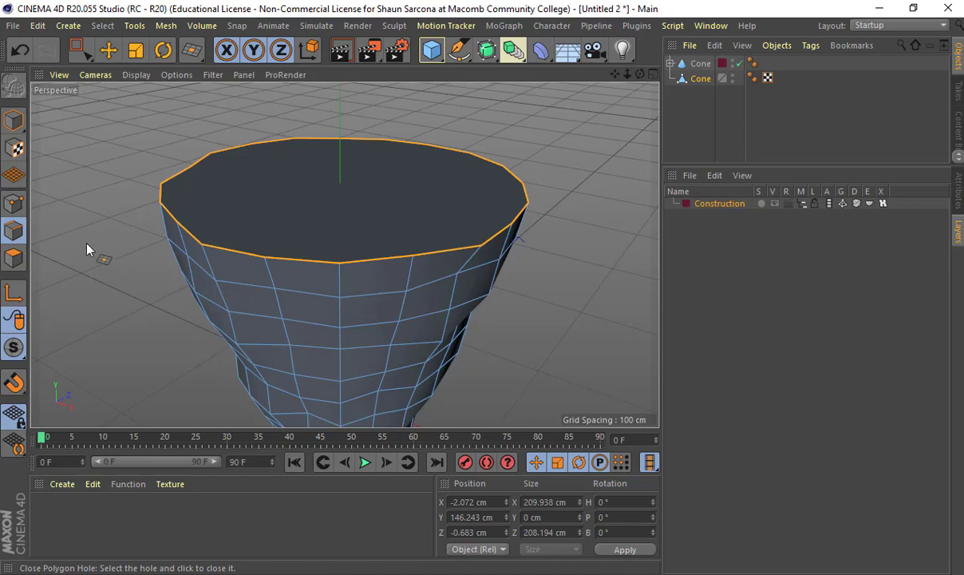
Select the new top cap polygon and inset it toward the centre with Extrude Inner by about 74.7 cm.
left_click(13, 258)
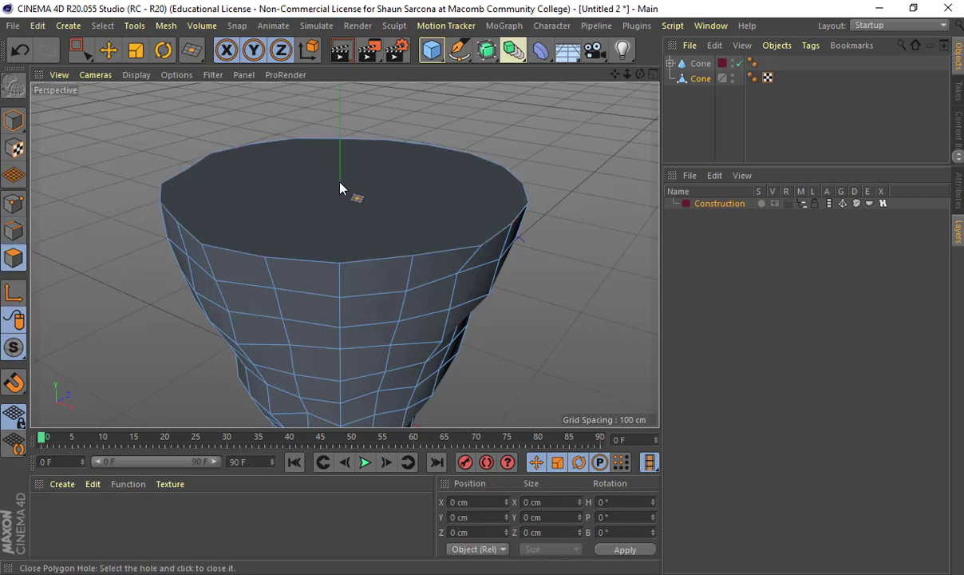
key("w")
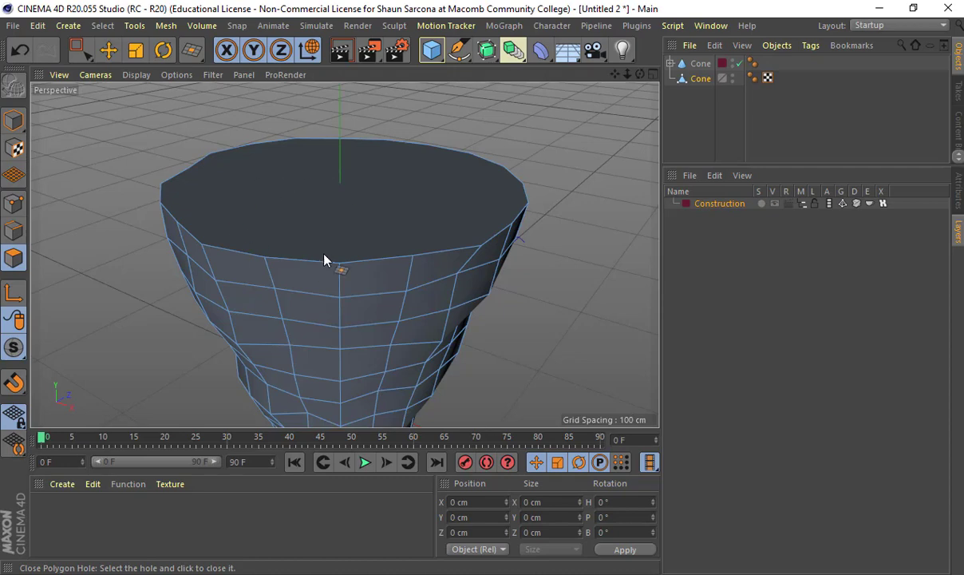
left_click(348, 200)
key("e")
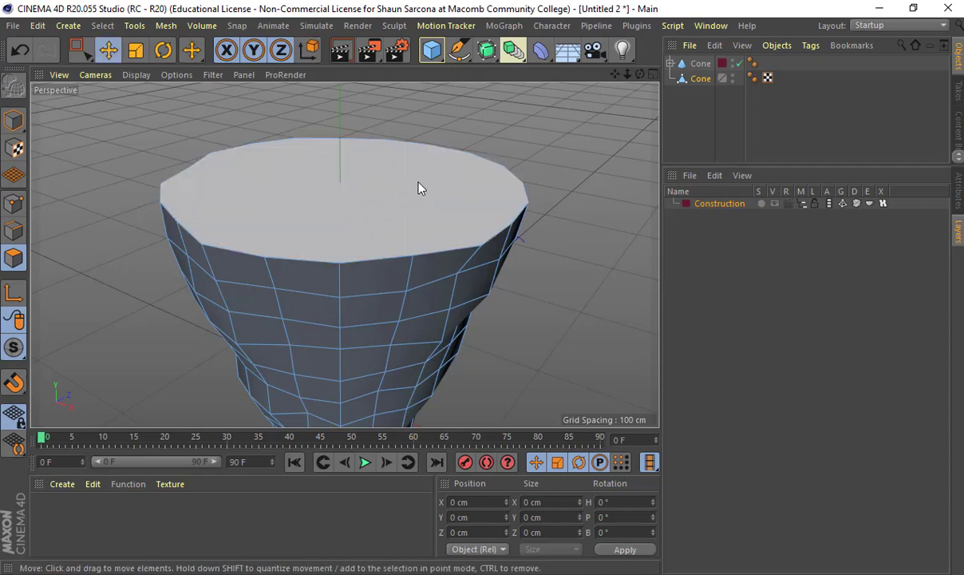
left_click(395, 172)
right_click(395, 172)
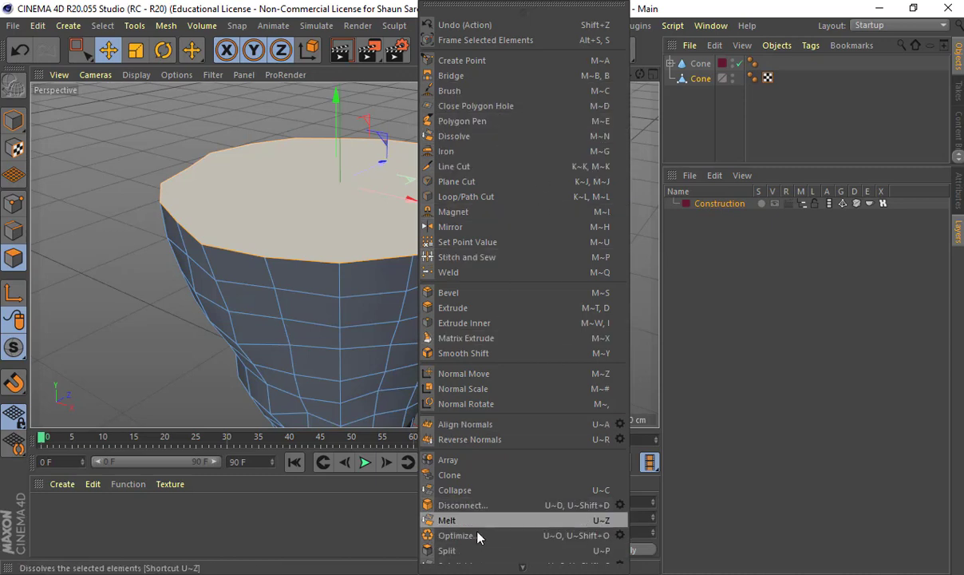
mouse_move(482, 568)
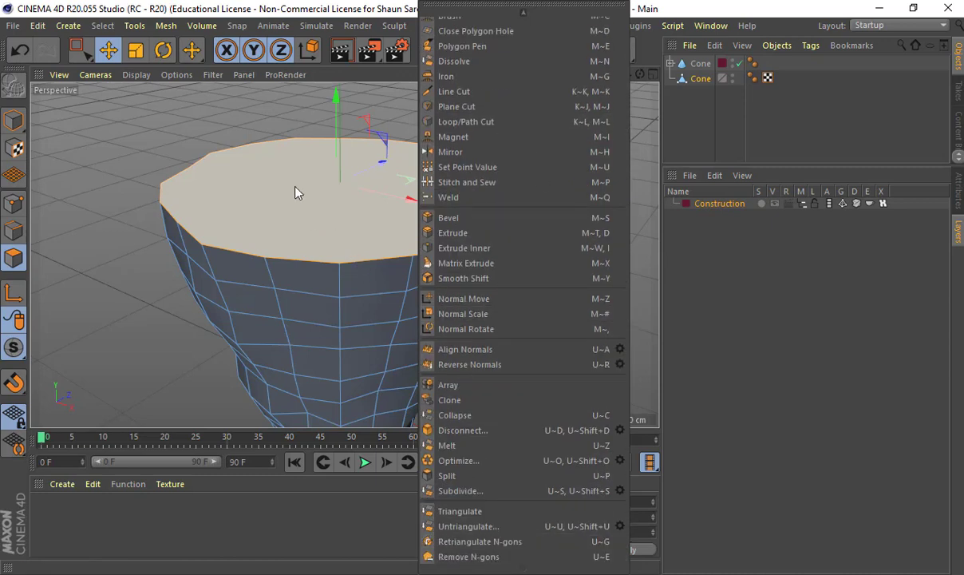
left_click(355, 200)
key("m")
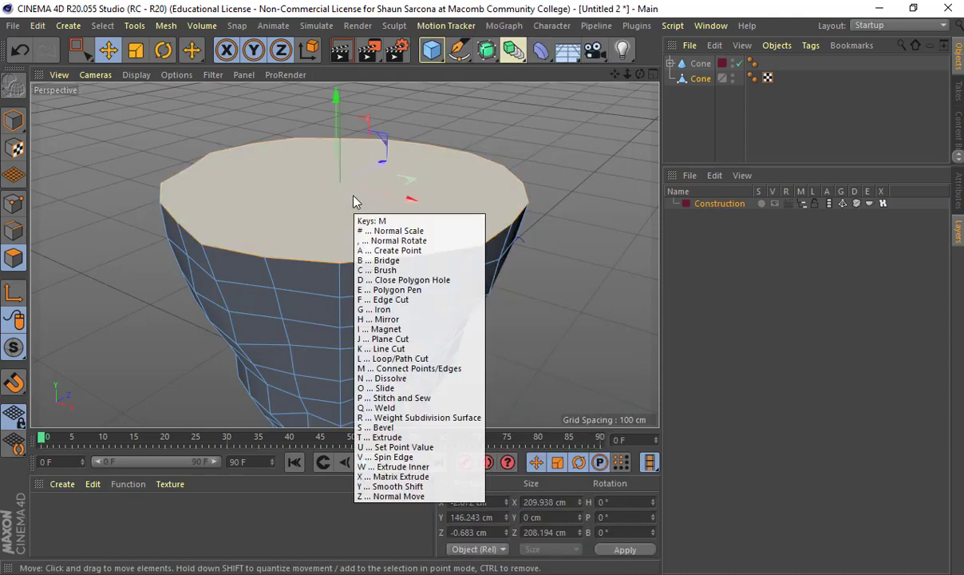
key("w")
left_click_drag(391, 216, 495, 216)
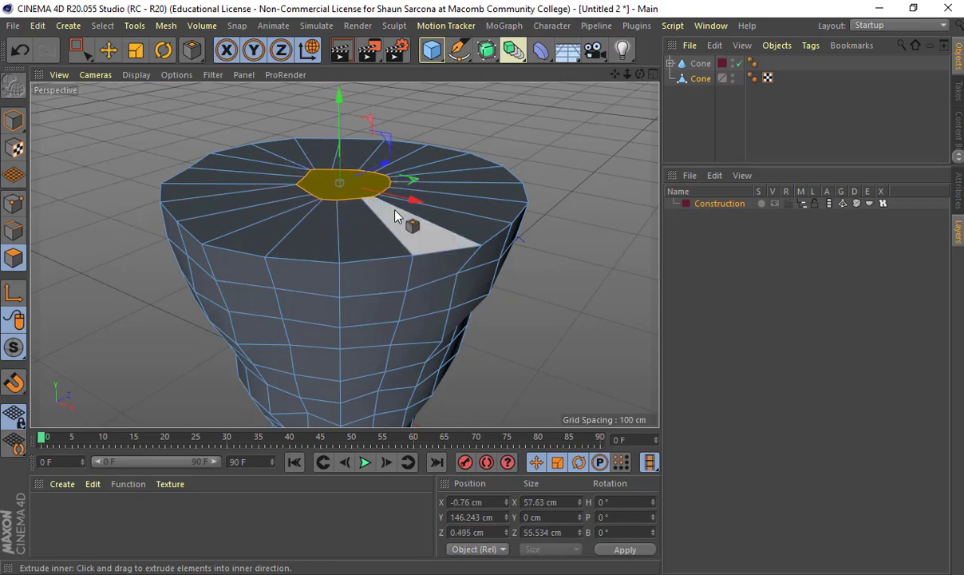
Set the Extrude Inner subdivision to 5.
left_click(959, 190)
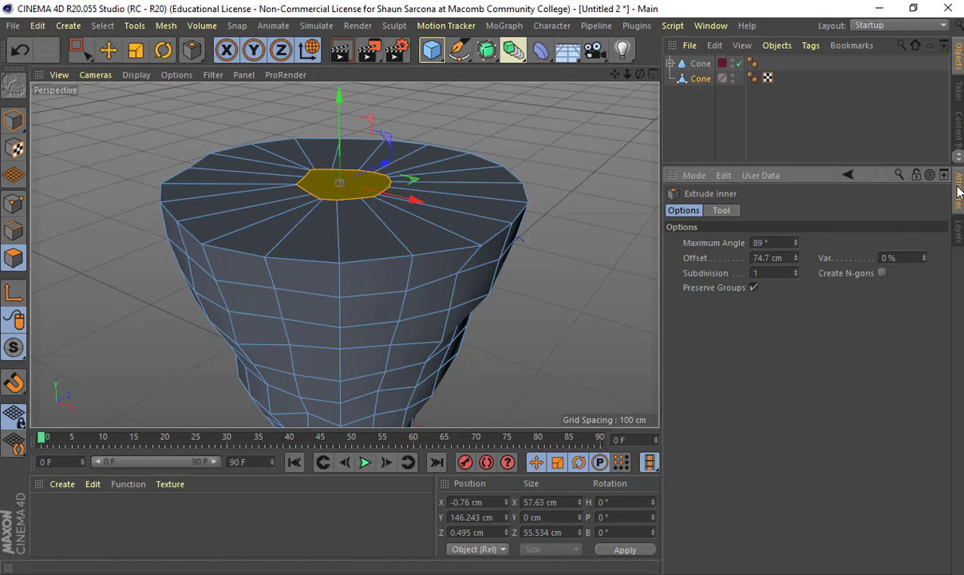
left_click(796, 271)
left_click(795, 270)
left_click(795, 270)
left_click(795, 271)
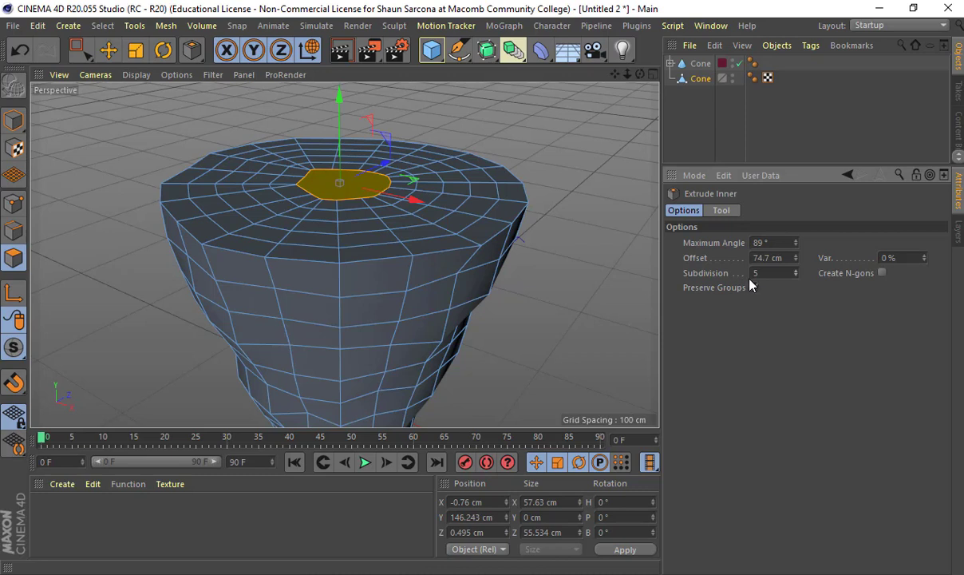
left_click(599, 132)
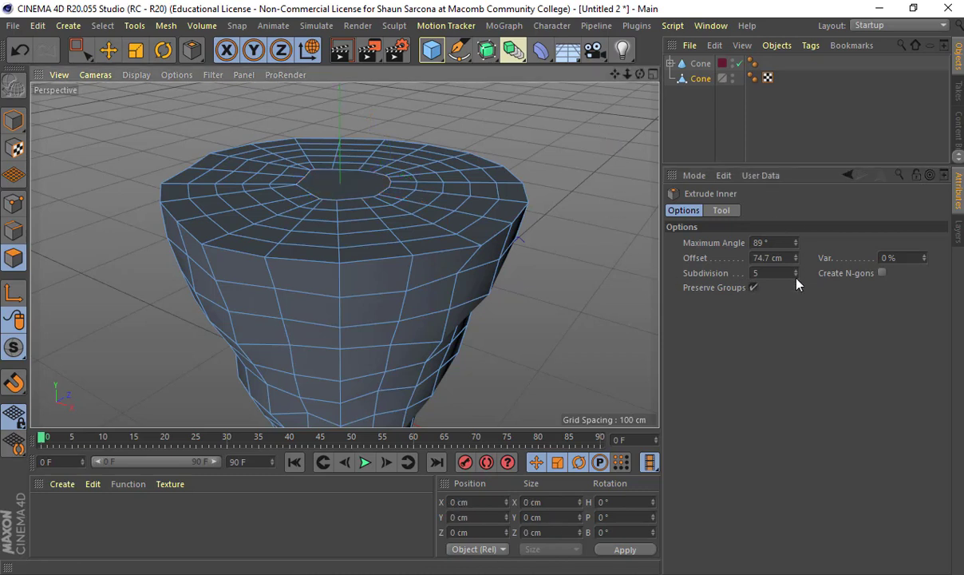
left_click_drag(795, 273, 795, 257)
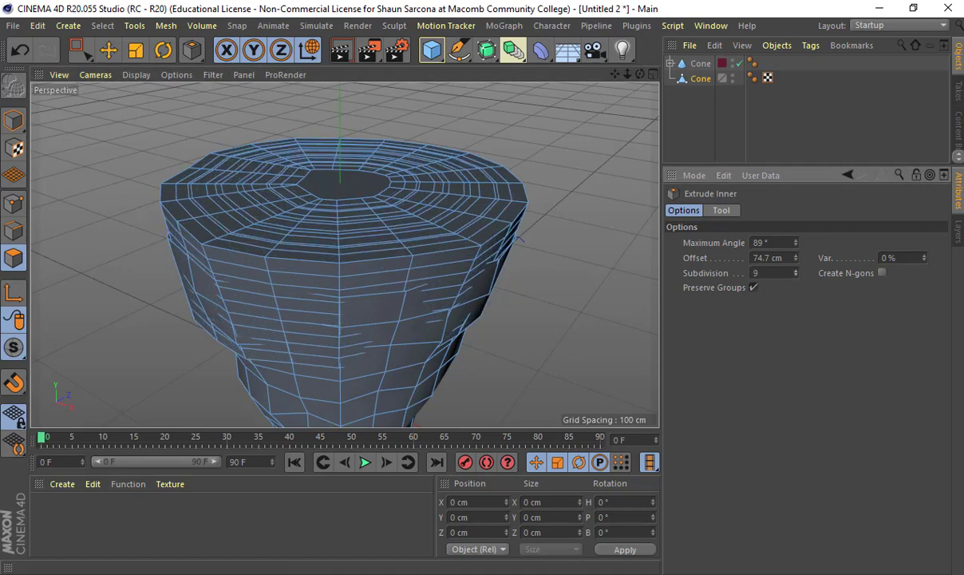
key("ctrl+z")
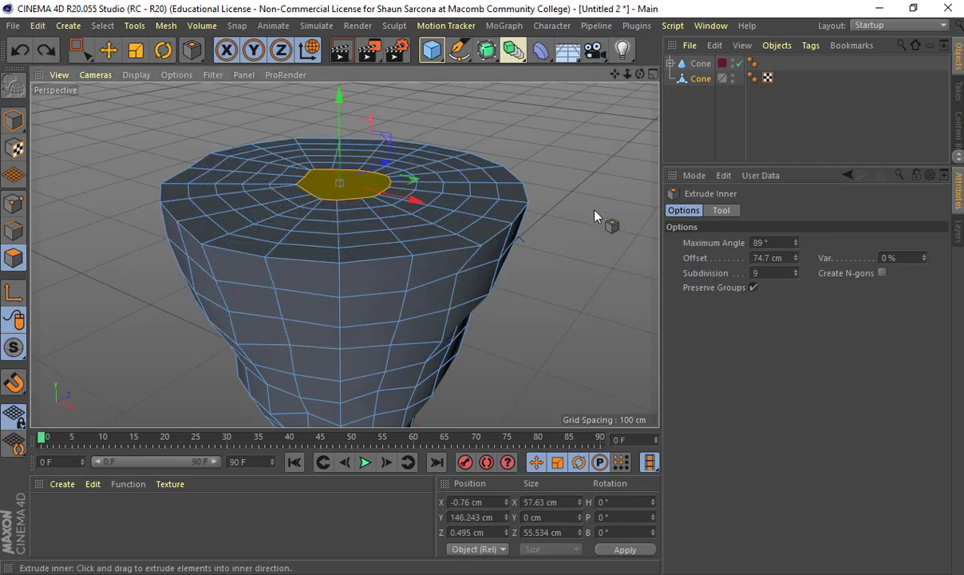
Undo the top cap's inset and redo it with Extrude Inner using 6 subdivisions and an offset of 60.7 cm.
mouse_move(796, 274)
left_mouse_down()
mouse_move(796, 293)
mouse_move(796, 260)
mouse_move(795, 277)
left_mouse_up()
key("ctrl+z")
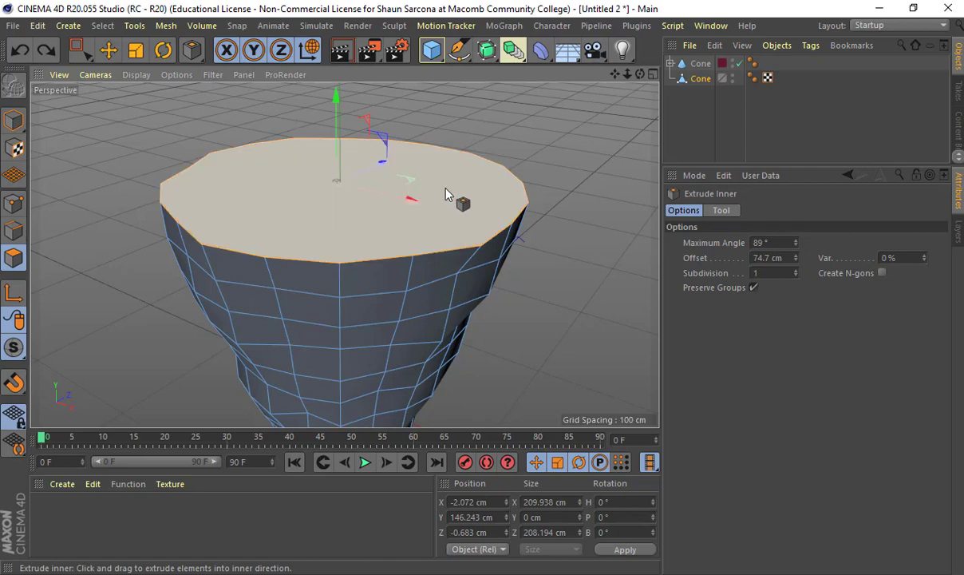
mouse_move(451, 194)
left_mouse_down()
mouse_move(495, 194)
mouse_move(448, 190)
left_mouse_up()
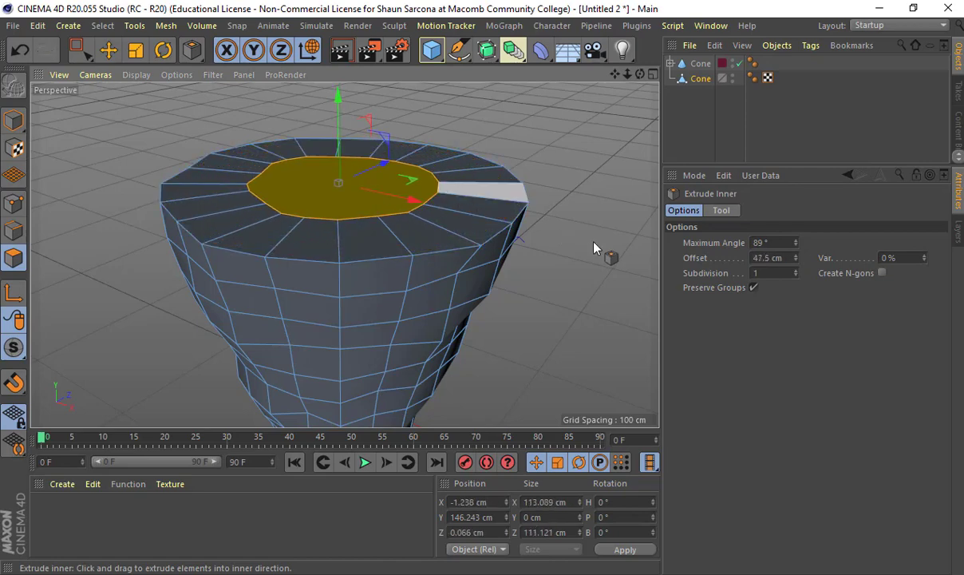
left_click_drag(797, 273, 795, 258)
left_click_drag(405, 223, 396, 281, "alt")
right_click_drag(396, 282, 415, 210, "alt")
middle_click_drag(415, 211, 454, 334, "alt")
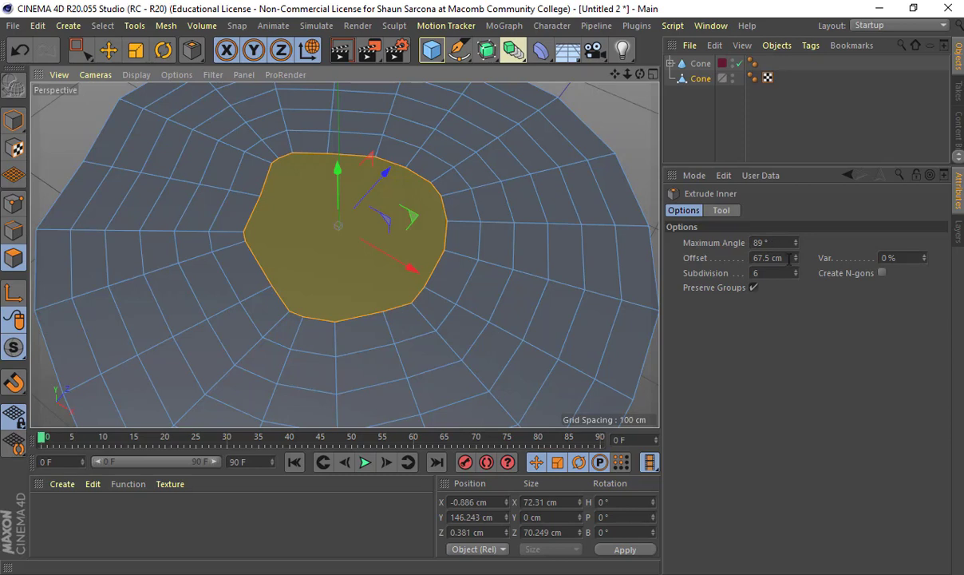
mouse_move(796, 259)
left_mouse_down()
mouse_move(814, 258)
mouse_move(786, 258)
left_mouse_up()
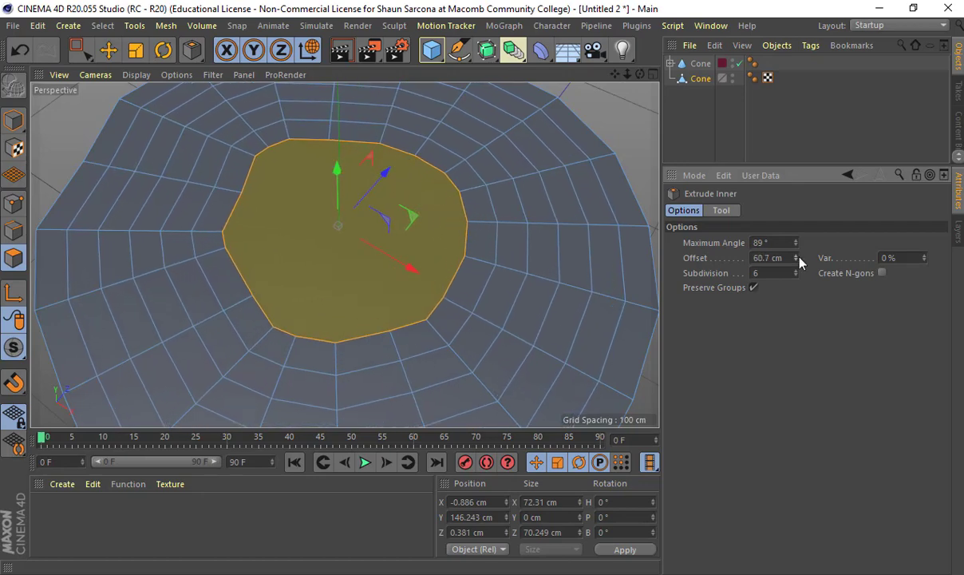
Scale the cap's centre polygon down to about 22 cm across and add concentric loop cuts in the wide ring around it.
key("t")
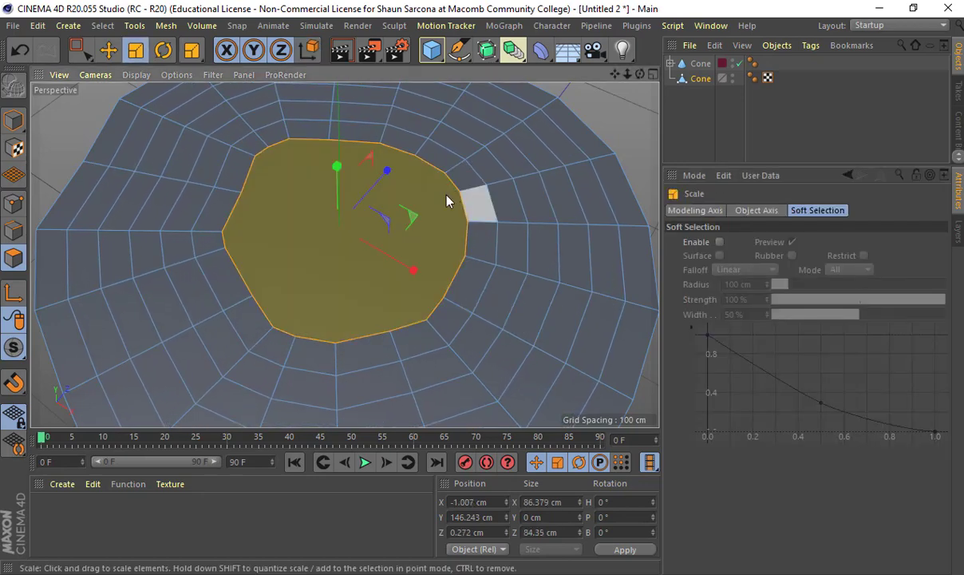
left_click_drag(447, 201, 23, 268)
key("k")
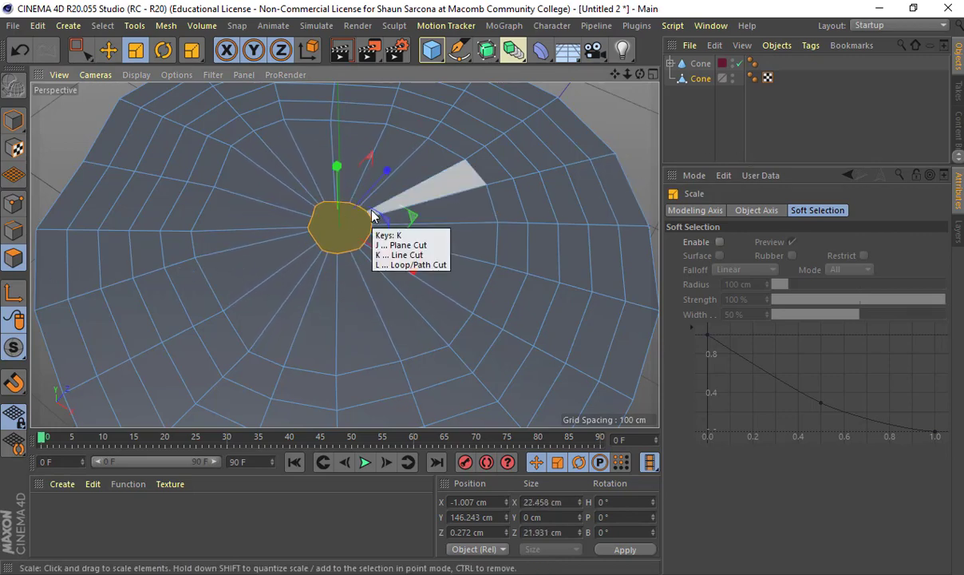
key("l")
left_click(399, 206)
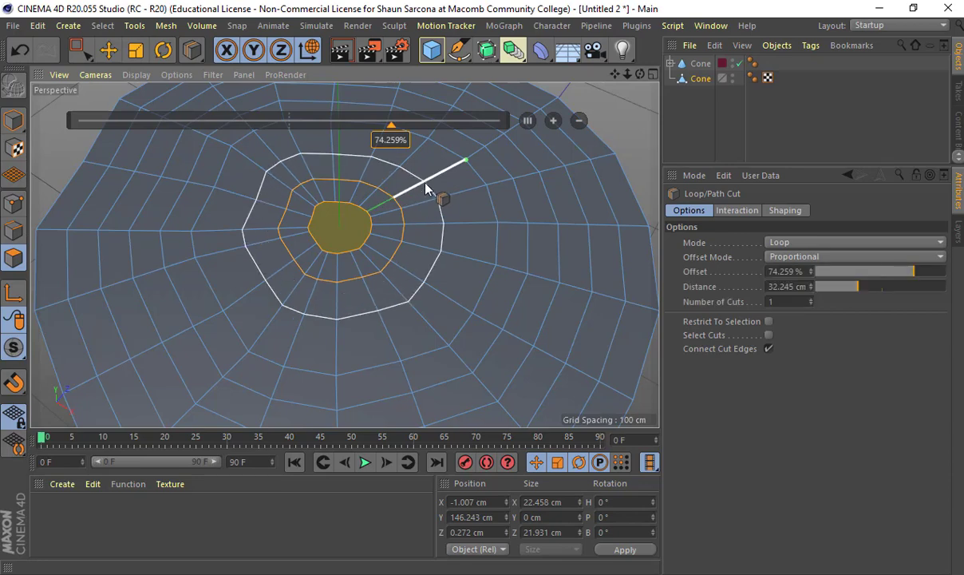
left_click(451, 177)
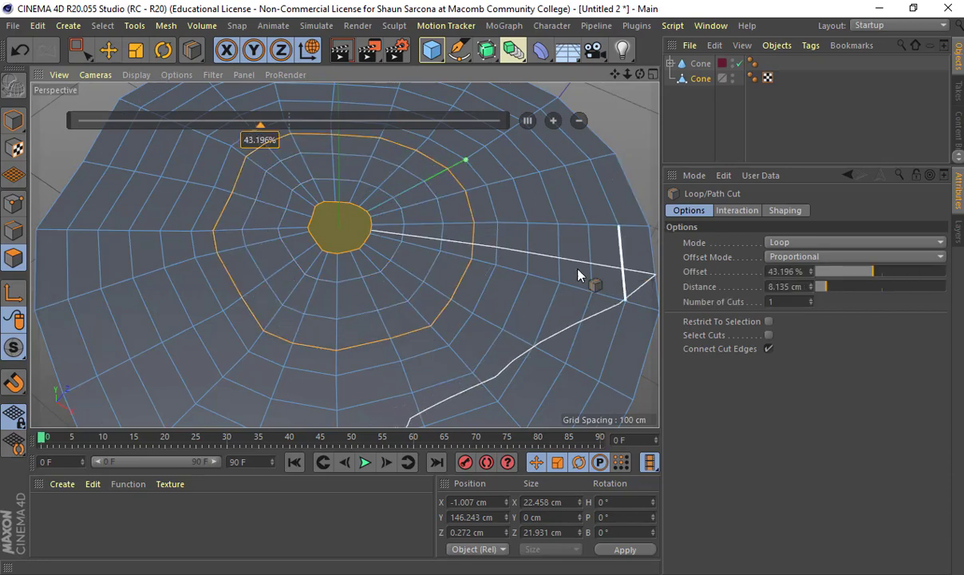
key("e")
left_click(613, 122)
Try displacing the editable cone with a child Displacer deformer using a Noise shader.
left_click_drag(463, 272, 445, 183, "alt")
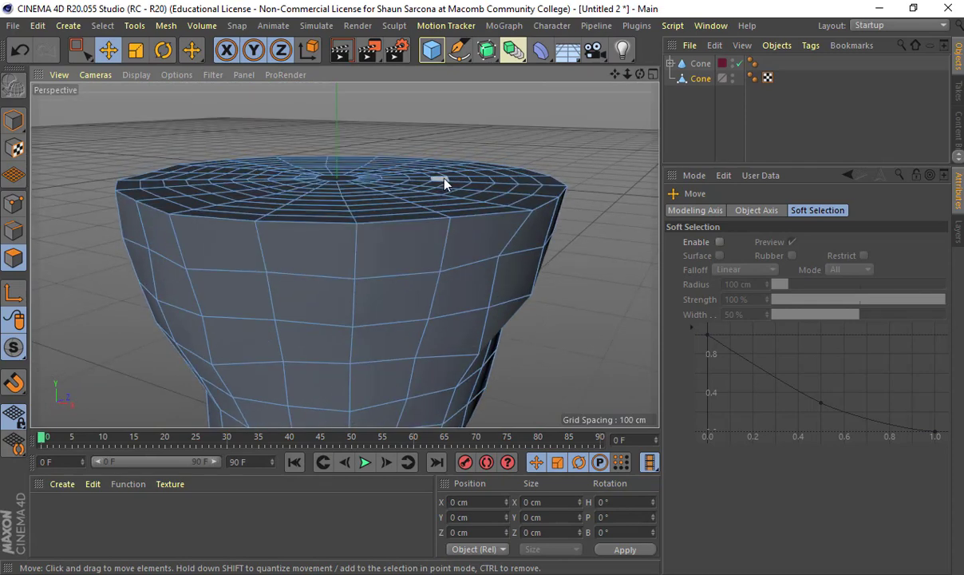
left_click(702, 82)
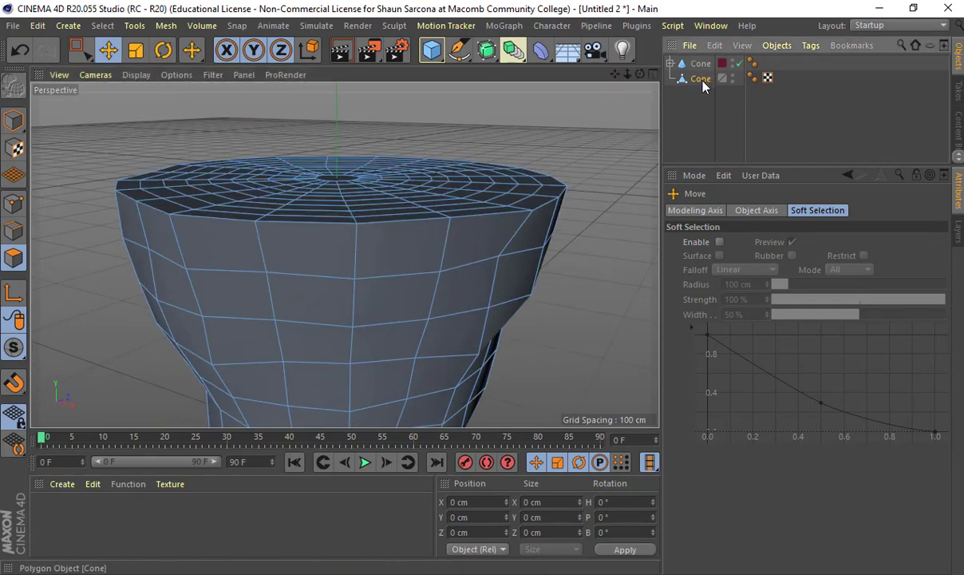
left_click(541, 49)
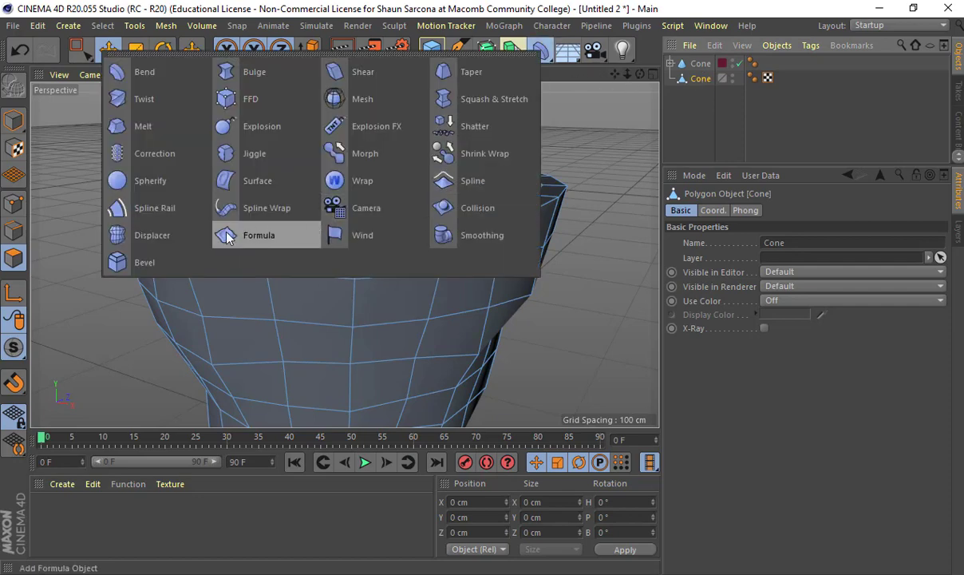
left_click(151, 236)
left_click_drag(702, 64, 708, 97)
left_click(801, 211)
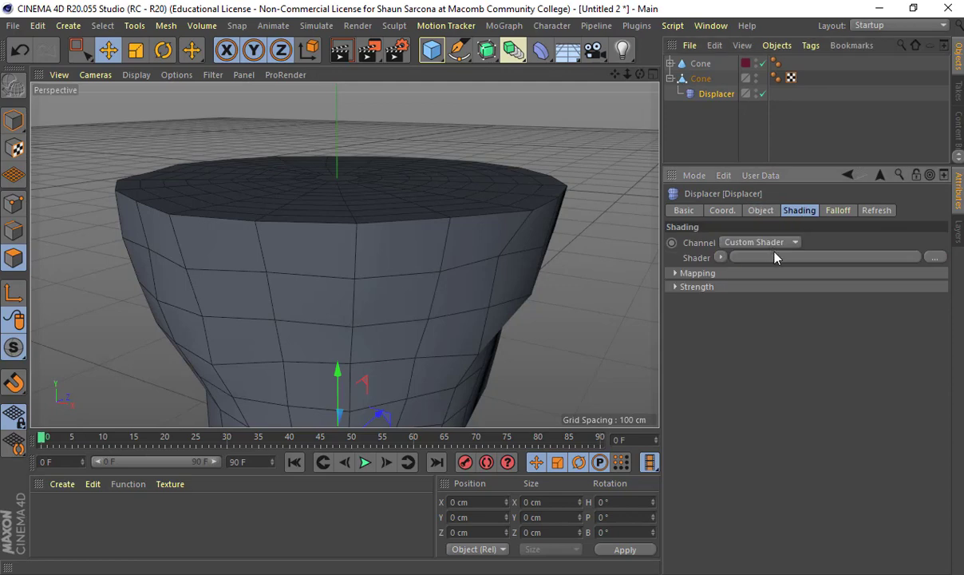
left_click(719, 257)
left_click(743, 387)
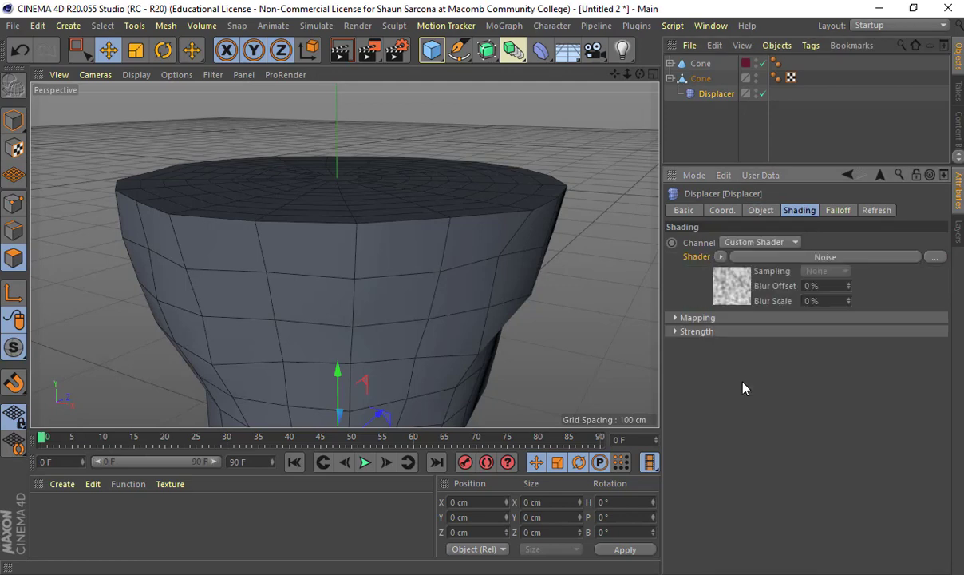
left_click_drag(594, 301, 577, 287, "alt")
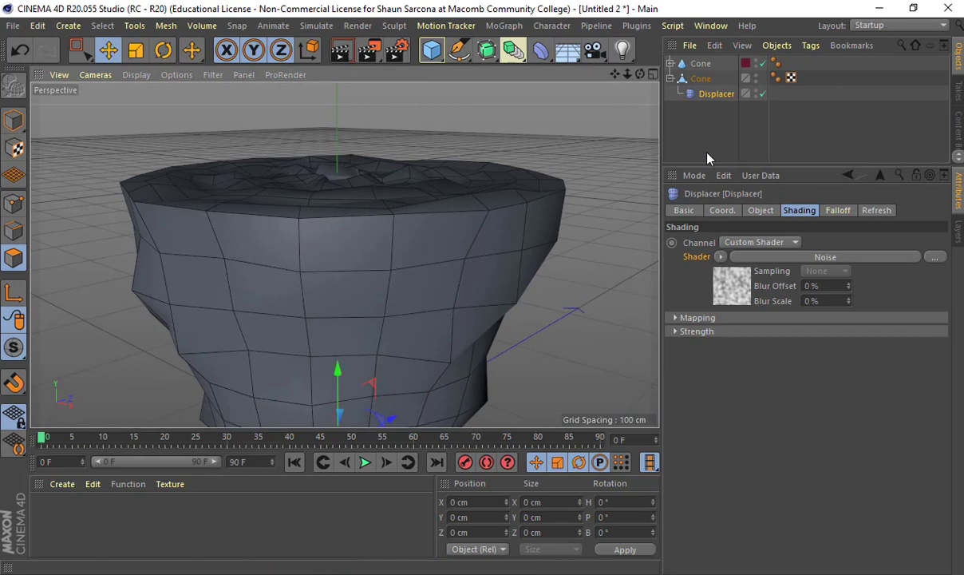
left_click(717, 97)
key("Delete")
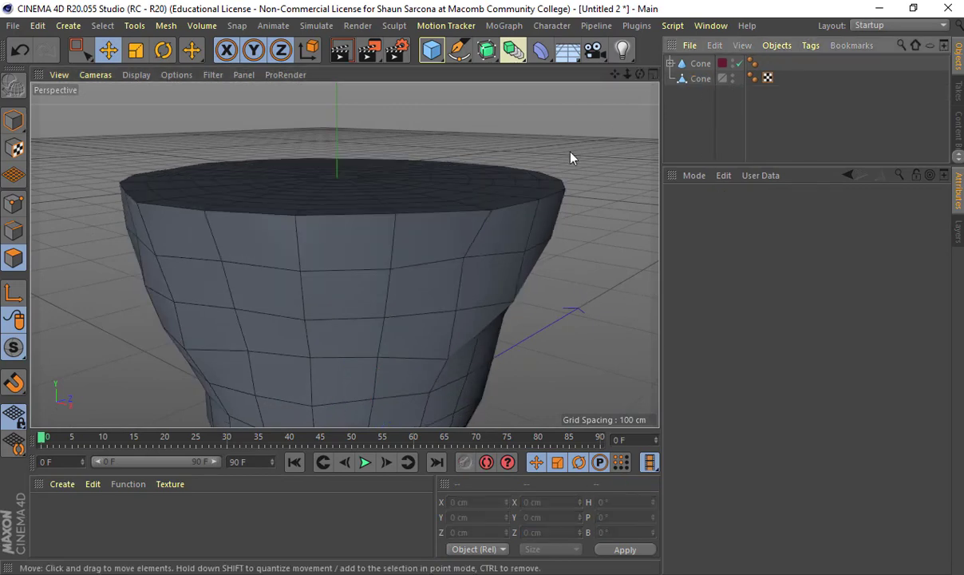
Add a loop cut around the cone's top band at about 83.7%, just above the second edge ring.
scroll(586, 145, "down", 2)
left_click_drag(585, 144, 543, 133, "alt")
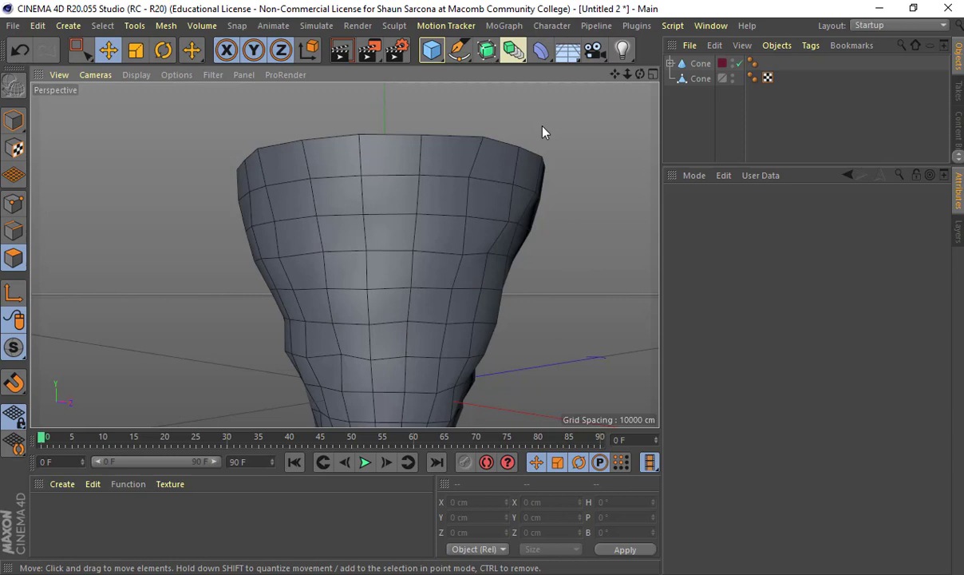
left_click(13, 230)
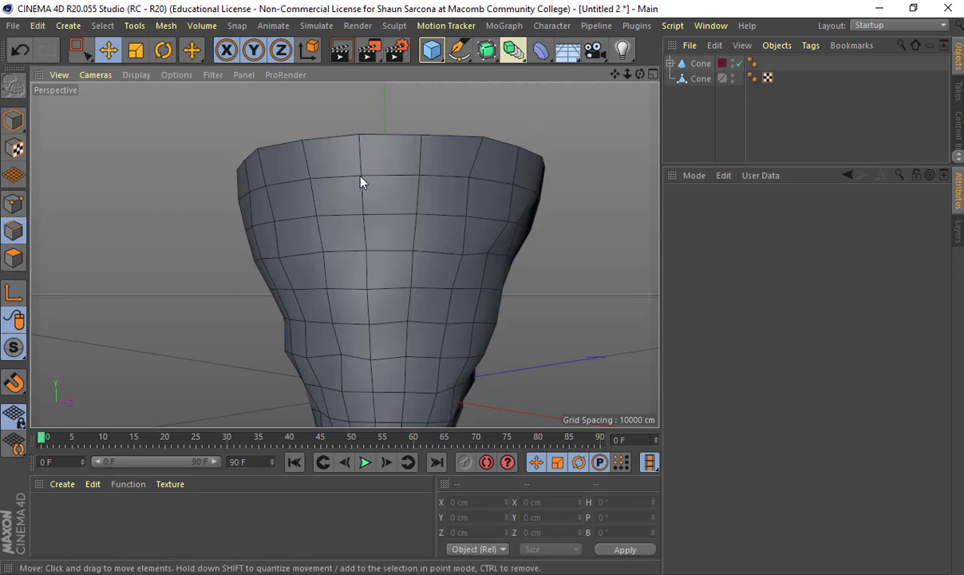
left_click(697, 81)
double_click(383, 184)
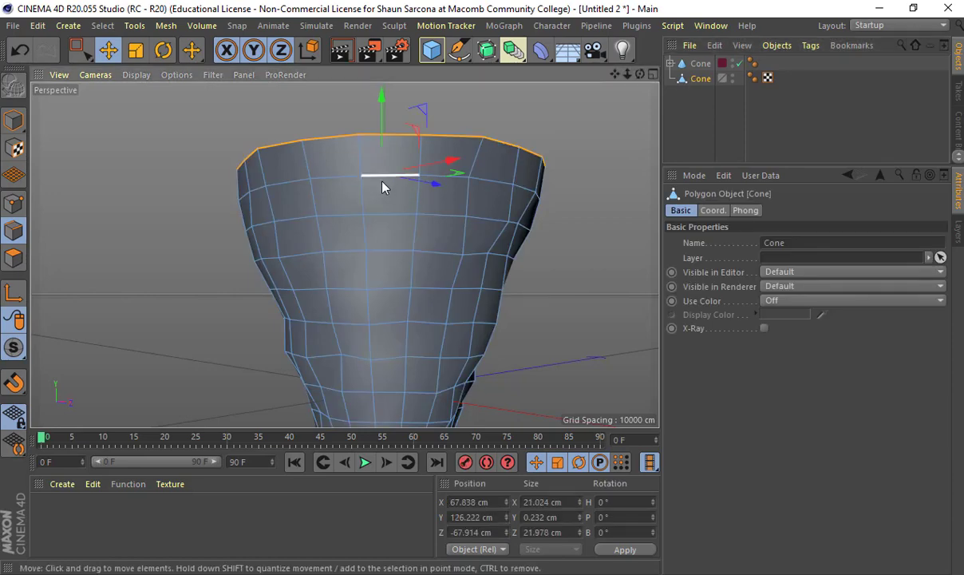
left_click_drag(380, 189, 364, 226, "alt")
key("k")
key("l")
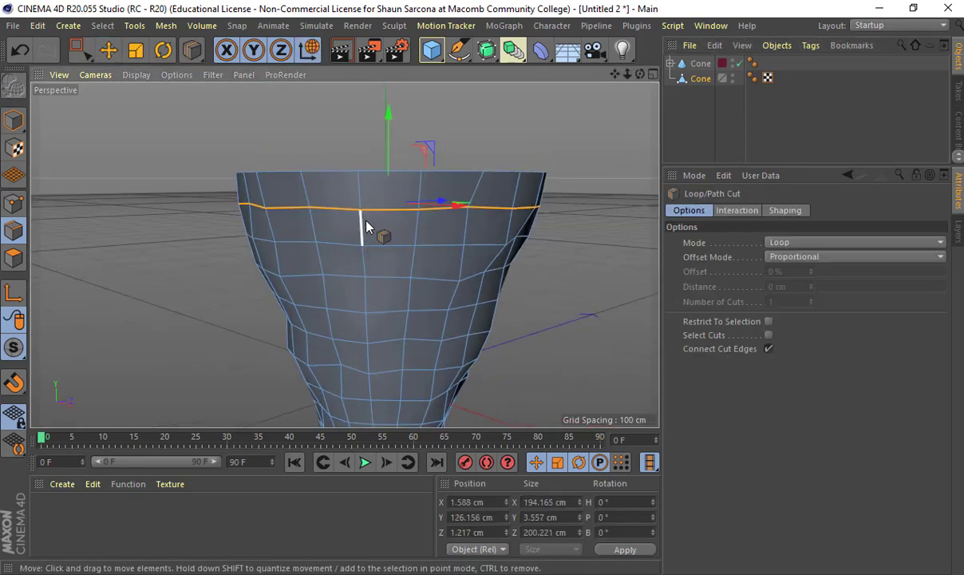
left_click(360, 209)
scroll(371, 239, "up", 4)
Select the top rim loop together with the new loop beneath it and scale both outward to about 220 cm wide.
key("r")
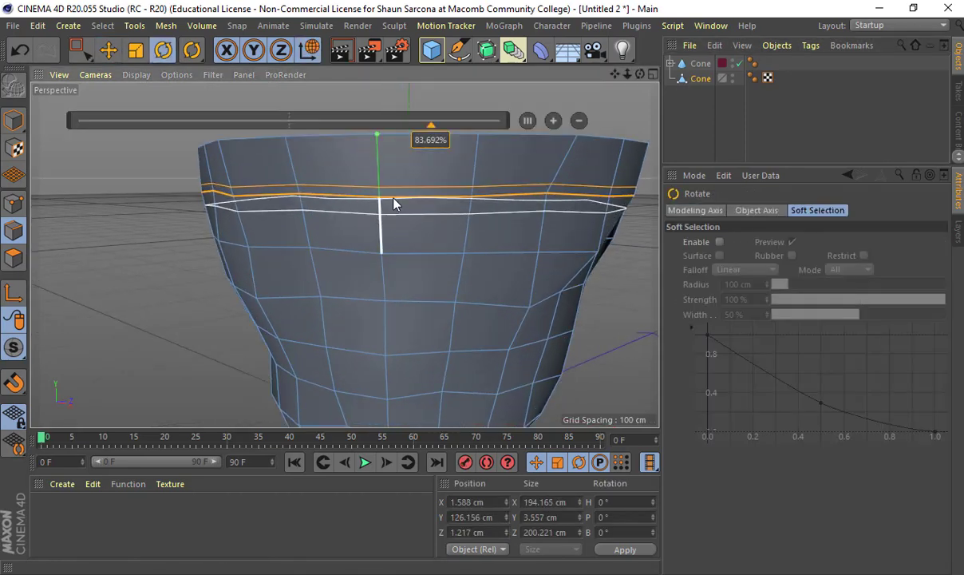
key("t")
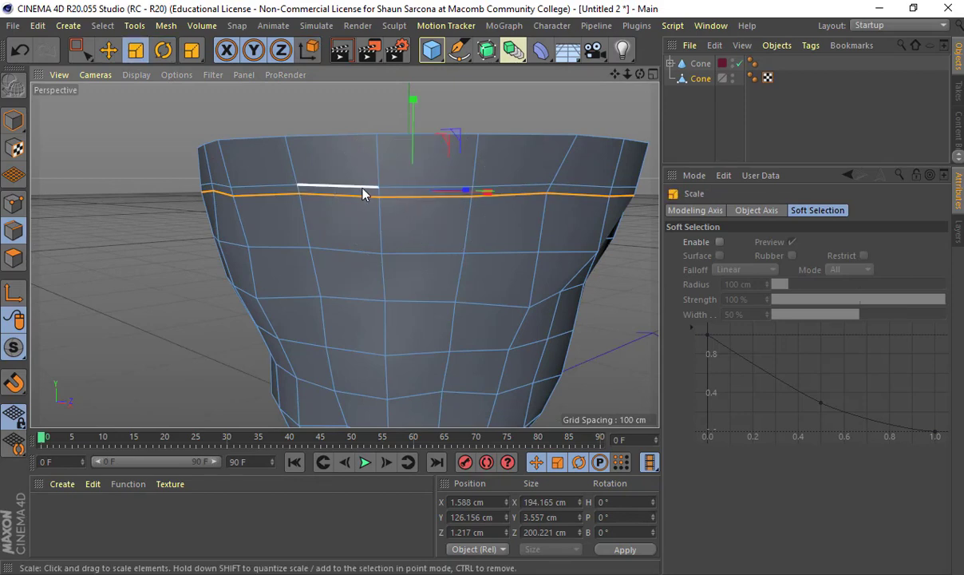
double_click(352, 140, "shift")
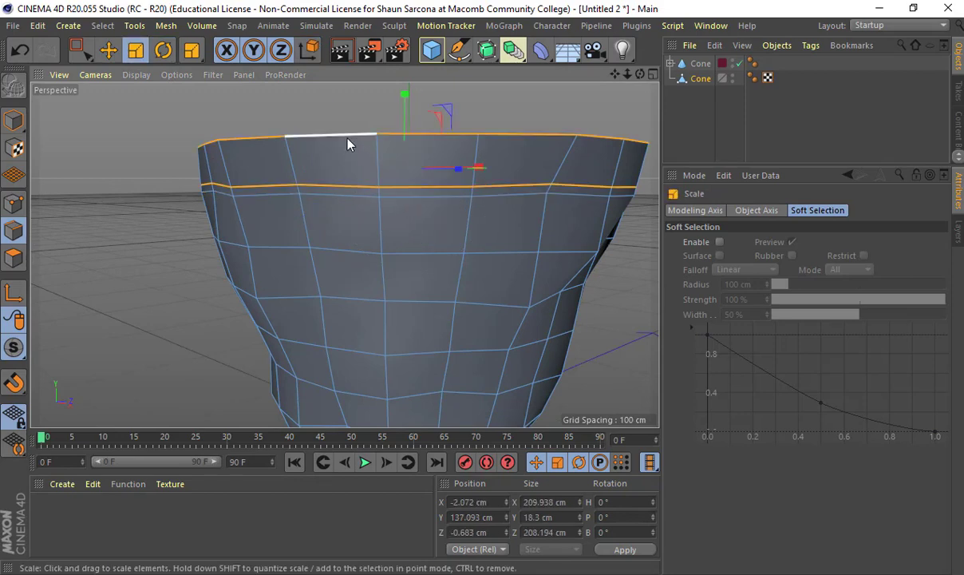
left_click_drag(389, 198, 521, 169, "alt")
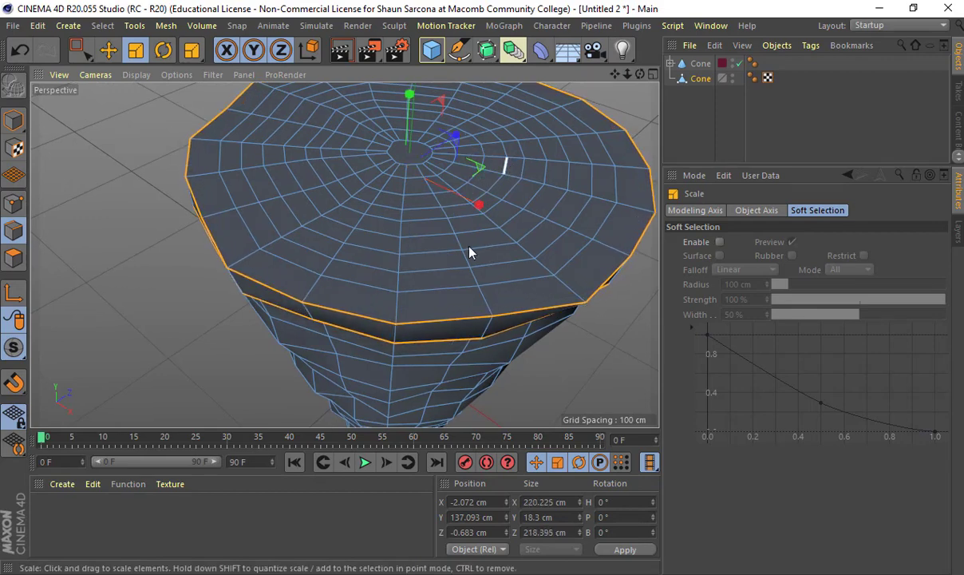
left_click_drag(470, 251, 445, 213, "alt")
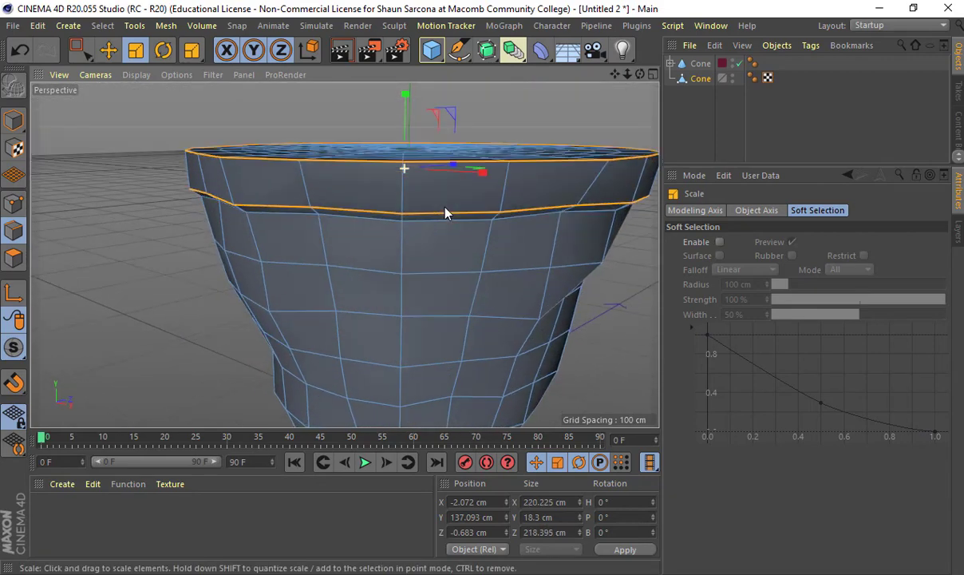
left_click(14, 121)
left_click(303, 256)
Bevel the outer top rim loop with an offset of about 4.8 cm and a subdivision of 1.
right_click_drag(414, 265, 295, 270, "alt")
left_click_drag(344, 257, 288, 237, "alt")
left_click_drag(344, 331, 248, 244, "alt")
right_click_drag(241, 241, 333, 253, "alt")
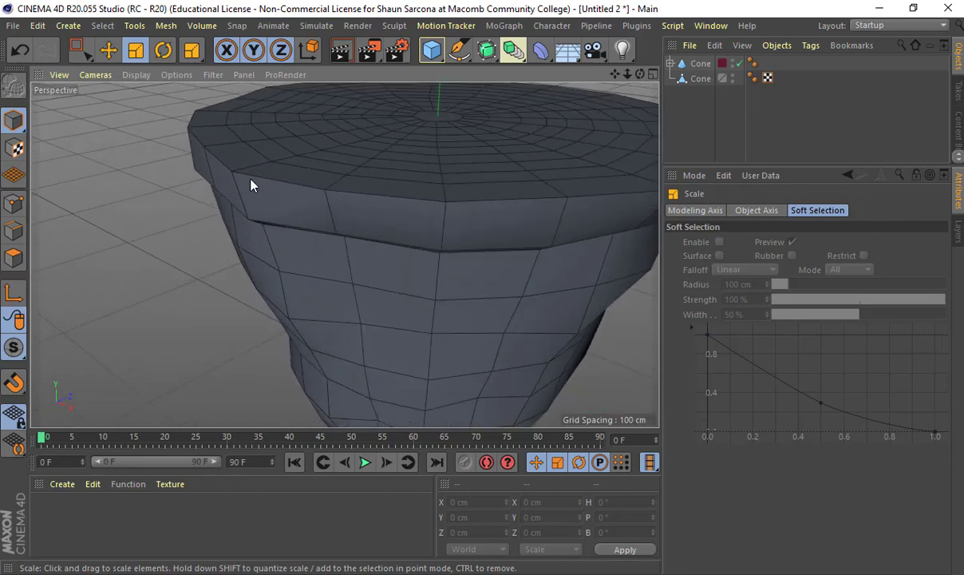
left_click(13, 230)
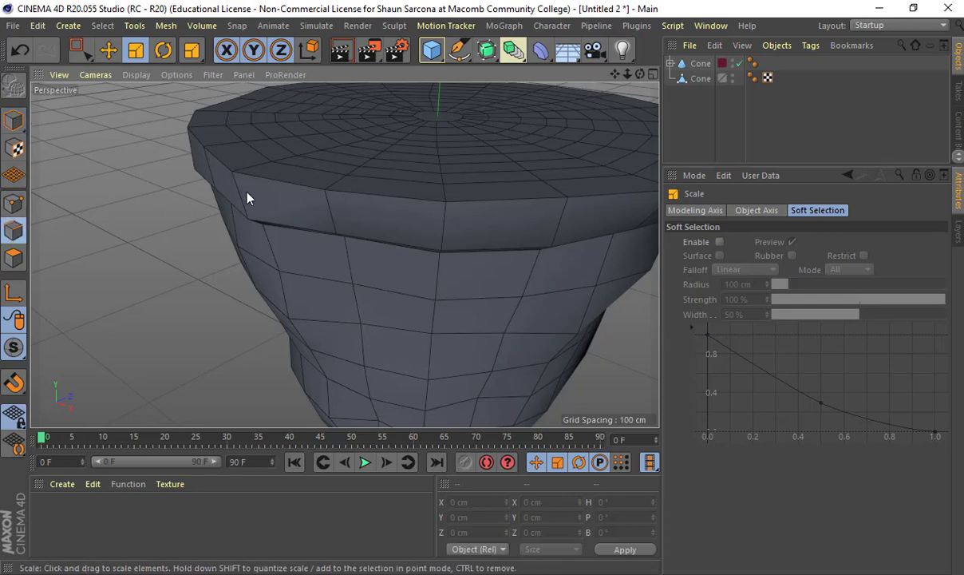
left_click(286, 189)
double_click(285, 189)
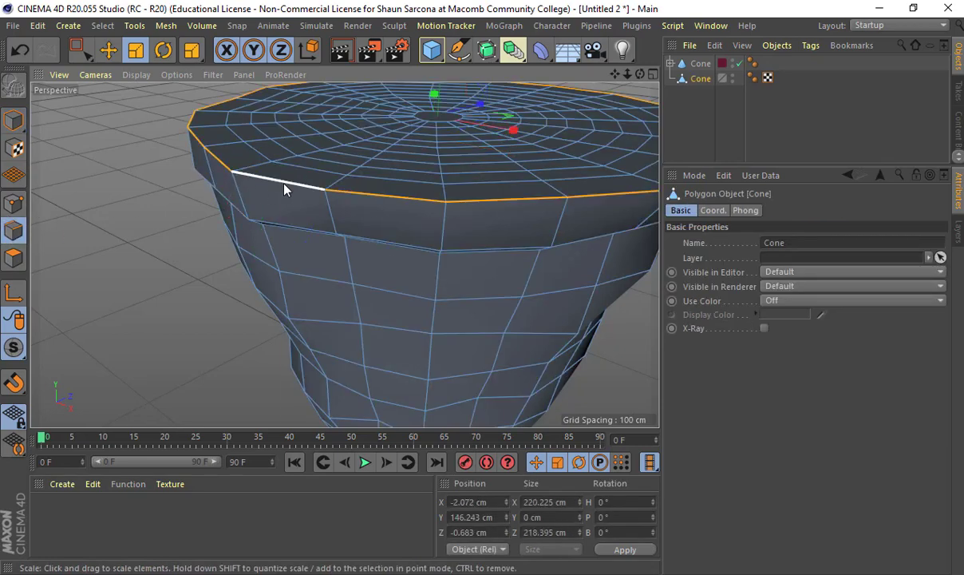
key("m")
key("s")
left_click_drag(293, 186, 342, 195)
left_click(782, 283)
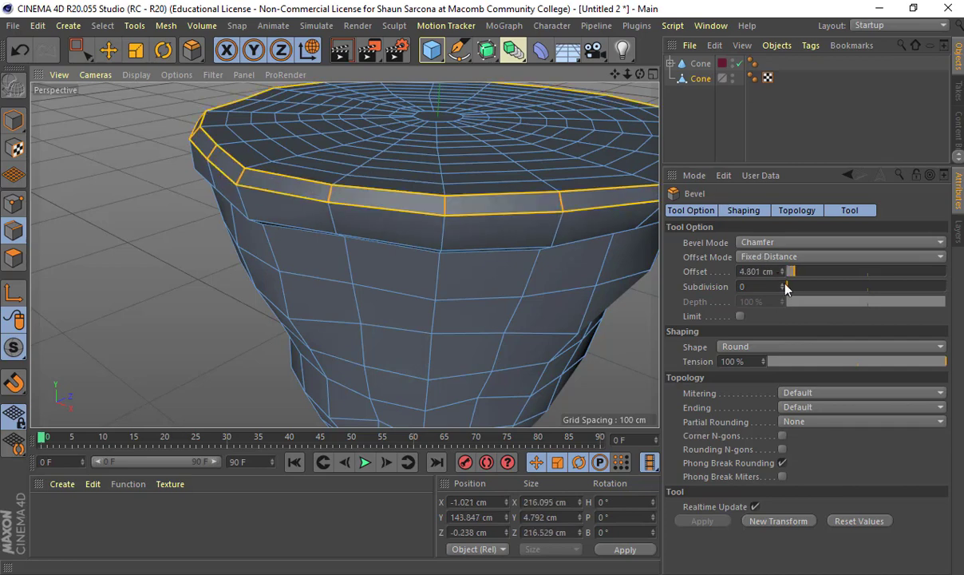
Examine the whole cone's shape and its overhanging beveled lip from above and from the side.
left_click(13, 118)
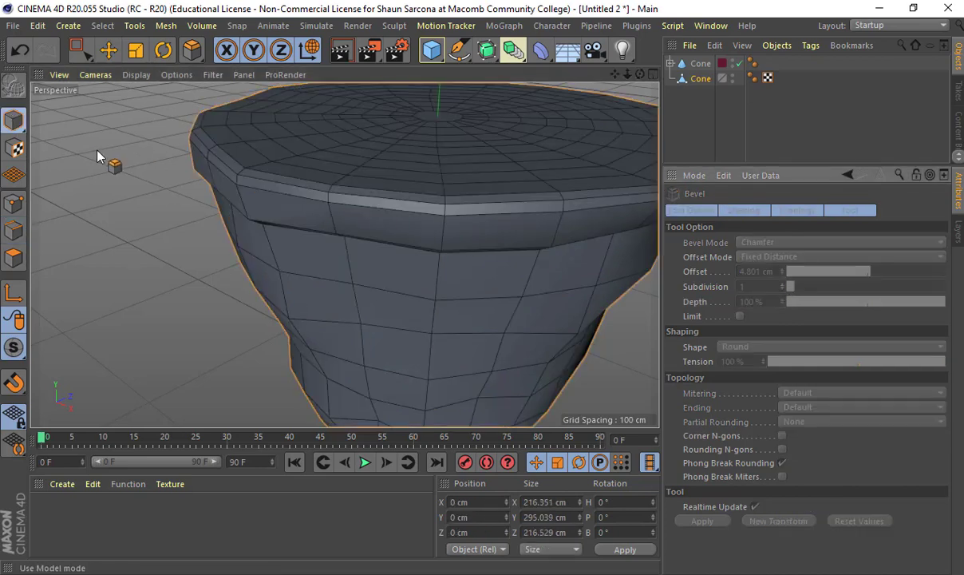
key("e")
scroll(391, 220, "down", 4)
middle_click_drag(373, 222, 279, 227, "alt")
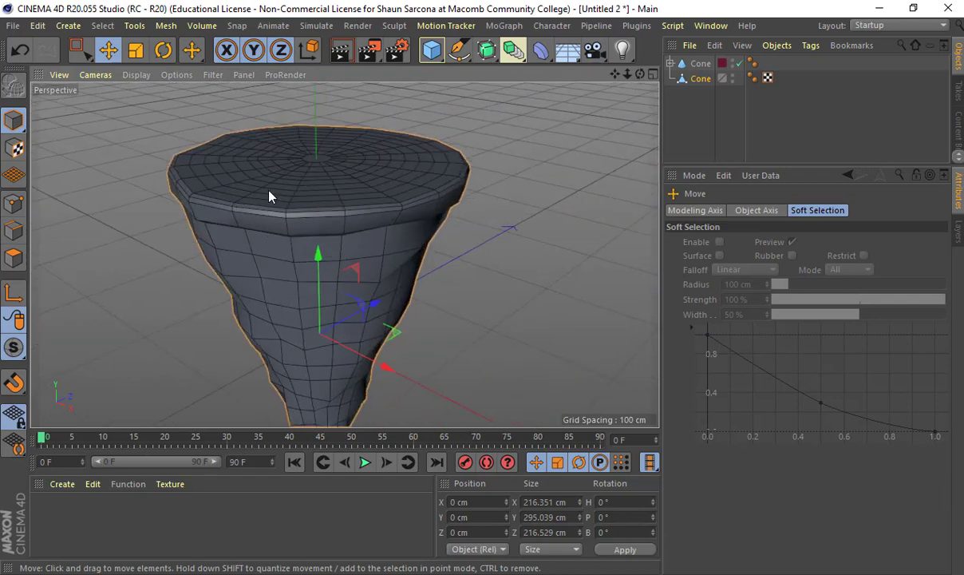
mouse_move(270, 196)
left_mouse_down("alt")
mouse_move(278, 166)
mouse_move(289, 179)
left_mouse_up("alt")
mouse_move(338, 242)
right_mouse_down("alt")
mouse_move(243, 241)
mouse_move(334, 237)
right_mouse_up("alt")
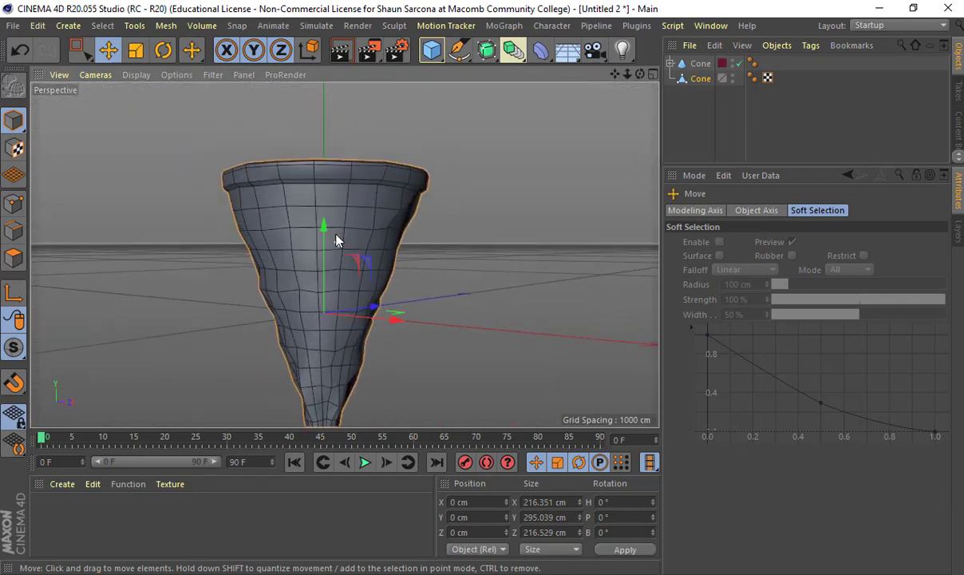
left_click_drag(333, 237, 345, 295, "alt")
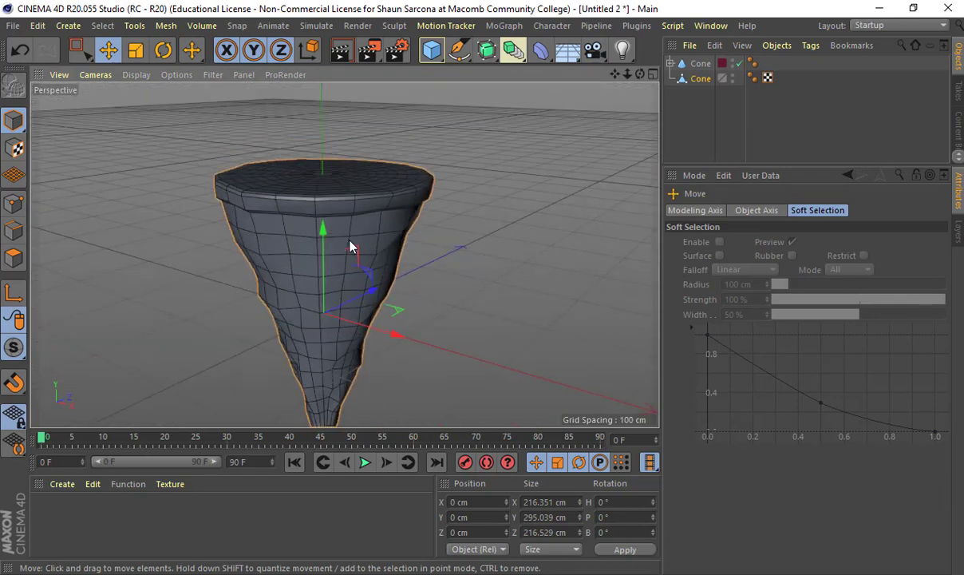
Compare the cone with a temporary 200 cm cube, remove the cube, and scale the cone uniformly up to about 2329 cm wide.
left_click(434, 61)
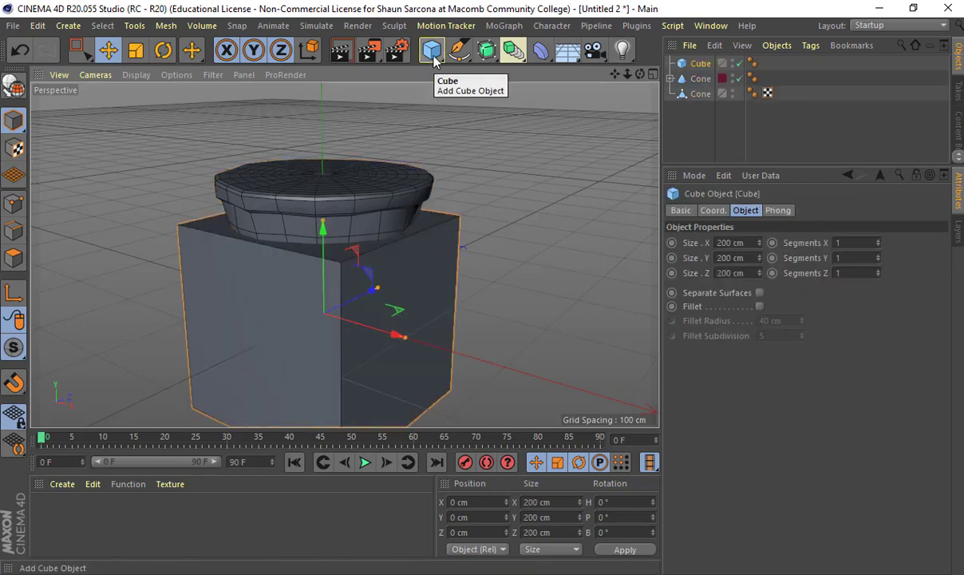
key("Delete")
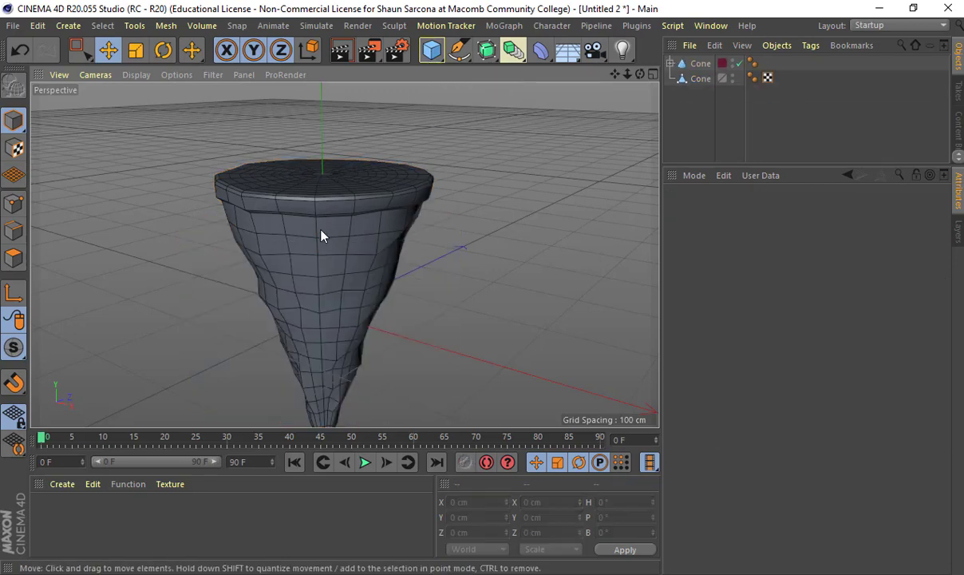
left_click(700, 78)
key("r")
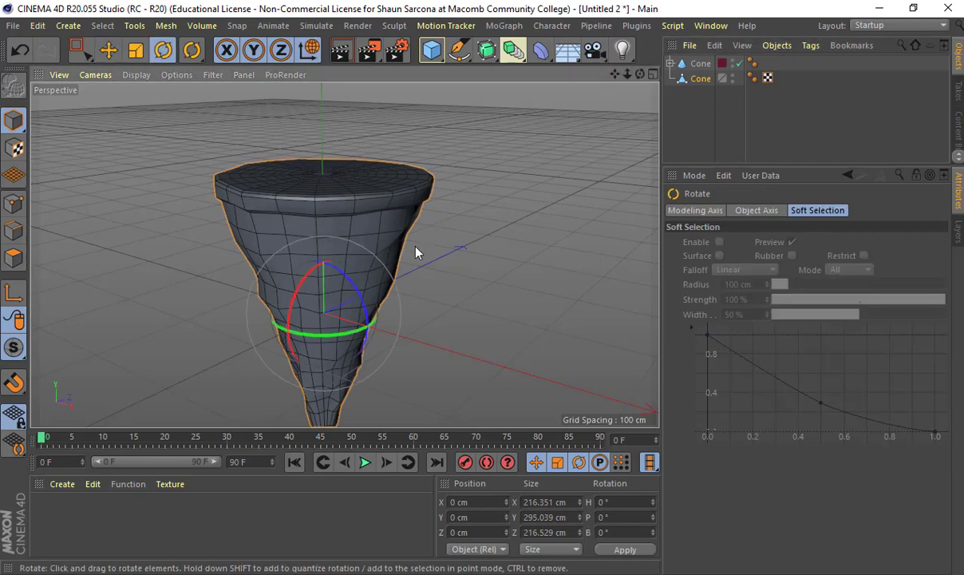
key("t")
left_click_drag(272, 362, 731, 361)
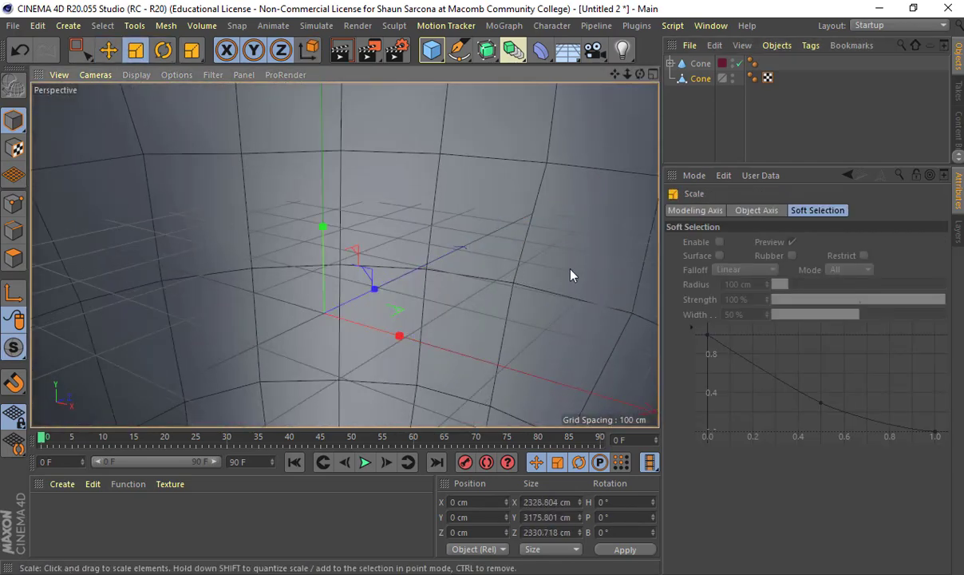
key("o")
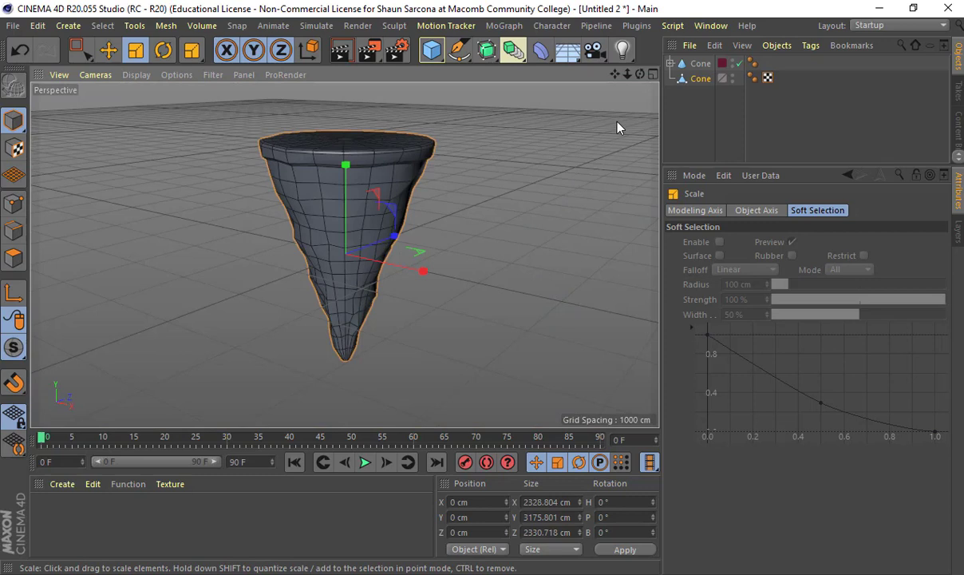
Place a temporary 200 cm cube on the enlarged cone's top at about Y 1674 cm to compare proportions, and remove it.
left_click(431, 49)
key("e")
left_click_drag(349, 212, 357, 189)
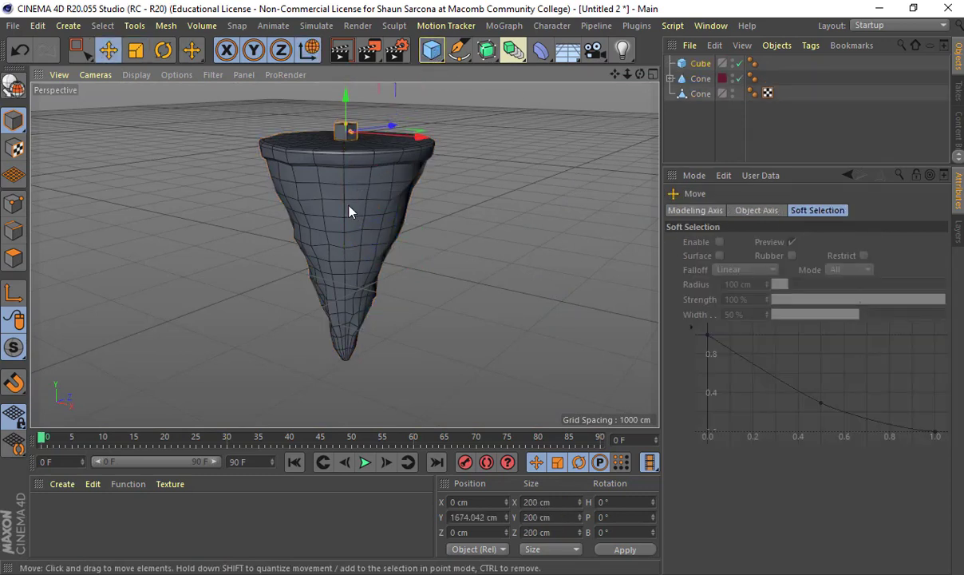
key("Delete")
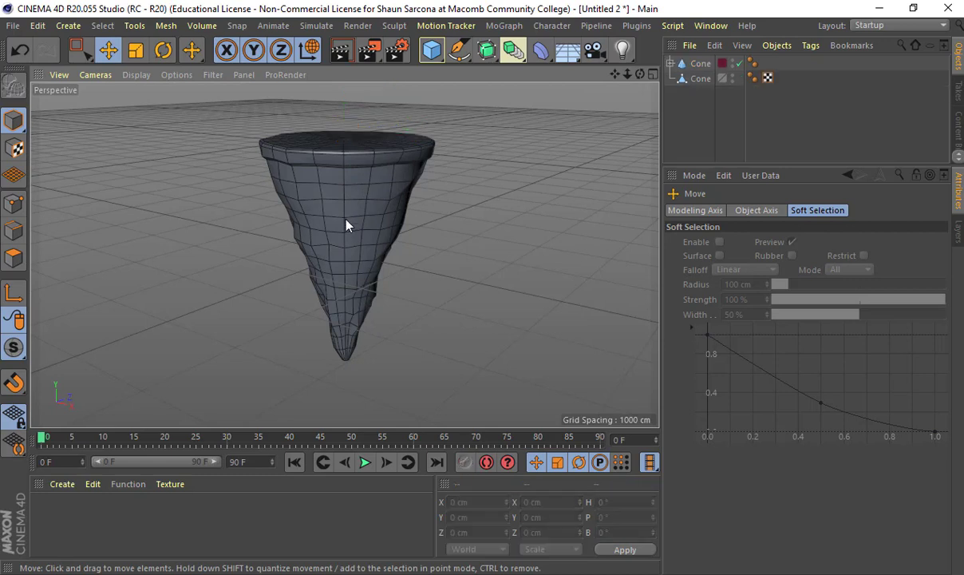
Move the enlarged cone about 1560 cm down along Y so its flat top sits near grid level, and deselect it.
left_click(353, 200)
left_click_drag(349, 177, 340, 273)
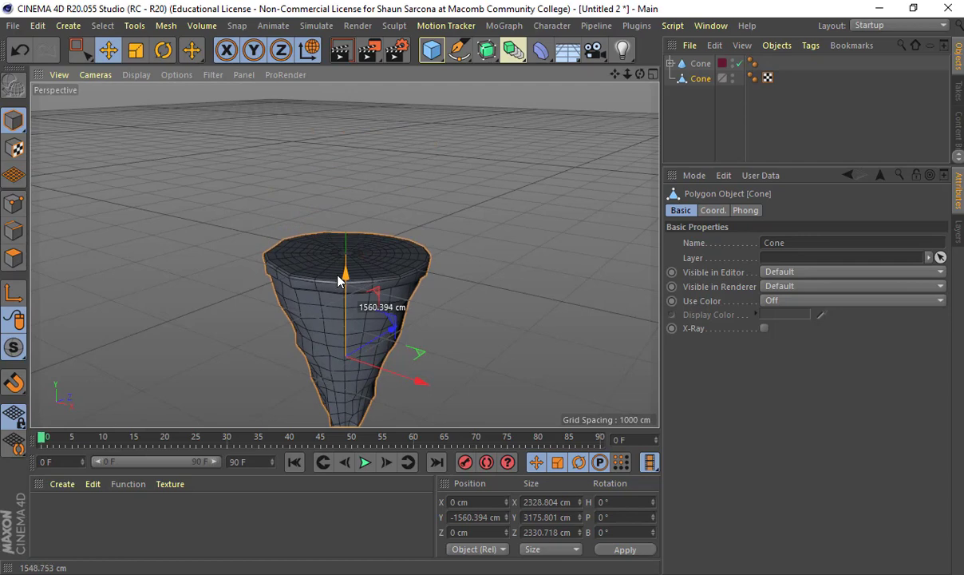
left_click_drag(243, 290, 305, 295, "alt")
left_click(233, 283)
Start saving the project in the Environment project folder, creating and opening a new subfolder named scene there.
key("ctrl+s")
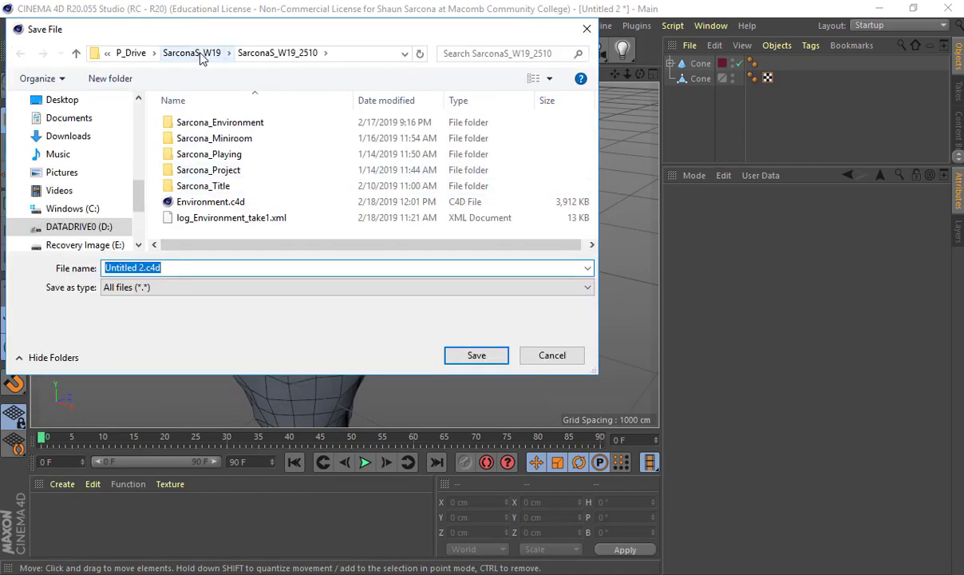
double_click(237, 124)
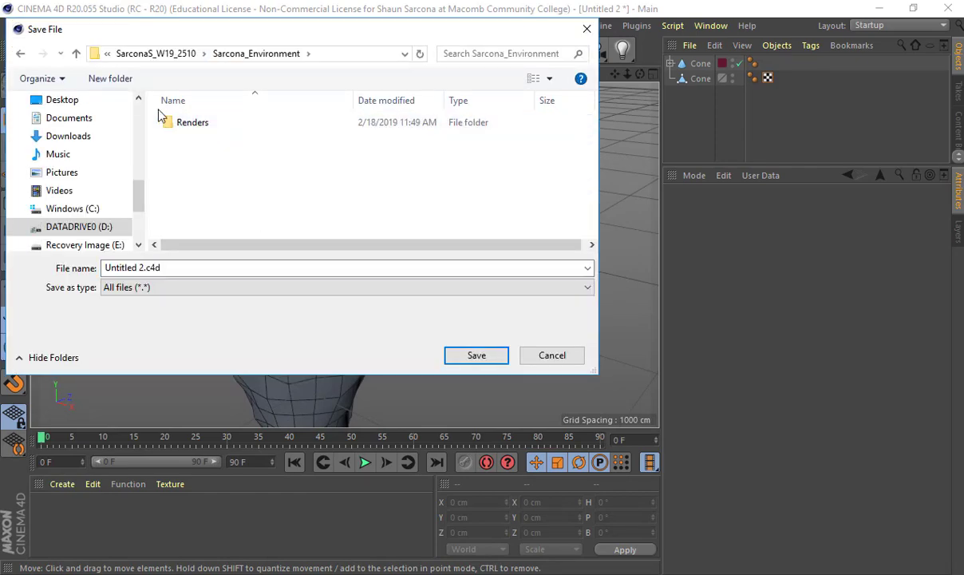
left_click(131, 83)
type("scene")
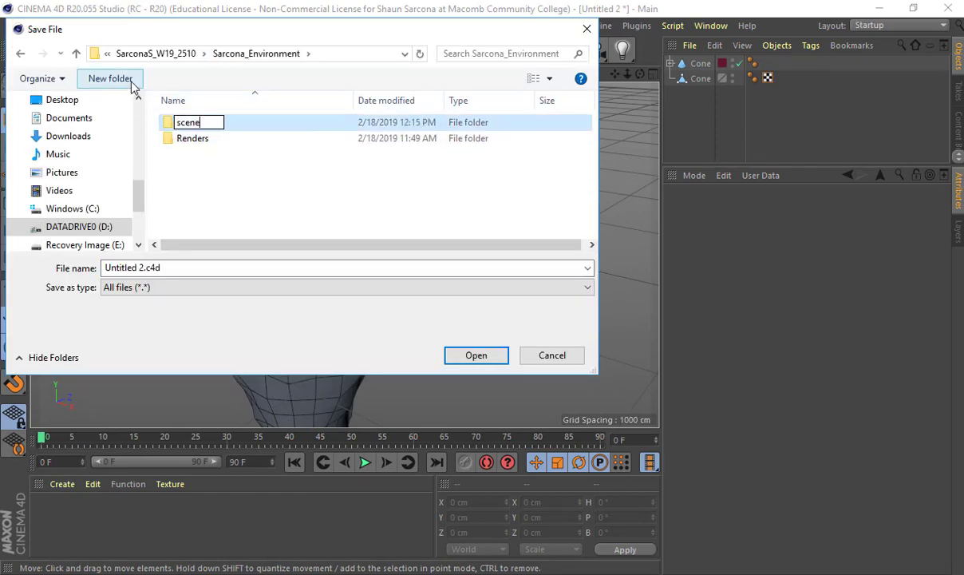
key("Return")
key("Return")
Save the project in the scene folder, using the author's surname followed by _Island as the file name.
left_click(265, 263)
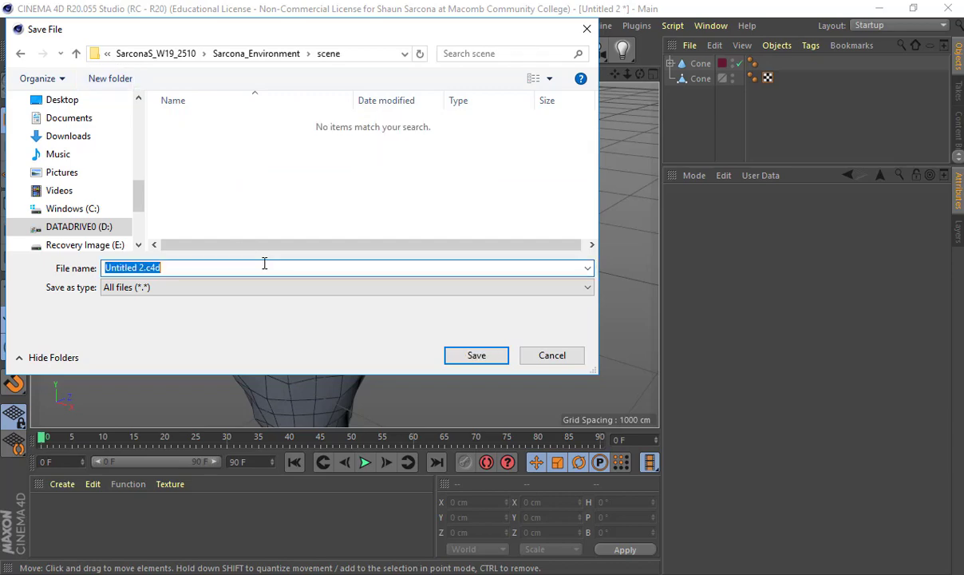
type("Sarcona_M")
key("BackSpace")
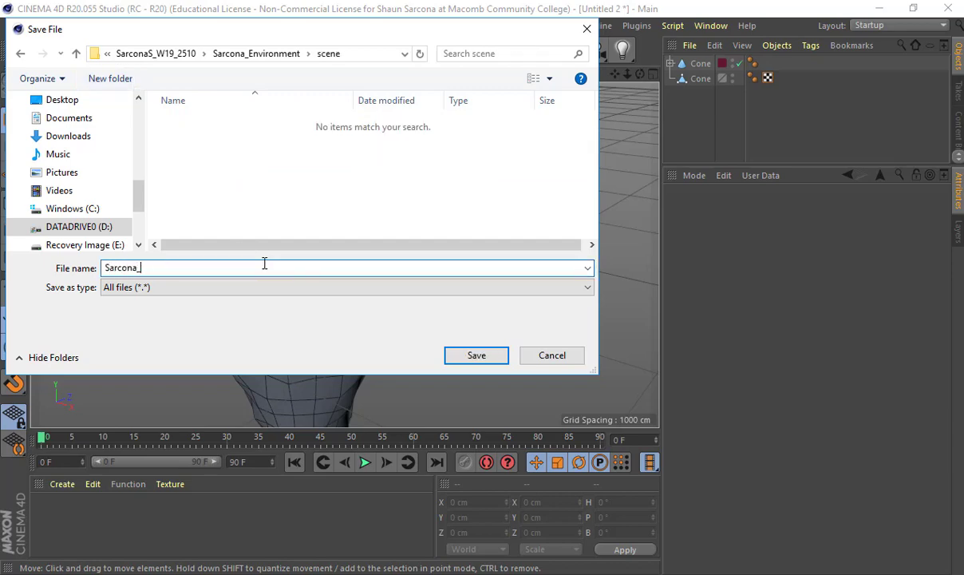
type("Vase")
key("Return")
Set the perspective view's display mode to Gouraud Shading without lines.
left_click_drag(294, 266, 383, 301, "alt")
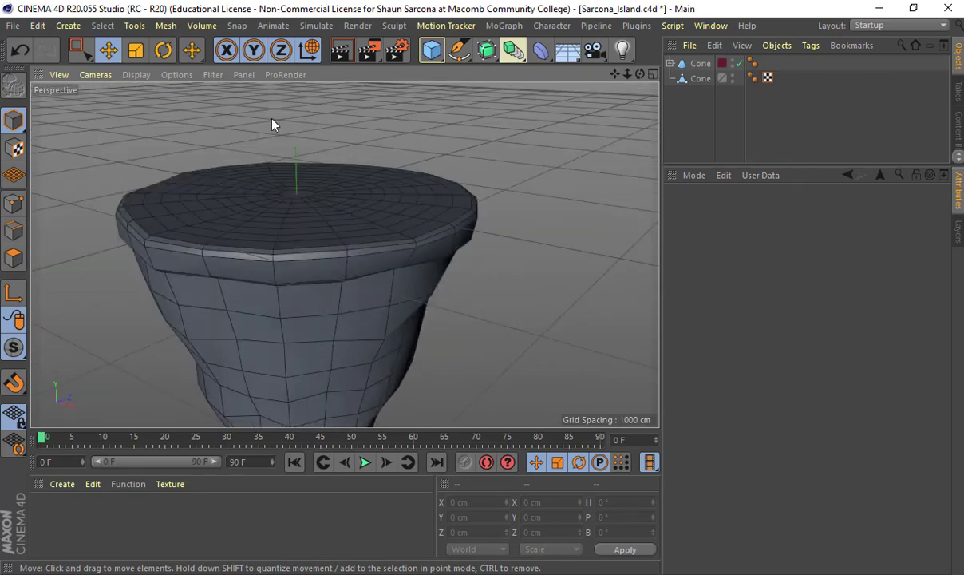
left_click(136, 74)
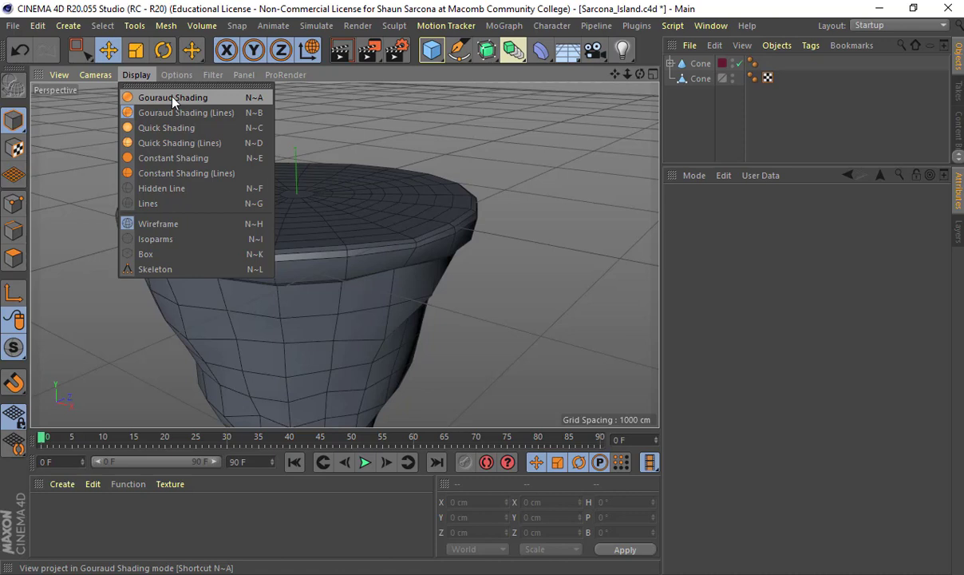
left_click(173, 98)
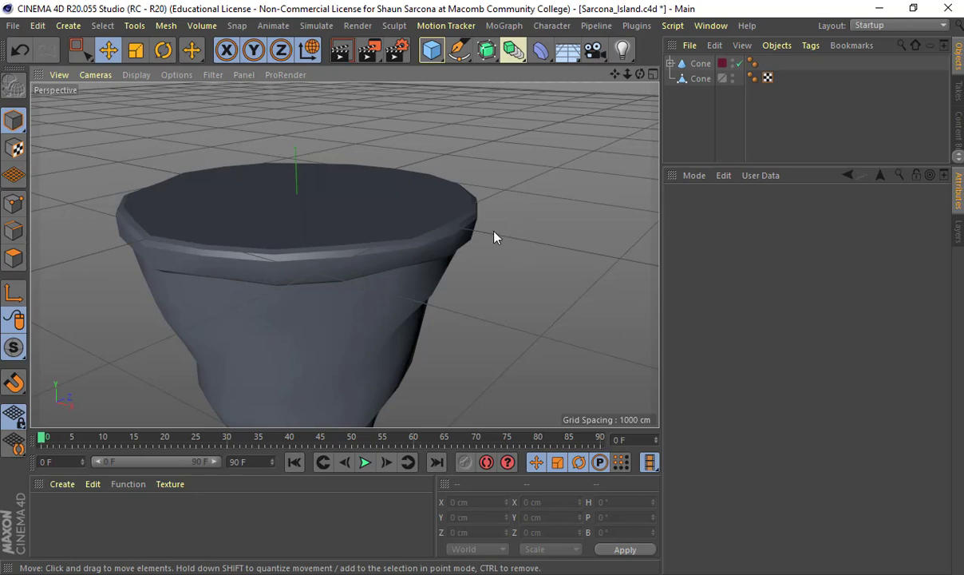
Render the whole cone from the side to the Picture Viewer, and minimize the viewer after checking the surface shading.
left_click_drag(495, 237, 513, 183, "alt")
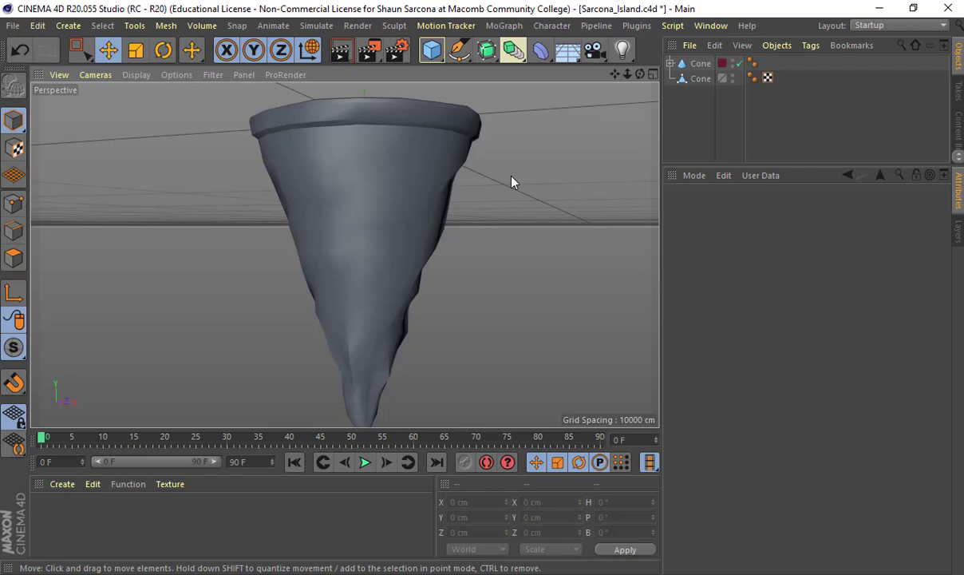
key("shift+r")
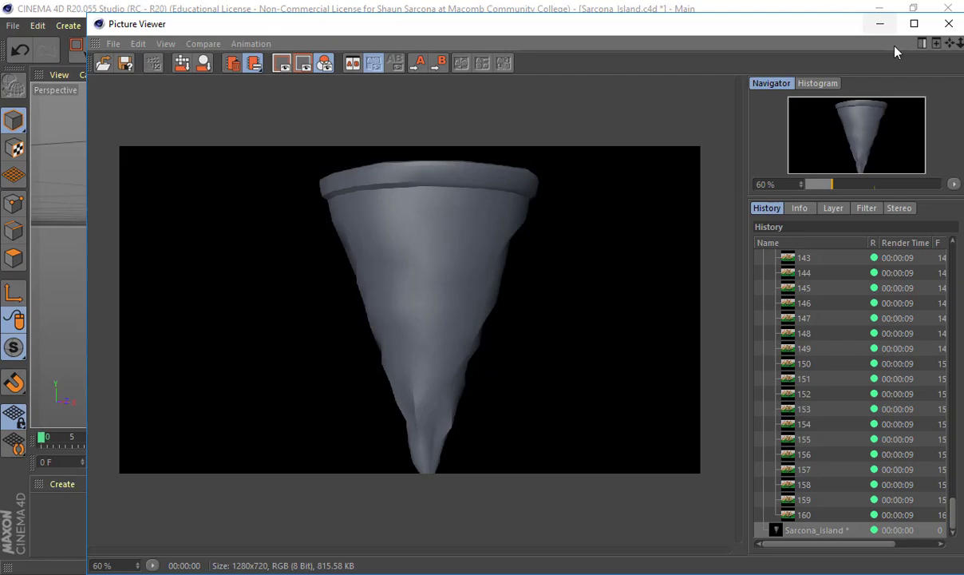
left_click(880, 24)
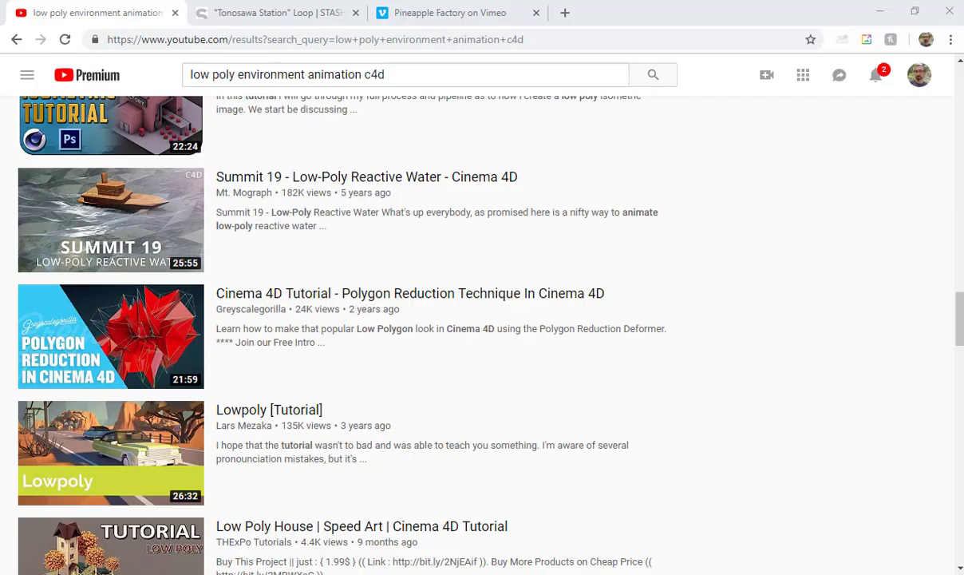
Switch to Chrome, search Google Images for "virtua fighter", and examine the Sega 32X "WINNER" screenshot as a low-poly reference.
key("ctrl+t")
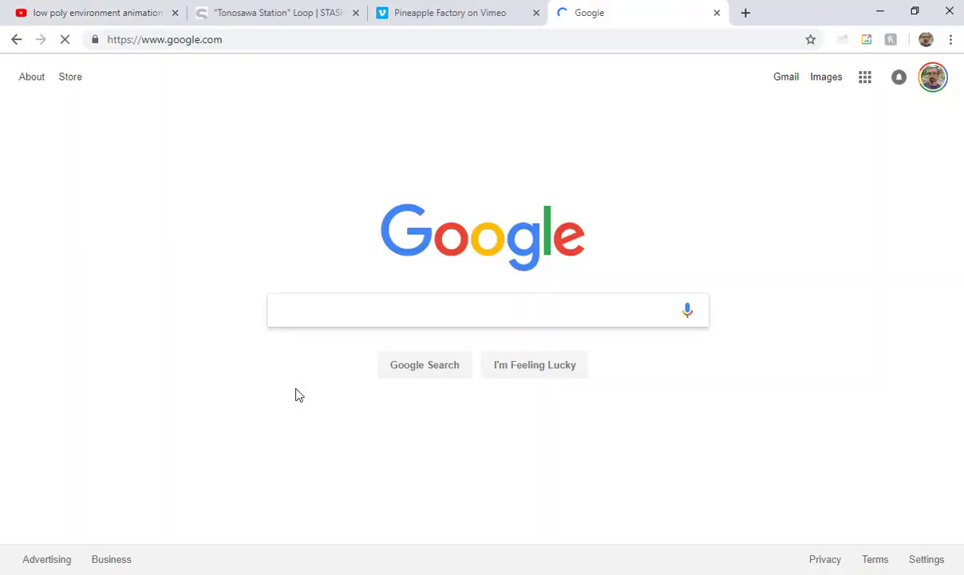
type("virtua fighter")
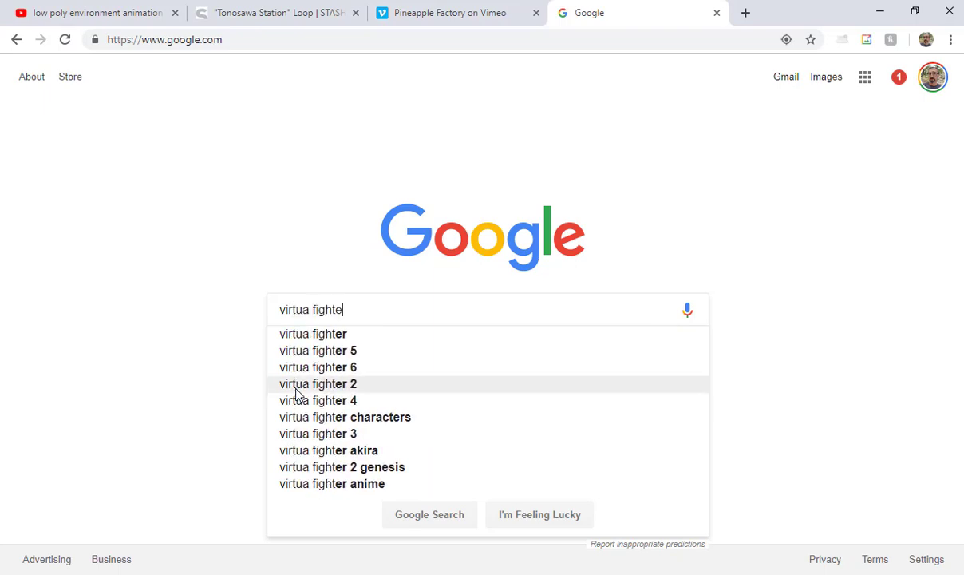
key("Return")
left_click(231, 133)
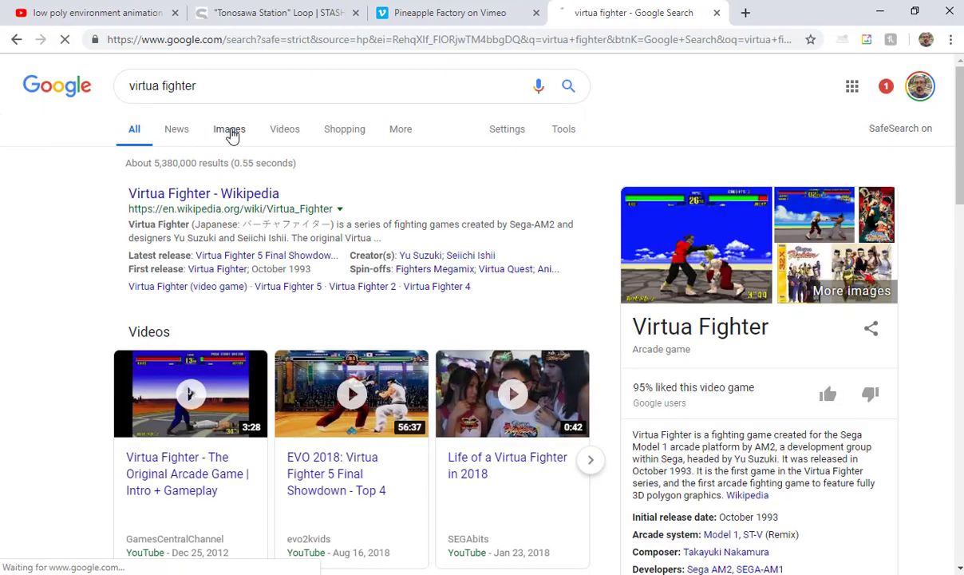
scroll(426, 267, "down", 2)
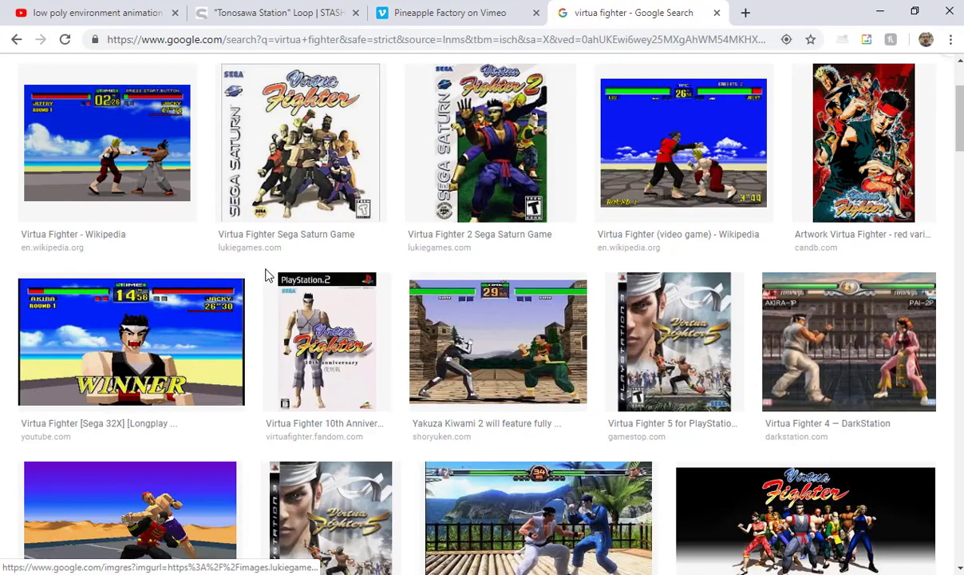
left_click(104, 351)
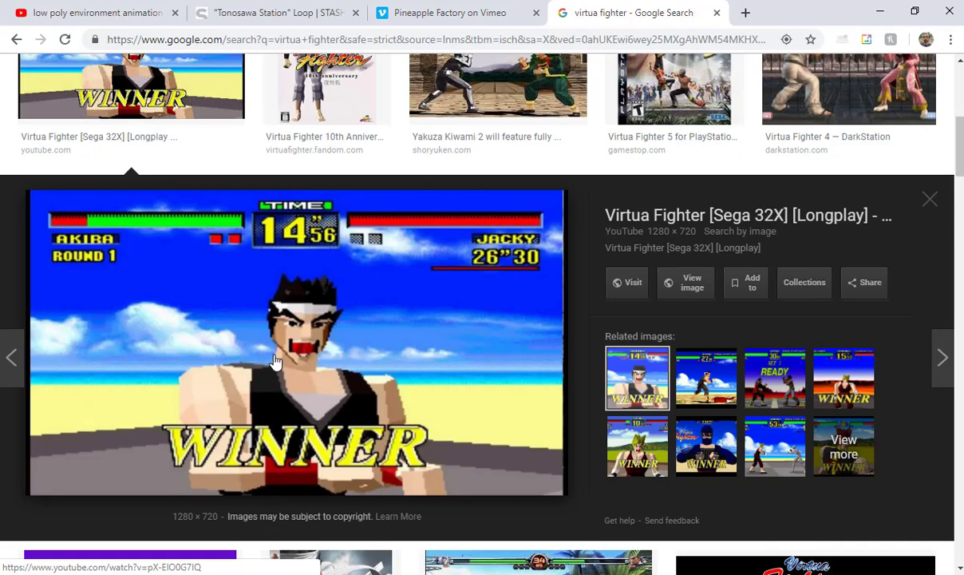
scroll(256, 341, "down", 1)
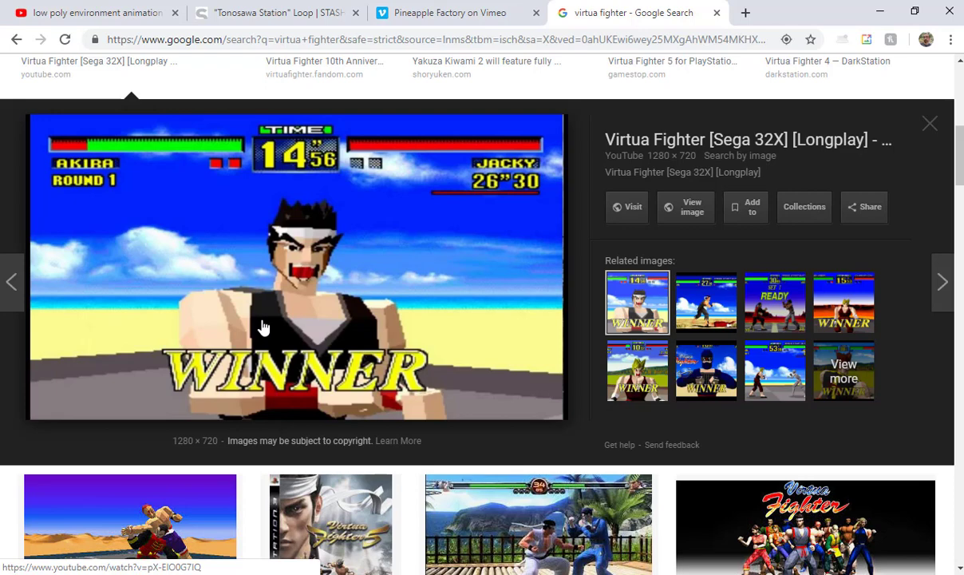
scroll(255, 262, "up", 7)
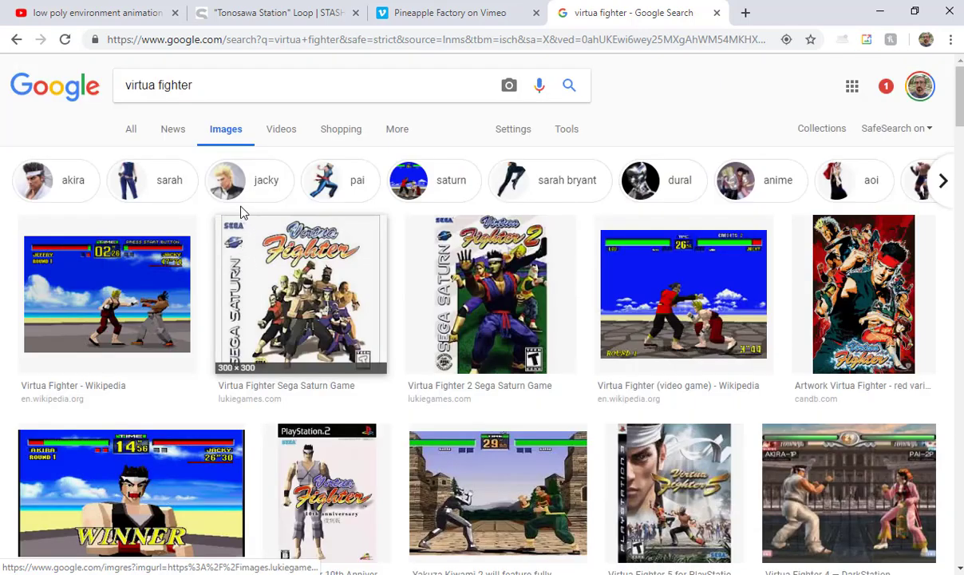
Search Google Images for "virtua fighter 6" and view the Yakuza 6 "K.O." screenshot at full size for comparison.
left_click(234, 82)
type("6")
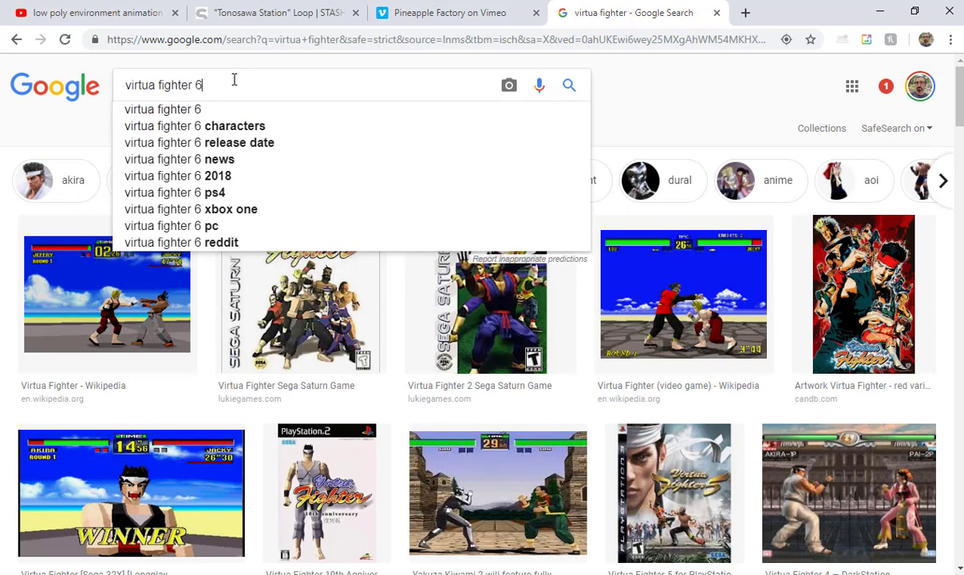
key("Return")
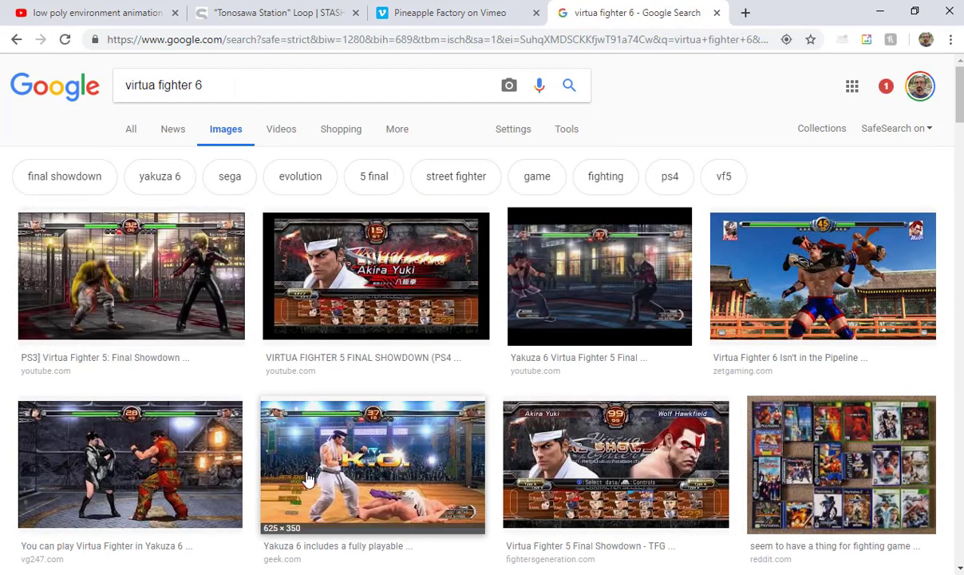
left_click(290, 453)
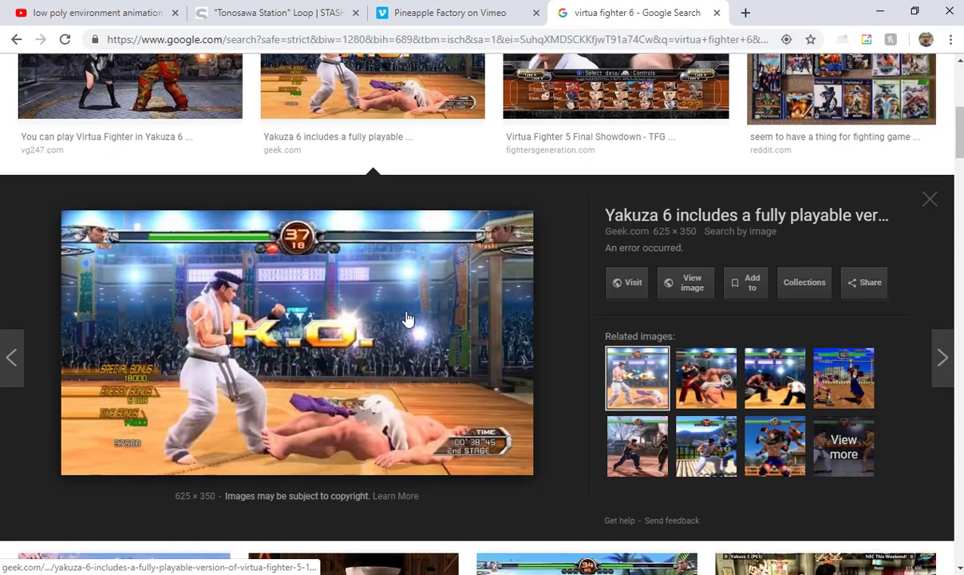
left_click(693, 284)
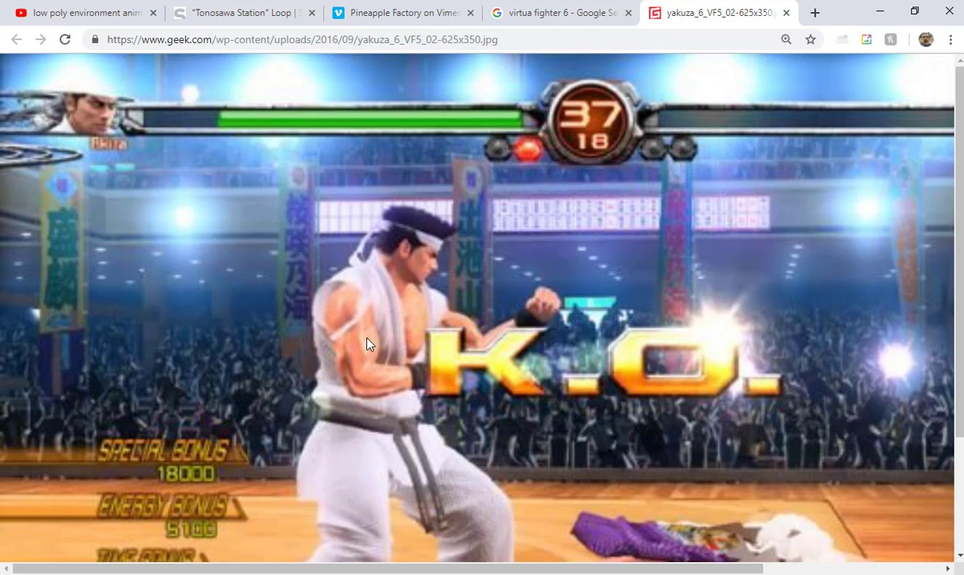
Return to Cinema 4D and set the Phong Angle of the editable cone's Phong tag to 0° for faceted shading.
key("alt+Tab")
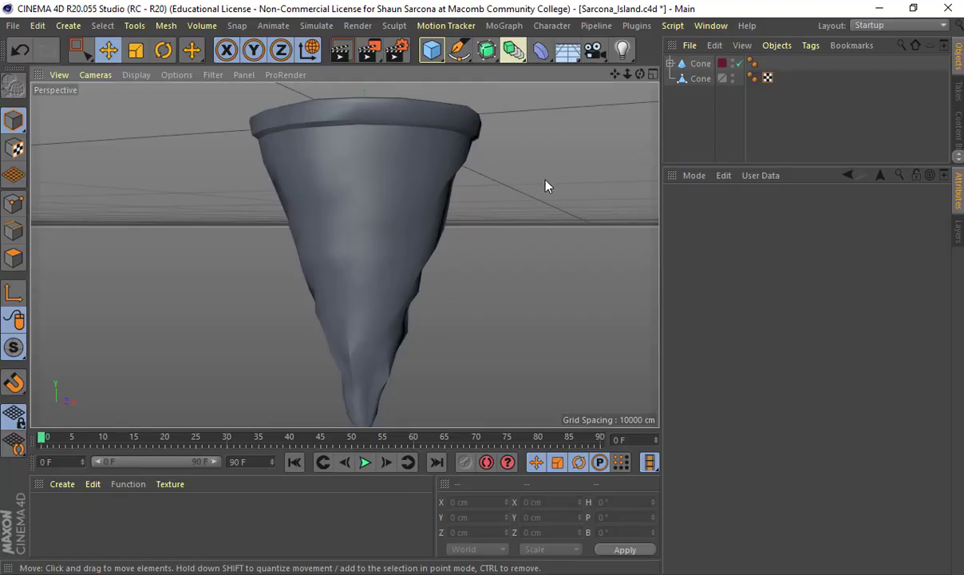
left_click_drag(547, 186, 523, 189, "alt")
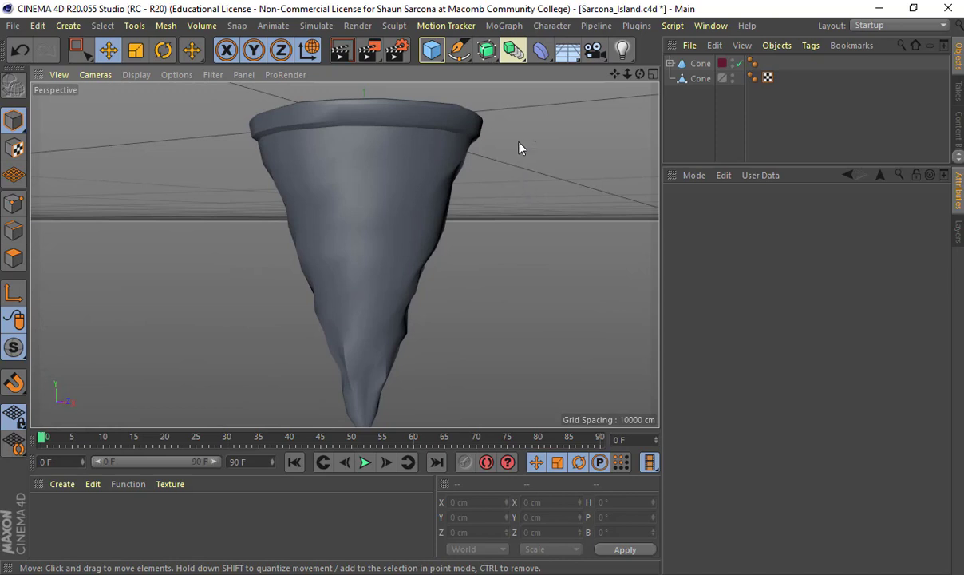
left_click(753, 78)
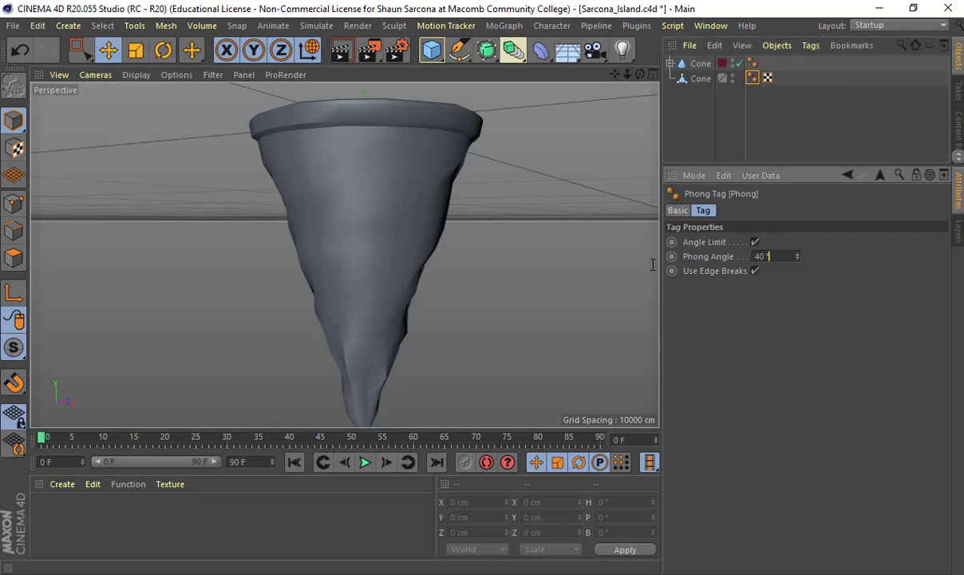
double_click(765, 256)
type("27")
key("Return")
left_click_drag(797, 257, 797, 278)
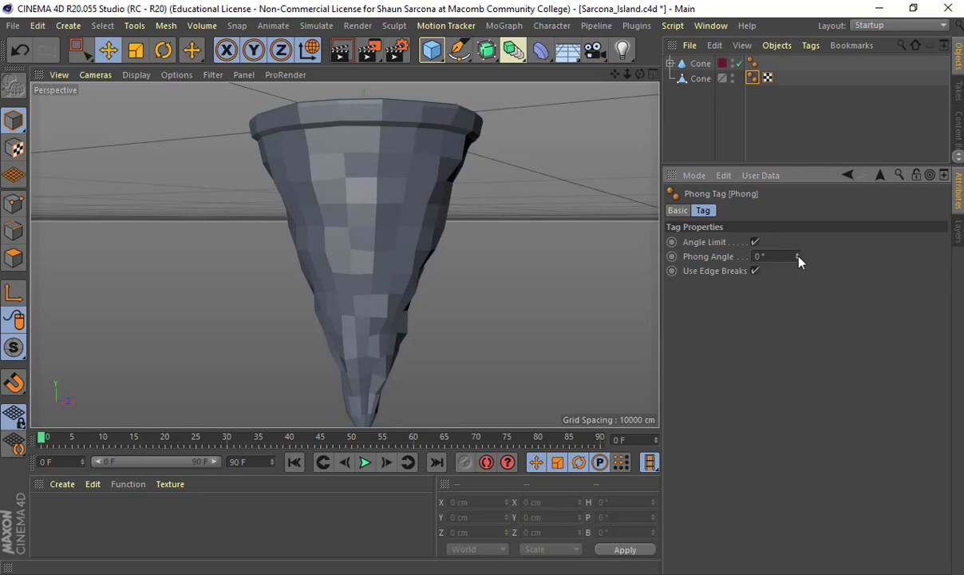
left_click_drag(475, 241, 461, 240, "alt")
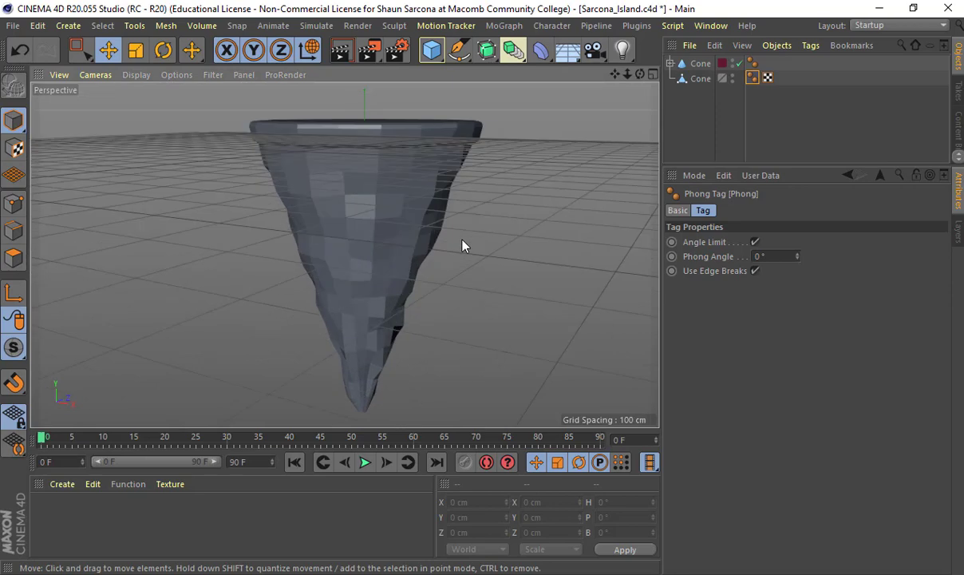
Render the faceted cone to the Picture Viewer, and return to the viewport to view the cone from below.
key("shift+r")
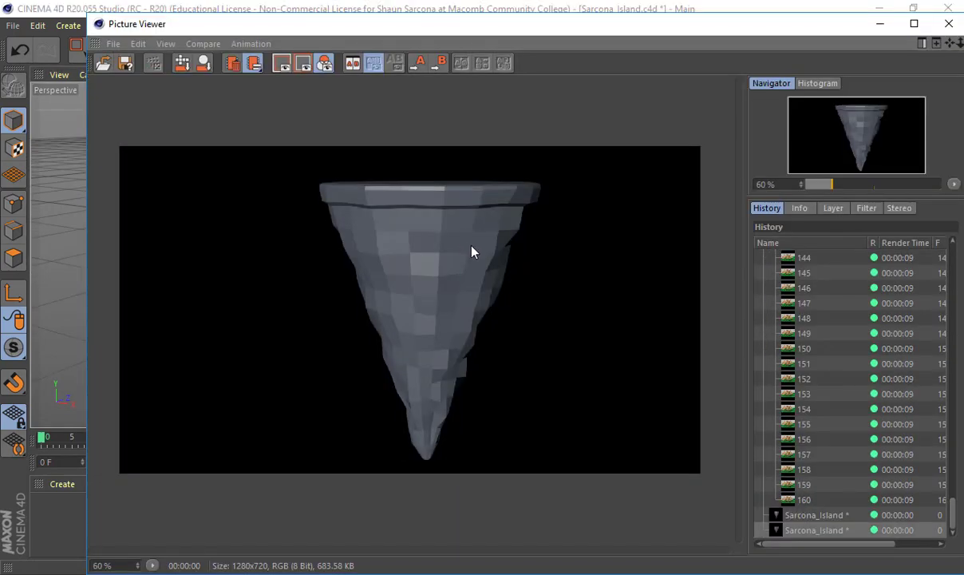
left_click(82, 33)
left_click_drag(424, 262, 418, 188, "alt")
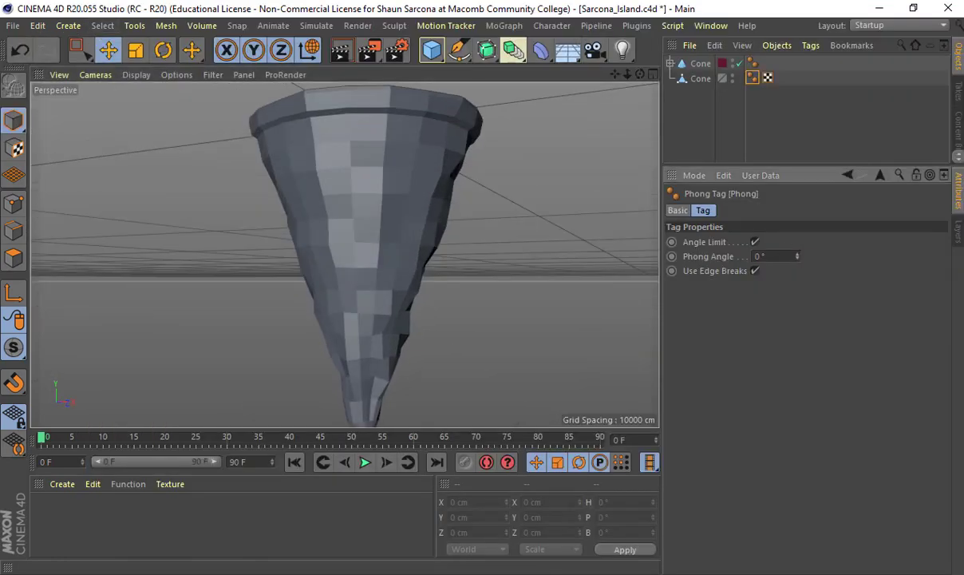
Try a Phong Angle of 128°, settle on 10° for the editable cone, and render the result to the Picture Viewer.
left_click_drag(797, 256, 798, 159)
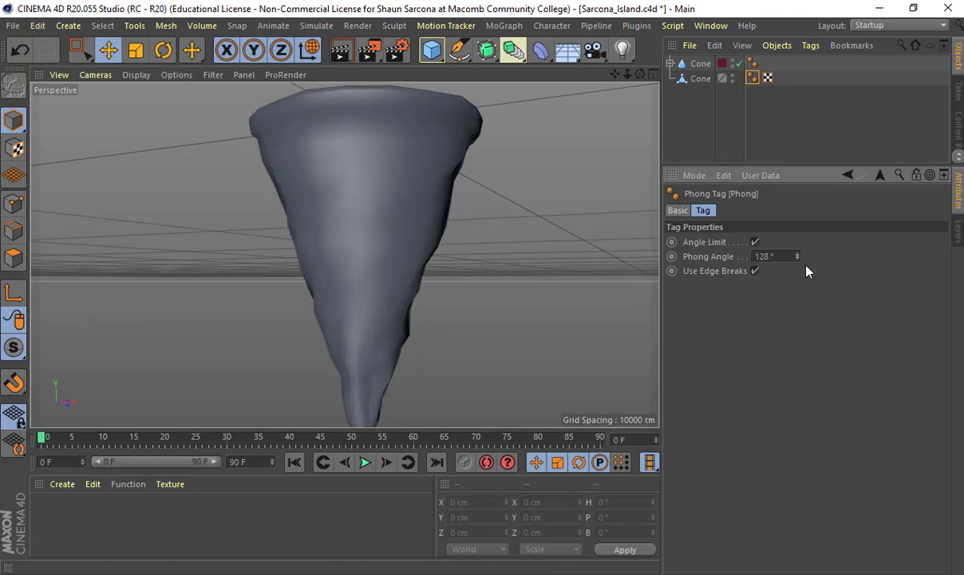
mouse_move(797, 257)
left_mouse_down()
mouse_move(798, 341)
mouse_move(798, 333)
left_mouse_up()
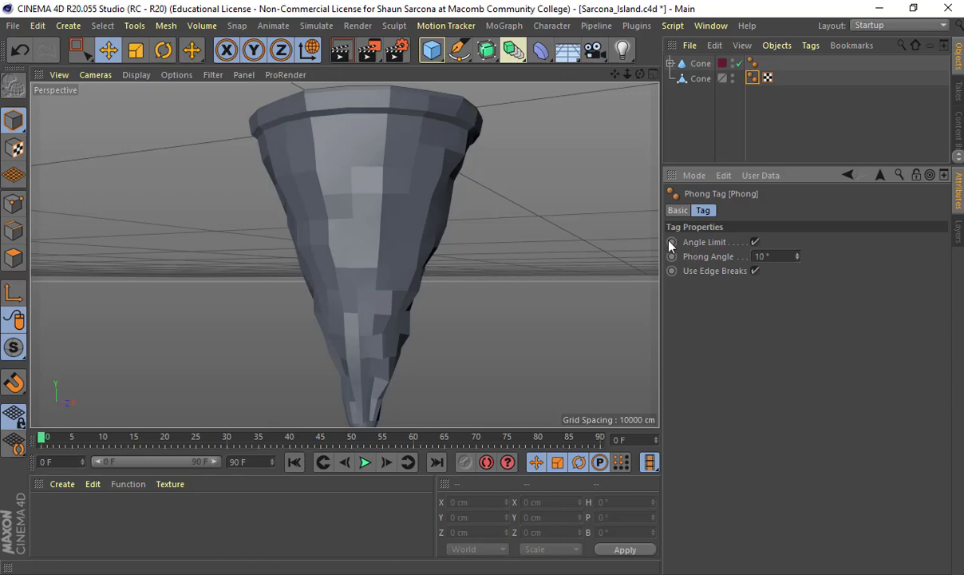
key("shift+r")
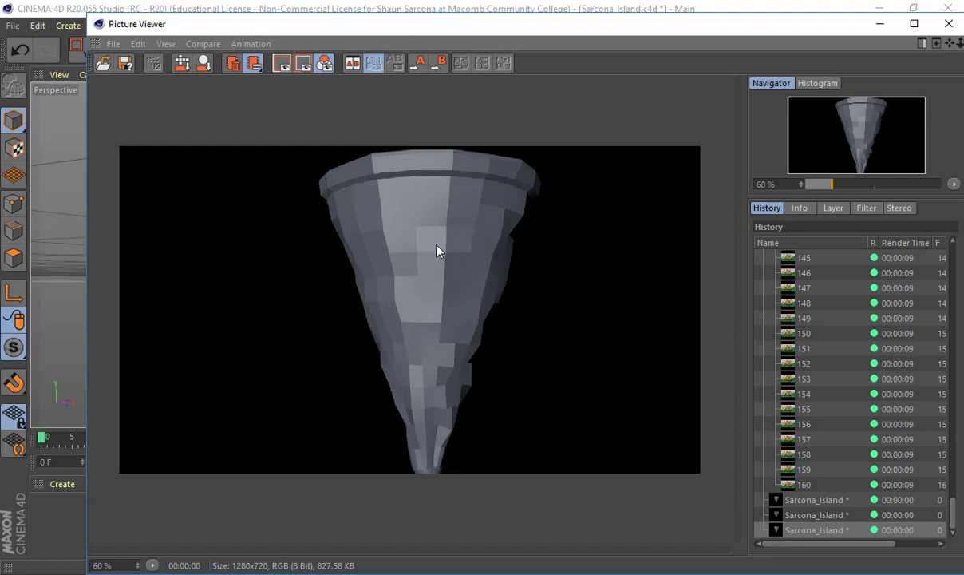
double_click(97, 24)
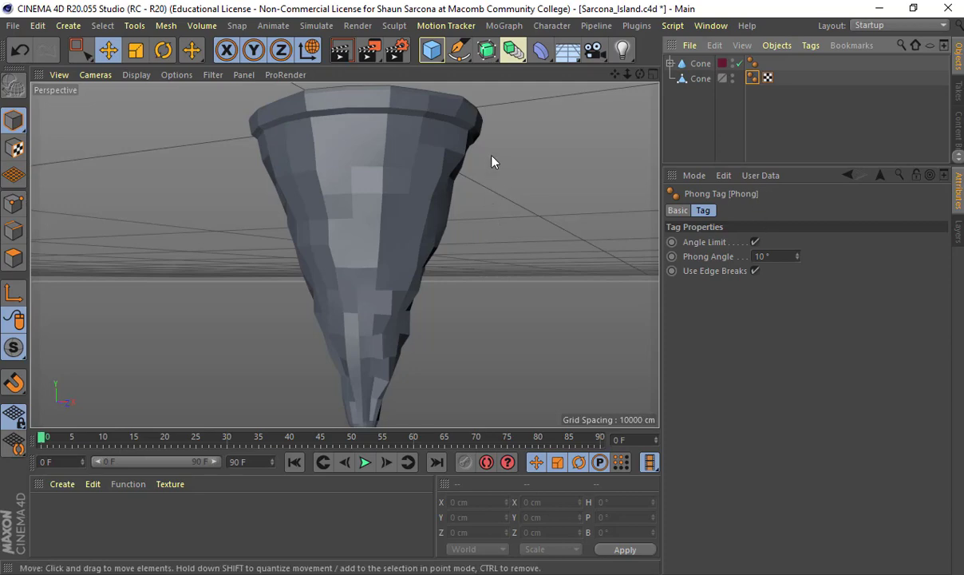
left_click_drag(492, 162, 501, 195, "alt")
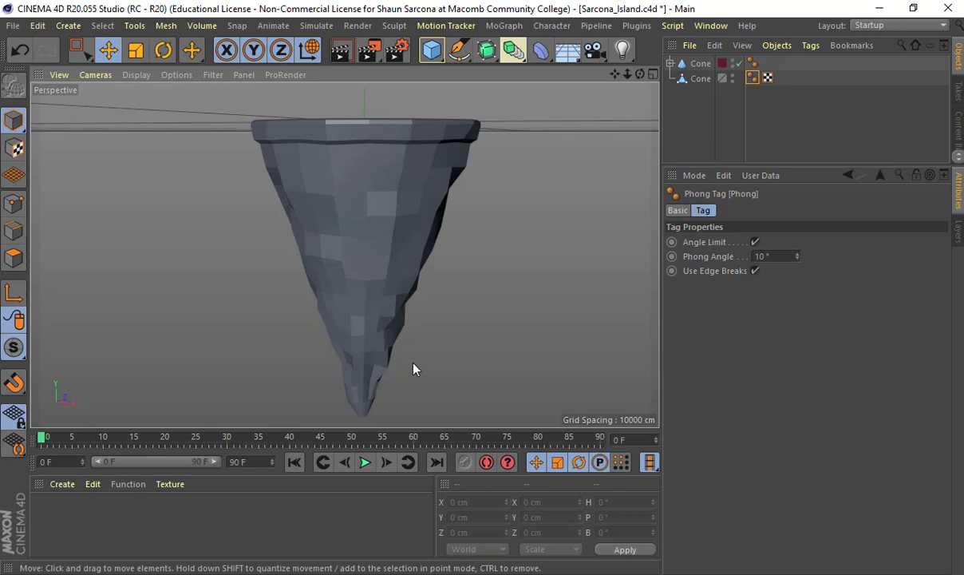
Create a new material and name it "dirt".
double_click(119, 541)
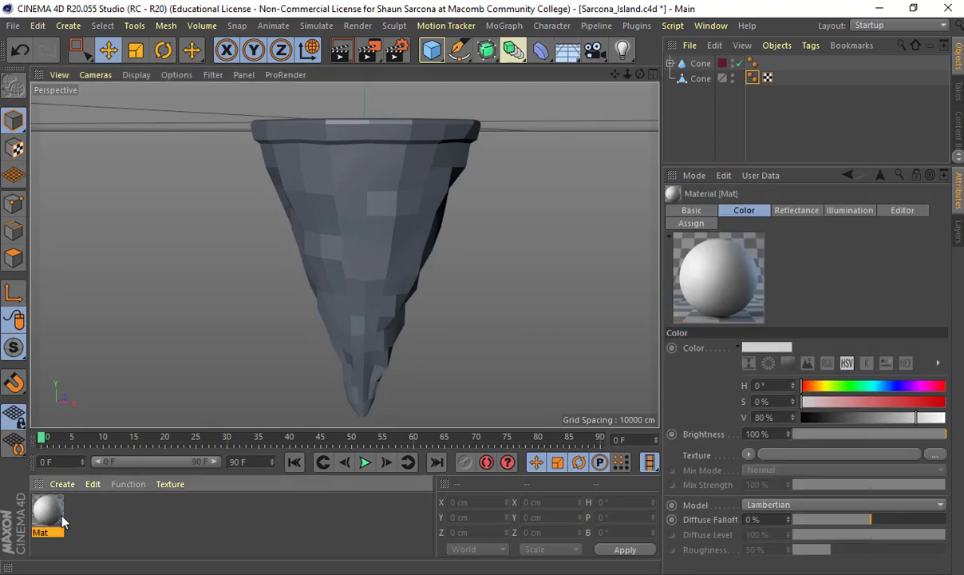
double_click(63, 521)
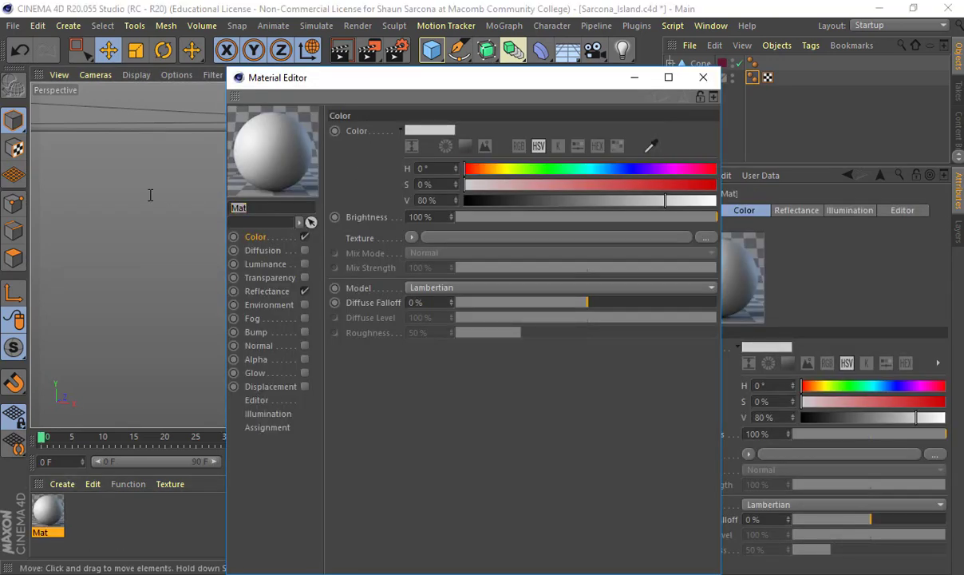
type("dirt")
key("Return")
Load the Ambient Occlusion effect as the dirt material's Color texture and open its shader properties.
left_click_drag(323, 78, 225, 9)
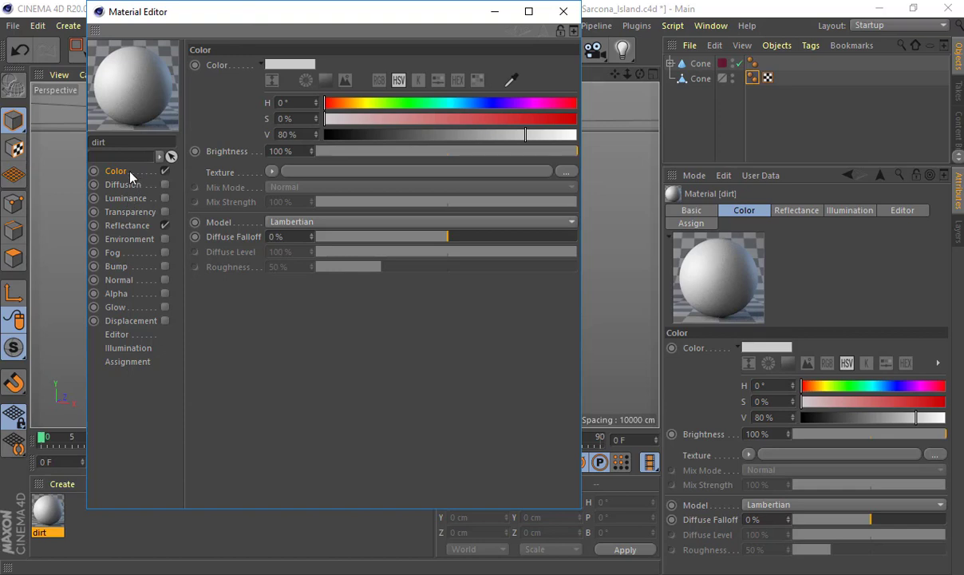
left_click(271, 171)
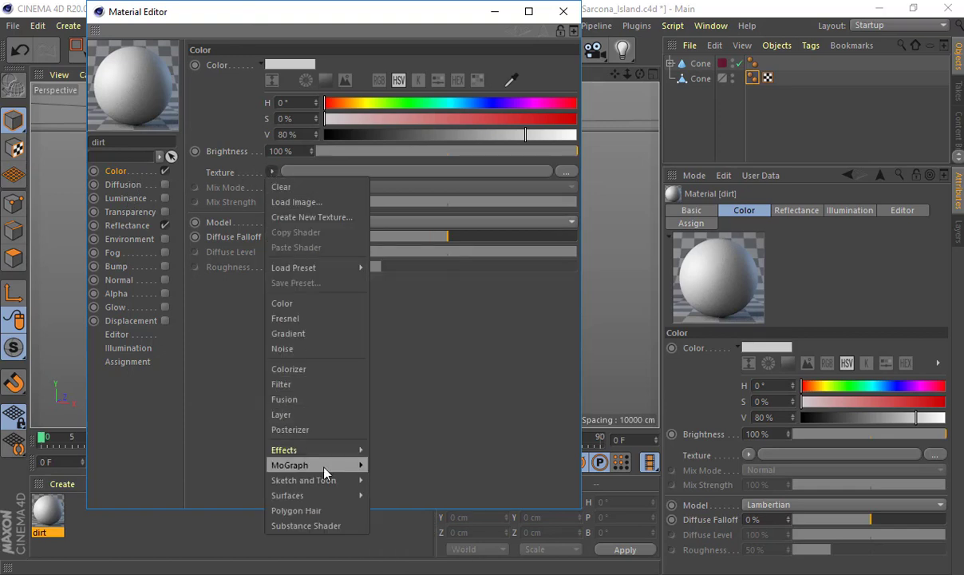
mouse_move(330, 463)
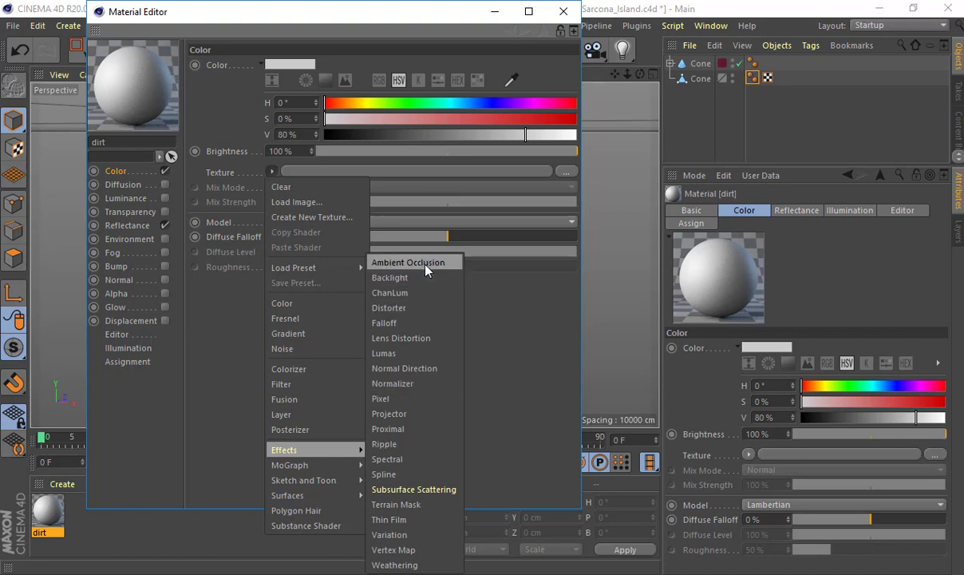
left_click(427, 267)
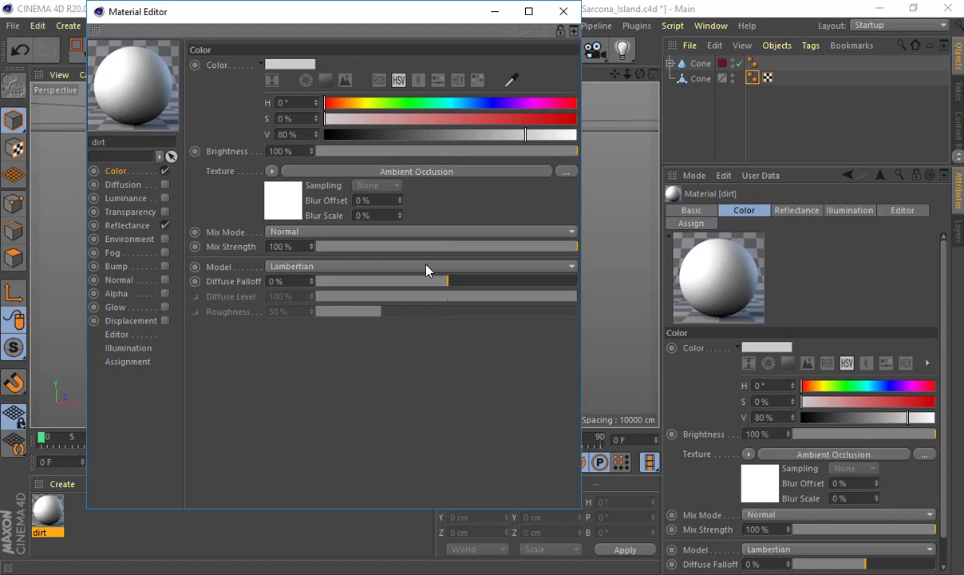
left_click(380, 170)
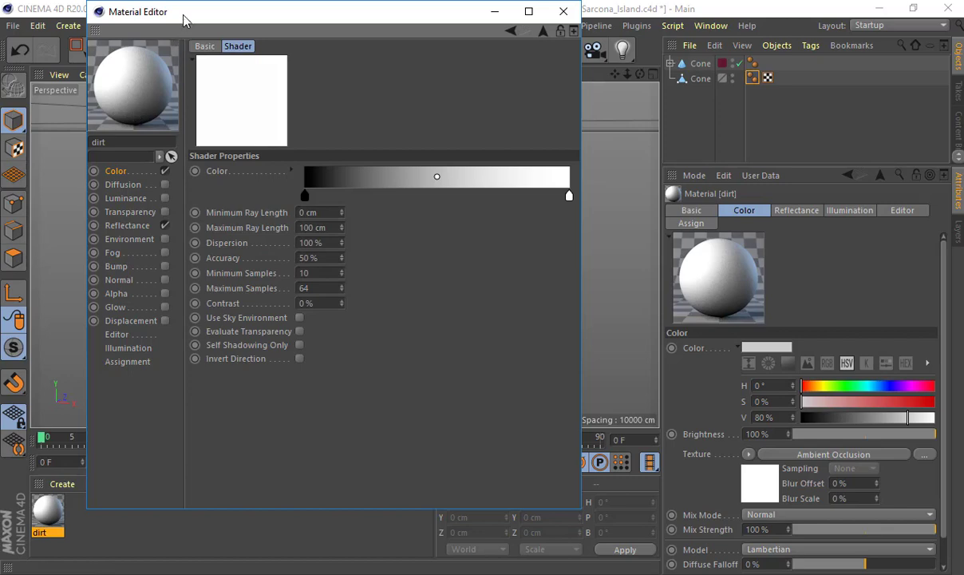
left_click_drag(172, 14, 233, 23)
left_click(189, 192)
left_click(190, 180)
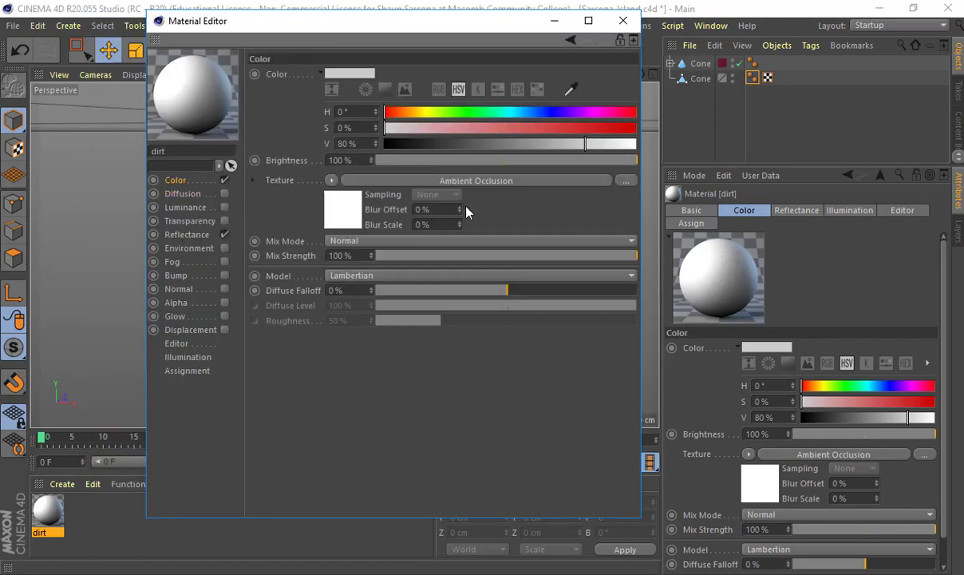
left_click(463, 182)
Apply the dirt material to the editable cone and check it with a render in the Picture Viewer.
left_click_drag(458, 21, 548, 227)
left_click(384, 174)
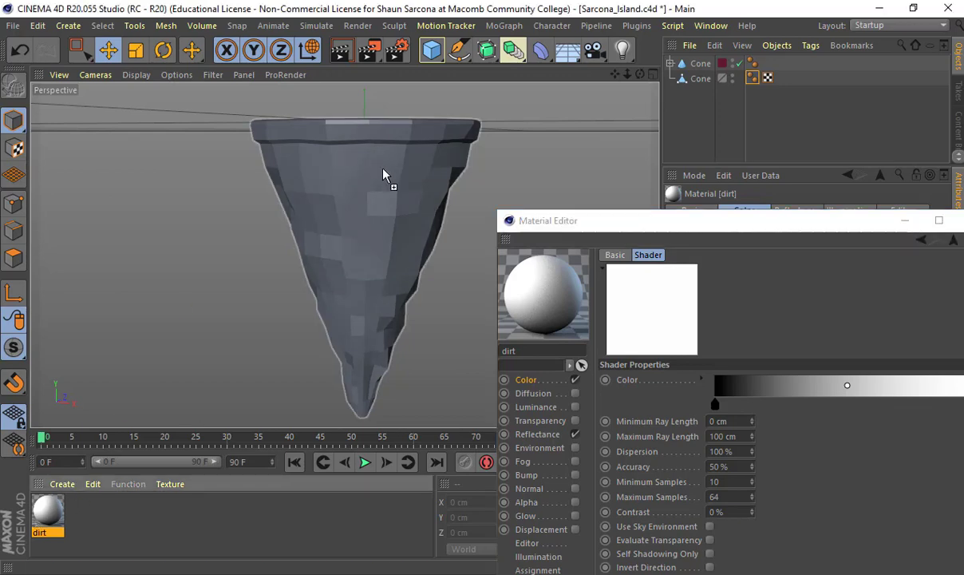
left_click_drag(391, 182, 317, 255)
scroll(381, 232, "up", 5)
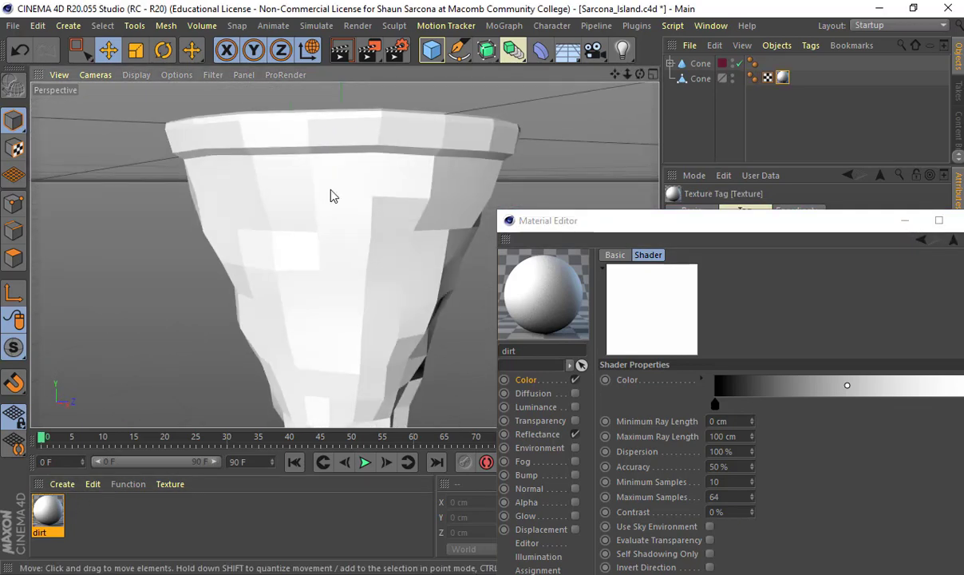
key("shift+r")
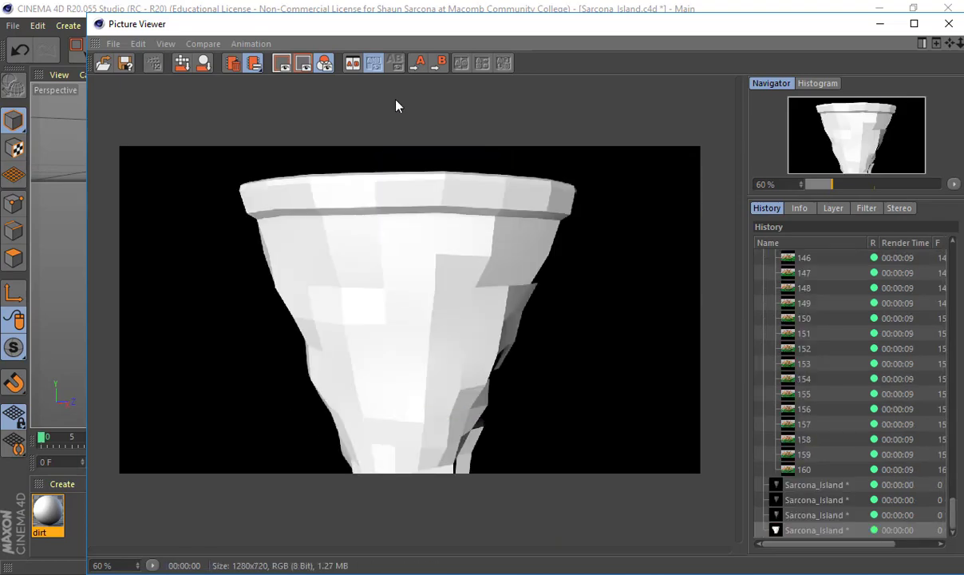
double_click(97, 22)
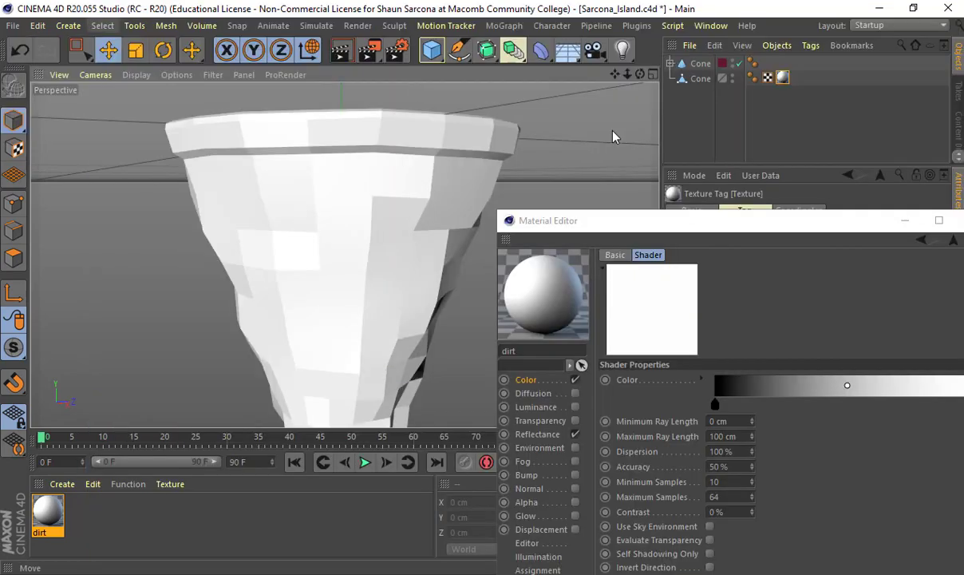
Change the white end knot of the Ambient Occlusion gradient to dark brown with H 37°, S 58% and V 25%.
left_click_drag(650, 221, 300, 28)
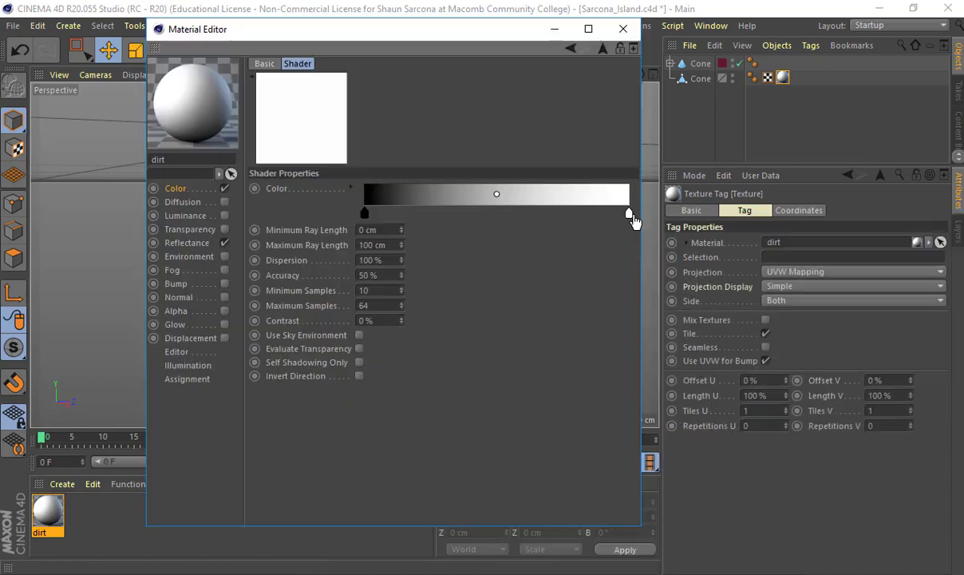
double_click(629, 214)
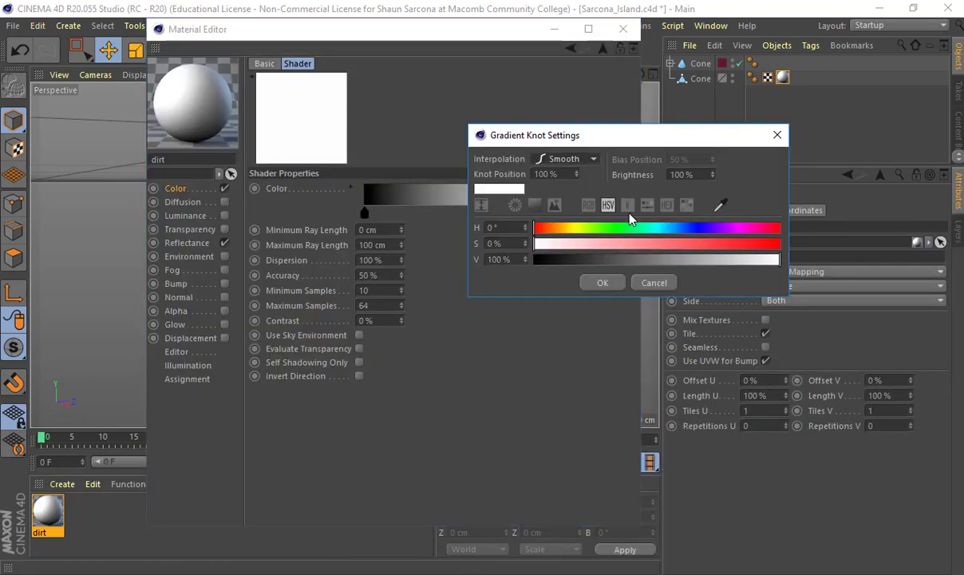
left_click(559, 230)
left_click_drag(573, 243, 676, 246)
left_click_drag(681, 260, 595, 261)
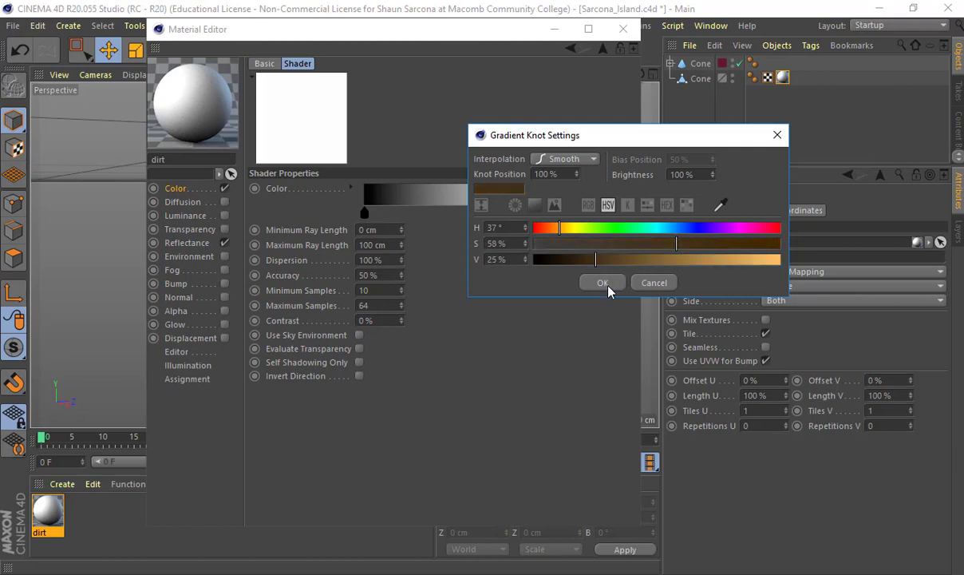
left_click(606, 286)
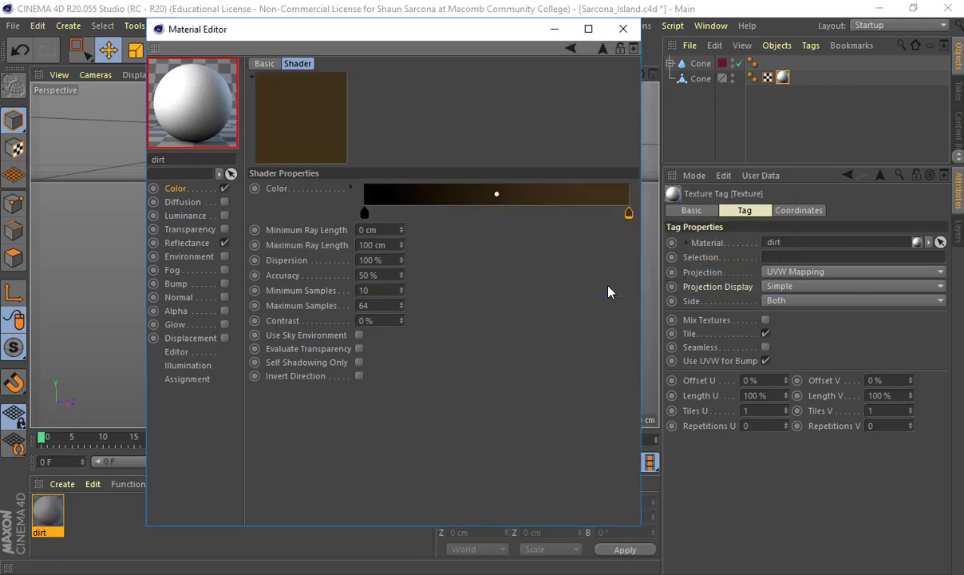
Keep Reflectance enabled on the dirt material and set its Default Specular to Width 83% and Falloff -21%.
left_click(224, 243)
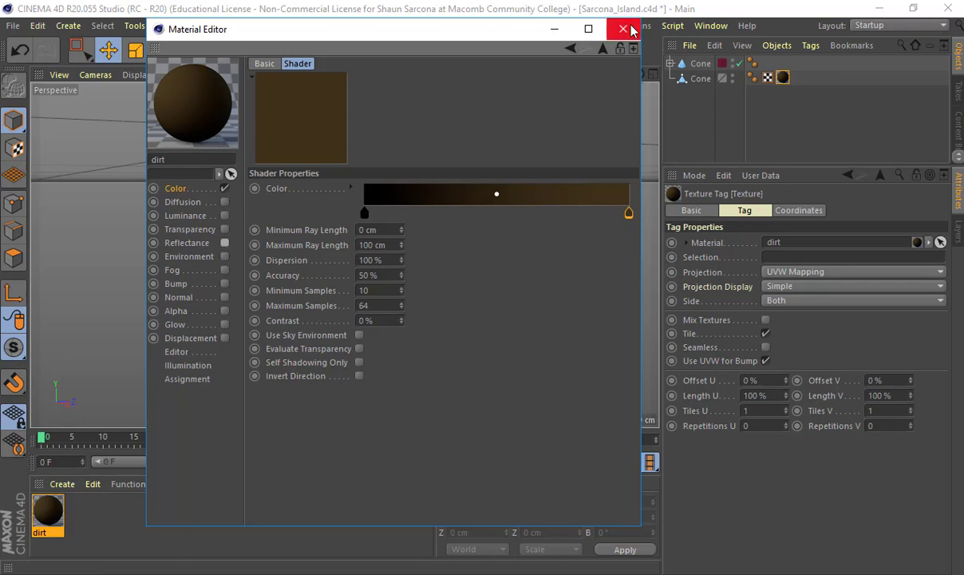
left_click(224, 243)
left_click(367, 291)
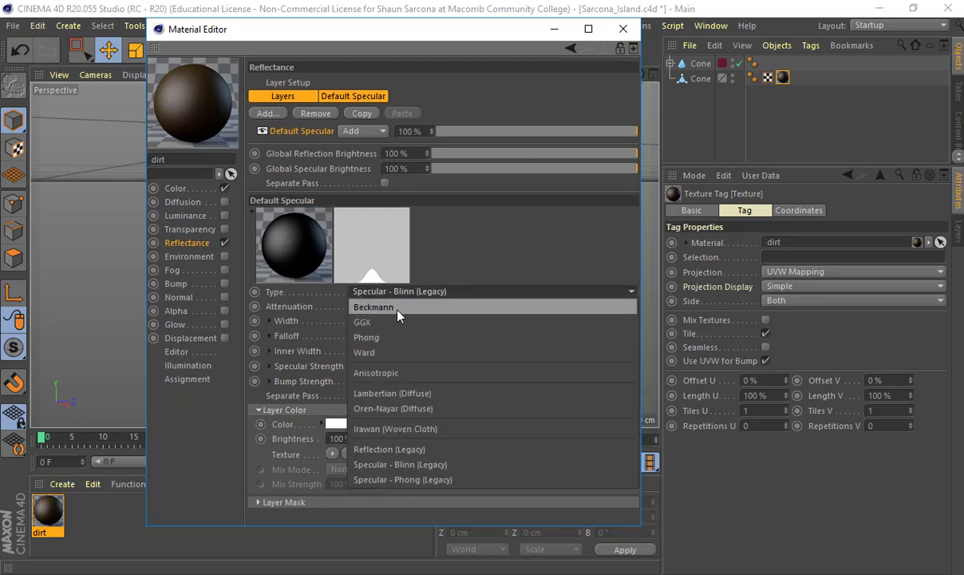
left_click(458, 262)
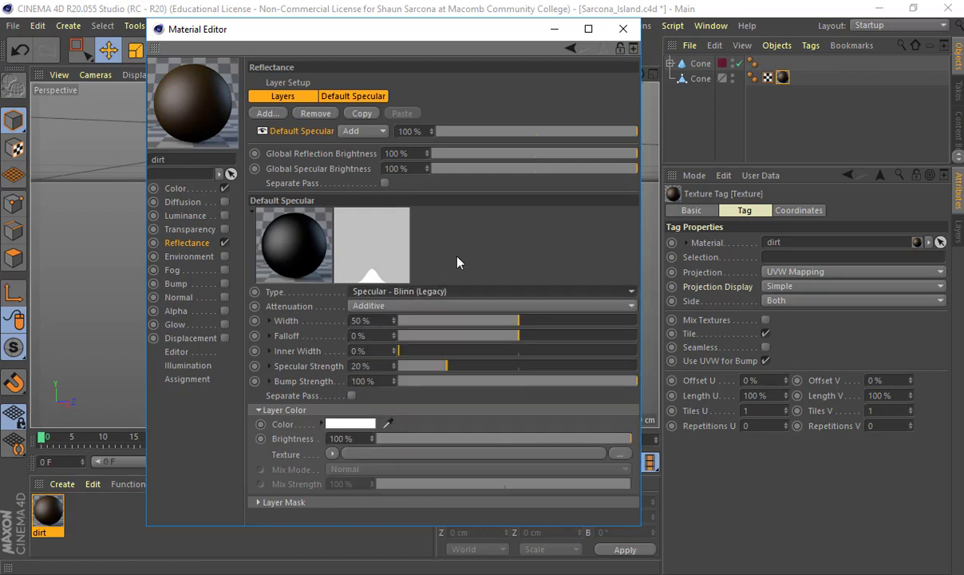
left_click_drag(506, 322, 597, 335)
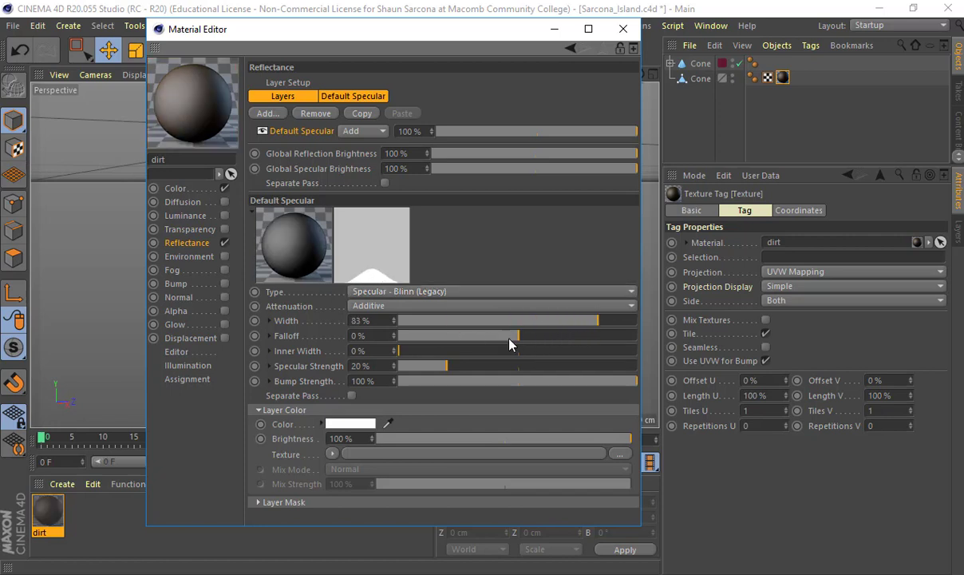
left_click_drag(510, 337, 489, 339)
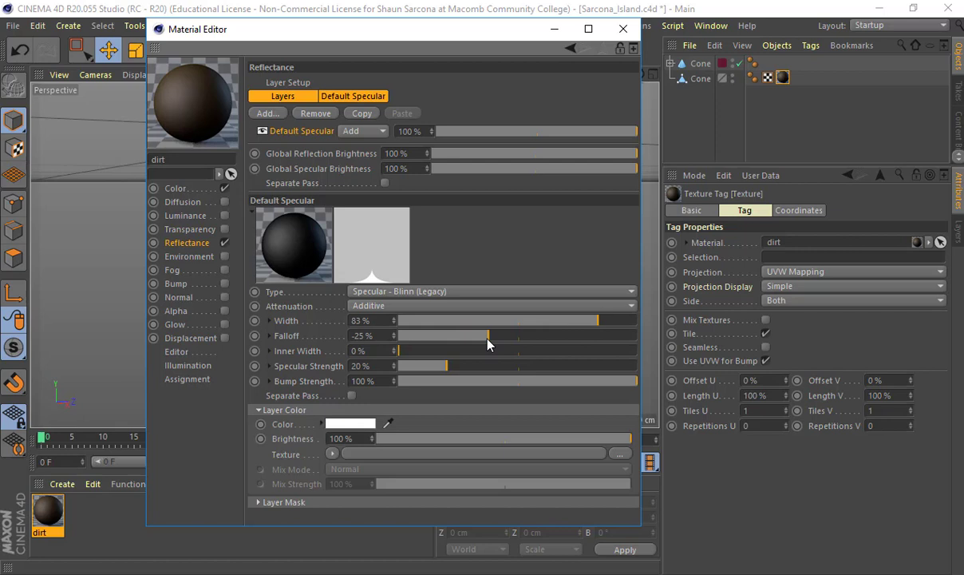
left_click_drag(456, 342, 494, 342)
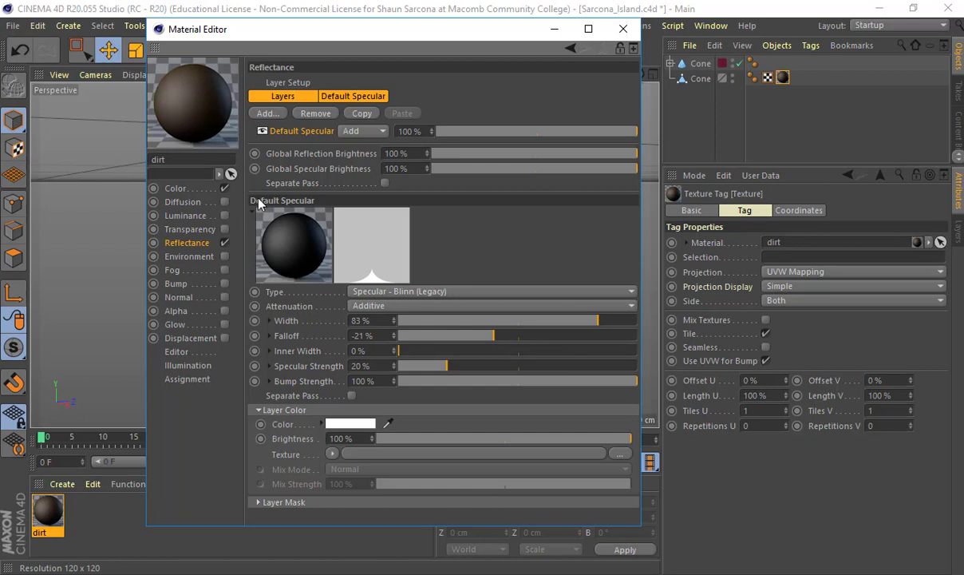
Try a bright green specular Layer Color with H 101° and S 100%, and restore it to white.
left_click(349, 424)
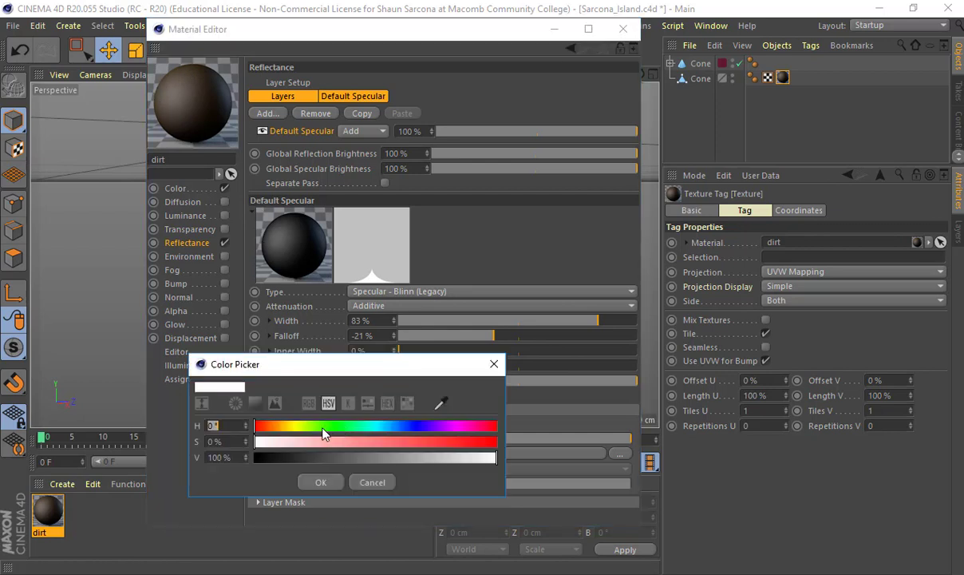
left_click(322, 425)
left_click_drag(356, 441, 570, 482)
left_click(321, 483)
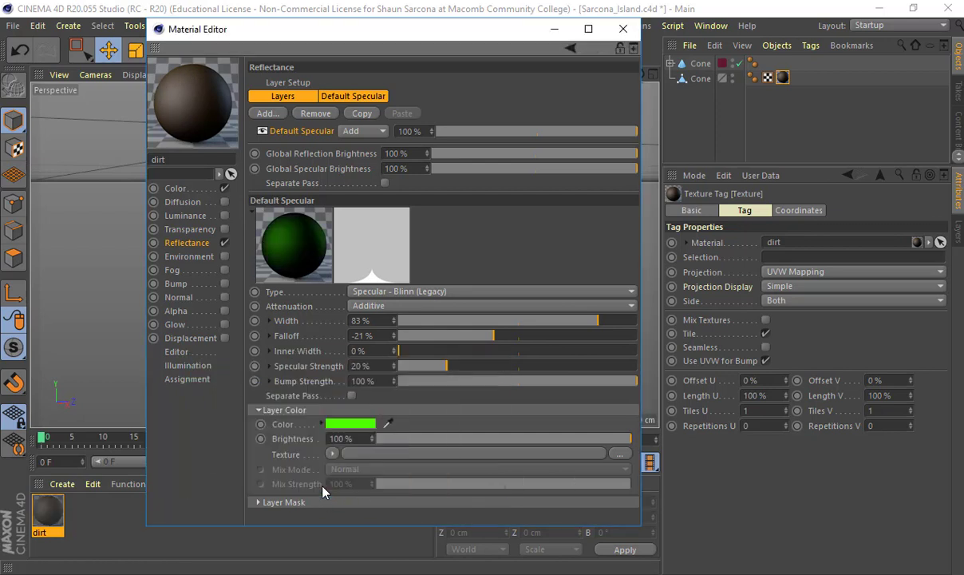
left_click(354, 423)
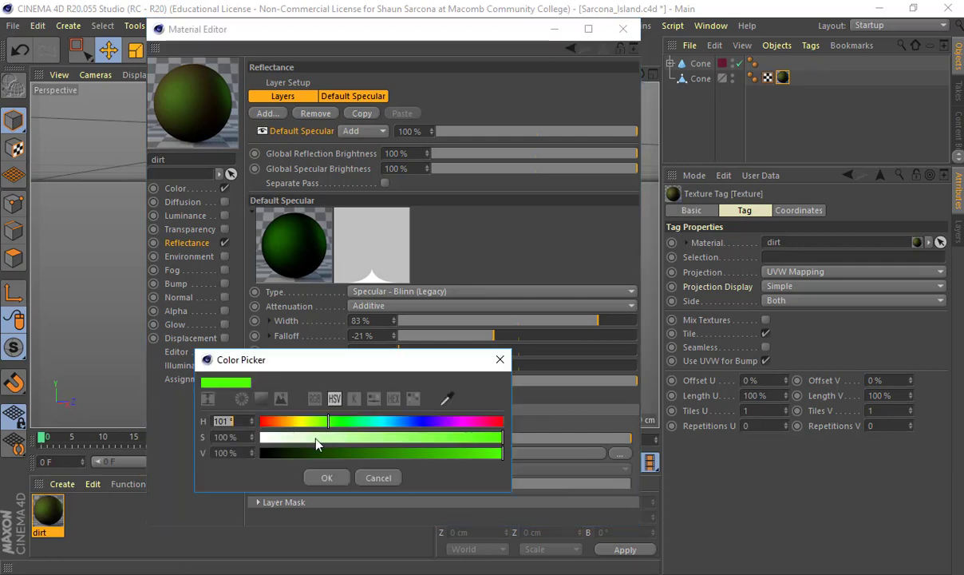
left_click_drag(316, 440, 254, 444)
left_click(332, 478)
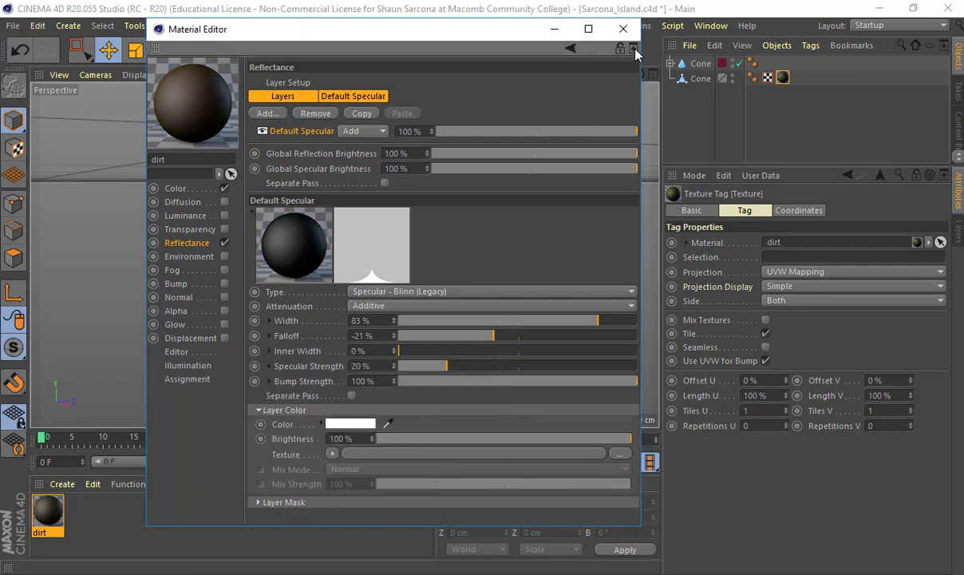
Close the Material Editor and examine the brown cone's rim and top from slightly above.
left_click(624, 29)
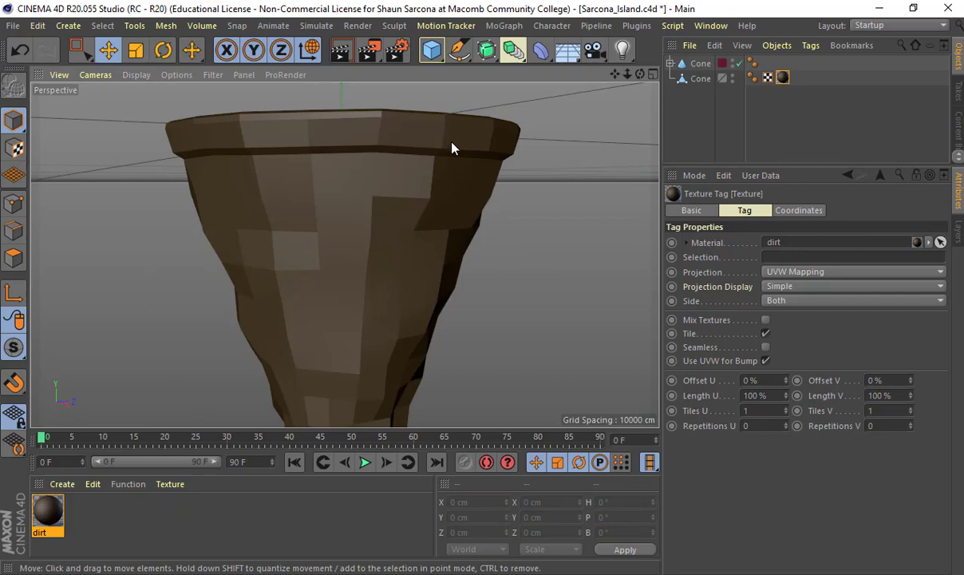
middle_click_drag(452, 144, 487, 242, "alt")
left_click_drag(487, 242, 497, 270, "alt")
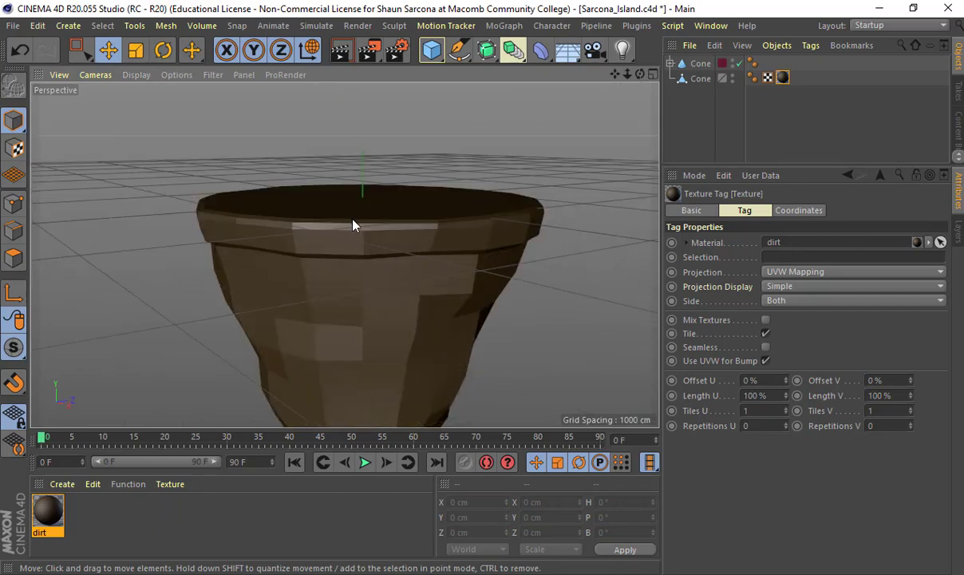
Duplicate the dirt material and rename the copy grass.
left_click(354, 225)
left_click_drag(342, 218, 342, 209, "alt")
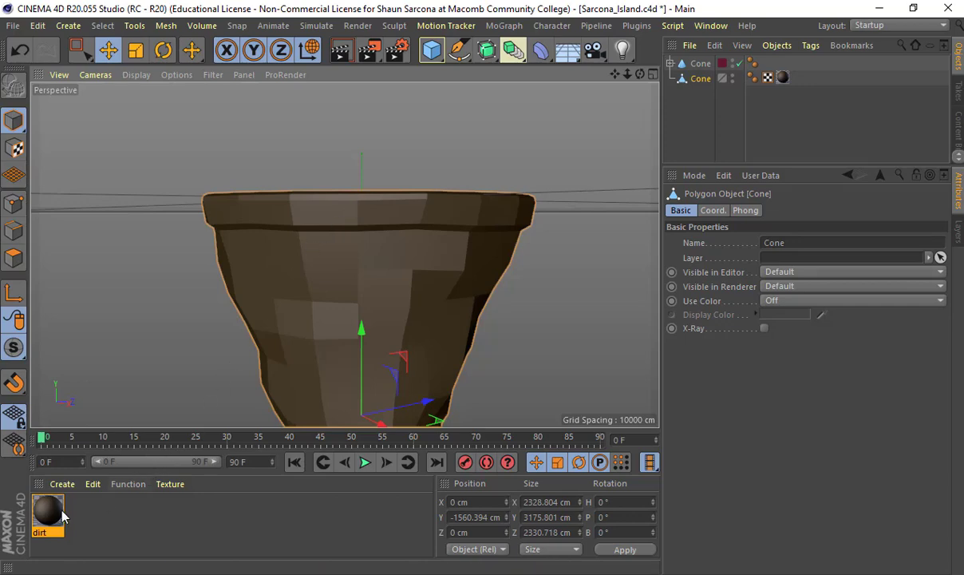
left_click_drag(48, 511, 95, 515, "ctrl")
double_click(88, 512)
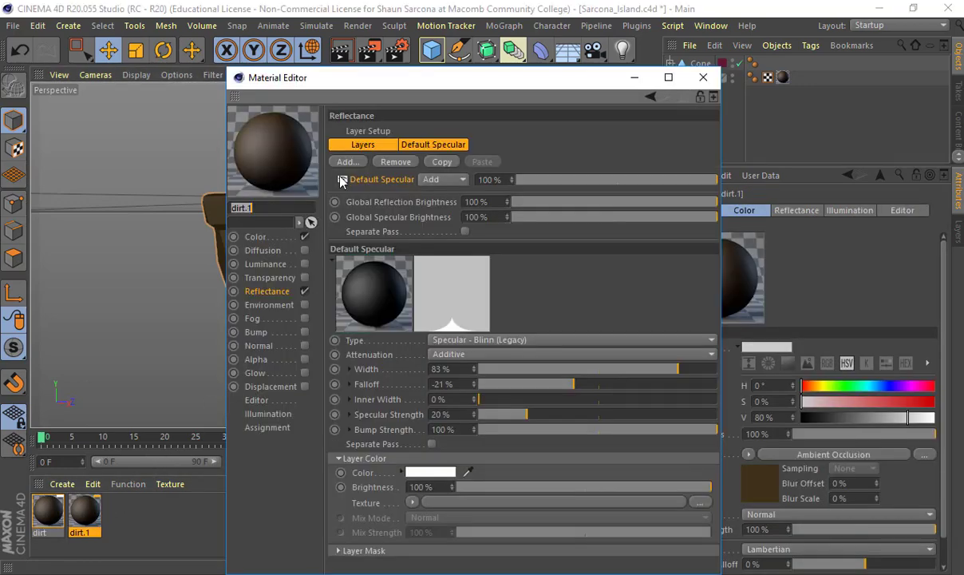
double_click(240, 208)
type("grass")
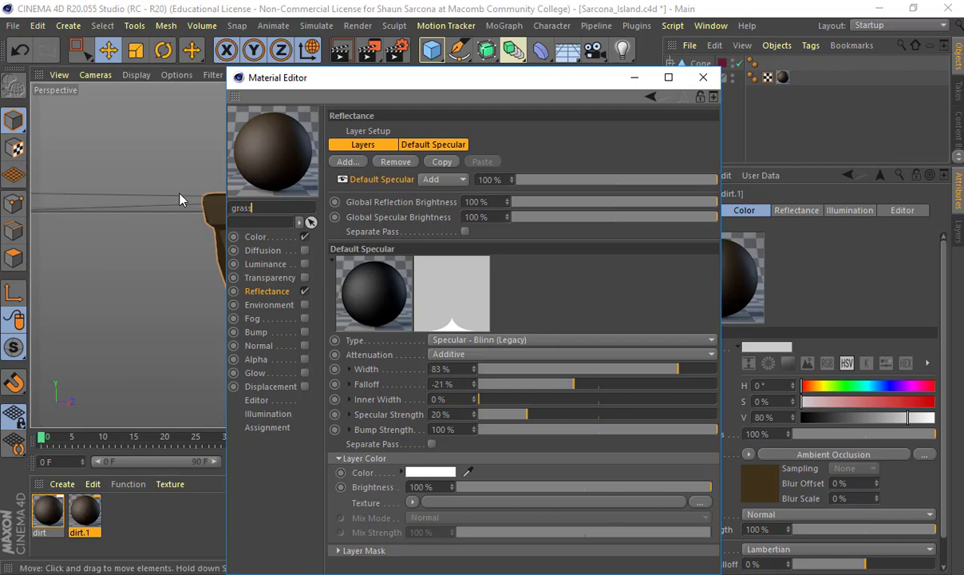
key("Return")
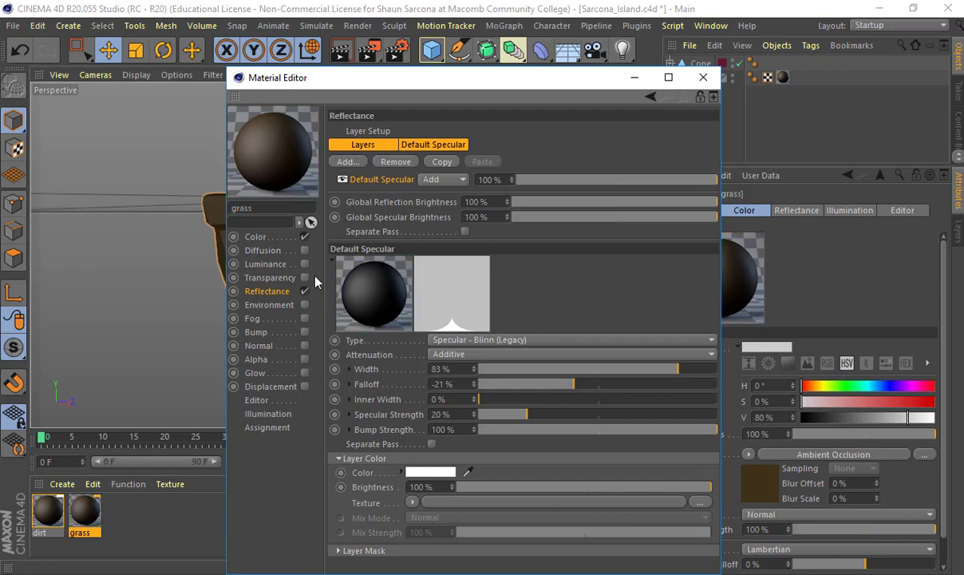
Turn off Reflectance on the grass material and recolor its Ambient Occlusion gradient's brown end knot to green with H 112°, S 86% and V 35%.
left_click(304, 291)
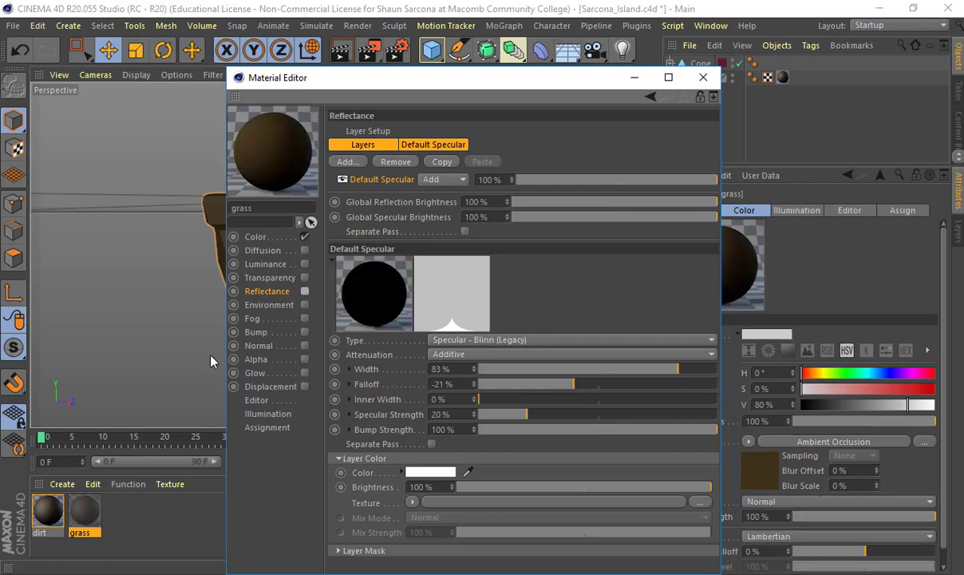
left_click(279, 239)
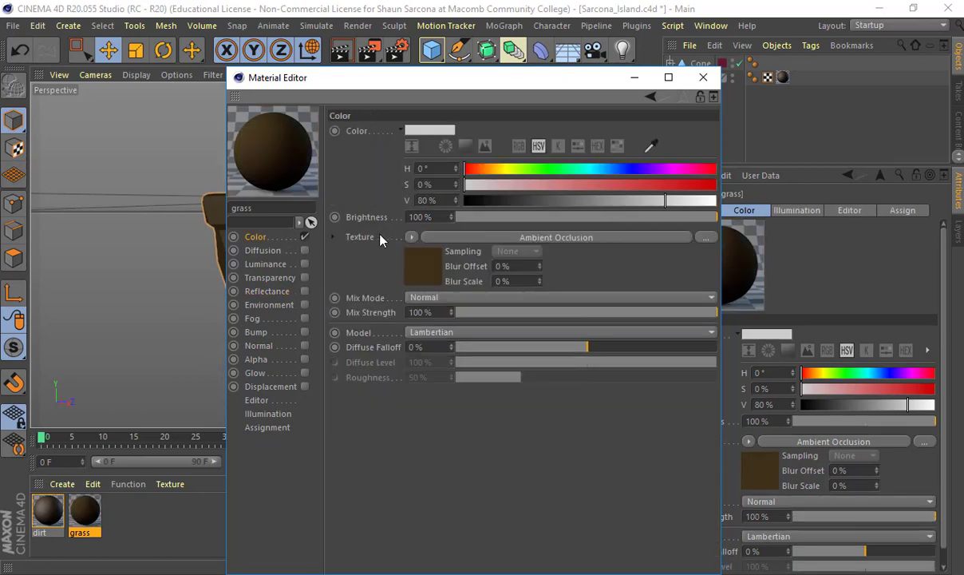
left_click(527, 237)
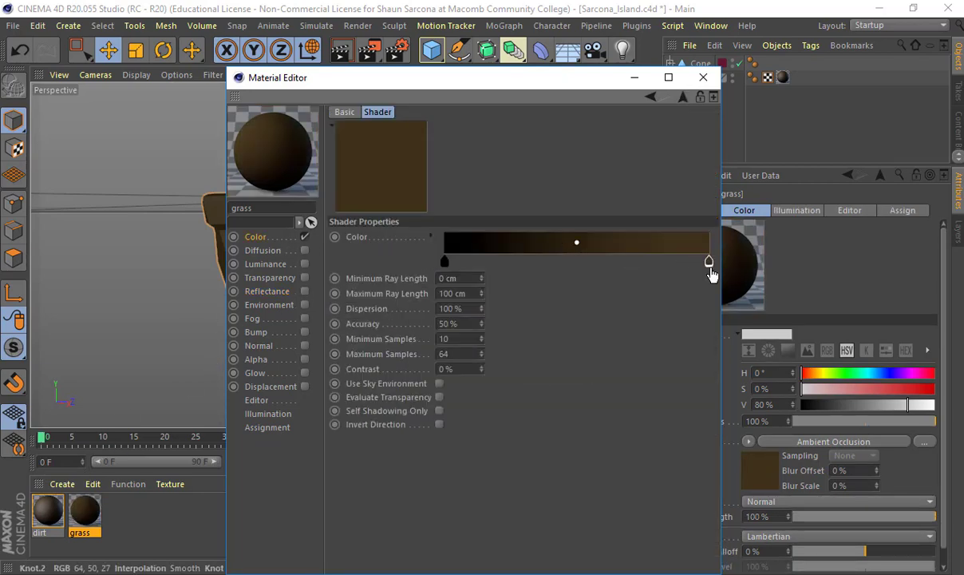
double_click(710, 263)
left_click(692, 283)
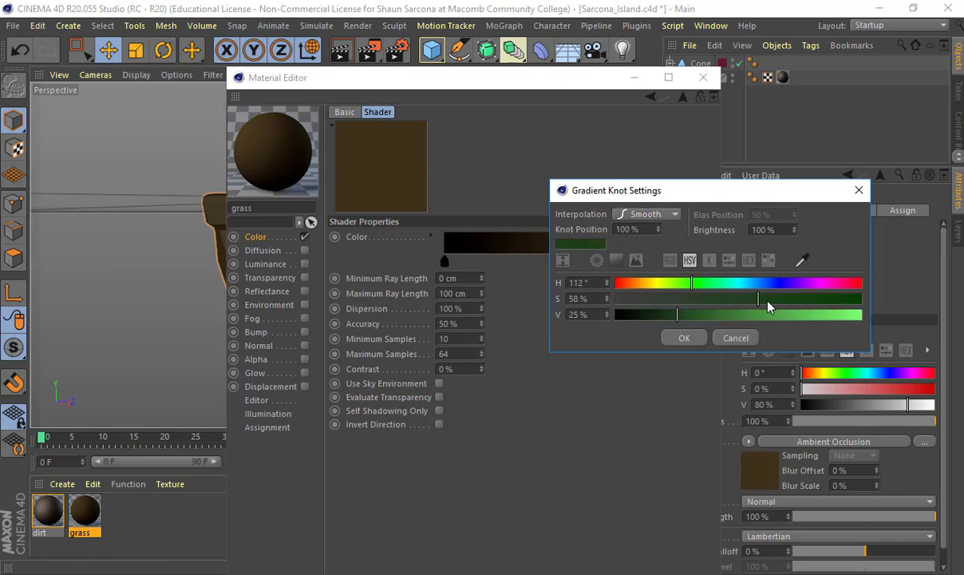
left_click(827, 299)
left_click_drag(724, 314, 706, 315)
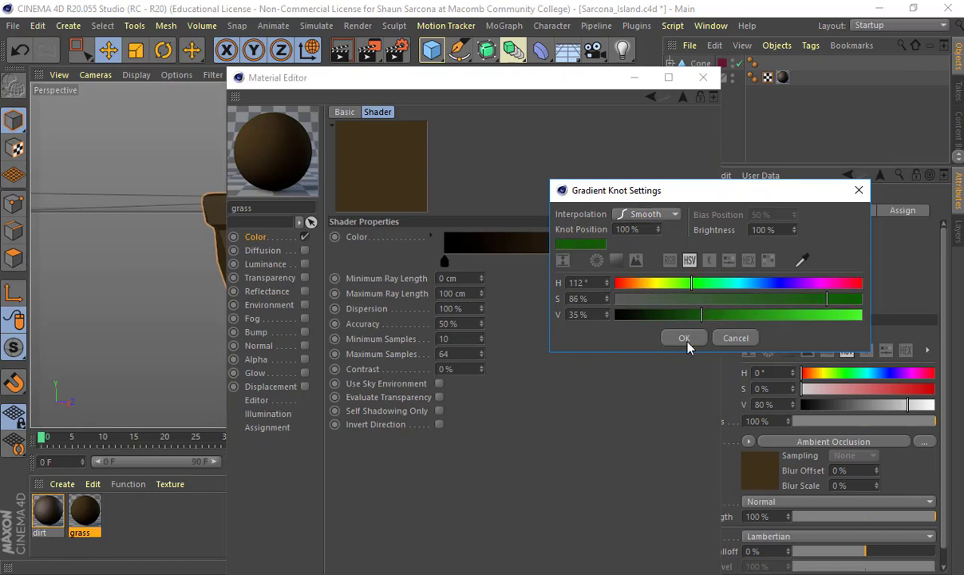
left_click(684, 338)
left_click(704, 77)
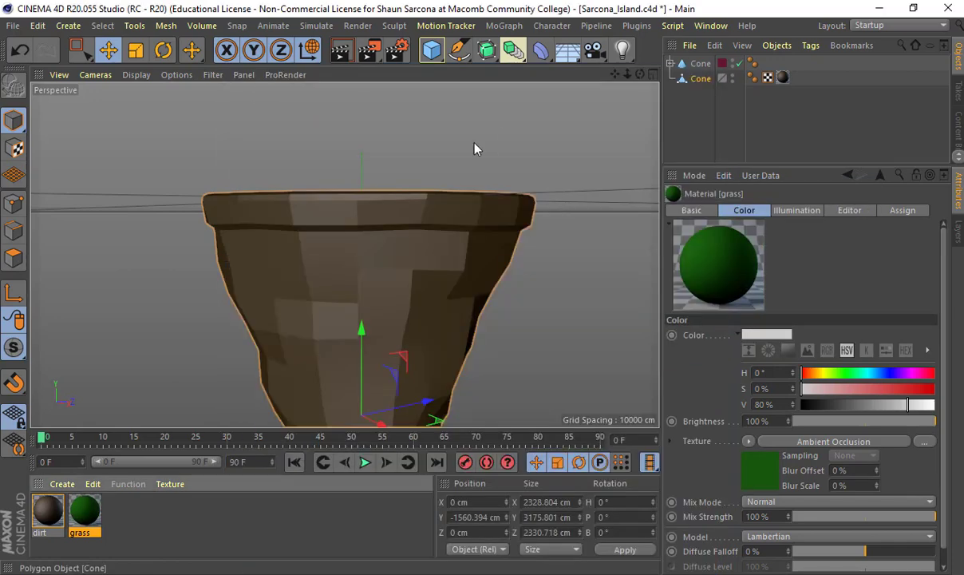
Switch the brown cone to polygon editing and select the small center cap on its top surface.
left_click(14, 255)
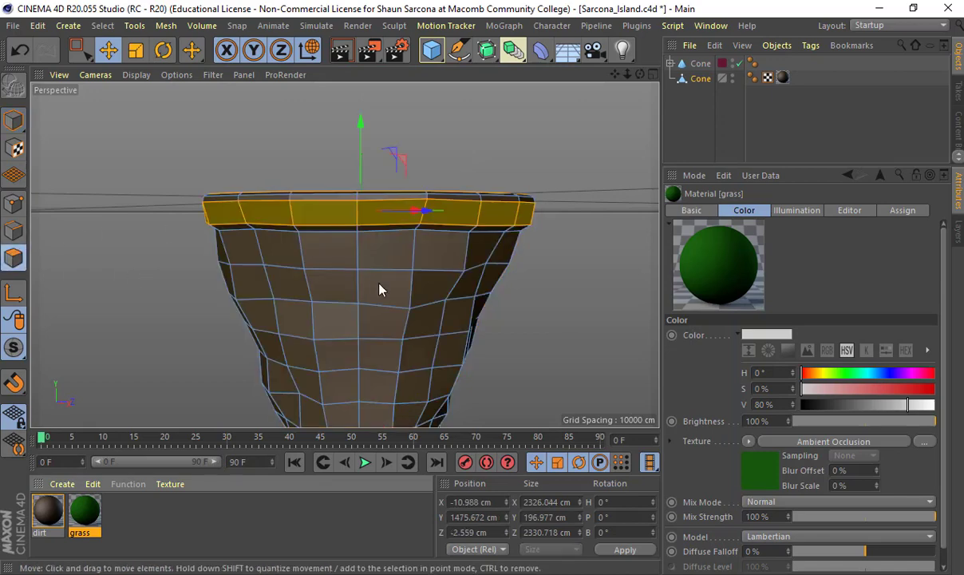
left_click_drag(333, 266, 369, 214, "alt")
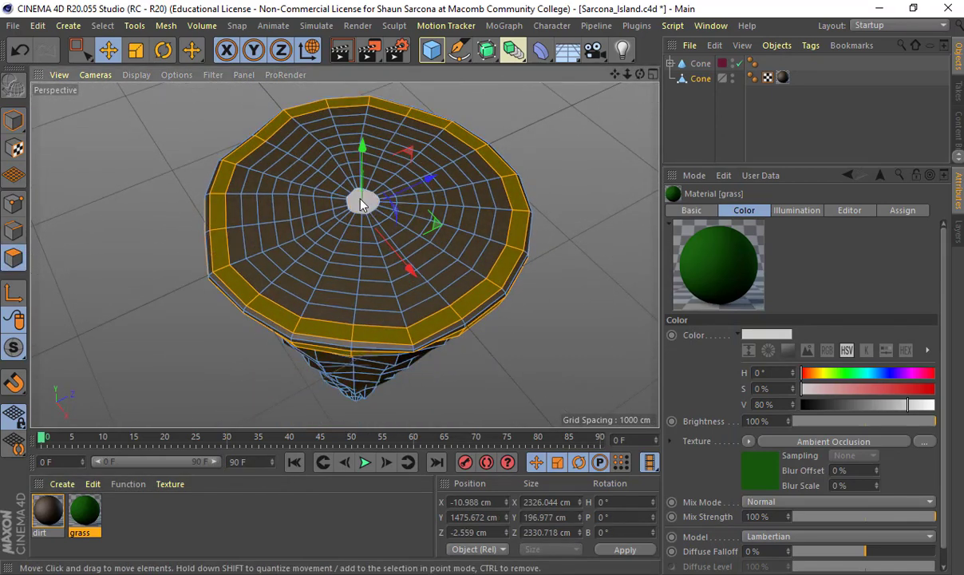
left_click(364, 202)
left_click_drag(567, 144, 572, 96, "alt")
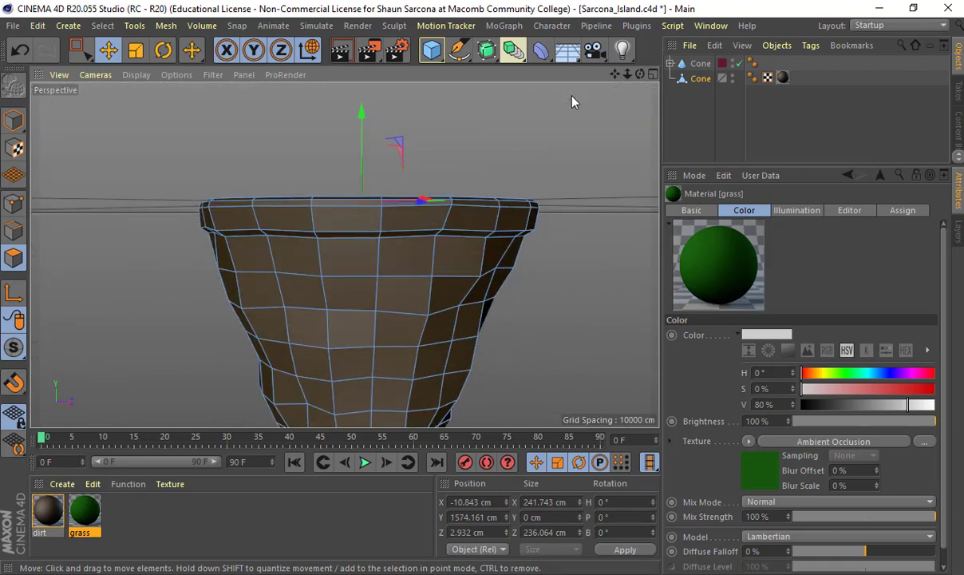
scroll(323, 162, "up", 3)
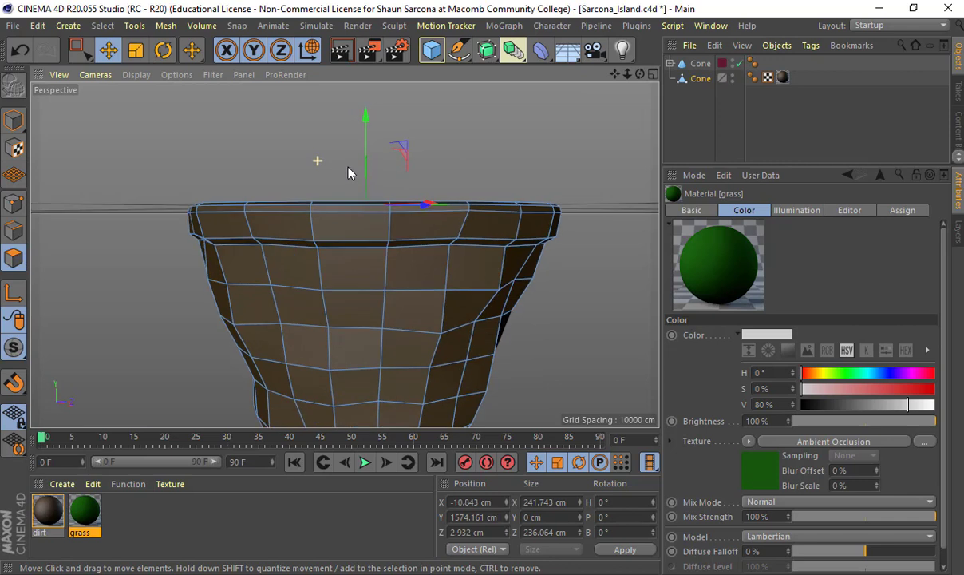
Try selecting the cone's bevel and top polygons one by one, and clear the selection.
left_click(349, 221)
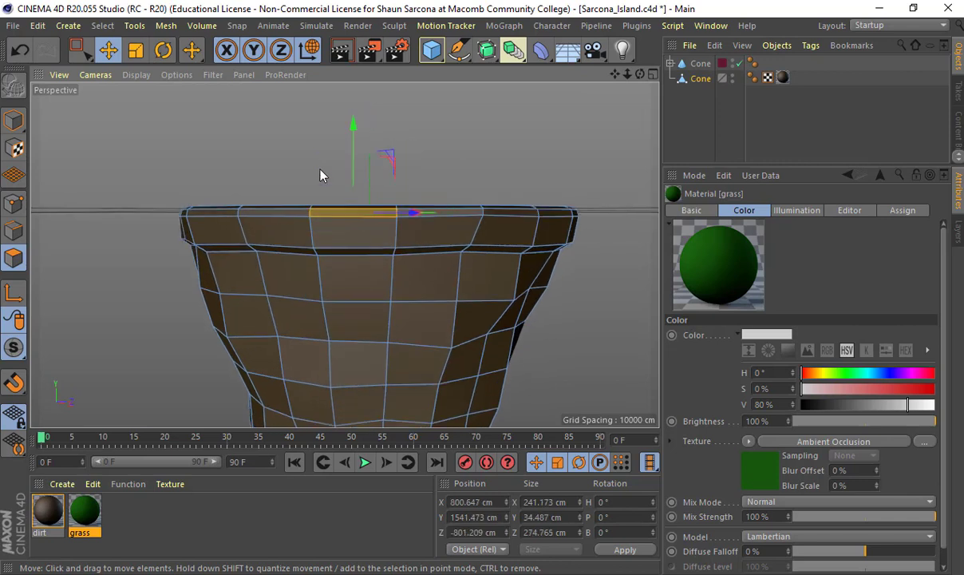
left_click_drag(319, 194, 262, 241, "alt")
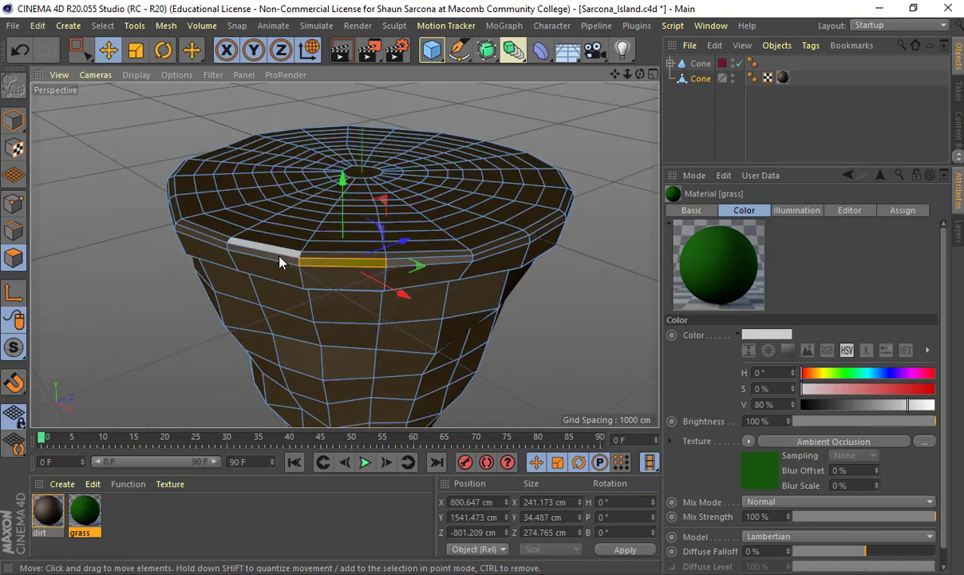
left_click(277, 260, "shift")
left_click(279, 242, "shift")
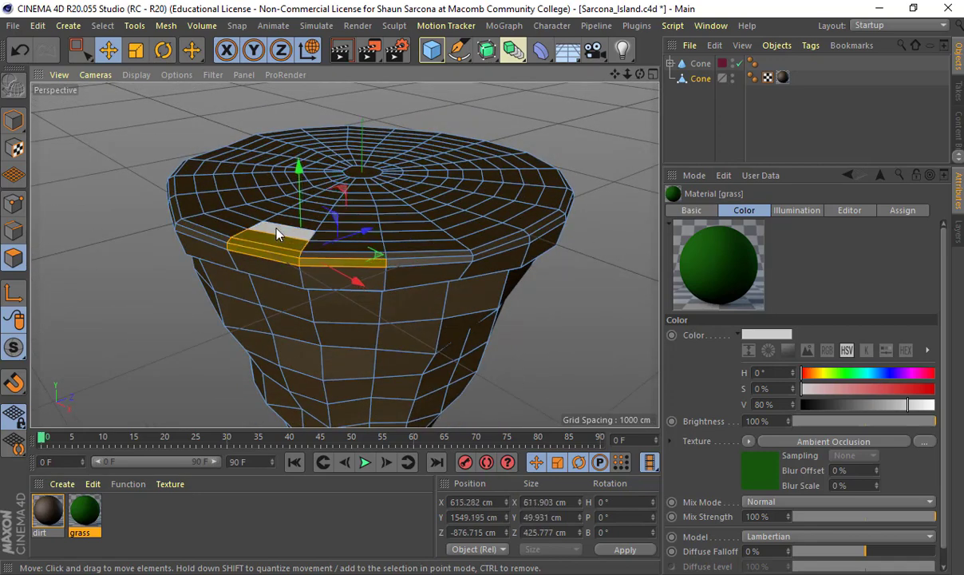
left_click(278, 218, "shift")
left_click(258, 209, "shift")
left_click(241, 213, "shift")
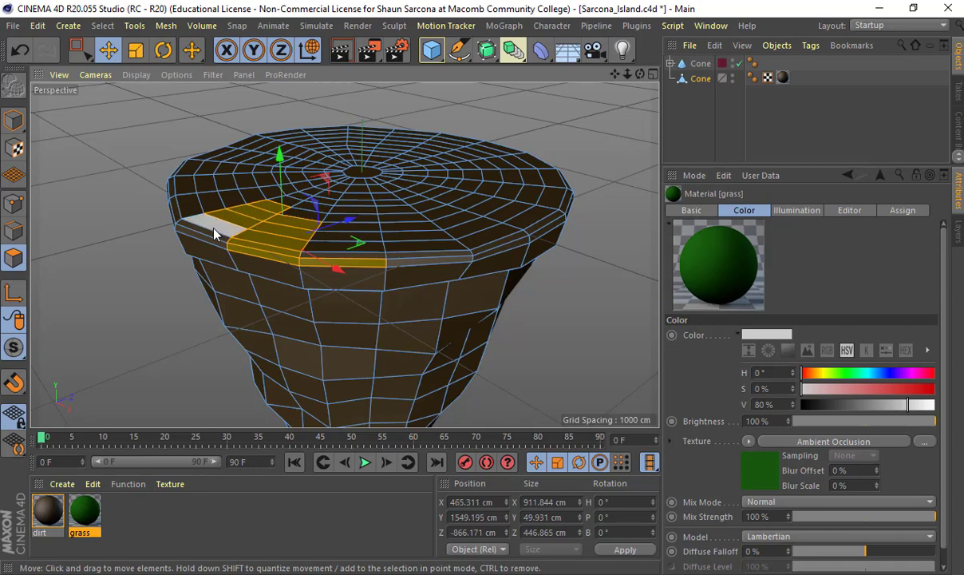
left_click(214, 226, "shift")
left_click(210, 230, "shift")
left_click(122, 181)
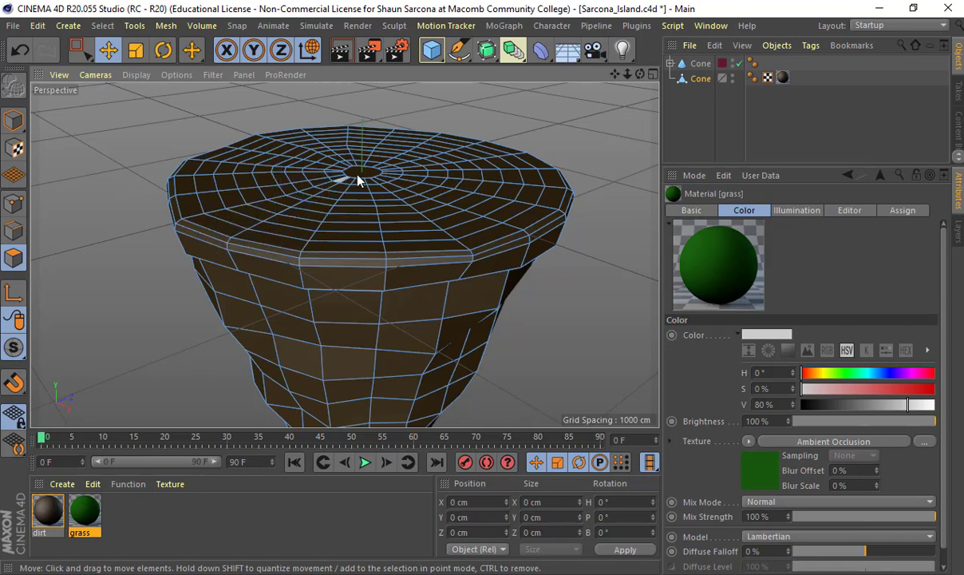
Select the top's center cap and grow the selection outward until it covers the whole top and the narrow bevel around its rim.
left_click(359, 178)
left_click_drag(279, 183, 297, 244, "alt")
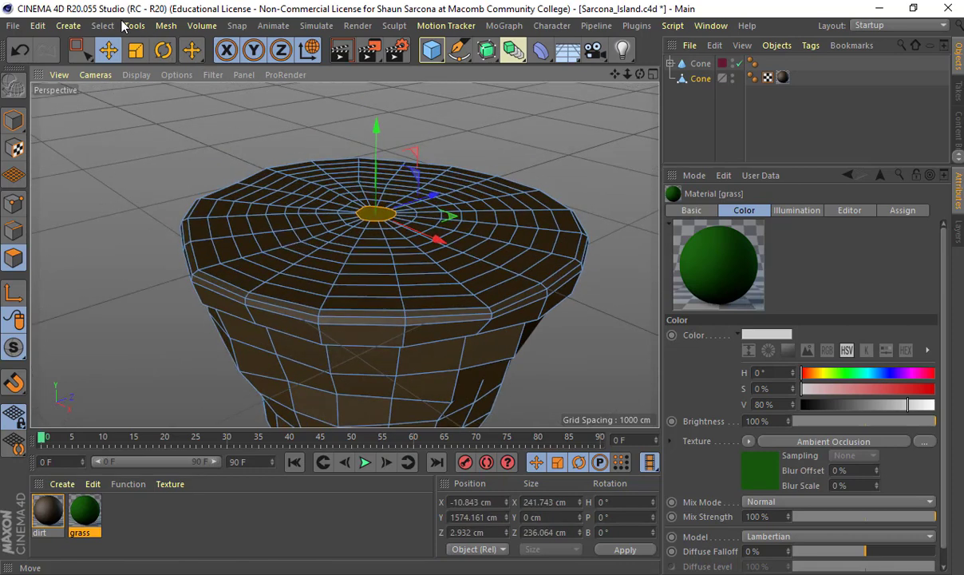
left_click(104, 26)
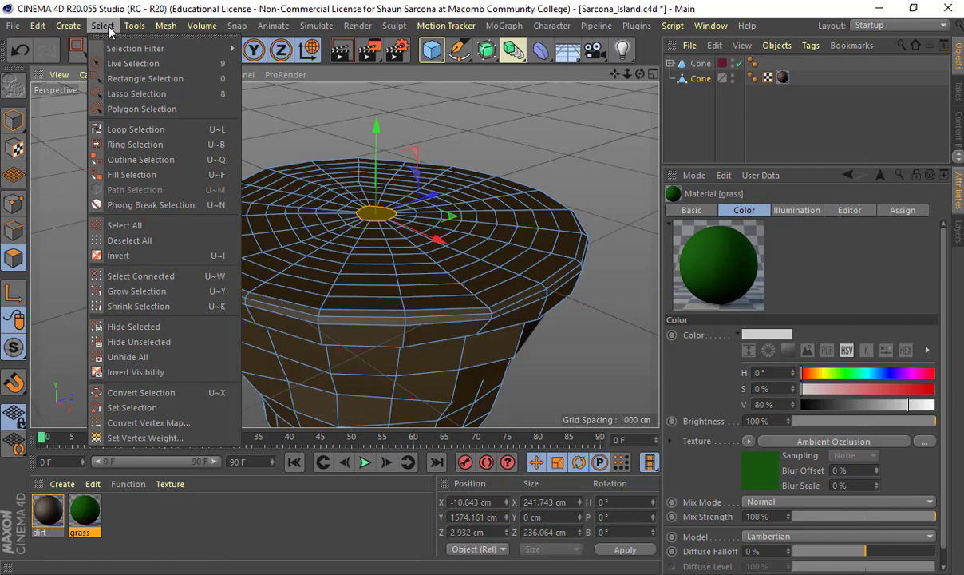
left_click(215, 293)
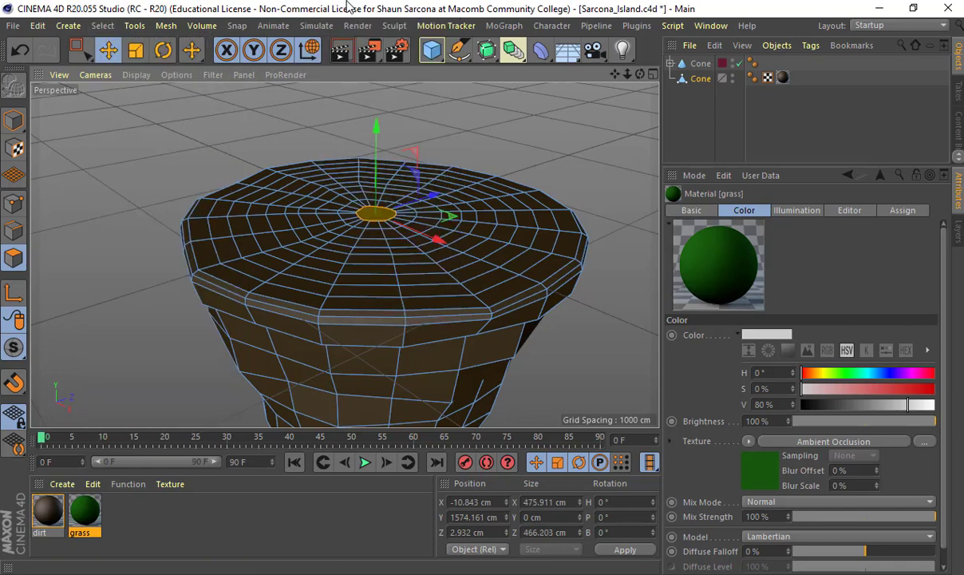
key("u")
key("y")
key("u")
key("y")
key("u")
key("y")
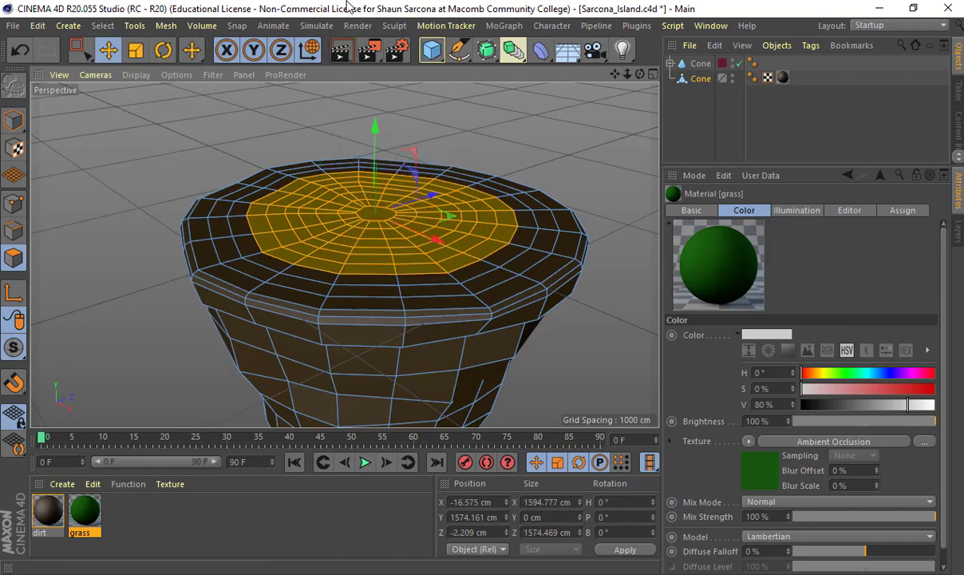
key("u")
key("y")
key("u")
key("y")
key("u")
key("y")
key("u")
key("y")
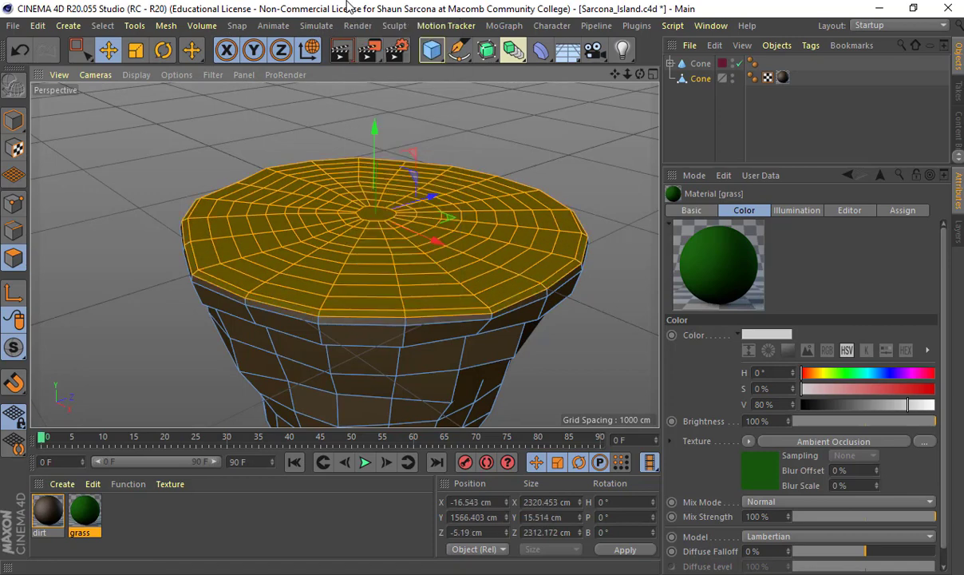
key("u")
key("y")
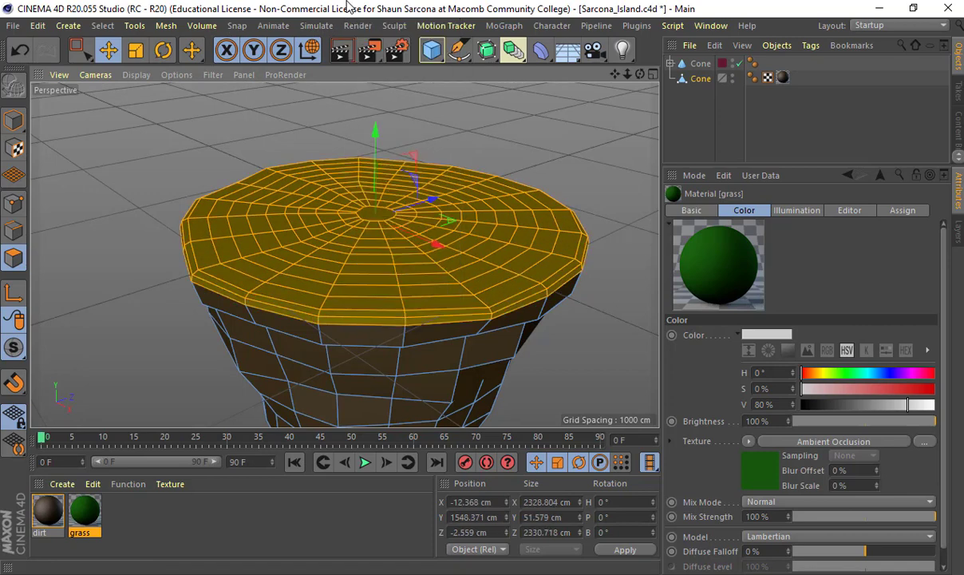
Apply the grass material to the selected top and bevel polygons, and deselect them.
left_click_drag(334, 86, 353, 205, "alt")
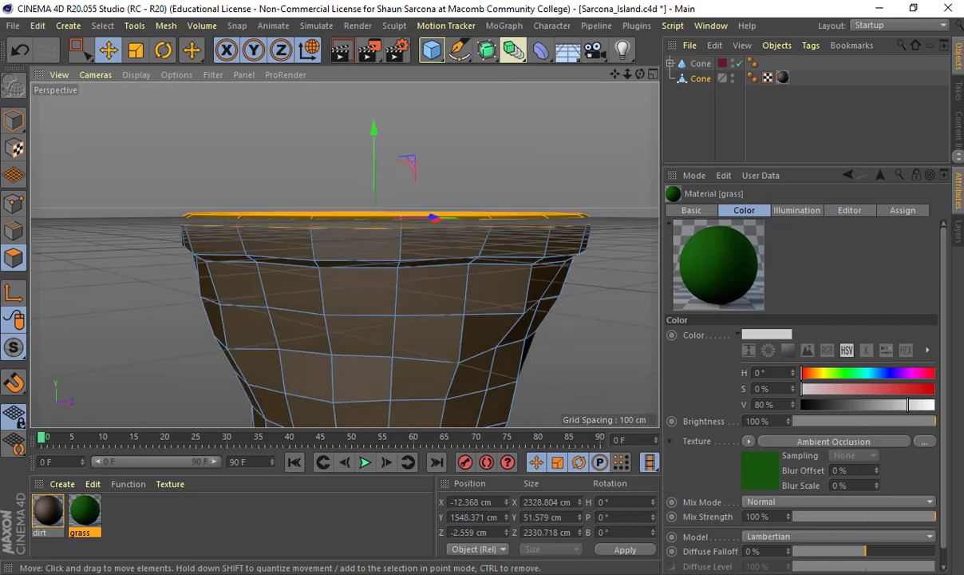
left_click_drag(372, 155, 207, 111, "alt")
left_click(102, 26)
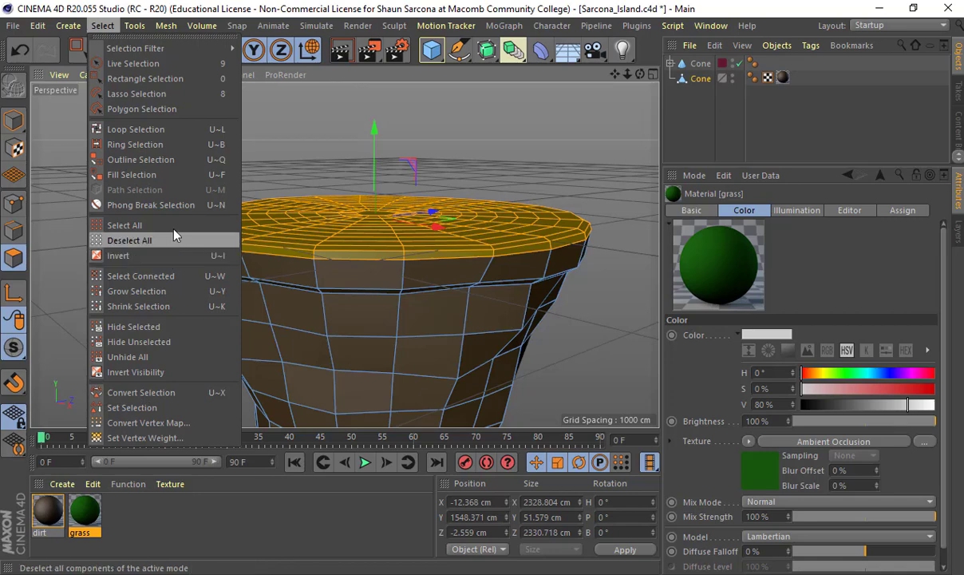
left_click(537, 205)
mouse_move(508, 205)
left_mouse_down("alt")
mouse_move(512, 244)
mouse_move(518, 209)
left_mouse_up("alt")
left_click_drag(96, 519, 330, 276)
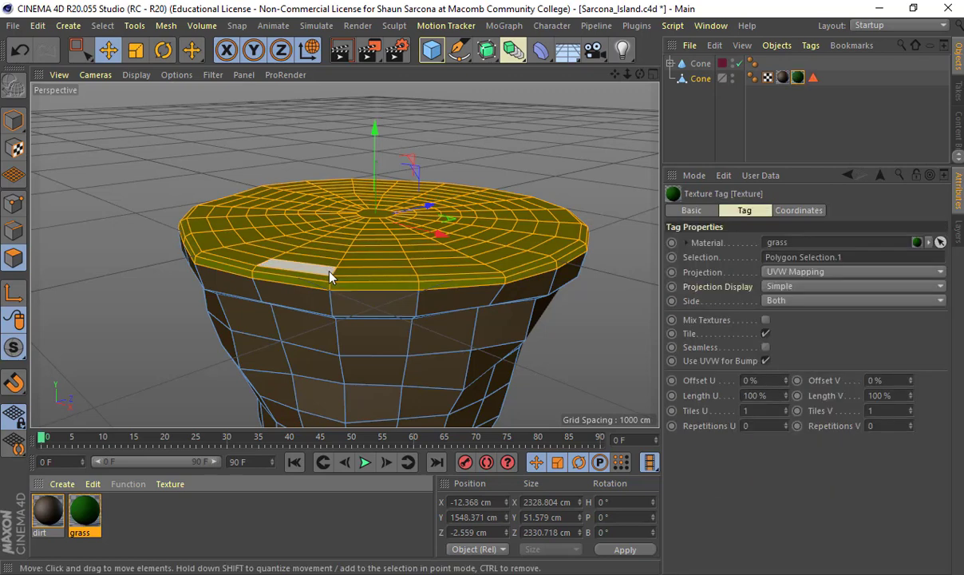
left_click(204, 168)
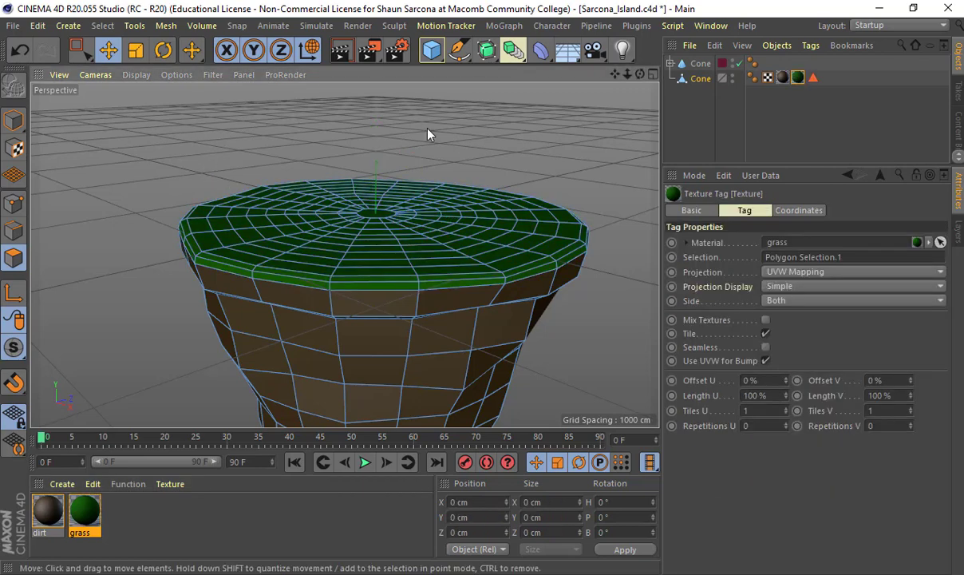
Render the island to the Picture Viewer to check the grass and dirt materials, and return to the scene.
key("shift+r")
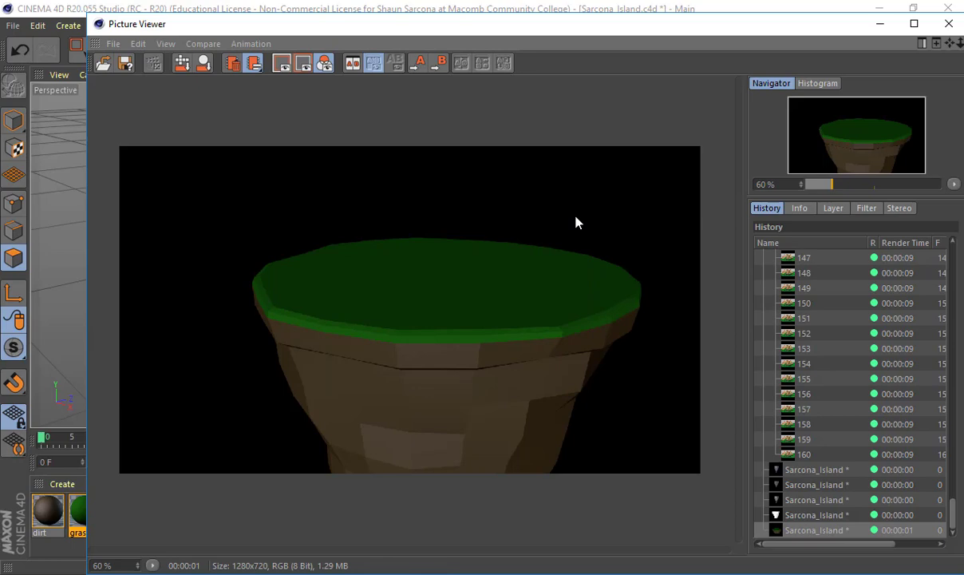
left_click(98, 24)
left_click(36, 131)
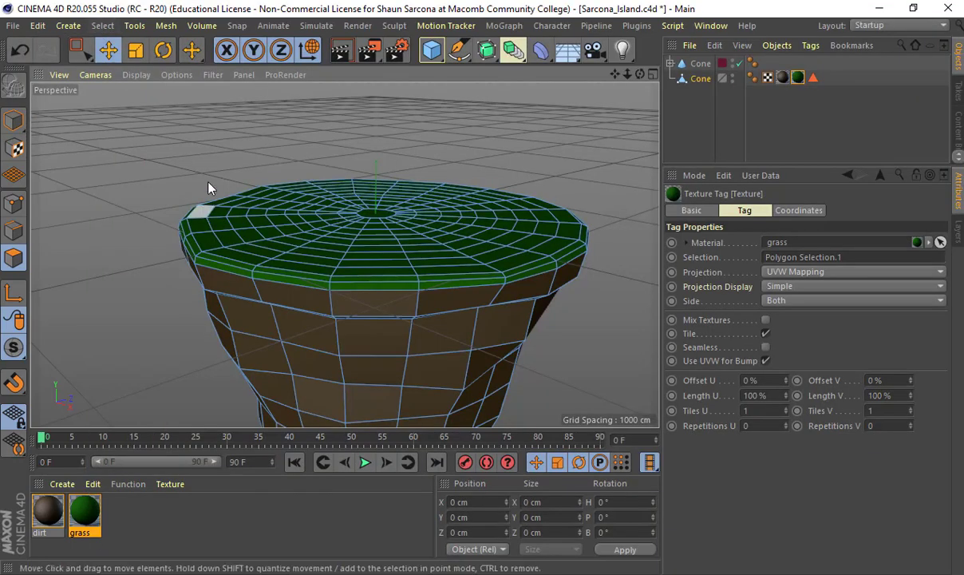
Rename the edited polygon cone to island and the parametric cone to islandOriginal.
double_click(702, 78)
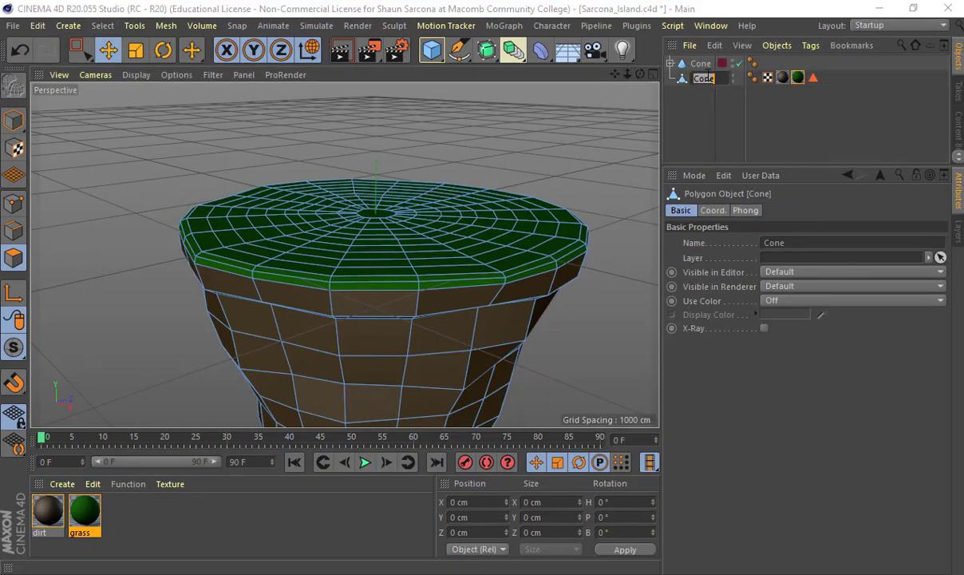
type("island")
key("Return")
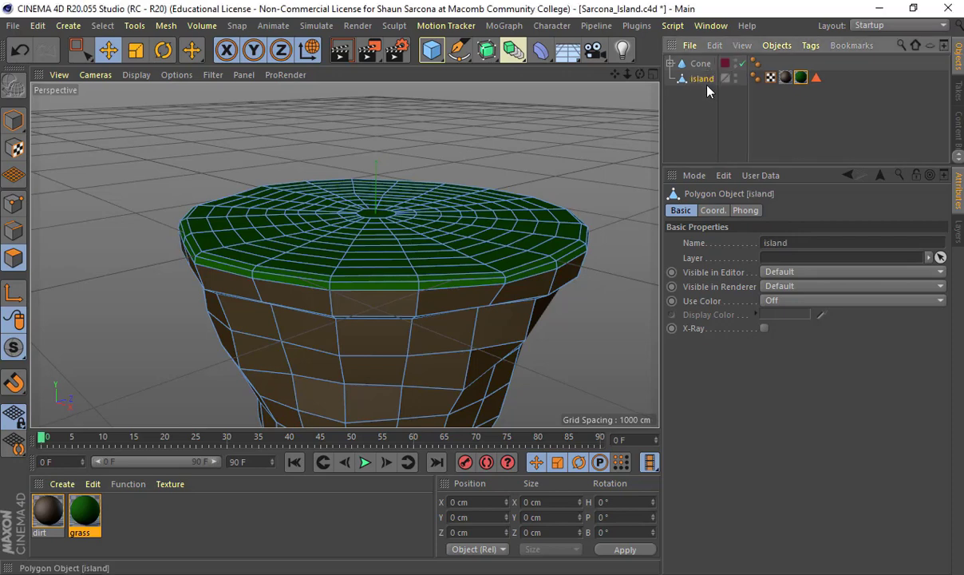
double_click(703, 64)
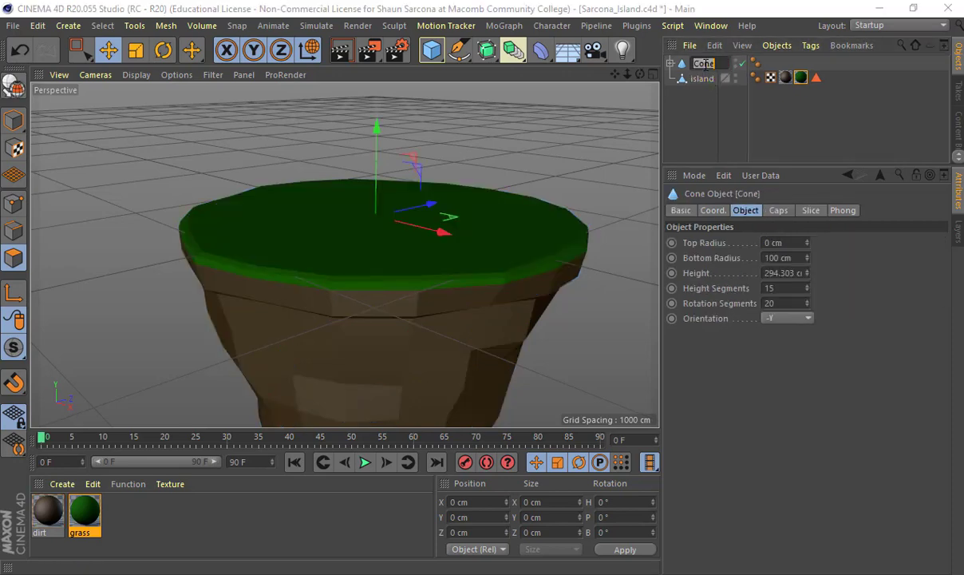
type("islandOriginal")
key("Return")
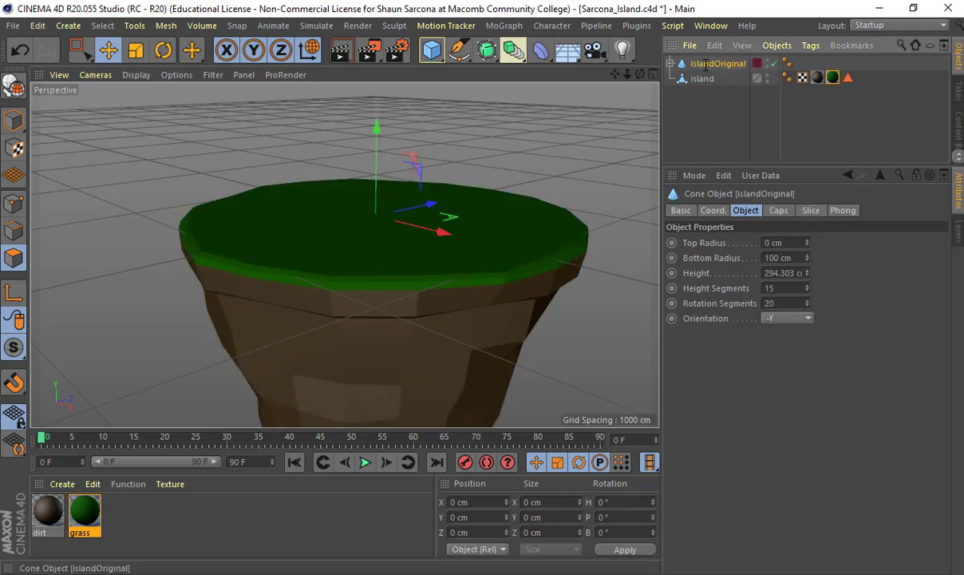
Add a cylinder at the center of the island's top and switch the viewport to shading with mesh lines.
right_click_drag(568, 188, 477, 212, "alt")
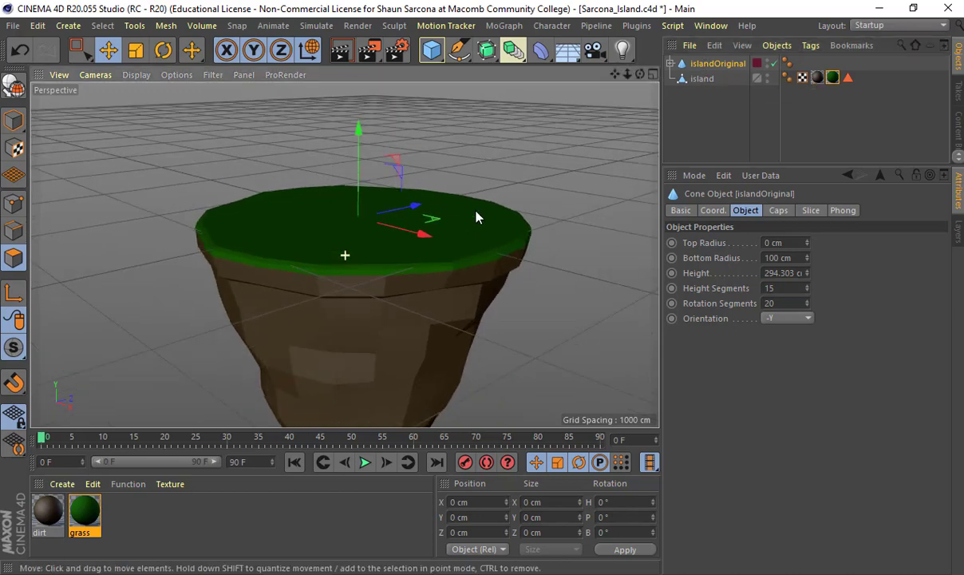
left_click_drag(476, 217, 511, 175, "alt")
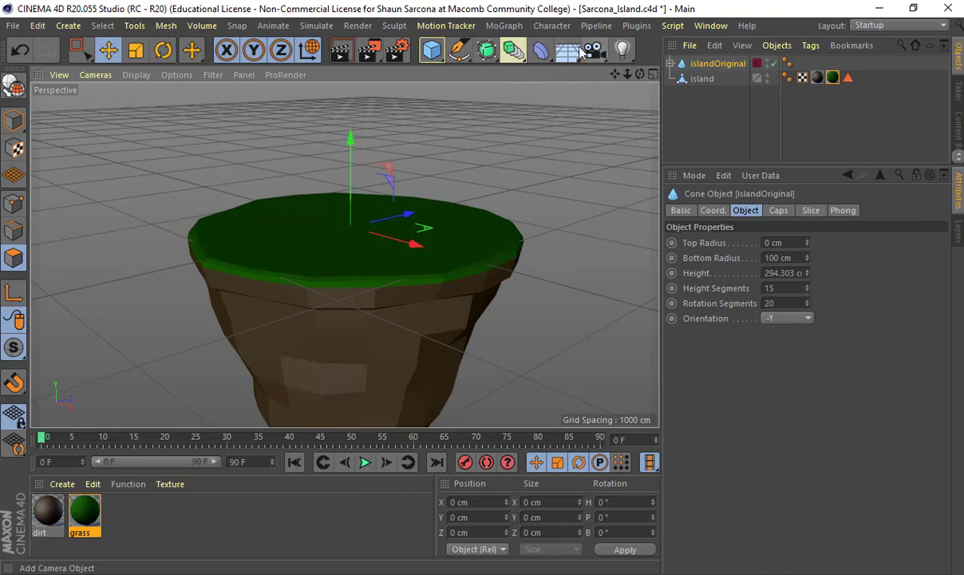
left_click(435, 53)
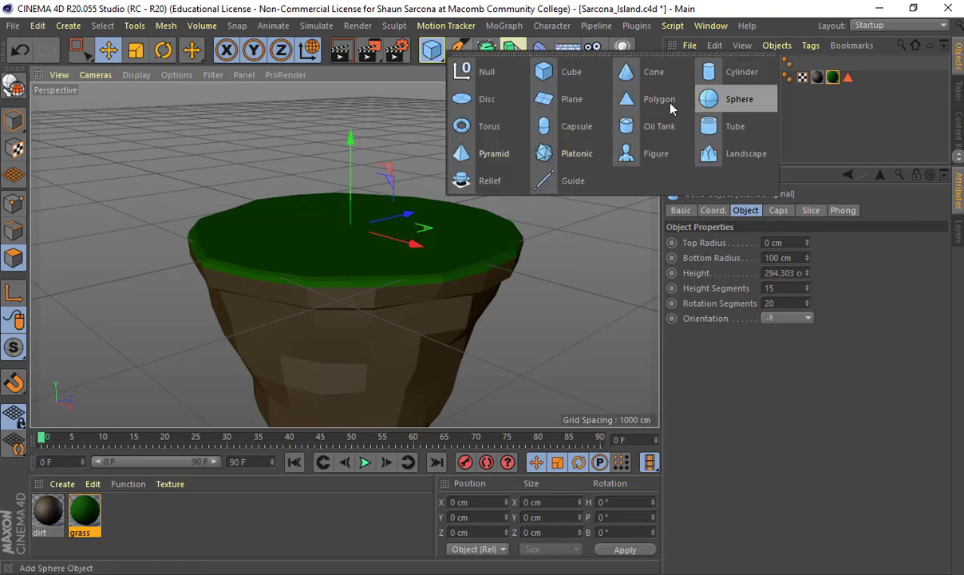
left_click(728, 76)
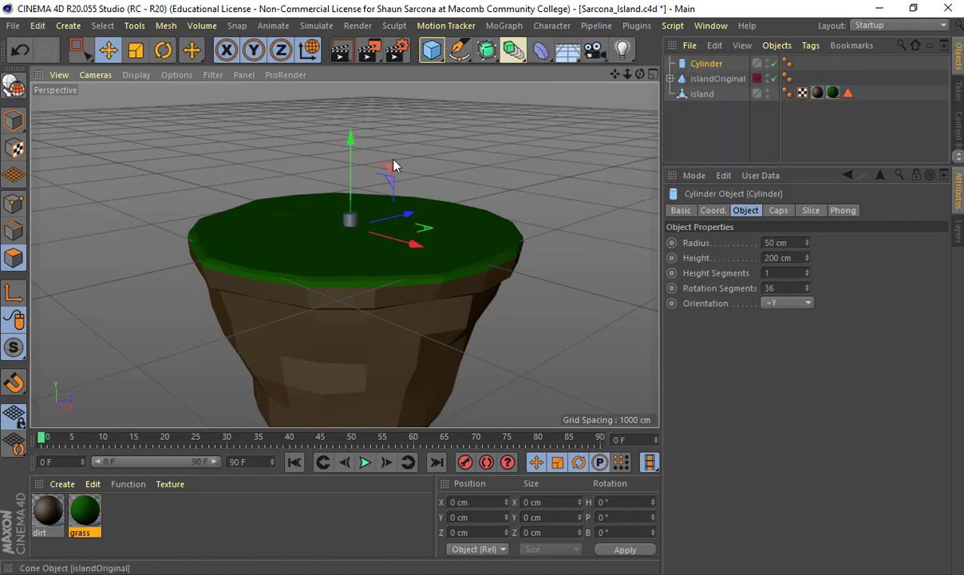
scroll(310, 254, "up", 3)
scroll(355, 259, "up", 5)
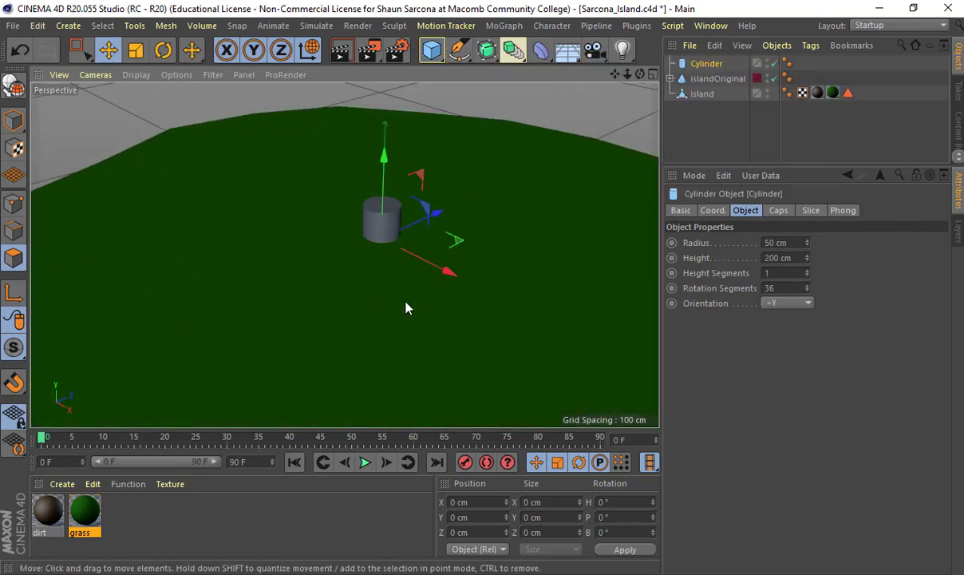
left_click(137, 79)
left_click(147, 111)
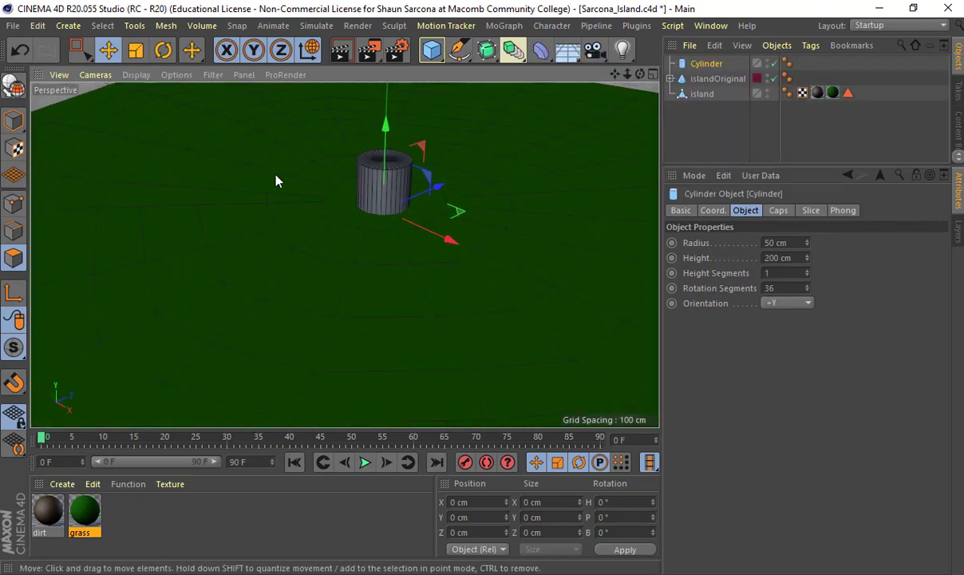
middle_click_drag(276, 180, 293, 265, "alt")
scroll(293, 266, "up", 2)
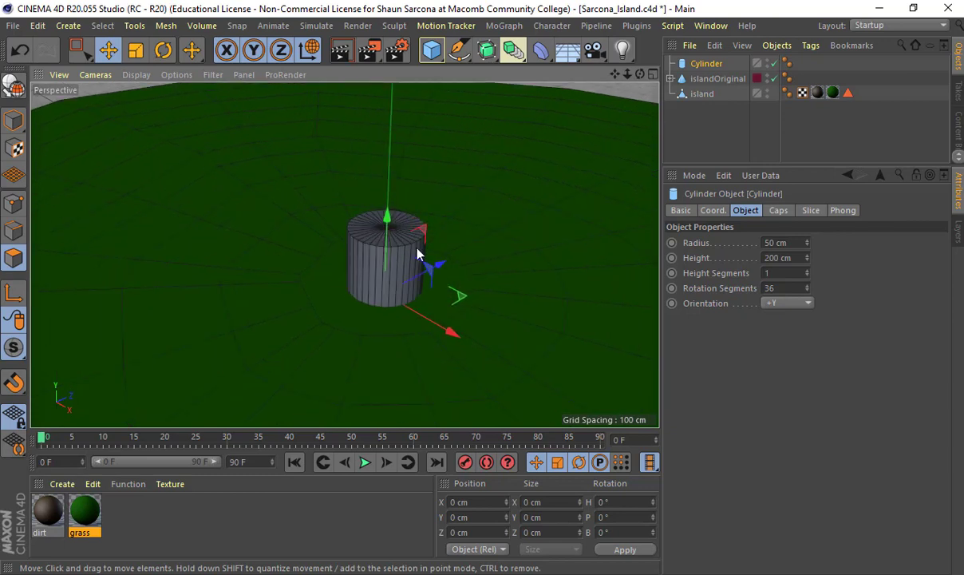
Set the cylinder's rotation segments to 8 and turn off its caps.
left_click(783, 288)
type("8")
key("Return")
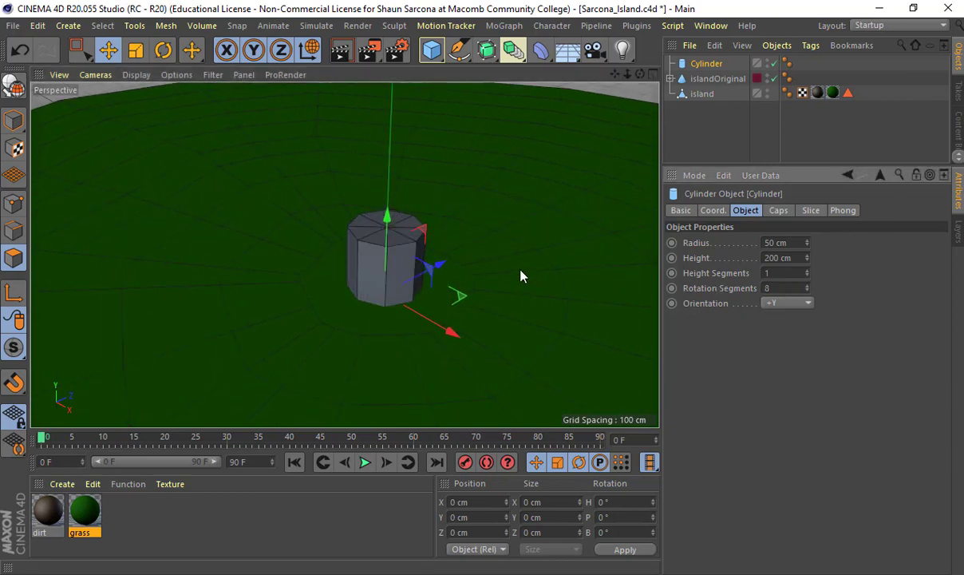
left_click(779, 211)
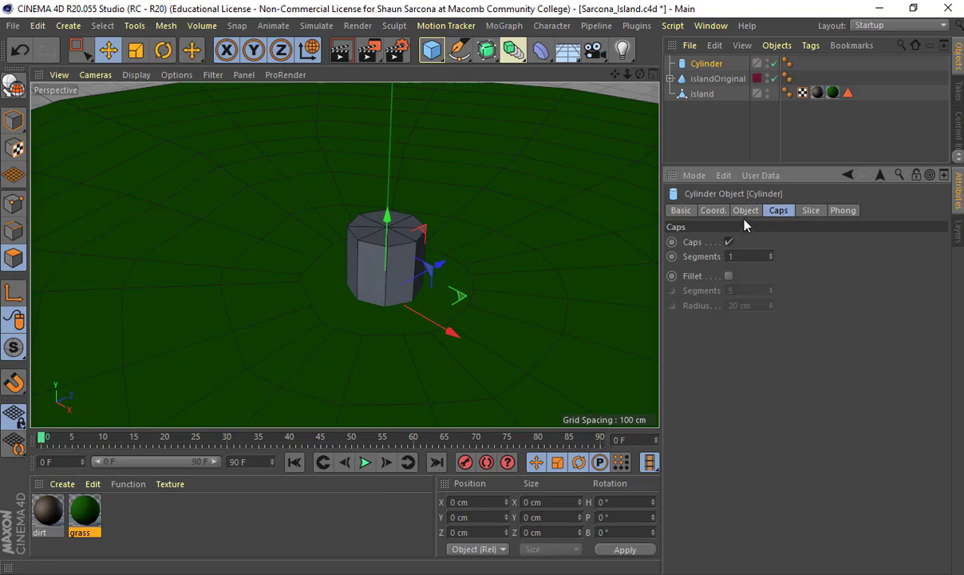
left_click(729, 242)
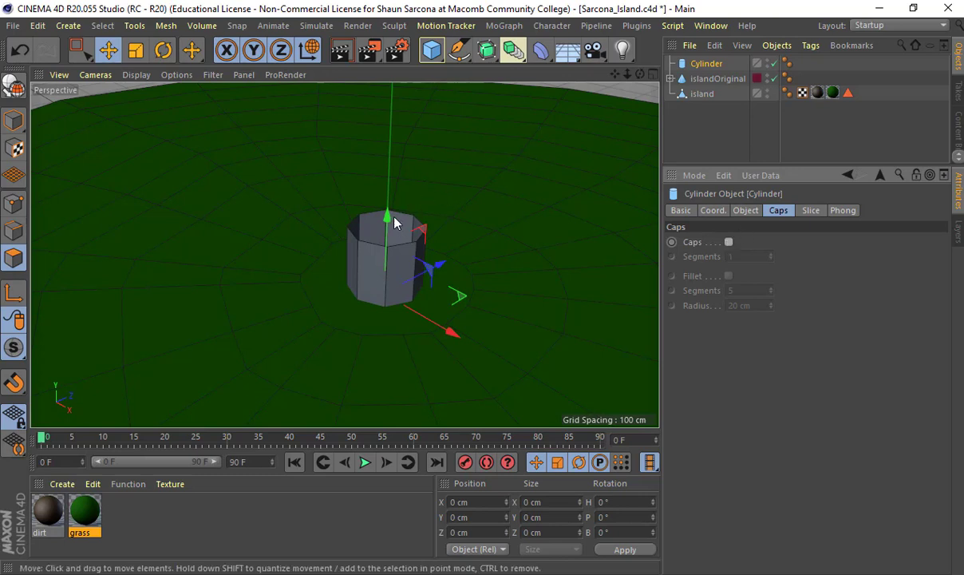
left_click(746, 211)
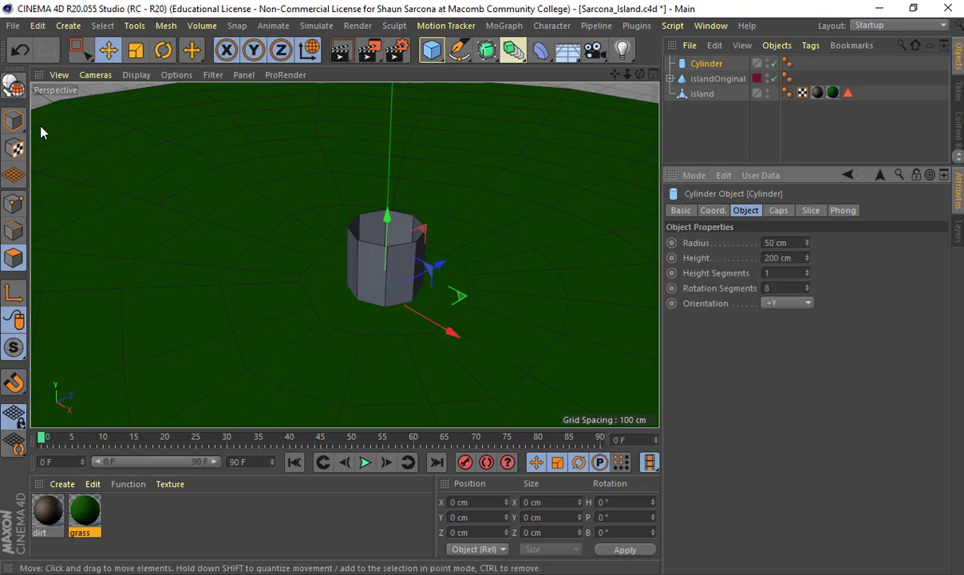
Slim the cylinder into a trunk about 27 cm in radius and 89 cm high, raised to about 59 cm in Y, and deselect it.
left_click(13, 120)
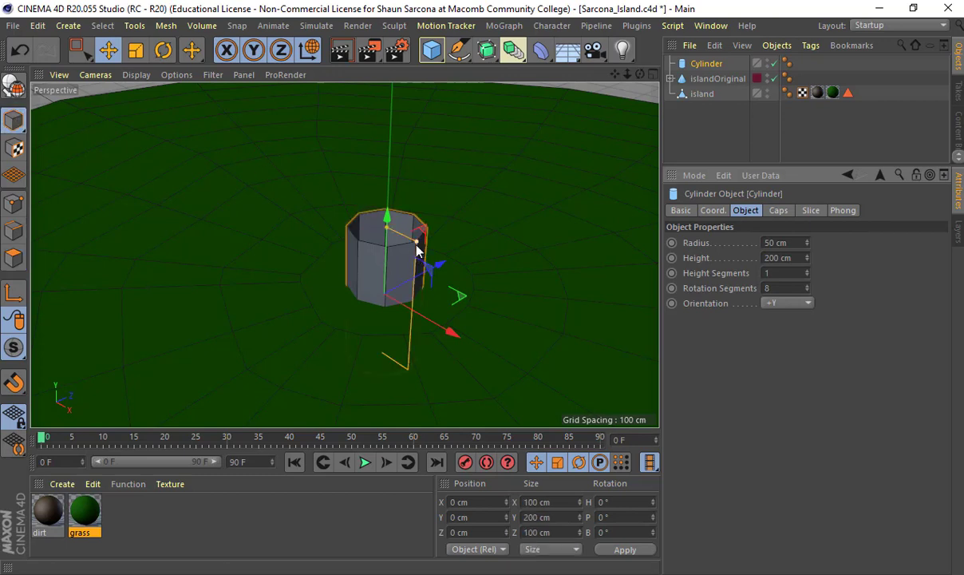
left_click_drag(416, 243, 399, 177)
left_click_drag(404, 226, 403, 227)
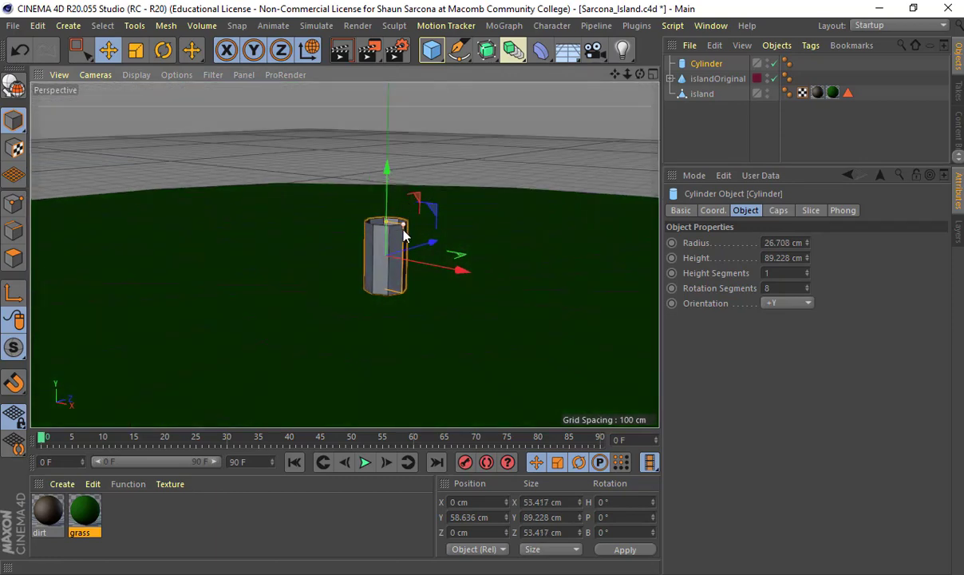
left_click(417, 146)
left_click_drag(447, 181, 434, 262, "alt")
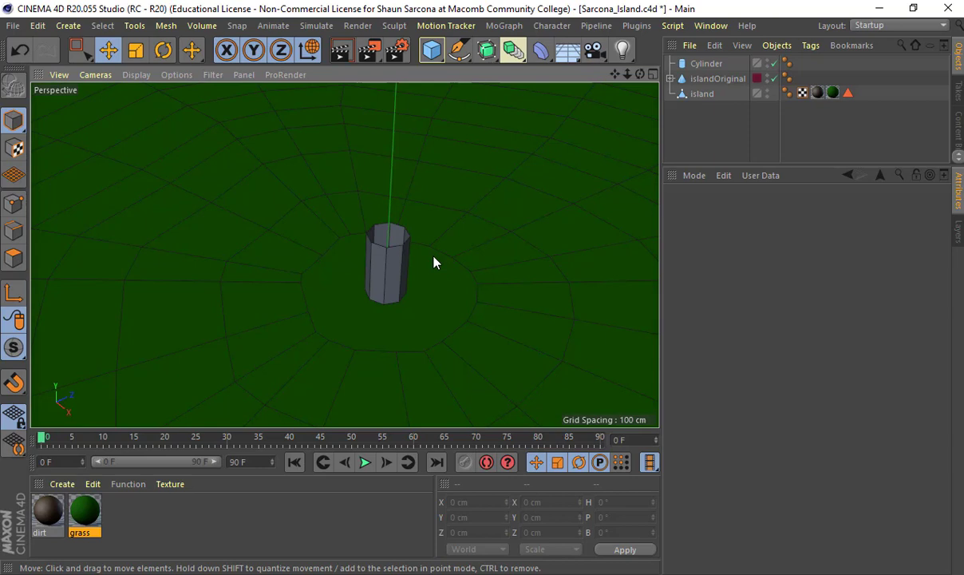
left_click_drag(385, 299, 330, 269, "alt")
right_click_drag(267, 309, 251, 284, "alt")
middle_click_drag(425, 241, 297, 268, "alt")
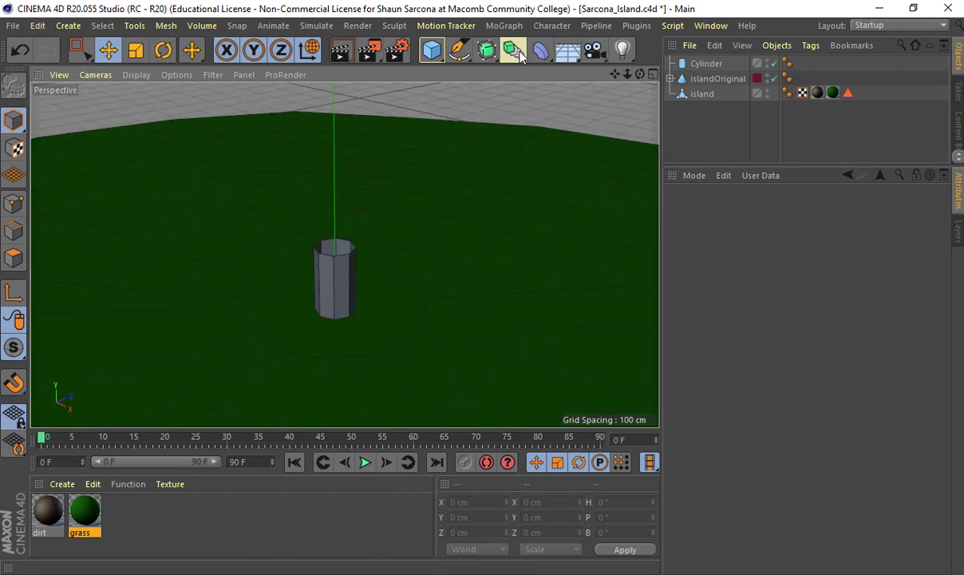
Add a cone raised above the trunk and give it 6 rotation segments and 1 height segment.
left_click(431, 50)
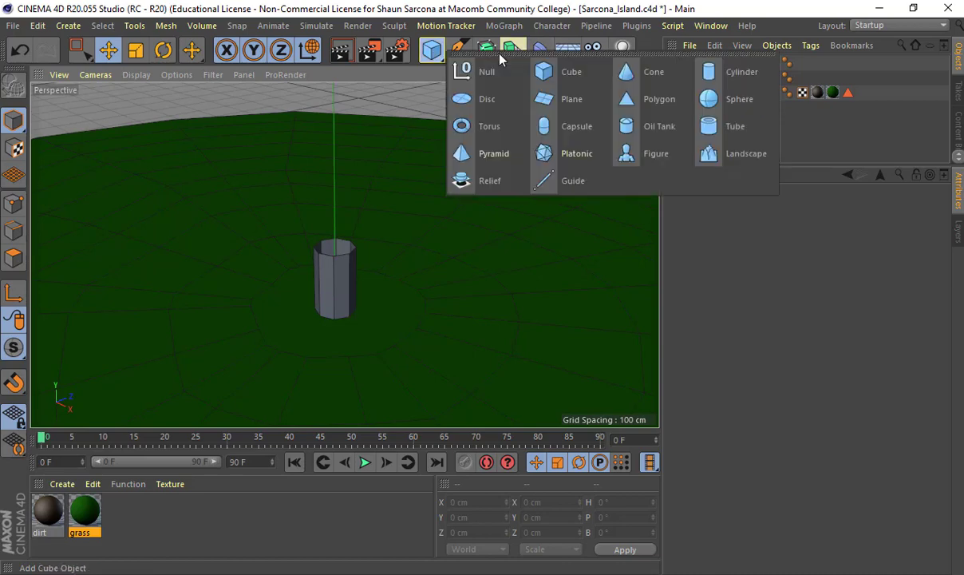
left_click(664, 80)
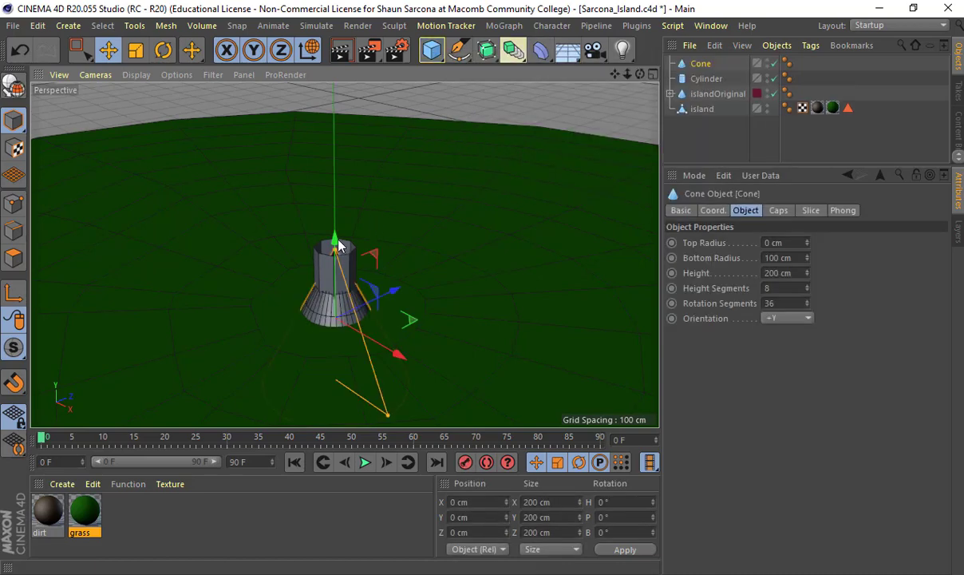
left_click_drag(336, 241, 343, 203)
double_click(771, 304)
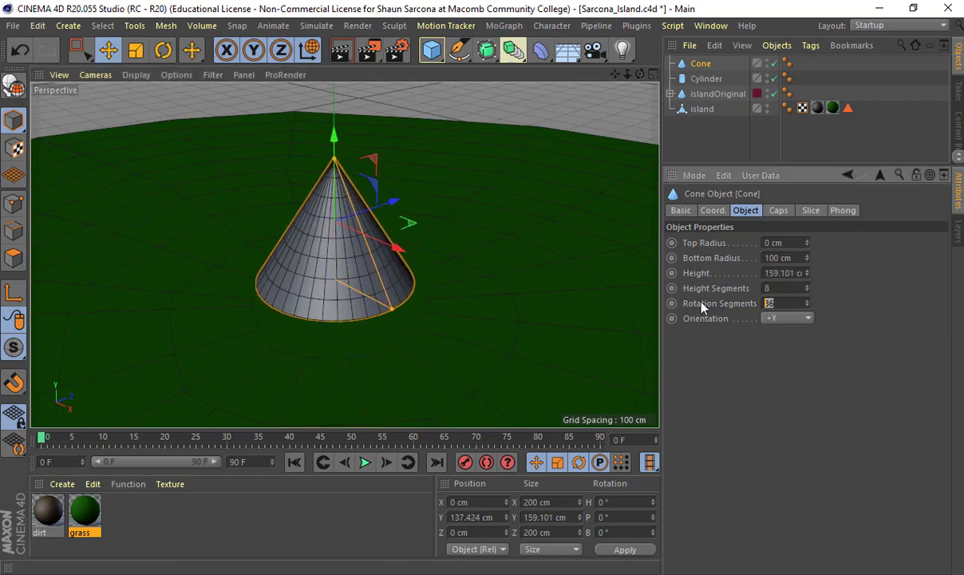
type("6")
key("Return")
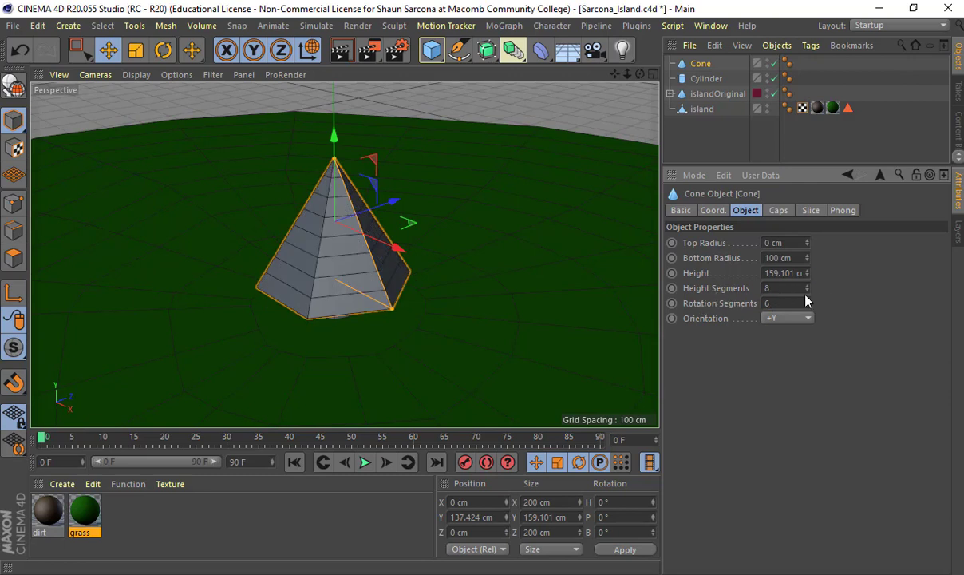
left_click_drag(807, 290, 807, 336)
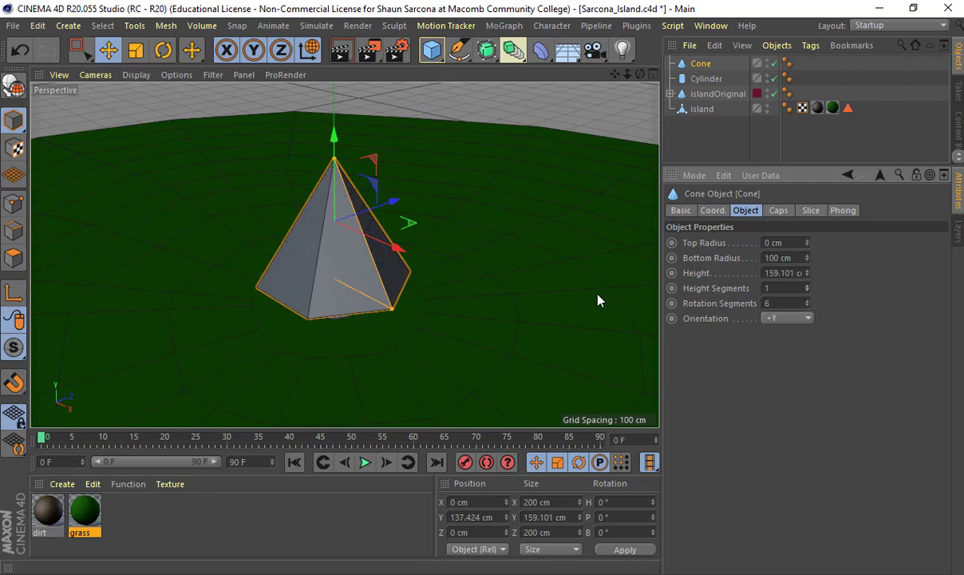
Reshape the cone into a low, wide foliage tier with a bottom radius of about 103 cm, seated around the trunk.
left_click_drag(448, 221, 383, 216, "alt")
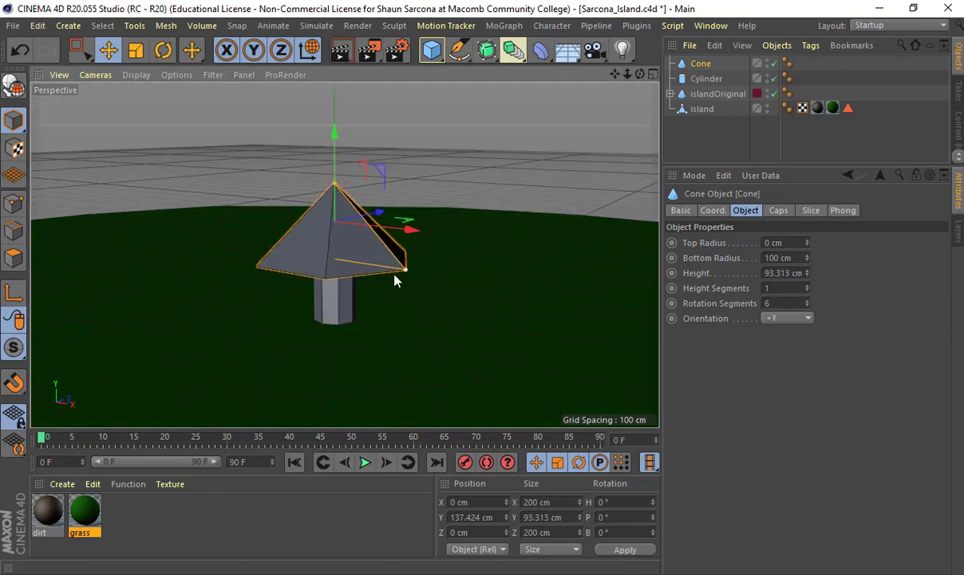
left_click_drag(396, 280, 373, 279)
left_click_drag(333, 133, 334, 183)
mouse_move(335, 222)
left_mouse_down()
mouse_move(335, 246)
mouse_move(335, 230)
mouse_move(336, 238)
left_mouse_up()
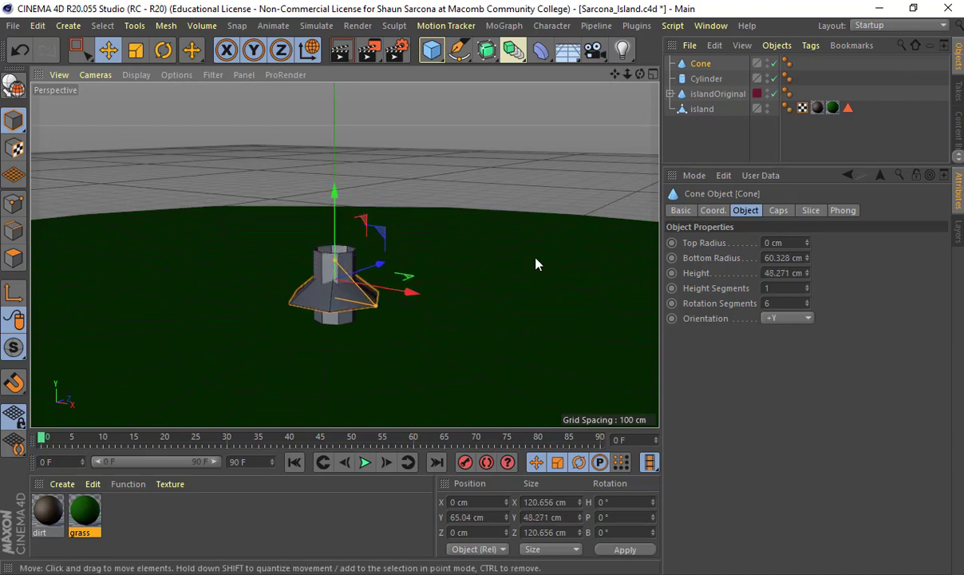
left_click_drag(371, 305, 401, 315)
key("ctrl+z")
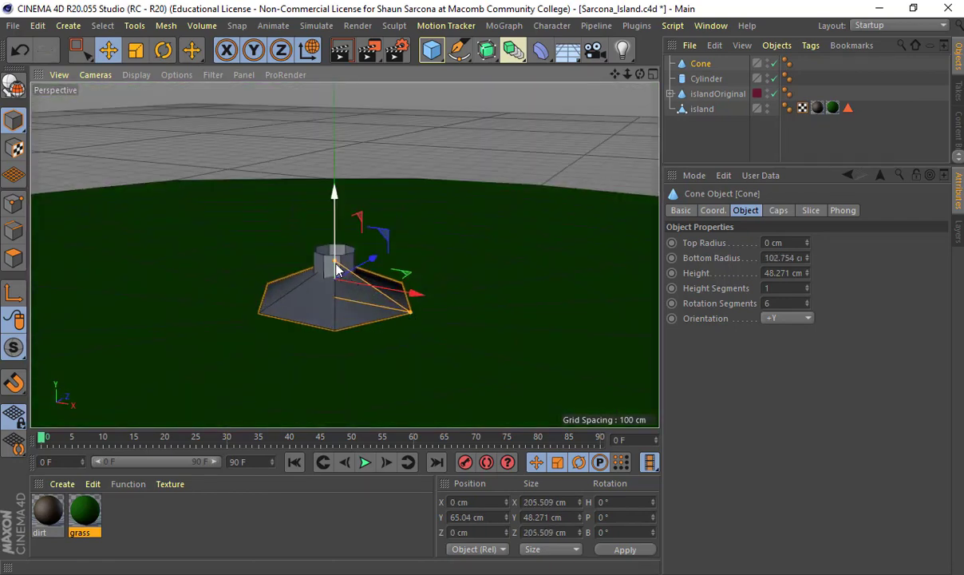
left_click_drag(337, 270, 341, 203)
Stack three upward copies of the cone, narrowing their bottom radii to about 92, 80 and 67 cm.
left_click_drag(408, 281, 398, 276)
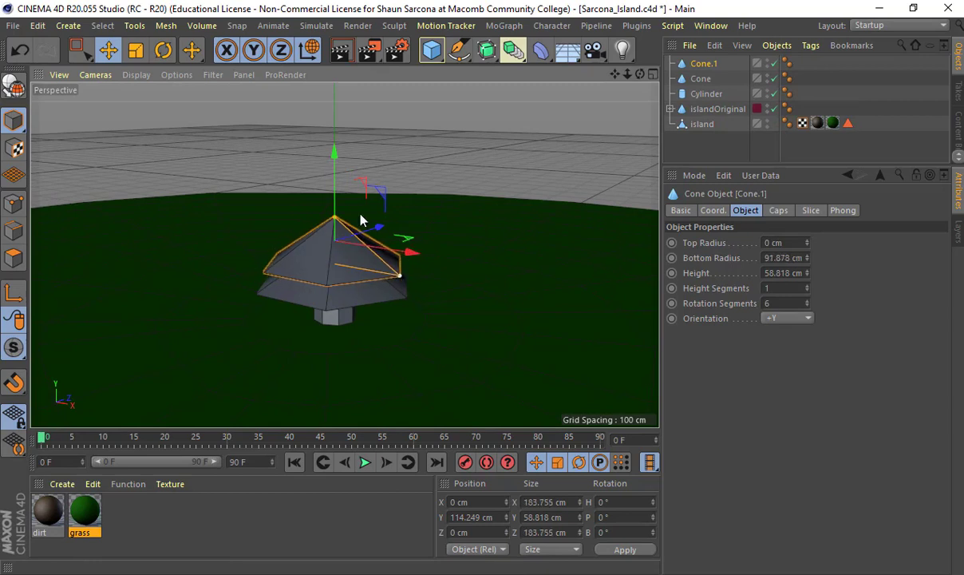
left_click_drag(338, 197, 338, 179, "ctrl")
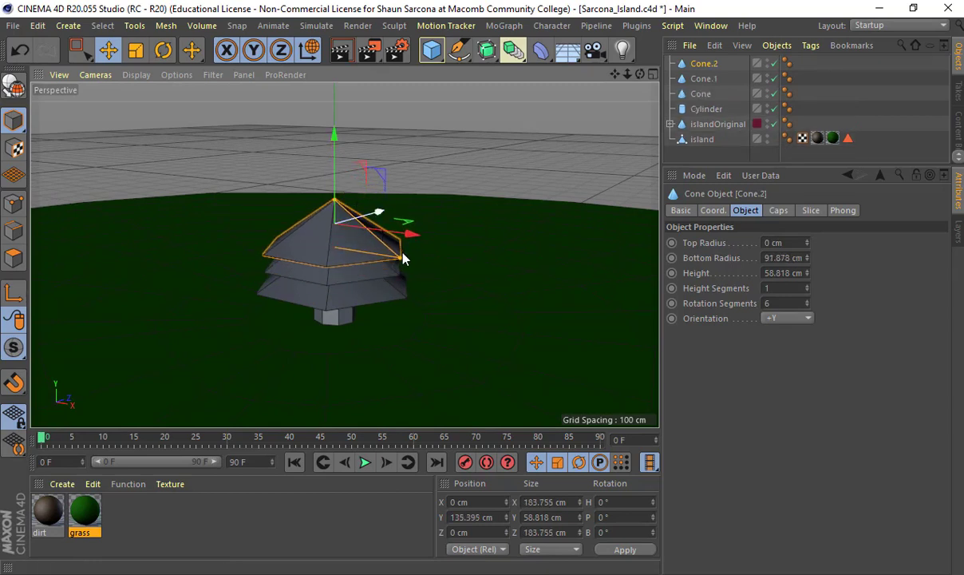
left_click_drag(403, 258, 391, 257)
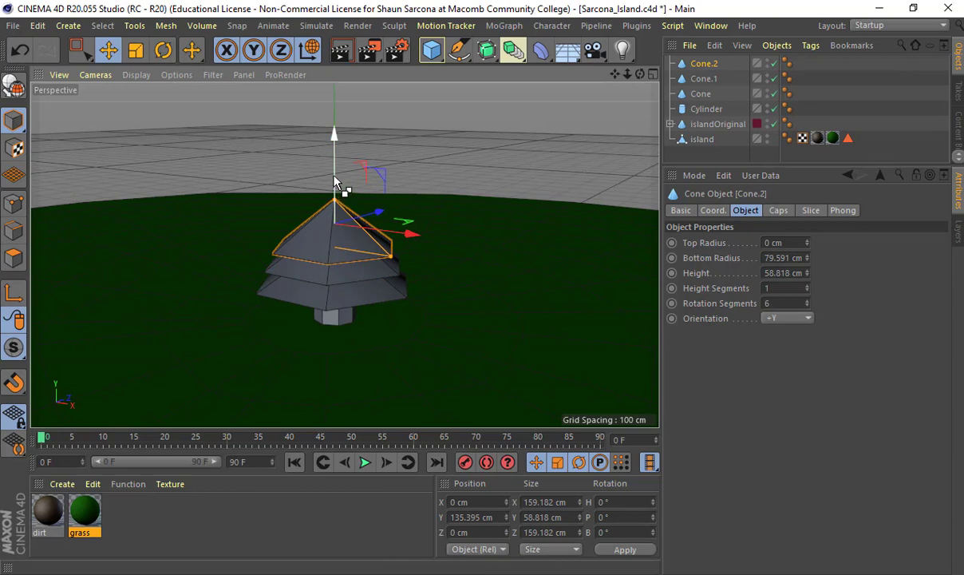
left_click_drag(335, 182, 335, 164, "ctrl")
left_click_drag(393, 241, 383, 236)
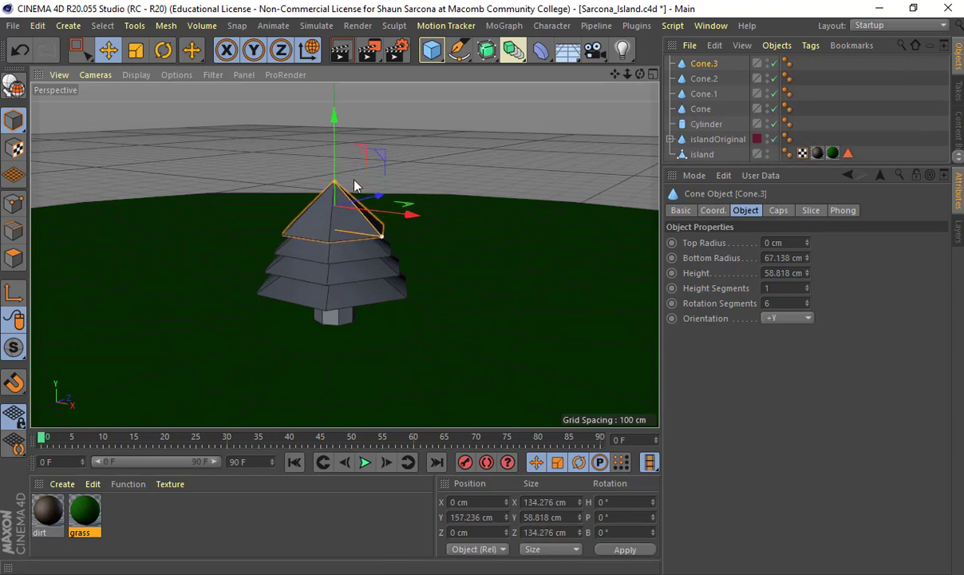
Stack three more narrowing cone copies up to the treetop, at Y positions of about 179, 201 and 224 cm.
left_click_drag(338, 168, 337, 150, "ctrl")
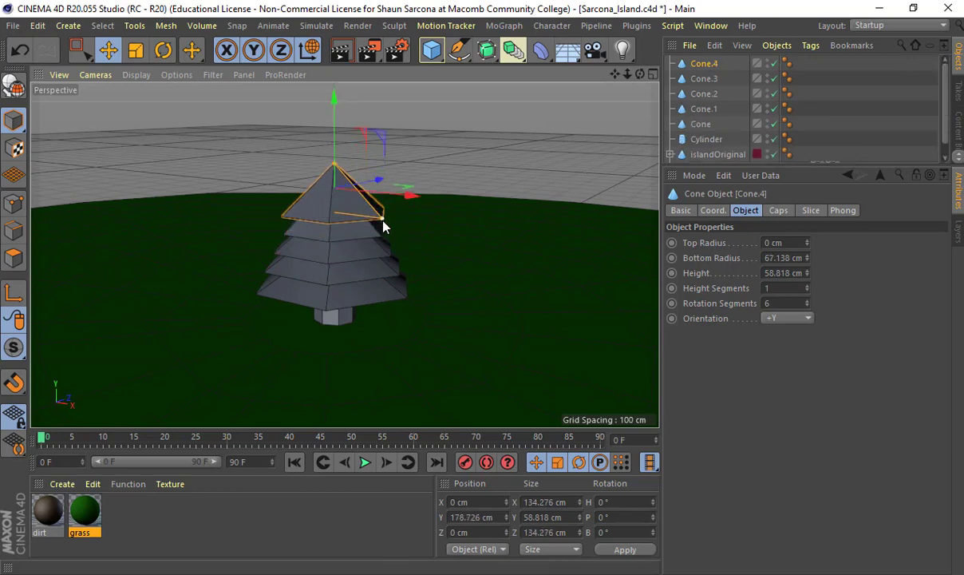
left_click_drag(384, 227, 373, 218)
left_click_drag(338, 160, 335, 131, "ctrl")
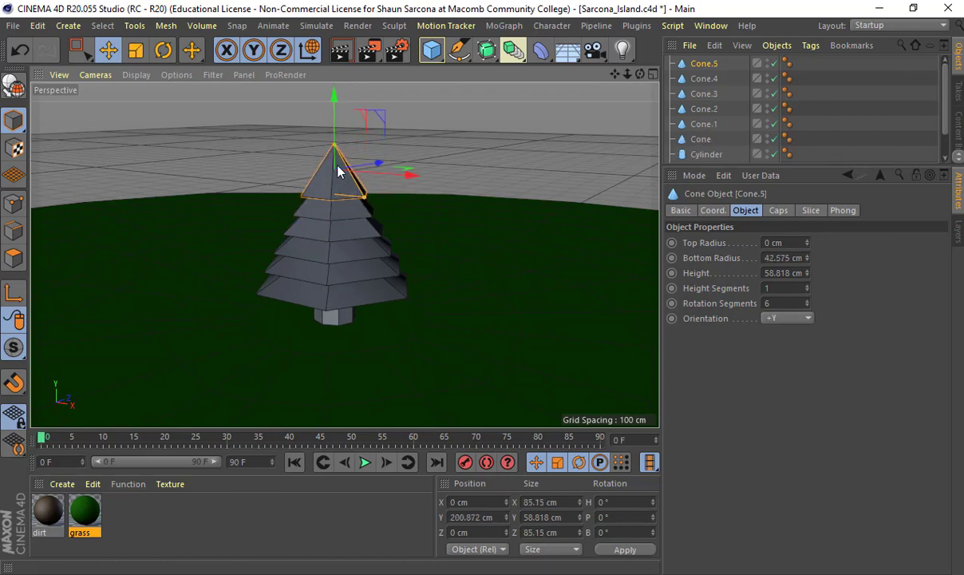
left_click_drag(338, 165, 338, 119, "ctrl")
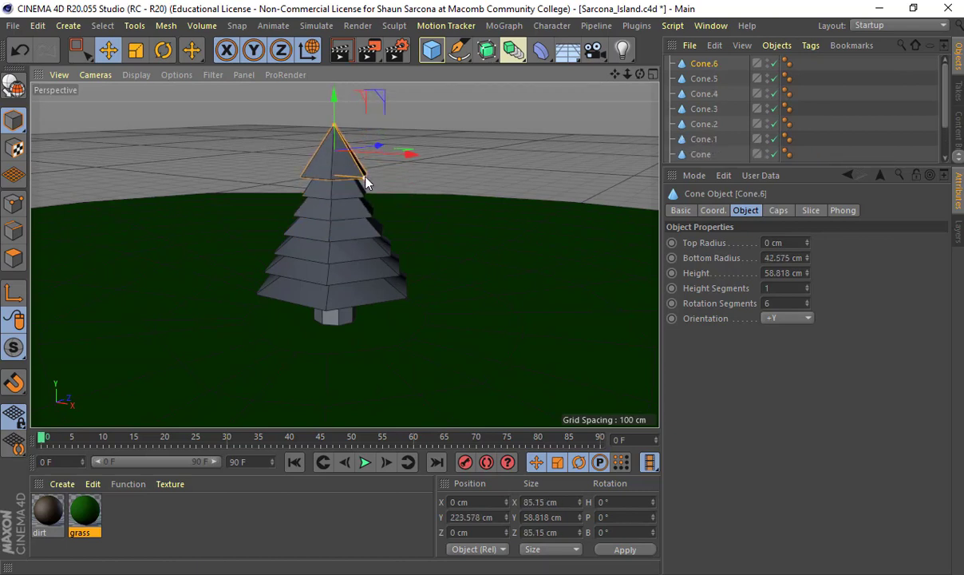
left_click(455, 180)
Rotate the second foliage tier from the bottom about -23° around the vertical axis.
left_click_drag(456, 181, 380, 301, "alt")
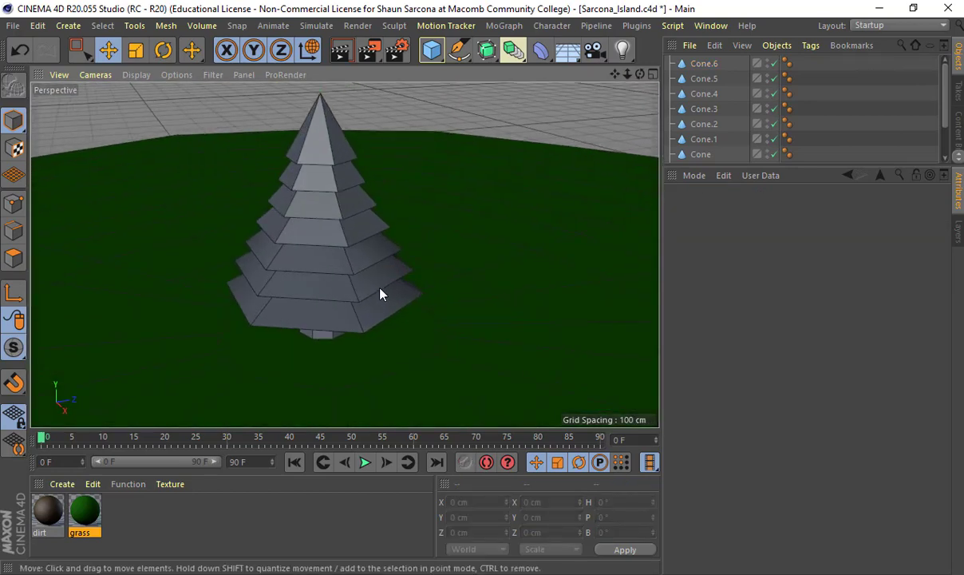
left_click(382, 292)
key("r")
mouse_move(359, 255)
left_mouse_down()
mouse_move(344, 254)
mouse_move(368, 250)
left_mouse_up()
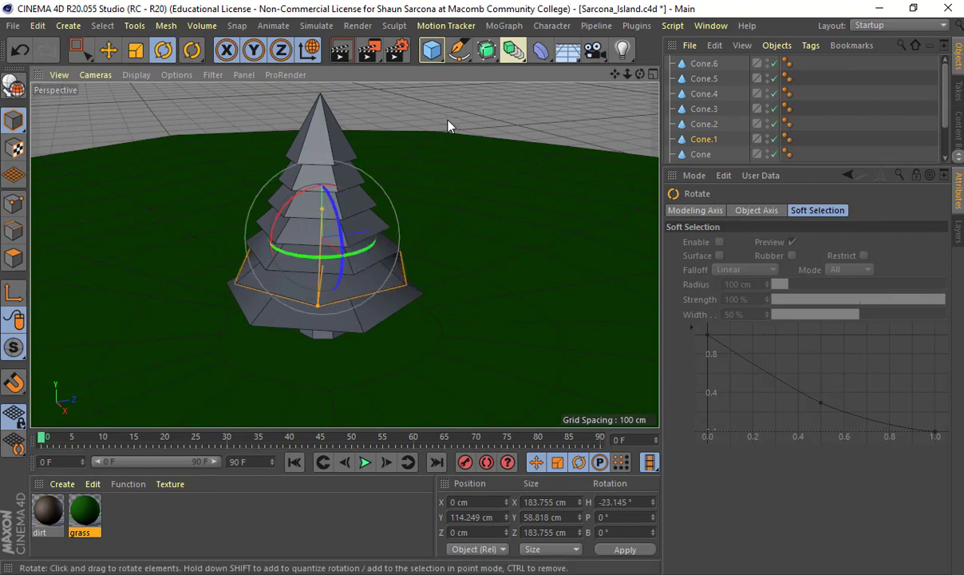
left_click(448, 125)
Rotate the fourth foliage tier around the vertical axis and the sixth by about -16°, and deselect the tiers.
left_click(359, 241)
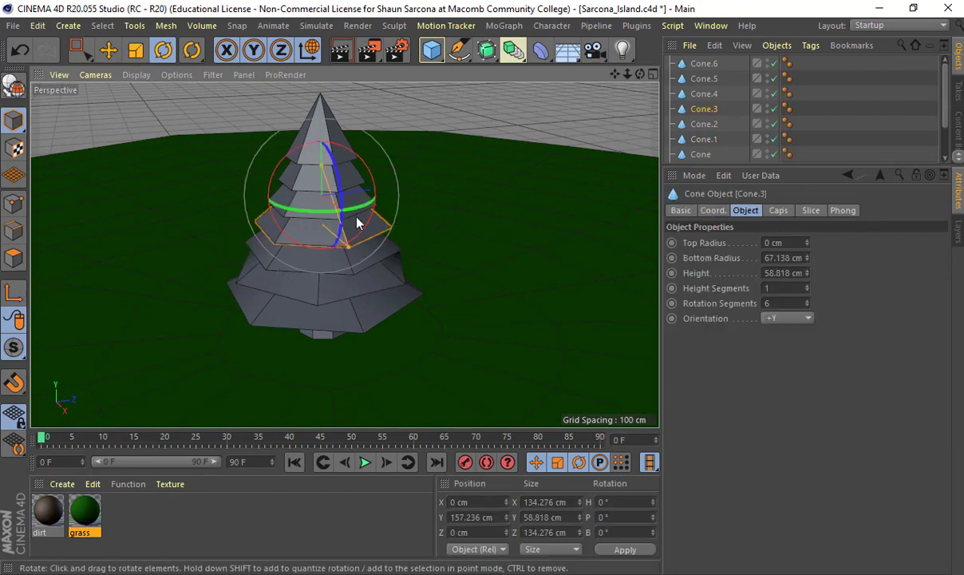
left_click(427, 130)
left_click(352, 172)
left_click_drag(358, 161, 432, 147)
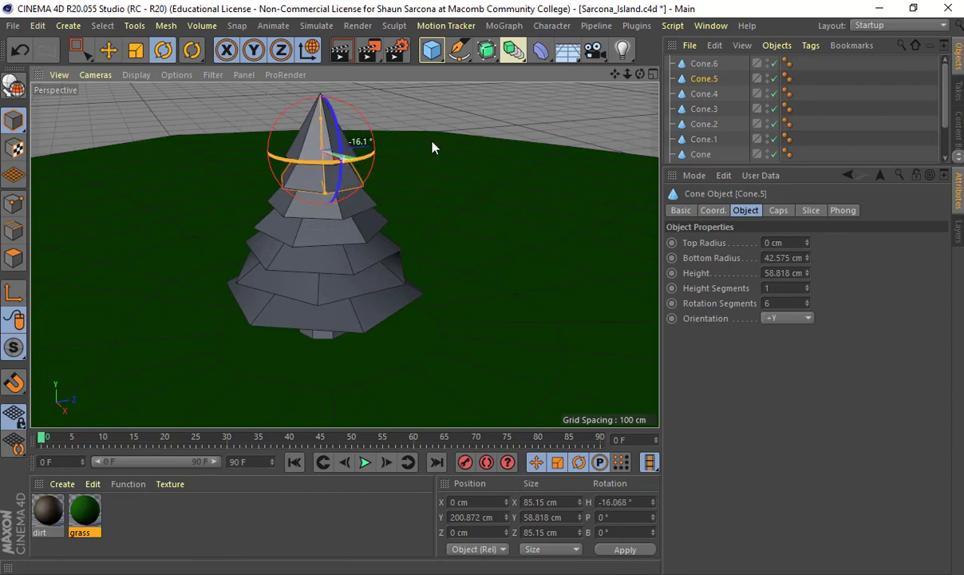
left_click(432, 166)
left_click(346, 152)
left_click(495, 123)
left_click_drag(373, 202, 365, 352, "alt")
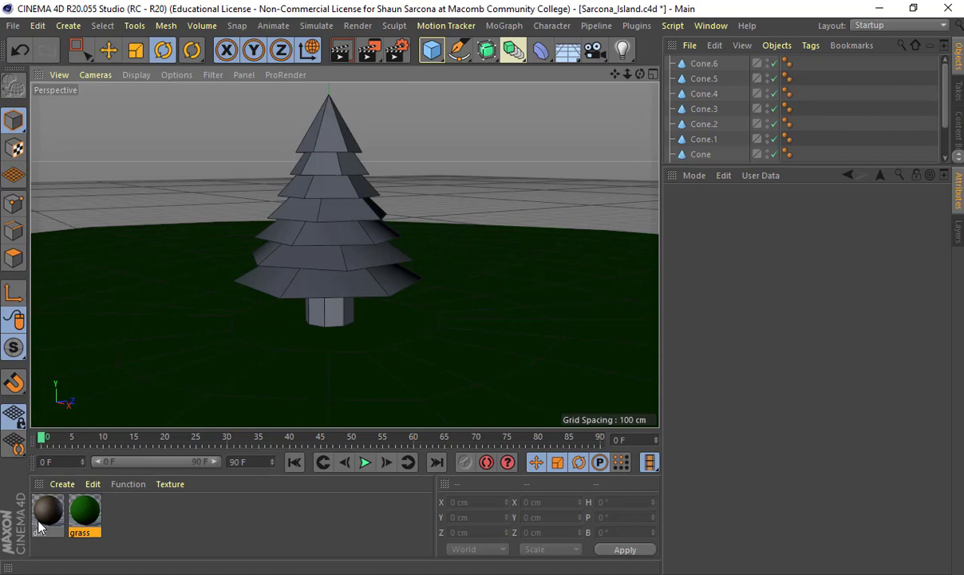
Apply the dirt material to the tree trunk and select all seven foliage cones together.
left_click_drag(39, 525, 331, 325)
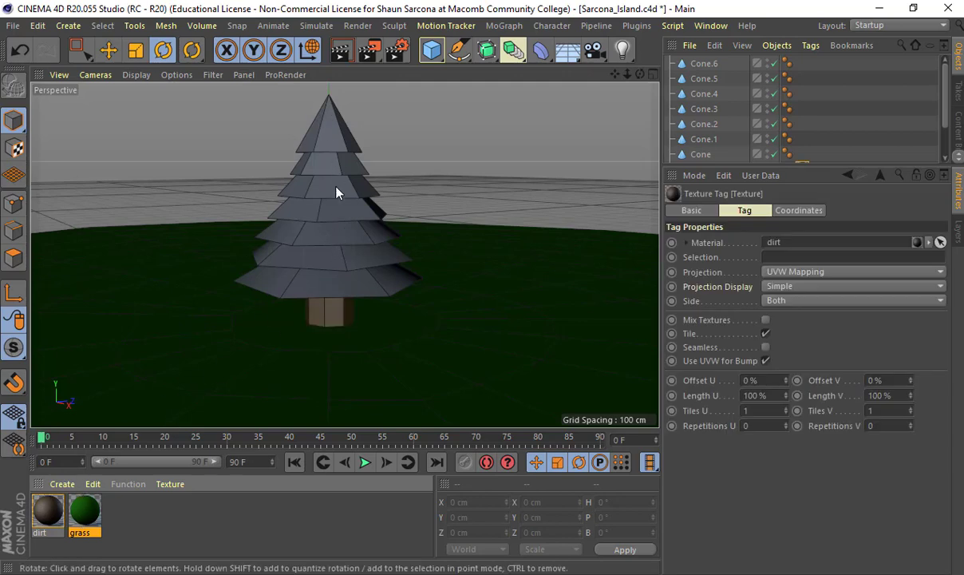
left_click(267, 279)
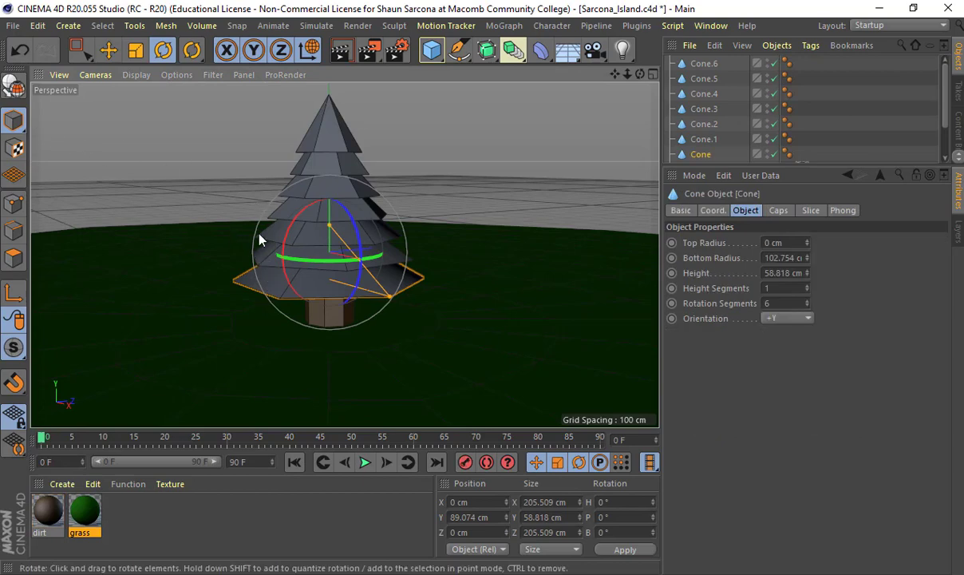
scroll(233, 255, "up", 5)
left_click(290, 227, "shift")
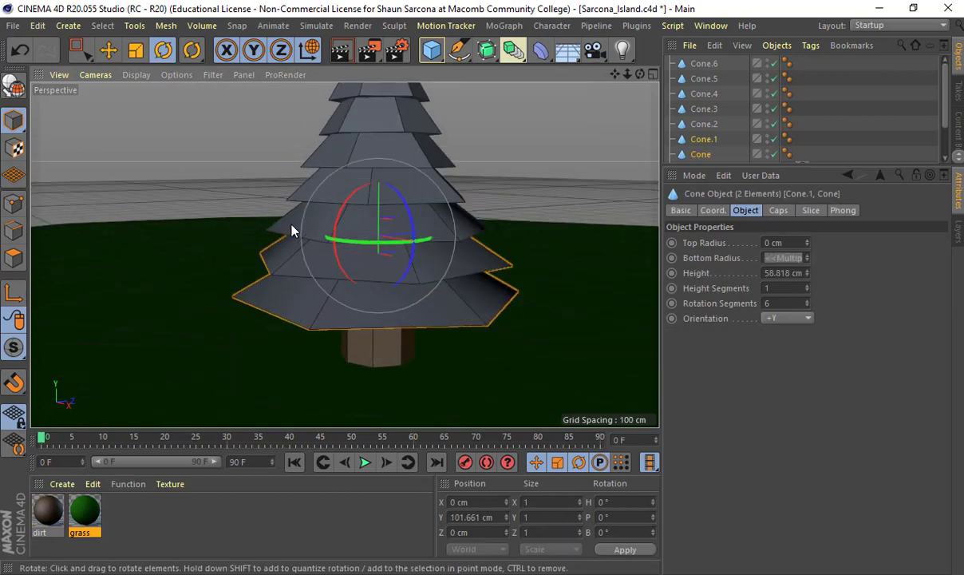
left_click(298, 190, "shift")
left_click(299, 155, "shift")
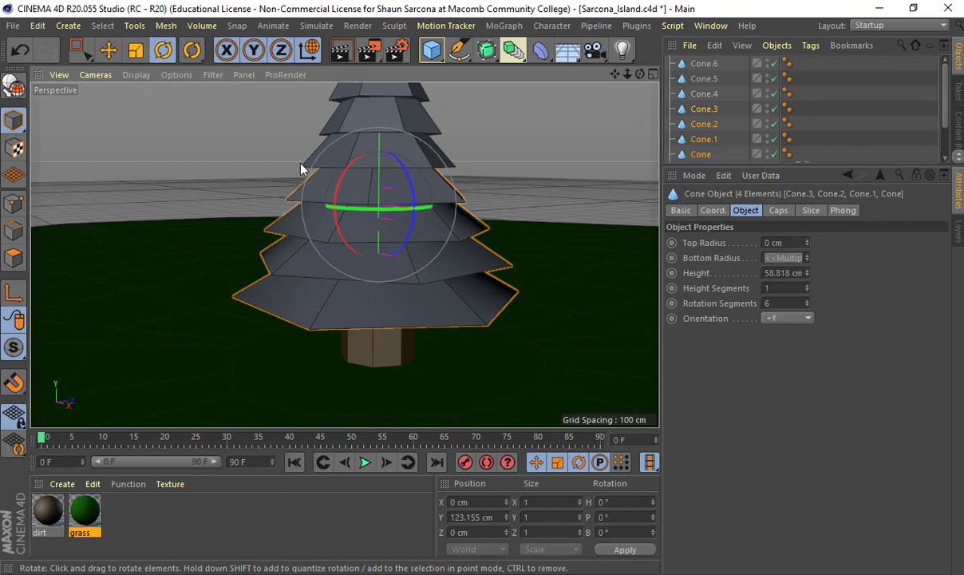
scroll(308, 160, "up", 3)
left_click(357, 120, "shift")
left_click(359, 107, "shift")
middle_click_drag(348, 114, 330, 186, "alt")
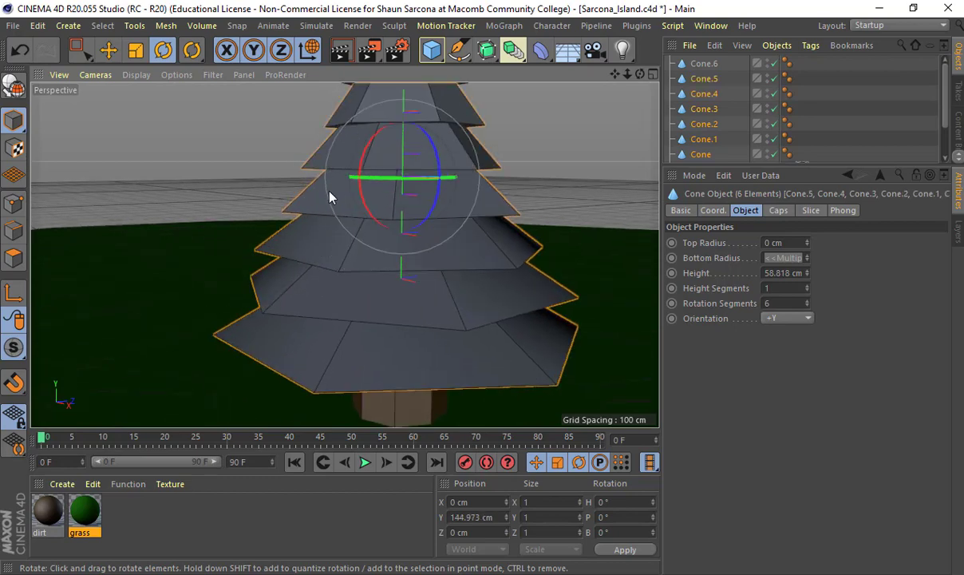
left_click(337, 145, "shift")
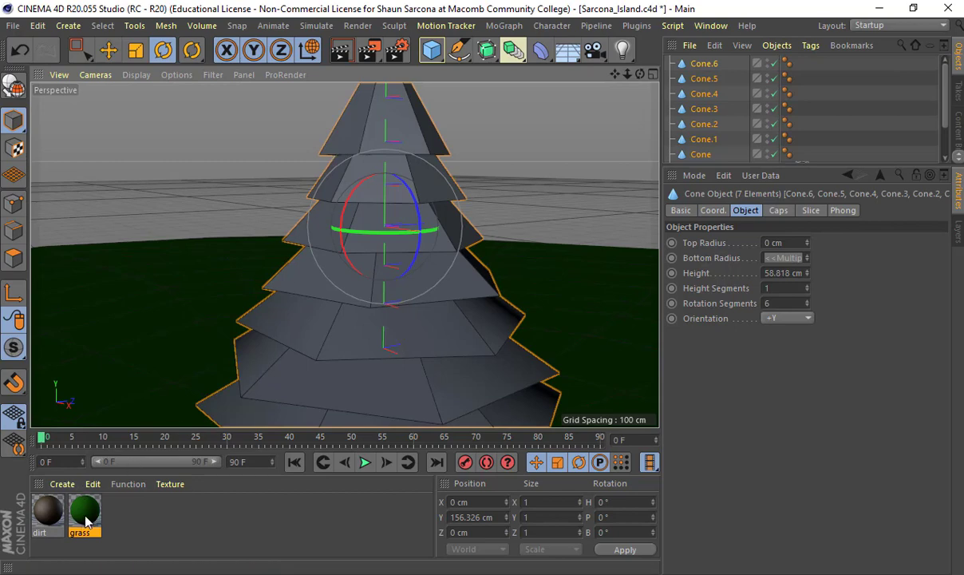
Duplicate the grass material and rename the copy tree.
left_click_drag(86, 515, 122, 515, "ctrl")
double_click(122, 515)
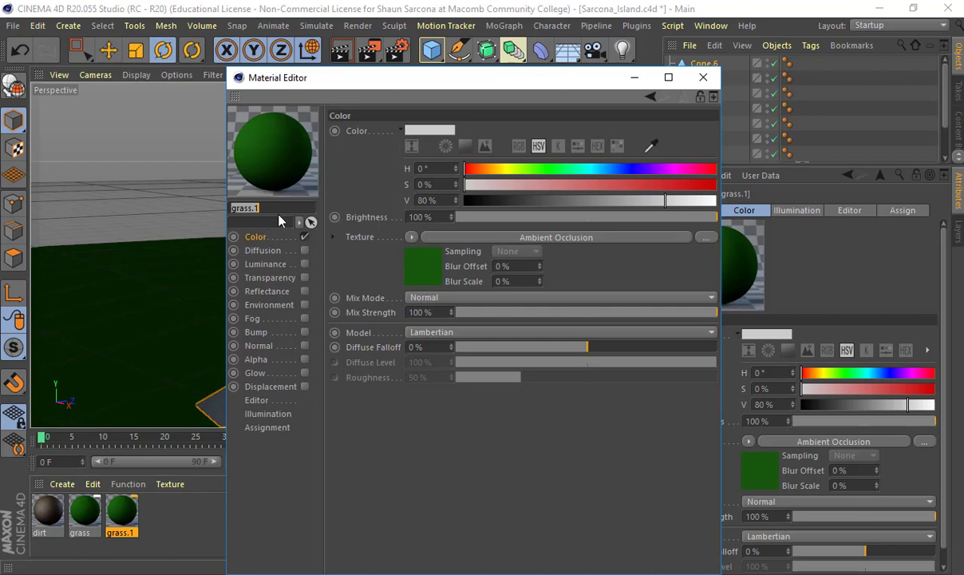
type("tre")
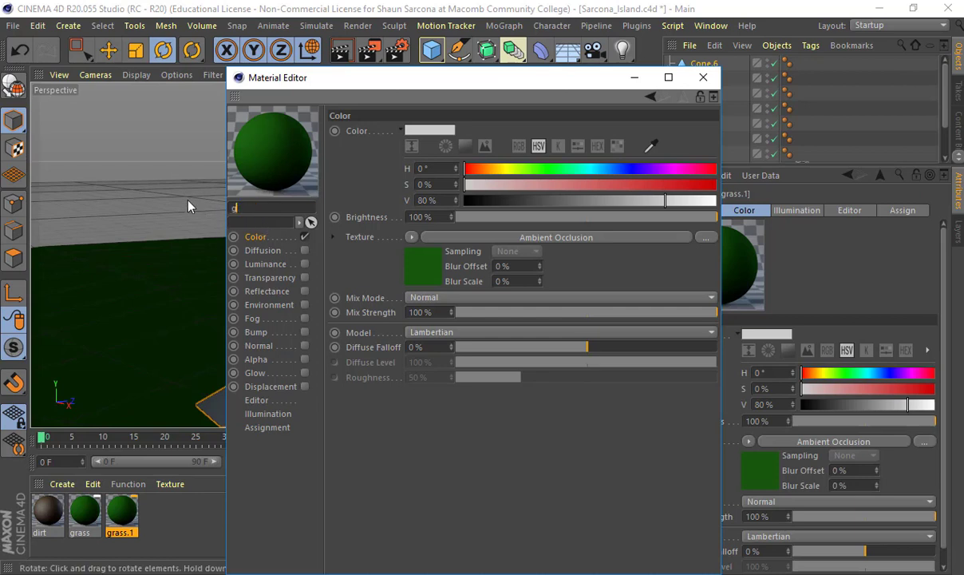
type("e")
key("Return")
Shift the tree material's Ambient Occlusion end color to a yellower, less saturated green and apply the material to the selected cones.
left_click(484, 237)
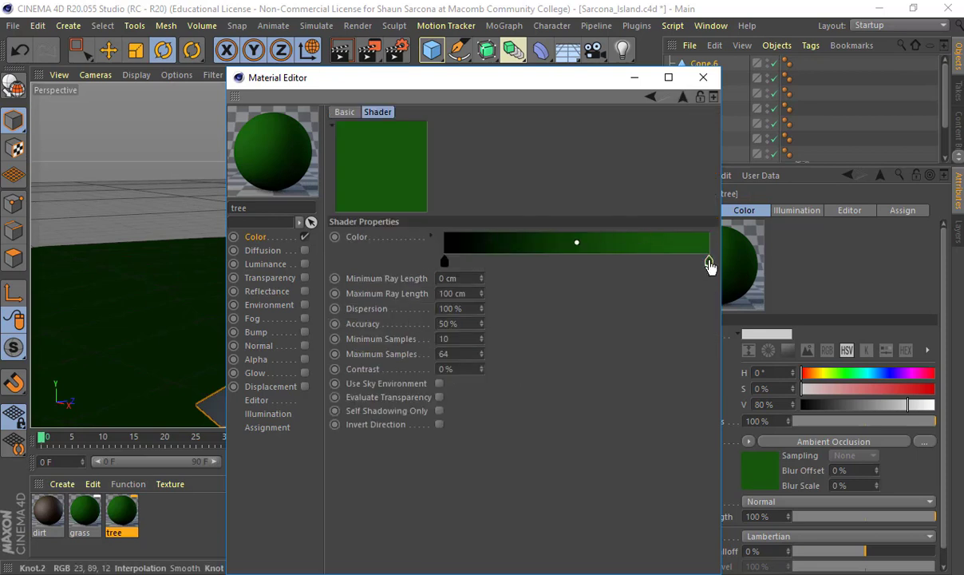
double_click(709, 262)
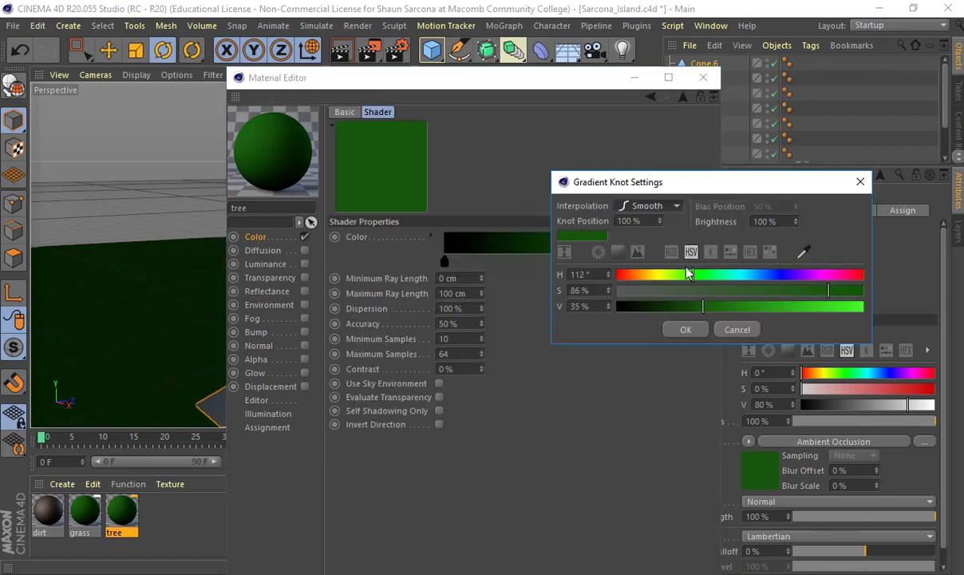
left_click_drag(694, 276, 686, 277)
left_click_drag(774, 290, 769, 292)
left_click(693, 329)
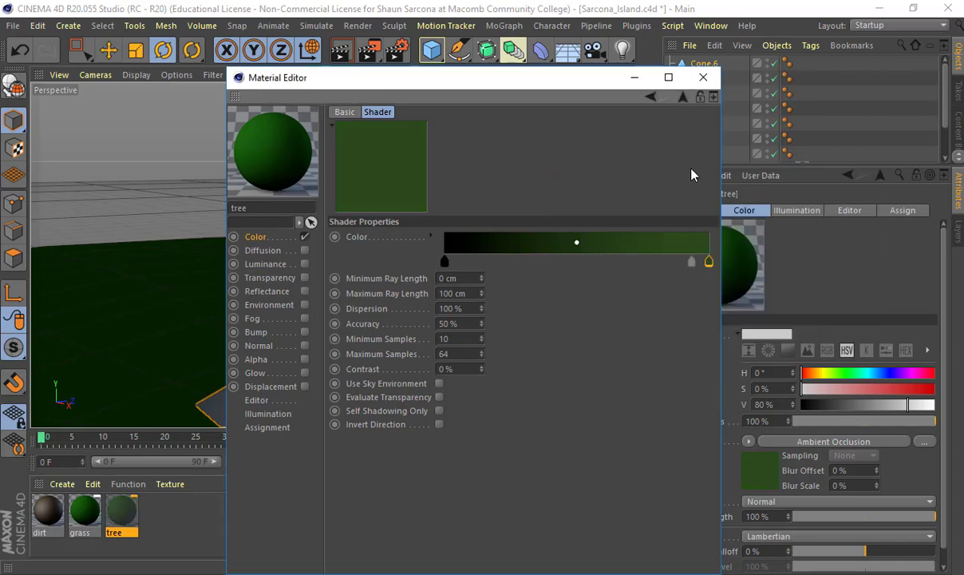
left_click(701, 79)
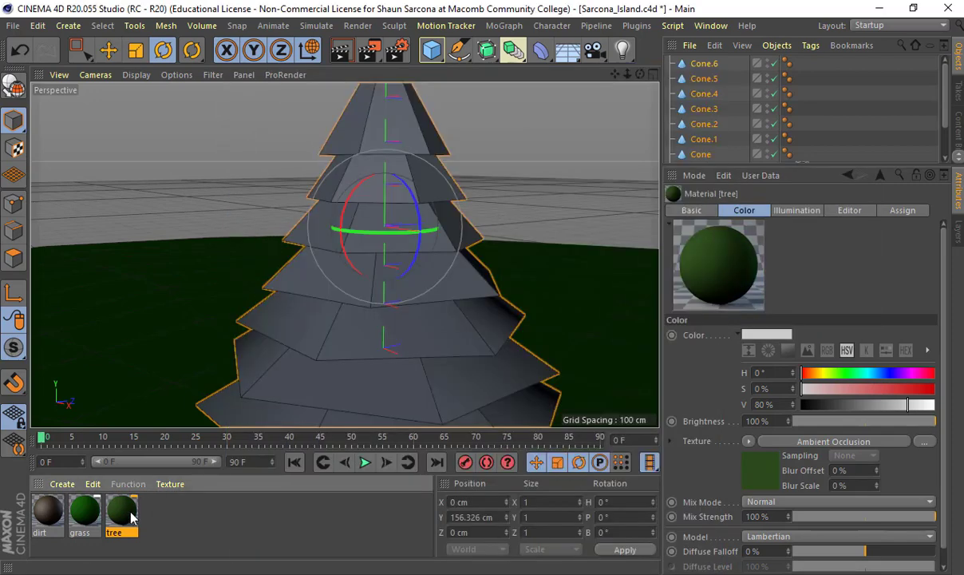
left_click_drag(379, 254, 385, 252)
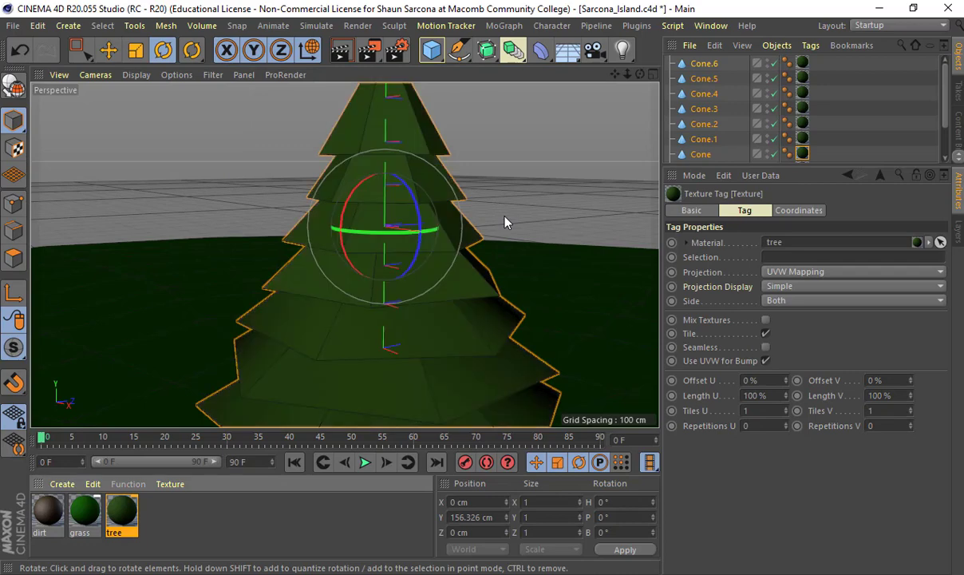
Group the seven cones and the trunk cylinder together under a single null object.
scroll(492, 228, "down", 8)
left_click(493, 132)
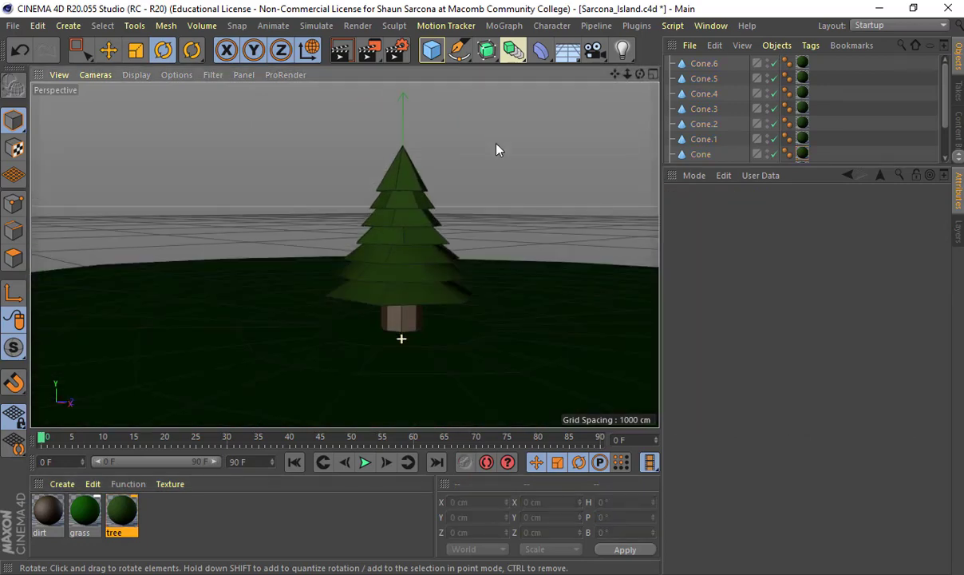
scroll(496, 149, "up", 4)
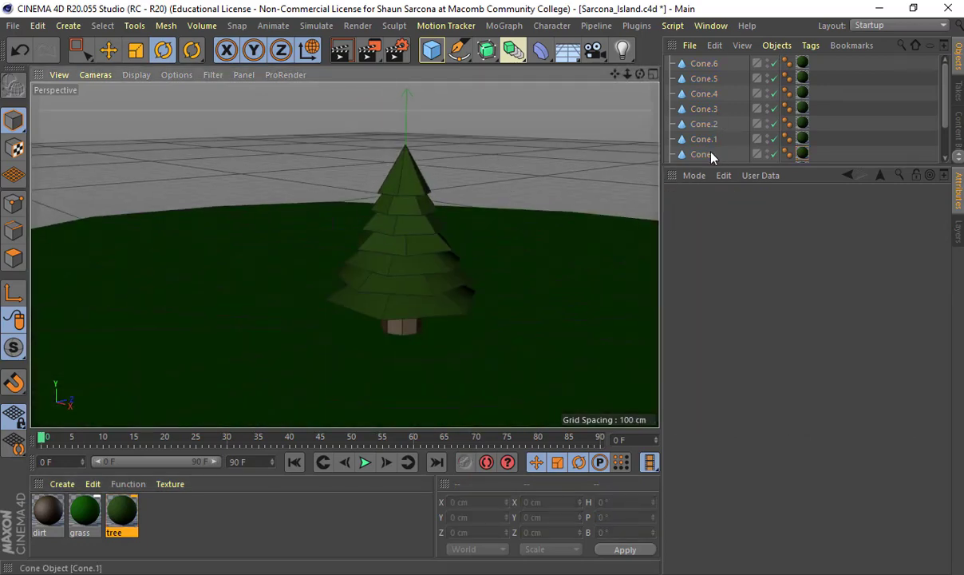
left_click(706, 154)
left_click(705, 64, "shift")
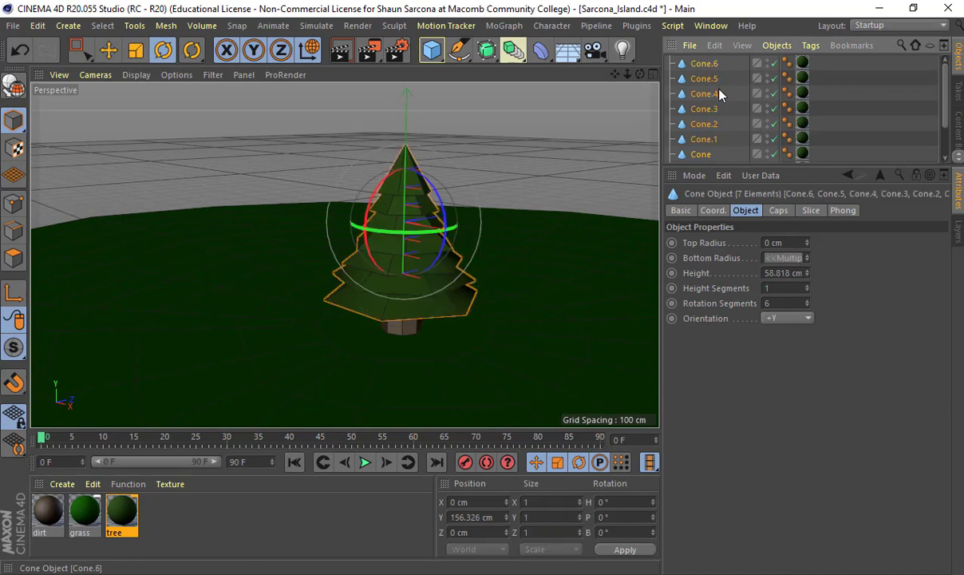
scroll(720, 112, "down", 3)
left_click(719, 128, "shift")
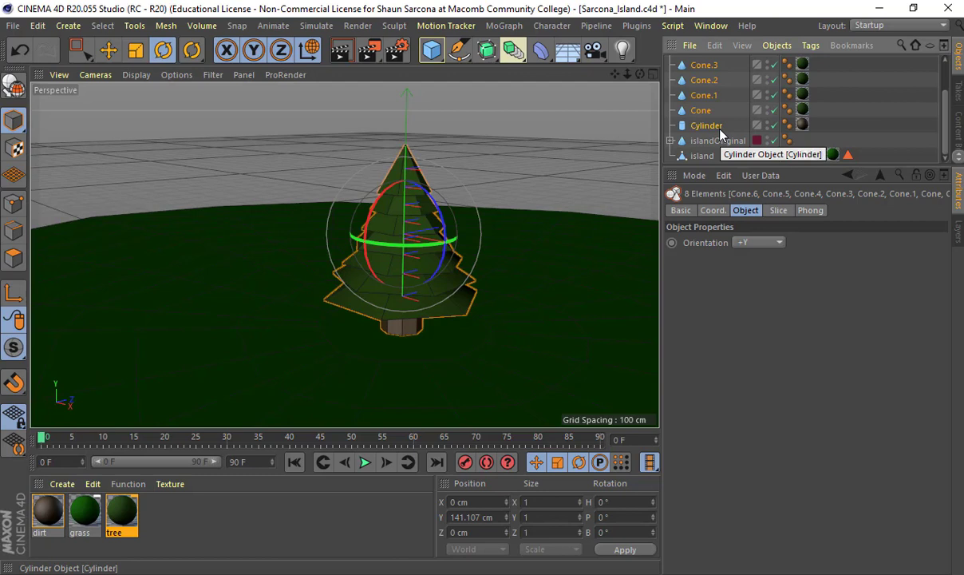
key("alt+g")
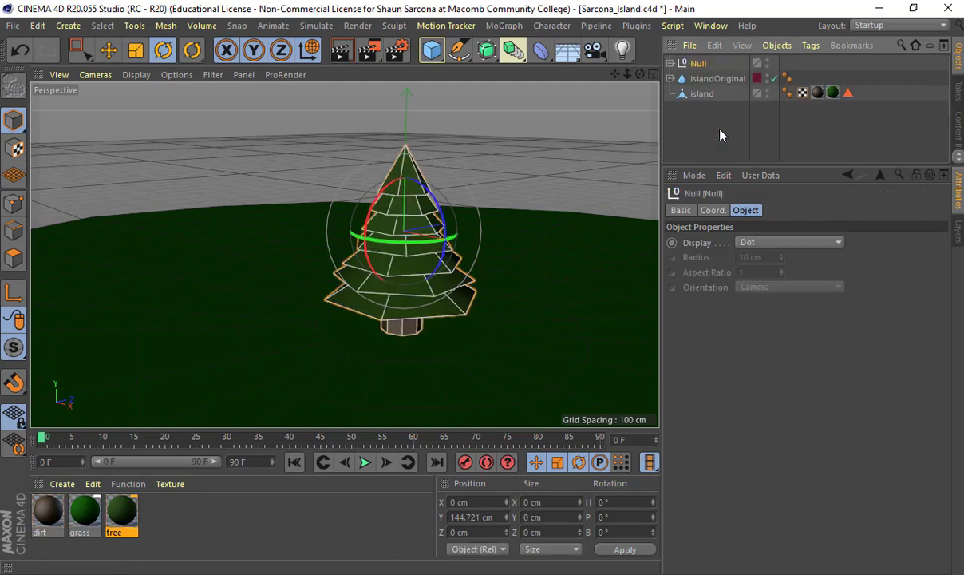
Rename the new null object as Tree.
double_click(701, 63)
type("T")
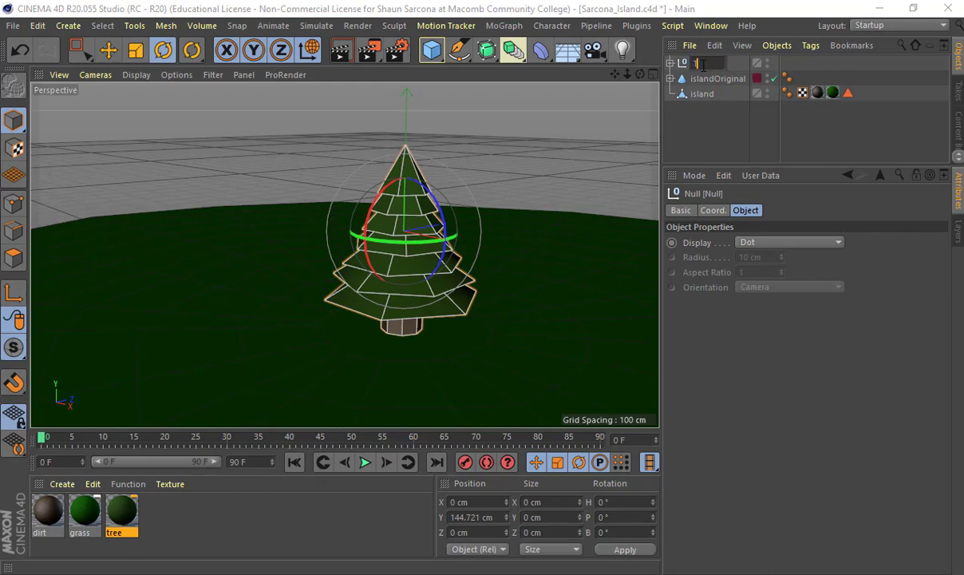
type("ree")
key("Return")
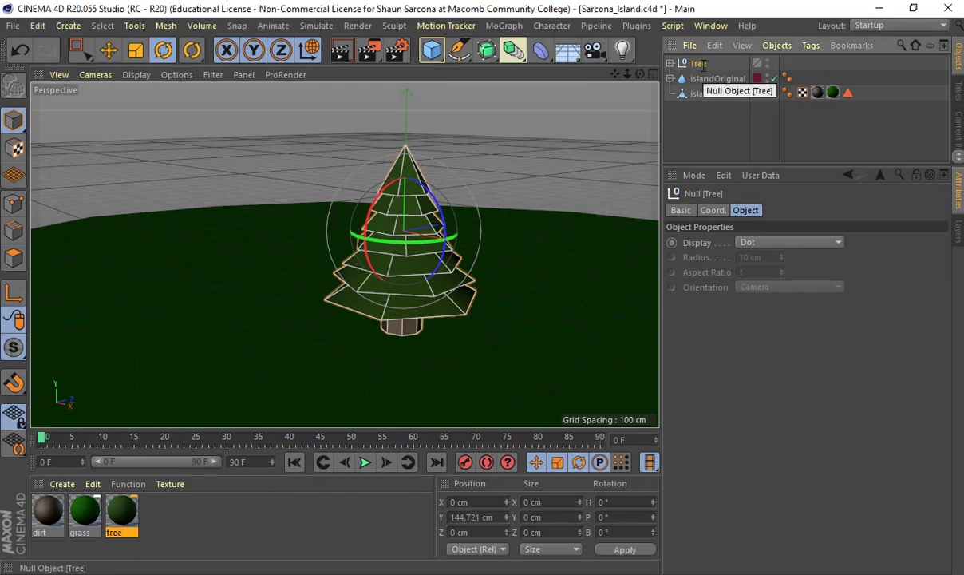
Try scaling the Tree group down about its centre axis, and undo the scaling.
left_click_drag(460, 160, 504, 172, "alt")
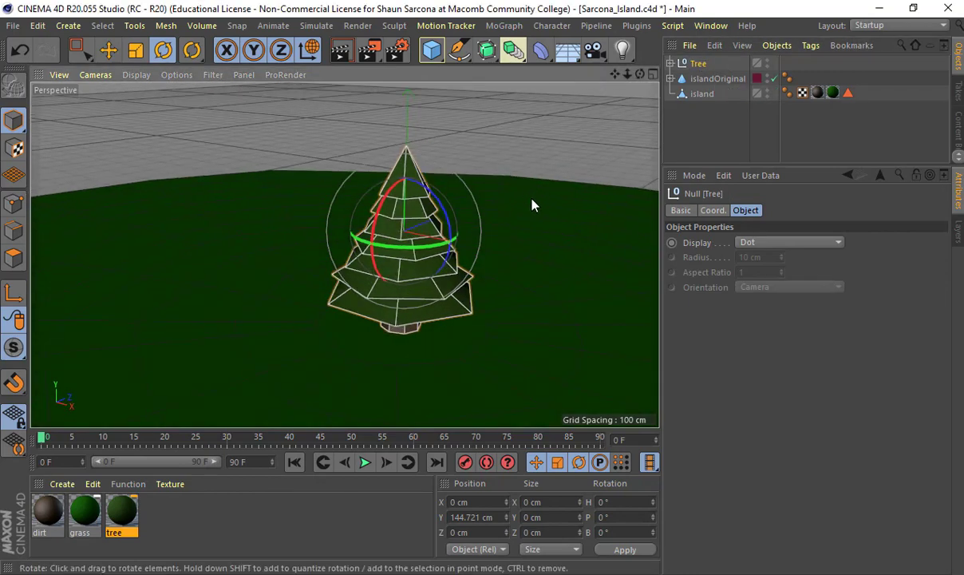
key("t")
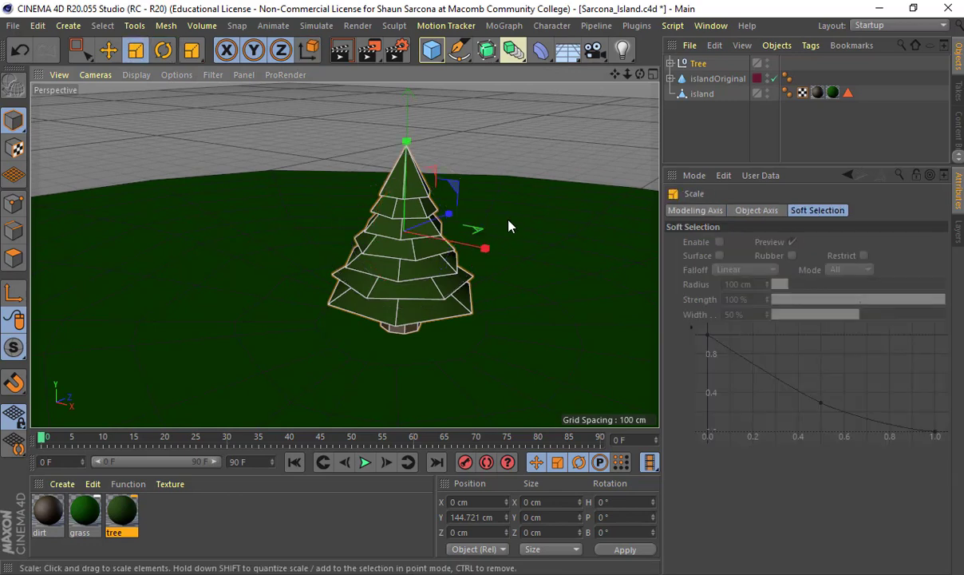
left_click_drag(513, 237, 155, 215, "alt")
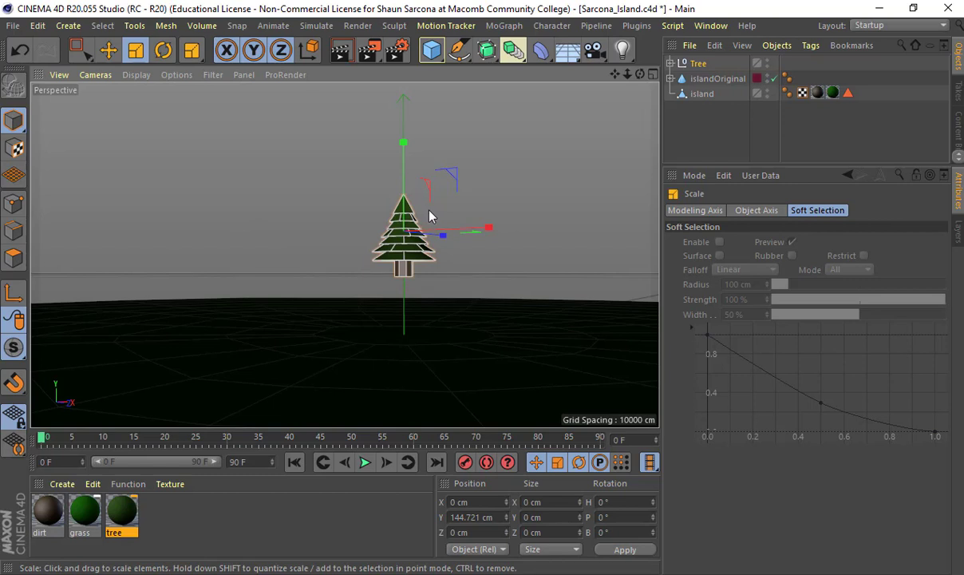
key("ctrl+z")
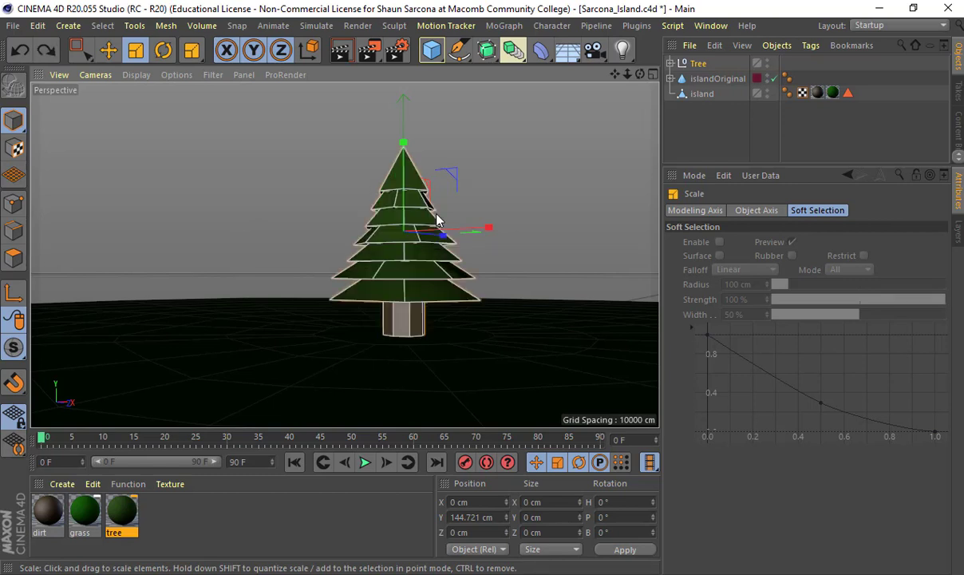
Move only the Tree group's axis down to the base of the trunk, at about 14 cm in Y.
key("l")
key("e")
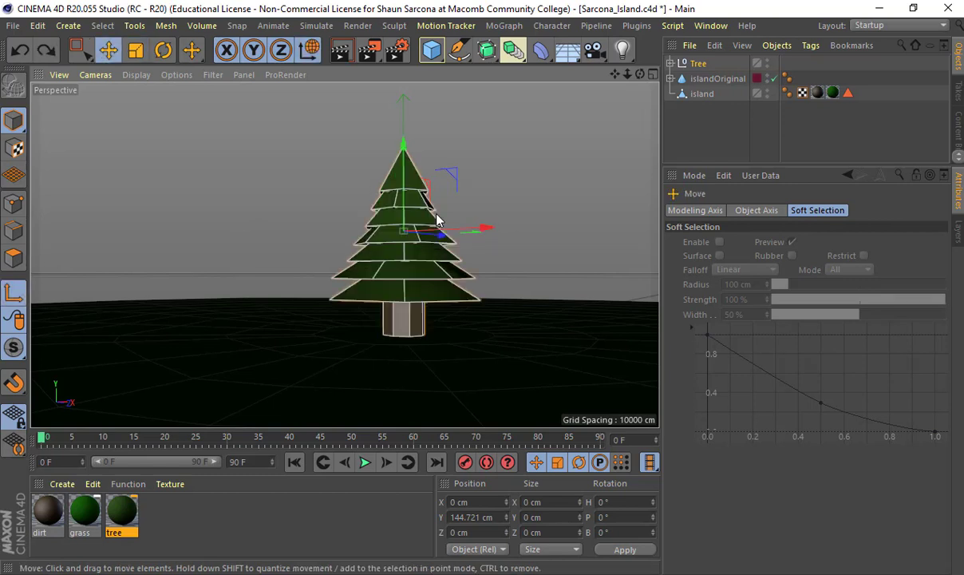
left_click_drag(404, 196, 401, 278)
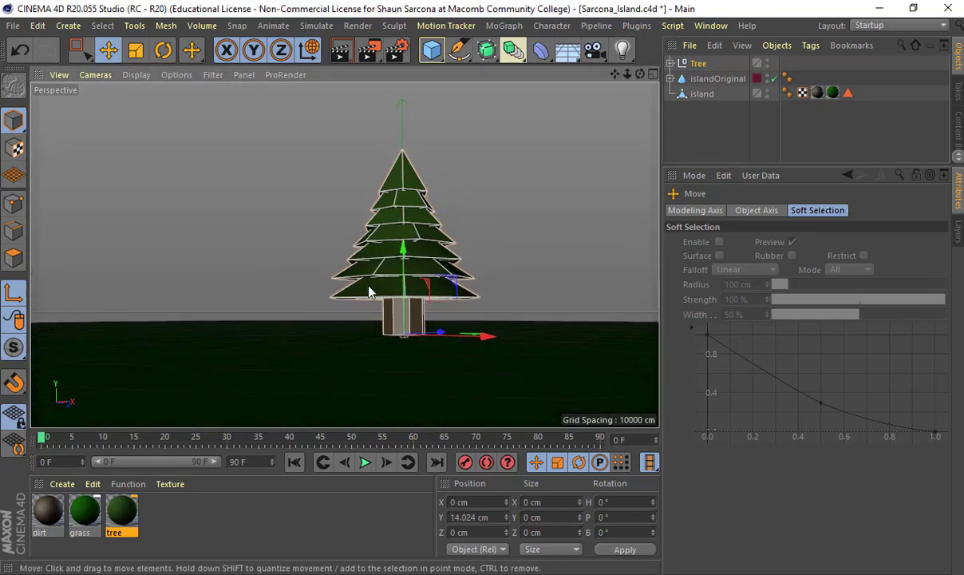
scroll(368, 286, "down", 1)
scroll(368, 286, "up", 1)
middle_click(373, 287)
middle_click_drag(509, 355, 512, 223, "alt")
scroll(480, 354, "up", 5)
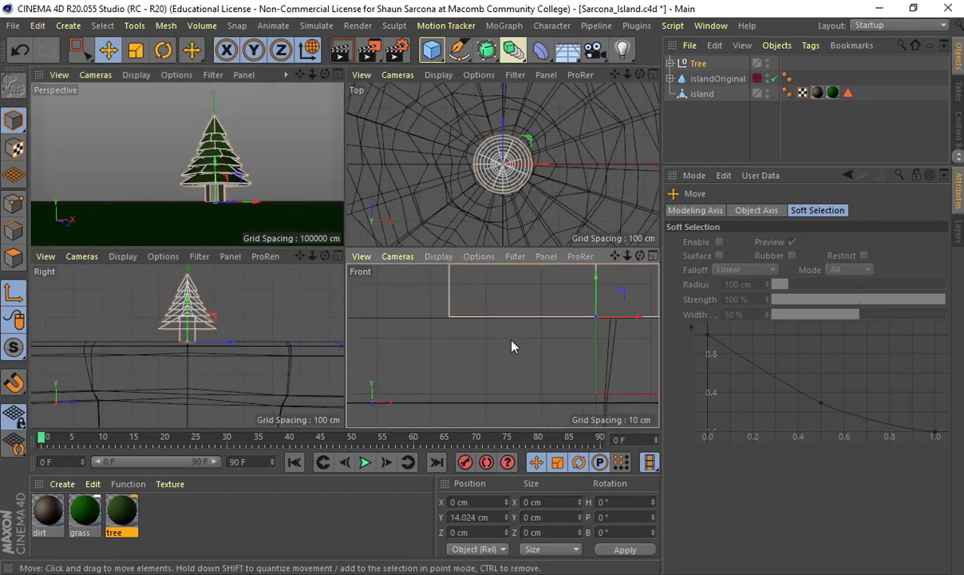
scroll(327, 174, "up", 2)
middle_click(327, 174)
Try scaling the Tree group down about its base axis, and undo the scaling.
left_click_drag(352, 191, 383, 254, "alt")
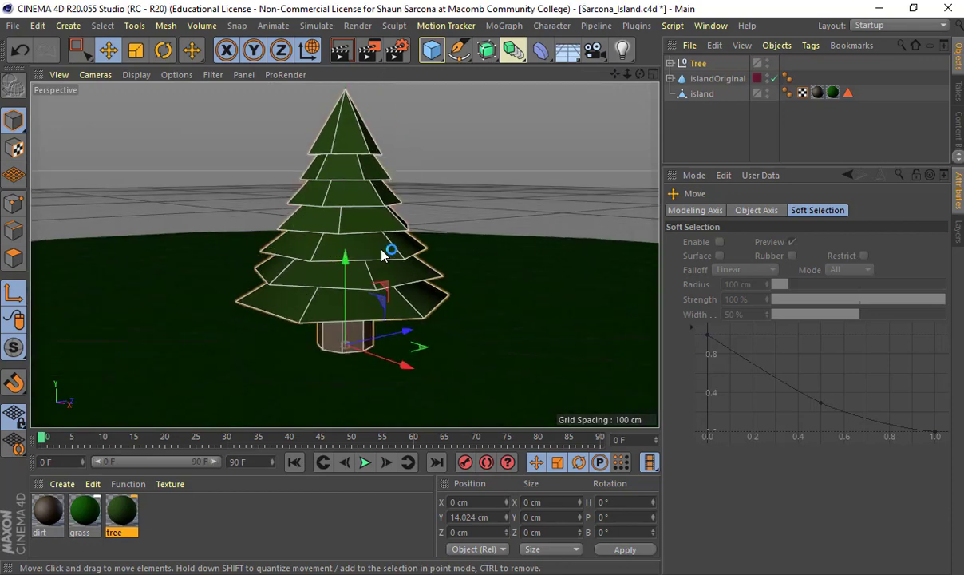
key("t")
left_click_drag(503, 208, 274, 206)
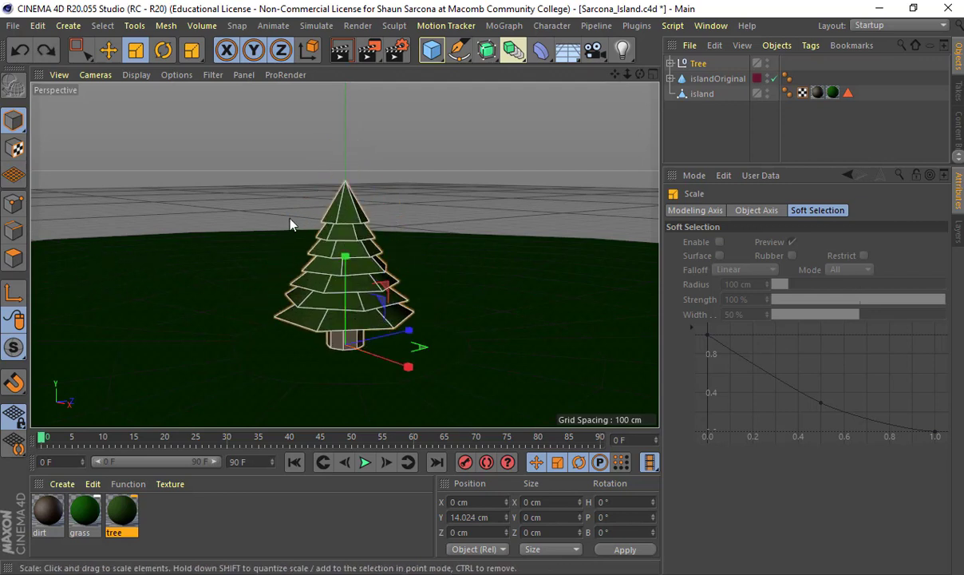
key("ctrl+z")
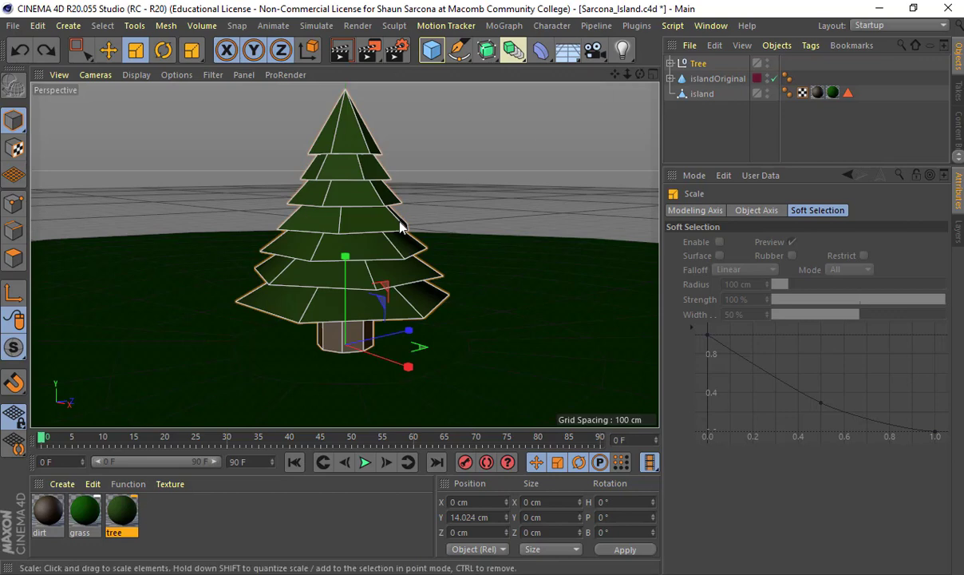
Scale the Tree group down uniformly to about 34 cm wide so it suits the size of the island.
scroll(485, 269, "down", 8)
left_click_drag(413, 308, 677, 349, "alt")
left_click_drag(452, 330, 436, 296)
scroll(471, 332, "up", 8)
right_click_drag(445, 295, 499, 289, "alt")
left_click_drag(488, 287, 390, 285)
left_click_drag(461, 317, 478, 281, "alt")
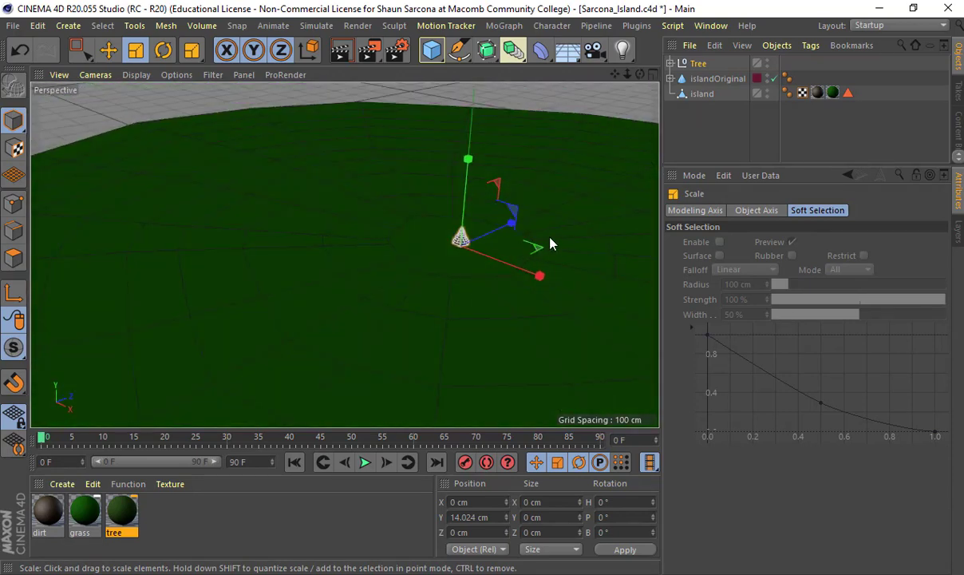
Add a MoGraph Cloner as parent of the Tree group and set its mode to Honeycomb Array.
left_click(504, 26)
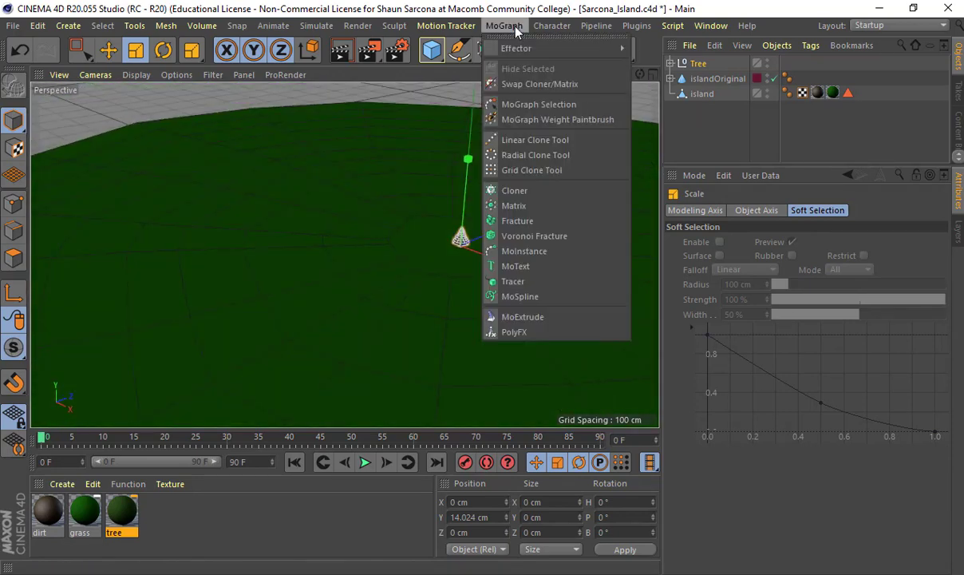
left_click(530, 191)
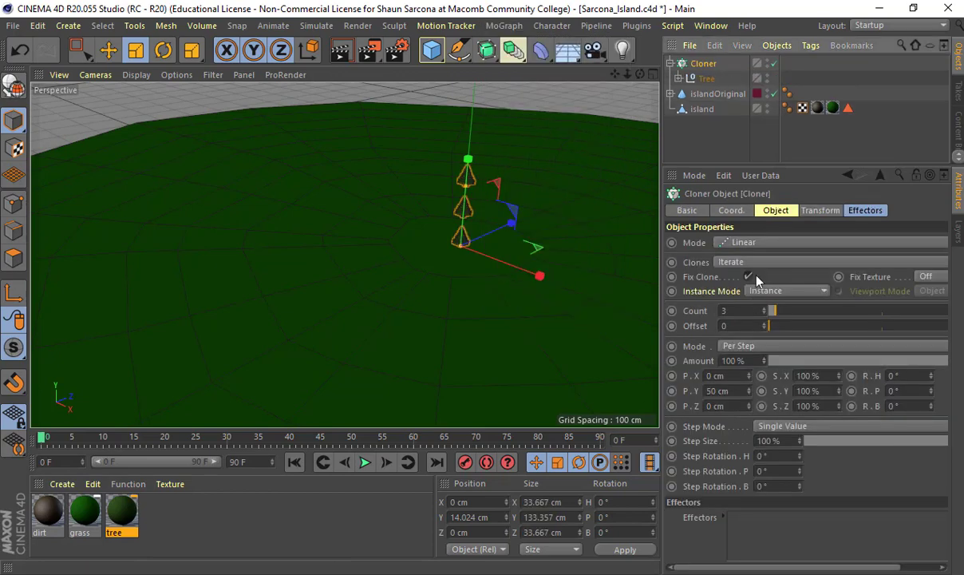
left_click(751, 243)
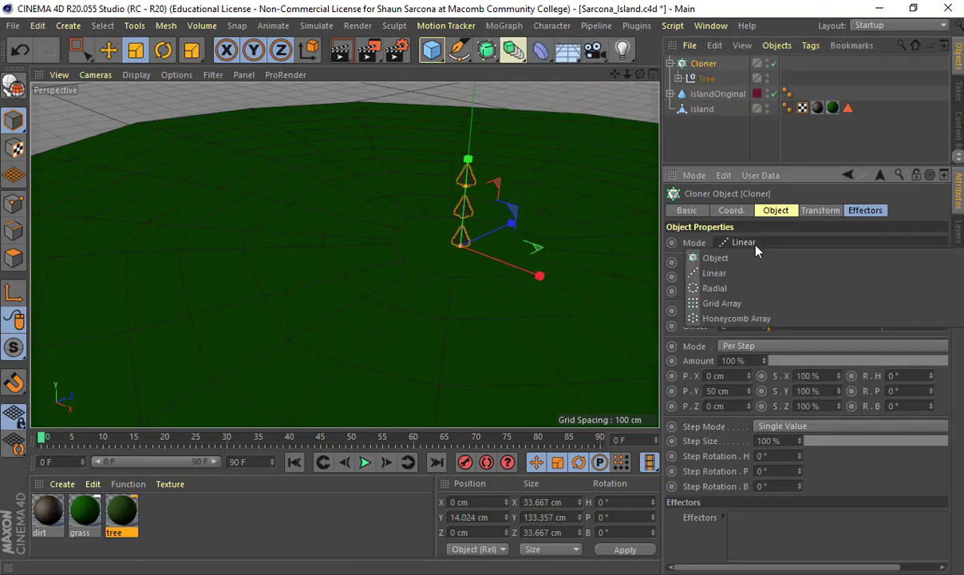
left_click(779, 320)
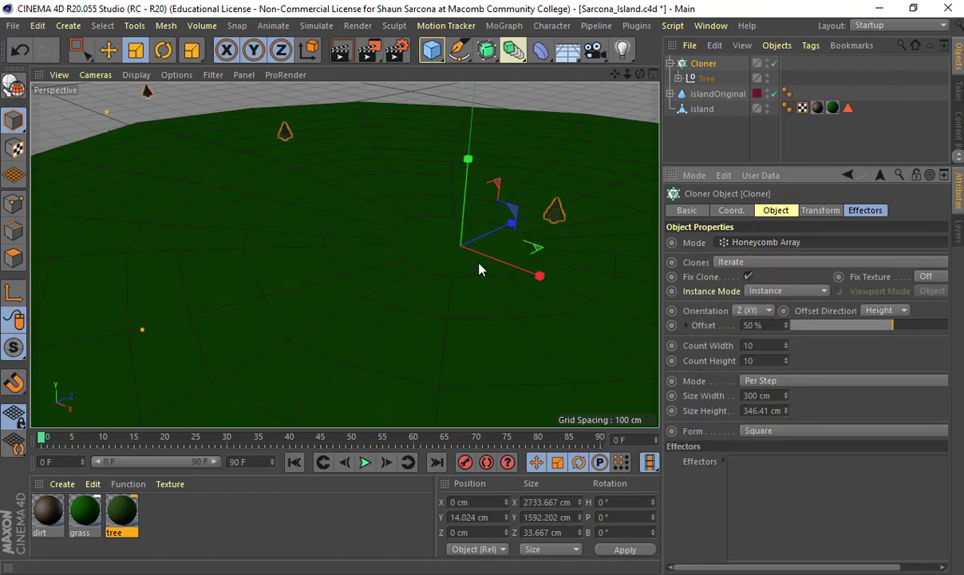
Set the honeycomb array's orientation to Y (XZ) so the tree clones lie across the island's surface.
scroll(480, 269, "down", 5)
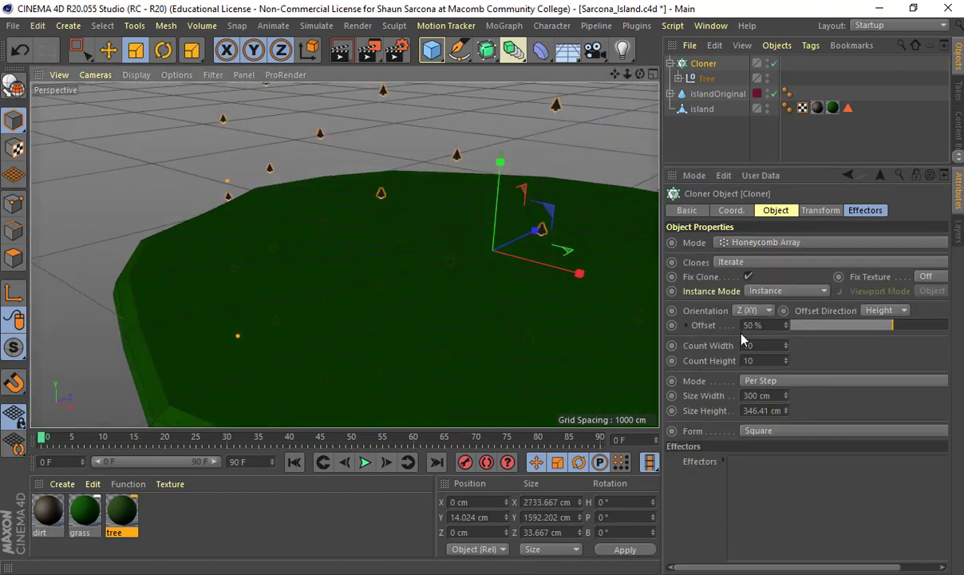
left_click(763, 310)
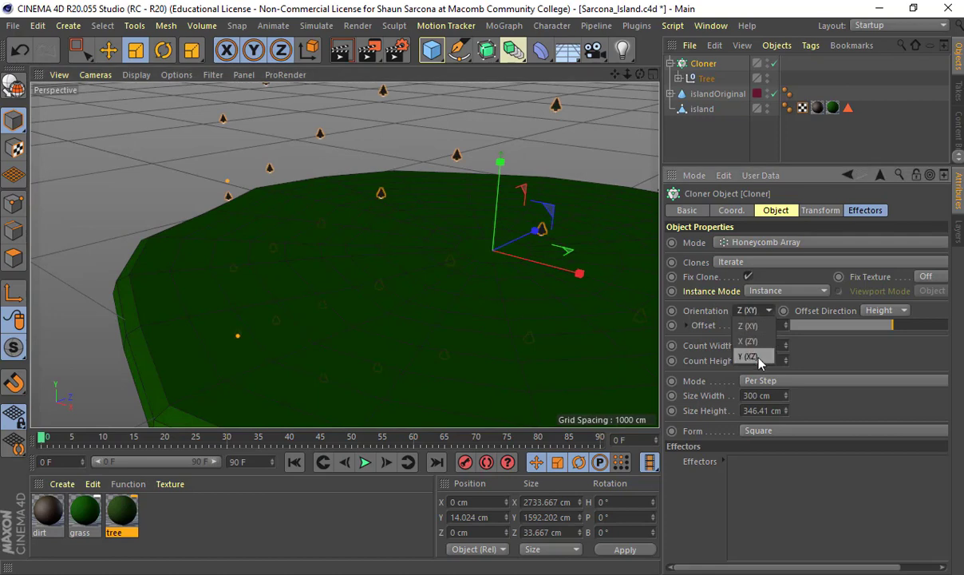
left_click(759, 361)
left_click_drag(566, 289, 609, 301, "alt")
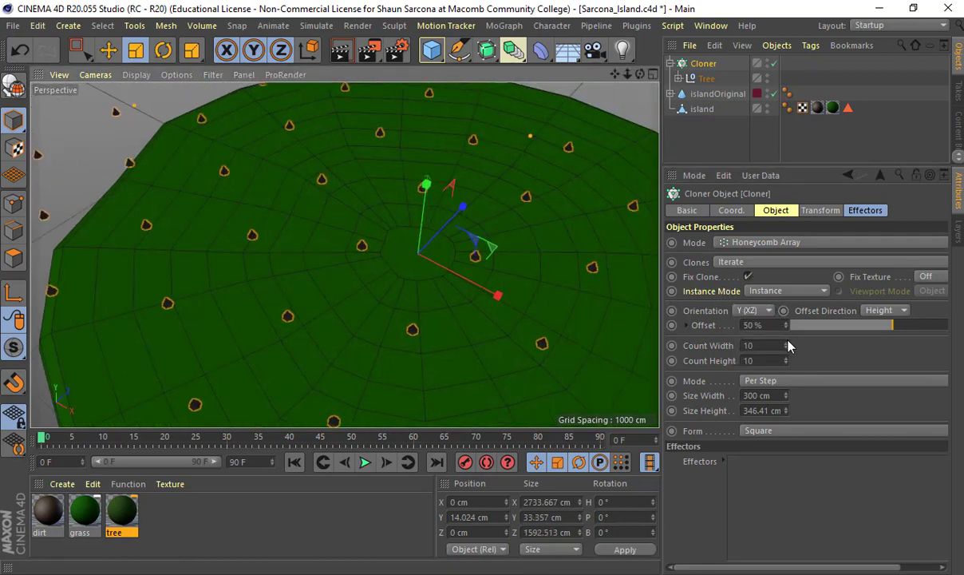
Set the array's size mode to End Point and shrink its width and height to fit the island, with a height of about 1117 cm.
left_click(786, 388)
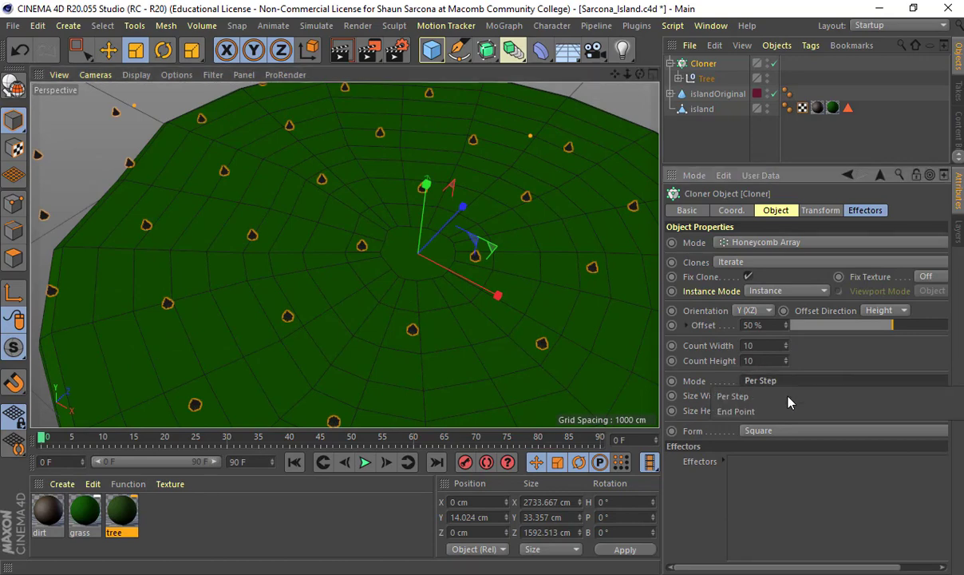
left_click(786, 407)
left_click_drag(787, 397, 787, 471)
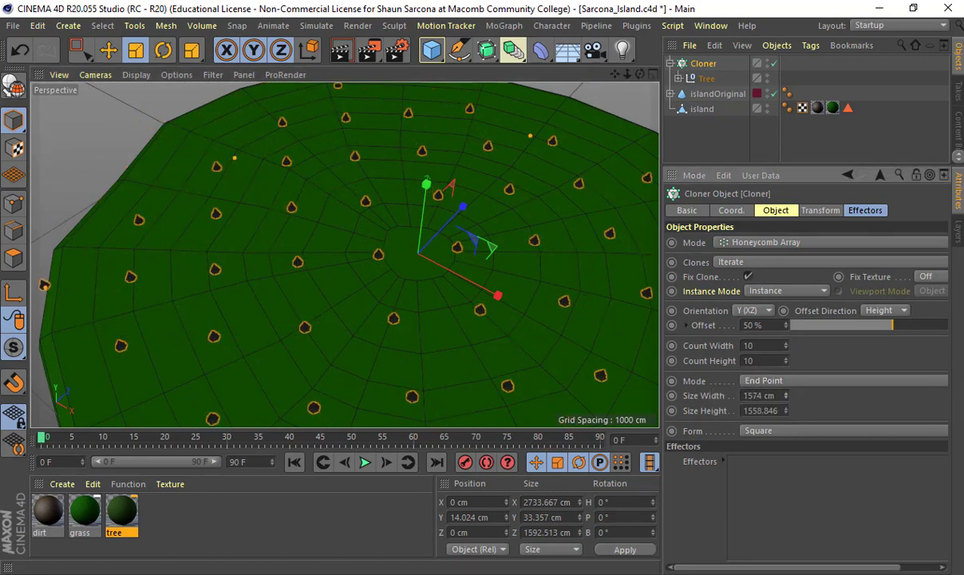
mouse_move(519, 242)
left_mouse_down("alt")
mouse_move(513, 251)
mouse_move(407, 219)
mouse_move(541, 228)
mouse_move(495, 230)
left_mouse_up("alt")
left_click_drag(514, 280, 558, 292, "alt")
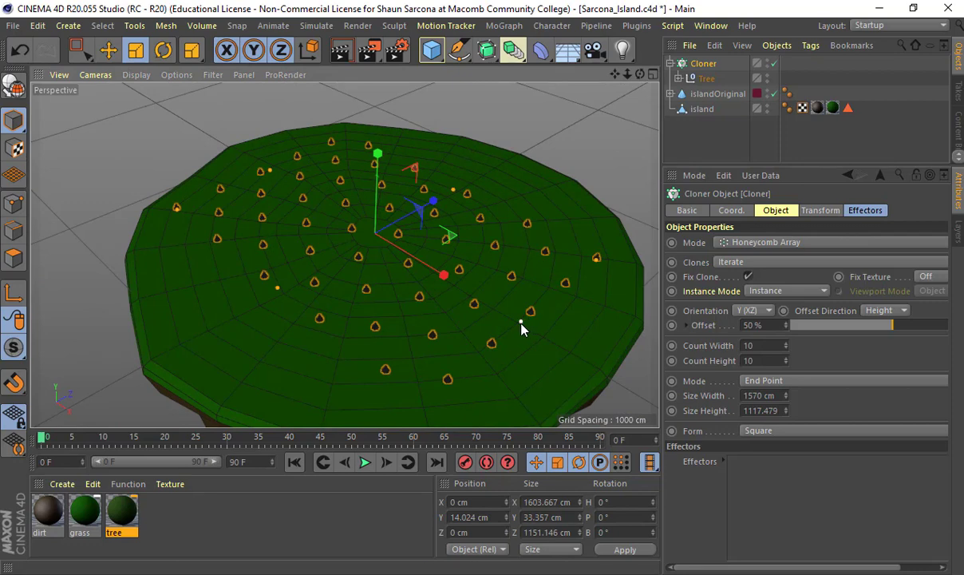
left_click_drag(521, 323, 507, 314)
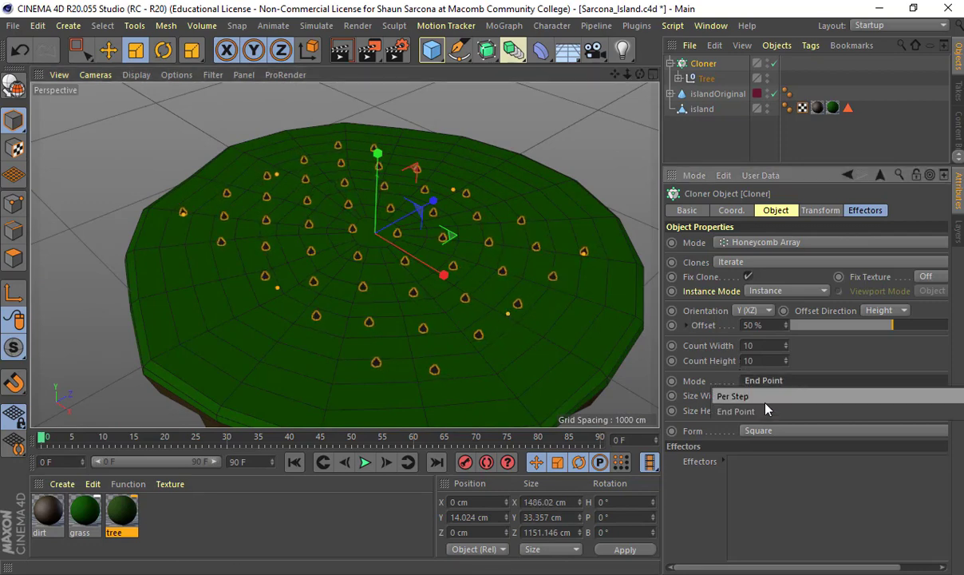
Switch the array's size mode to Per Step and increase the Count Width to 14.
left_click(767, 383)
left_click(726, 396)
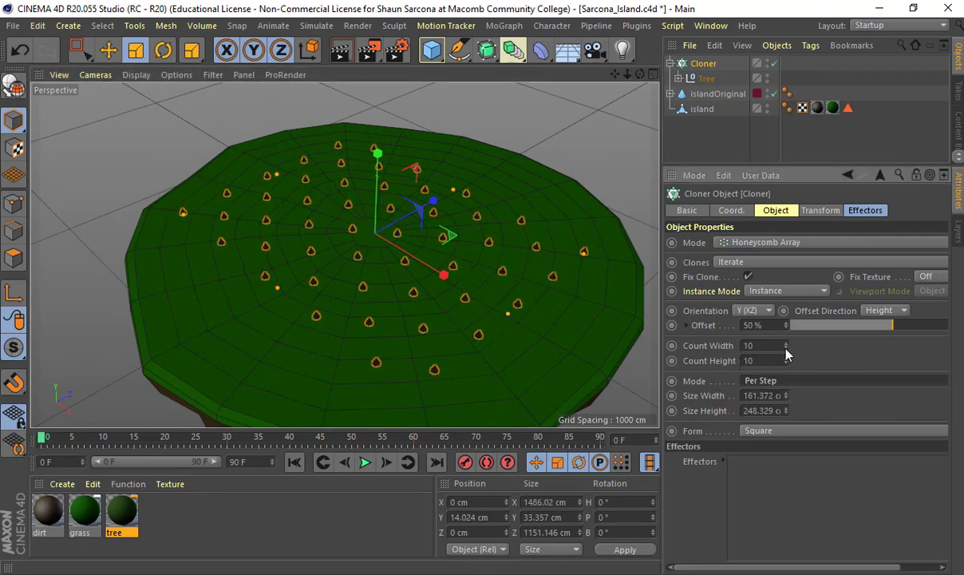
left_click(789, 345)
left_click(789, 345)
left_click(788, 345)
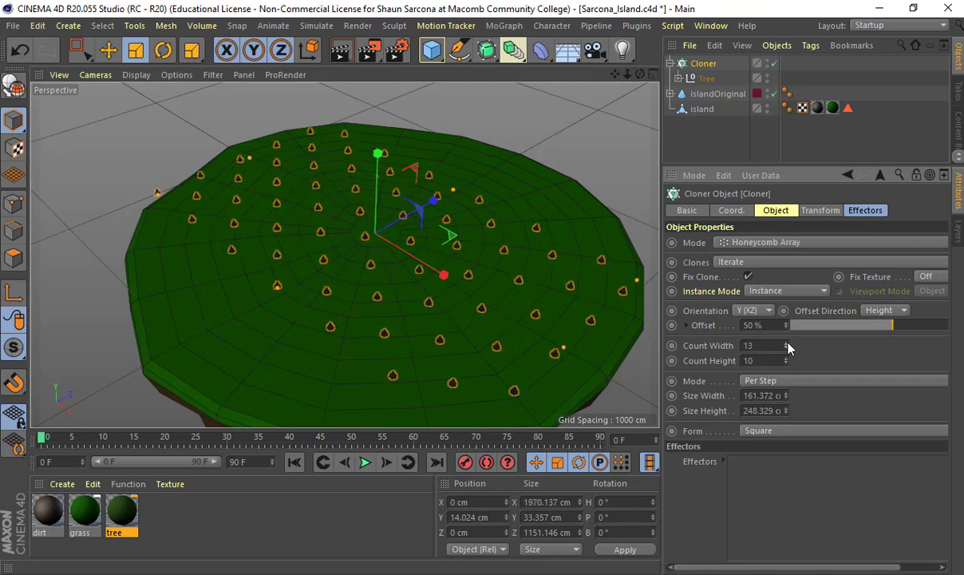
left_click(789, 344)
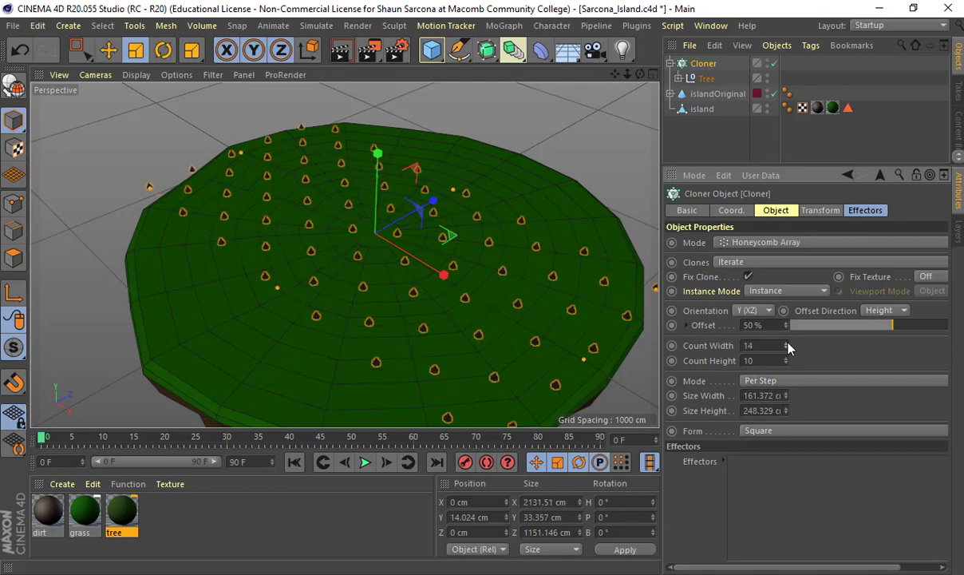
Set the array's size mode to End Point and resize it to about 1485 cm wide and 1329 cm high.
left_click(792, 384)
left_click(790, 410)
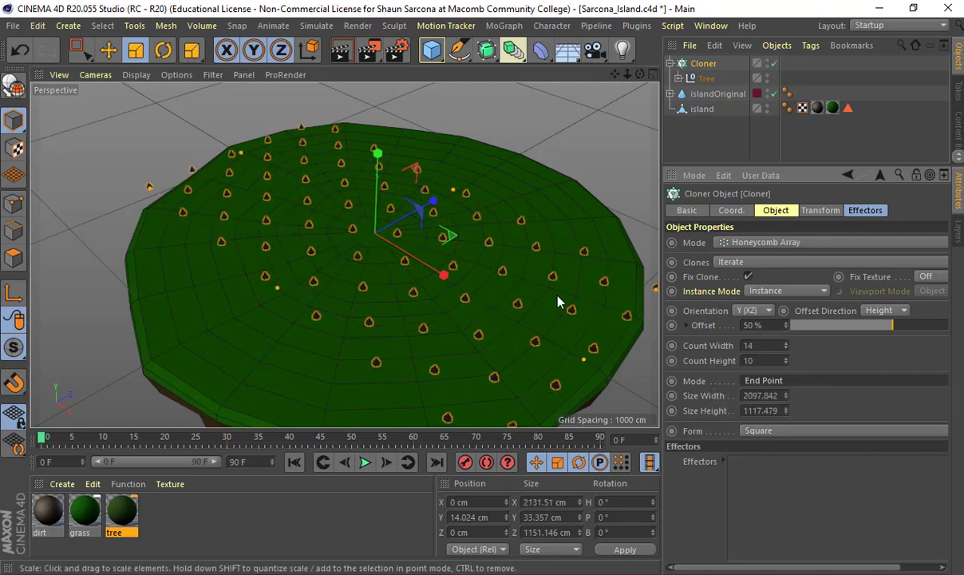
left_click_drag(566, 350, 509, 327)
left_click_drag(450, 251, 423, 265, "alt")
mouse_move(481, 206)
left_mouse_down()
mouse_move(499, 204)
mouse_move(448, 196)
left_mouse_up()
scroll(495, 207, "up", 5)
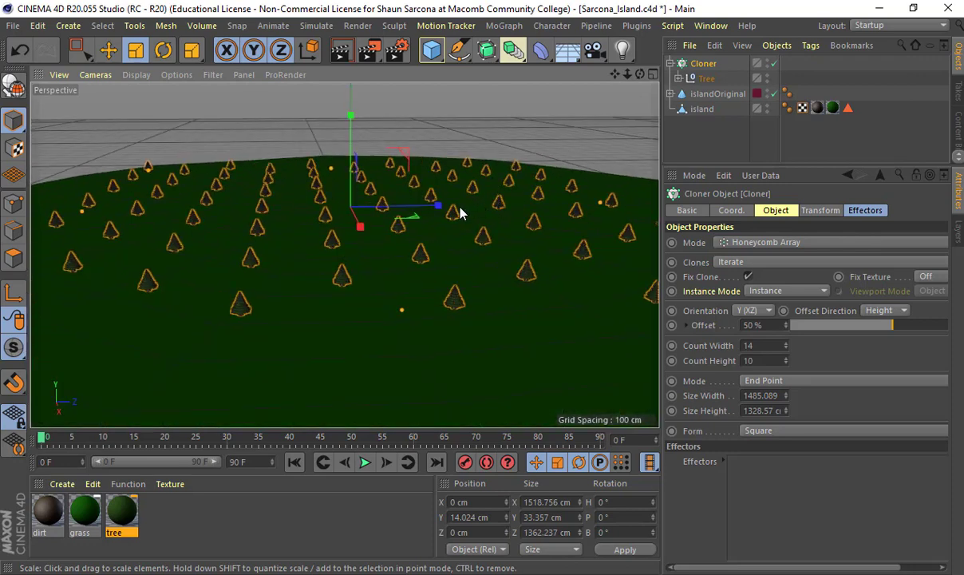
left_click_drag(432, 206, 415, 189, "alt")
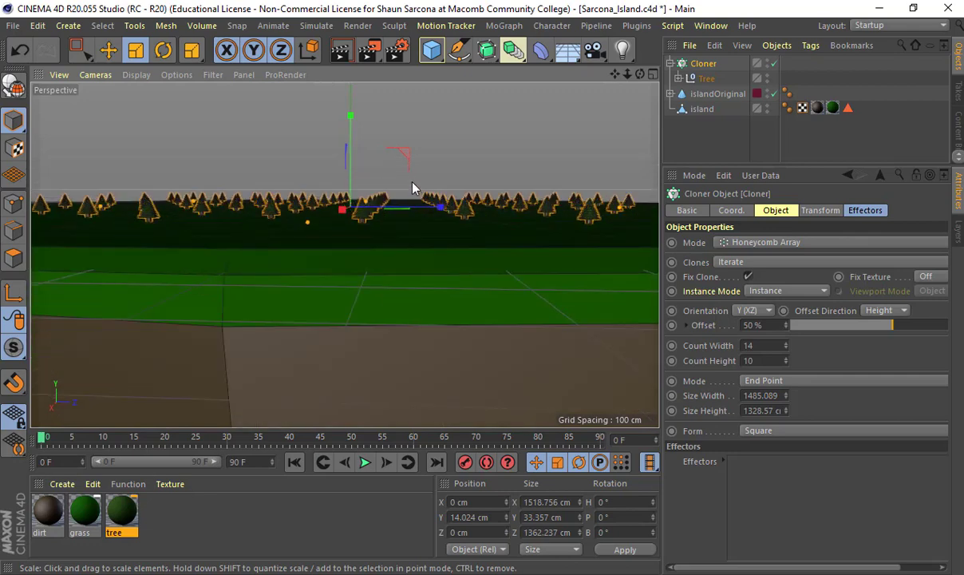
Add a MoGraph Random effector to the tree cloner and set its Y position variation to 0 cm.
left_click(515, 25)
mouse_move(497, 46)
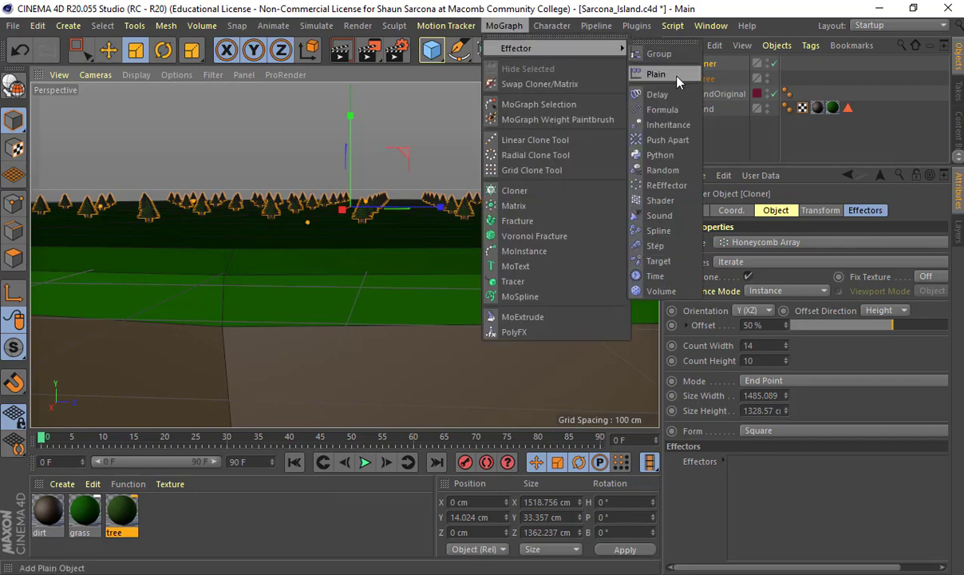
left_click(681, 171)
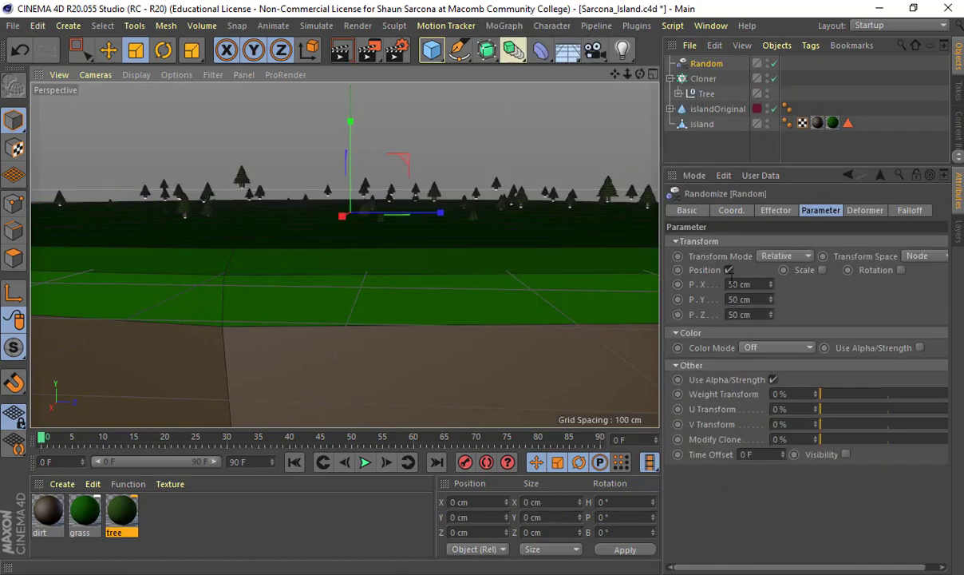
left_click(760, 299)
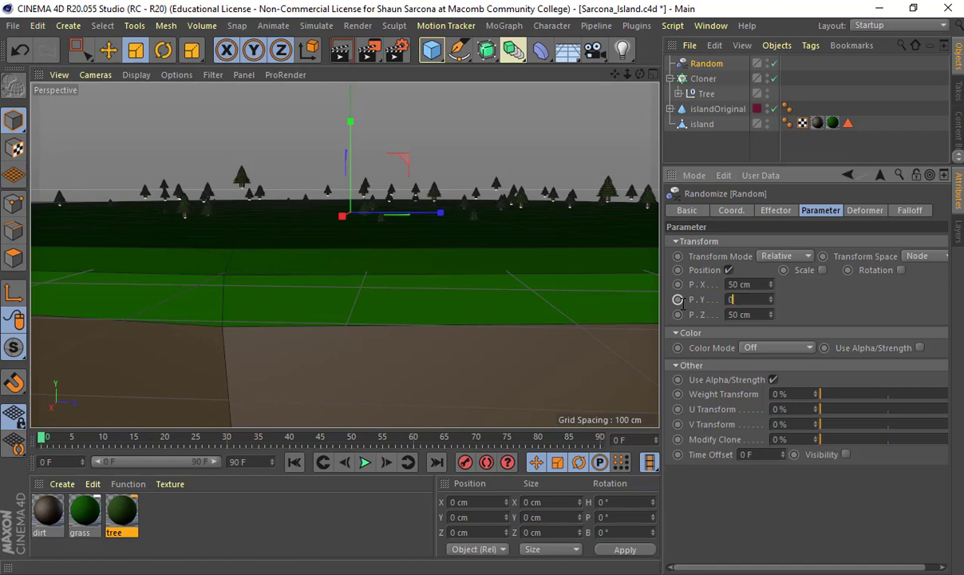
type("0")
key("Return")
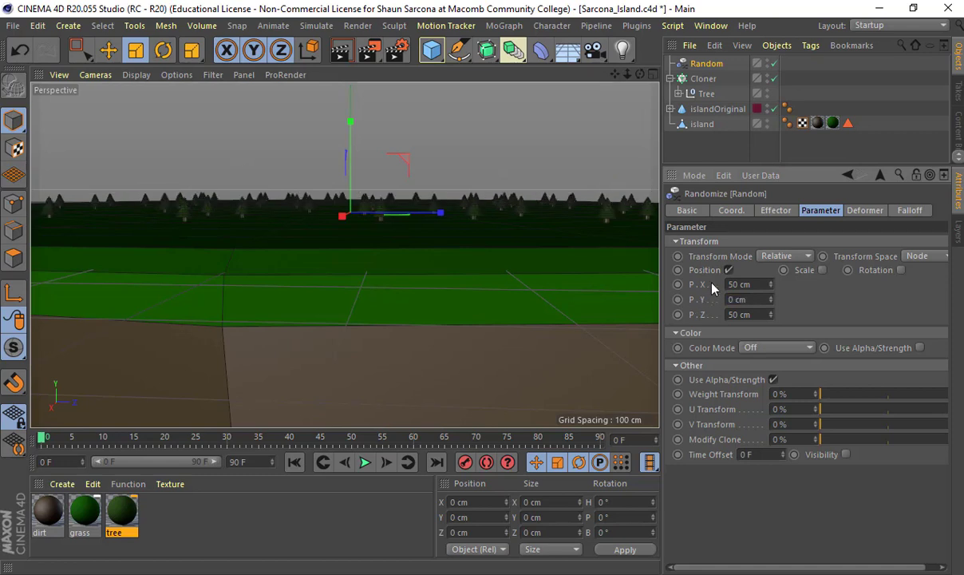
Set the Random effector's X and Z position variation to 150 cm each.
left_click_drag(484, 205, 562, 288, "alt")
left_click_drag(760, 284, 698, 298)
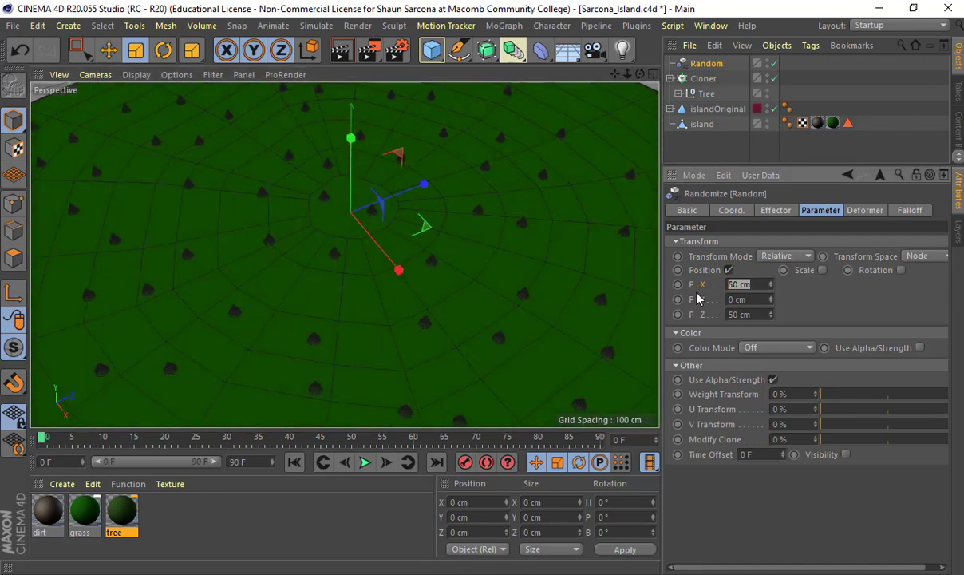
type("150")
key("Tab")
key("Tab")
type("150")
key("Return")
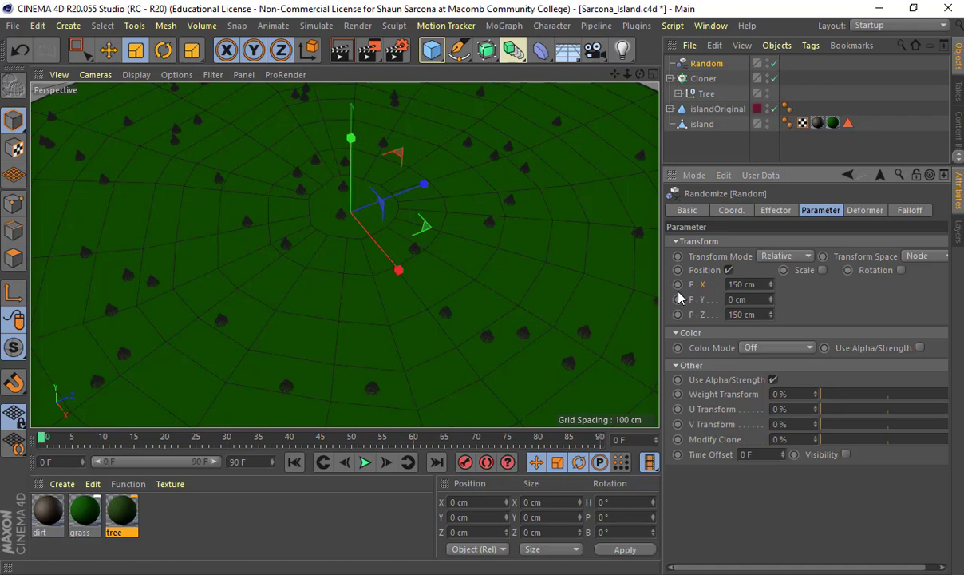
Enable scale randomization with Uniform Scale and Absolute Scale, and set the scale to -0.5.
right_click_drag(501, 213, 396, 222, "alt")
middle_click_drag(329, 236, 287, 240, "alt")
right_click_drag(288, 240, 380, 250, "alt")
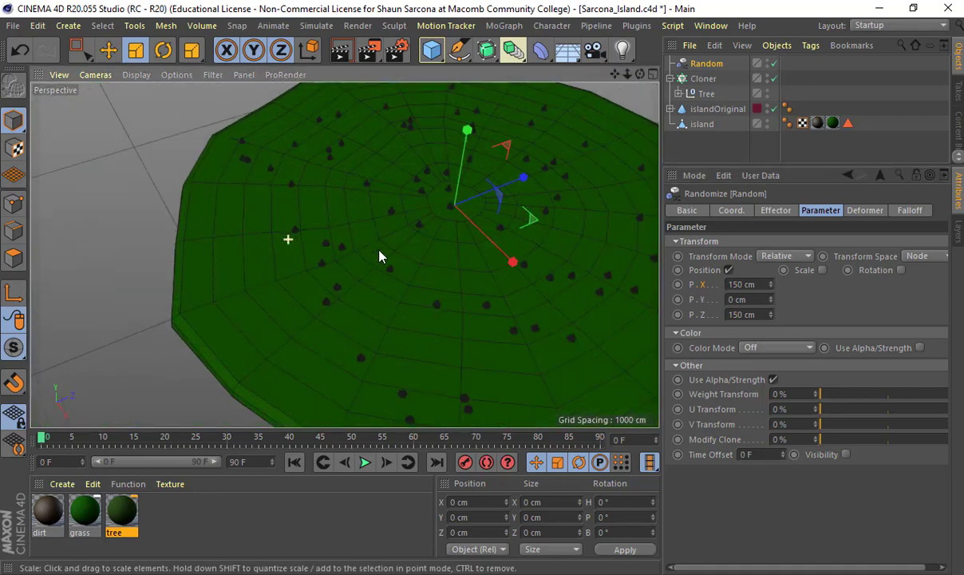
left_click_drag(379, 256, 347, 230, "alt")
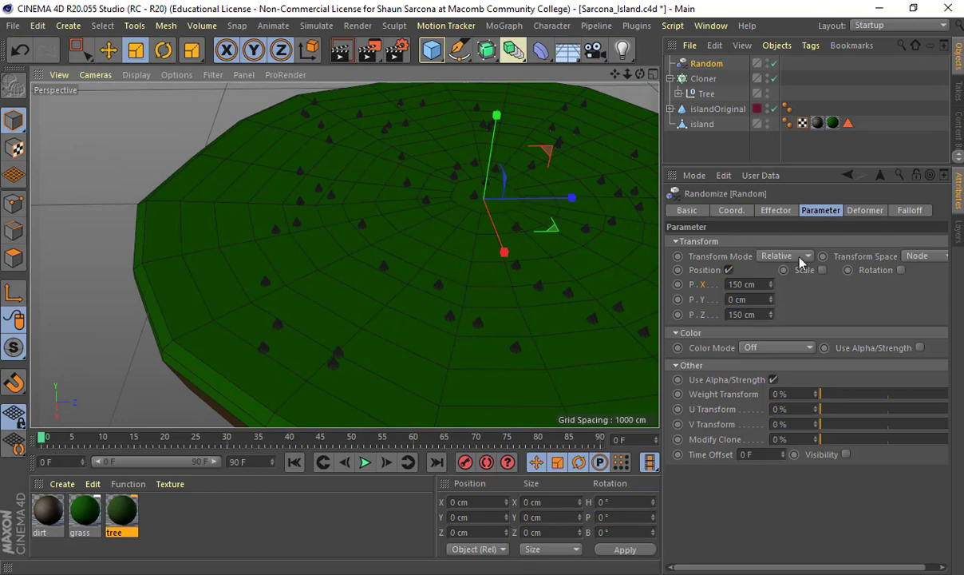
left_click(822, 270)
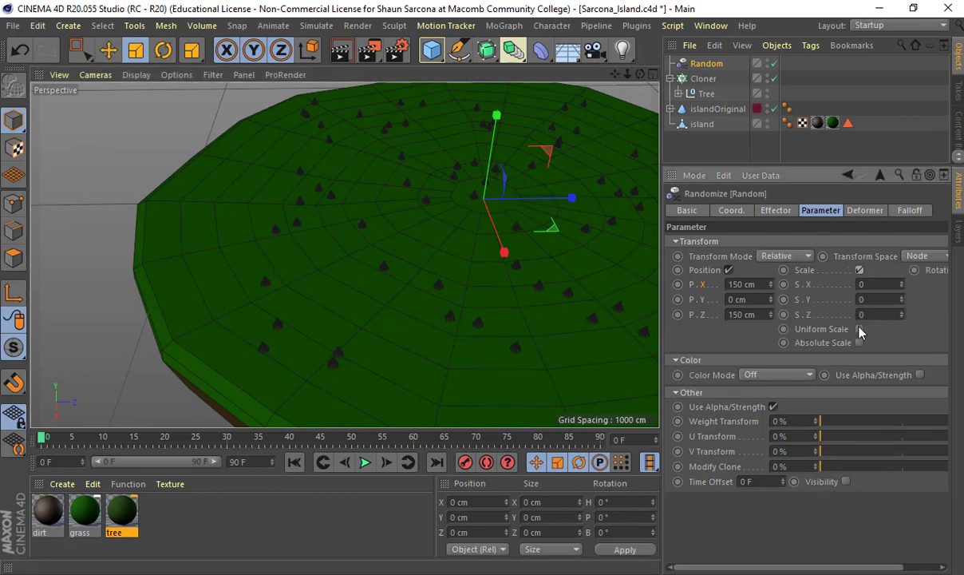
left_click(860, 330)
left_click(859, 312)
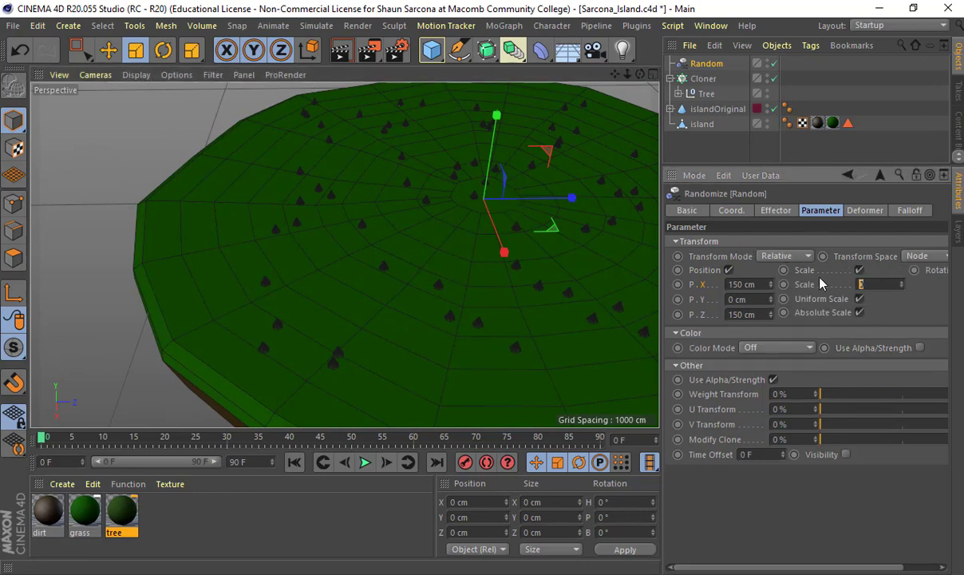
type("-0.5")
key("Return")
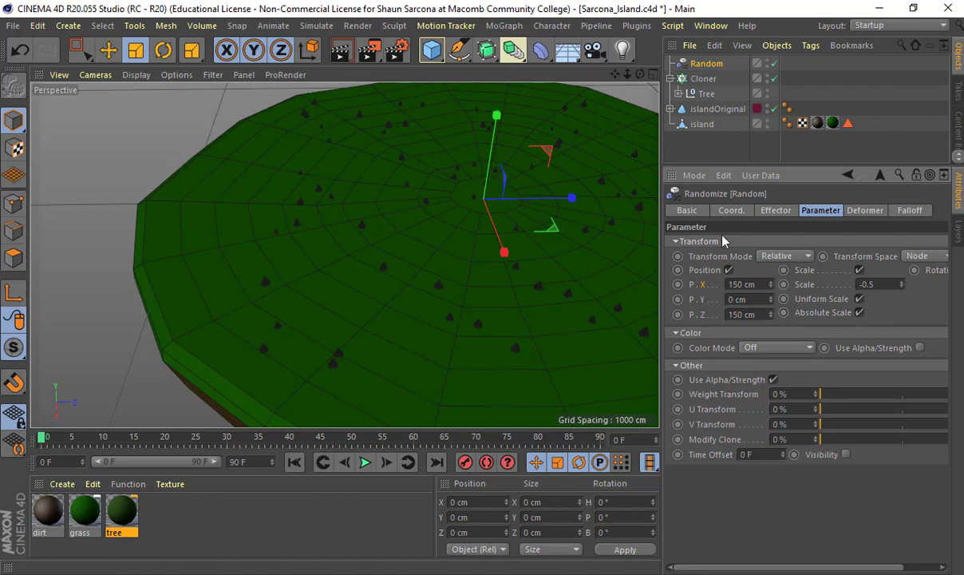
Enable rotation randomization on the Random effector and set its heading (R.H) to 360°.
left_click_drag(661, 225, 596, 222)
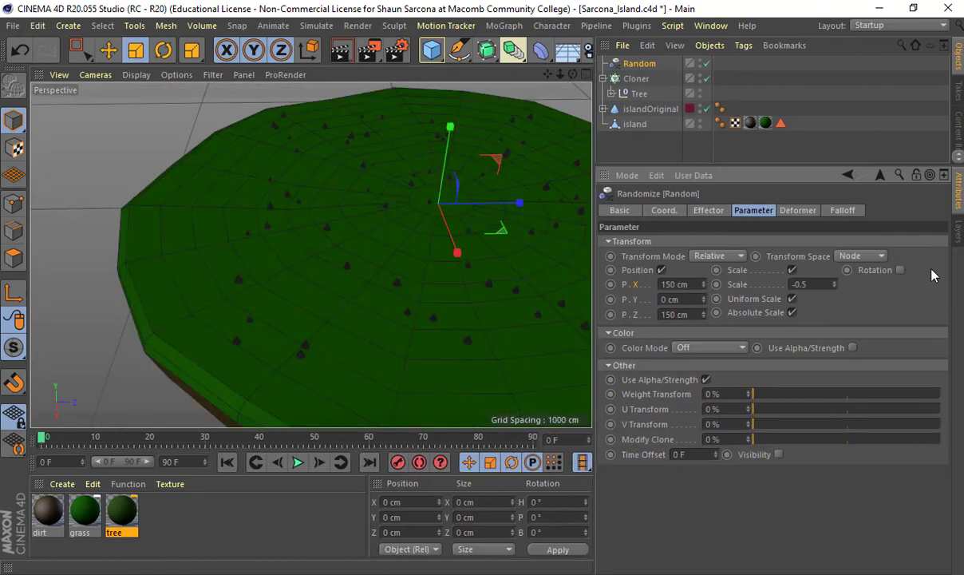
left_click(900, 271)
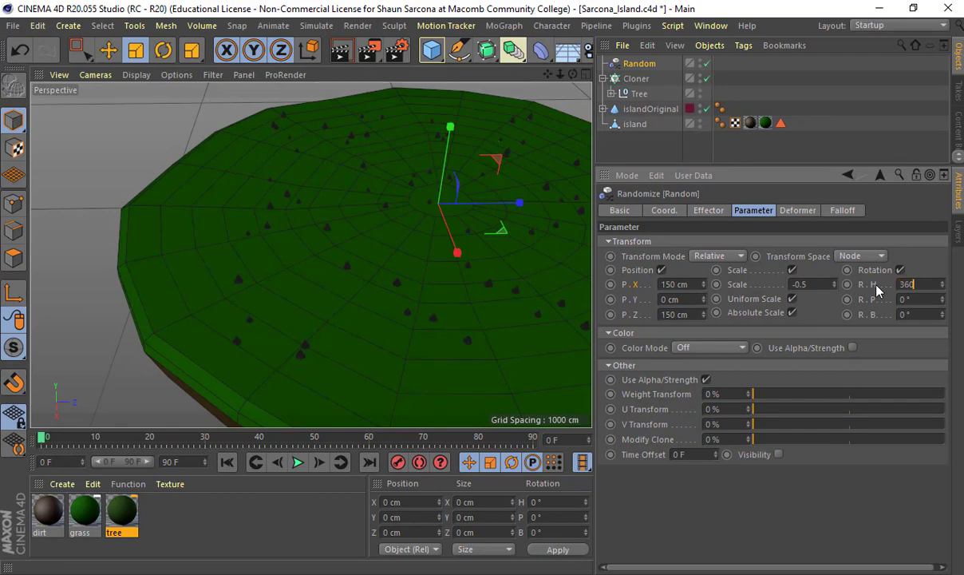
right_click_drag(352, 274, 495, 287, "alt")
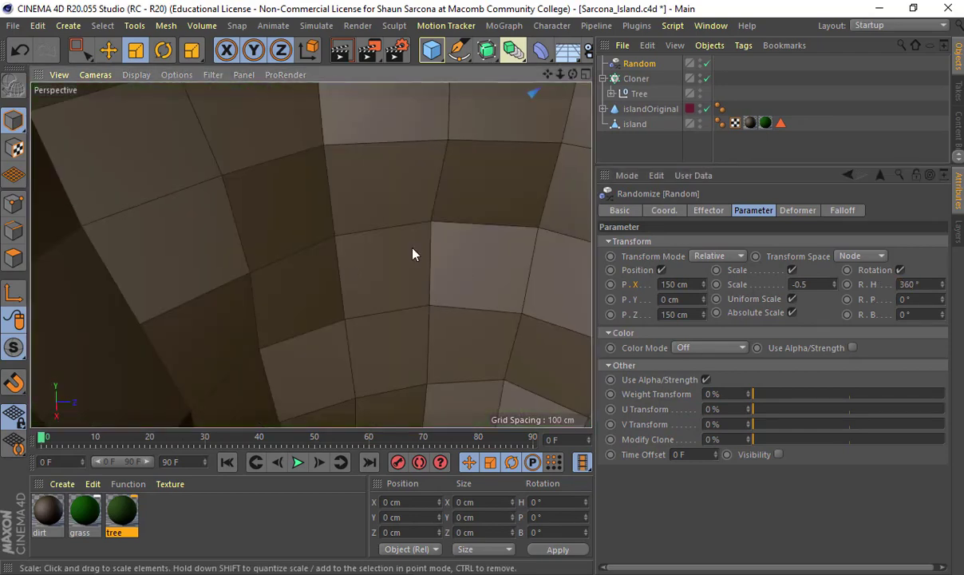
right_click_drag(411, 247, 402, 269, "alt")
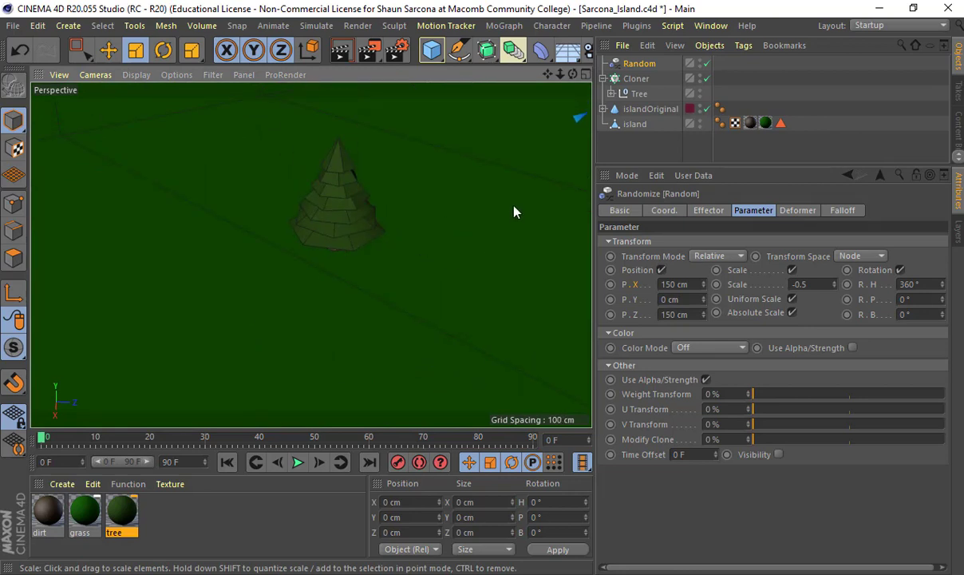
left_click(900, 270)
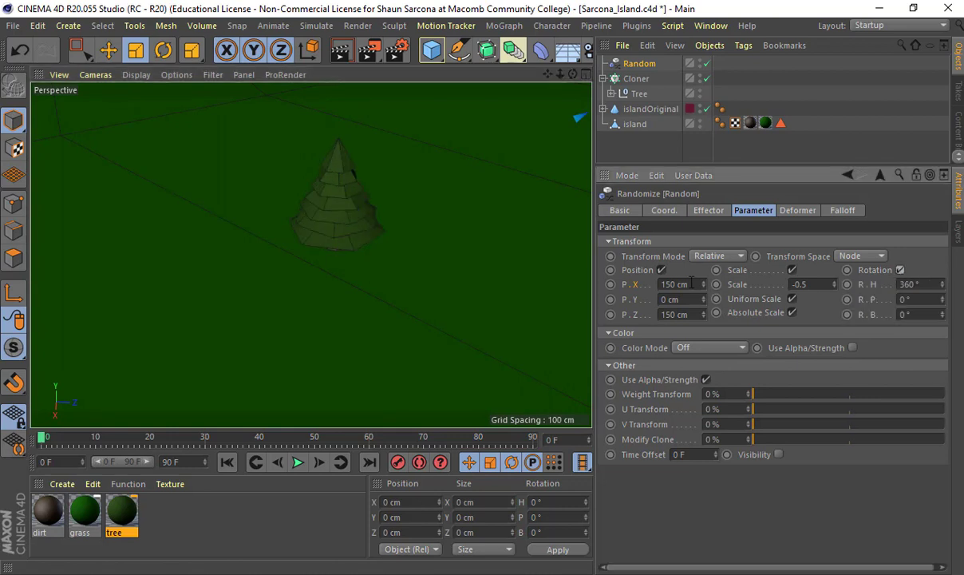
Increase the tree cloner's Count Width to 32 and Count Height to 17.
right_click_drag(426, 220, 271, 240, "alt")
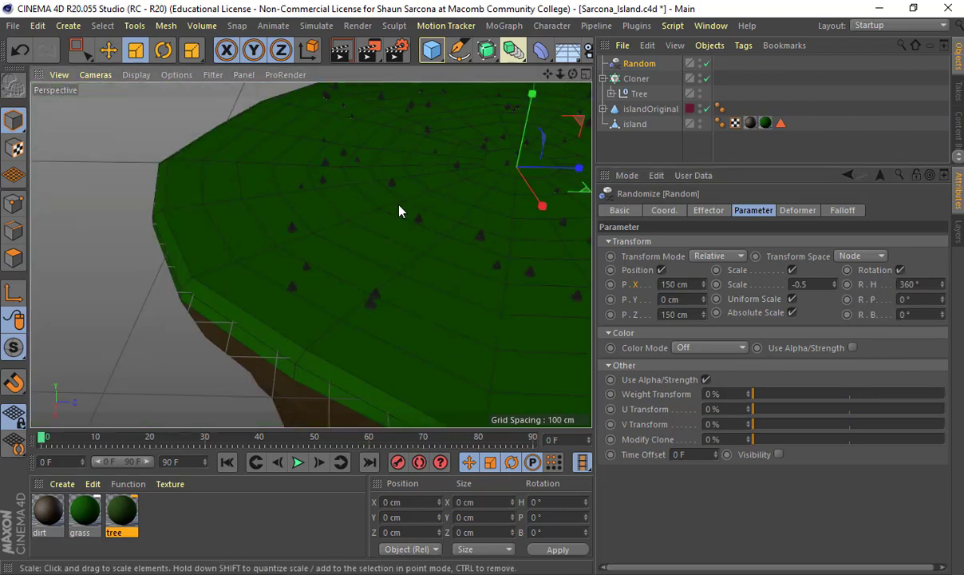
middle_click_drag(400, 209, 279, 234, "alt")
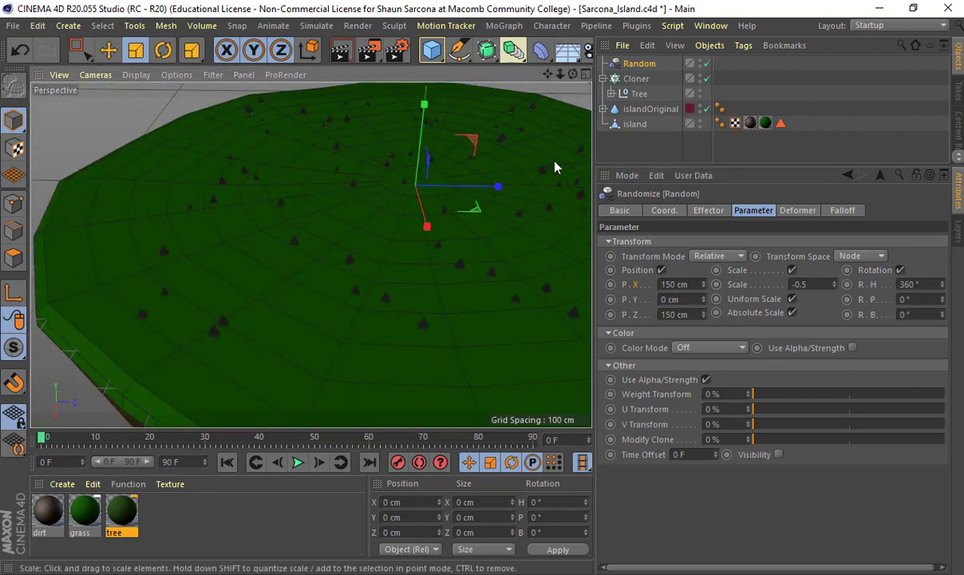
left_click(636, 78)
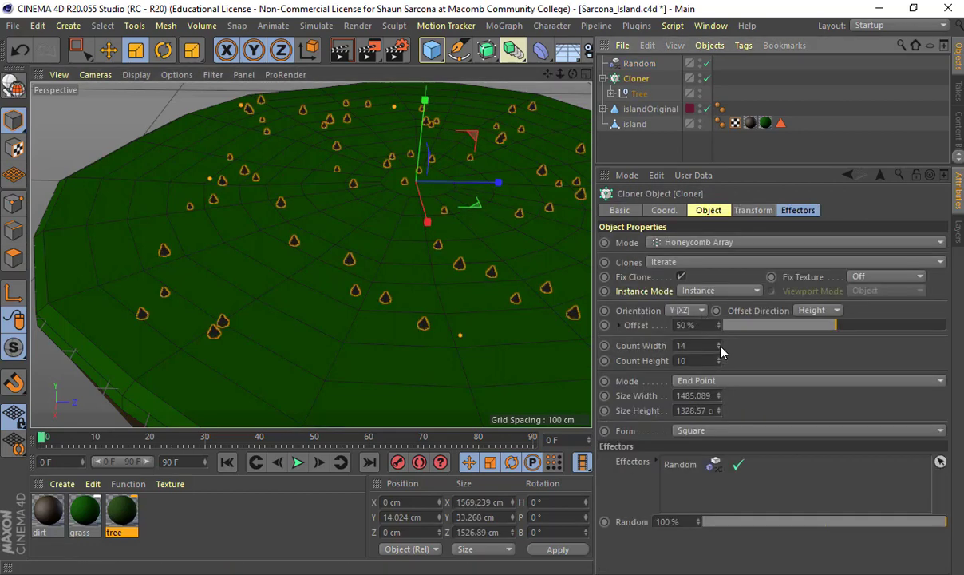
left_click_drag(721, 351, 717, 356)
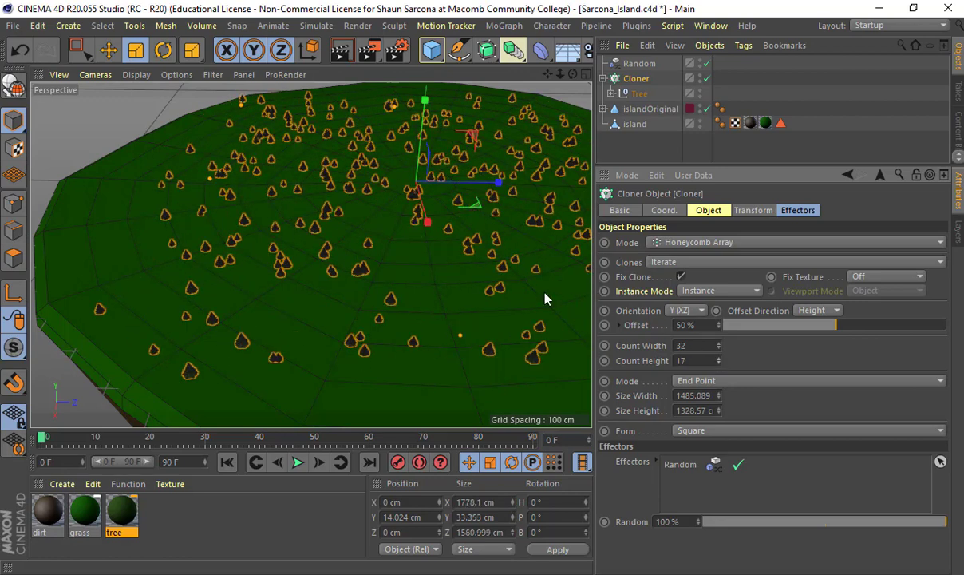
Deselect the cloner and examine the distribution of trees across the island from several angles and distances.
right_click_drag(529, 291, 448, 264, "alt")
left_click_drag(448, 264, 461, 228, "alt")
left_click(298, 165)
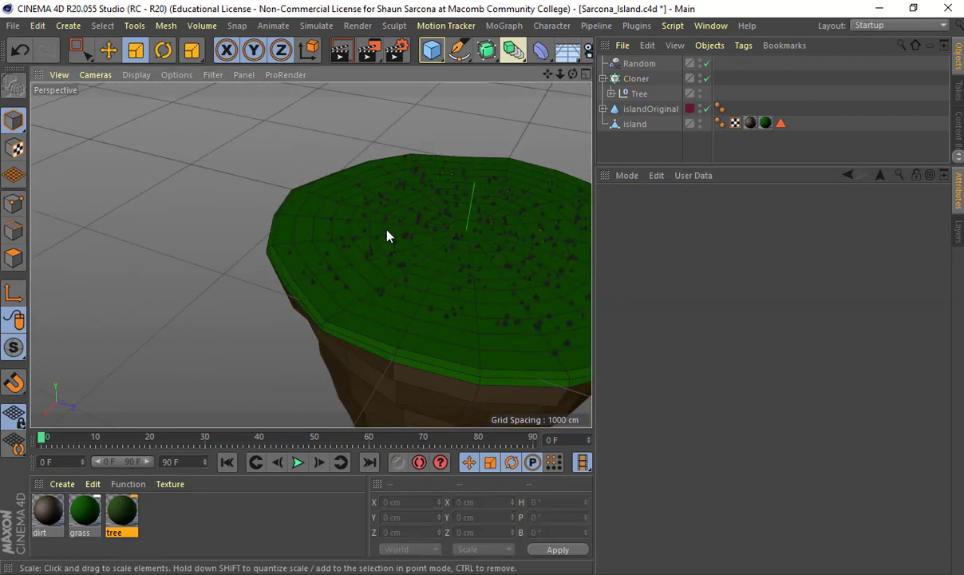
right_click_drag(386, 229, 504, 235, "alt")
left_click_drag(504, 235, 404, 217, "alt")
right_click_drag(402, 215, 513, 248, "alt")
left_click_drag(513, 248, 386, 199, "alt")
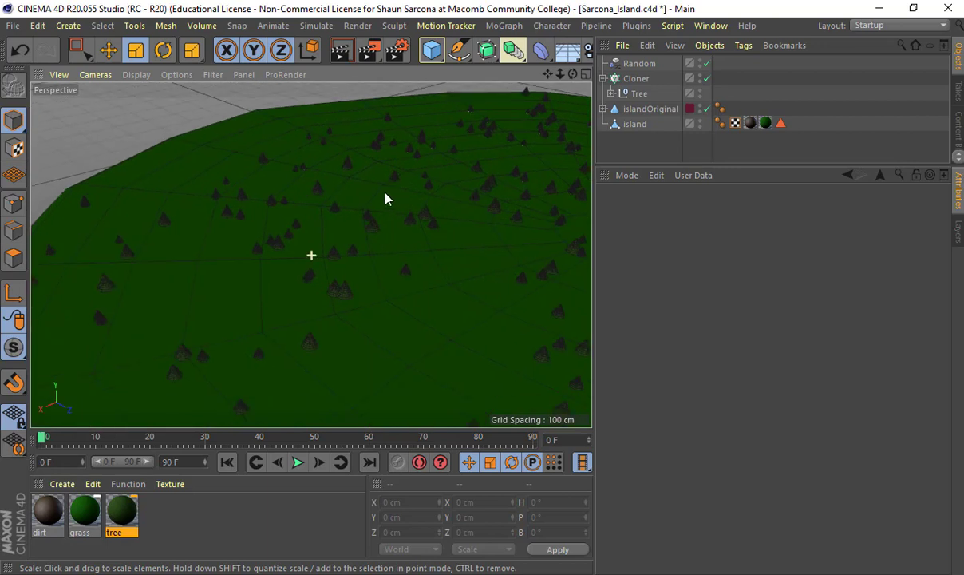
right_click_drag(323, 265, 310, 247, "alt")
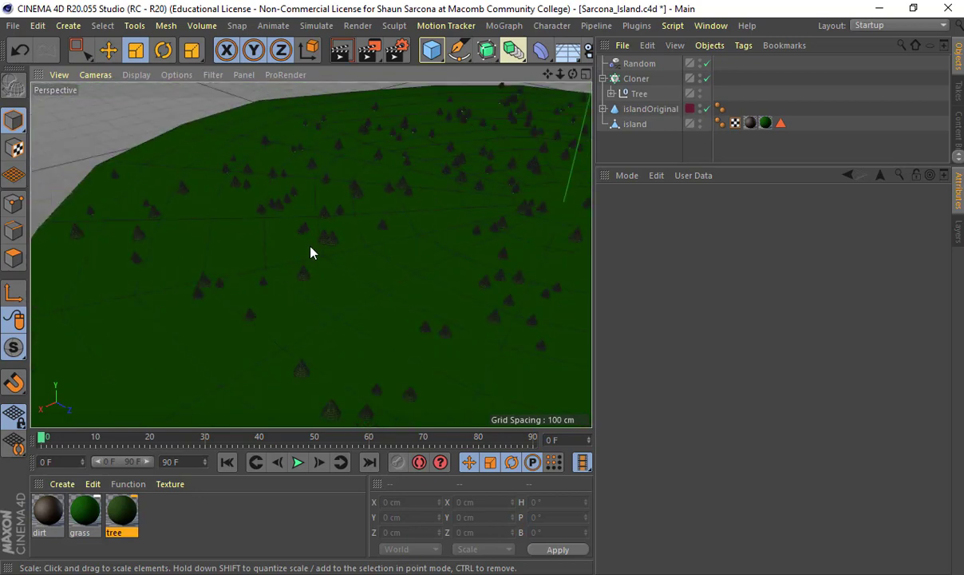
left_click_drag(310, 247, 348, 265, "alt")
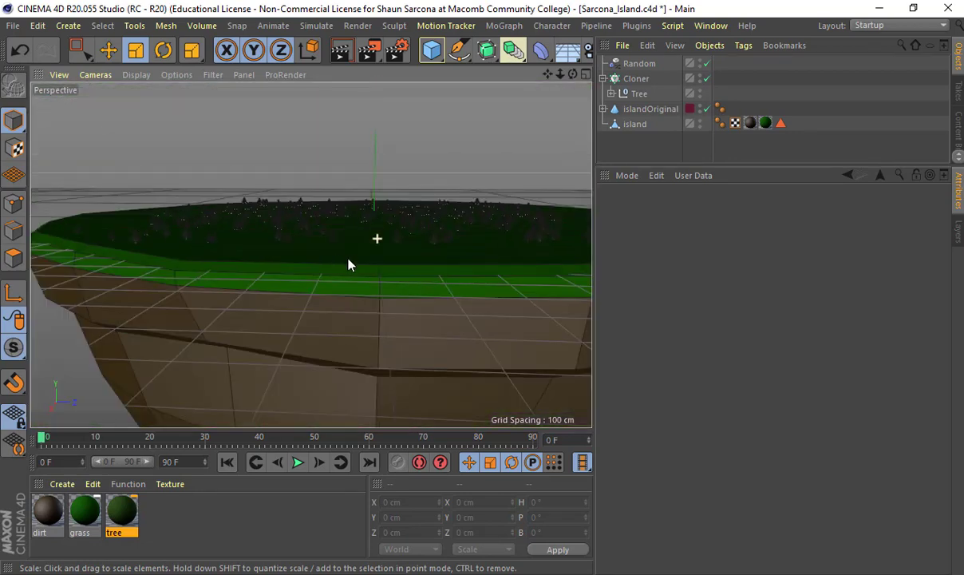
Rename the cloner as cloner_Tree and the Random effector as Random_tree.
double_click(643, 78)
type("cloner_")
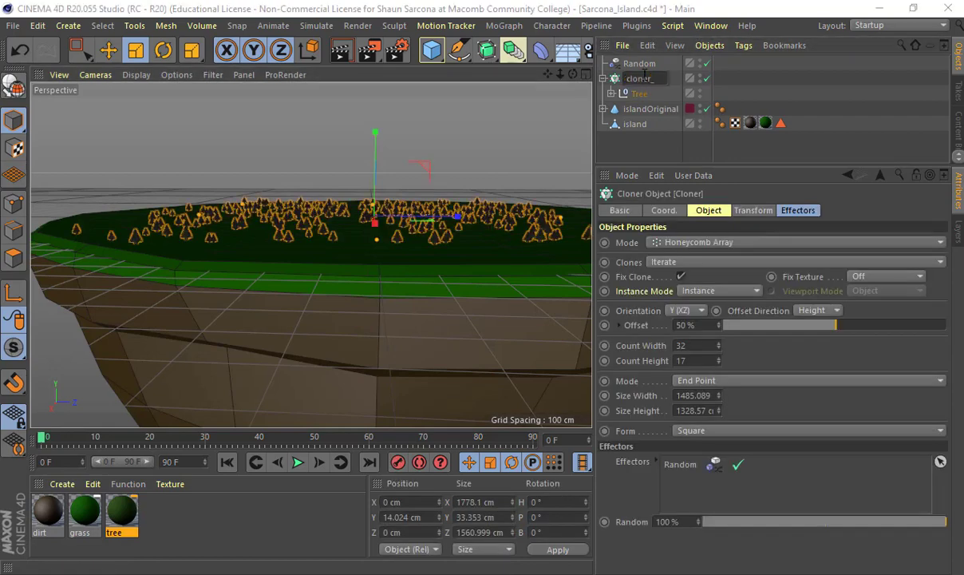
type("Tree")
key("Return")
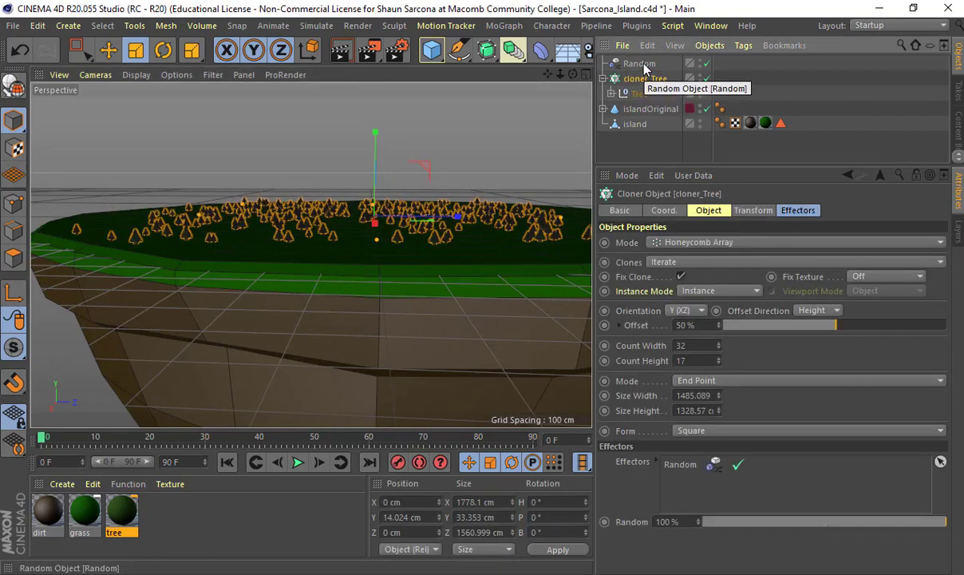
left_click(639, 64)
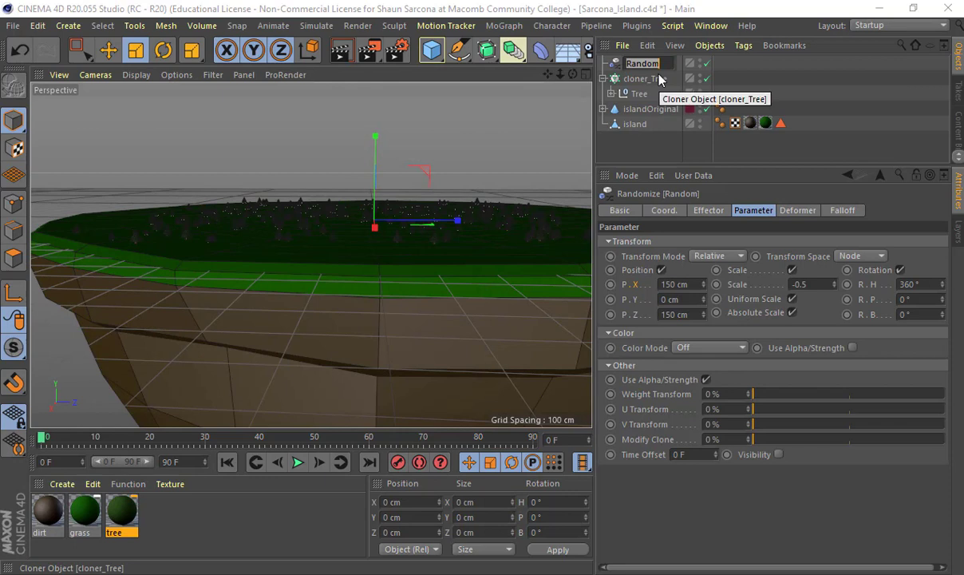
type("_tree")
key("Return")
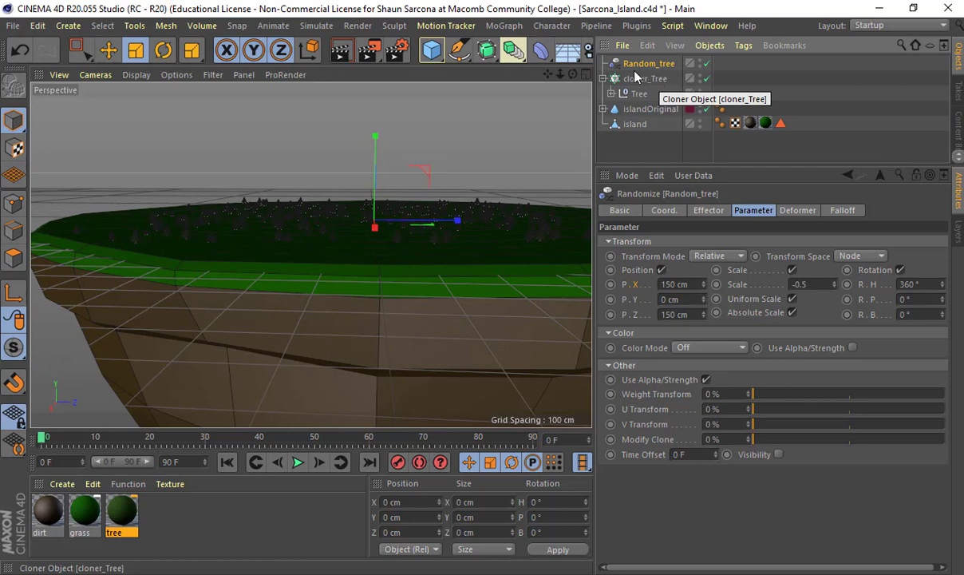
Group Random_tree and cloner_Tree into a null and rename the group as Tree_Stuff.
left_click(603, 79)
left_click(652, 81, "ctrl")
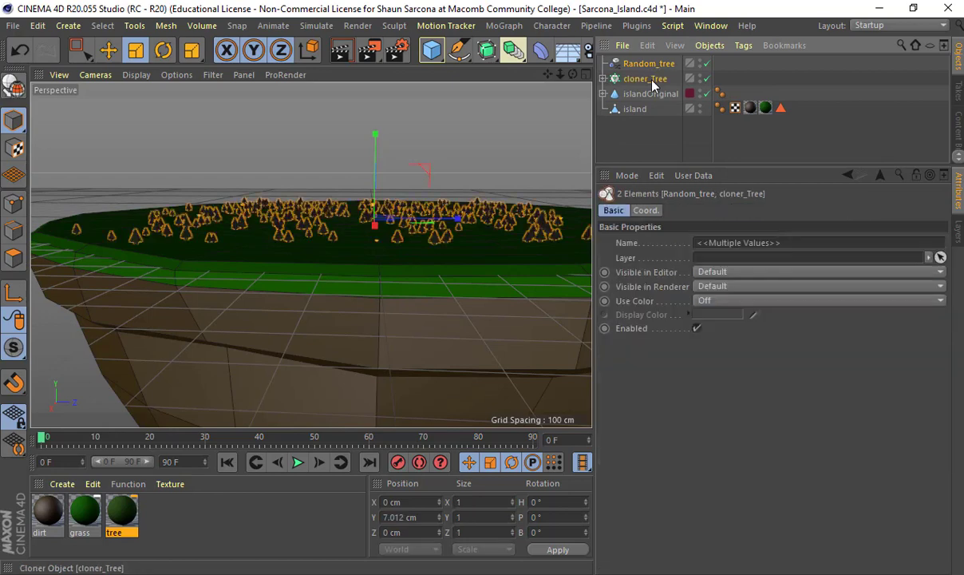
key("alt+g")
double_click(634, 64)
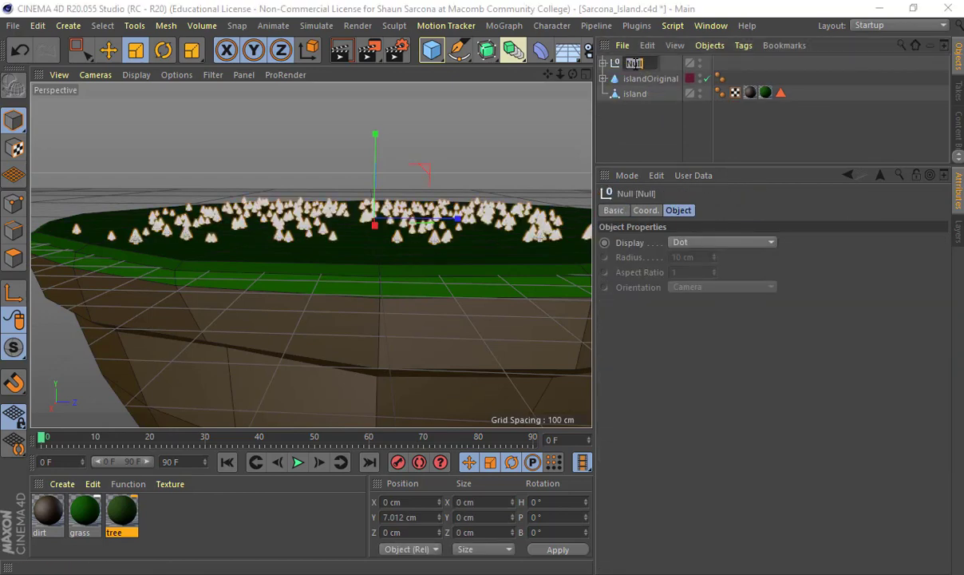
type("Tree_Stuff")
key("Return")
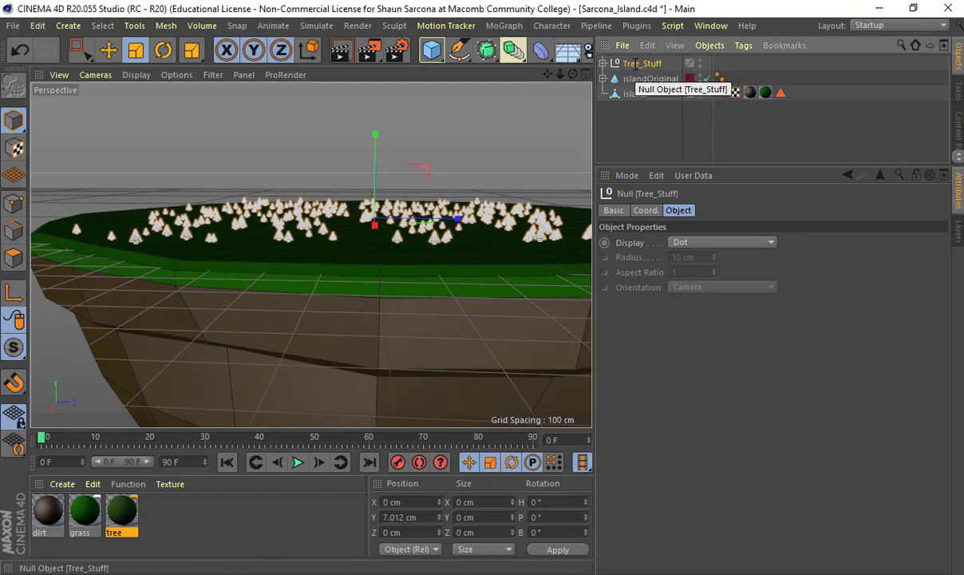
left_click(519, 131)
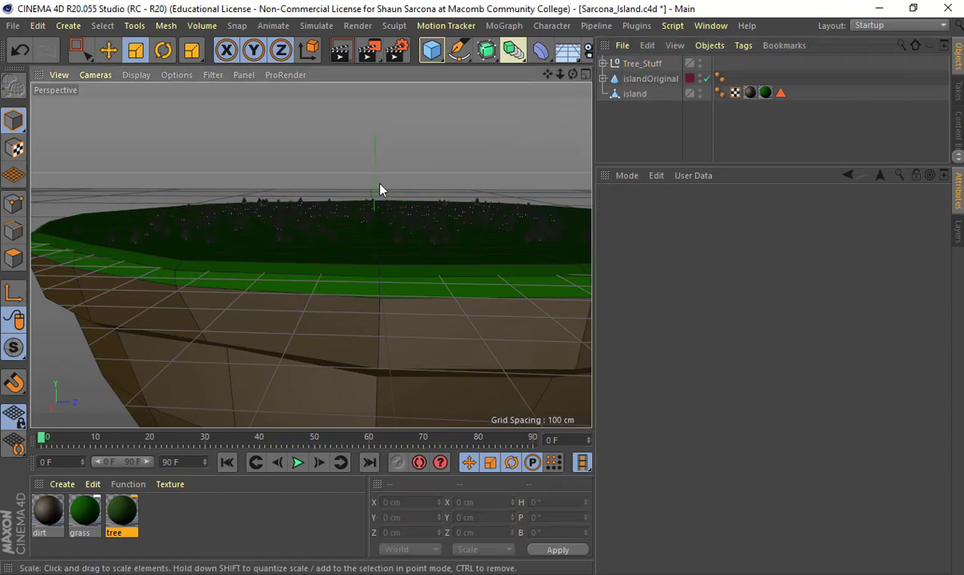
Add a Cube primitive at the center of the island.
left_click_drag(380, 189, 546, 104, "alt")
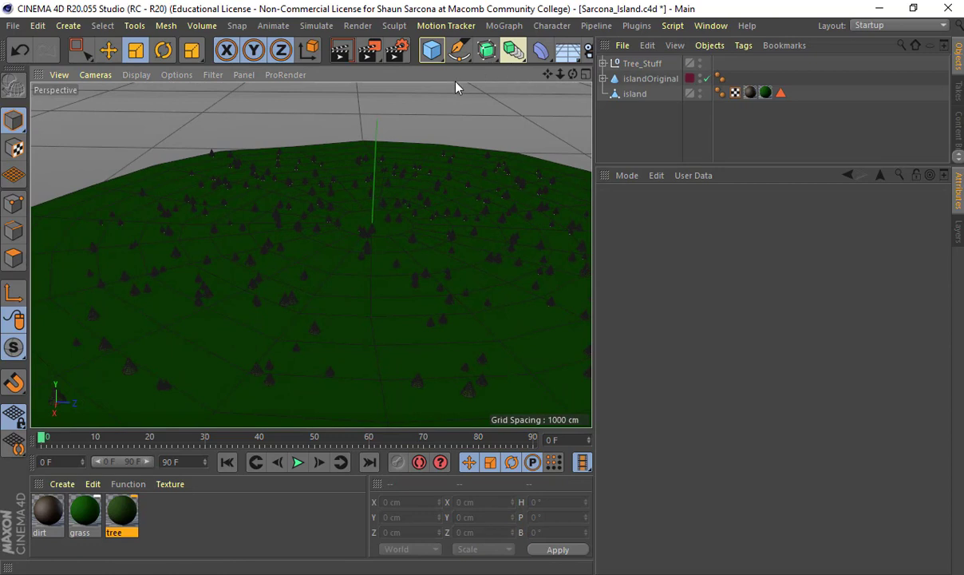
left_click(432, 52)
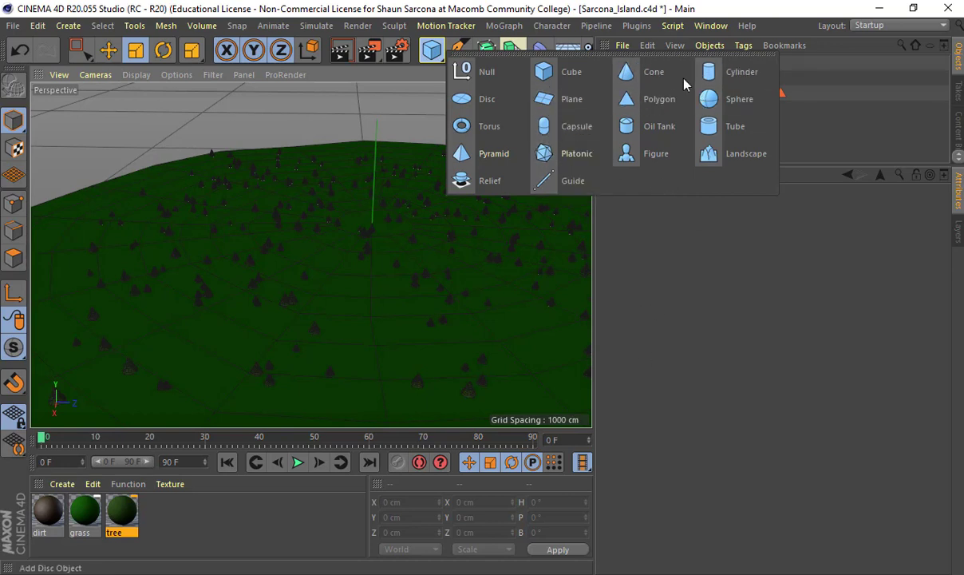
left_click(559, 72)
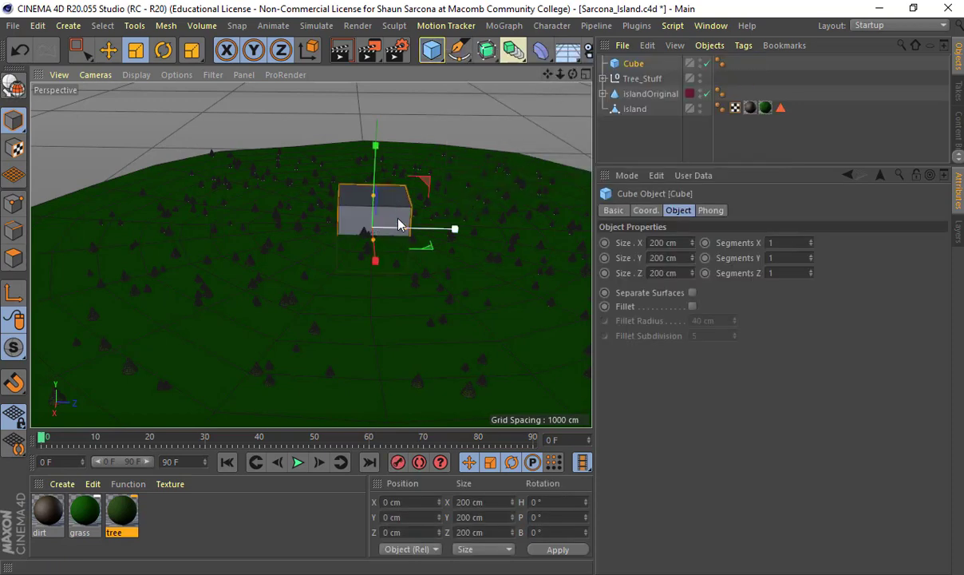
Scale the cube down uniformly to about 37 cm and raise it to a height of about 21.3 cm.
scroll(318, 222, "up", 3)
right_click_drag(451, 224, 495, 222, "alt")
left_click_drag(475, 217, 4, 214)
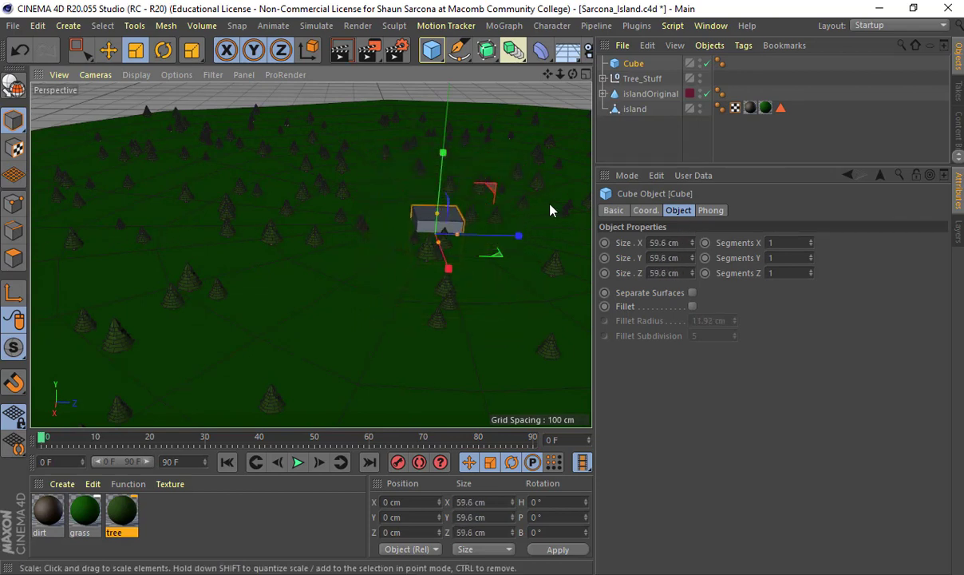
left_click_drag(519, 192, 231, 239)
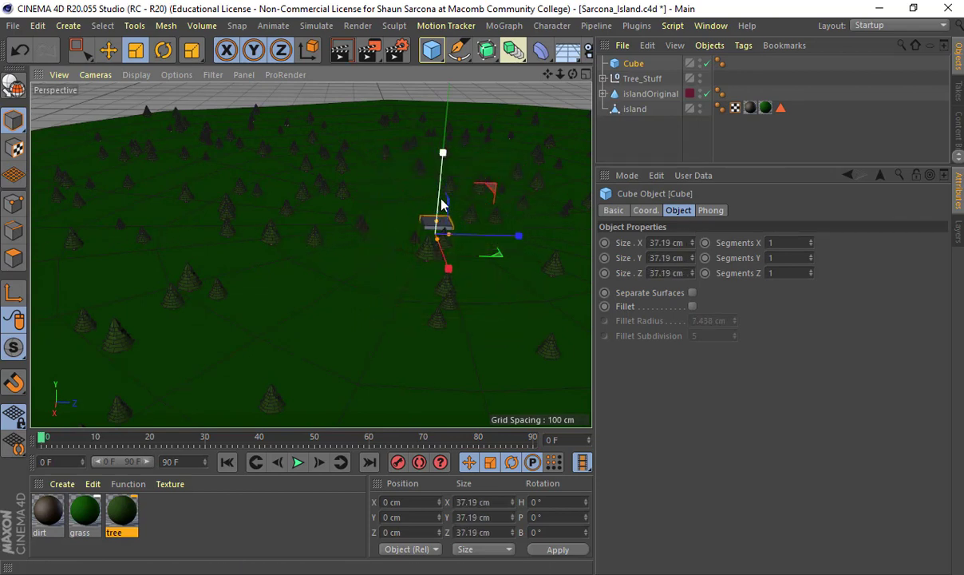
key("e")
left_click_drag(445, 198, 449, 188)
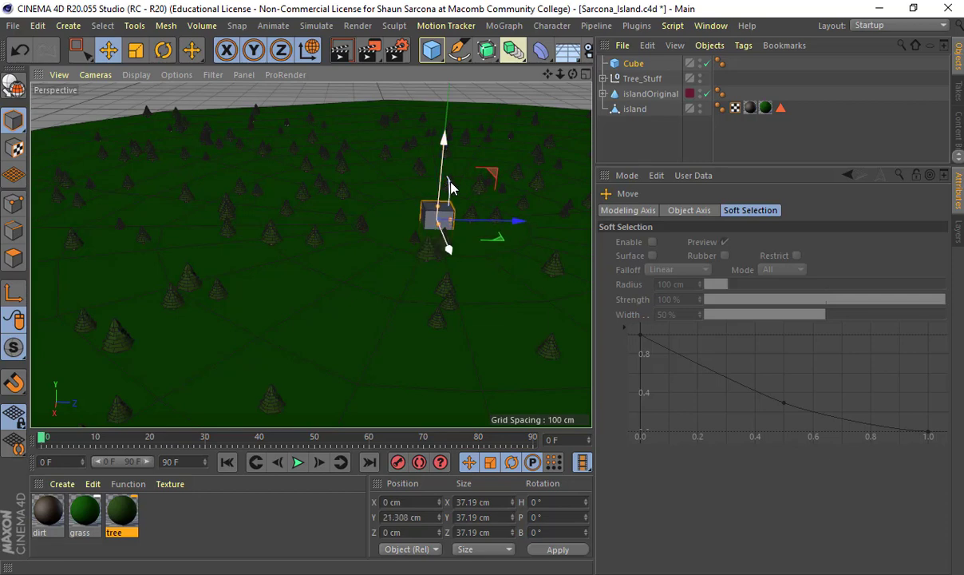
Scale the cube down uniformly to about 12.6 cm, in proportion to the surrounding trees.
key("o")
left_click_drag(372, 244, 351, 246, "alt")
key("ctrl+z")
key("t")
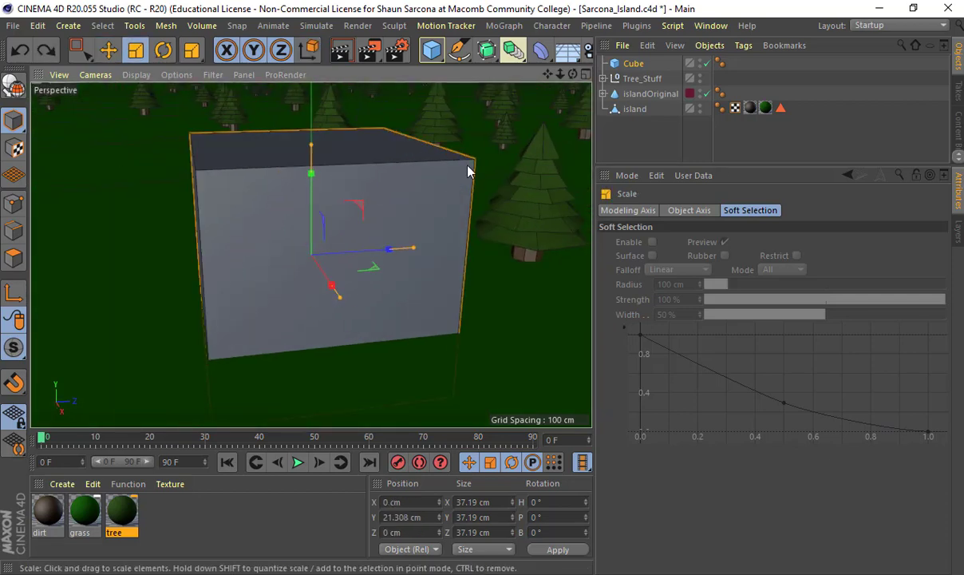
left_click_drag(445, 164, 109, 273)
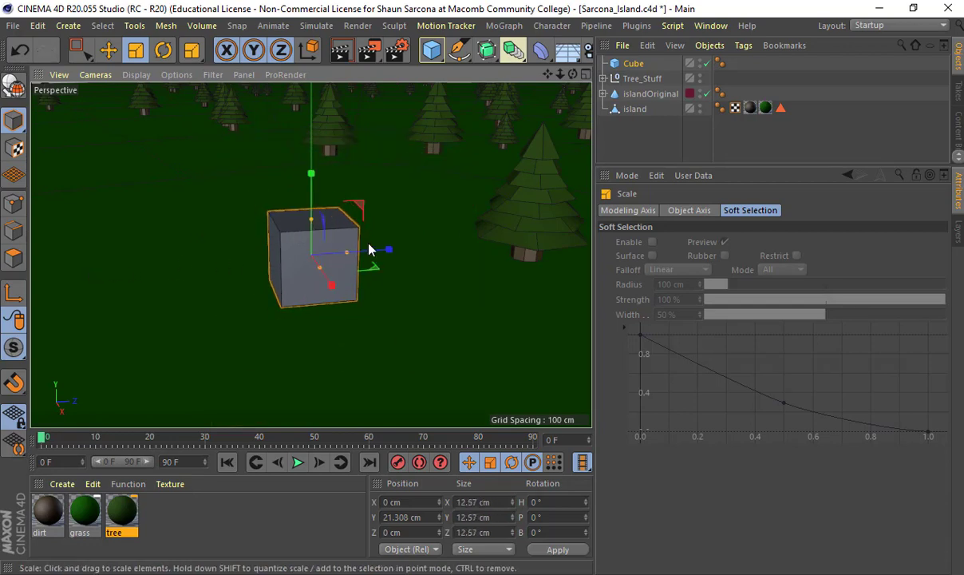
Stretch the cube horizontally into a house base about 36.1 cm in X and 32.5 cm in Z.
scroll(390, 213, "up", 5)
scroll(367, 224, "up", 3)
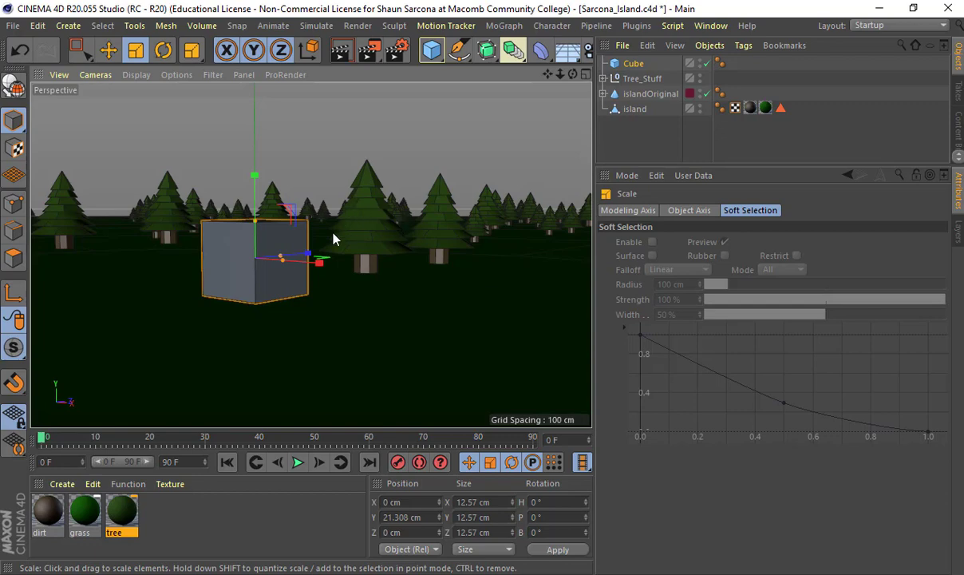
mouse_move(333, 239)
left_mouse_down("alt")
mouse_move(301, 273)
mouse_move(306, 281)
mouse_move(284, 261)
mouse_move(329, 254)
mouse_move(309, 233)
mouse_move(319, 241)
left_mouse_up("alt")
Divide the cube lengthwise for a roof ridge with 1 segment in X and 2 segments in Z.
left_click(678, 212)
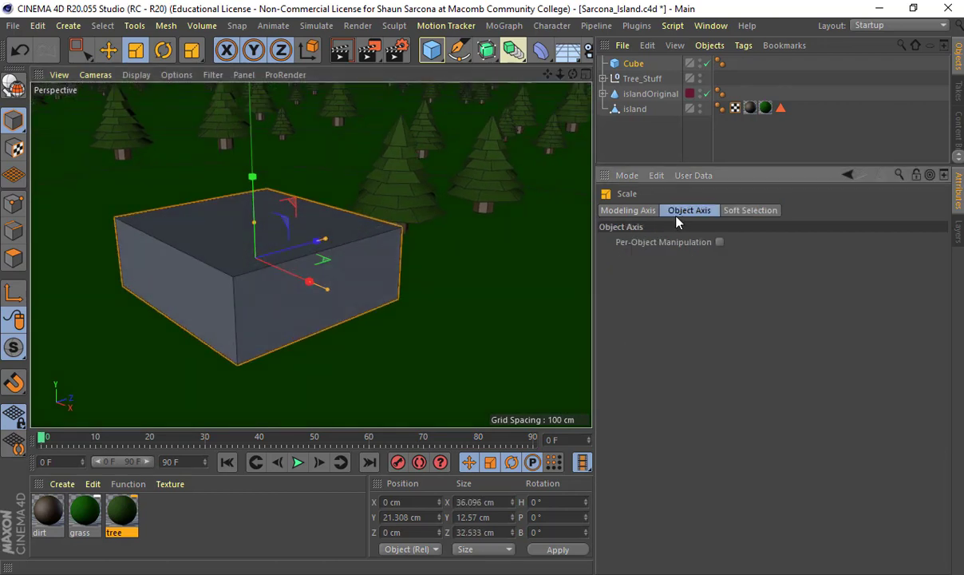
left_click(631, 64)
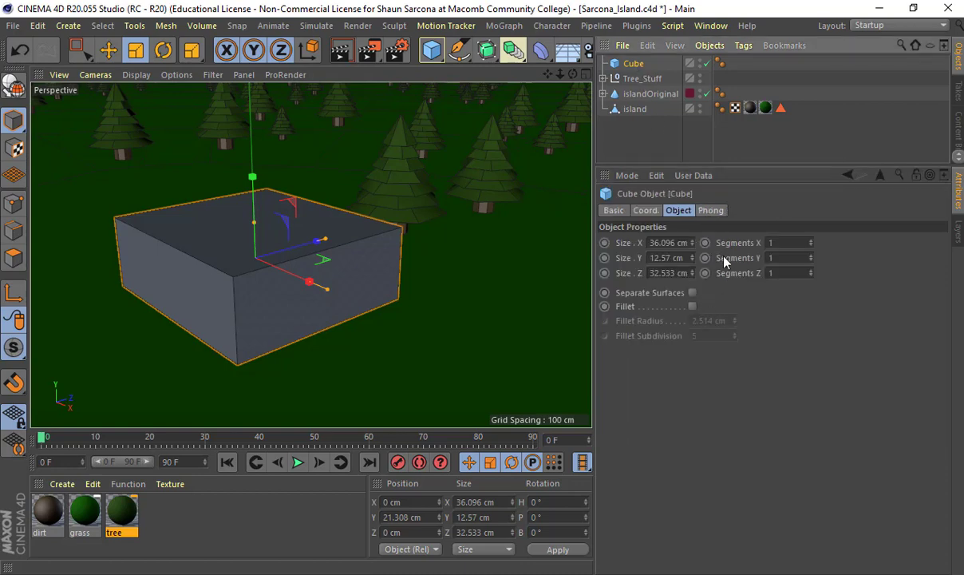
left_click(811, 240)
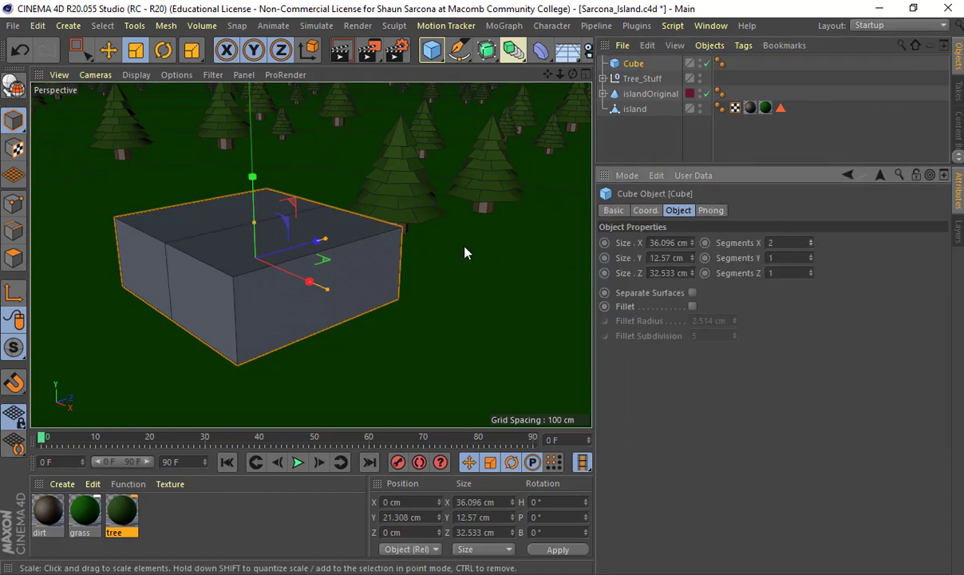
left_click_drag(445, 246, 463, 257, "alt")
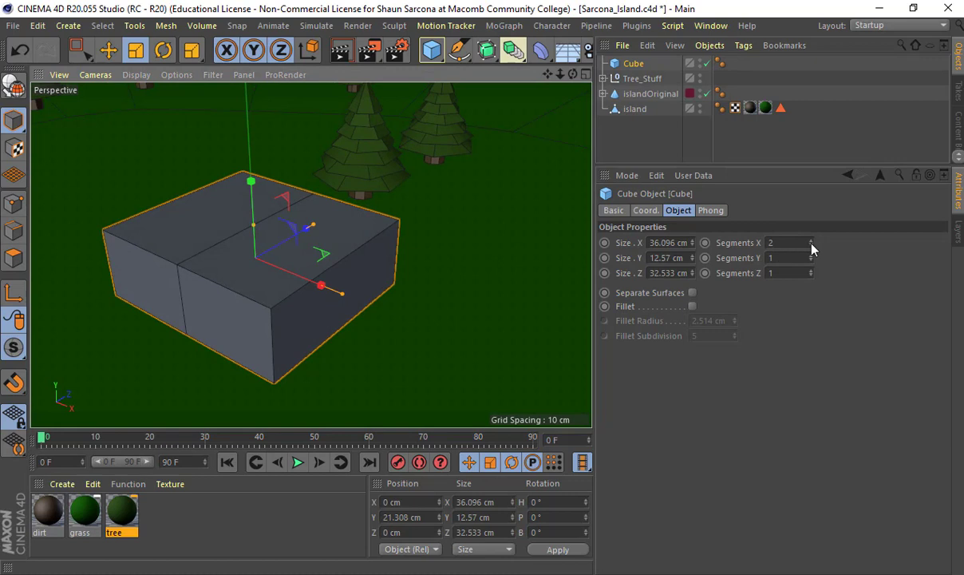
left_click(811, 244)
left_click(811, 270)
left_click_drag(381, 254, 381, 257, "alt")
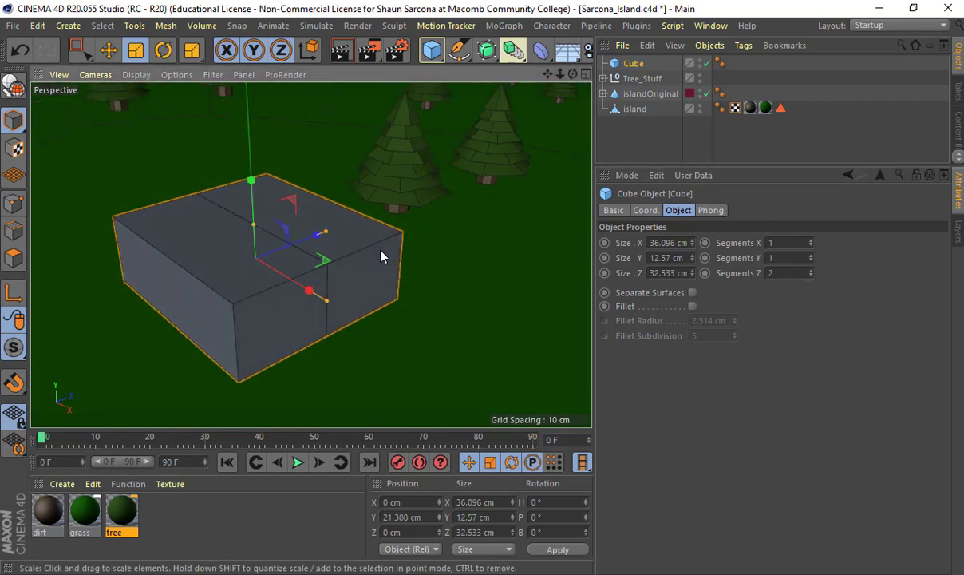
Make the cube editable and raise its top center edge to about 24.7 cm to form a gabled roof.
key("c")
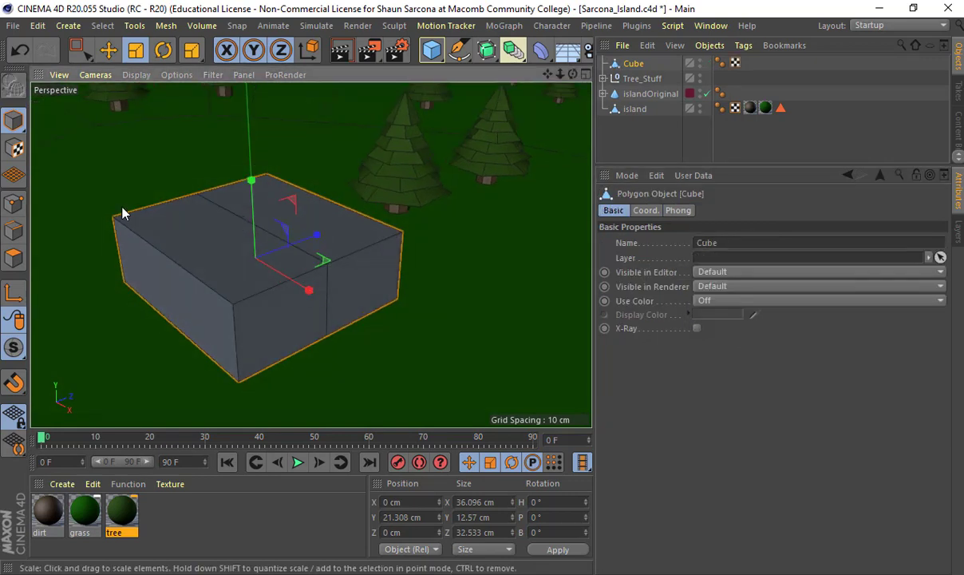
left_click(13, 231)
left_click(256, 212)
key("e")
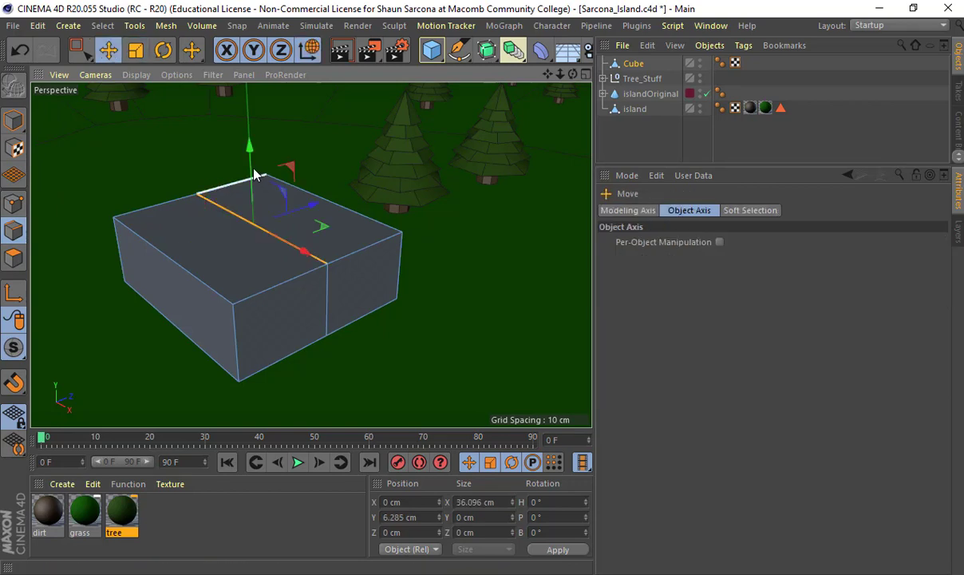
left_click_drag(256, 172, 253, 70)
left_click_drag(303, 250, 281, 241, "alt")
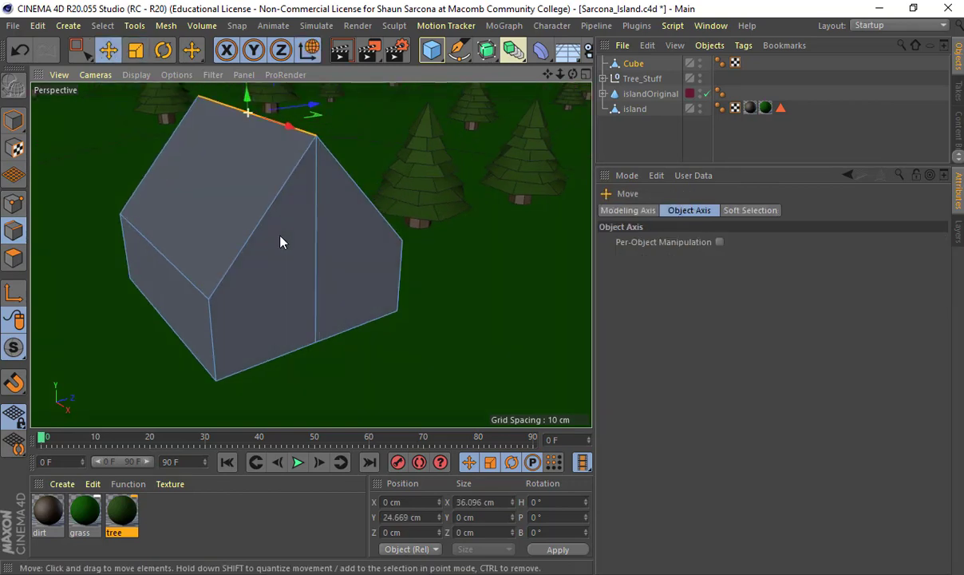
Select the two sloped roof polygons of the house.
left_click(13, 257)
left_click(254, 177)
left_click_drag(254, 177, 273, 183, "alt")
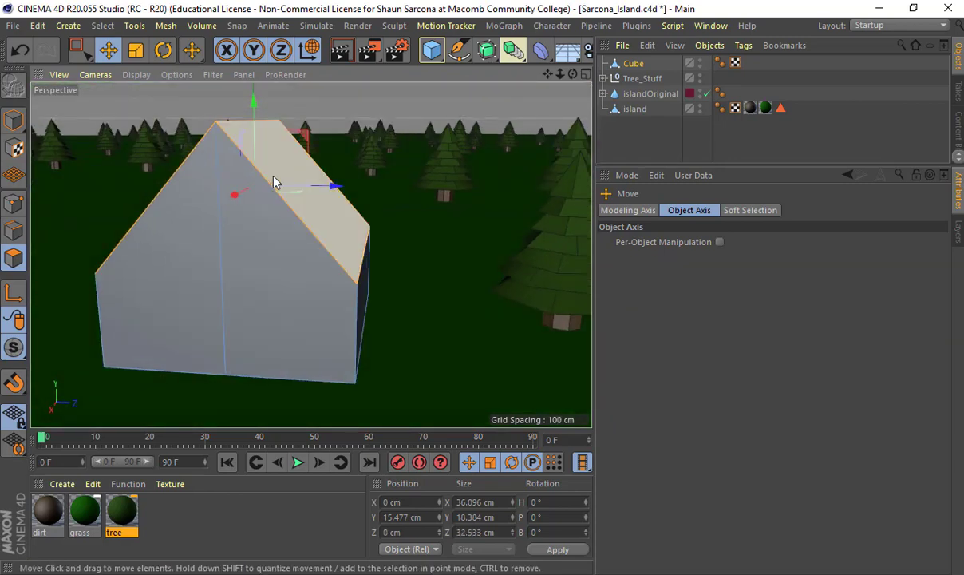
Try to extrude the two roof polygons outward by about 1.49 cm.
key("d")
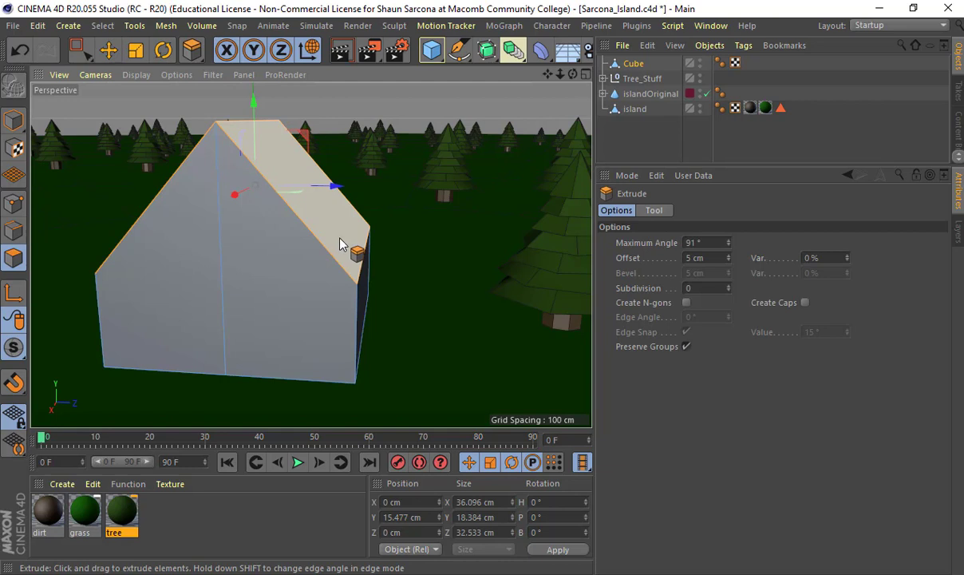
left_click_drag(340, 243, 386, 244)
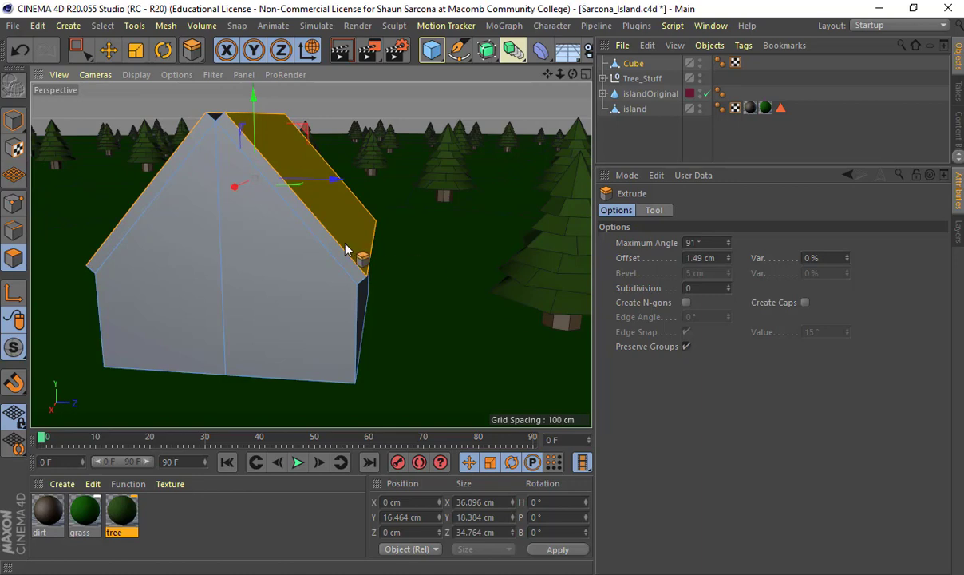
left_click_drag(351, 252, 396, 307, "alt")
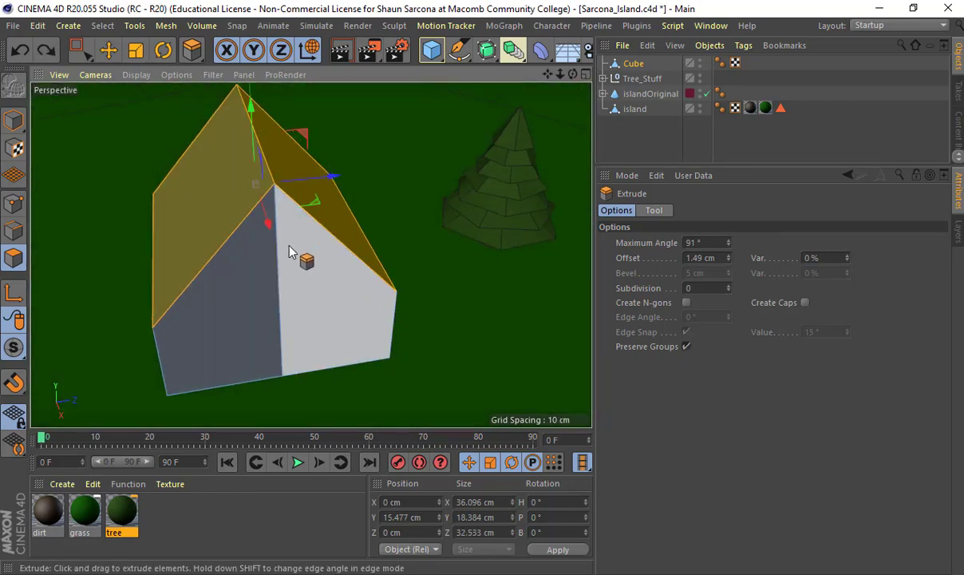
left_click(18, 117)
key("e")
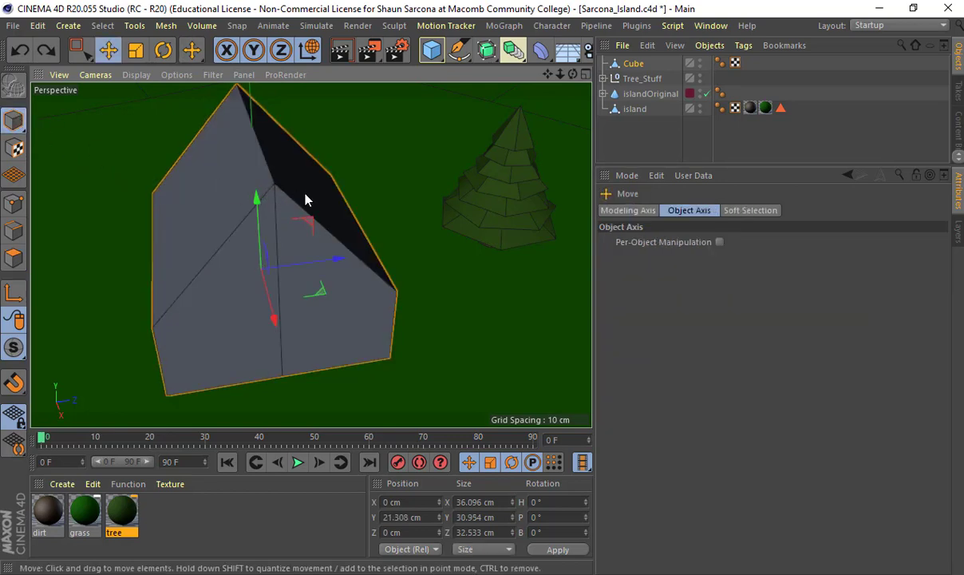
left_click(305, 195)
left_click(16, 255)
left_click_drag(309, 191, 451, 218, "alt")
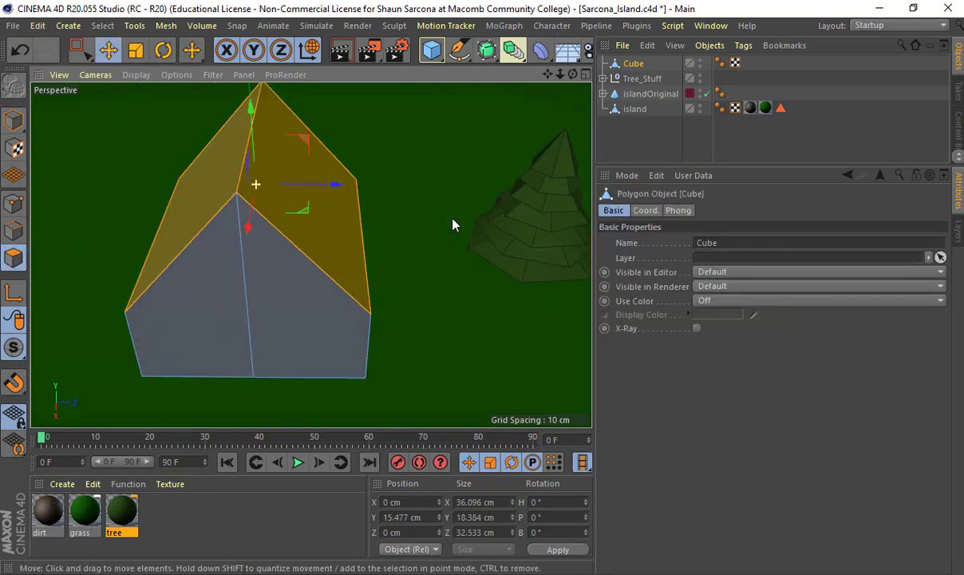
Extrude the two selected roof polygons outward by about 2.95 cm.
key("m")
key("d")
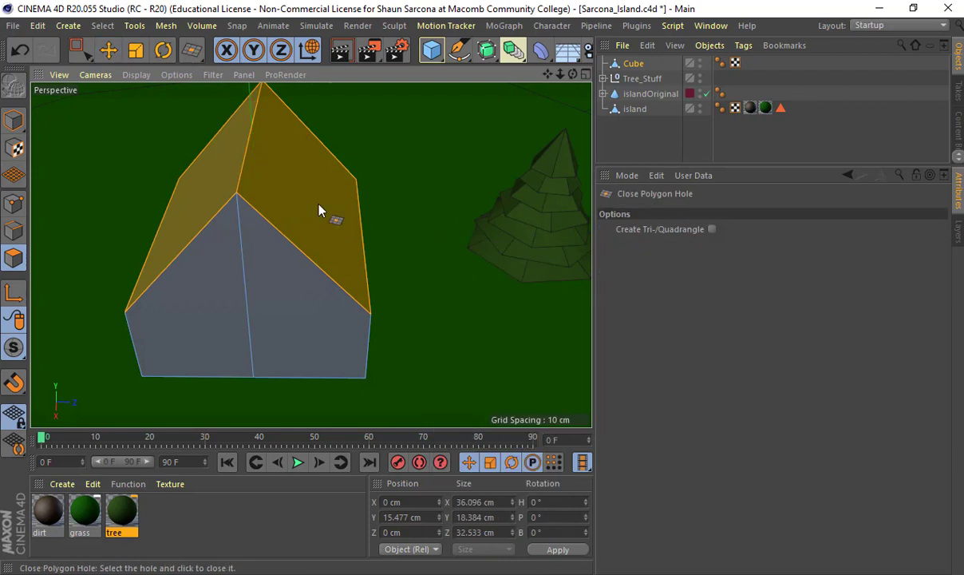
key("d")
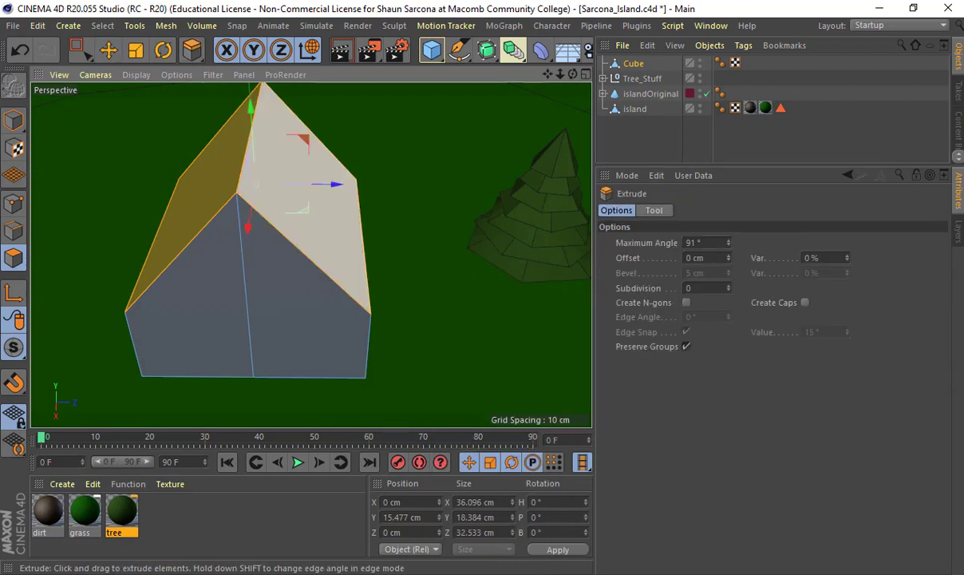
left_click_drag(335, 239, 252, 174)
left_click_drag(504, 216, 563, 211)
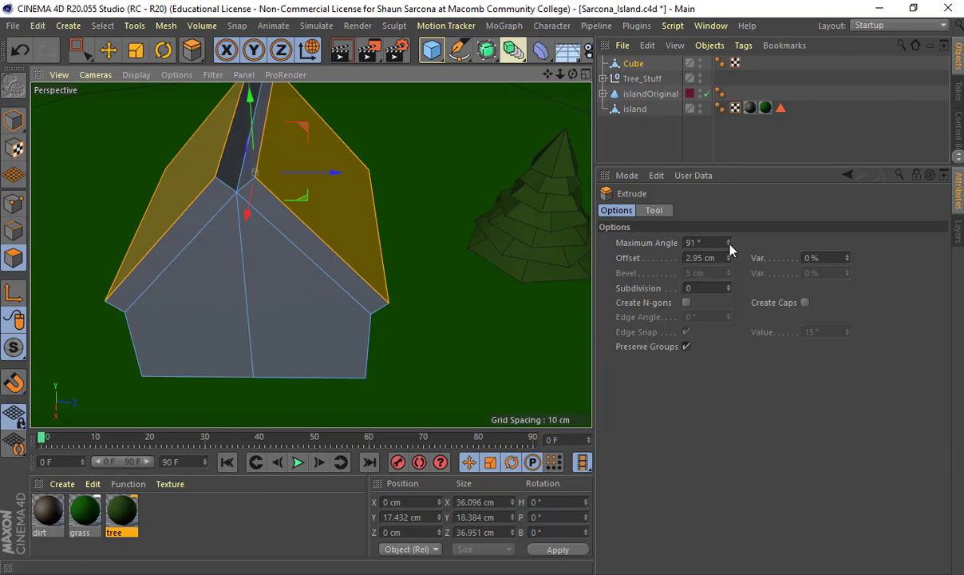
Raise the roof extrusion's Maximum Angle to 106° to join the two roof slabs at the ridge.
left_click(729, 246)
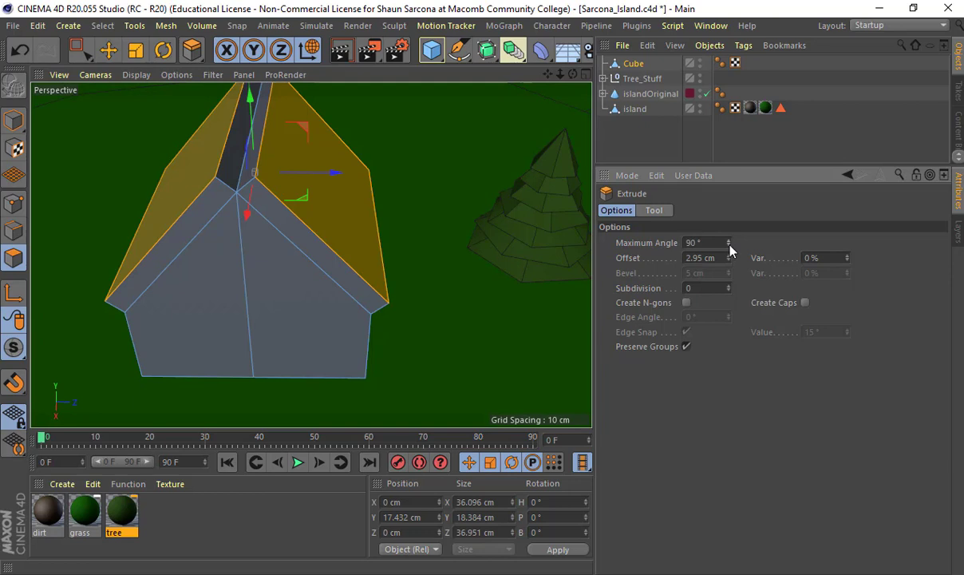
left_click(730, 244)
left_click(729, 244)
left_click(730, 244)
left_click(730, 245)
left_click(730, 245)
left_click(730, 245)
left_click(730, 245)
left_click(730, 245)
left_click(730, 245)
left_click(729, 244)
left_click(730, 244)
left_click(729, 241)
left_click_drag(729, 242, 729, 222)
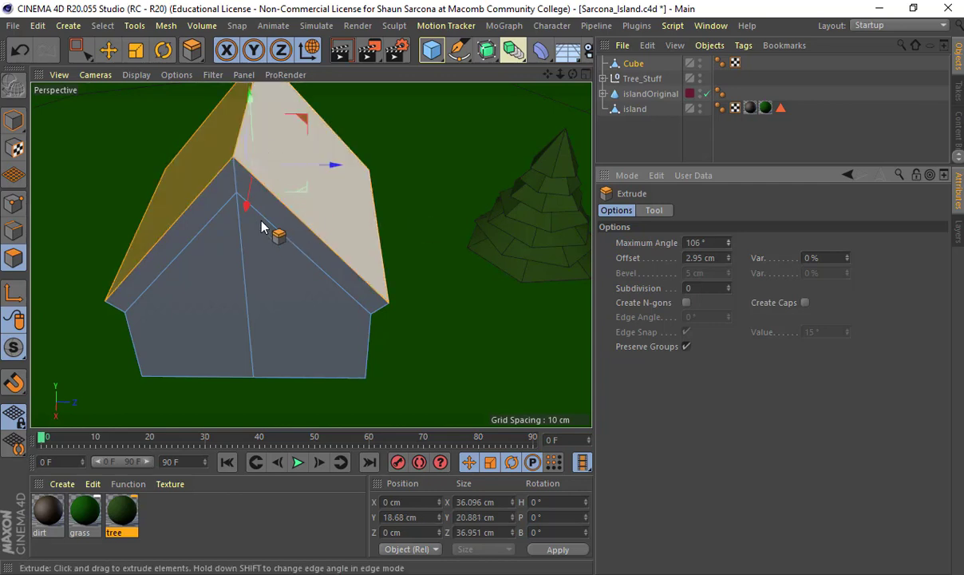
Select the roof's gable-end faces at the front and back and extrude them outward into an overhang.
key("e")
left_click(194, 221)
left_click(298, 226, "shift")
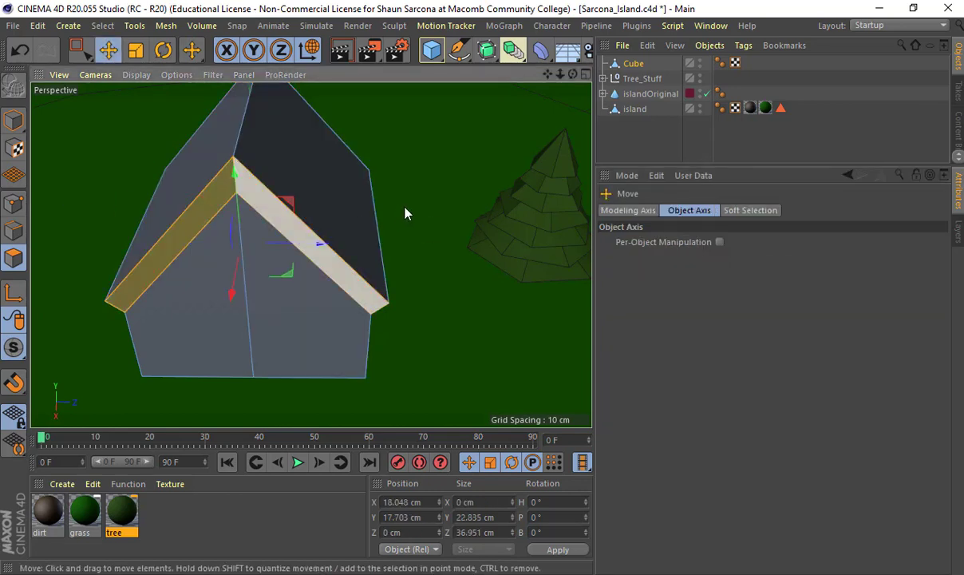
left_click_drag(405, 208, 437, 185, "alt")
key("d")
key("r")
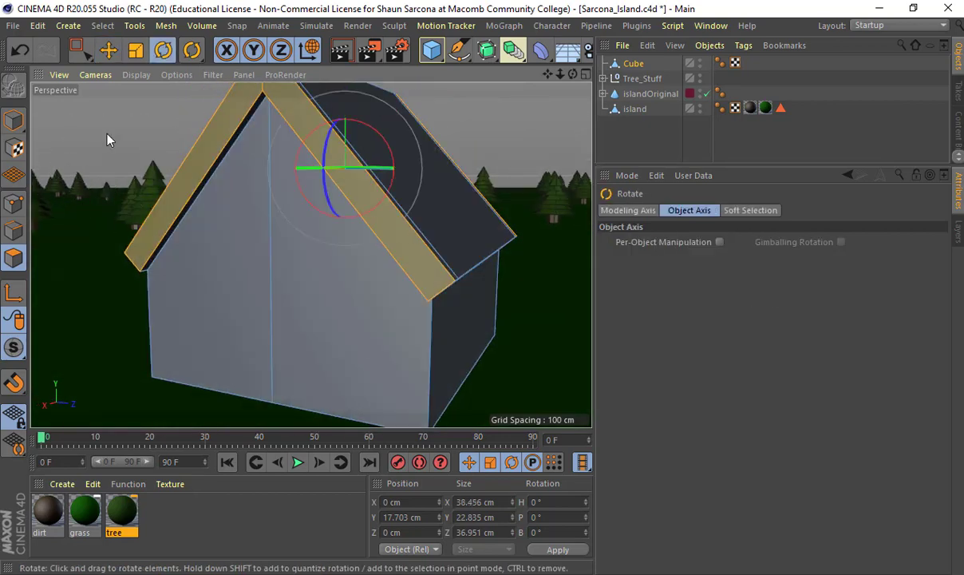
Return to whole-object editing, add a second Cube primitive and scale it down uniformly to about 11.2 cm.
left_click(13, 120)
left_click_drag(48, 121, 436, 99, "alt")
left_click(431, 49)
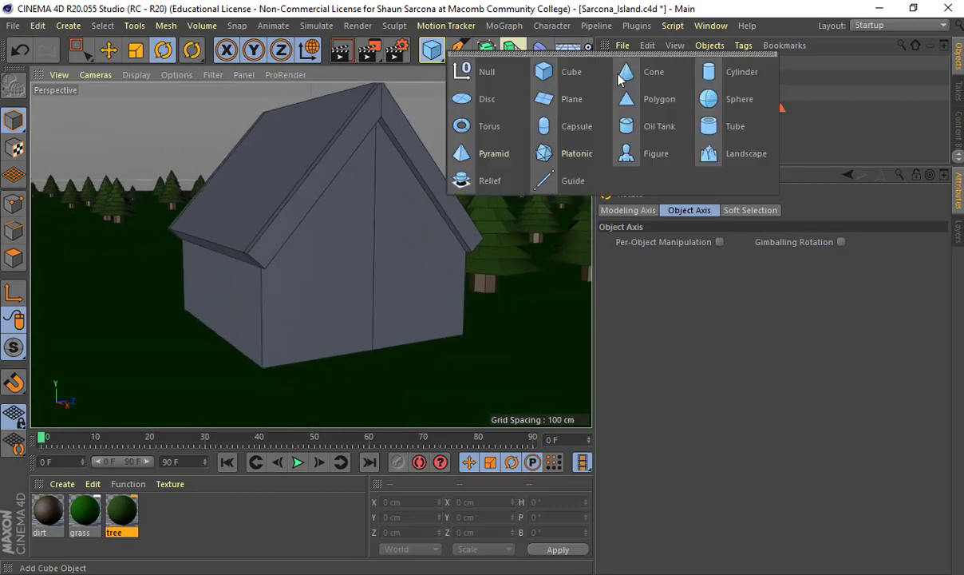
left_click(564, 72)
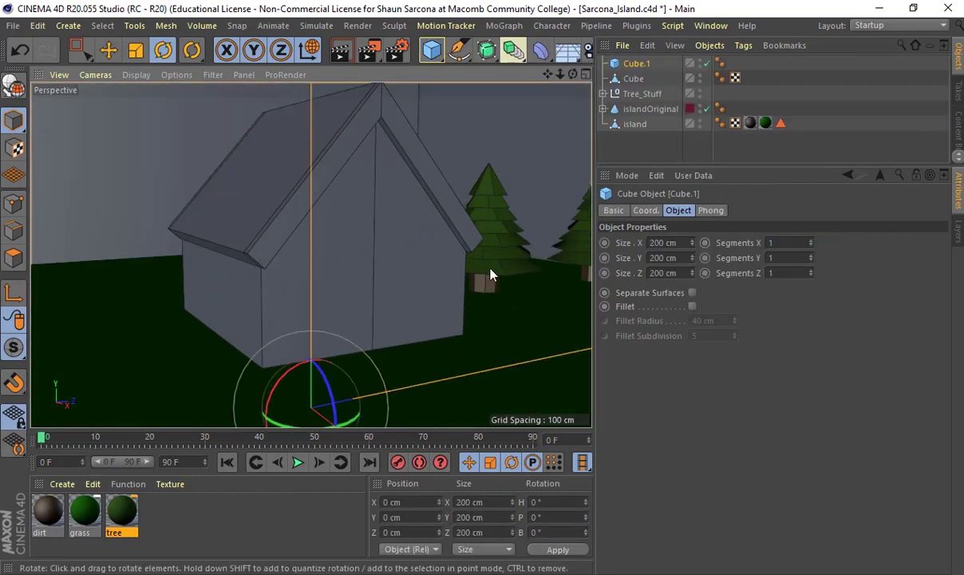
right_click_drag(481, 271, 223, 302, "alt")
key("t")
left_click_drag(511, 266, 14, 318)
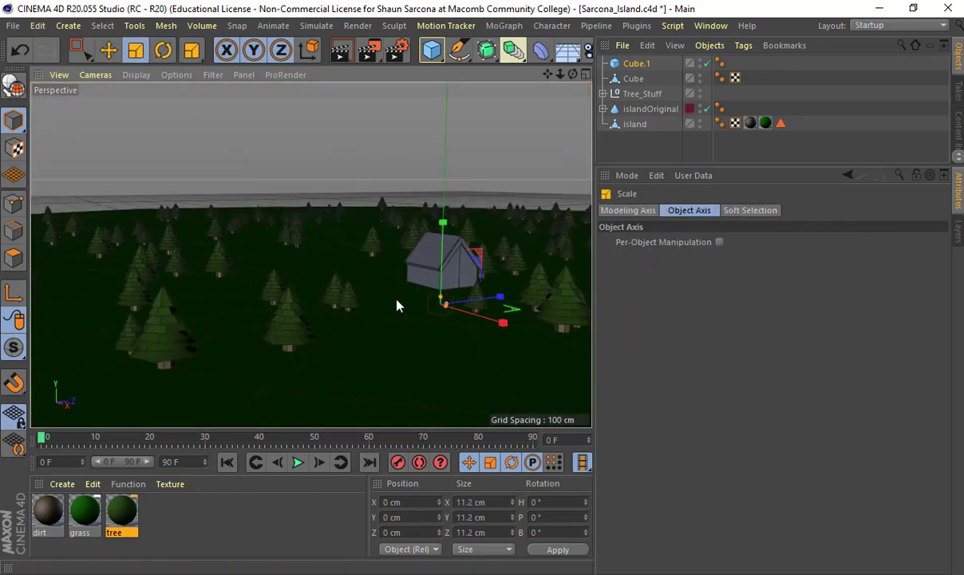
Move the new cube to the house's front wall at about X 14.7 cm, Y 22.5 cm and scale it to about 7.9 cm.
scroll(481, 281, "up", 5)
key("e")
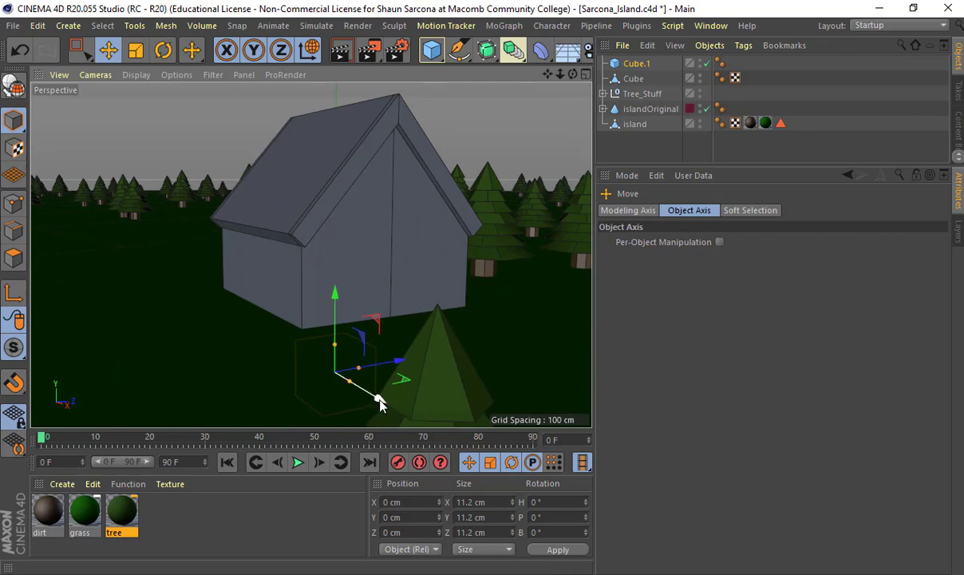
left_click_drag(380, 405, 395, 222)
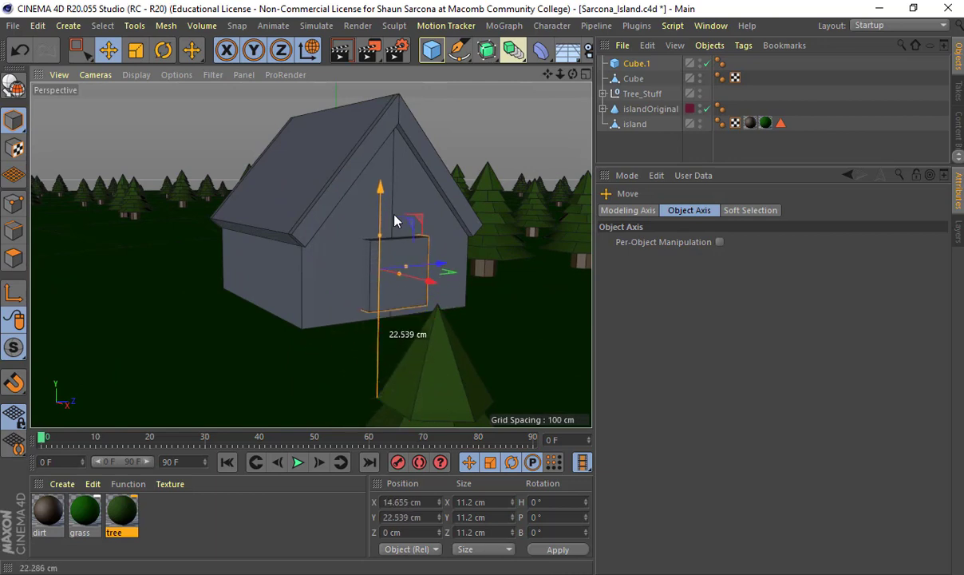
key("t")
left_click_drag(441, 269, 414, 272)
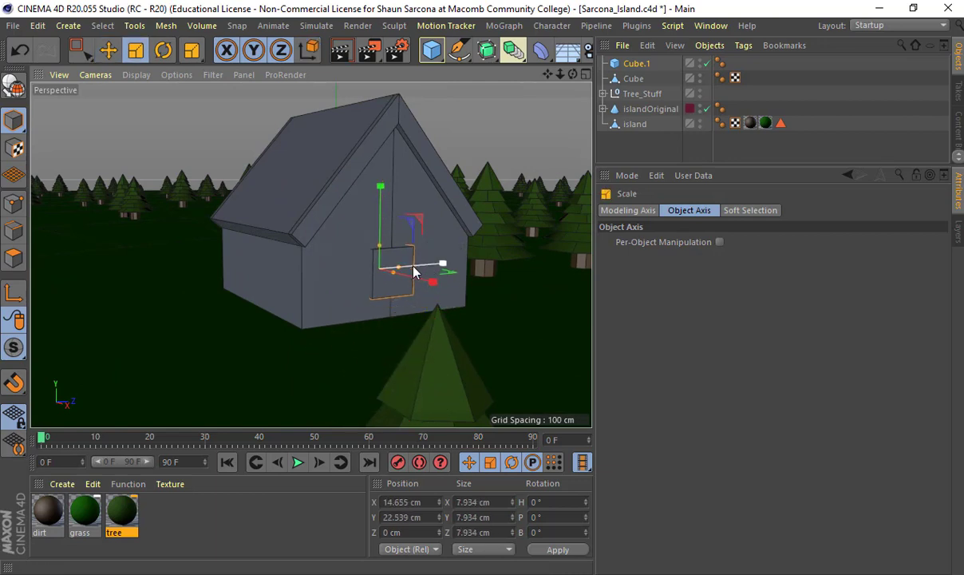
right_click_drag(396, 302, 428, 280, "alt")
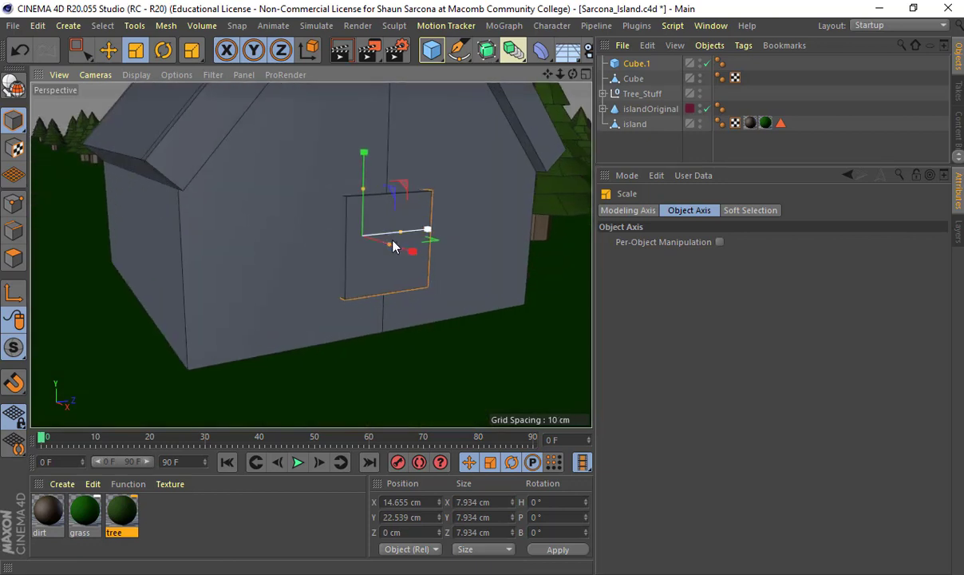
Shape the small cube into a door about 1.2 × 11.2 × 5.7 cm and place it at about X 17.8 cm, Y 19.4 cm.
left_click_drag(385, 248, 445, 248)
key("e")
key("t")
left_click_drag(422, 209, 418, 239)
key("e")
left_click_drag(489, 310, 260, 265)
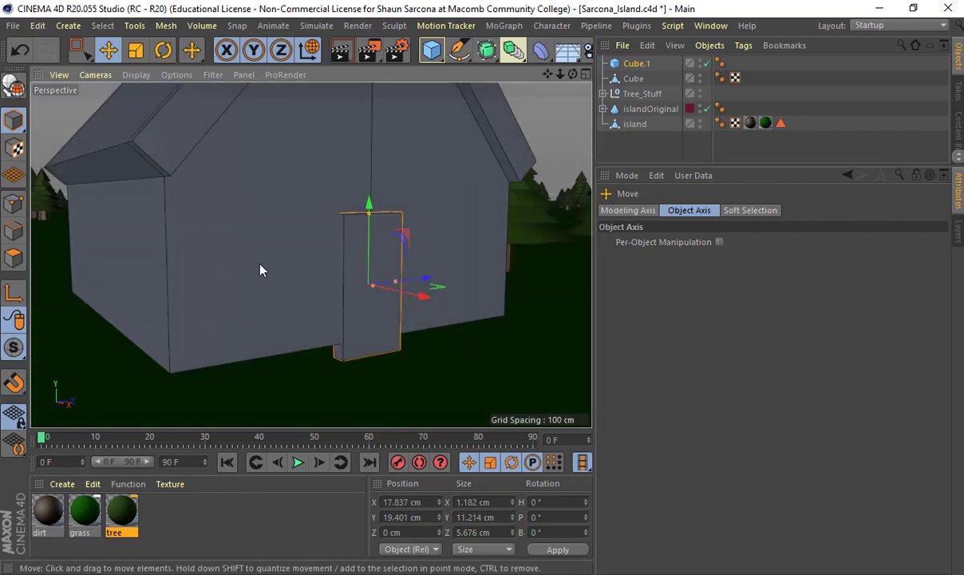
Duplicate the door cube and move the copy sideways past the house corner to about Z 22.4 cm.
left_click(260, 264)
left_click_drag(260, 164, 242, 231)
left_click(556, 122)
scroll(248, 225, "down", 4)
scroll(263, 241, "down", 4)
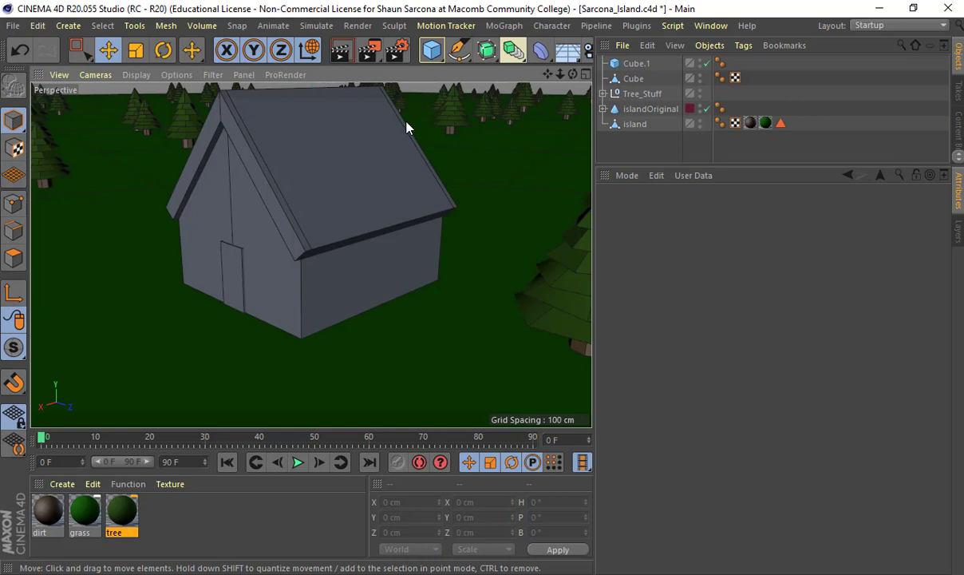
left_click(234, 277)
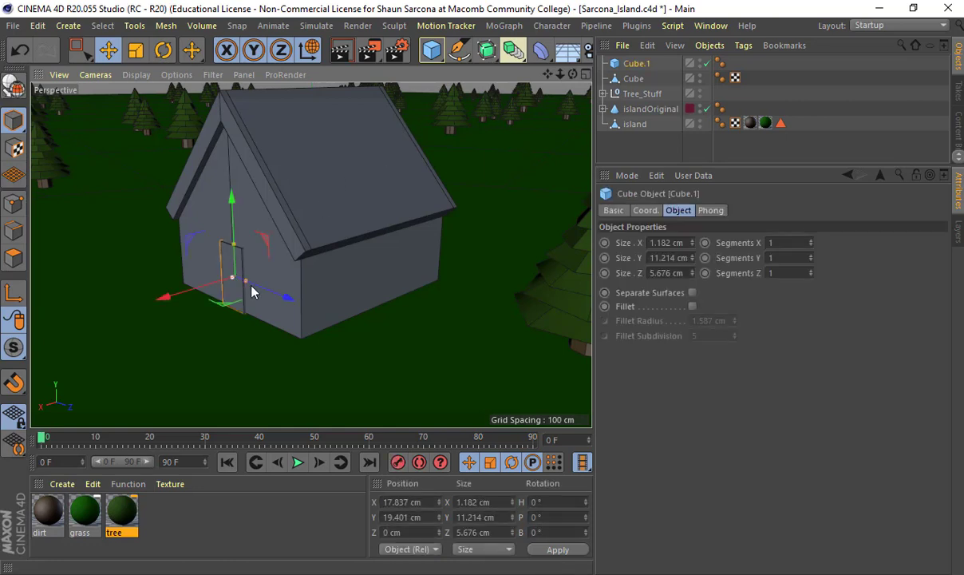
left_click_drag(334, 312, 419, 316, "ctrl")
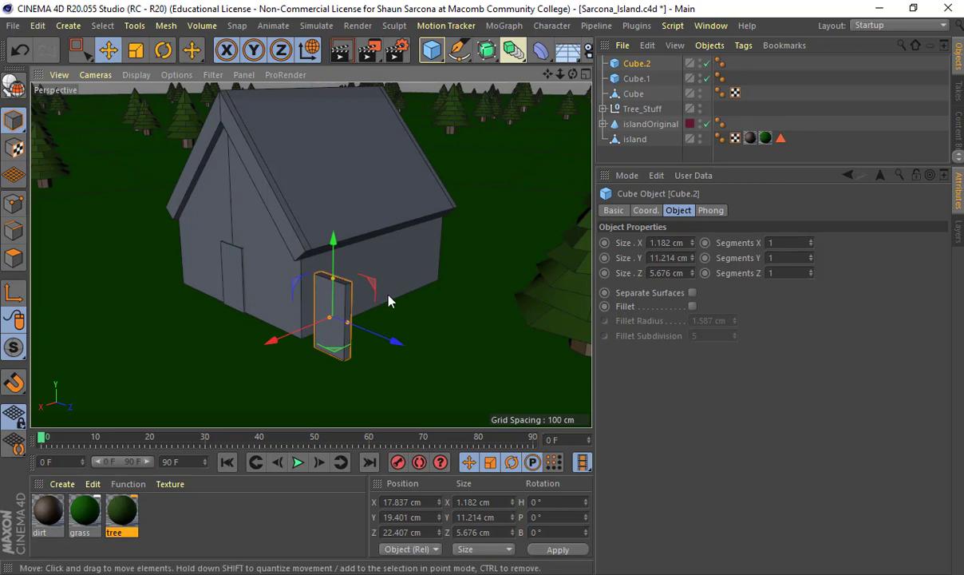
Set the copied cube's Y and Z sizes to 5 cm and convert it to an editable polygon object.
left_click(667, 273)
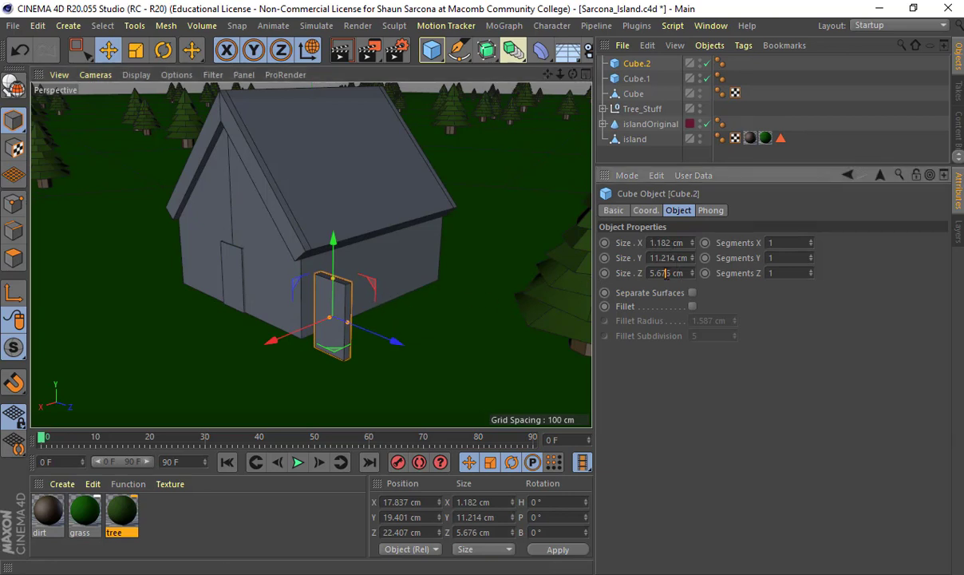
left_click(667, 257)
type("5")
key("Tab")
type("5")
key("Tab")
scroll(409, 290, "up", 5)
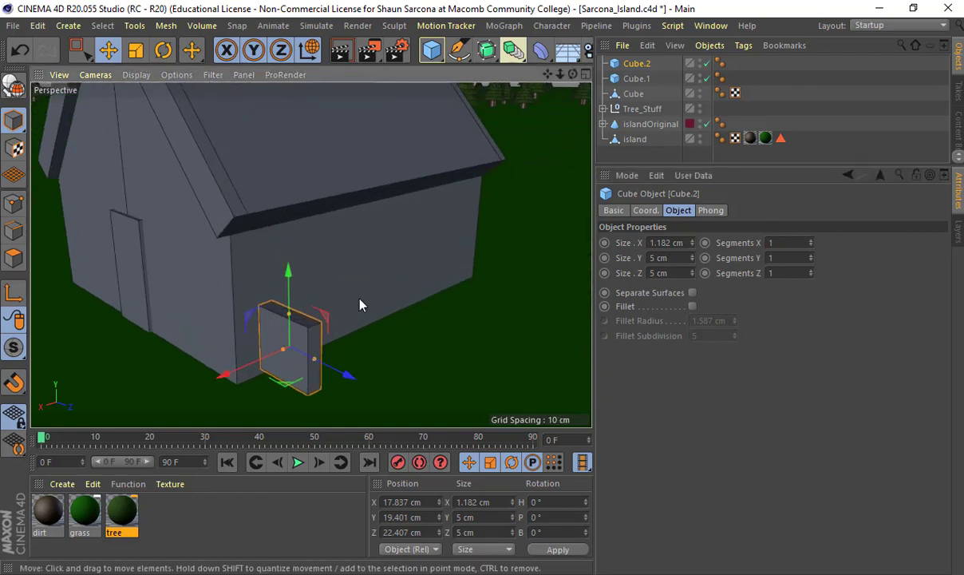
key("c")
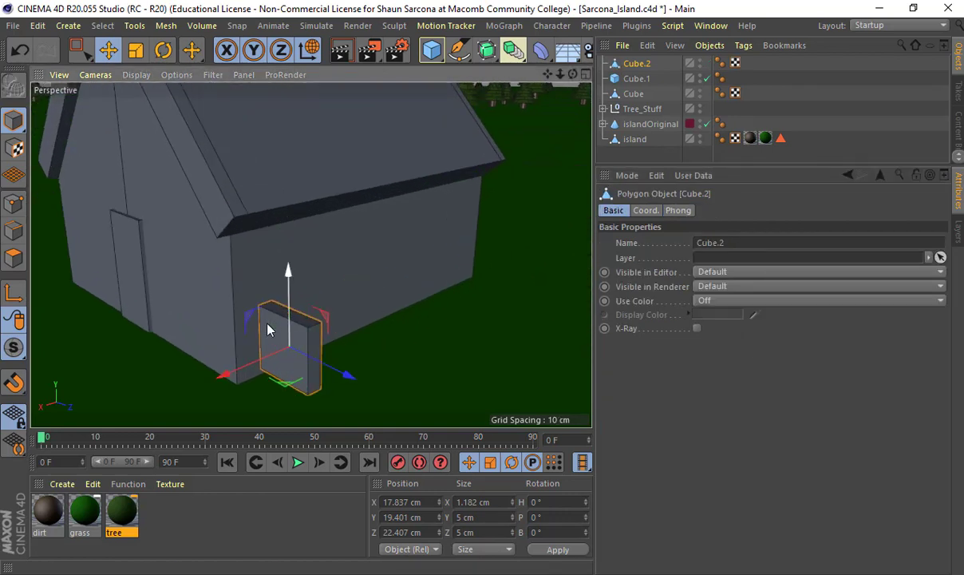
Inset the small cube's large front face by about 0.72 cm and extrude it inward about 0.72 cm to form a window recess.
scroll(269, 327, "up", 3)
left_click_drag(304, 310, 200, 300, "alt")
left_click(13, 258)
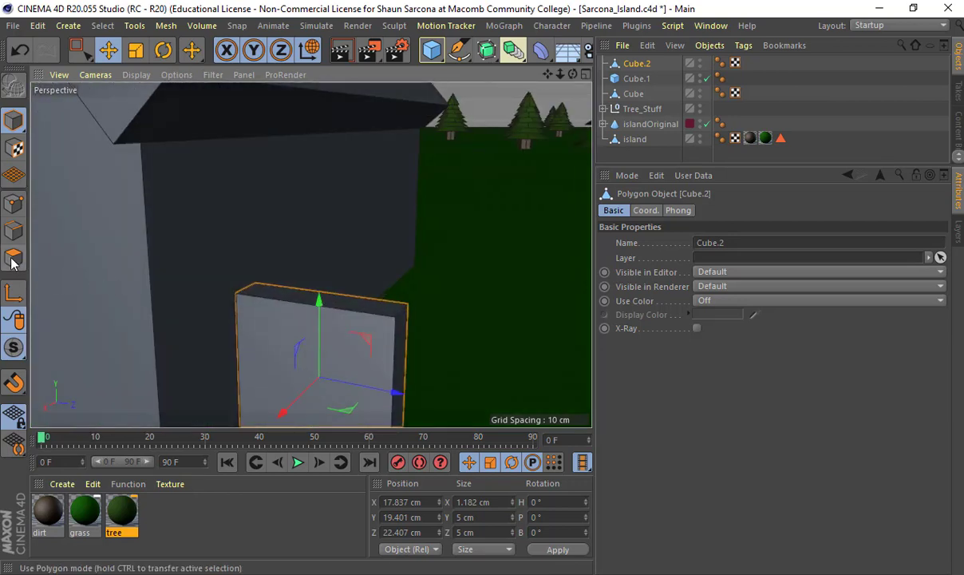
left_click(310, 339)
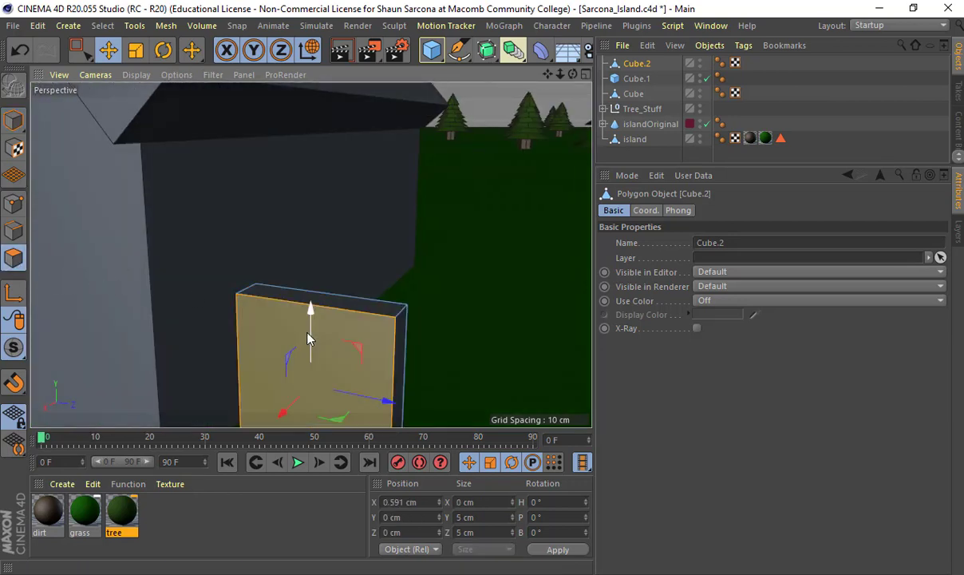
key("i")
left_click_drag(347, 336, 379, 333)
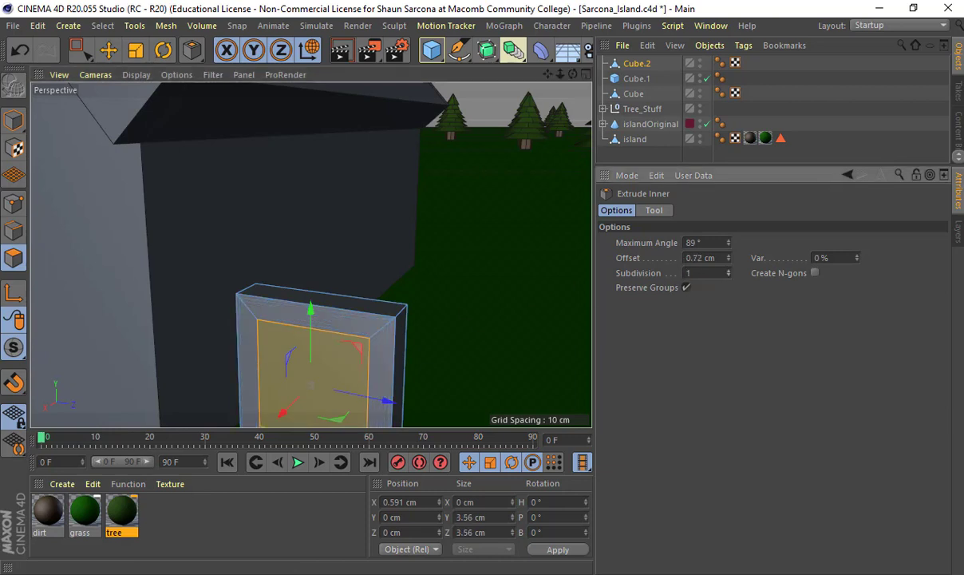
key("d")
left_click_drag(457, 279, 314, 316, "alt")
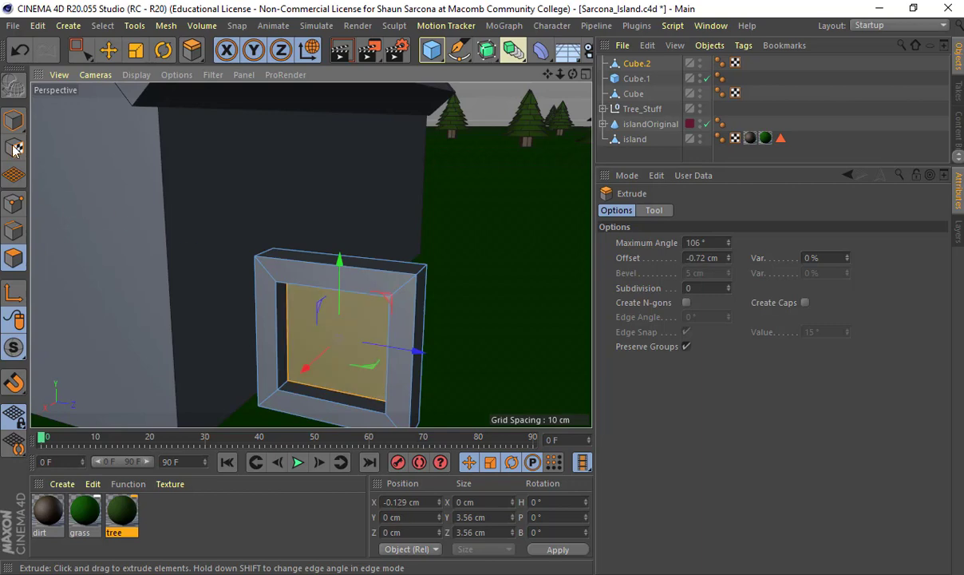
Rotate the whole window 90° in heading and place it on the house's side wall at about X 12.9, Y 21.8, Z 16.4 cm.
key("r")
left_click(13, 120)
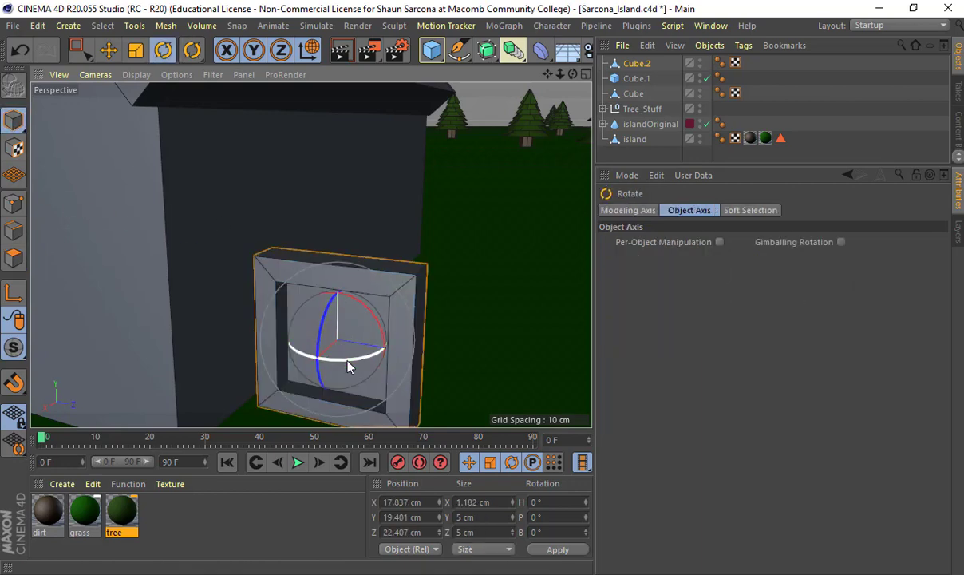
left_click_drag(349, 361, 427, 342)
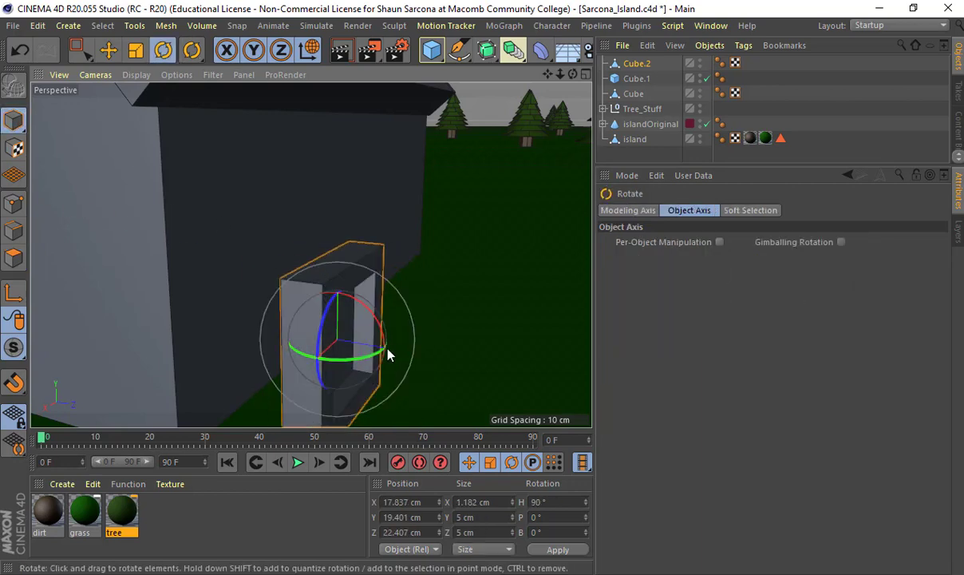
key("e")
left_click_drag(348, 349, 224, 311)
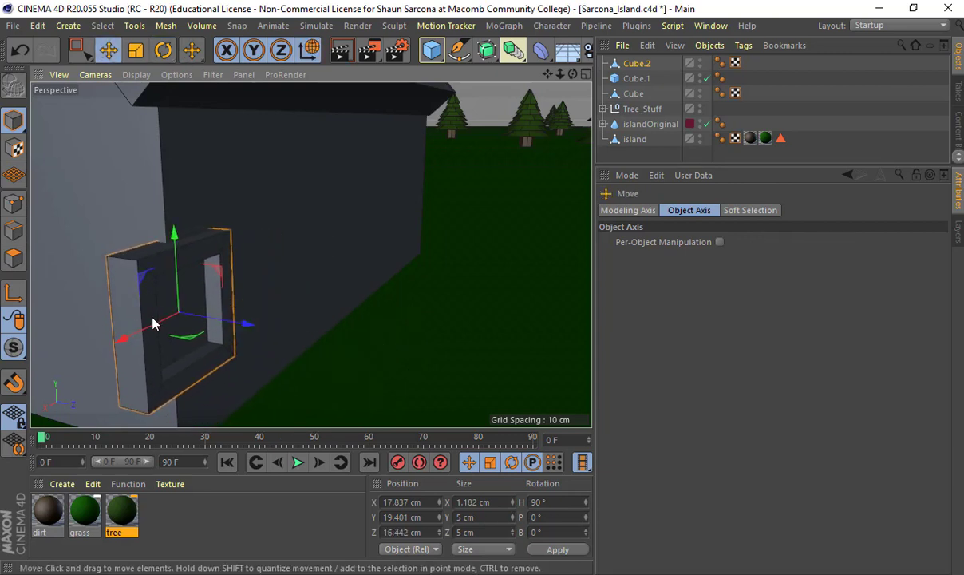
left_click_drag(152, 321, 296, 287)
left_click_drag(298, 286, 250, 157, "alt")
left_click_drag(269, 191, 308, 256, "alt")
middle_click_drag(307, 256, 367, 262, "alt")
scroll(366, 268, "down", 5)
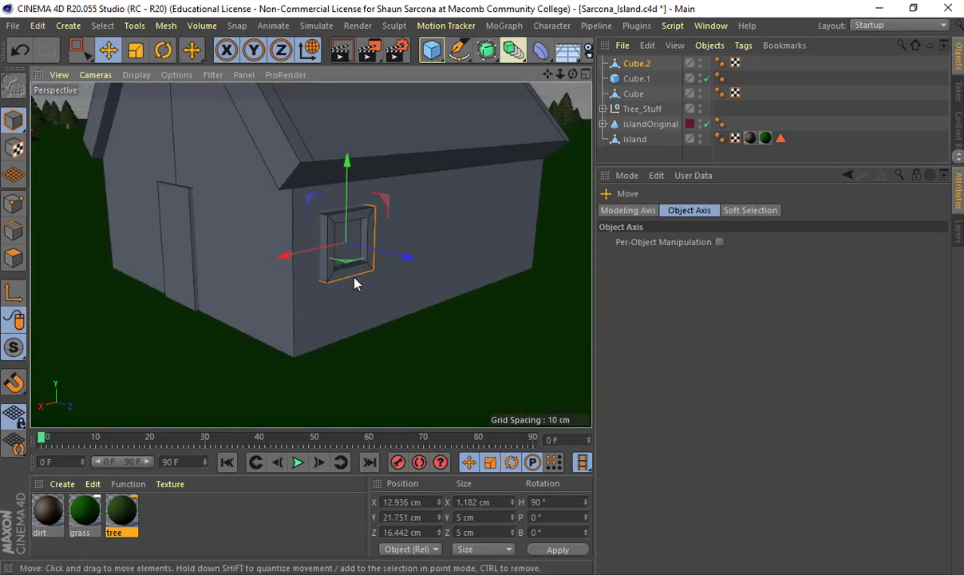
Duplicate the tree material and rename the copy window.
double_click(174, 547)
key("ctrl+z")
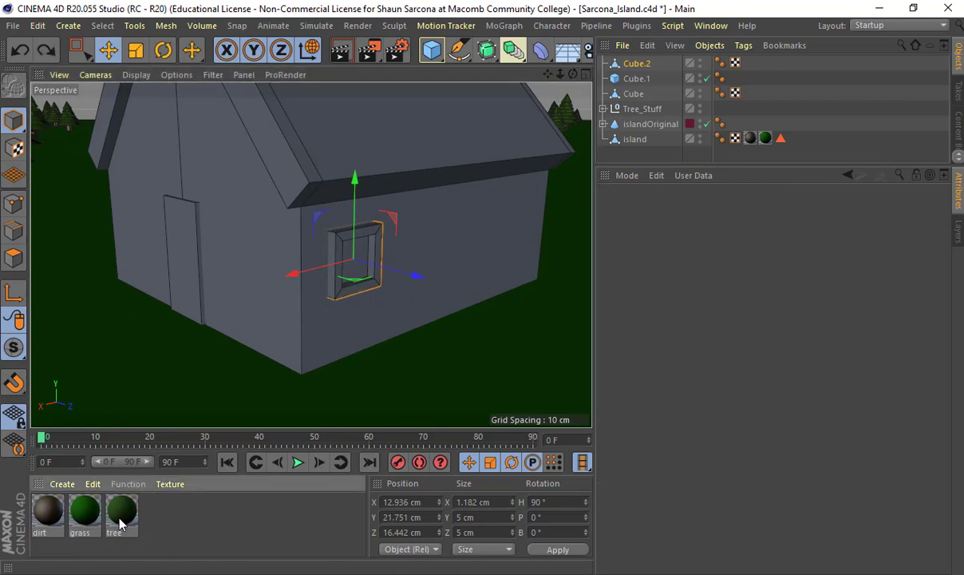
left_click_drag(119, 519, 216, 507, "ctrl")
double_click(159, 513)
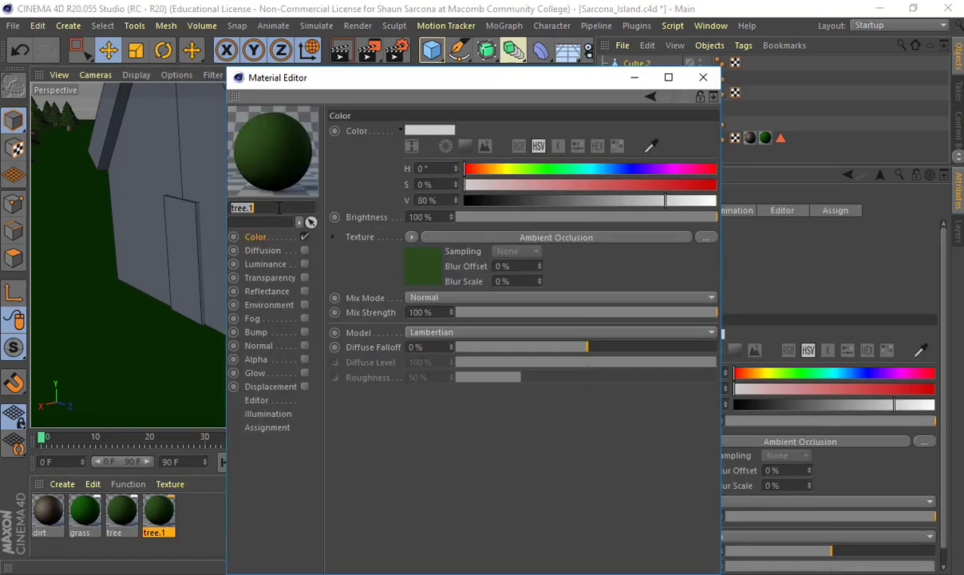
type("window")
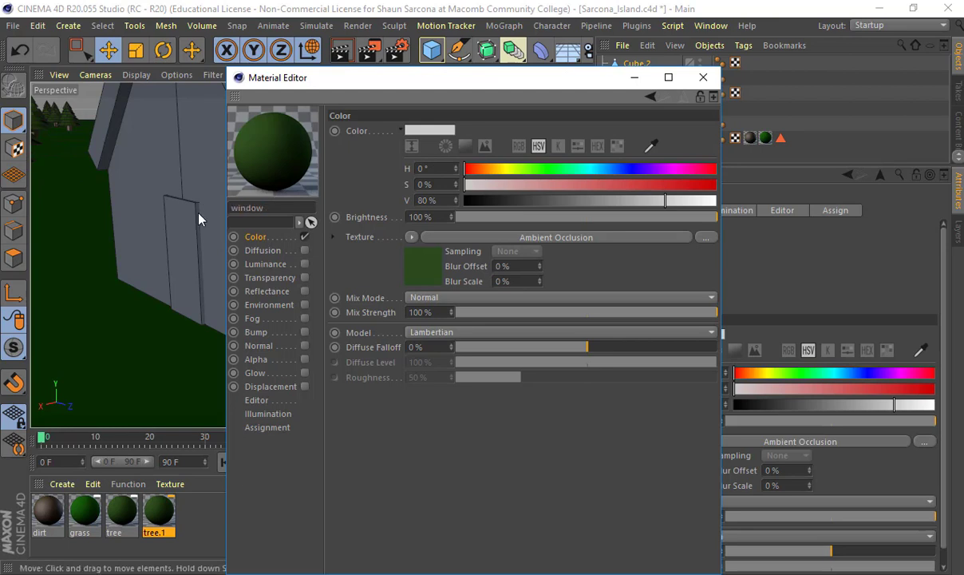
key("Return")
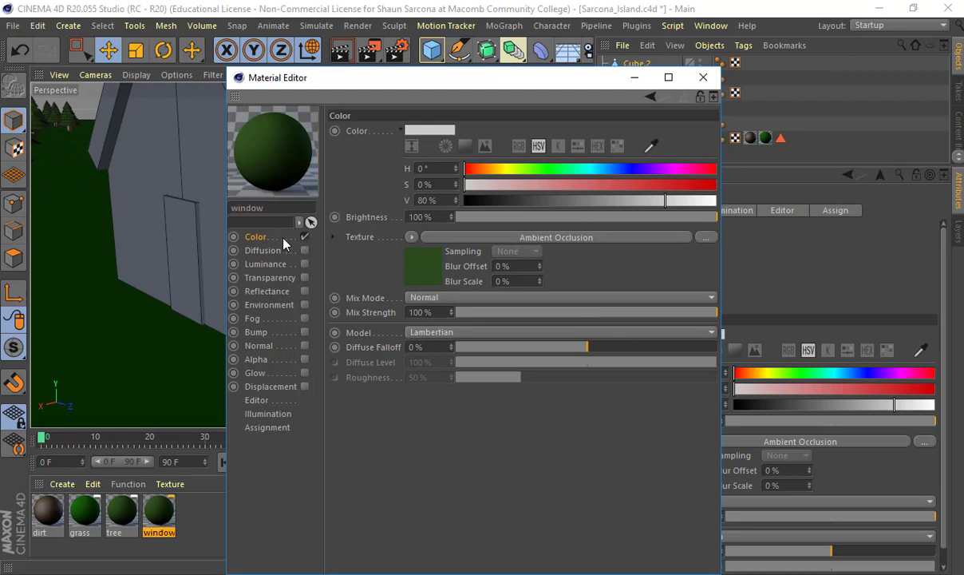
Change the window material's Ambient Occlusion gradient end knot to light blue, about H 194°, S 31%, V 74%.
left_click(577, 238)
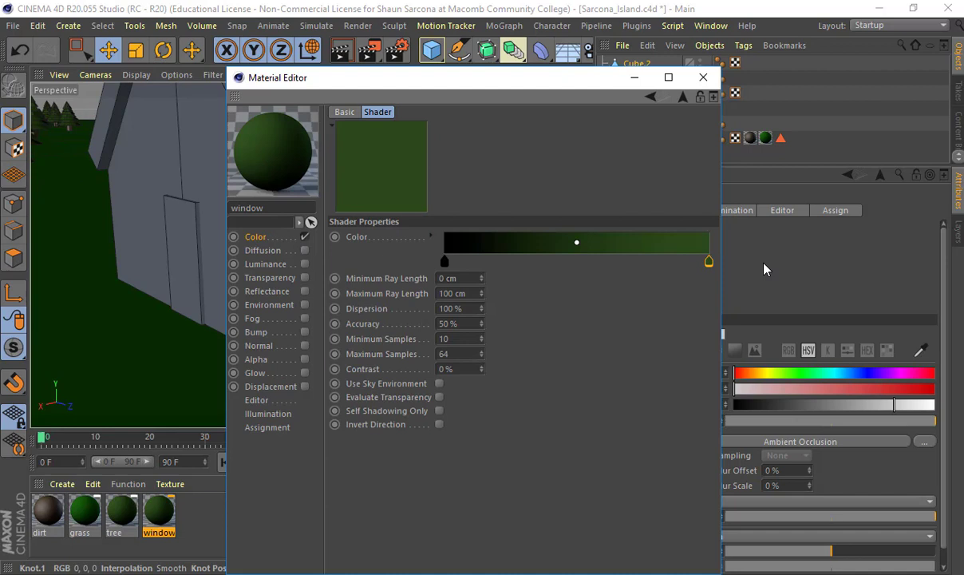
double_click(710, 262)
mouse_move(684, 277)
left_mouse_down()
mouse_move(748, 277)
mouse_move(692, 293)
left_mouse_up()
left_click(792, 312)
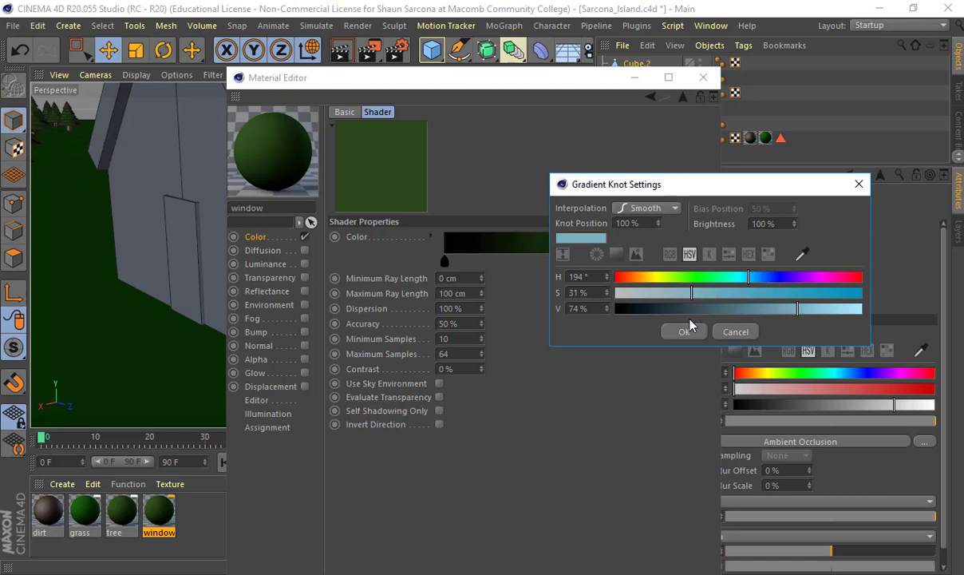
left_click(684, 332)
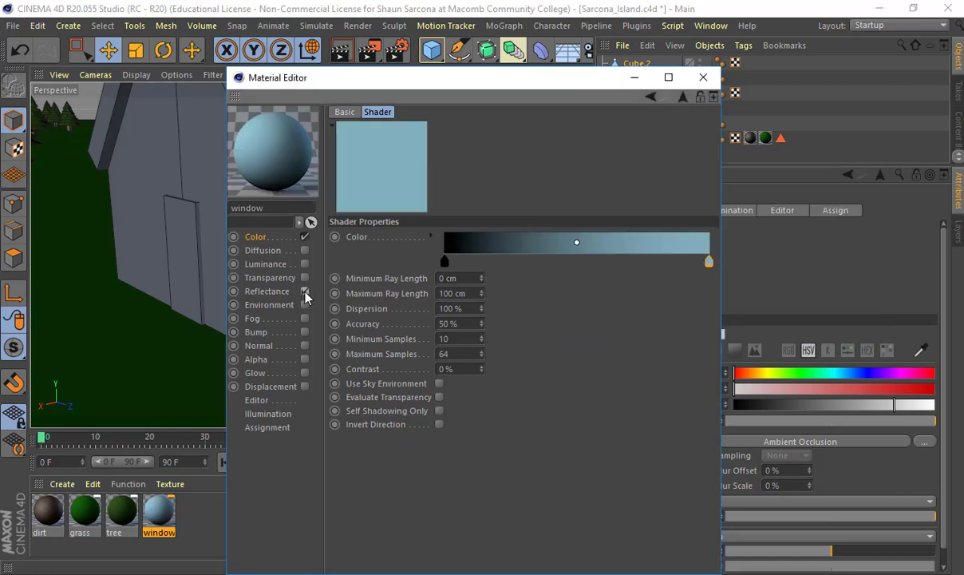
Enable Reflectance on the window material, narrow its specular width and set the specular falloff to about 4%.
left_click(283, 293)
left_click_drag(550, 374, 476, 375)
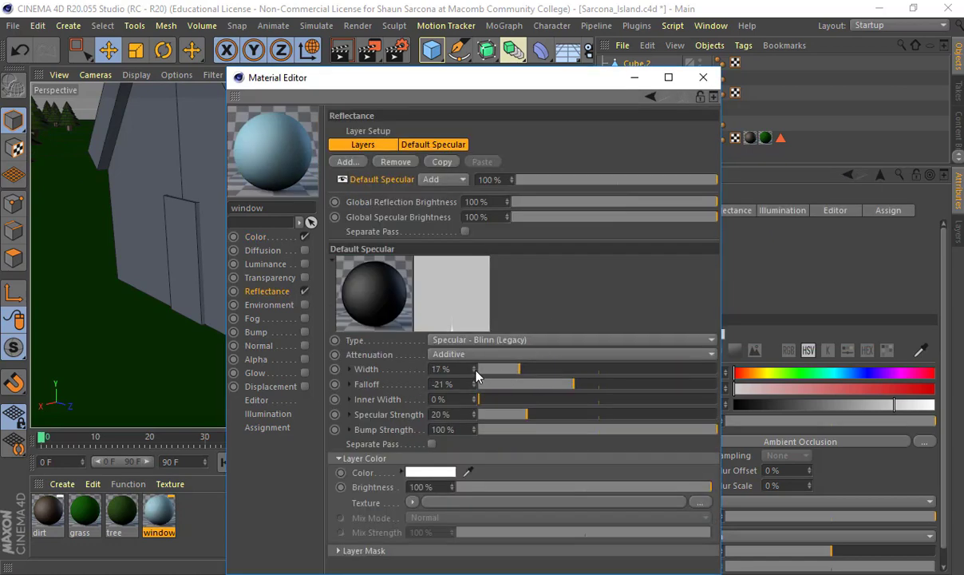
left_click_drag(576, 385, 533, 372)
left_click_drag(624, 384, 604, 387)
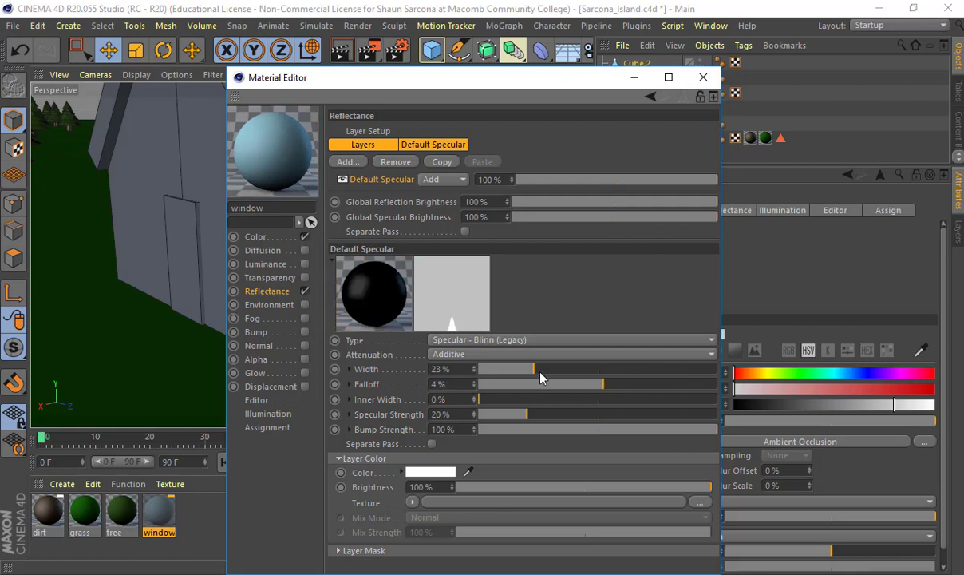
left_click_drag(541, 372, 543, 372)
left_click(704, 78)
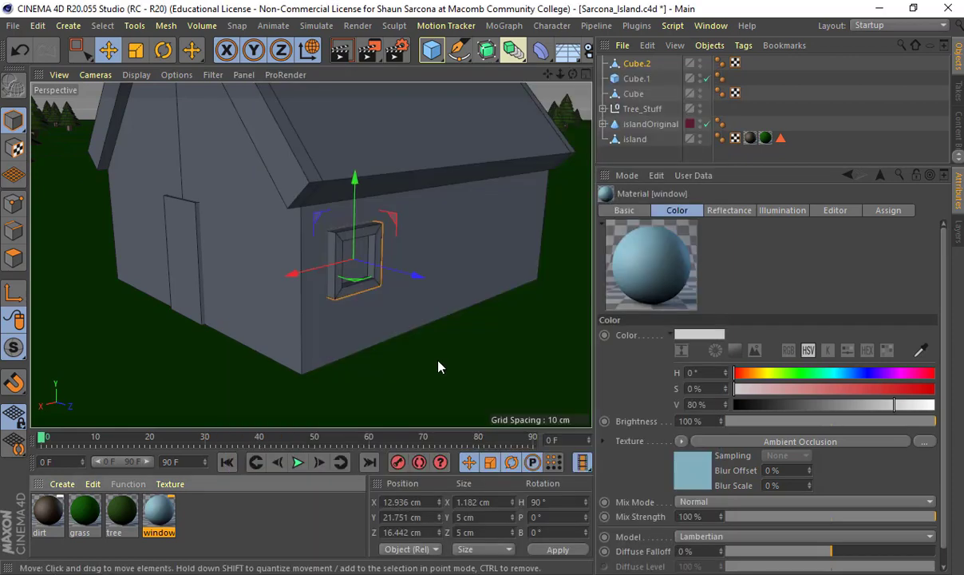
Apply the window material to only the recessed pane face of the window.
scroll(339, 279, "up", 3)
left_click_drag(343, 280, 325, 270, "alt")
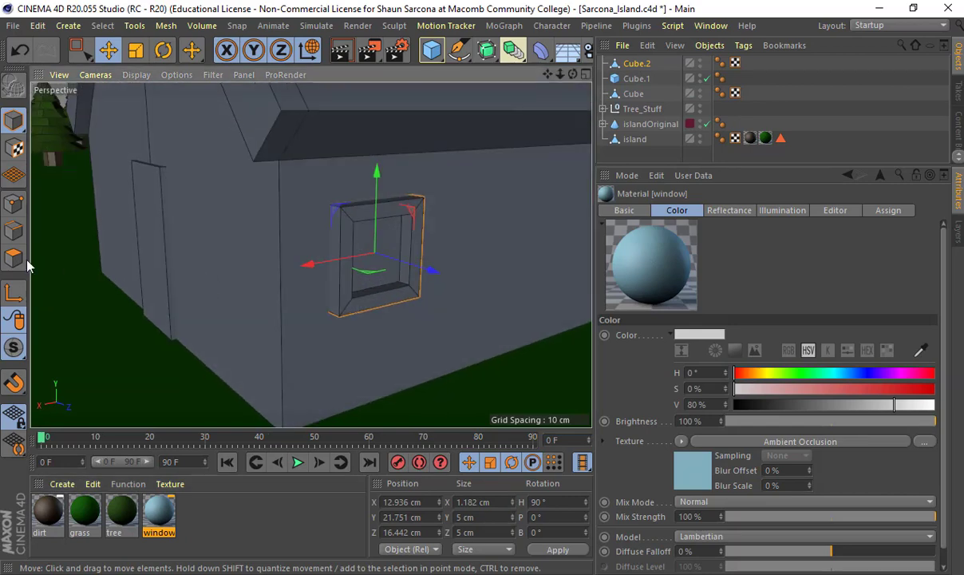
left_click(15, 258)
left_click_drag(166, 522, 335, 328)
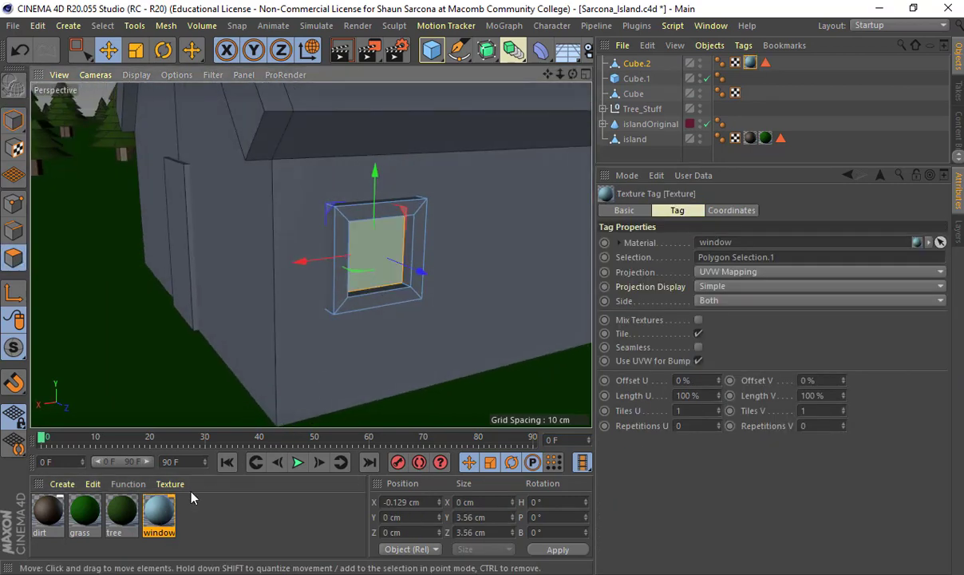
Duplicate the dirt material and rename the copy windowFrame.
left_click_drag(61, 519, 264, 511, "ctrl")
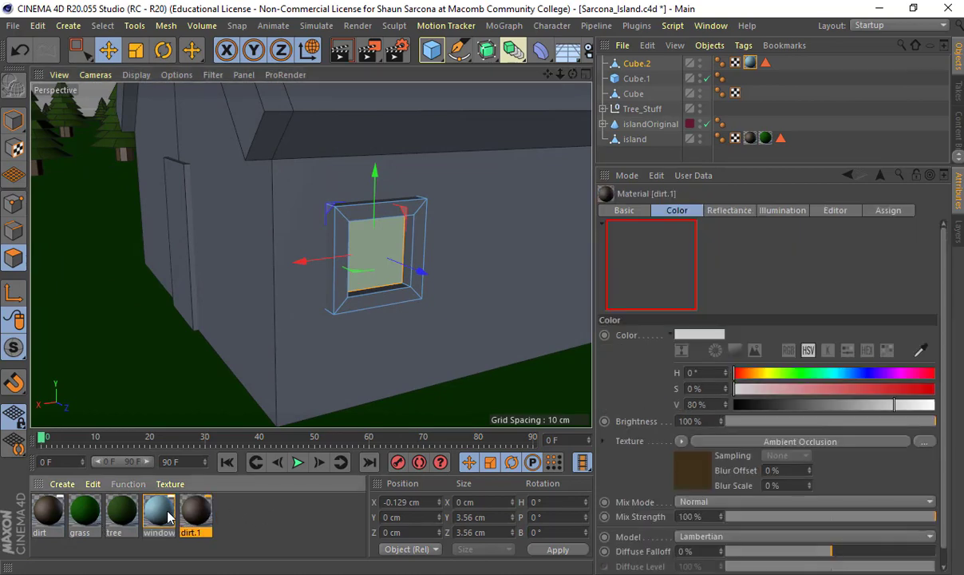
double_click(195, 512)
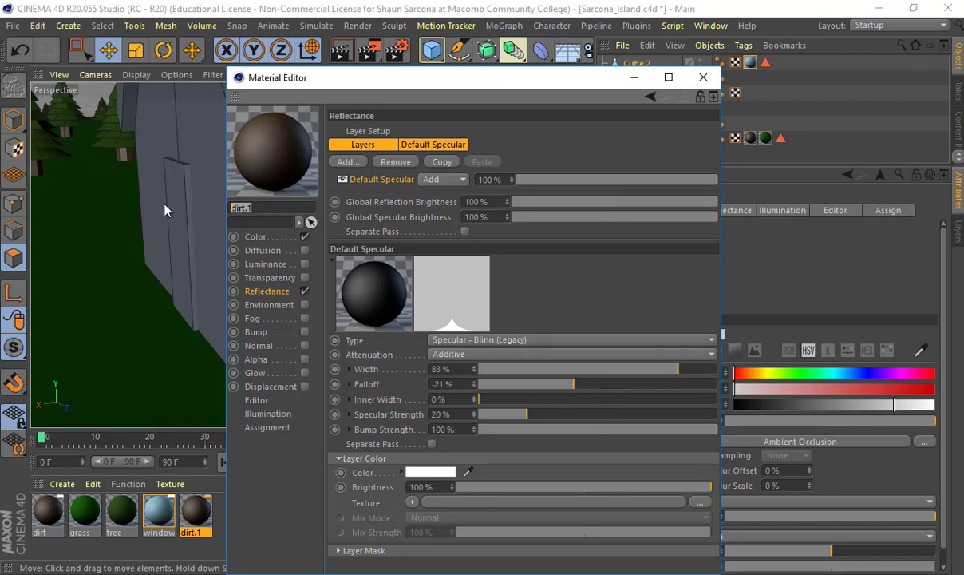
type("windowFrame")
key("Return")
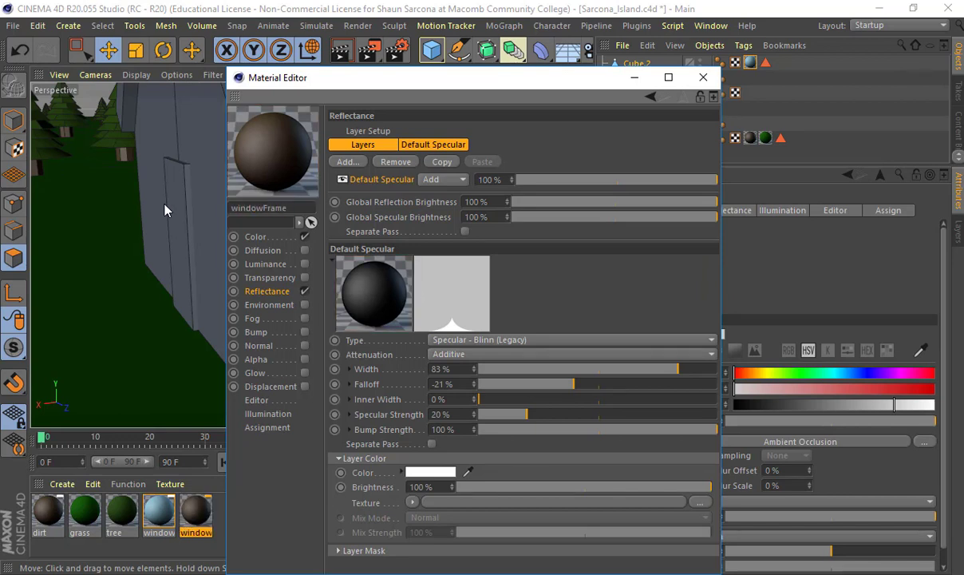
Disable Reflectance on the windowFrame material and set its Ambient Occlusion gradient end knot to a grayish brown, about S 15%, V 52%.
left_click(304, 293)
left_click(483, 237)
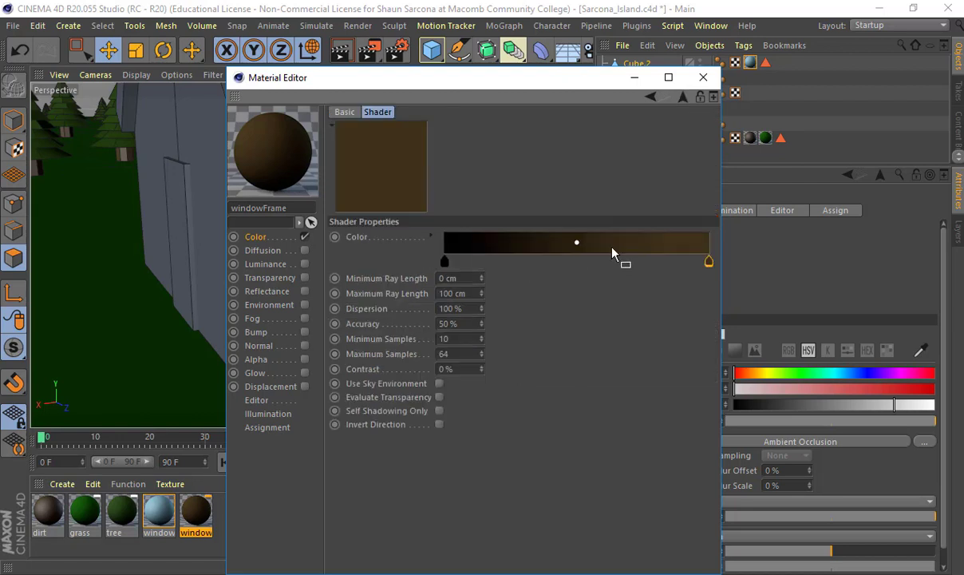
double_click(708, 261)
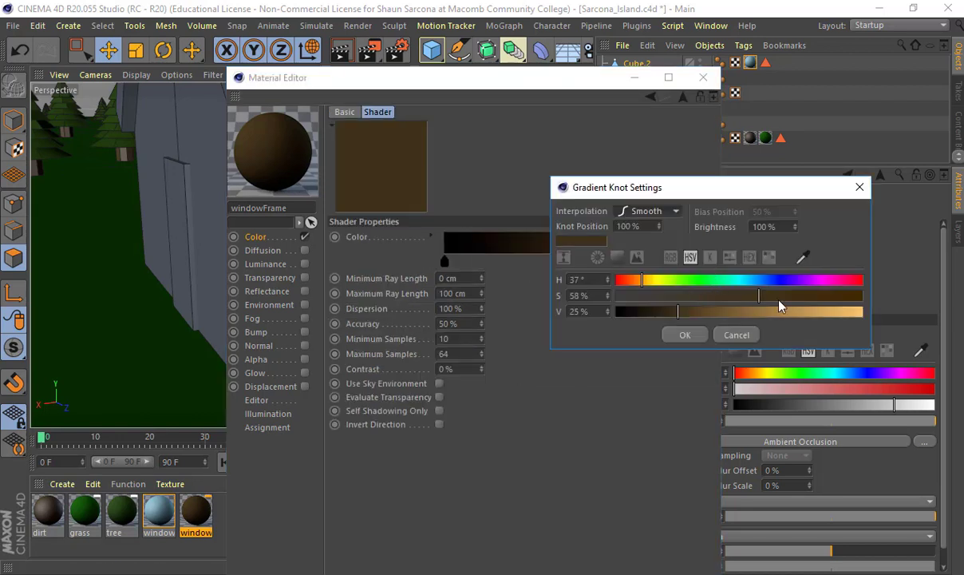
left_click_drag(780, 300, 744, 312)
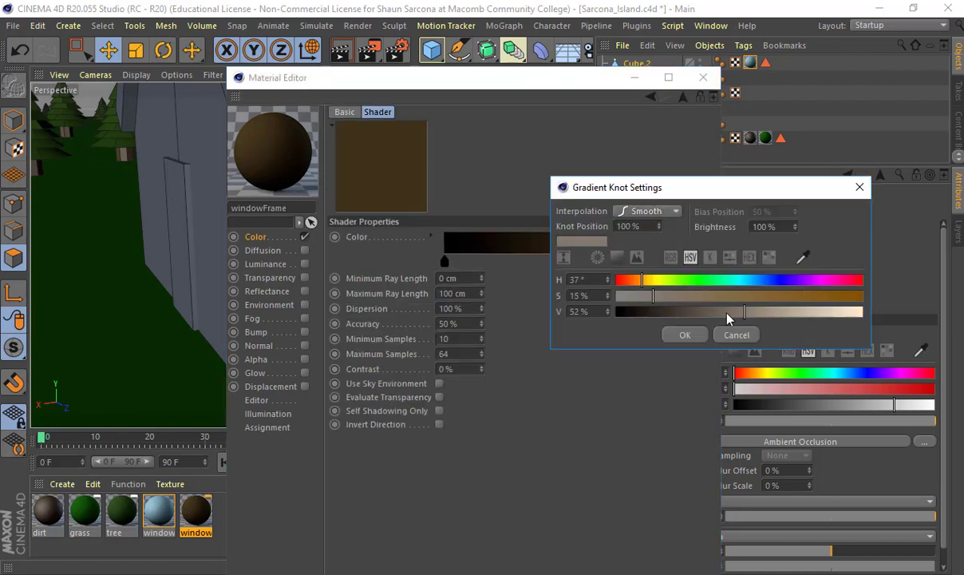
left_click(688, 335)
left_click(702, 77)
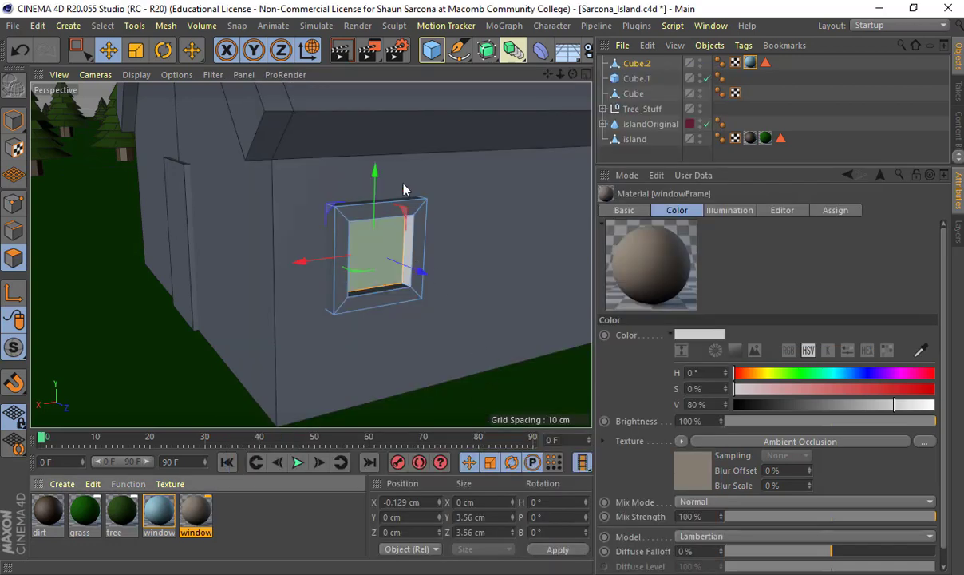
Invert the polygon selection on the window and apply the windowFrame material to all faces except the pane.
left_click(103, 26)
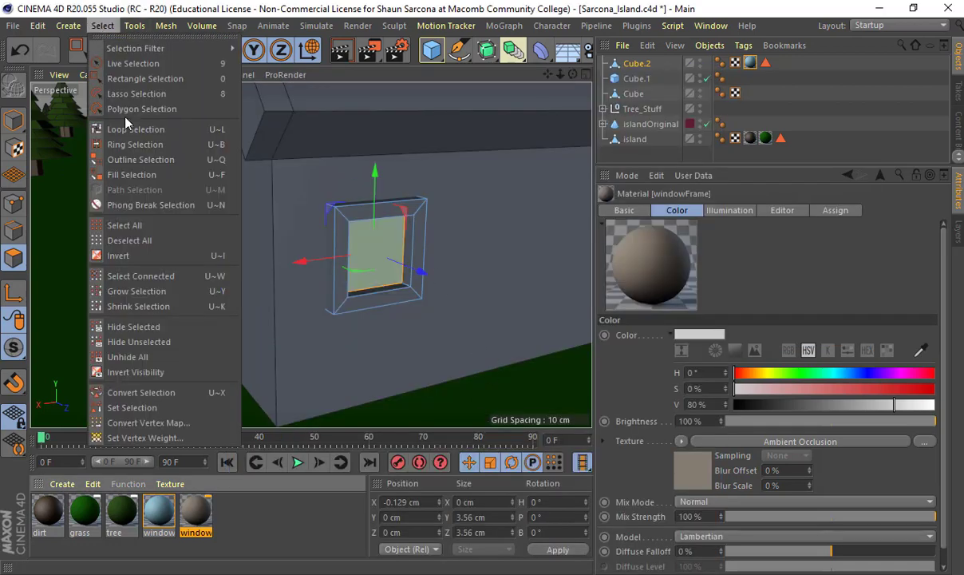
left_click(146, 256)
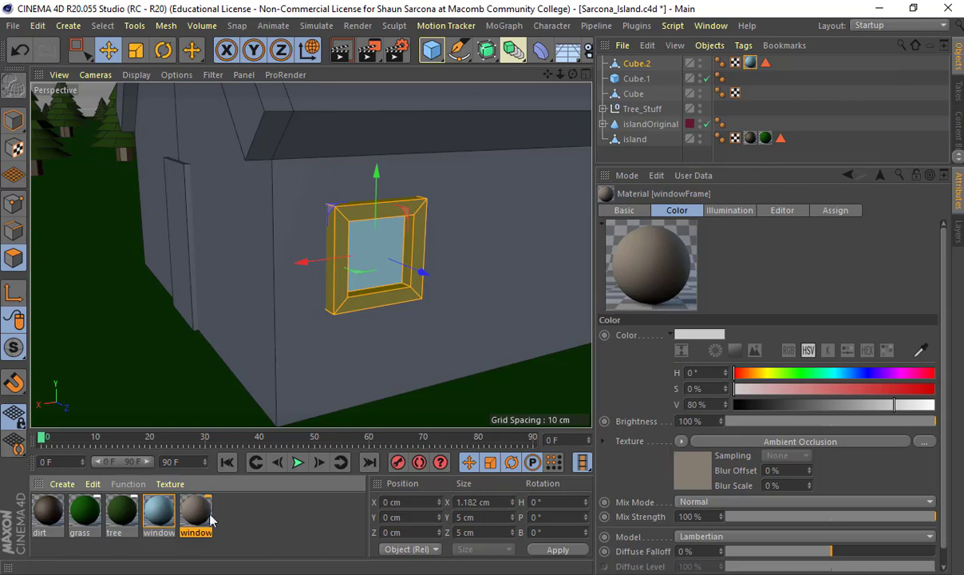
left_click_drag(338, 312, 285, 280)
left_click(275, 276)
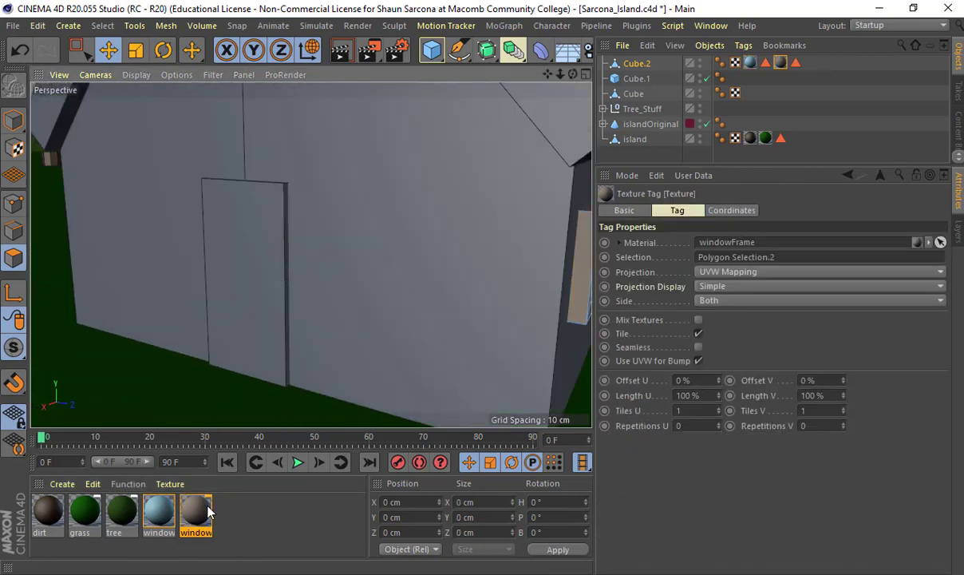
Apply the windowFrame material to the house's door as well.
left_click_drag(206, 510, 237, 279)
right_click_drag(344, 326, 301, 313, "alt")
left_click_drag(302, 313, 512, 278, "alt")
right_click_drag(512, 278, 332, 301, "alt")
left_click_drag(470, 294, 383, 303, "alt")
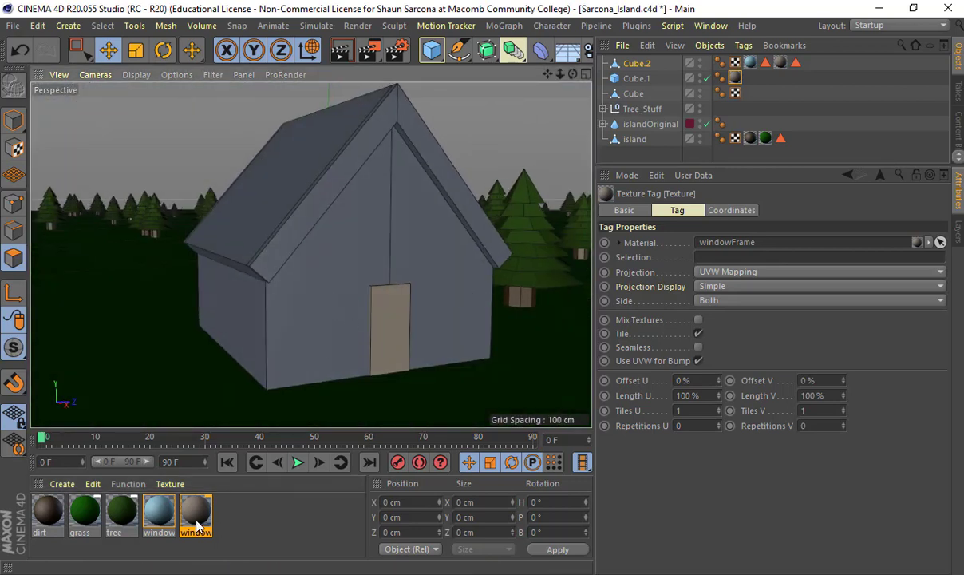
left_click_drag(318, 222, 143, 200, "alt")
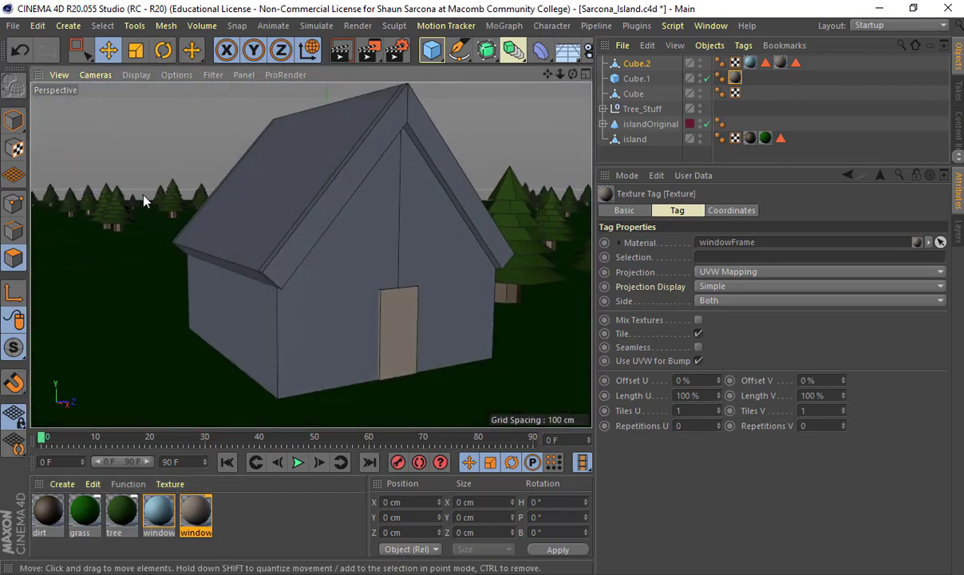
Select all roof polygons of the house body, including both slopes, the gable trim and the eave edges.
left_click(631, 93)
left_click_drag(347, 186, 212, 194, "alt")
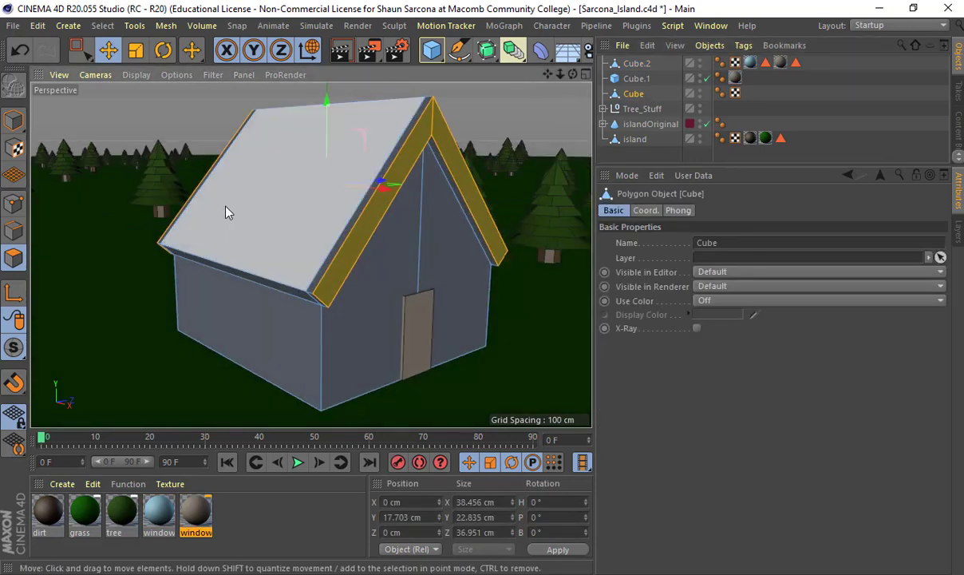
left_click(254, 216)
left_click_drag(379, 189, 379, 217, "alt")
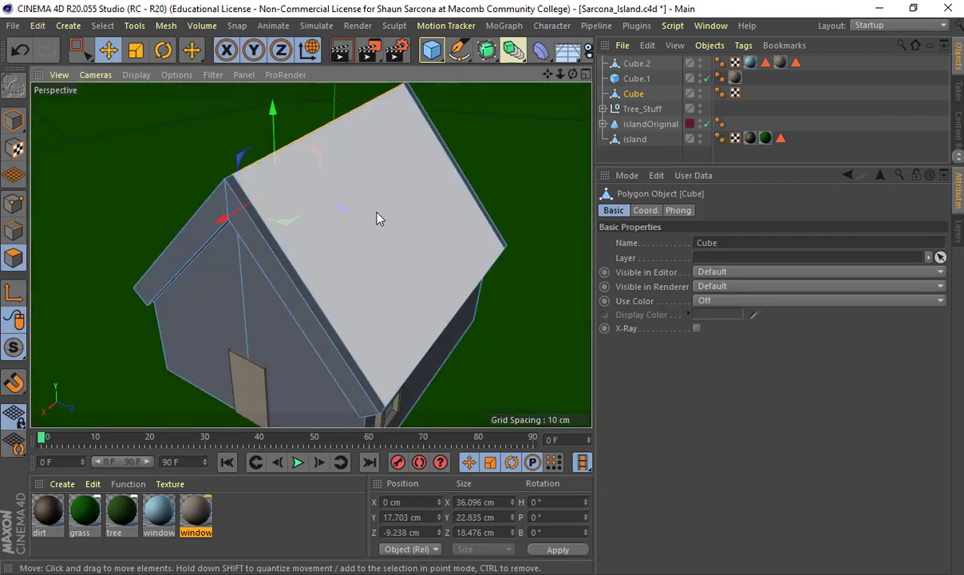
left_click(380, 219)
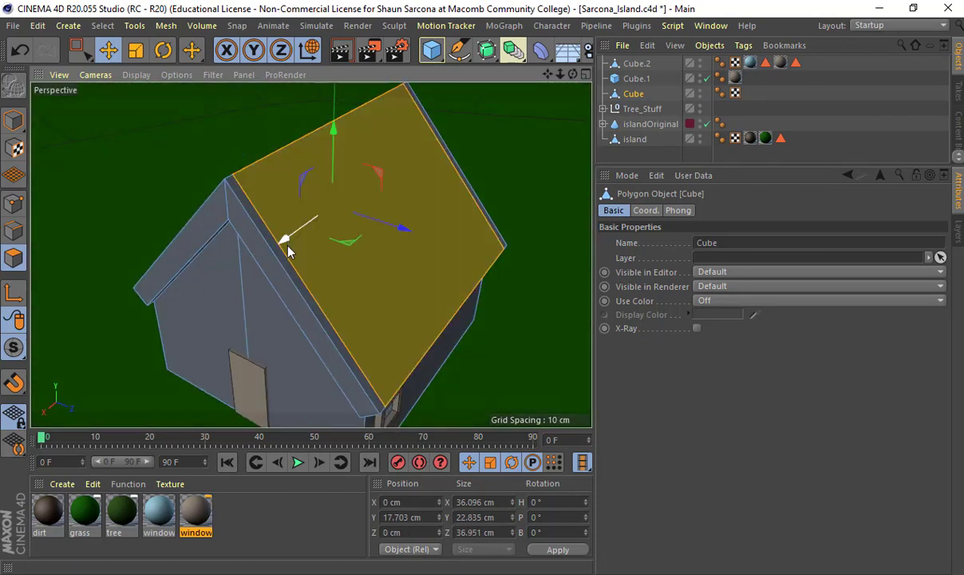
left_click_drag(219, 229, 351, 217, "alt")
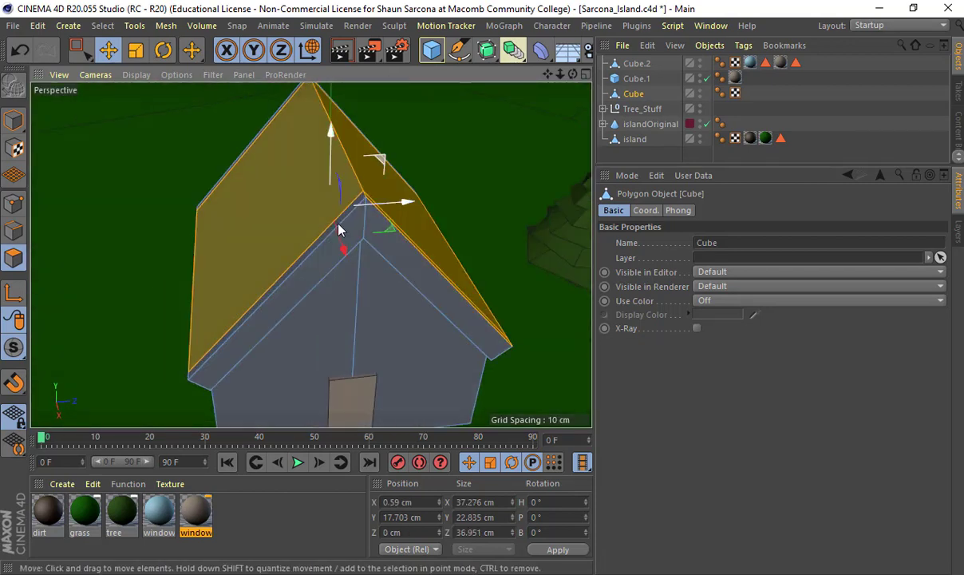
left_click(281, 278, "shift")
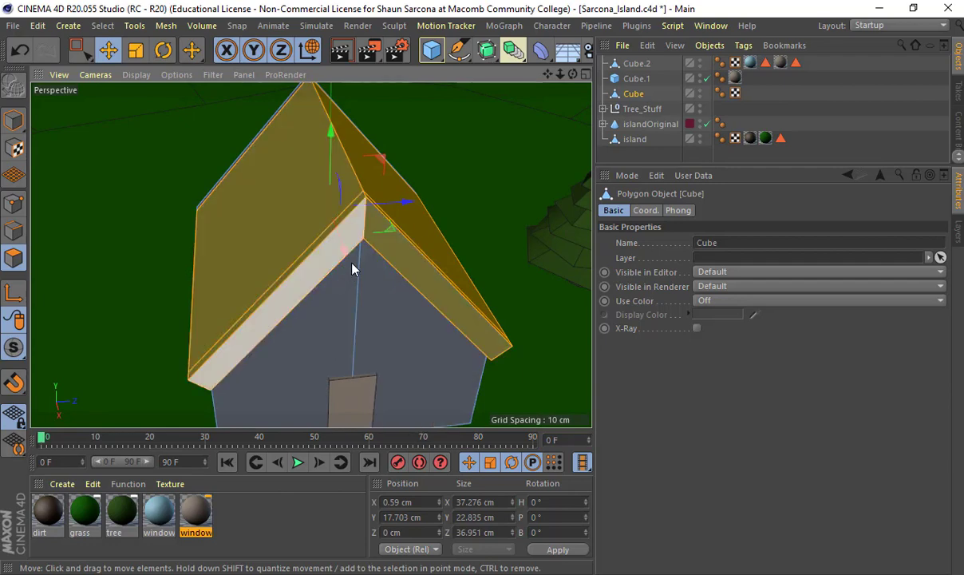
left_click_drag(353, 263, 144, 194, "alt")
mouse_move(288, 217)
left_mouse_down("alt")
mouse_move(384, 228)
mouse_move(409, 189)
mouse_move(535, 219)
mouse_move(436, 213)
mouse_move(489, 215)
mouse_move(535, 291)
mouse_move(496, 306)
mouse_move(560, 276)
mouse_move(329, 310)
mouse_move(297, 288)
mouse_move(335, 342)
mouse_move(339, 301)
mouse_move(420, 289)
mouse_move(230, 345)
mouse_move(429, 312)
mouse_move(538, 306)
mouse_move(353, 312)
mouse_move(445, 314)
mouse_move(422, 319)
mouse_move(396, 312)
mouse_move(457, 299)
mouse_move(407, 274)
mouse_move(504, 323)
mouse_move(379, 323)
mouse_move(527, 279)
mouse_move(329, 275)
mouse_move(347, 324)
left_mouse_up("alt")
left_click_drag(266, 322, 584, 210, "alt")
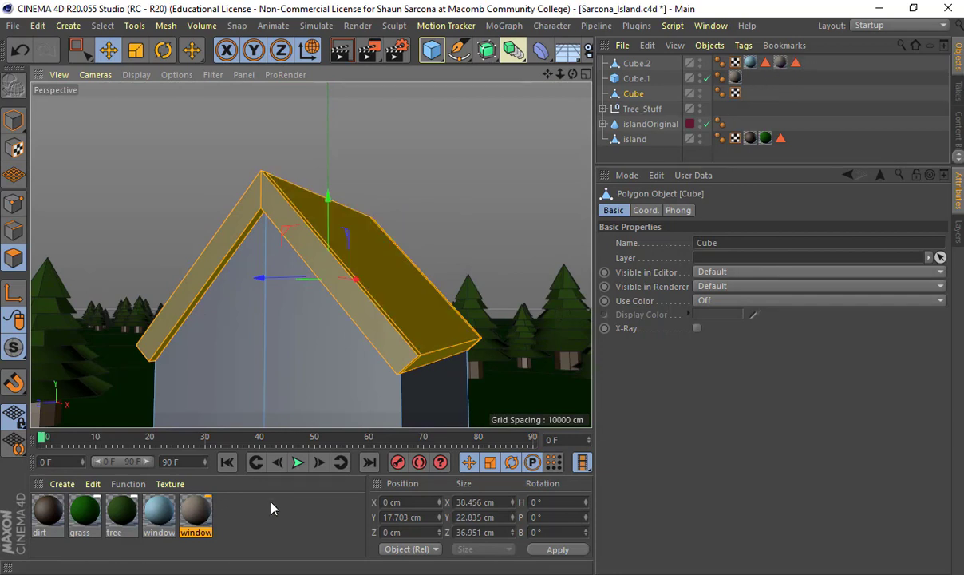
Duplicate the windowFrame material as roof and set its Ambient Occlusion gradient end knot to dark navy, H 249°, S 54%, V about 14%.
left_click_drag(190, 520, 233, 515, "ctrl")
double_click(237, 516)
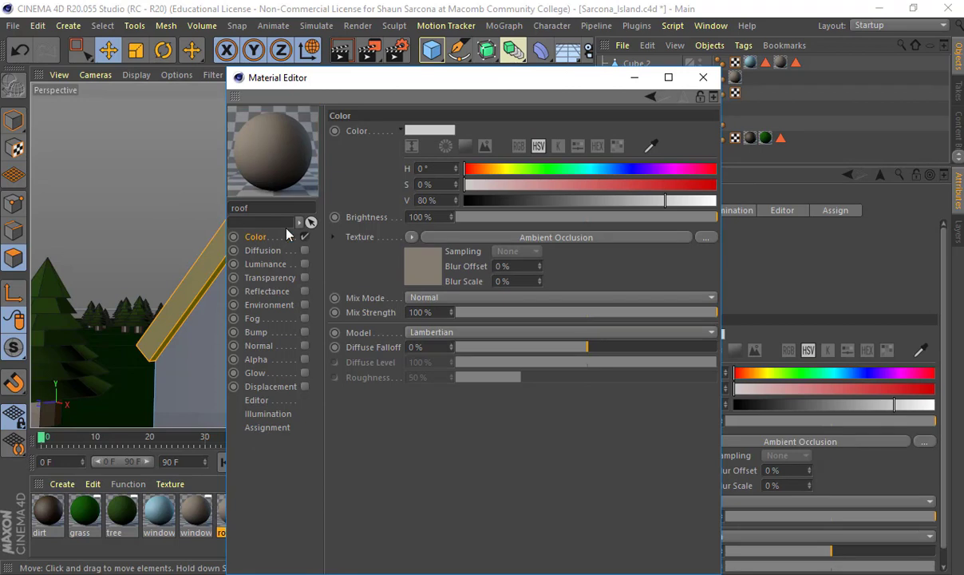
left_click(511, 238)
double_click(711, 262)
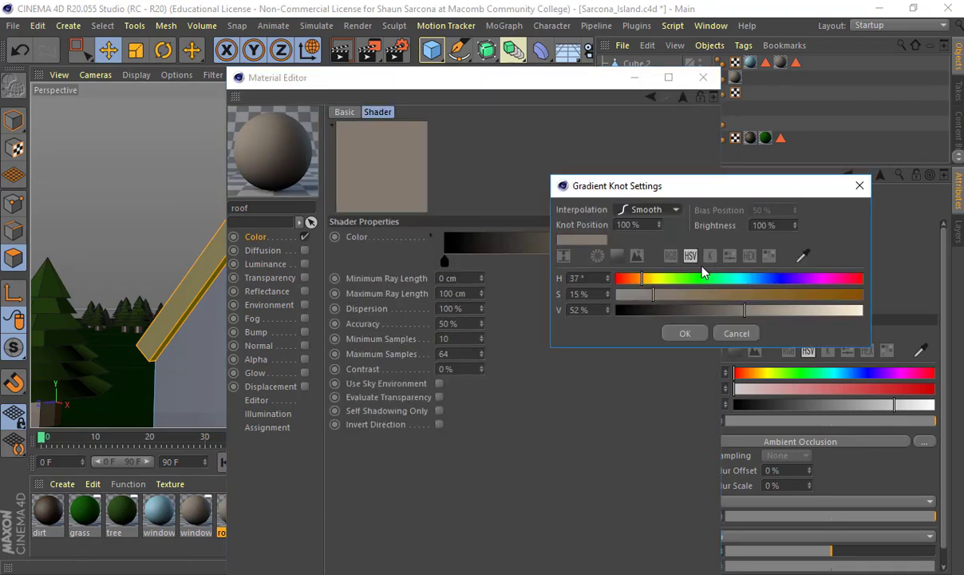
left_click_drag(669, 292, 748, 297)
left_click_drag(638, 310, 656, 321)
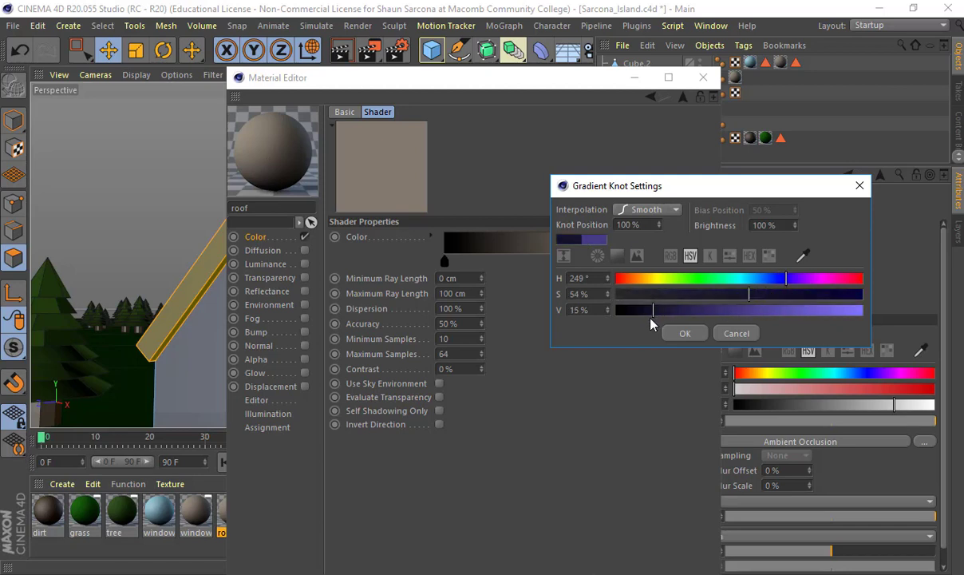
left_click(685, 333)
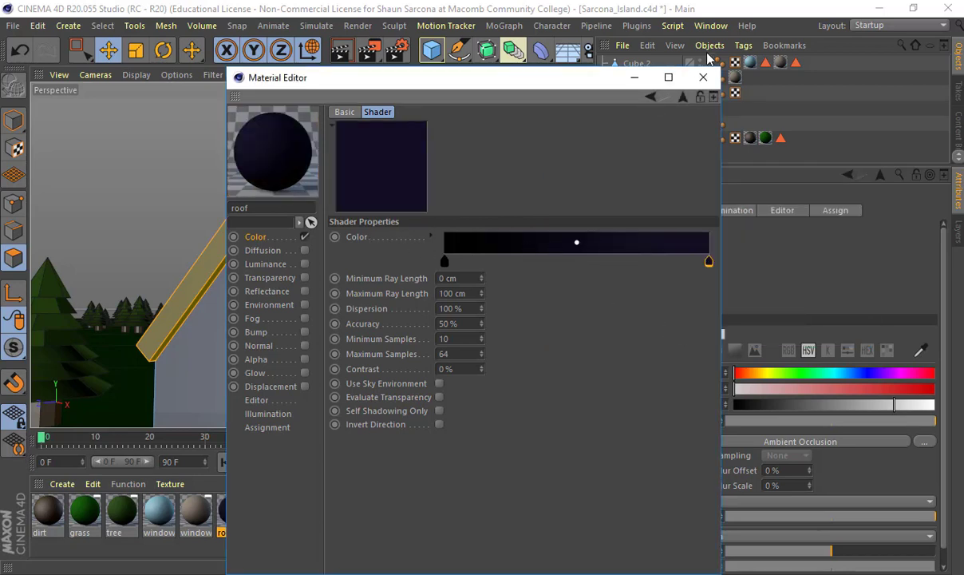
left_click(704, 78)
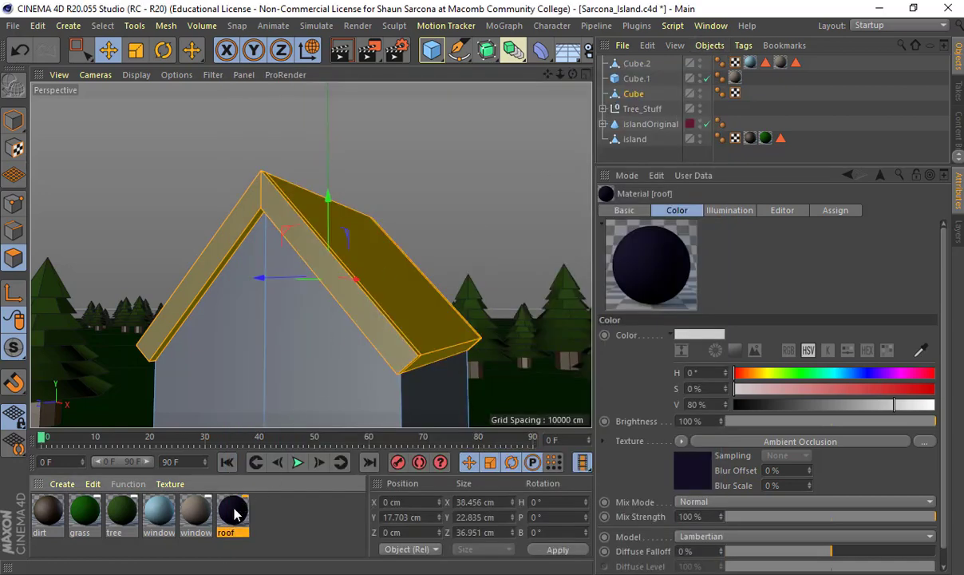
Apply the roof material to the selected roof polygons and invert the selection to the house walls.
left_click_drag(392, 304, 391, 305)
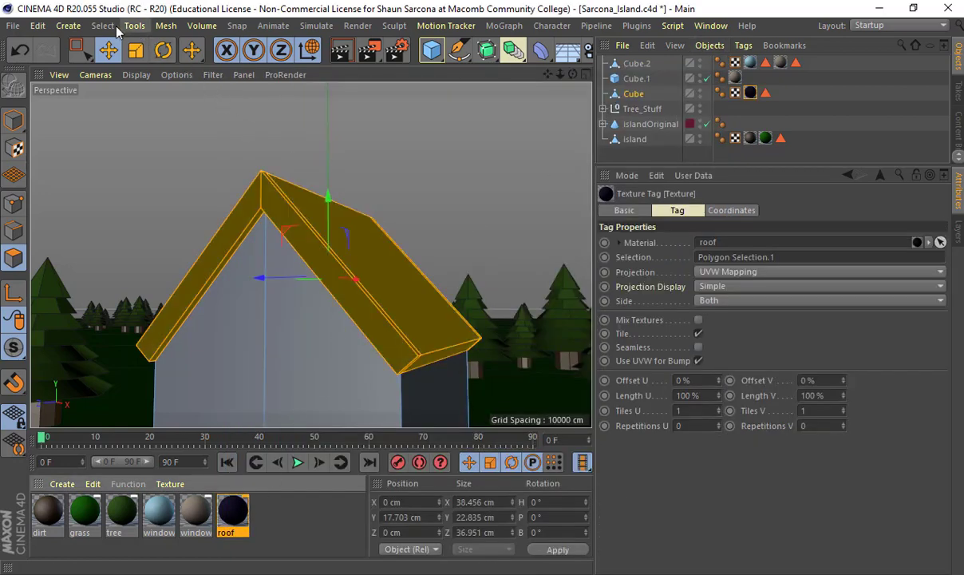
left_click(104, 26)
left_click(172, 238)
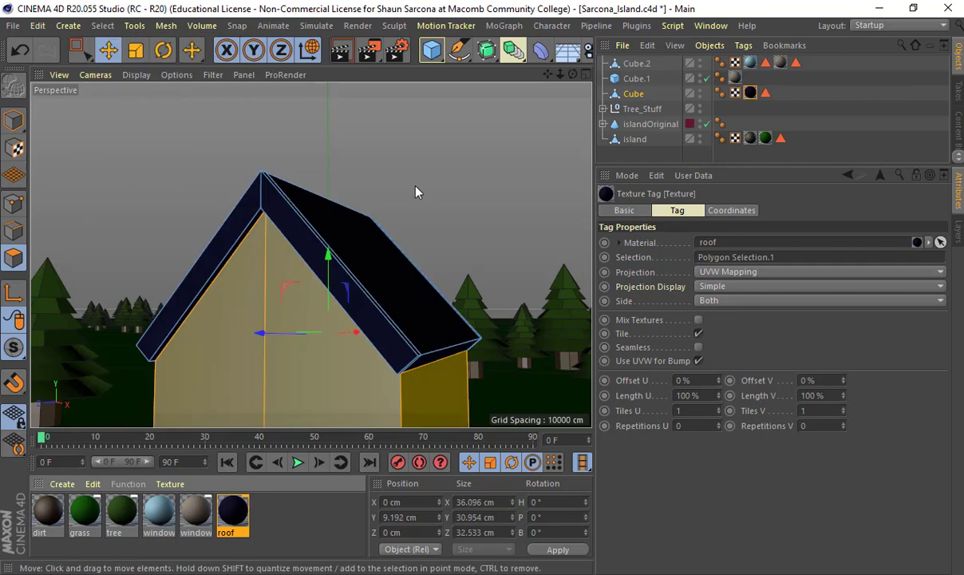
left_click_drag(415, 192, 256, 184, "alt")
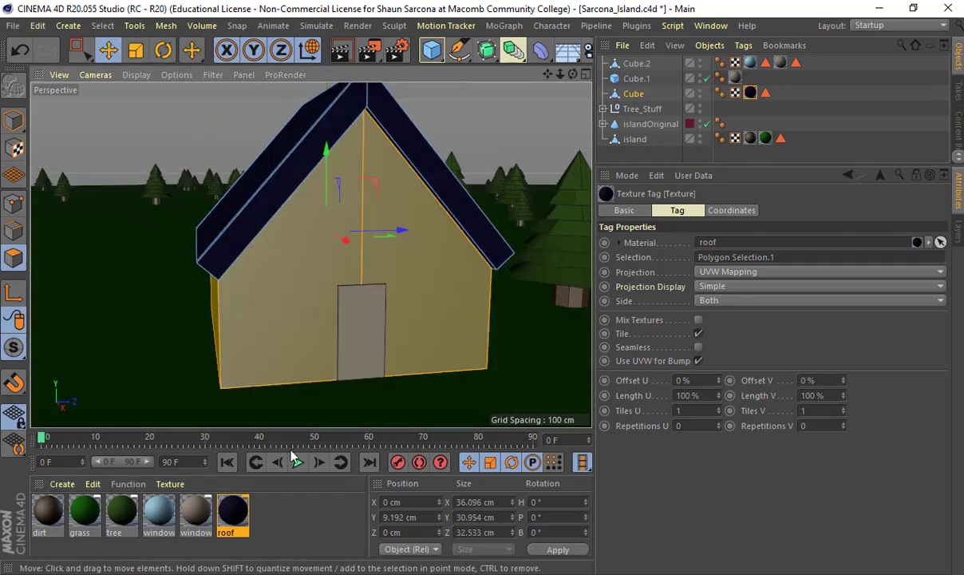
Duplicate the roof material as houseSiding and set its Ambient Occlusion gradient end knot to a golden brown.
double_click(262, 499)
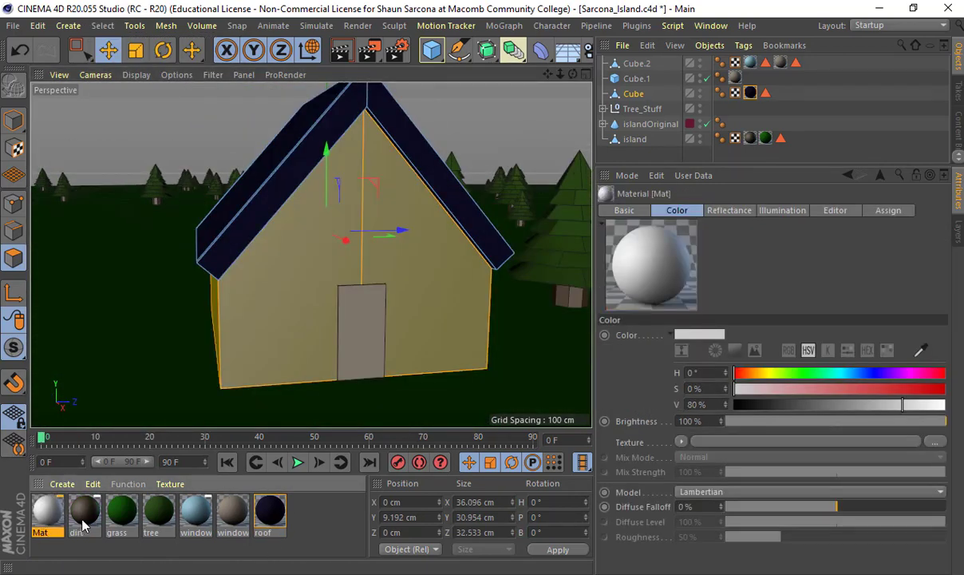
key("ctrl+z")
double_click(232, 512)
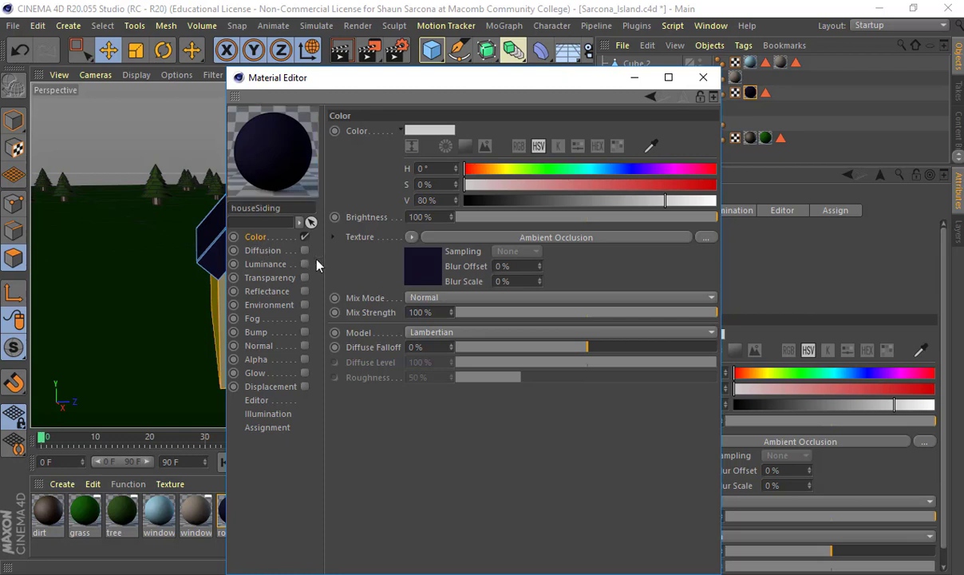
left_click(563, 237)
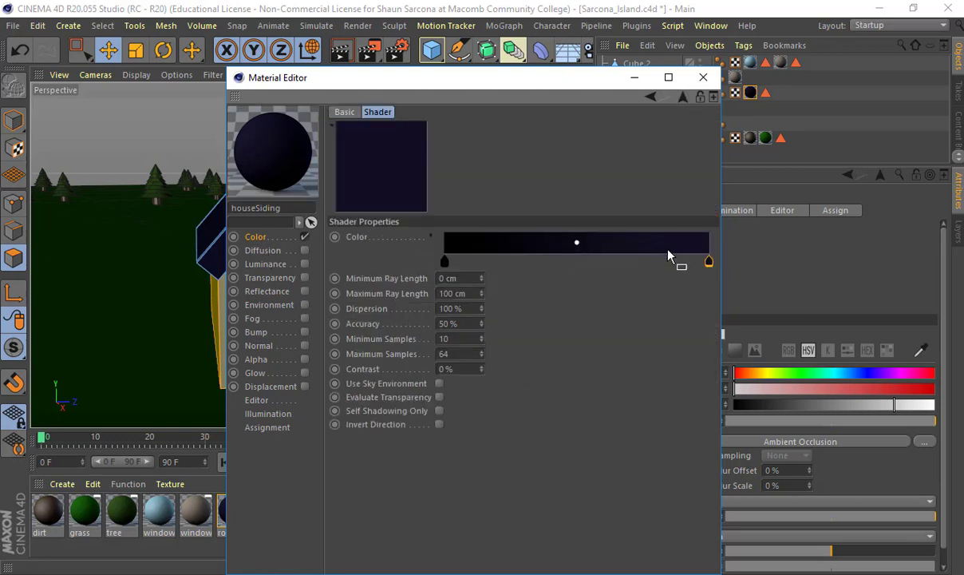
double_click(712, 261)
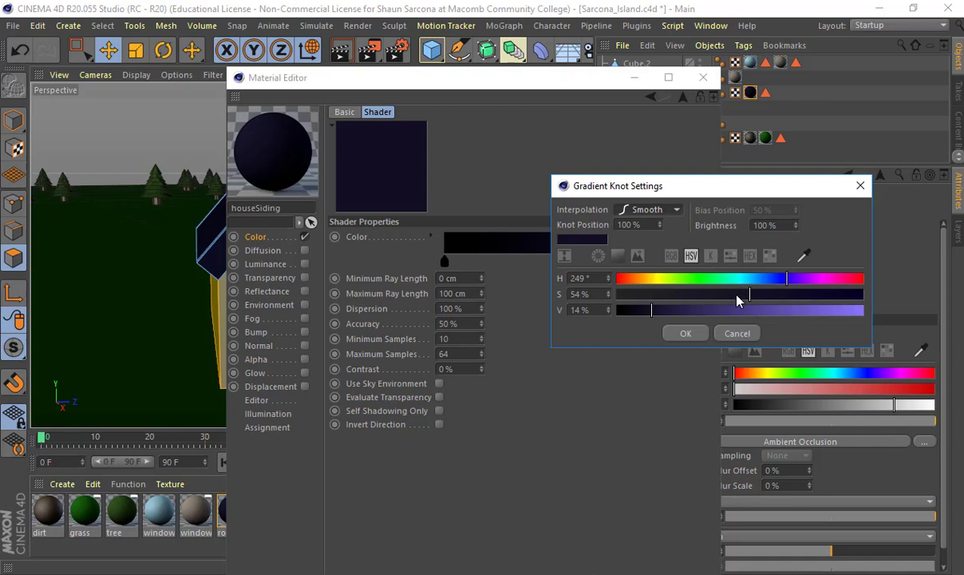
left_click_drag(737, 300, 598, 299)
left_click_drag(676, 315, 803, 303)
left_click(646, 278)
left_click(703, 333)
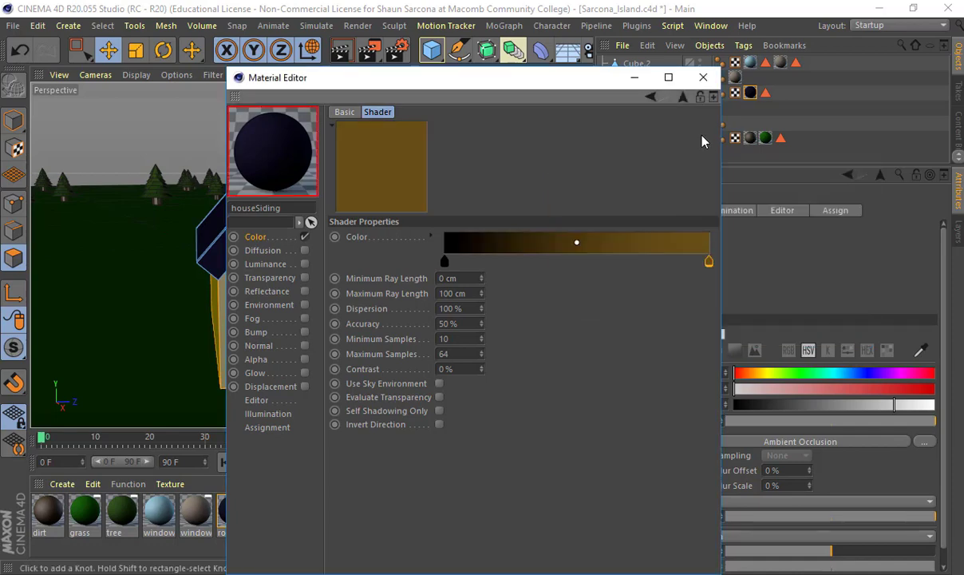
left_click(703, 78)
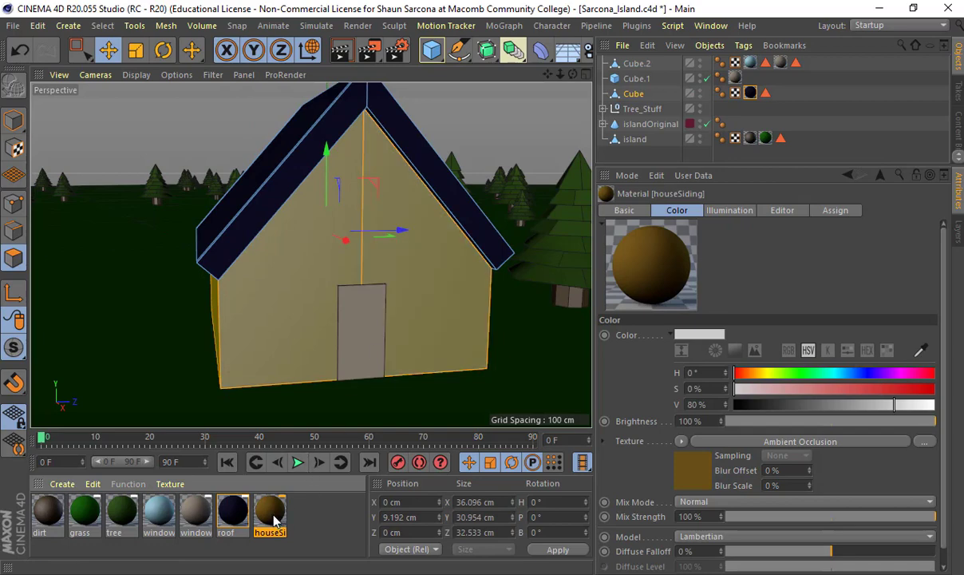
Apply the houseSiding material to the selected wall polygons of the house.
left_click_drag(273, 521, 297, 313)
left_click_drag(455, 256, 356, 267, "alt")
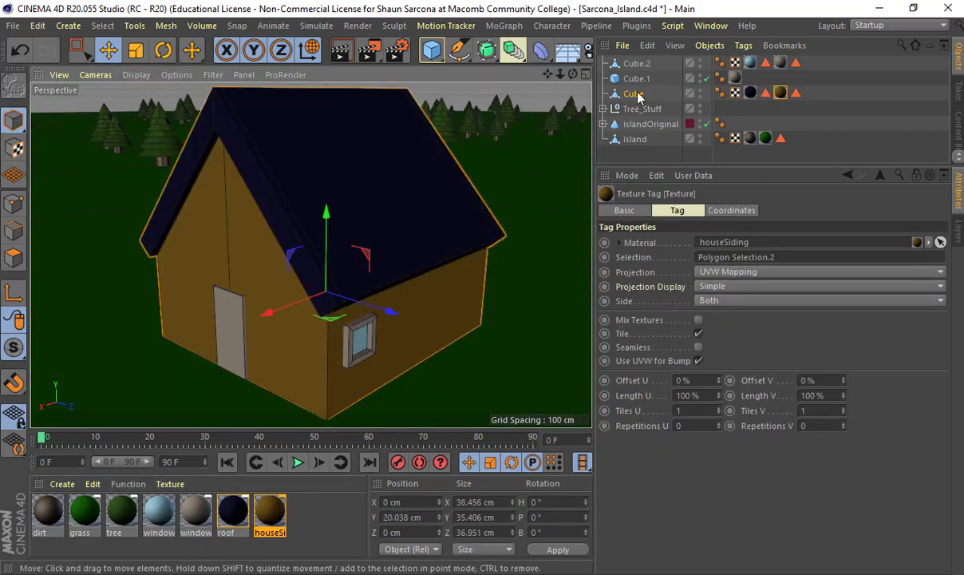
Add two copies of the window along the side wall and duplicate all three windows onto the opposite wall.
left_click(359, 337)
left_click_drag(416, 316, 449, 329, "alt")
left_click_drag(319, 336, 358, 308, "alt")
left_click(455, 341, "shift")
left_click(407, 330, "shift")
left_click_drag(351, 271, 342, 312)
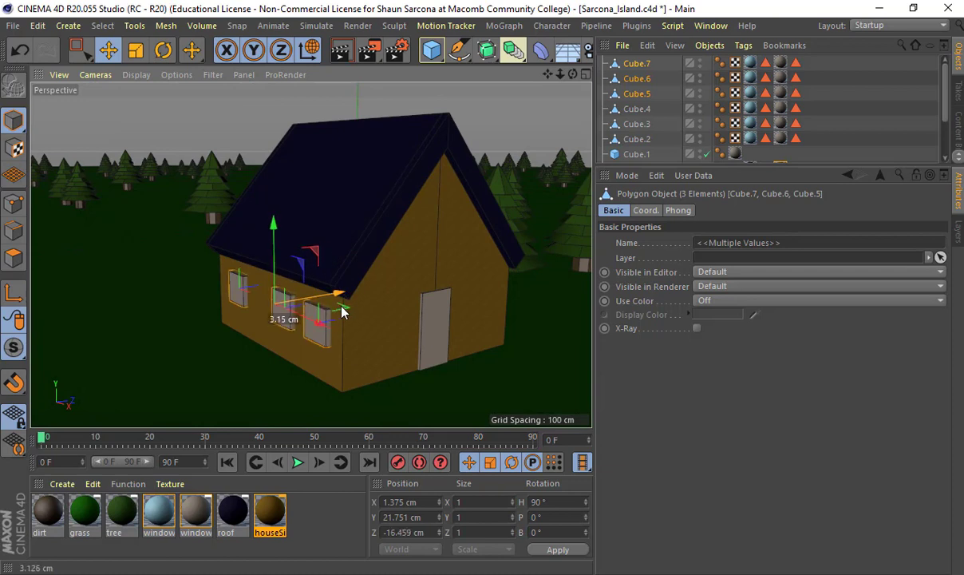
Rotate the three windows on the opposite wall by 180° in bank so their panes face outward.
key("r")
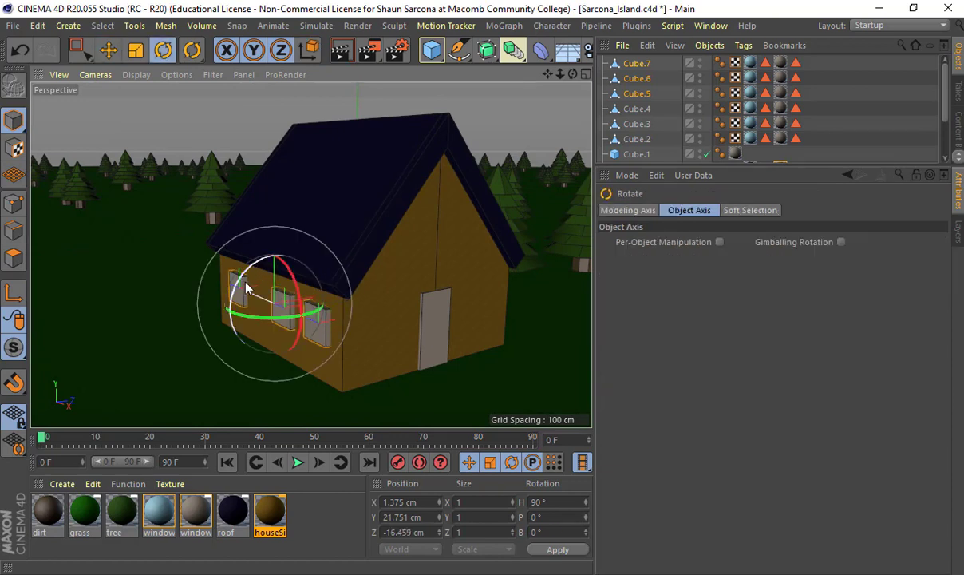
left_click_drag(246, 288, 337, 430)
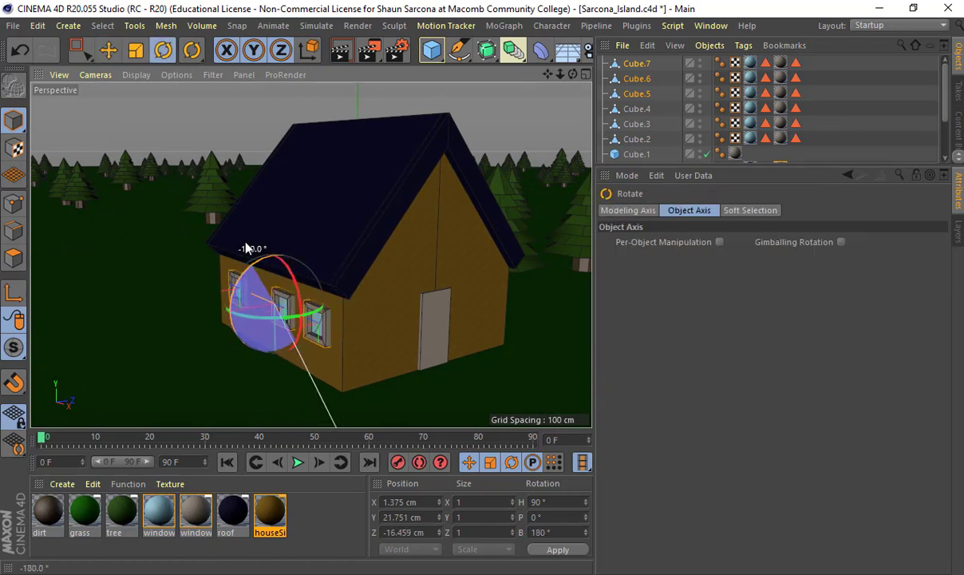
left_click_drag(247, 249, 314, 287)
key("e")
left_click_drag(387, 319, 401, 298, "alt")
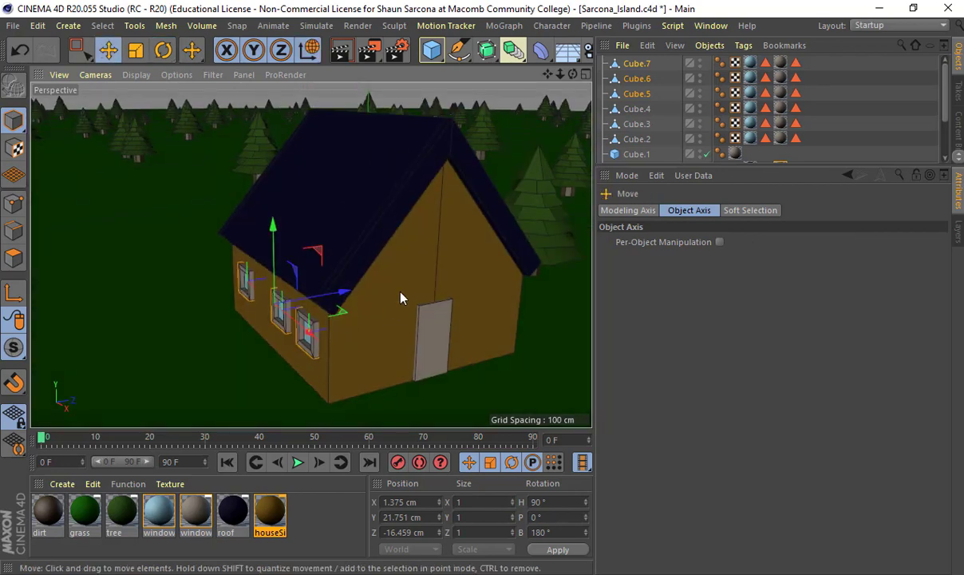
Group all house parts, from Cube through Cube.7, under one null and rename it House.
left_click_drag(691, 167, 679, 282)
left_click(635, 170)
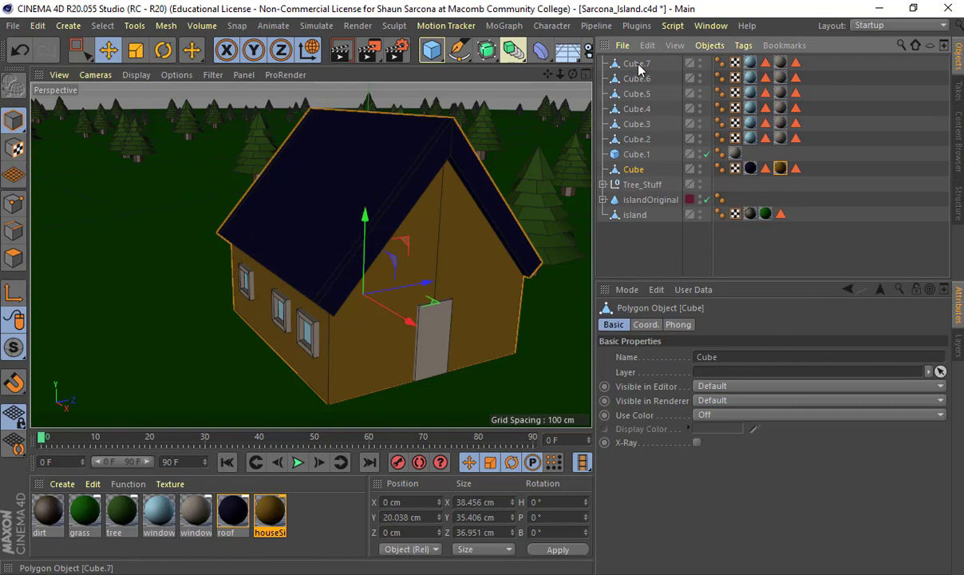
left_click(638, 66, "shift")
key("super")
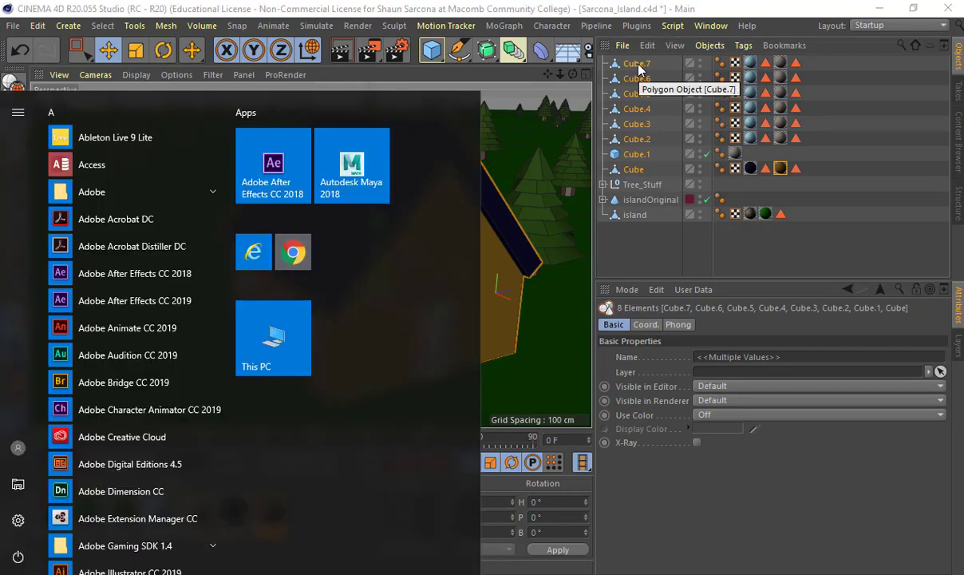
key("super")
left_click(637, 65)
left_click(645, 174, "shift")
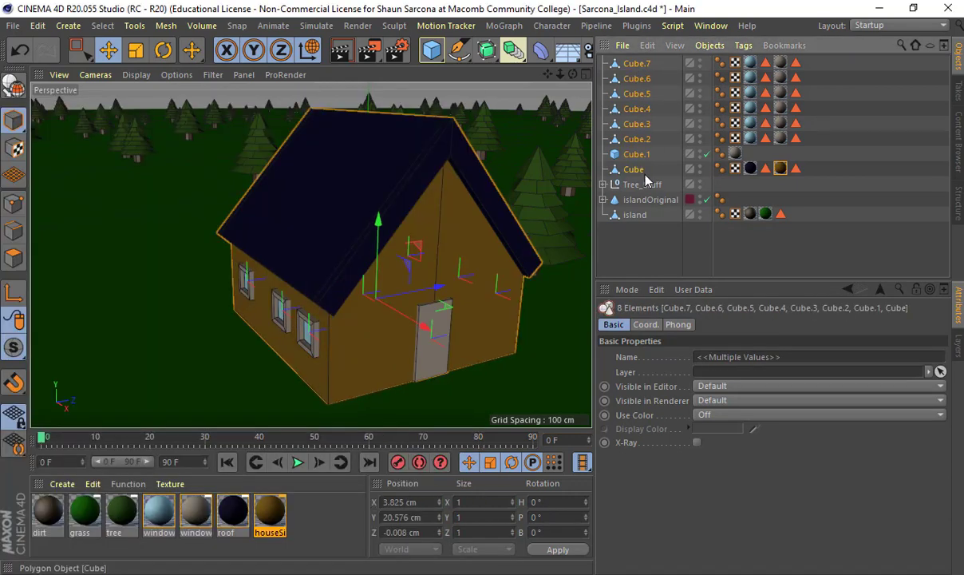
key("alt+g")
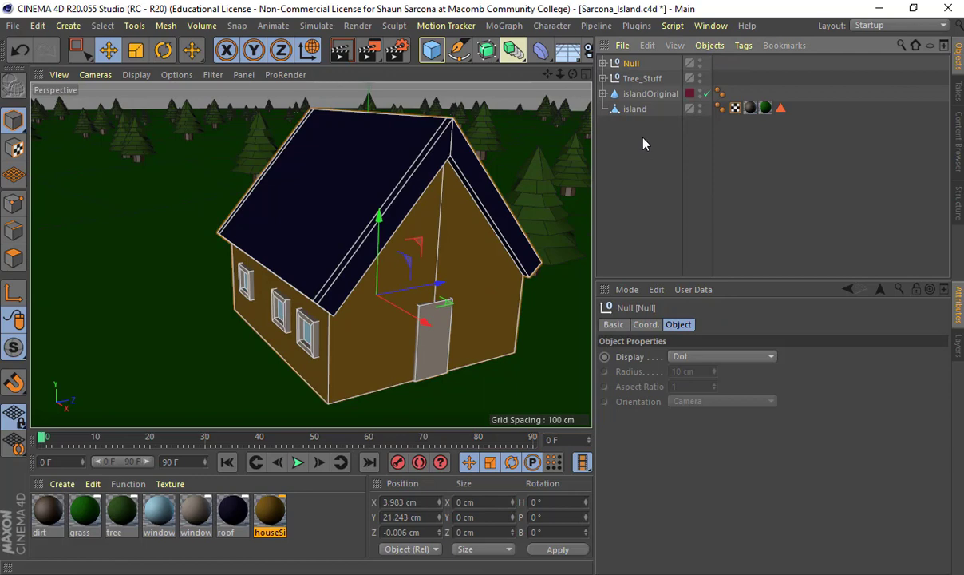
double_click(630, 63)
type("House")
key("Return")
Show the house in the Front view and disable cloner_Tree inside Tree_Stuff to clear the trees around it.
scroll(401, 205, "down", 8)
mouse_move(461, 174)
left_mouse_down("alt")
mouse_move(484, 150)
mouse_move(424, 164)
mouse_move(489, 178)
mouse_move(467, 192)
left_mouse_up("alt")
middle_click(460, 194)
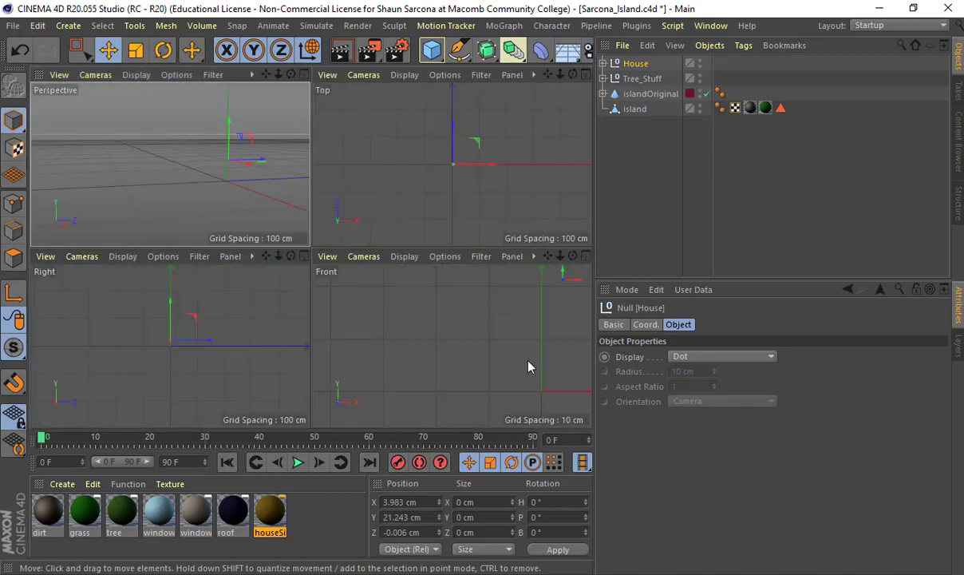
middle_click(528, 367)
scroll(464, 342, "down", 5)
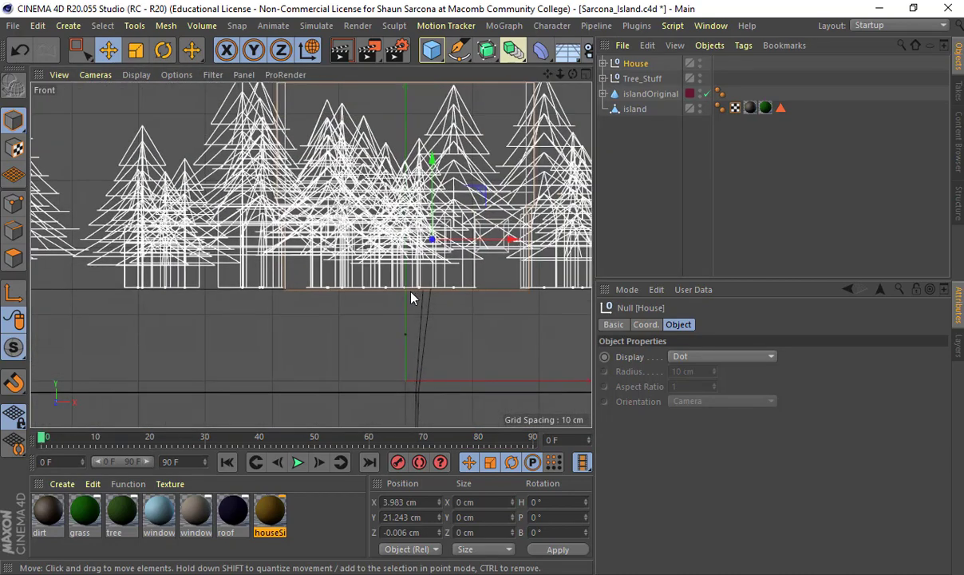
middle_click_drag(411, 292, 355, 305, "alt")
left_click(604, 79)
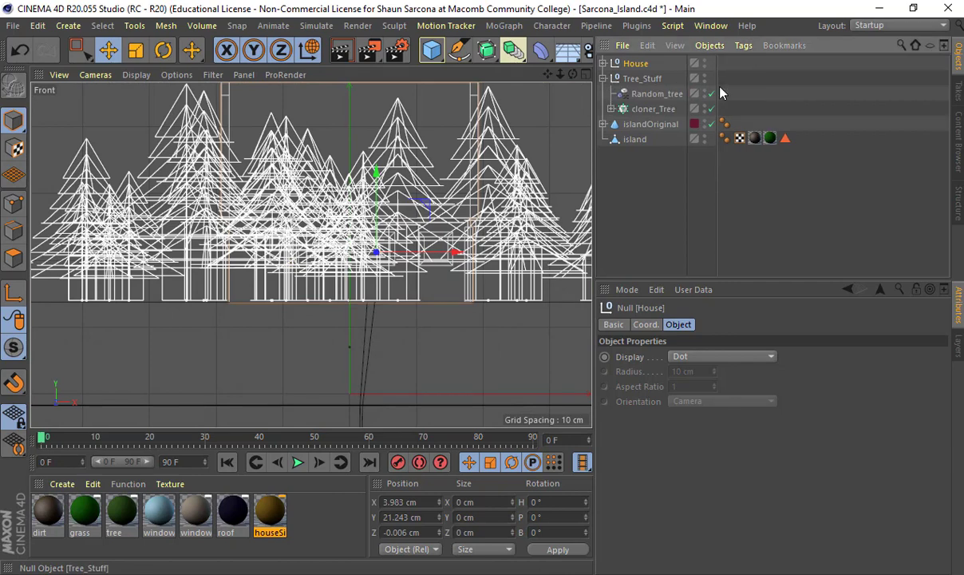
left_click(711, 108)
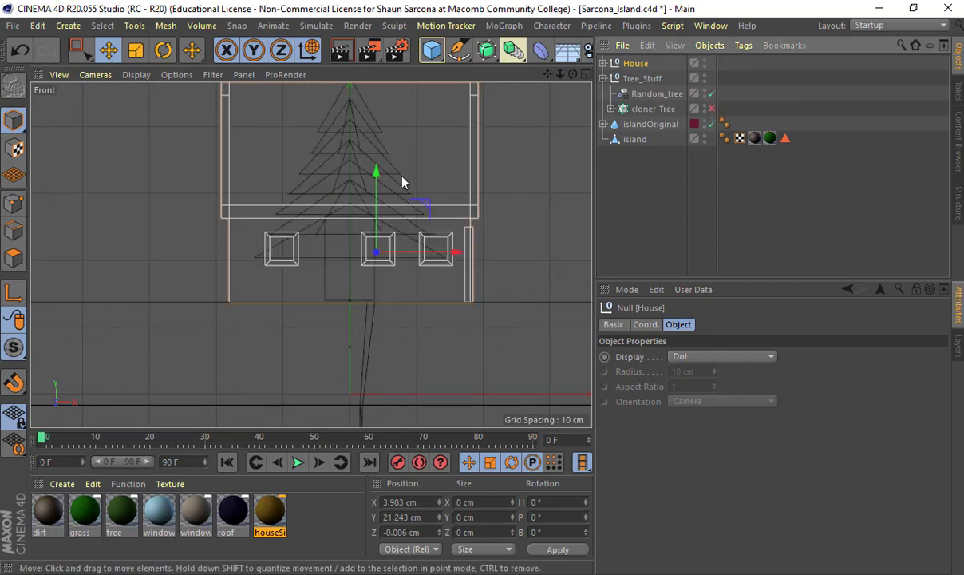
Lower the House null's axis to the base of the house, about Y 13.6 cm, and re-enable cloner_Tree.
scroll(420, 196, "up", 4)
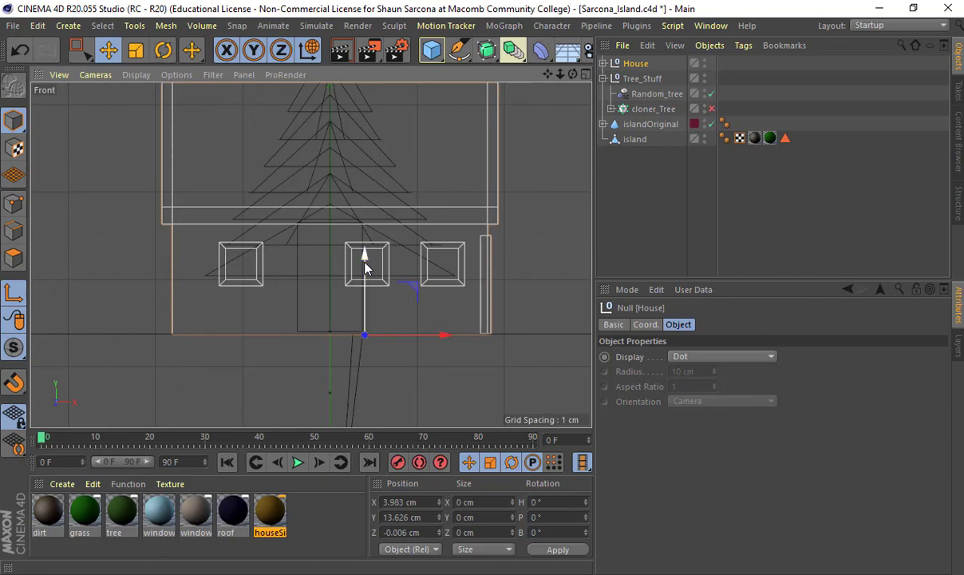
middle_click(364, 234)
middle_click(232, 194)
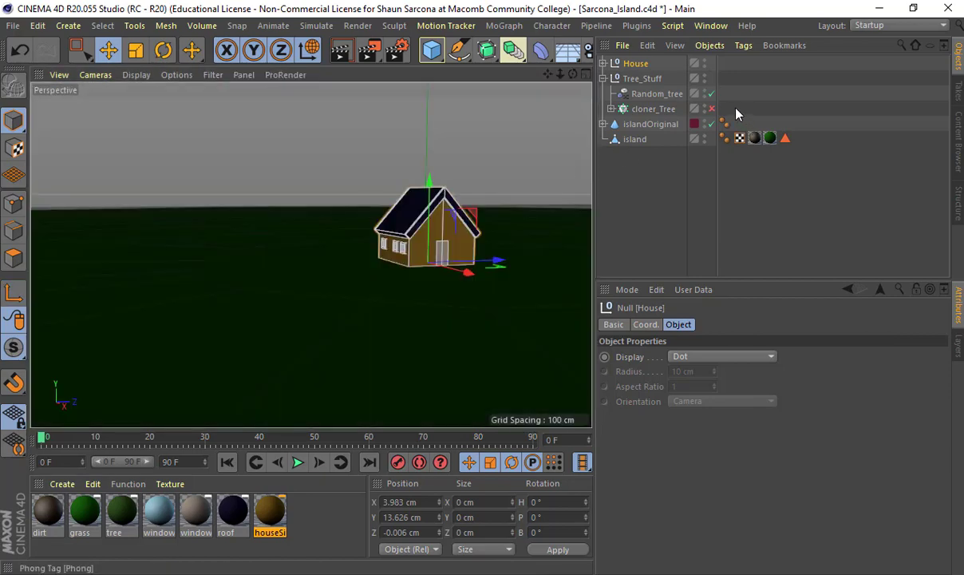
left_click(712, 110)
Place House inside a new MoGraph Cloner and set its mode to Grid Array.
left_click_drag(440, 160, 423, 68, "alt")
left_click(504, 25)
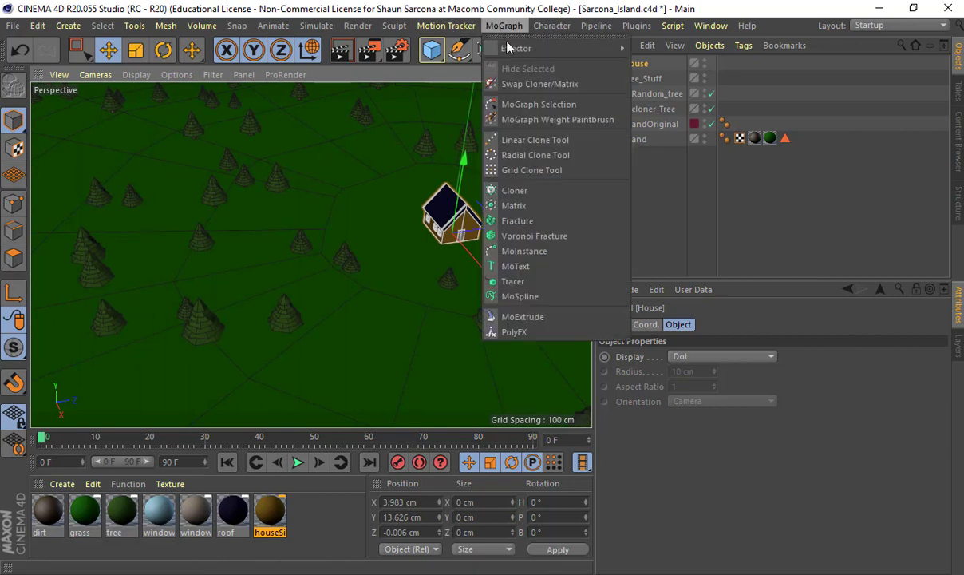
left_click(544, 194, "alt")
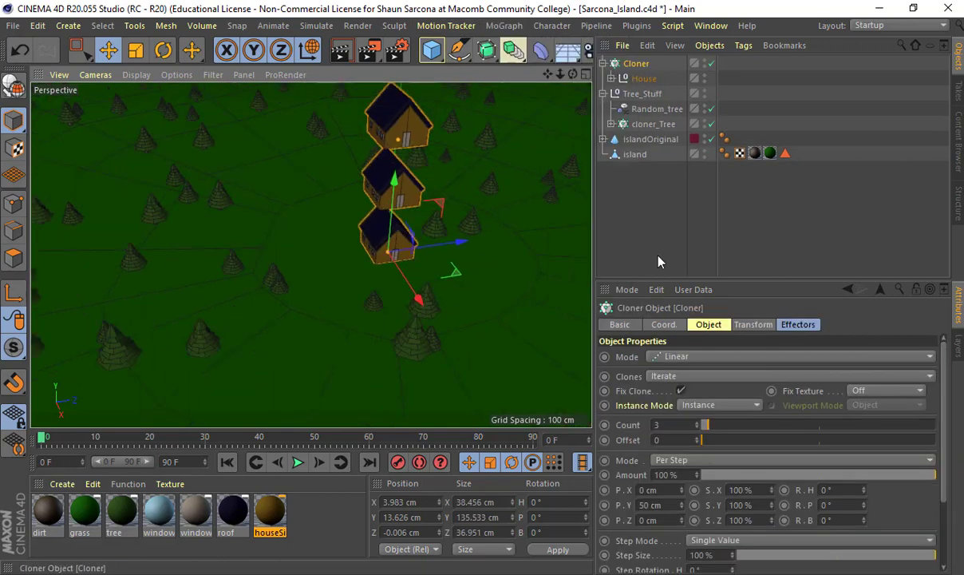
left_click(688, 354)
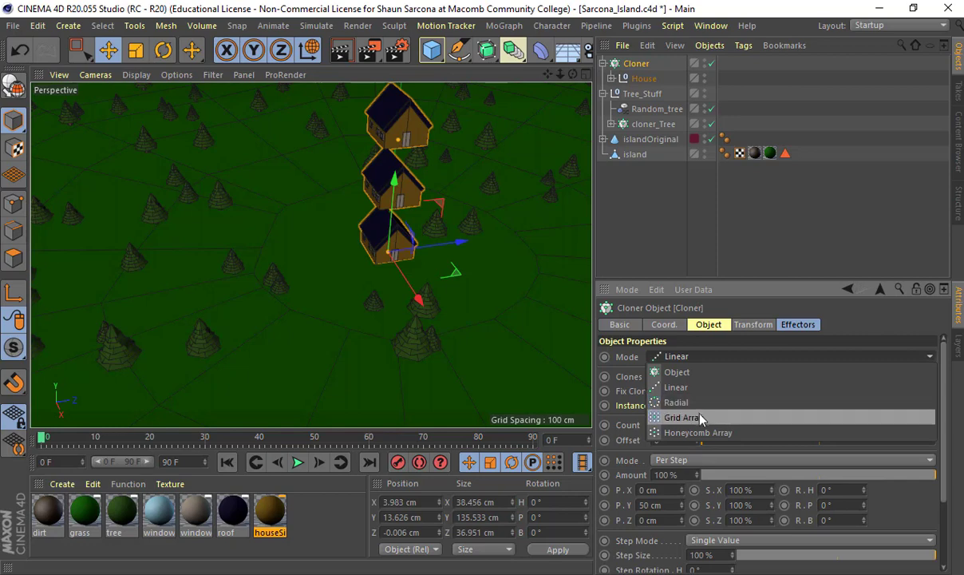
left_click(700, 418)
Set the cloner's vertical count to 1 for a single-layer 3 by 1 by 3 grid of houses.
scroll(453, 267, "down", 2)
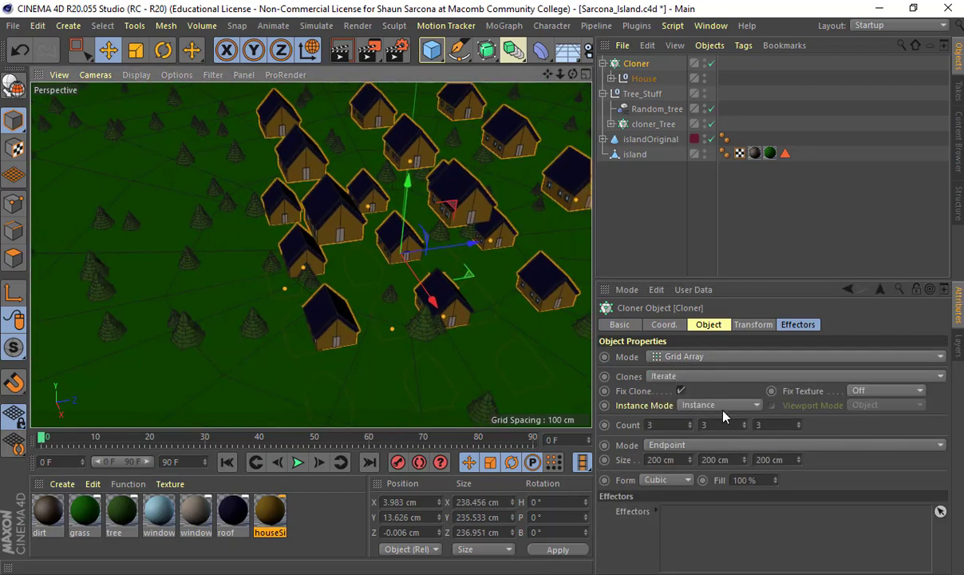
left_click(675, 424)
key("Tab")
type("1")
key("Return")
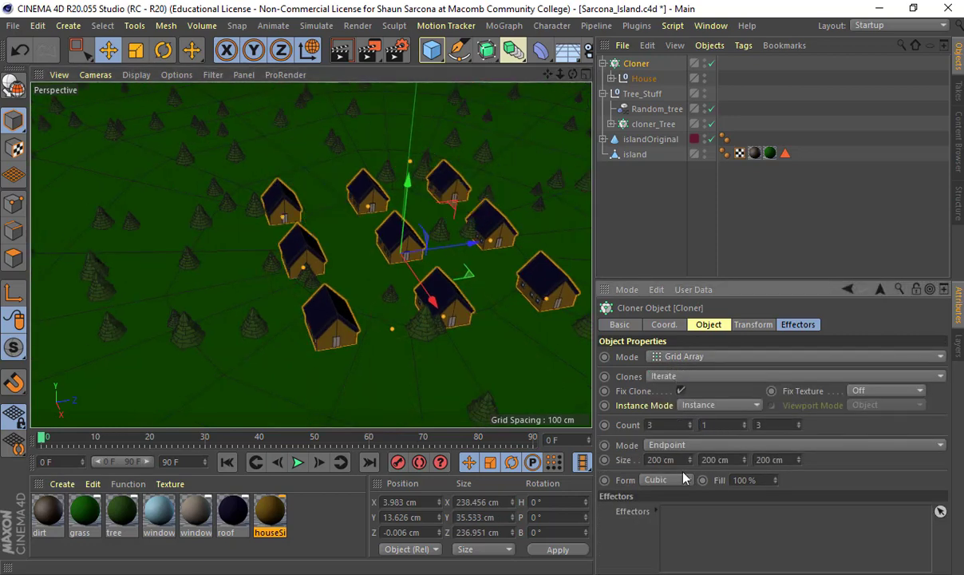
middle_click_drag(543, 274, 498, 274, "alt")
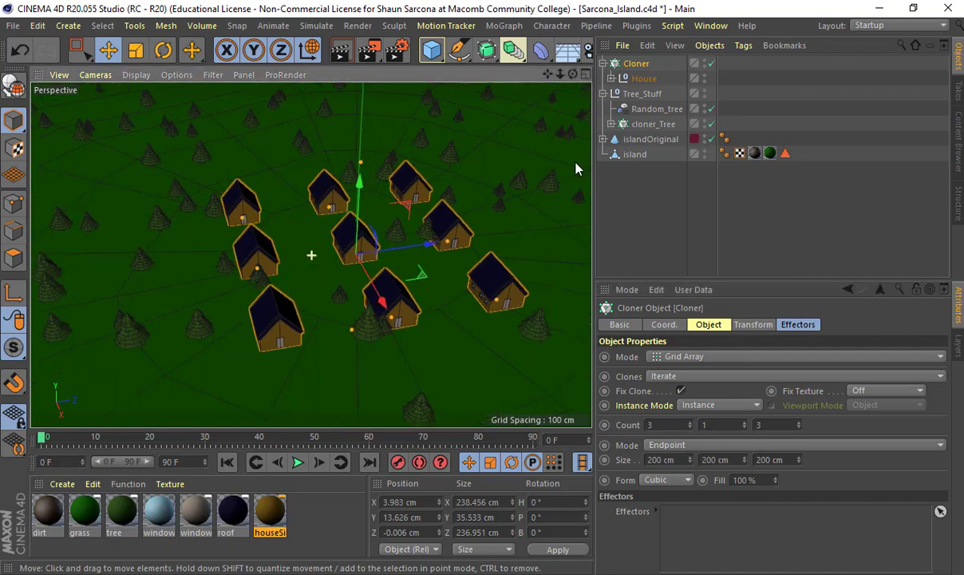
Scale the House null inside the cloner down to about 70%.
left_click(651, 79)
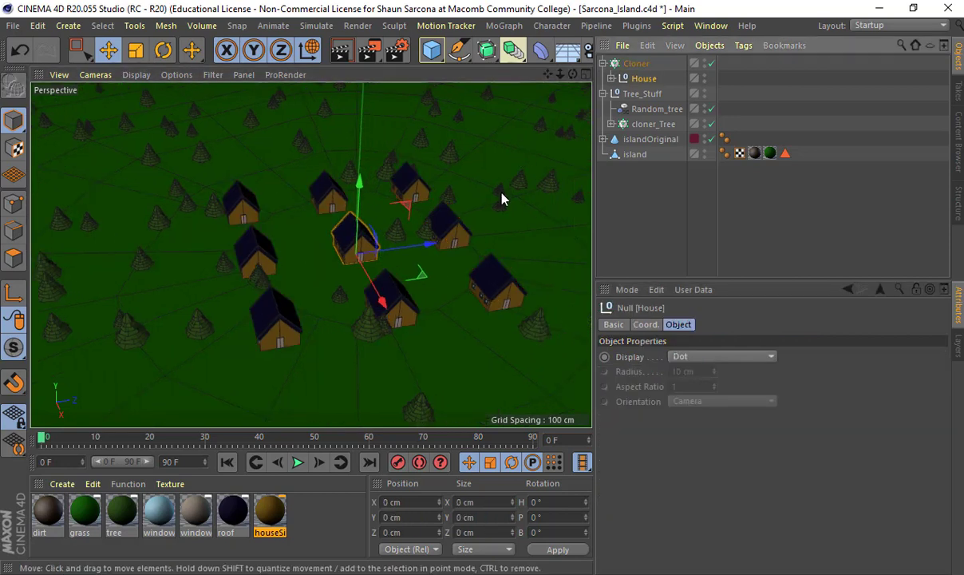
key("t")
left_click_drag(508, 195, 208, 174)
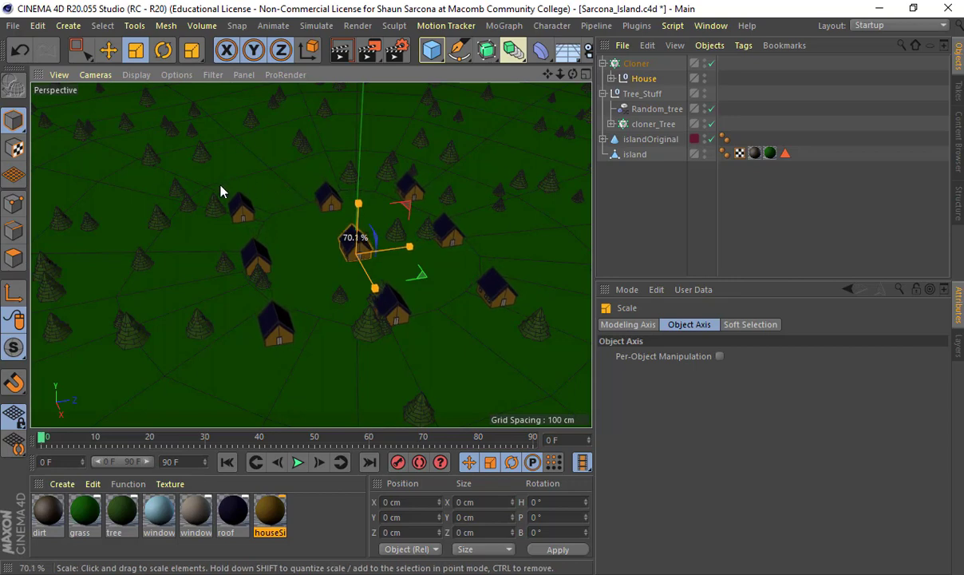
Widen the house cloner's Endpoint grid to 333 cm in X and 337 cm in Z.
left_click(636, 63)
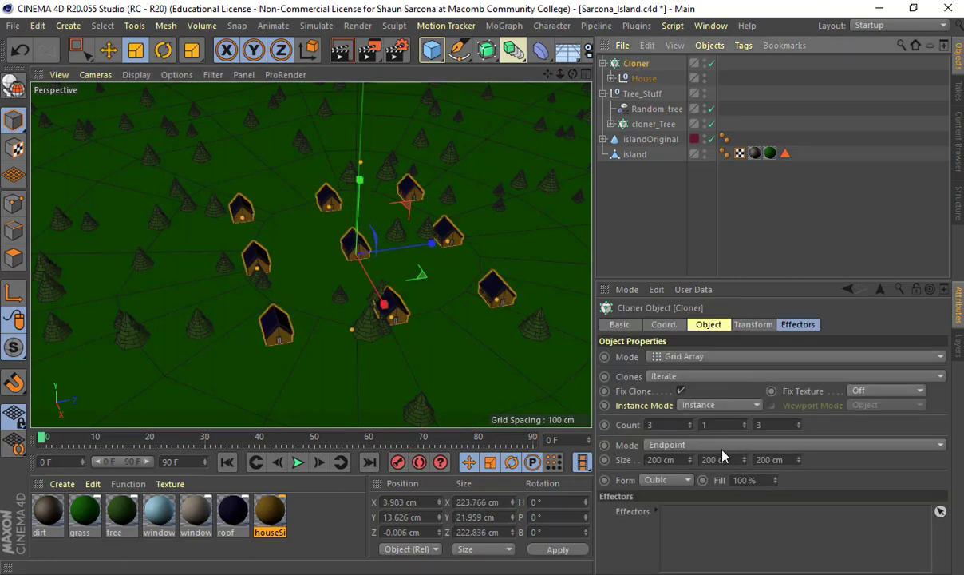
left_click(723, 446)
left_click(712, 476)
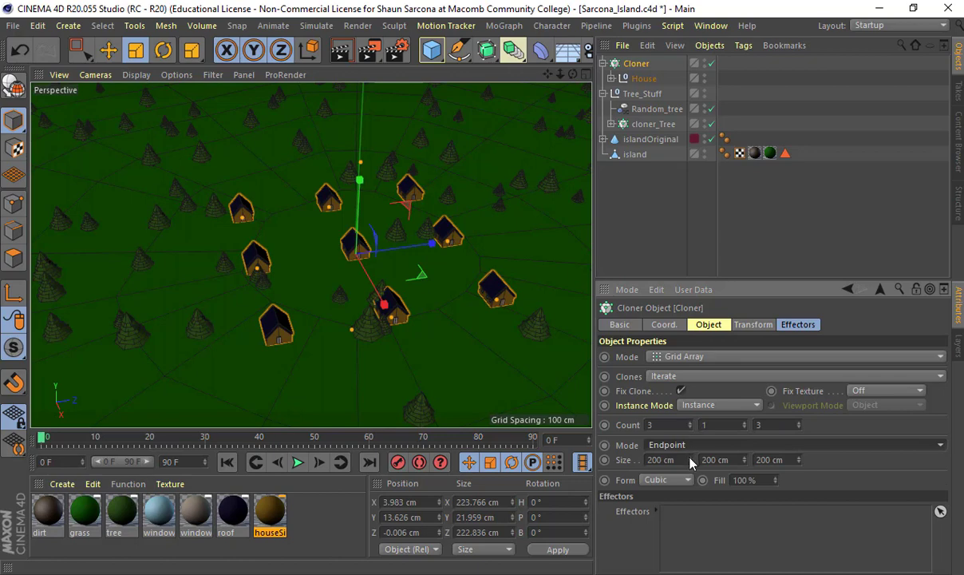
left_click_drag(691, 461, 830, 494)
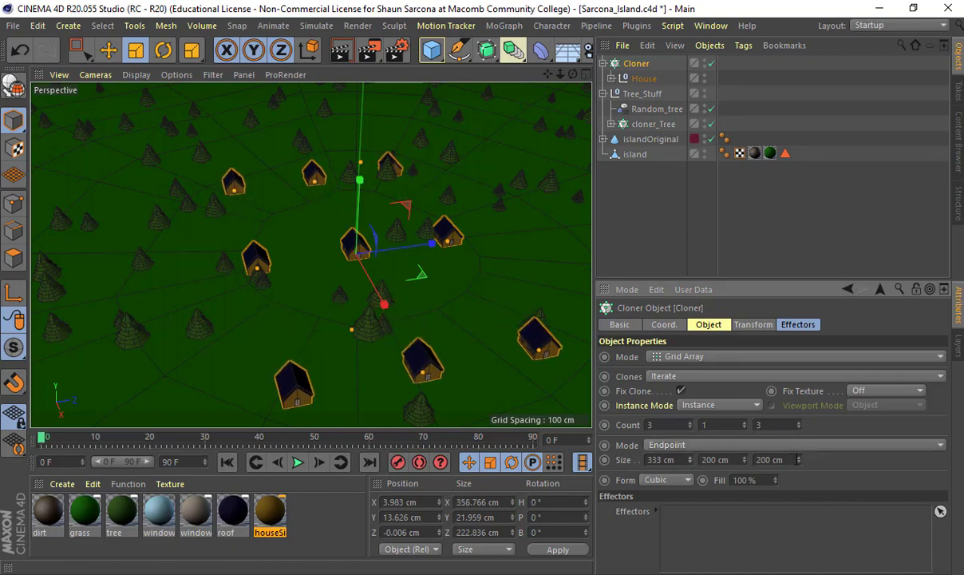
left_click_drag(799, 460, 737, 454)
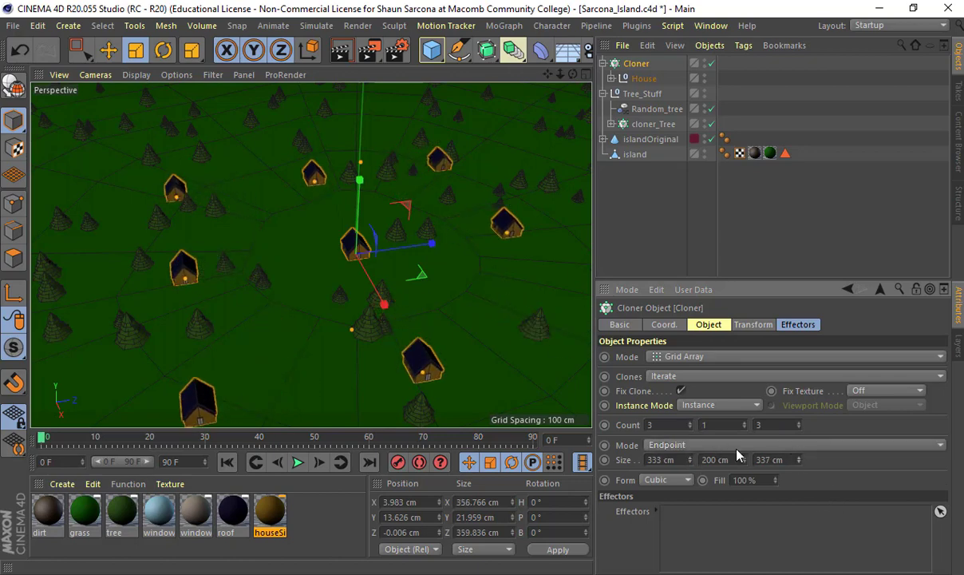
Spread the house grid over the island with counts 7, 1, 6 and a size of about 1105 by 0 by 1151 cm.
right_click_drag(482, 237, 447, 244, "alt")
middle_click_drag(448, 244, 388, 238, "alt")
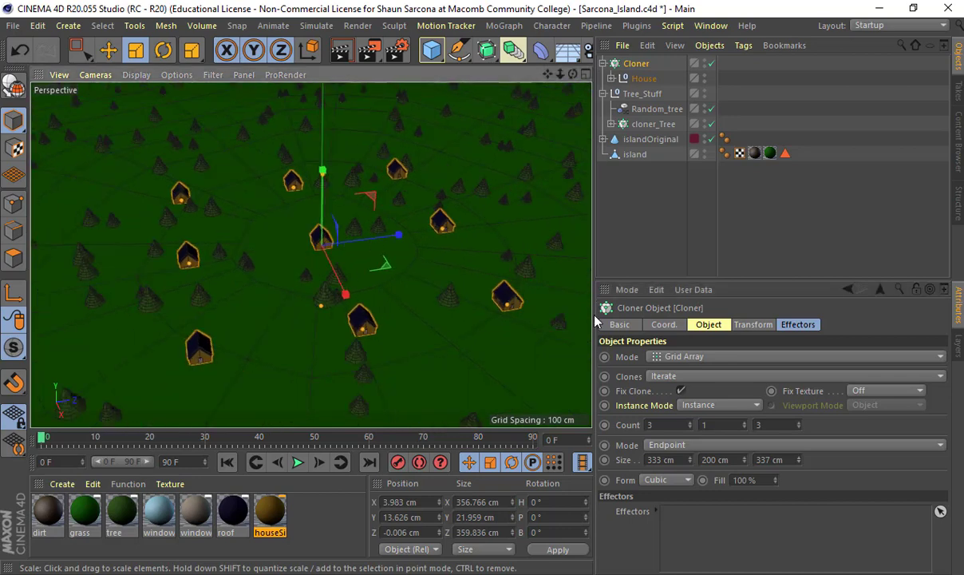
left_click_drag(689, 425, 800, 428)
left_click_drag(427, 264, 419, 318, "alt")
left_click_drag(443, 223, 309, 101)
right_click_drag(369, 199, 310, 249, "alt")
left_click_drag(374, 297, 411, 354)
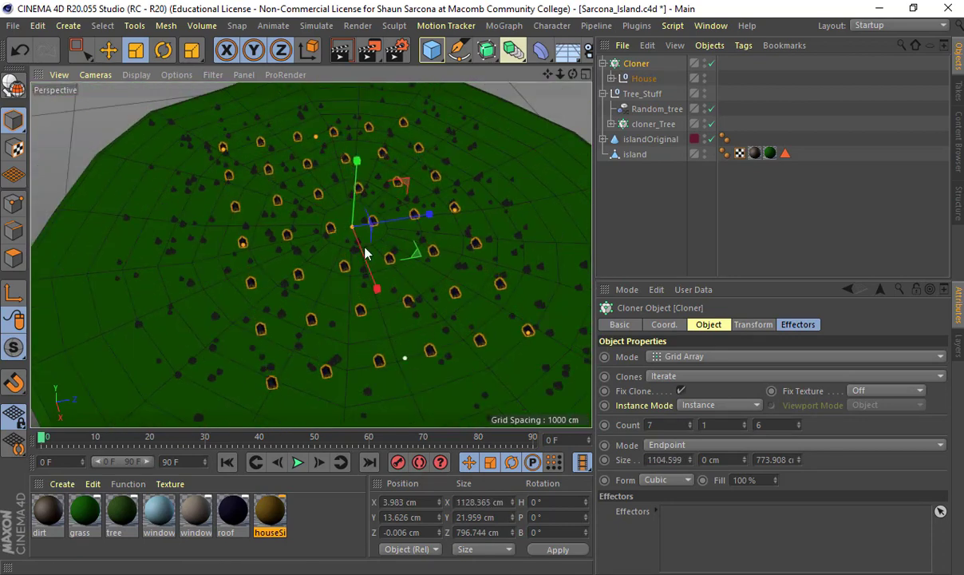
left_click_drag(456, 213, 502, 201)
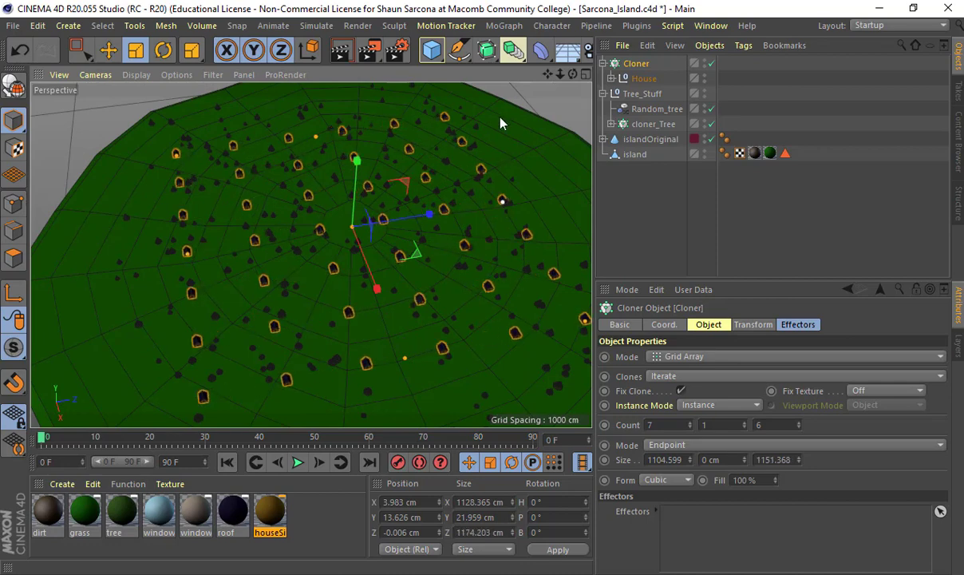
Add a Random effector to the house cloner and rename it Random_House.
left_click(505, 25)
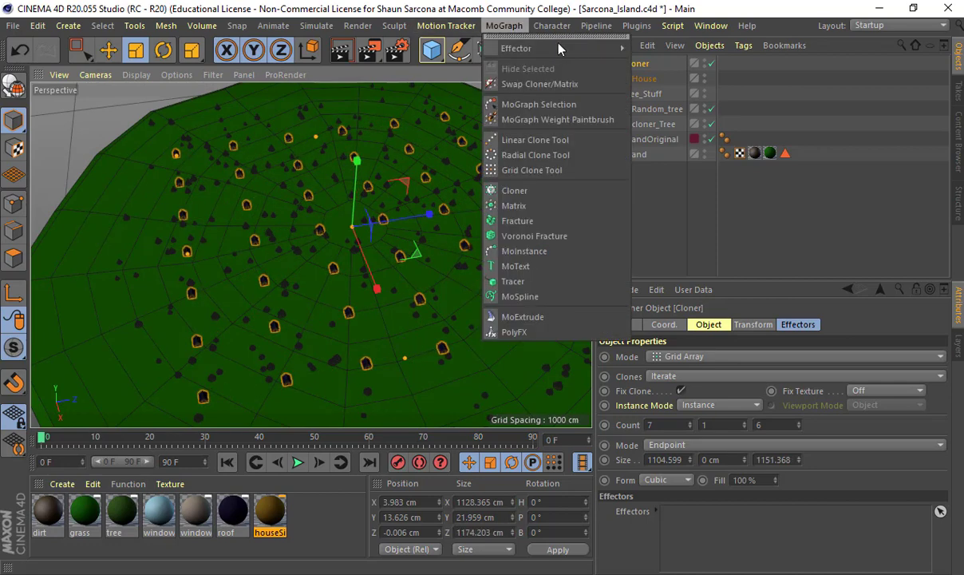
mouse_move(559, 48)
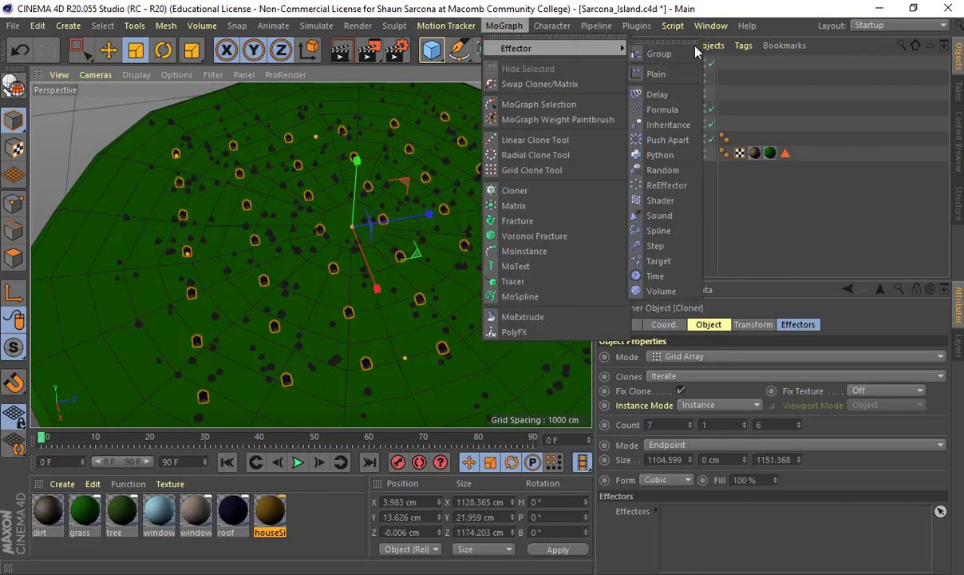
left_click(674, 169)
double_click(643, 64)
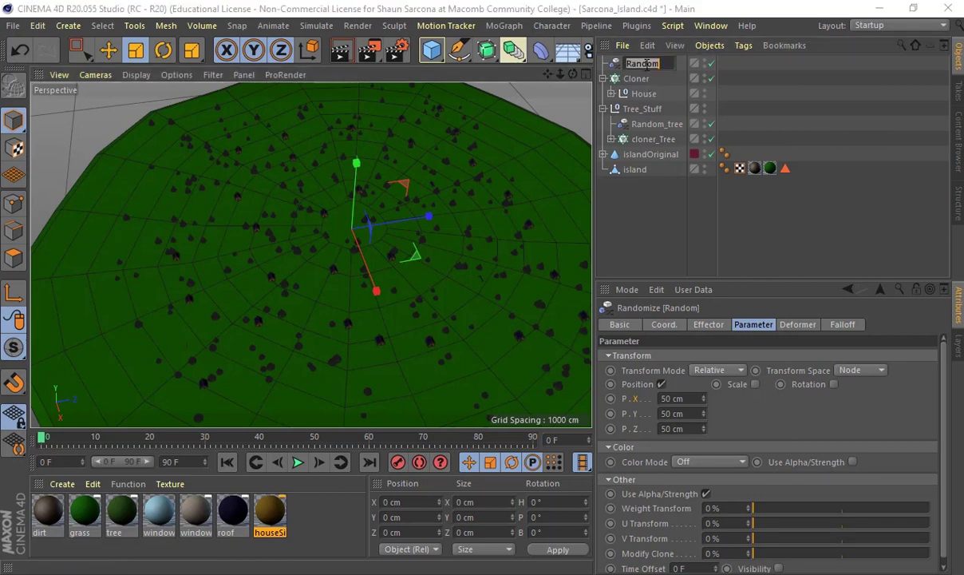
key("Right")
type("_House")
key("Return")
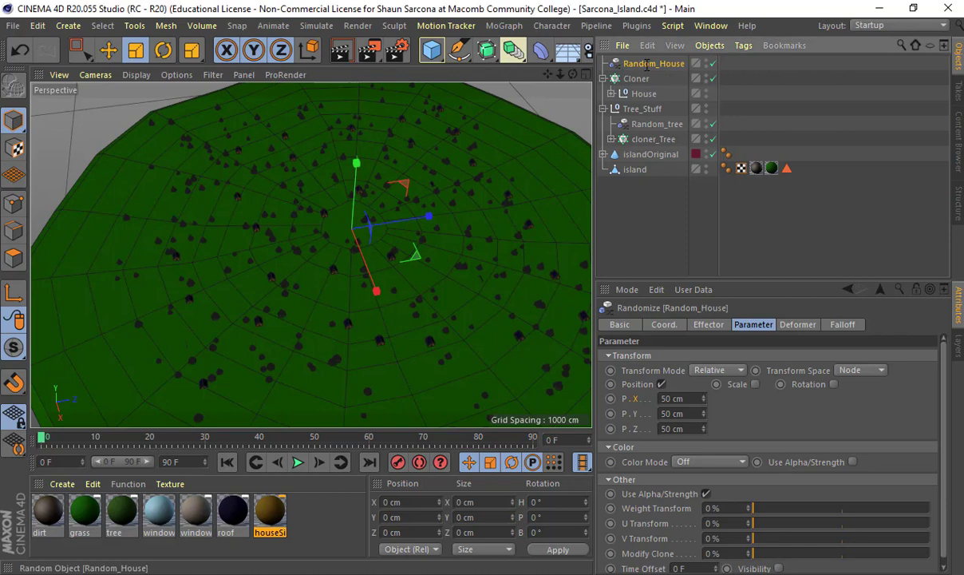
Rename the house cloner to Cloner_house.
left_click(643, 80)
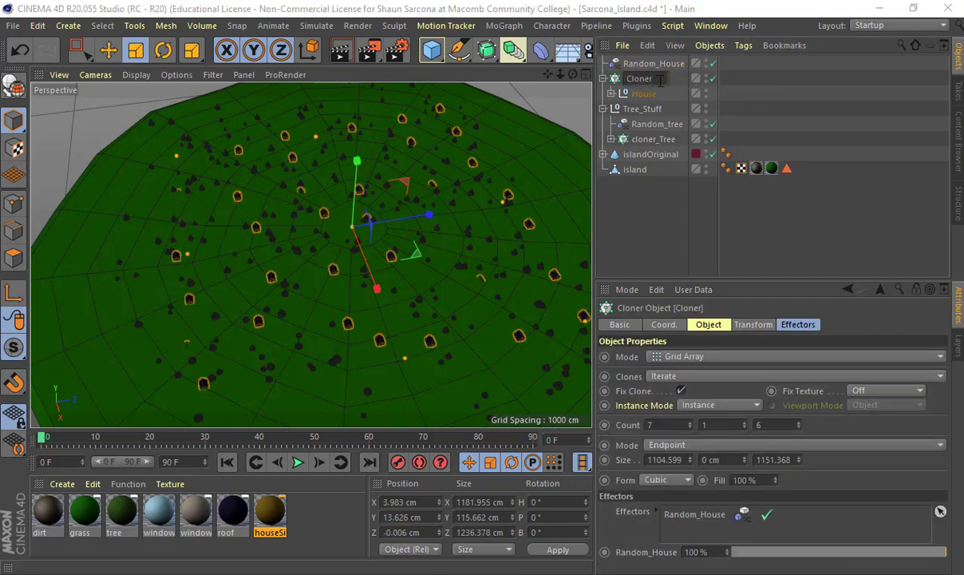
type("_house")
key("Return")
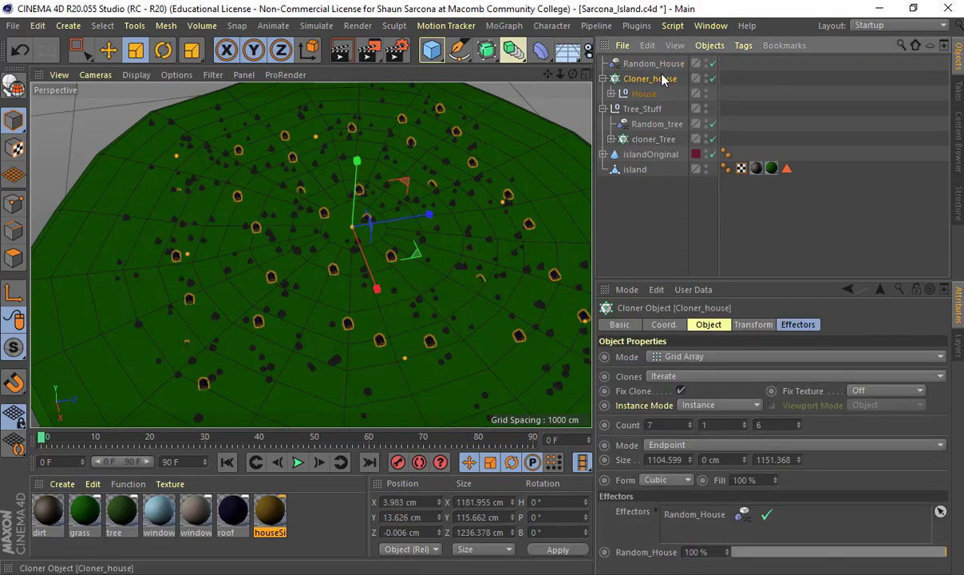
Select Random_House and examine how the scattered houses sit on the ground across the island.
left_click(654, 63)
scroll(458, 267, "up", 10)
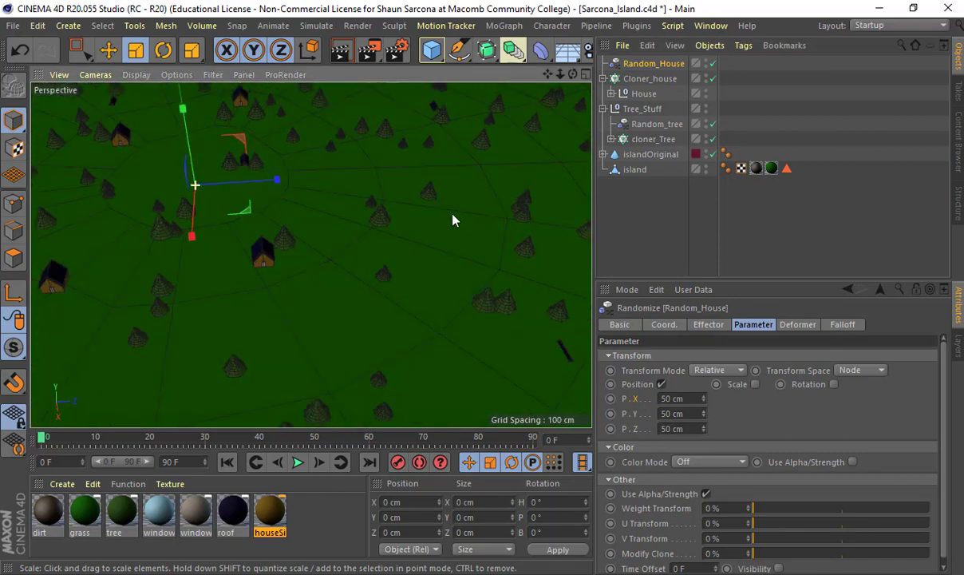
left_click_drag(453, 221, 361, 254, "alt")
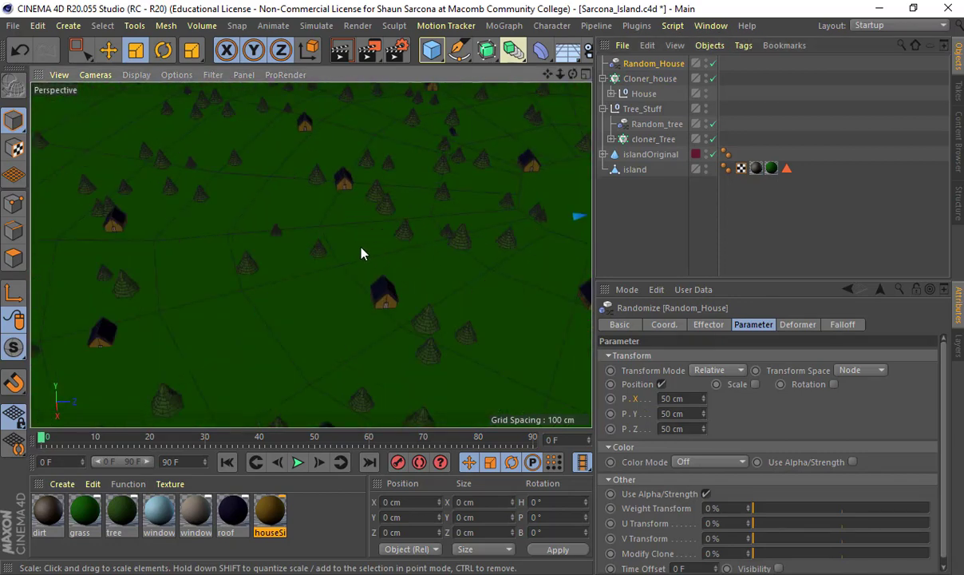
scroll(364, 251, "up", 5)
middle_click_drag(377, 246, 492, 289, "alt")
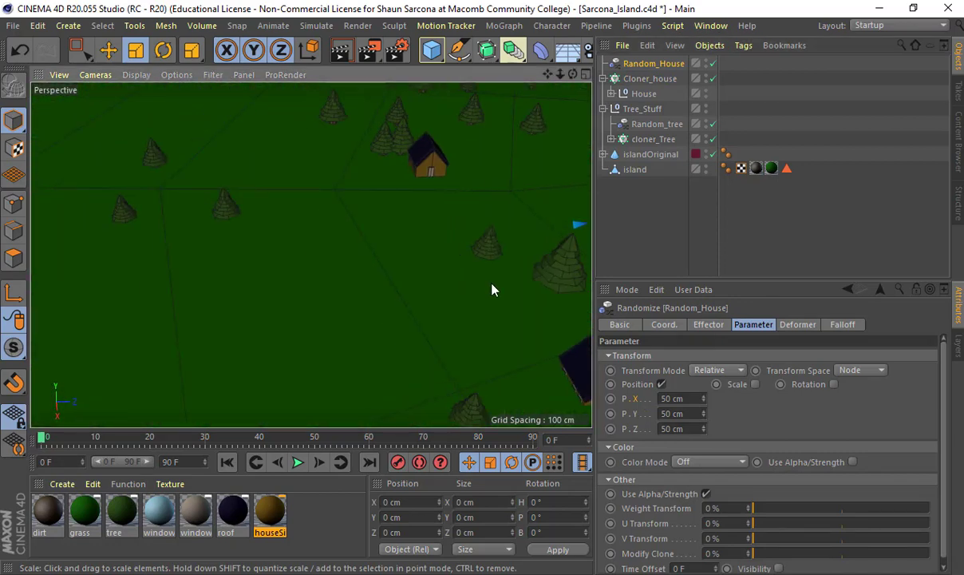
left_click_drag(492, 285, 470, 271, "alt")
scroll(396, 273, "down", 8)
left_click_drag(396, 269, 312, 255, "alt")
left_click_drag(312, 255, 349, 254, "alt")
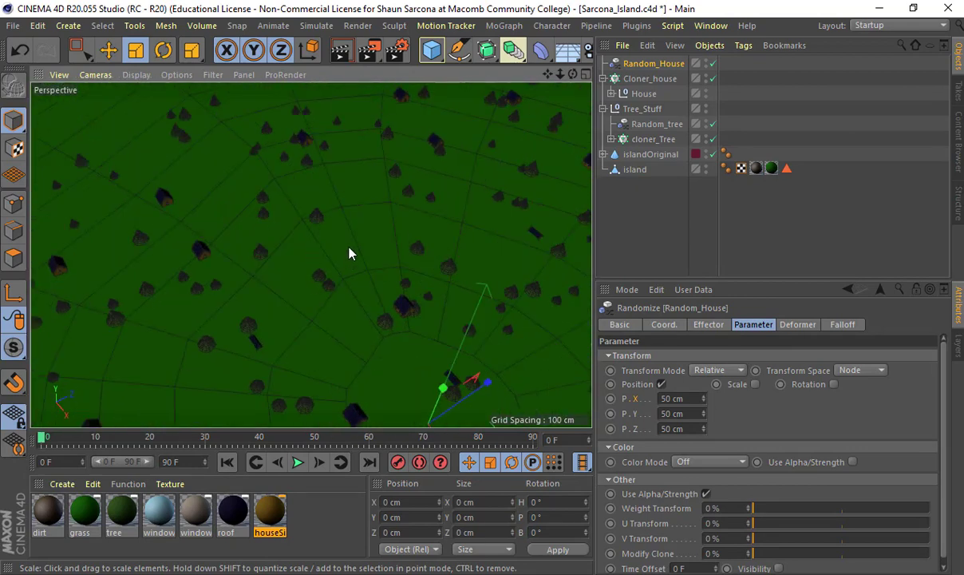
middle_click_drag(259, 302, 257, 282, "alt")
right_click_drag(258, 282, 376, 293, "alt")
middle_click_drag(309, 323, 321, 236, "alt")
right_click_drag(321, 236, 439, 244, "alt")
left_click_drag(323, 248, 408, 239, "alt")
middle_click_drag(432, 312, 447, 217, "alt")
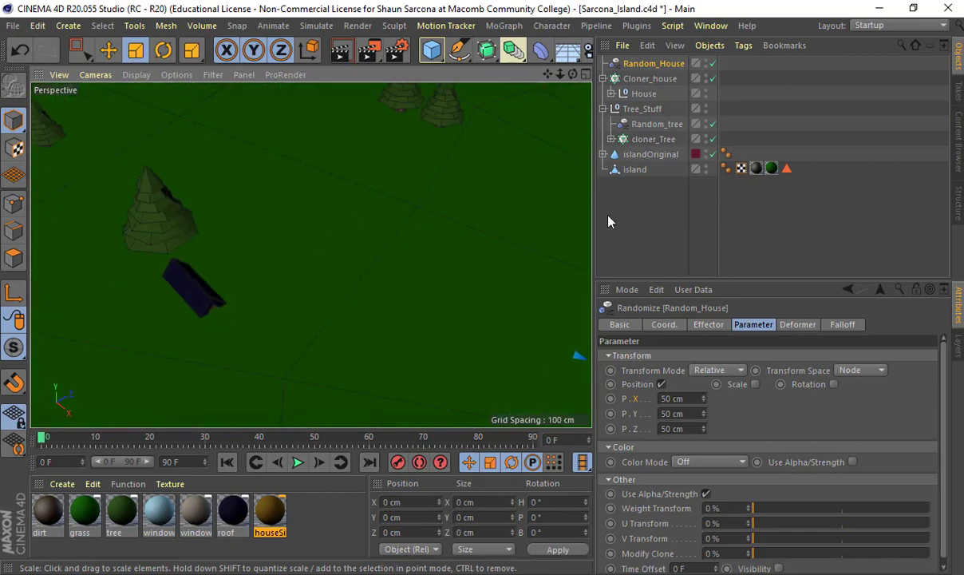
Set the Random_House effector's P.Y position variation to 0 cm and check the houses on the ground.
double_click(678, 414)
type("0")
key("Return")
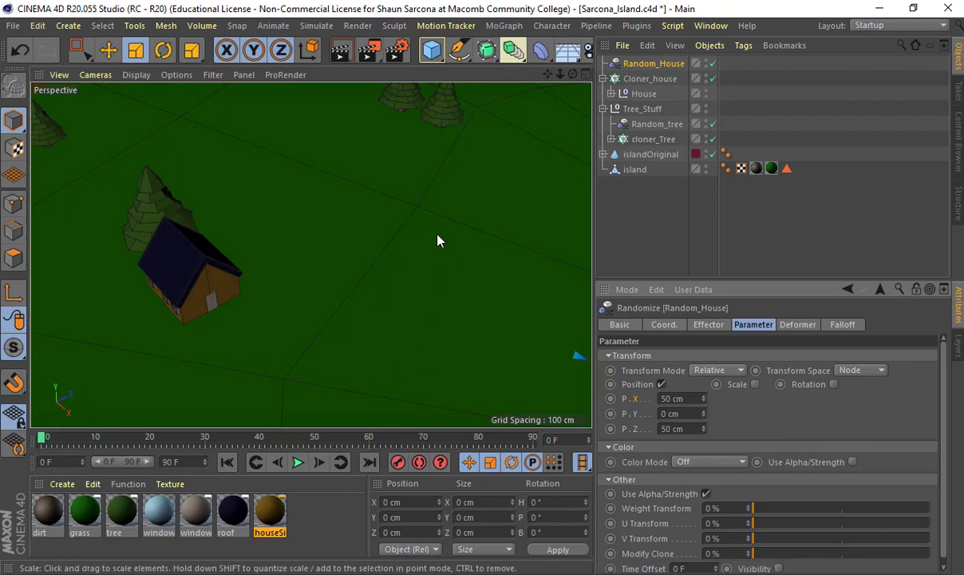
right_click_drag(433, 232, 319, 231, "alt")
left_click_drag(312, 254, 354, 183, "alt")
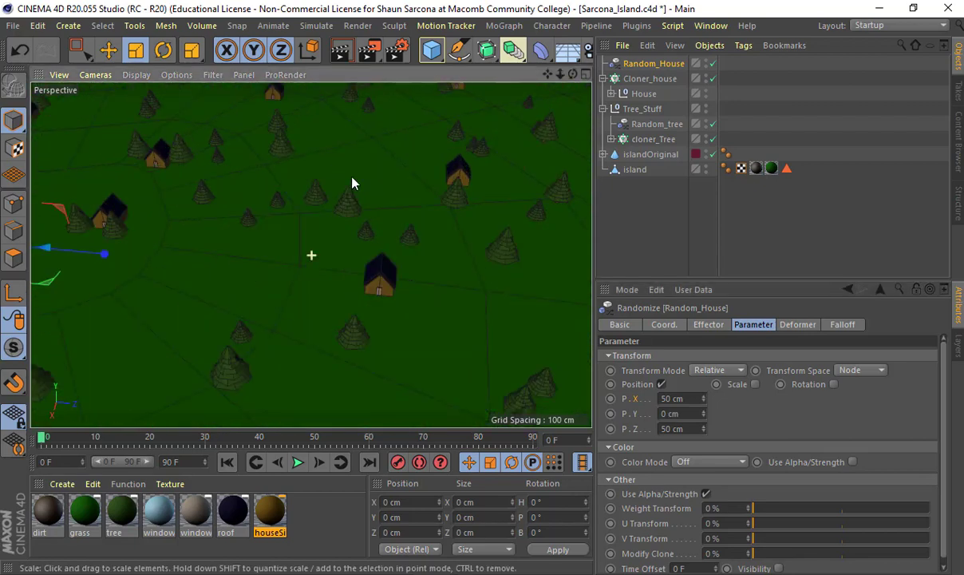
left_click_drag(306, 219, 299, 248, "alt")
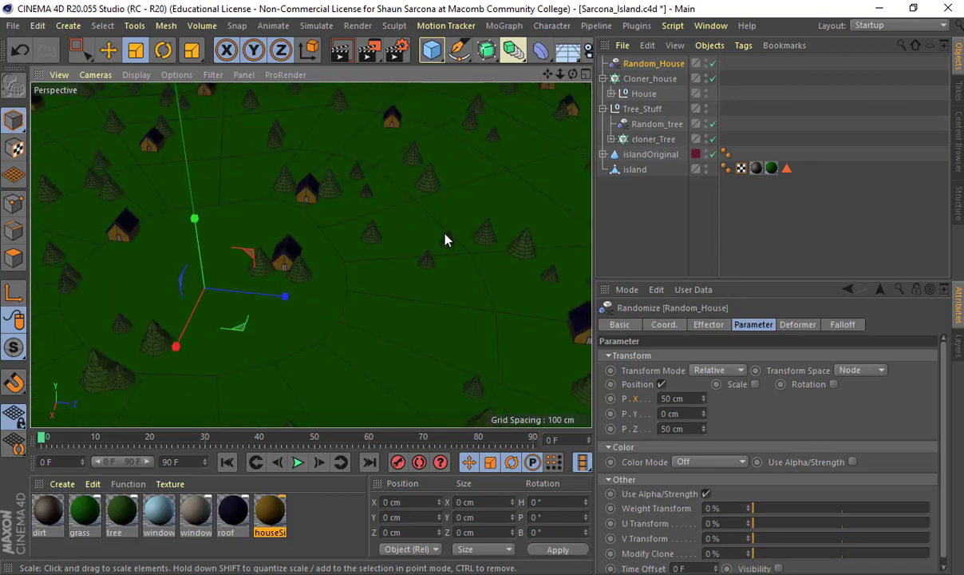
Enable rotation variation on the Random_House effector and set R.H to 360°.
left_click_drag(446, 239, 371, 233, "alt")
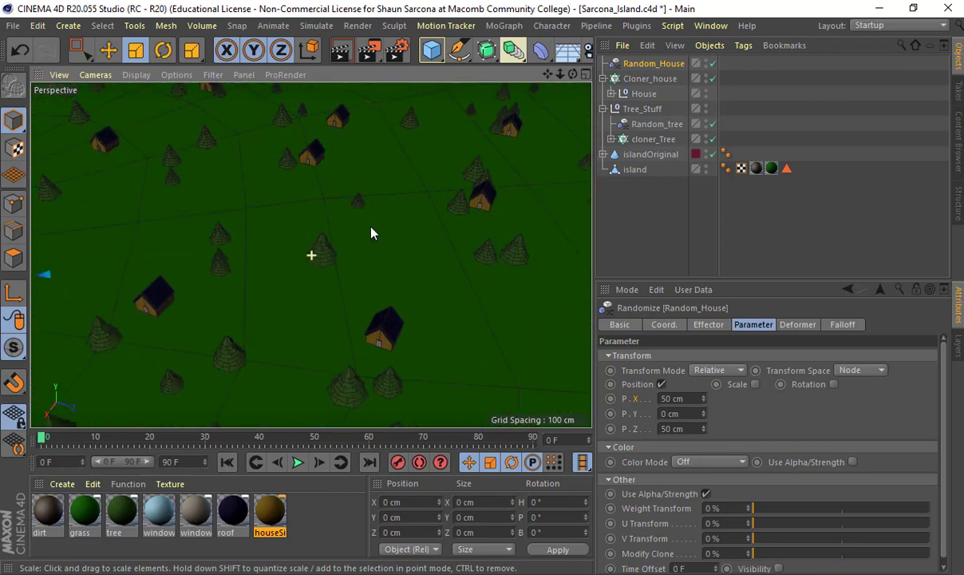
left_click_drag(289, 258, 356, 259, "alt")
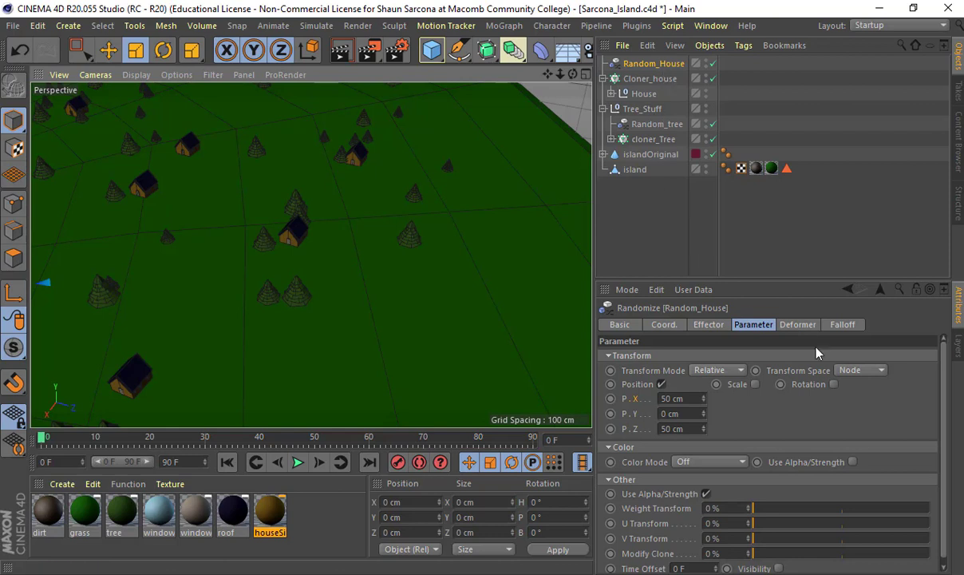
left_click(834, 385)
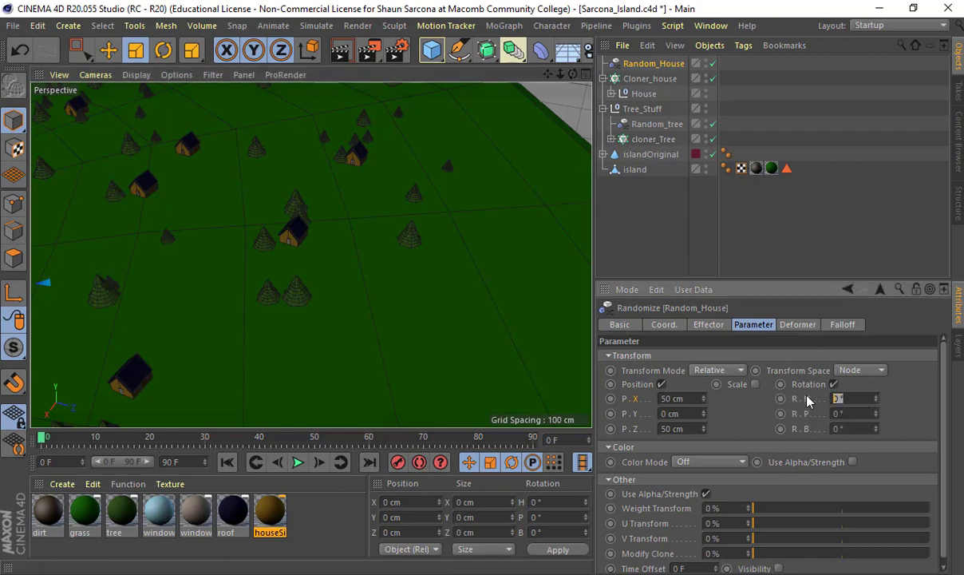
type("360")
key("Return")
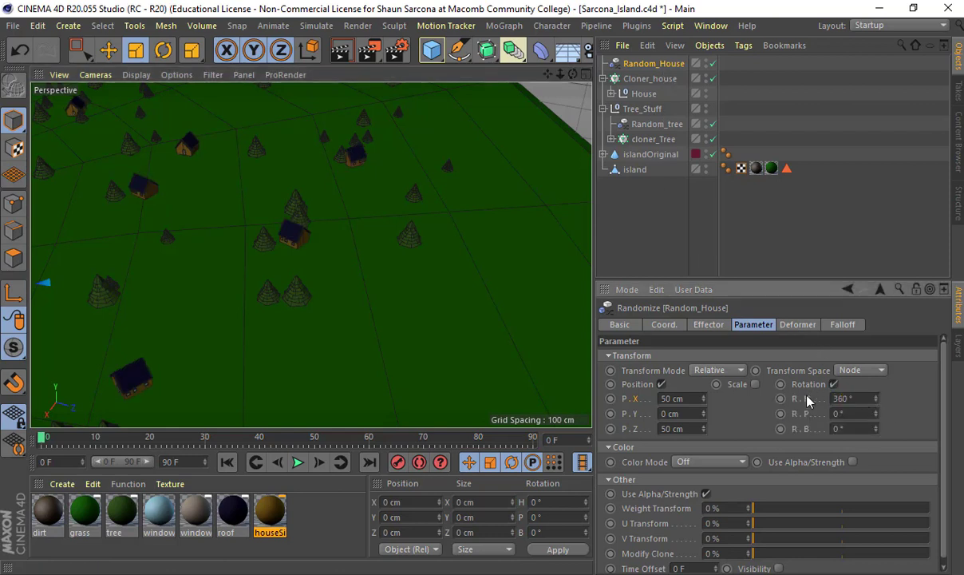
Move the Cloner_house grid across the island to about X -0.6 cm and Z 0.3 cm.
right_click_drag(374, 357, 239, 307, "alt")
left_click_drag(312, 254, 274, 168, "alt")
left_click(259, 92)
left_click_drag(327, 202, 407, 234, "alt")
scroll(391, 199, "up", 10)
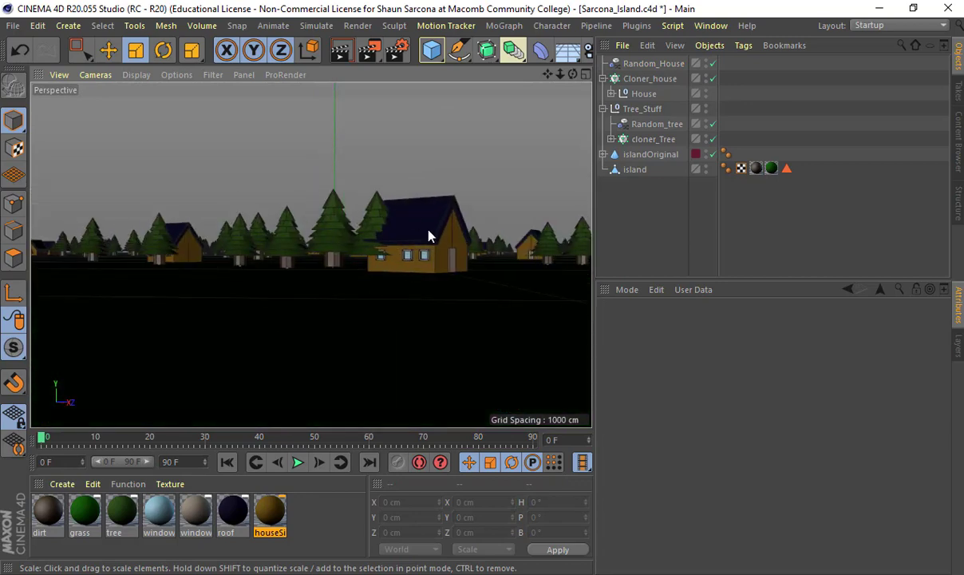
left_click(646, 79)
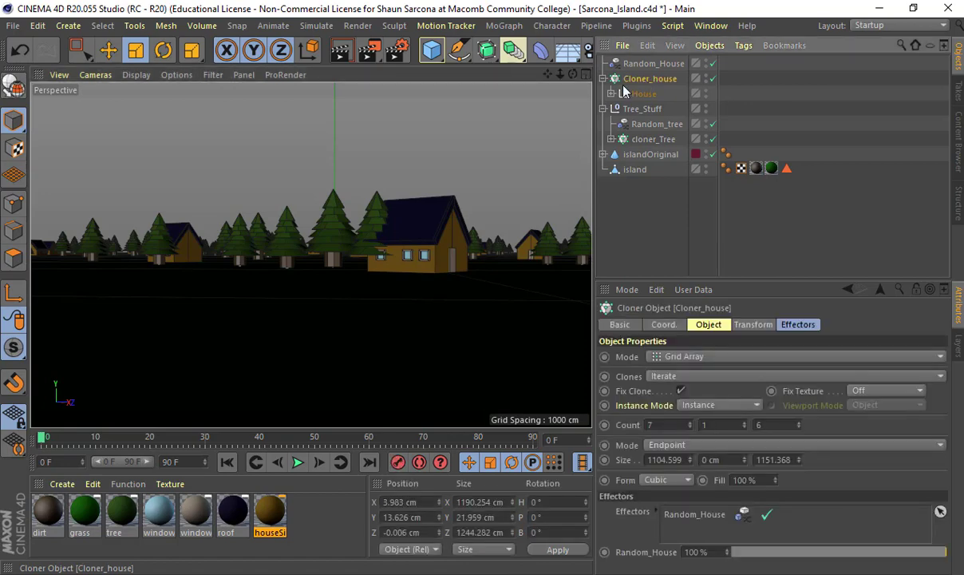
key("e")
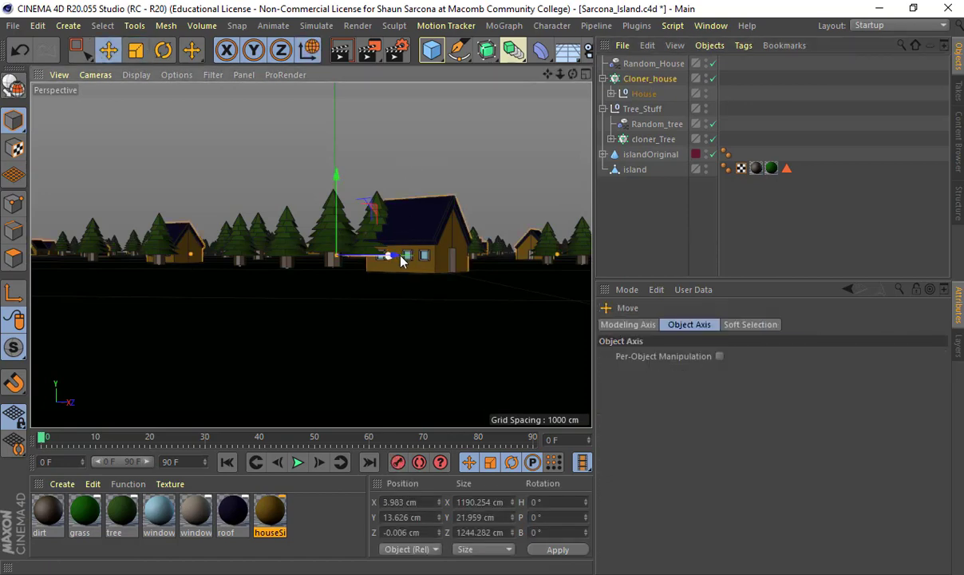
left_click_drag(392, 256, 400, 256)
left_click_drag(345, 288, 432, 259, "alt")
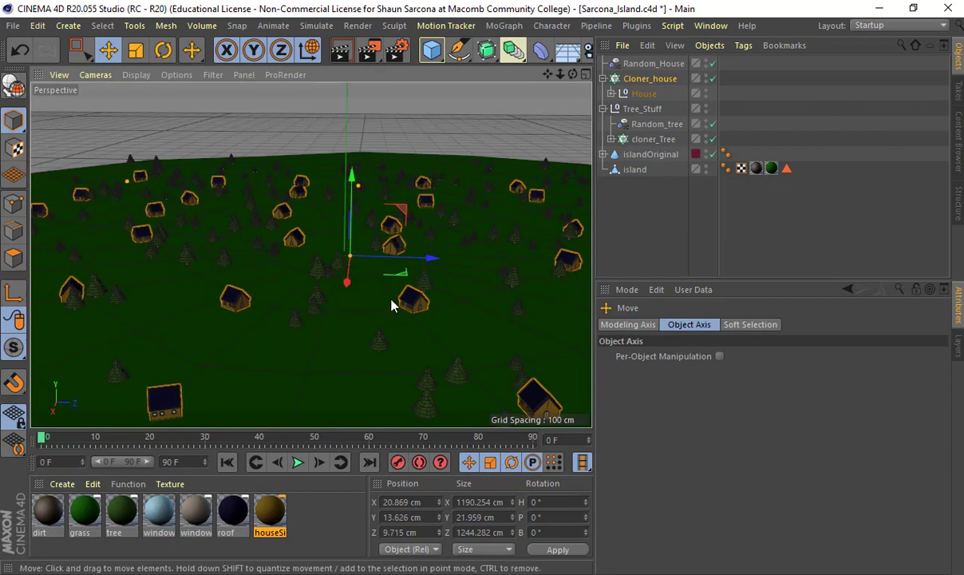
left_click_drag(392, 301, 381, 319, "alt")
left_click_drag(426, 264, 425, 265)
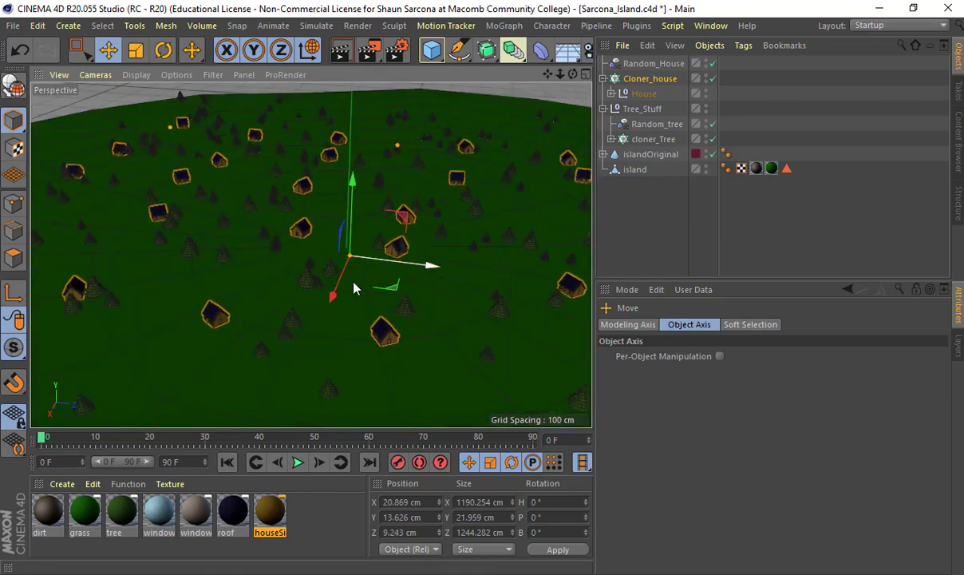
left_click_drag(334, 290, 381, 314)
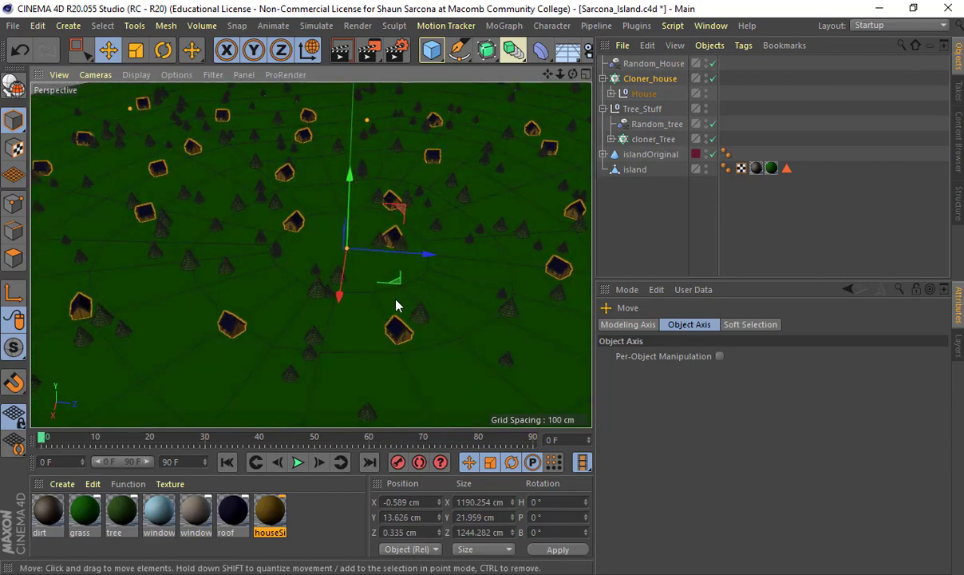
Try rotating the house cloner about its vertical axis, and undo the rotation.
key("r")
left_click_drag(381, 273, 329, 285)
key("ctrl+z")
left_click_drag(402, 288, 455, 240, "alt")
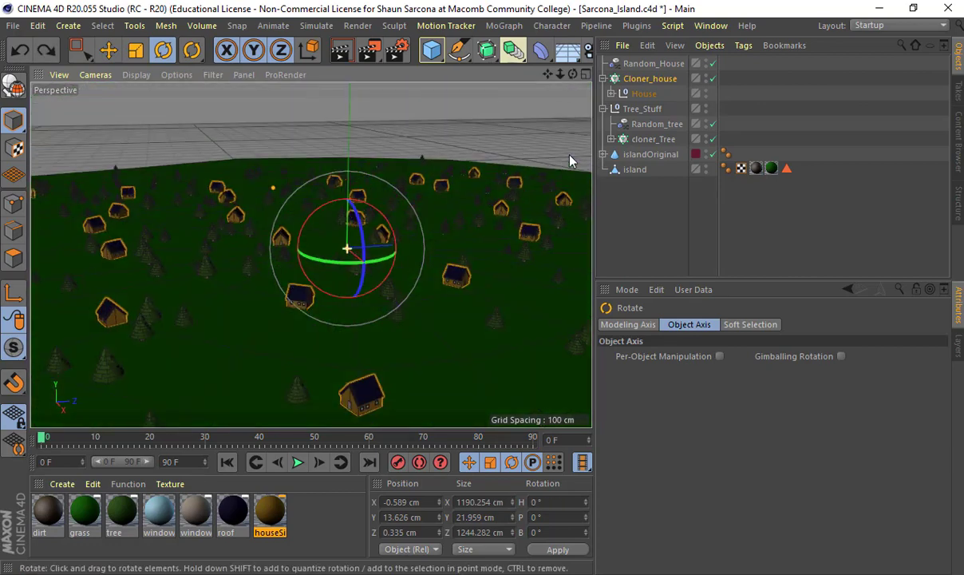
Raise the Random_House effector's seed to 12353 for a different arrangement of the houses.
left_click(647, 64)
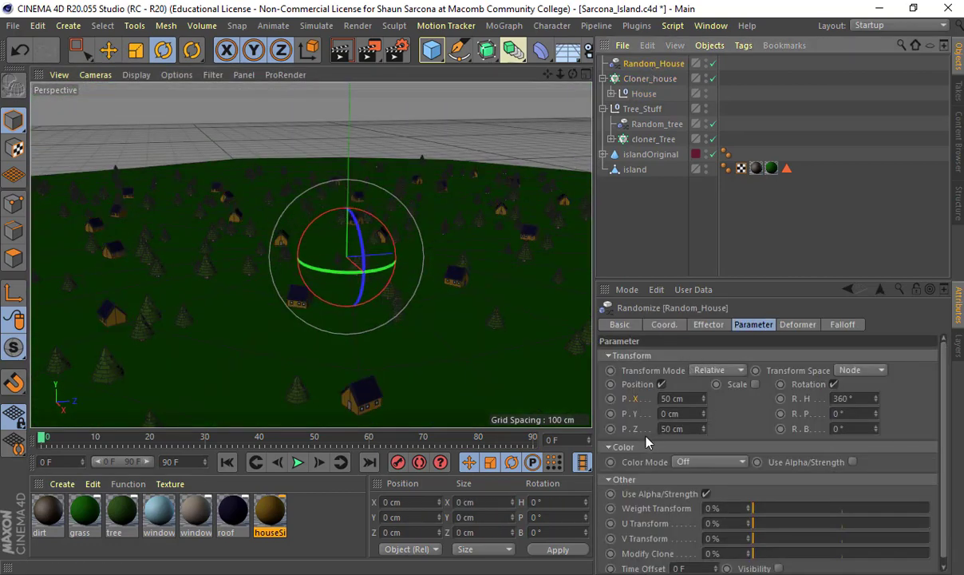
scroll(647, 444, "down", 1)
left_click(718, 325)
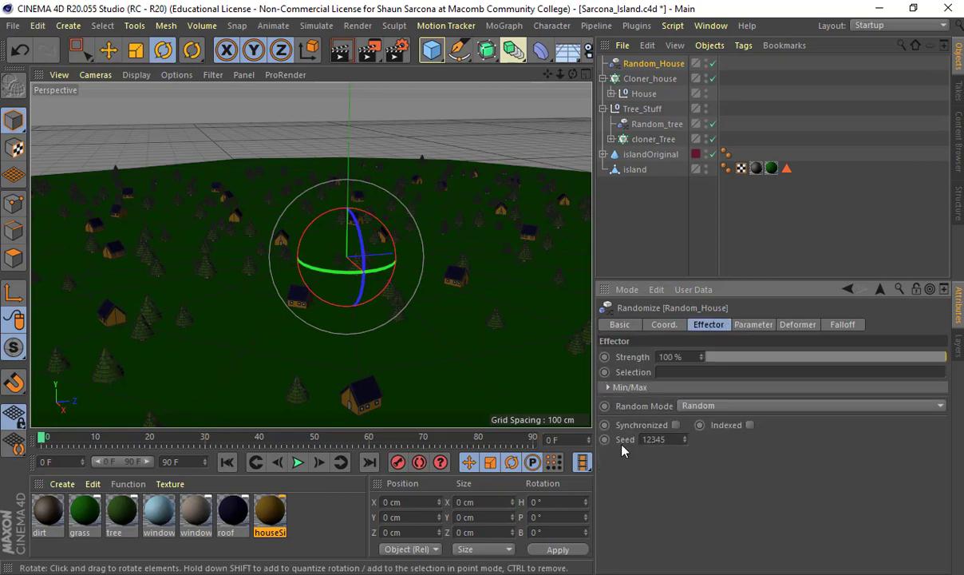
left_click_drag(378, 254, 378, 303, "alt")
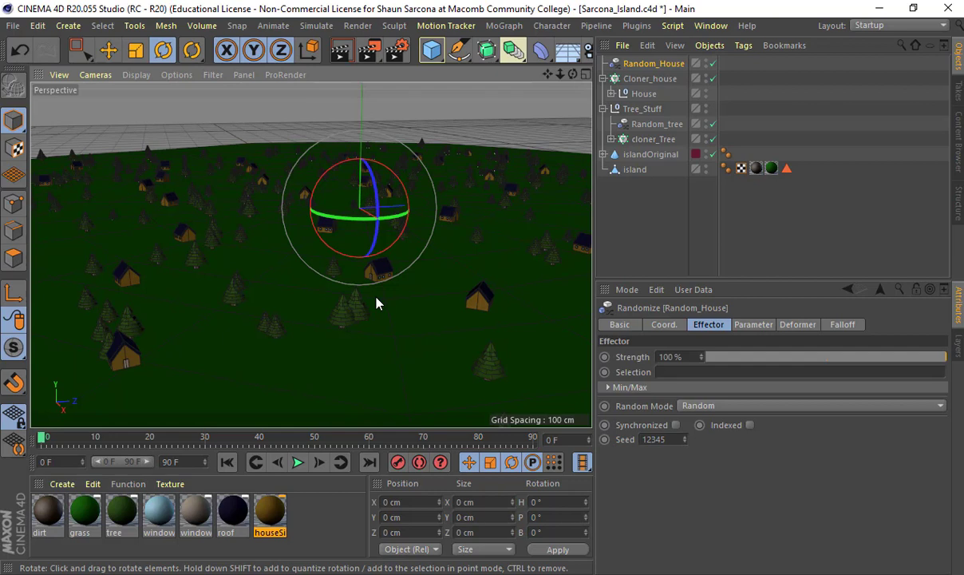
left_click(659, 440)
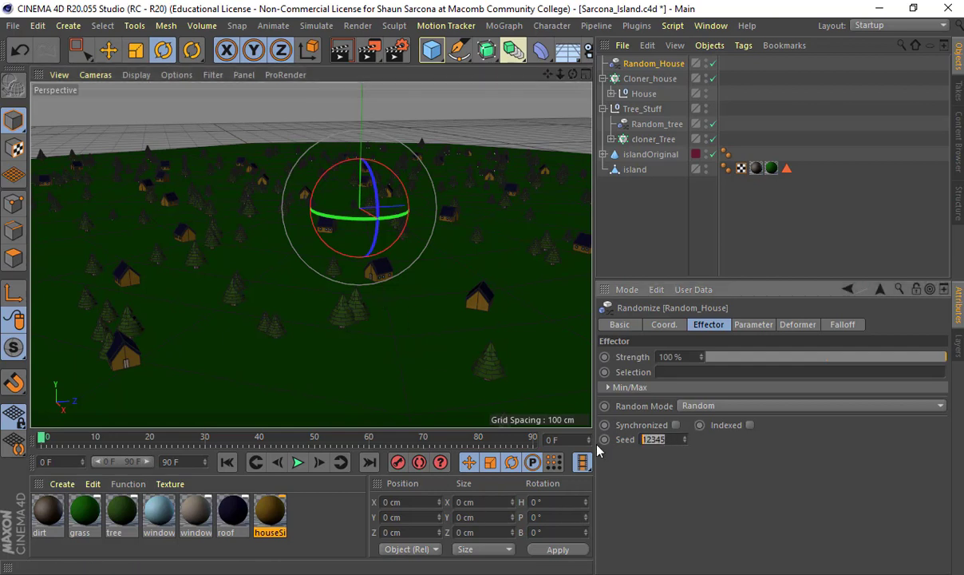
left_click(685, 437)
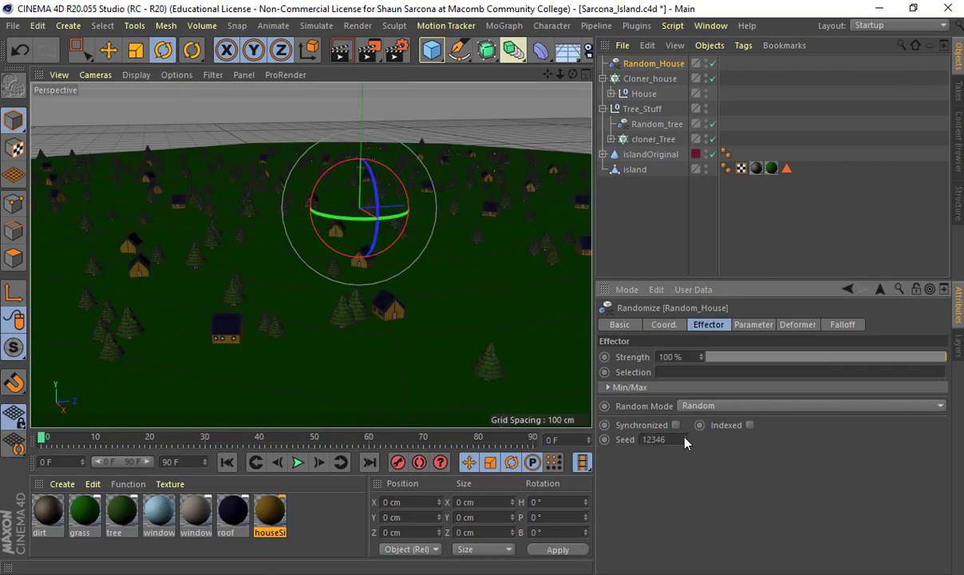
left_click(685, 437)
left_click(685, 438)
left_click(685, 437)
left_click(685, 438)
left_click(685, 438)
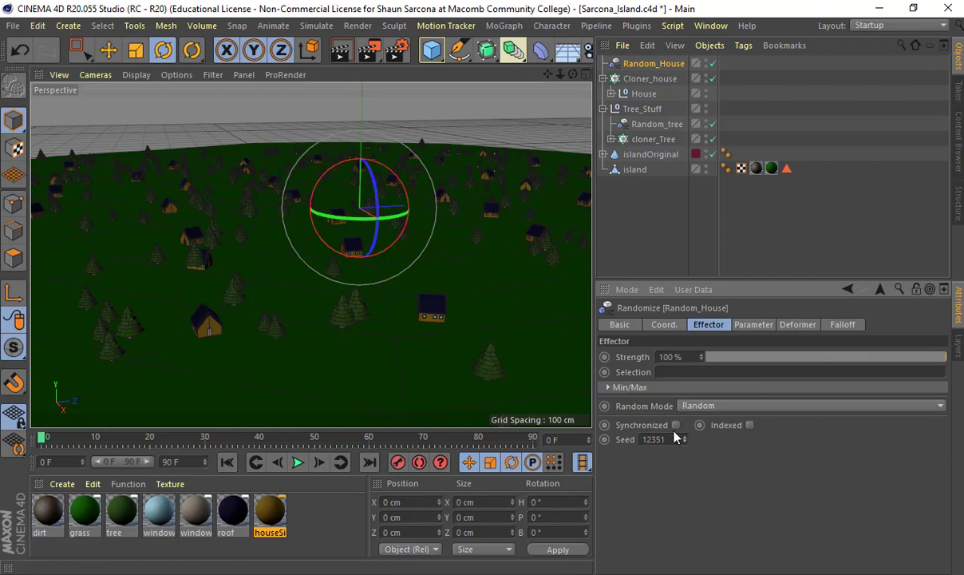
left_click(685, 437)
left_click(687, 438)
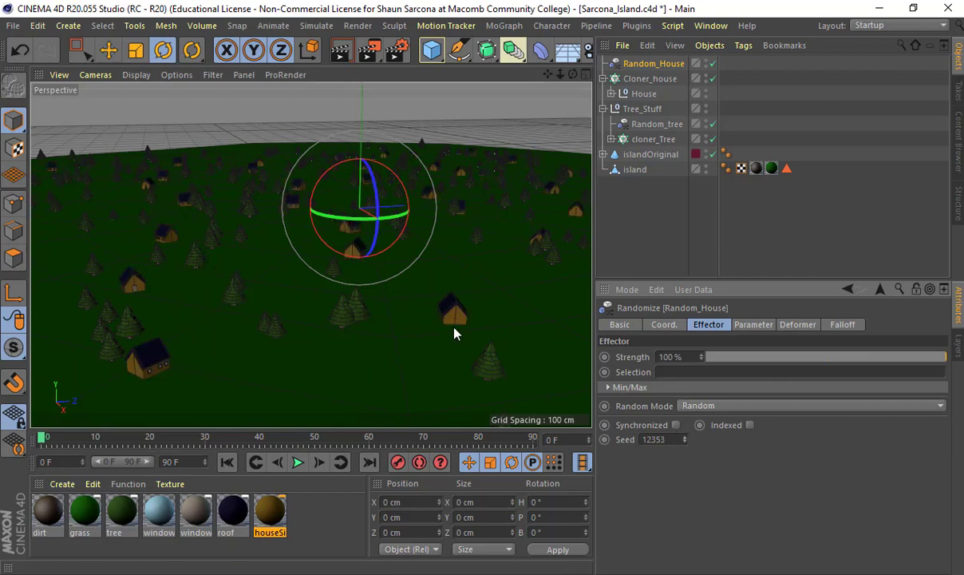
Rotate the Random_House effector's heading about 8° as seen from above the island.
left_click_drag(426, 344, 423, 308, "alt")
middle_click_drag(422, 302, 348, 328, "alt")
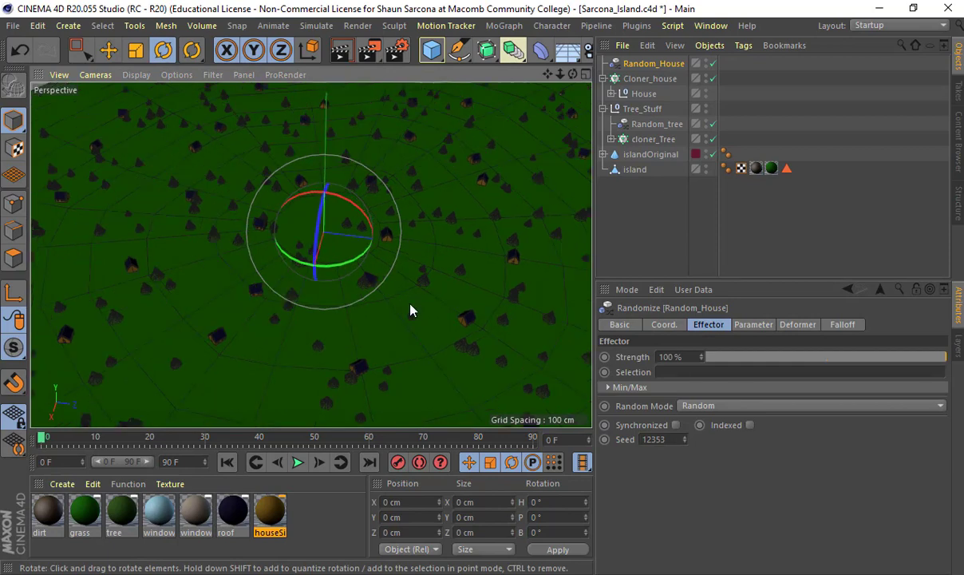
mouse_move(409, 303)
left_mouse_down("alt")
mouse_move(391, 326)
mouse_move(406, 285)
left_mouse_up("alt")
scroll(405, 284, "up", 4)
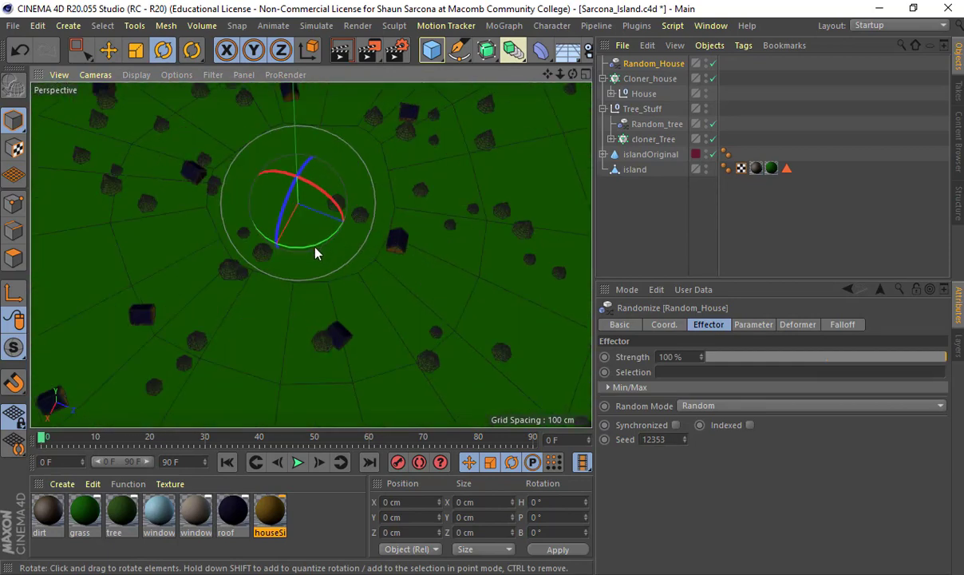
left_click_drag(315, 254, 324, 251)
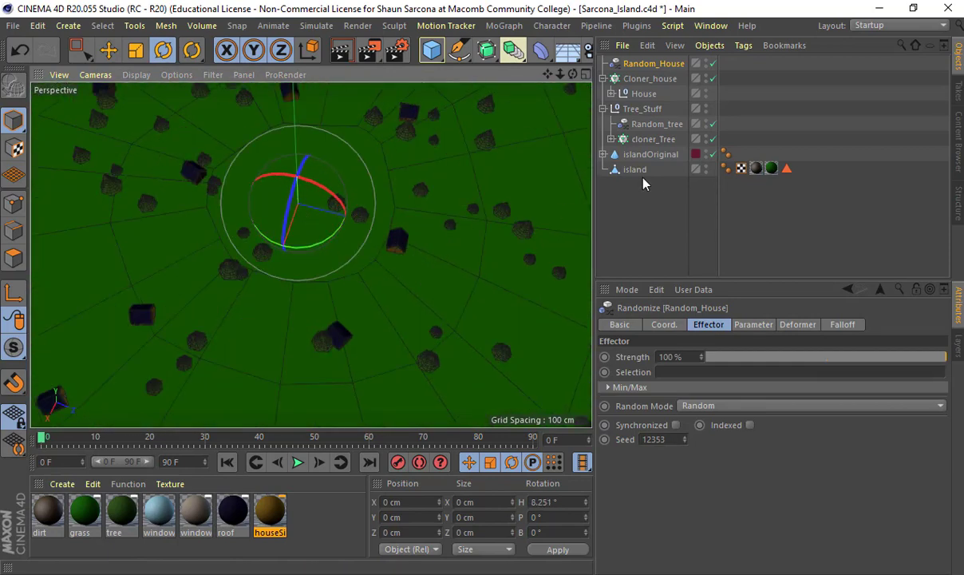
Select Cloner_house and rotate its heading about 5° around the vertical axis.
left_click(397, 240)
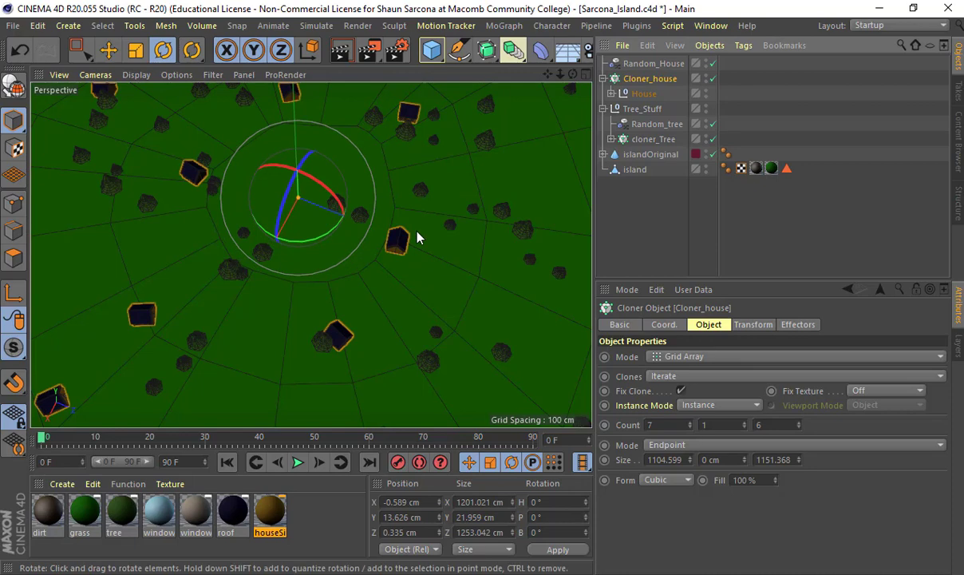
left_click(322, 239)
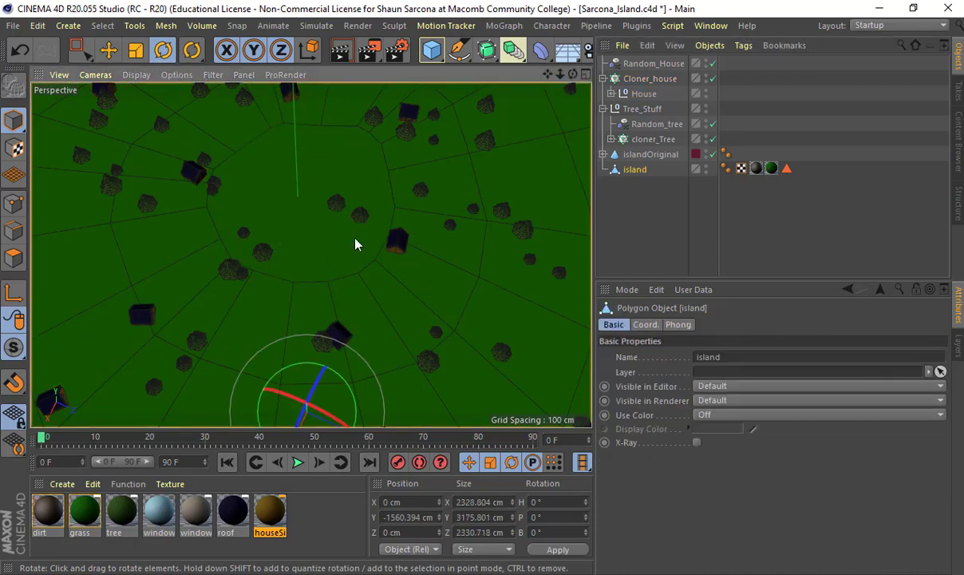
left_click(640, 79)
left_click_drag(312, 243, 315, 246)
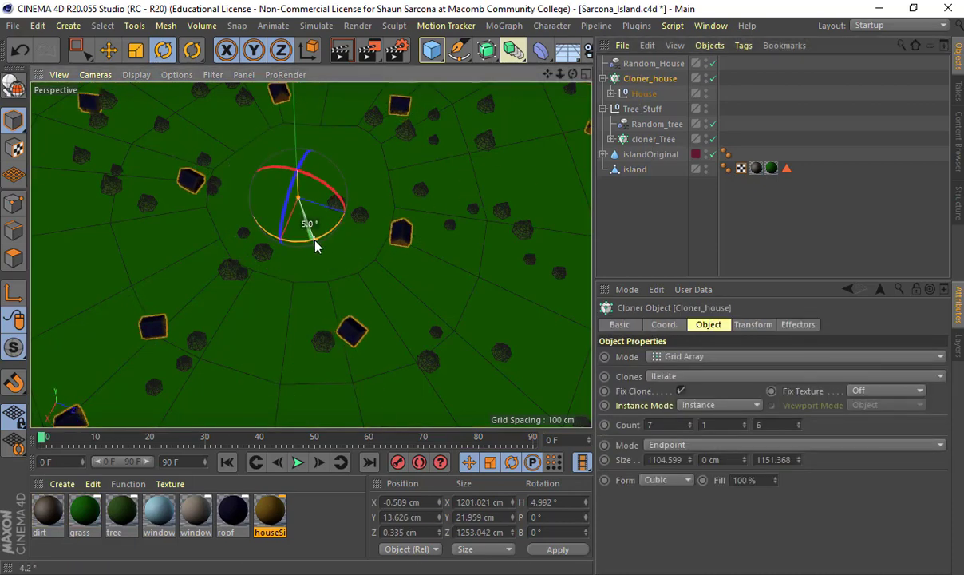
Examine how the houses are distributed among the trees, from above the whole island and close to the ground.
right_click_drag(375, 233, 248, 240, "alt")
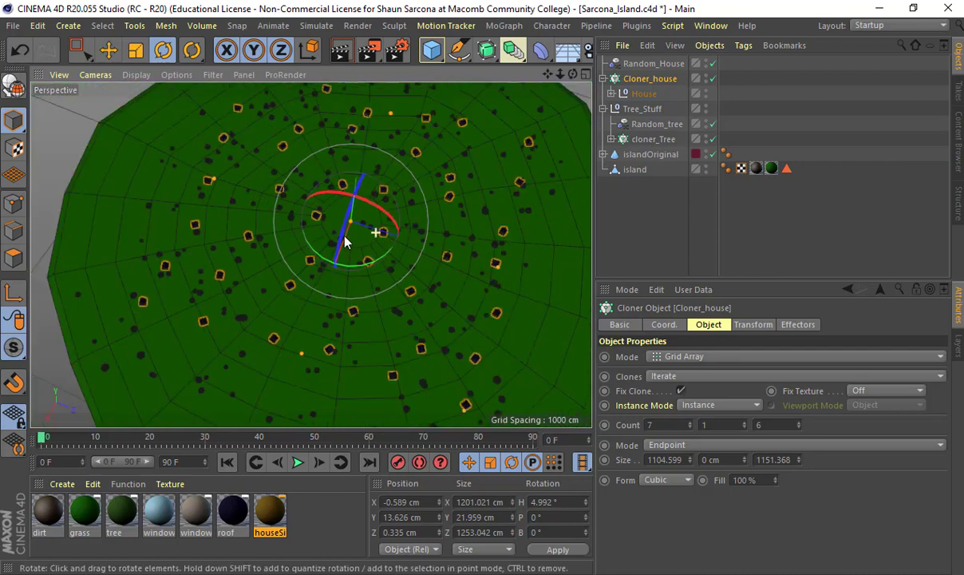
left_click_drag(358, 213, 383, 128, "alt")
right_click_drag(243, 207, 407, 237, "alt")
left_click_drag(407, 231, 491, 190, "alt")
right_click_drag(335, 244, 394, 255, "alt")
left_click_drag(311, 256, 444, 267, "alt")
mouse_move(231, 249)
middle_mouse_down("alt")
mouse_move(309, 267)
mouse_move(349, 300)
middle_mouse_up("alt")
middle_click_drag(315, 152, 308, 223, "alt")
middle_click_drag(503, 163, 407, 216, "alt")
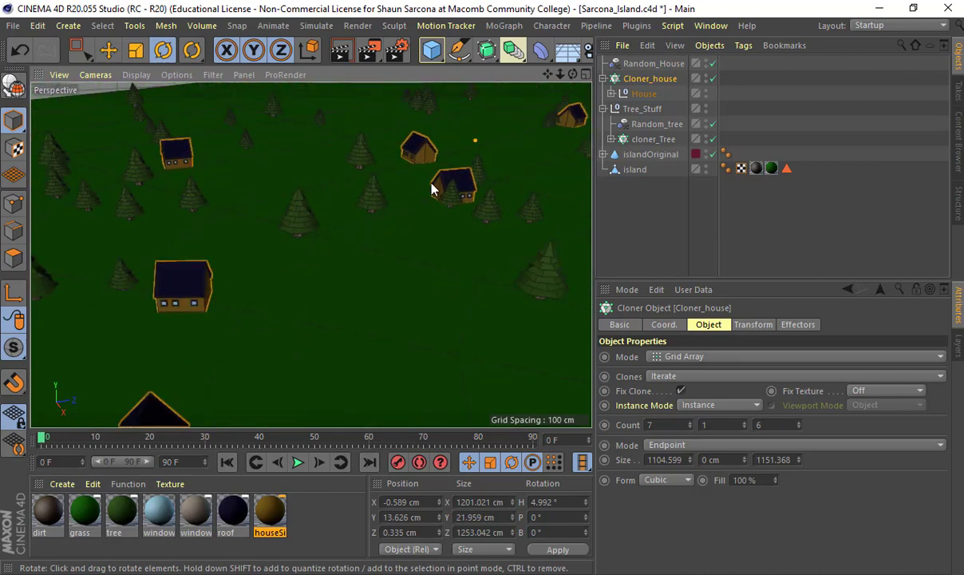
left_click_drag(431, 188, 488, 186, "alt")
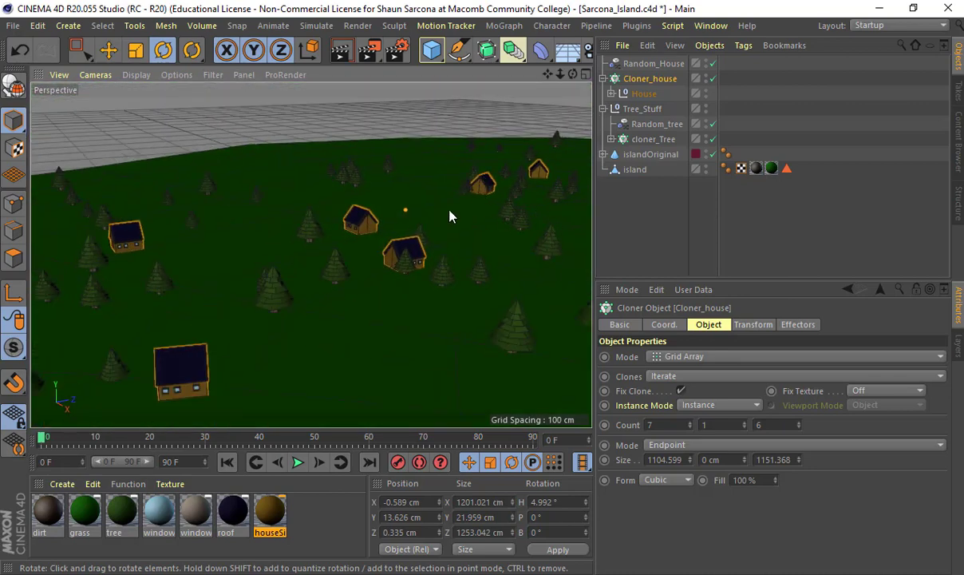
Frame a low view across the houses and trees, render it to the Picture Viewer, inspect the render and close it.
right_click_drag(554, 217, 476, 241, "alt")
middle_click_drag(527, 232, 311, 244, "alt")
left_click_drag(311, 254, 266, 155, "alt")
left_click(303, 222)
left_click_drag(302, 222, 268, 235, "alt")
right_click_drag(285, 250, 321, 259, "alt")
key("shift+r")
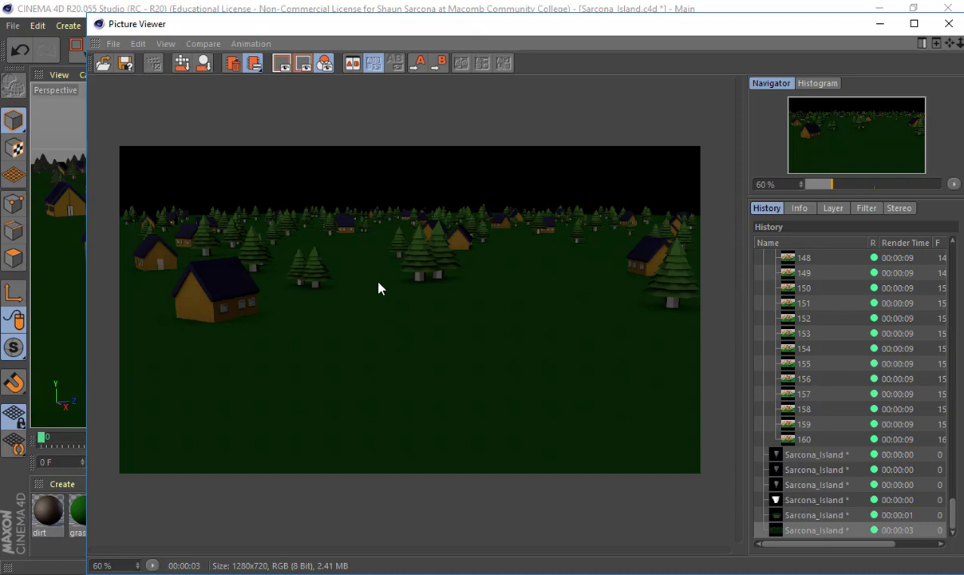
scroll(382, 280, "up", 3)
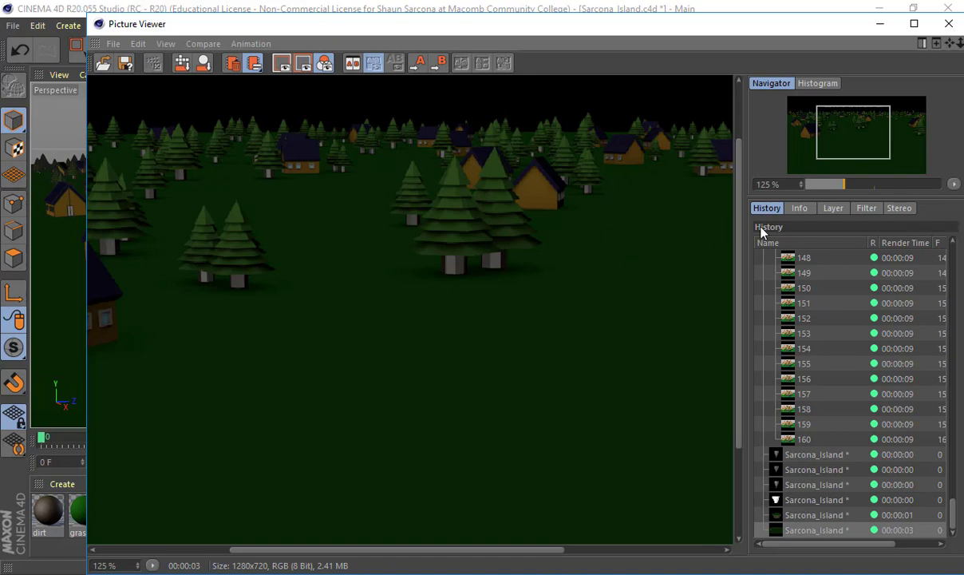
left_click(949, 23)
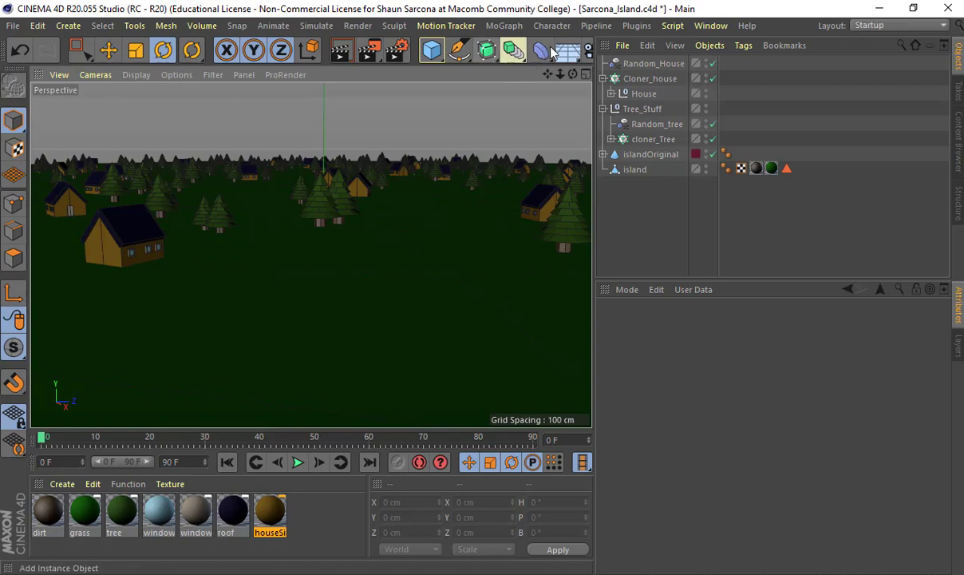
Add a Physical Sky to the scene, render the view to the Picture Viewer and inspect the houses, trees and shadows up close.
left_click(572, 51)
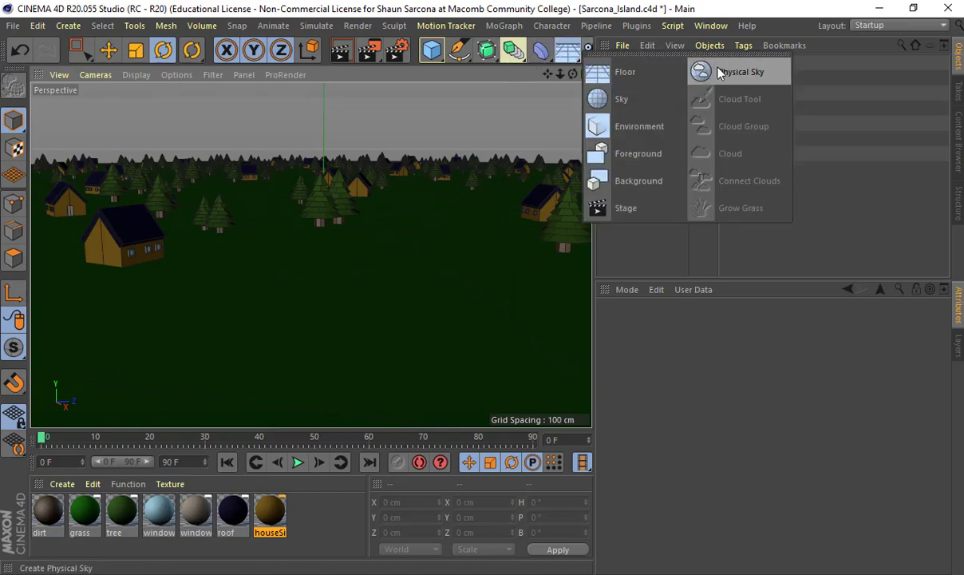
left_click(721, 72)
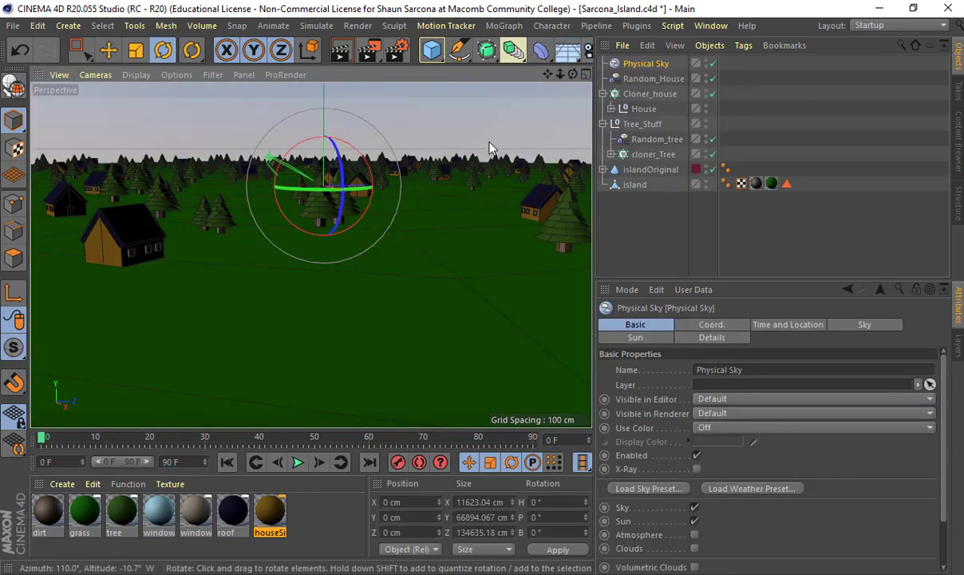
key("shift+r")
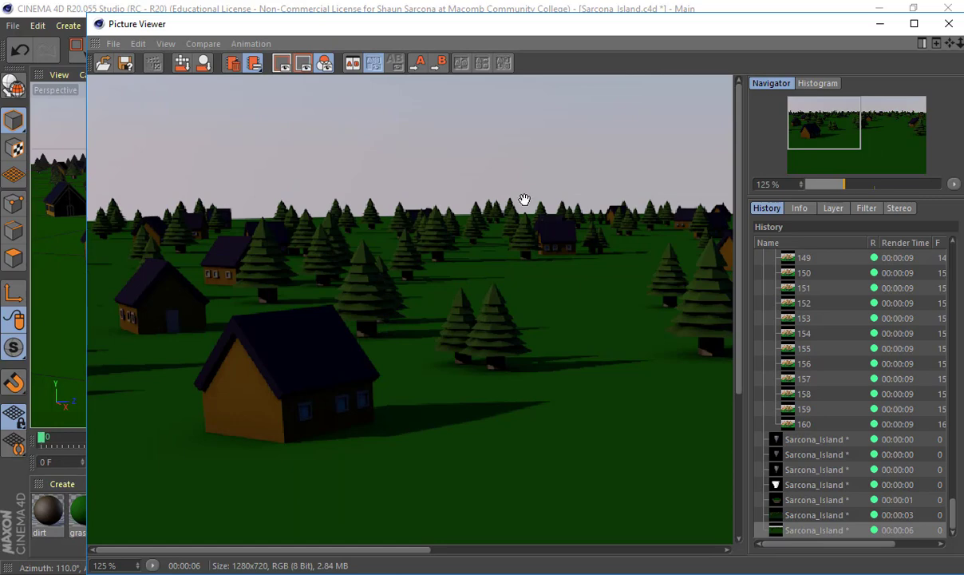
scroll(524, 202, "down", 1)
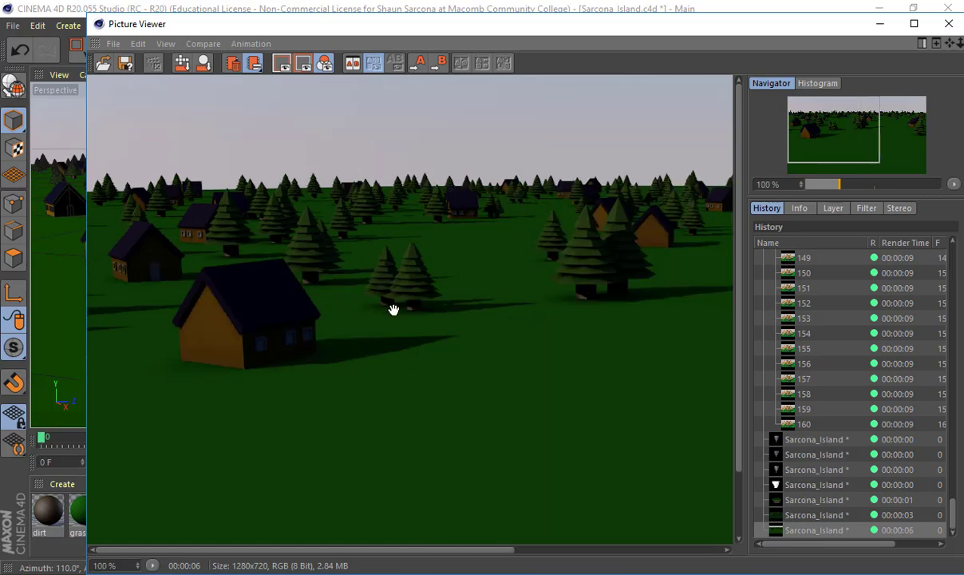
scroll(394, 310, "up", 5)
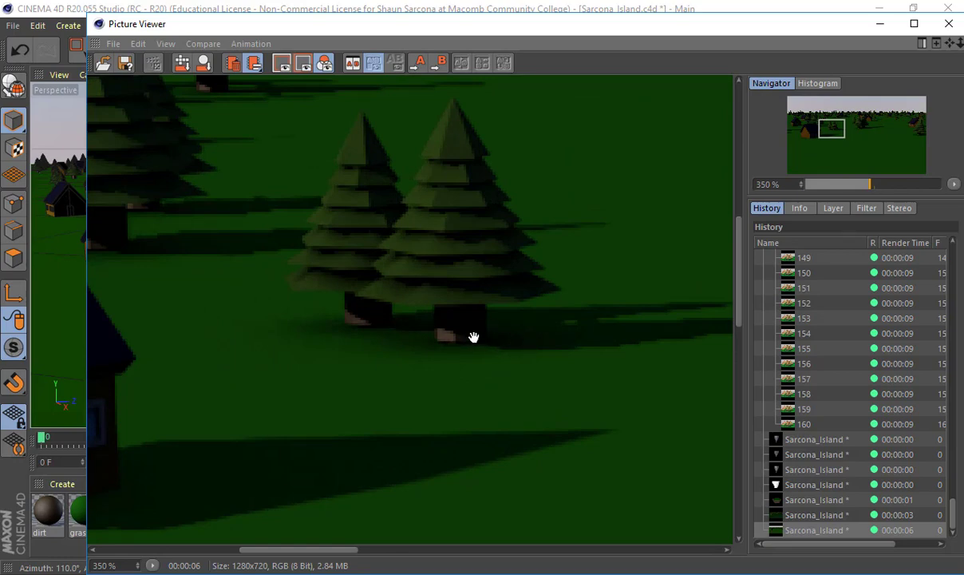
Zoom back out to examine the complete render of houses and trees, and close the Picture Viewer.
scroll(442, 377, "down", 7)
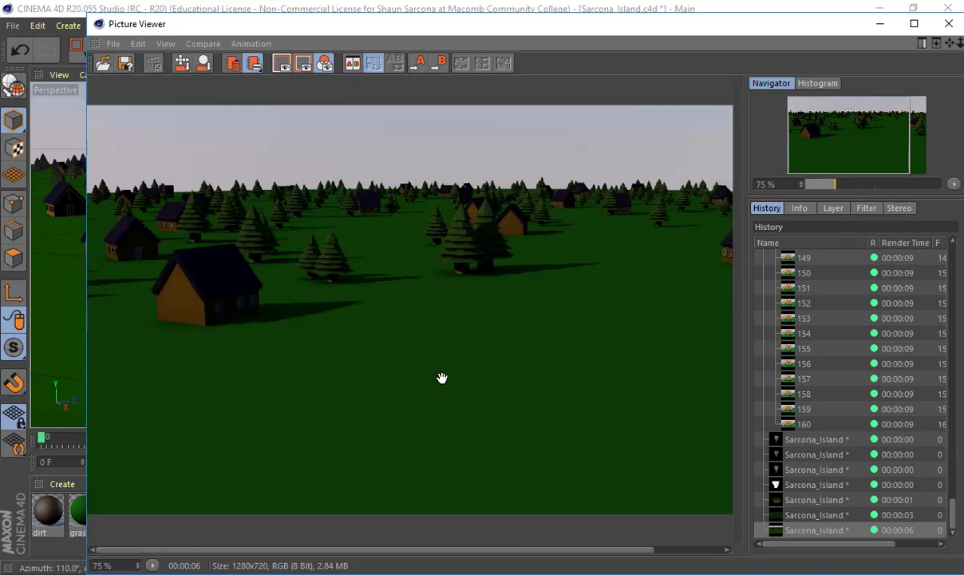
scroll(447, 373, "down", 1)
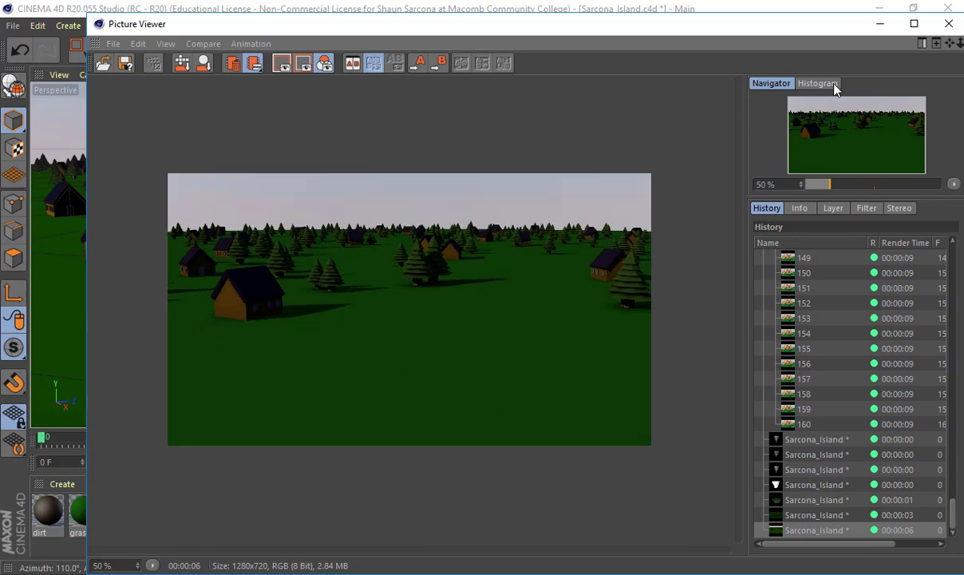
left_click(942, 26)
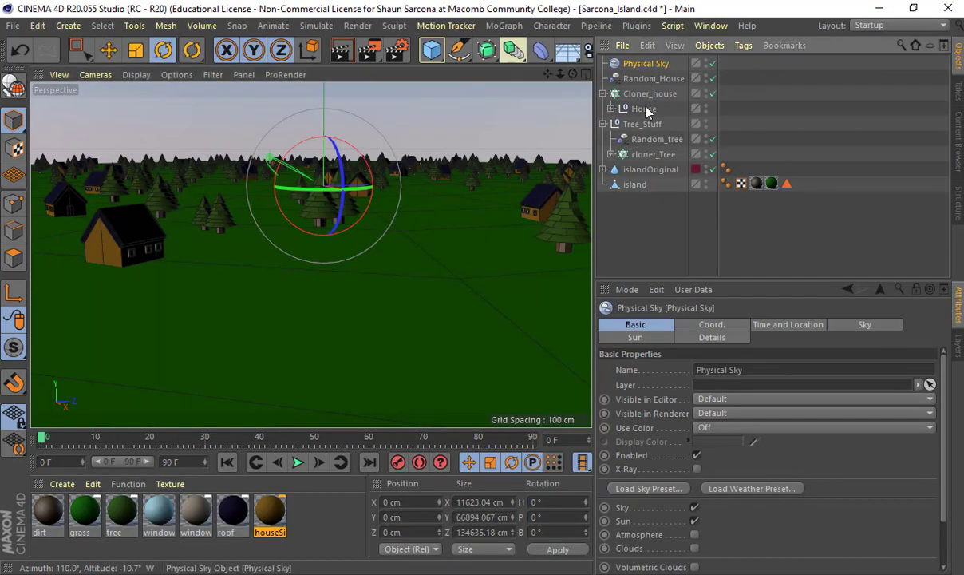
Rotate the Physical Sky's heading to about 79°, render the view to check the lighting, and close the render.
left_click(784, 325)
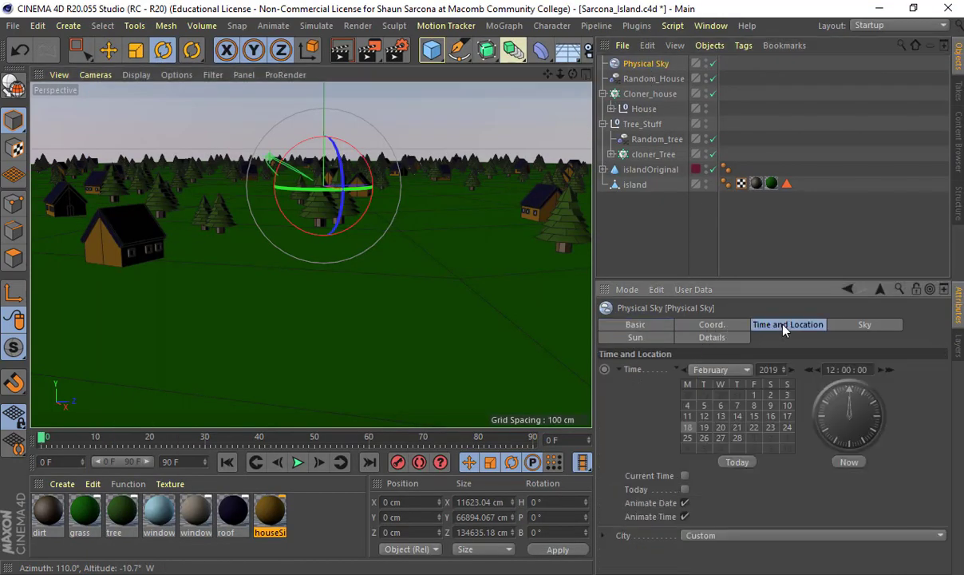
left_click_drag(319, 188, 454, 189)
key("shift+r")
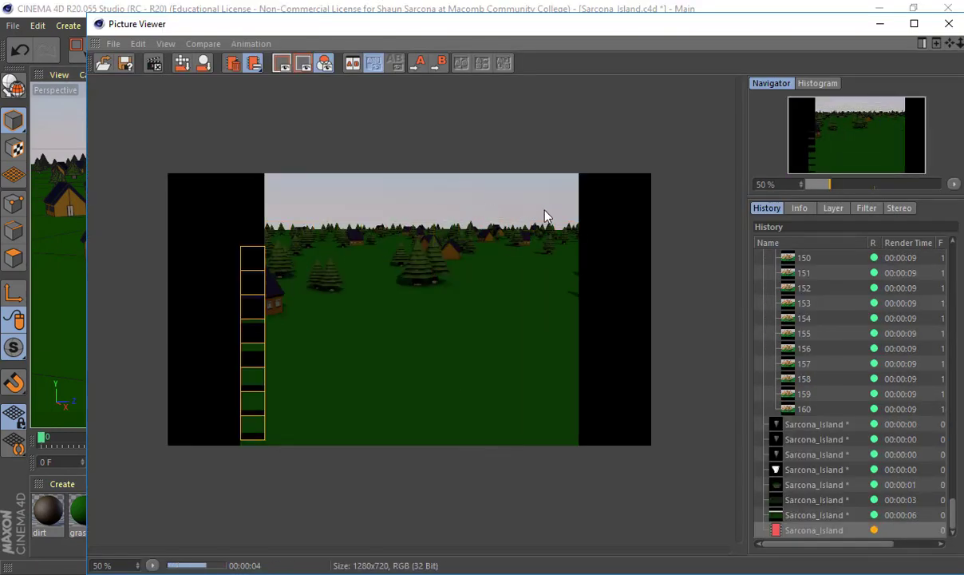
left_click(950, 24)
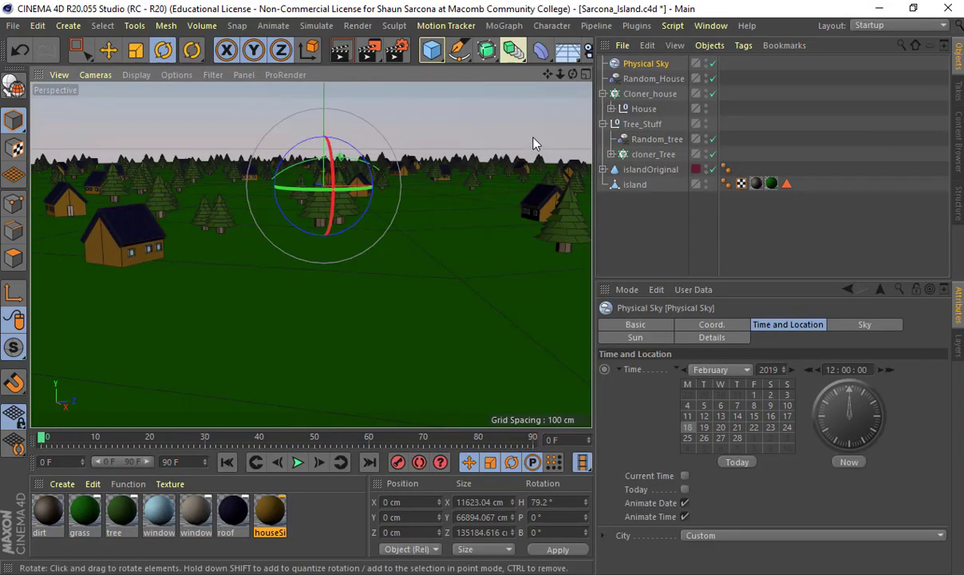
Add an Oil Tank primitive at the centre of the island with its default dimensions.
left_click(644, 207)
left_click_drag(502, 201, 395, 289, "alt")
scroll(362, 280, "down", 5)
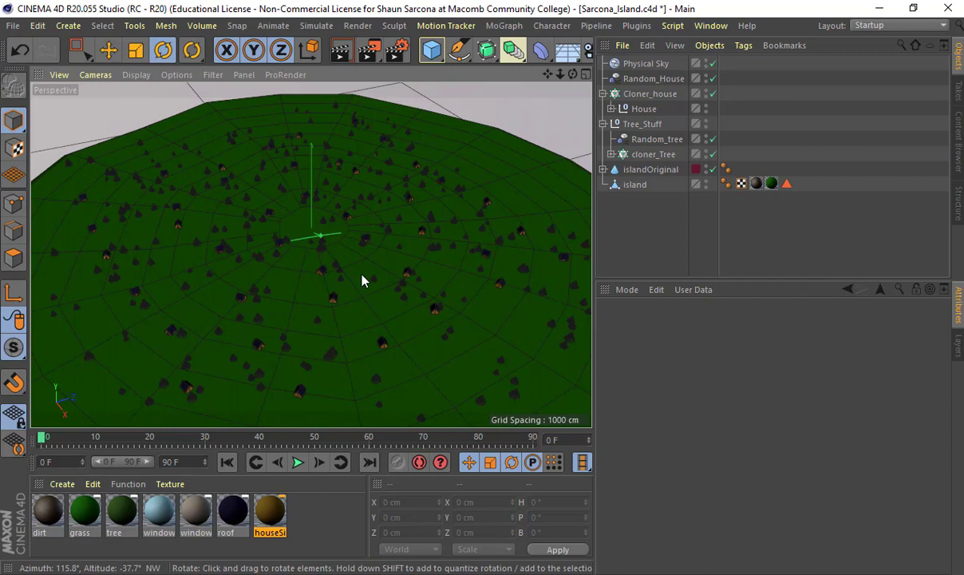
left_click(431, 49)
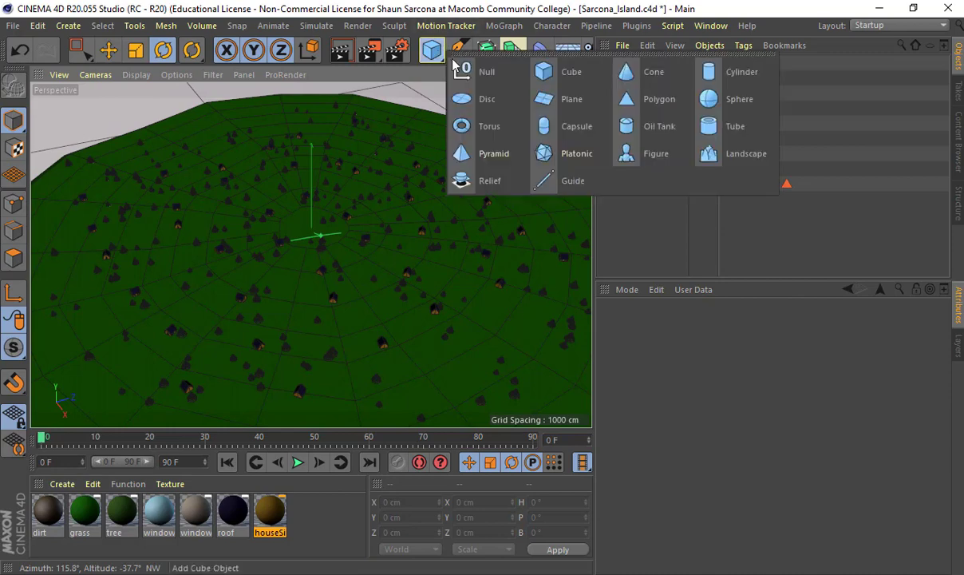
left_click(647, 128)
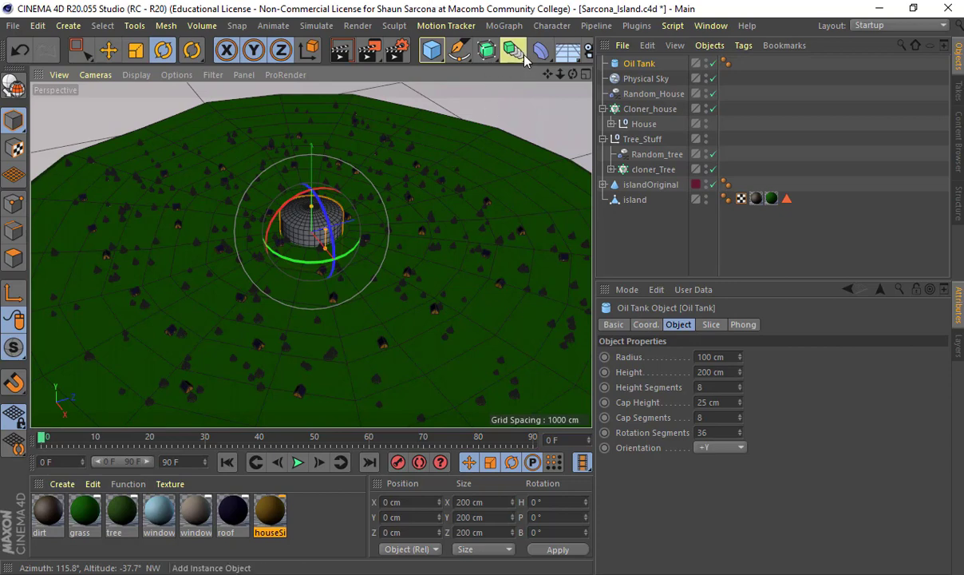
Place the Oil Tank inside a new Cloner and set the clone count to 1.
left_click(503, 26)
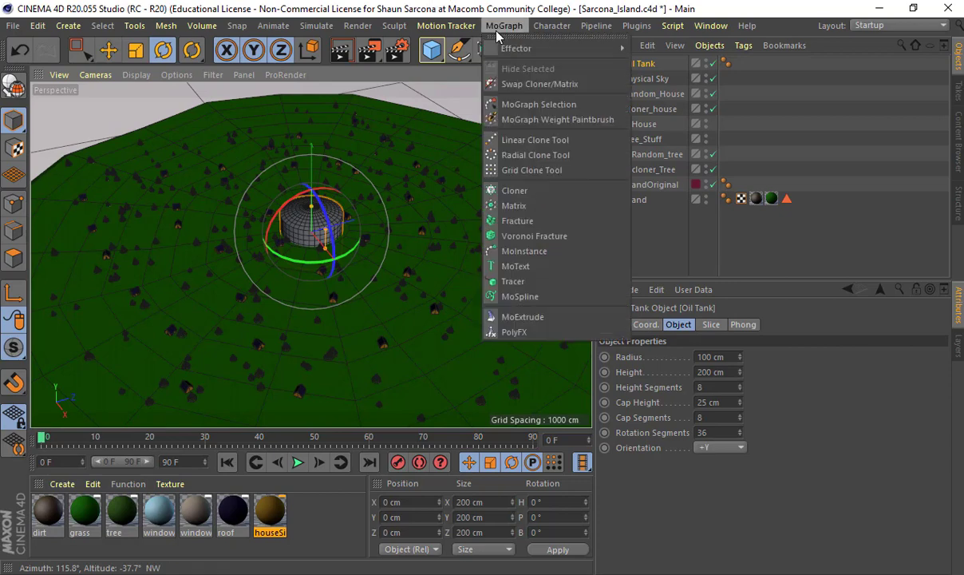
left_click(514, 190, "alt")
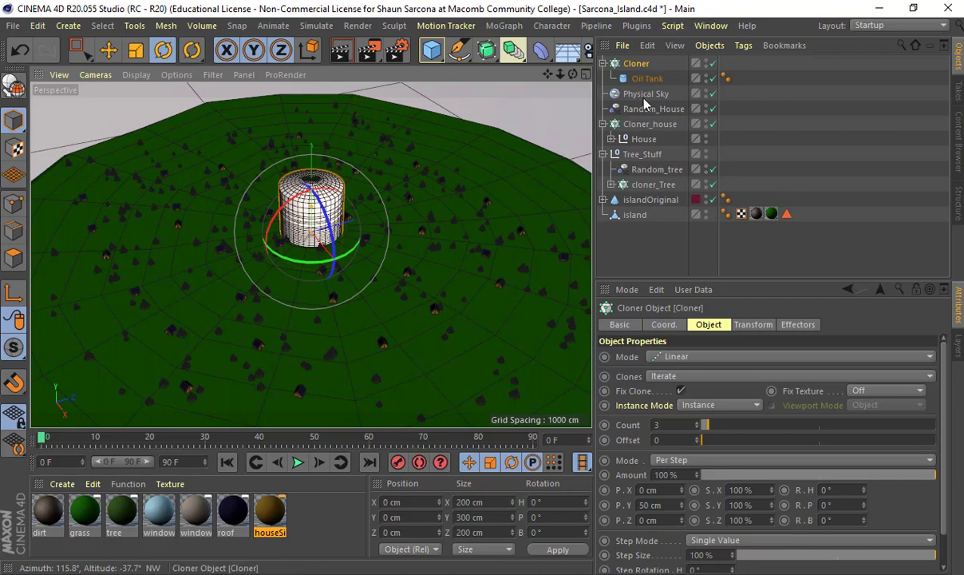
type("1")
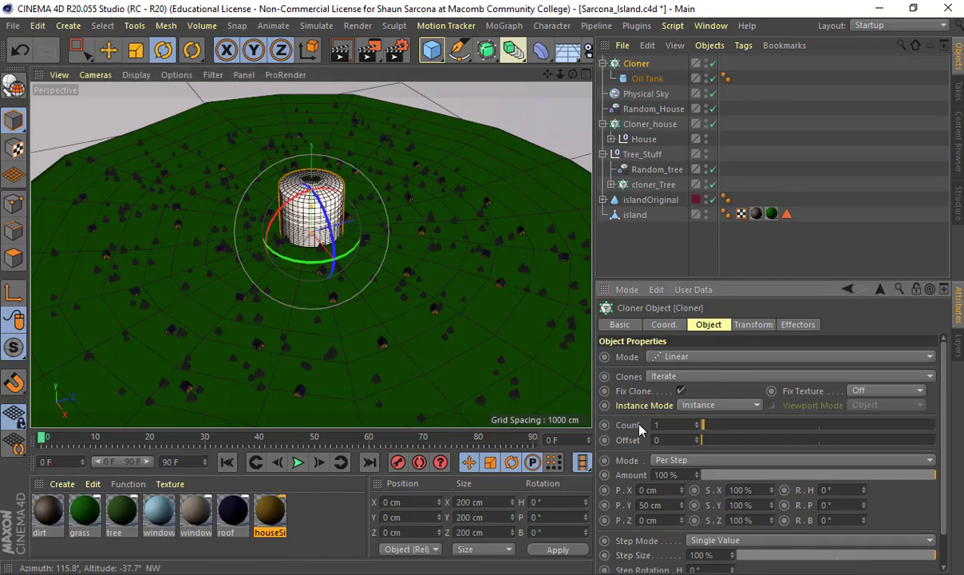
key("Return")
Rename the oil tank's cloner to Cloner_oiltank, collapse it, and move Physical Sky above it in the object hierarchy.
double_click(639, 63)
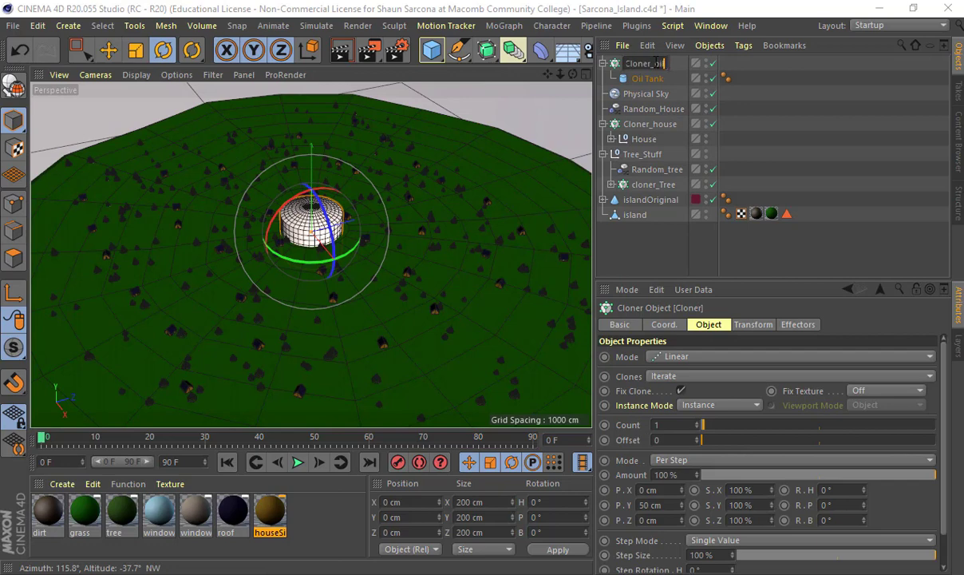
type("Cloner_oiltank")
key("Return")
left_click(605, 63)
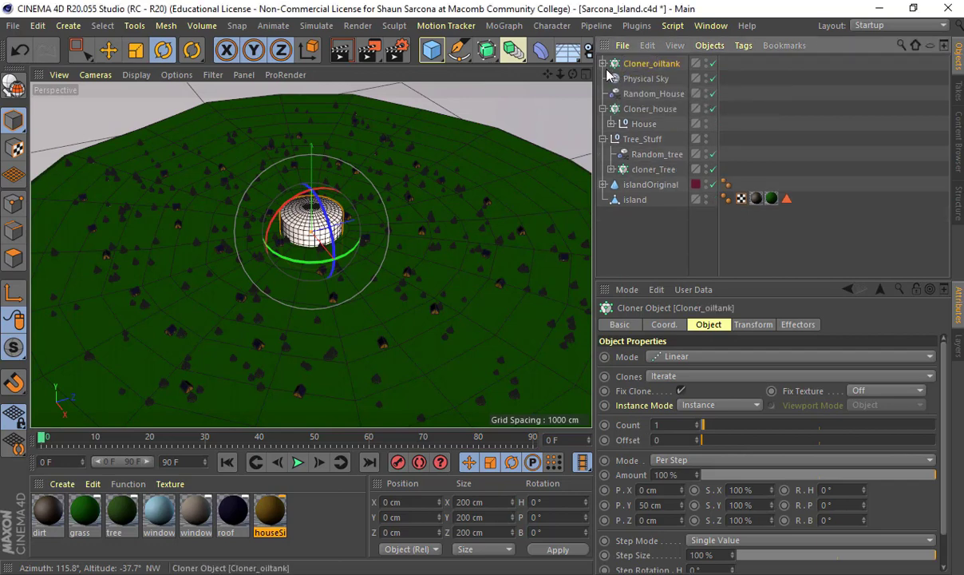
left_click_drag(636, 86, 639, 62)
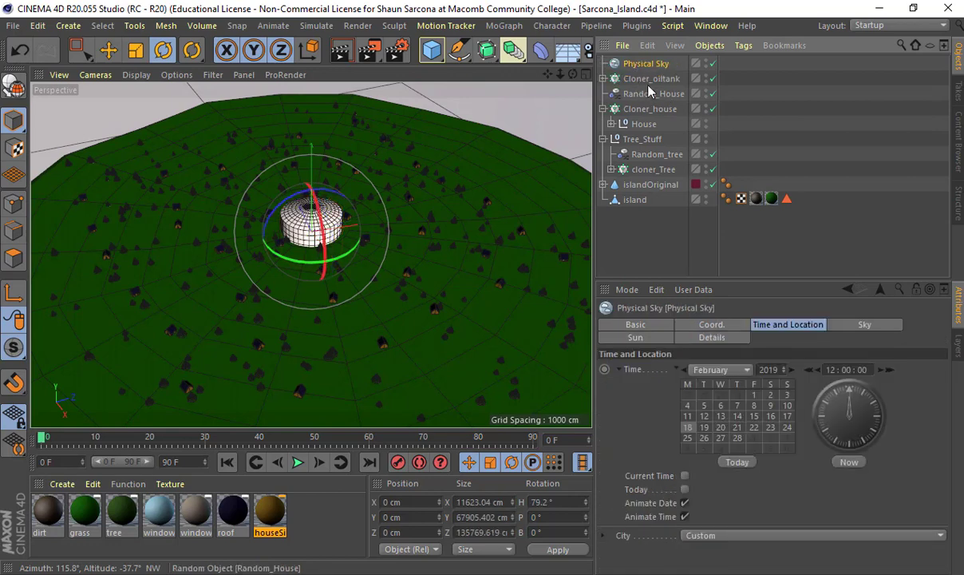
Group Random_House and Cloner_house into a null named HouseStuff, and collapse the Tree_Stuff group.
left_click(673, 94)
left_click(662, 110, "shift")
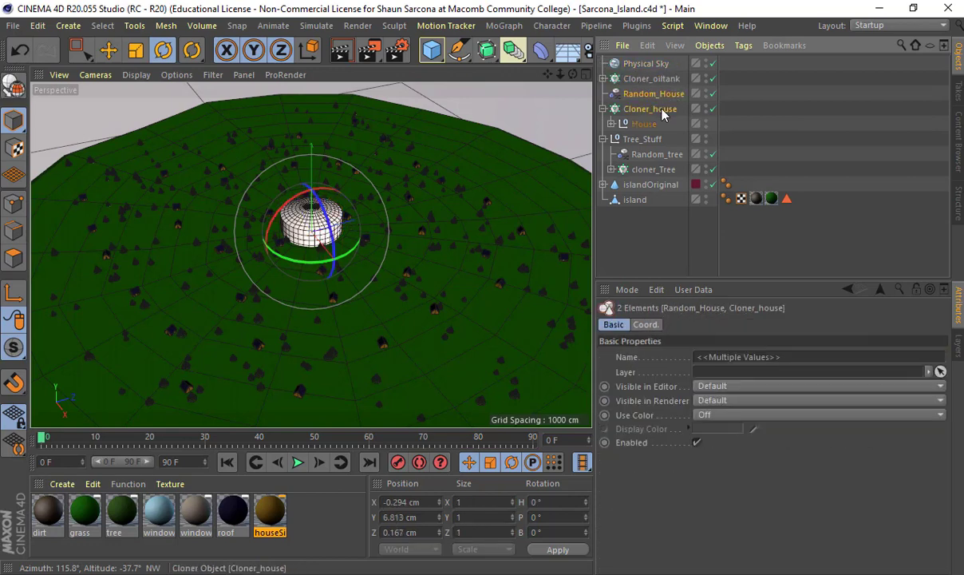
key("alt+g")
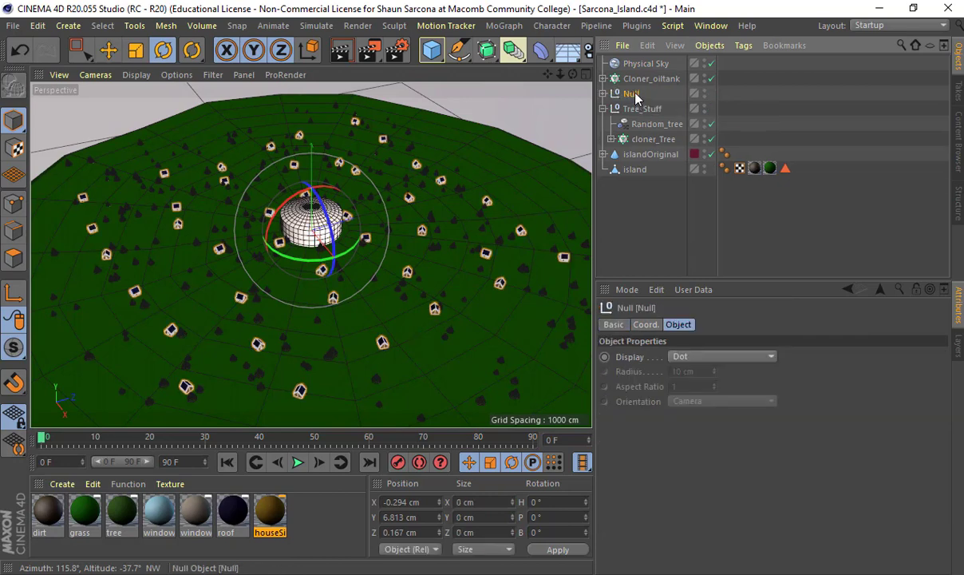
double_click(635, 94)
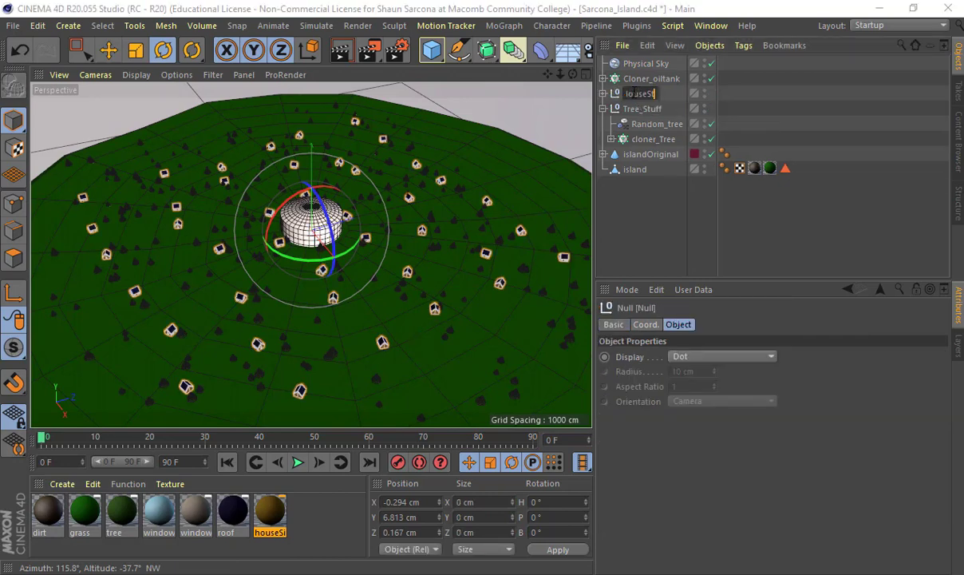
type("HouseStuff")
key("Return")
left_click(604, 109)
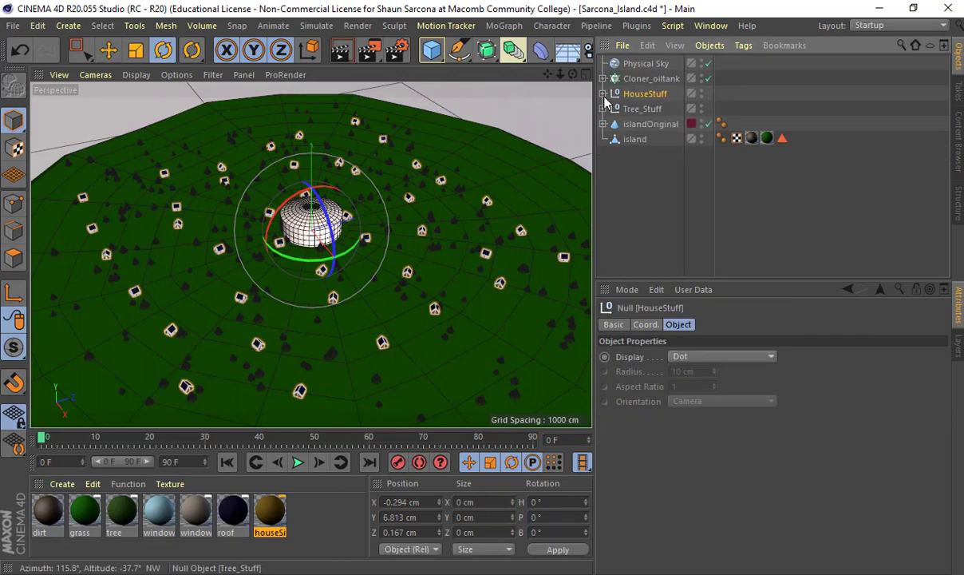
Select cloner_Tree inside the Tree_Stuff group and add a Plain effector to it.
left_click(656, 162)
left_click(605, 108)
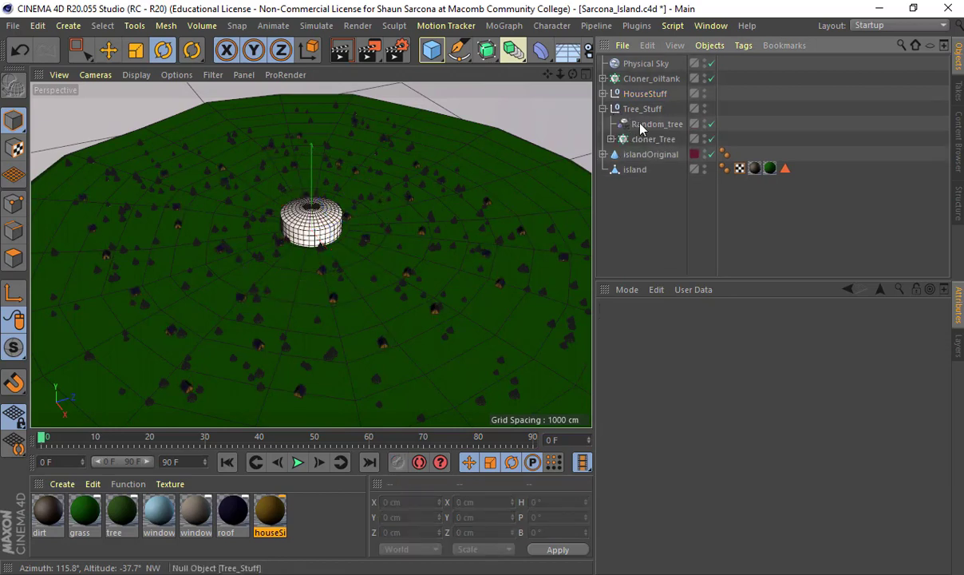
left_click(652, 140)
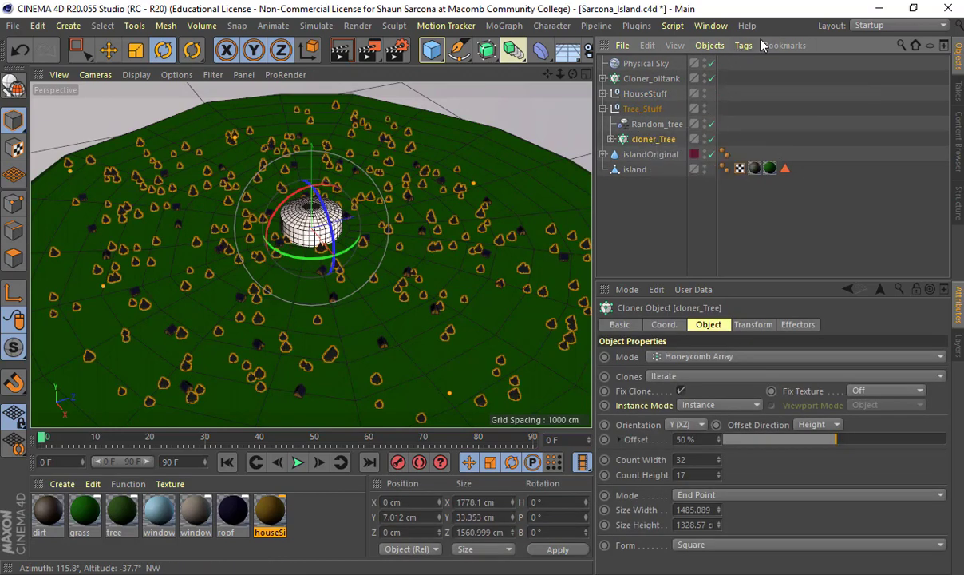
left_click(744, 46)
mouse_move(771, 70)
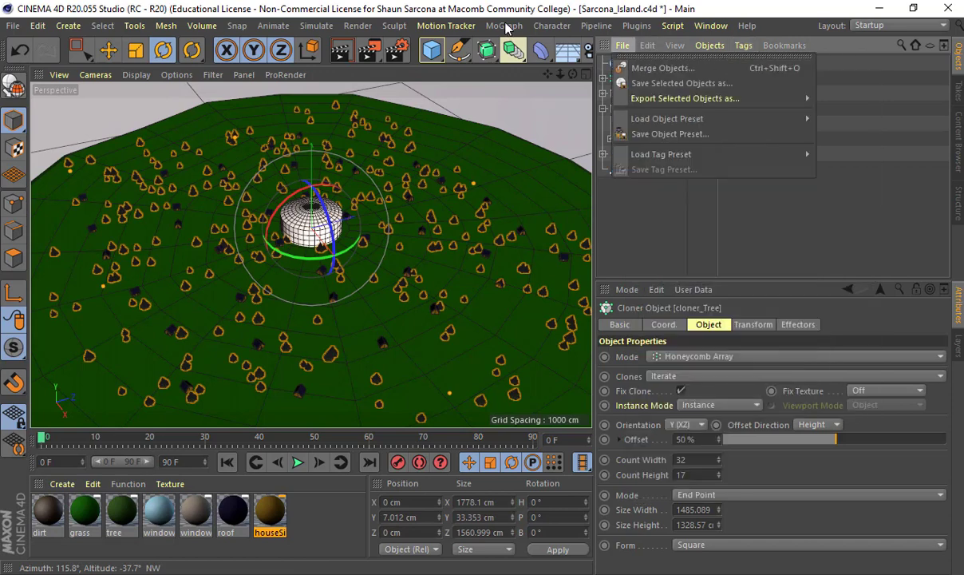
left_click(503, 25)
mouse_move(527, 48)
left_click(675, 77)
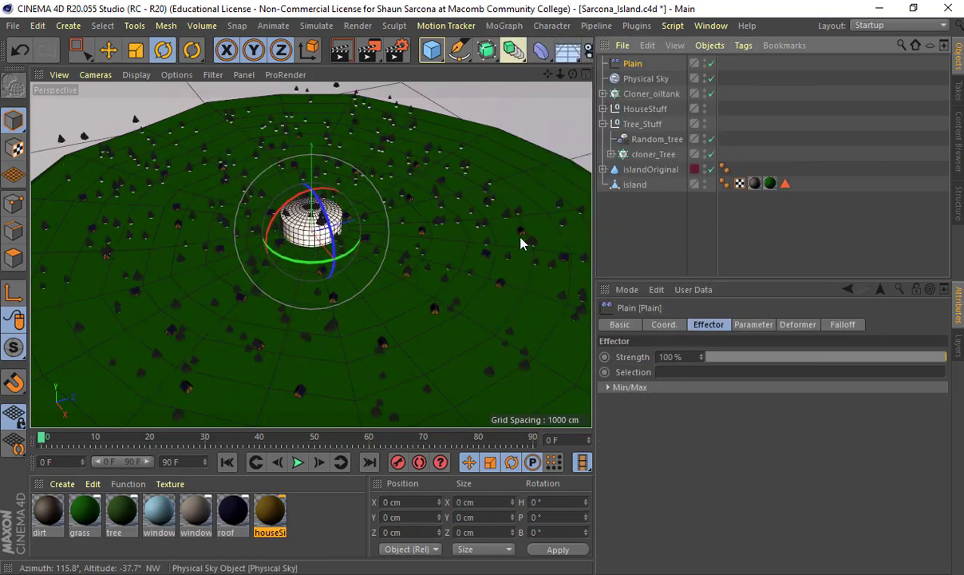
Add a Linear Field to the Plain effector's falloff and move the field along X to about 584 cm.
left_click(843, 324)
left_click(639, 468)
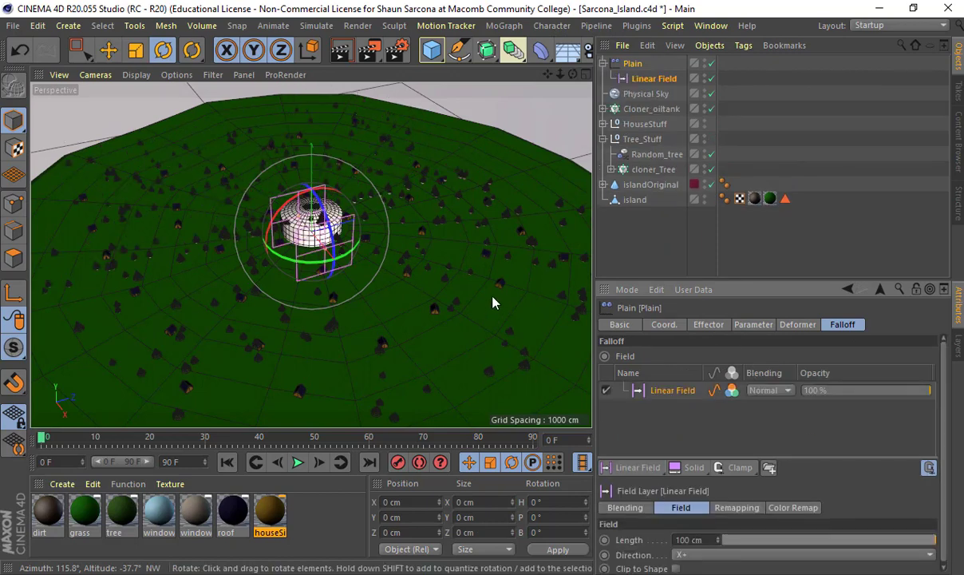
left_click_drag(495, 301, 536, 256, "alt")
key("e")
middle_click_drag(401, 252, 263, 254, "alt")
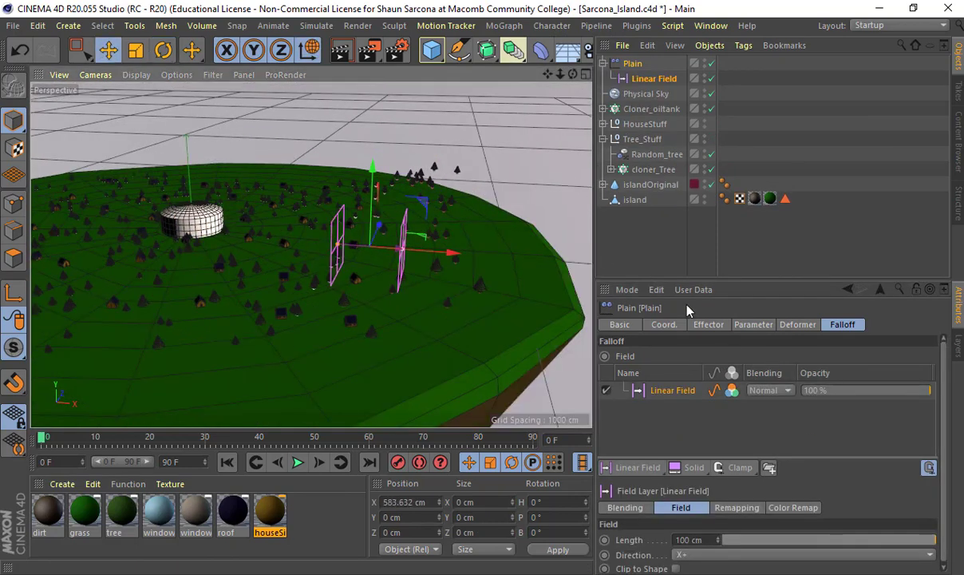
Enable scale on the Plain effector with Uniform Scale and Absolute Scale, and set the scale to -1.
left_click(636, 64)
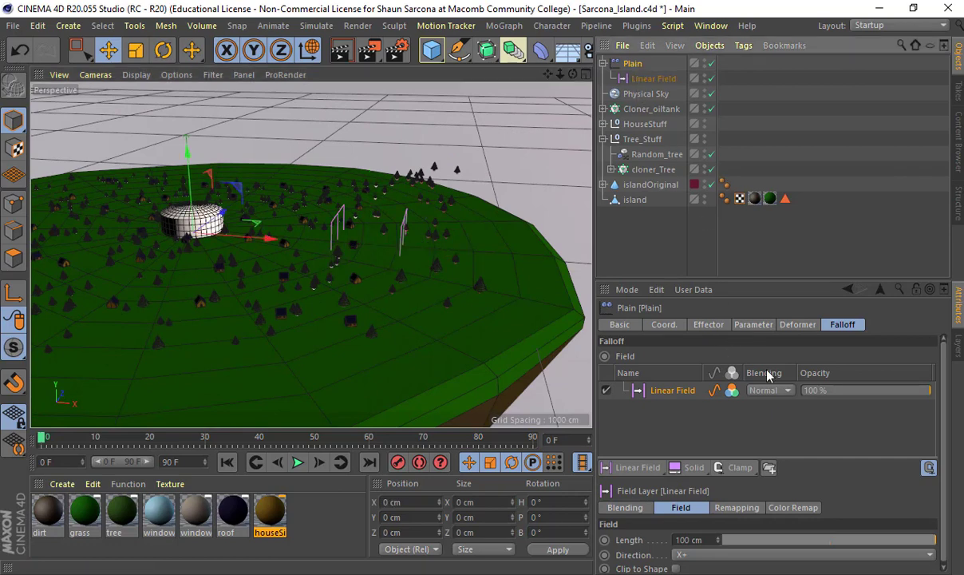
left_click(713, 324)
left_click(754, 324)
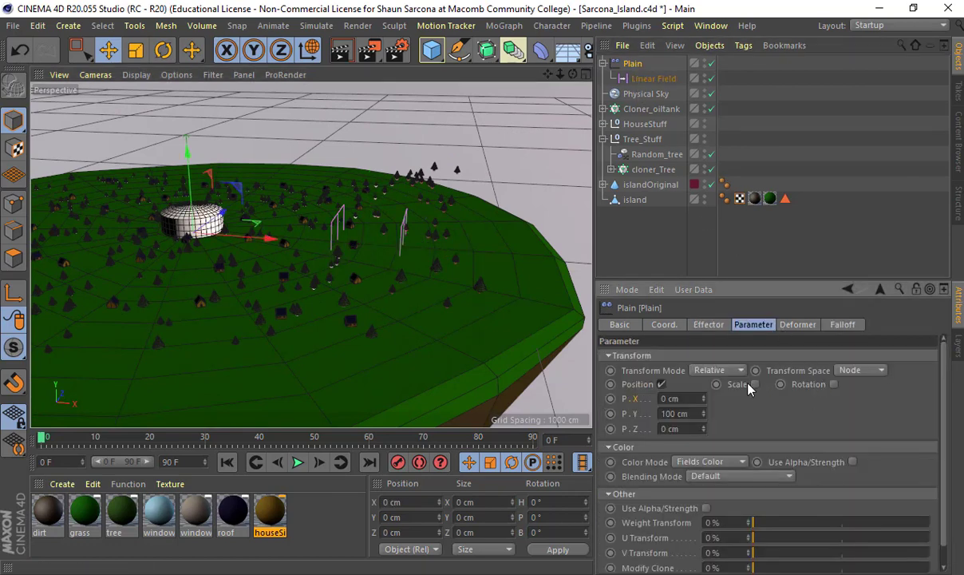
left_click(756, 384)
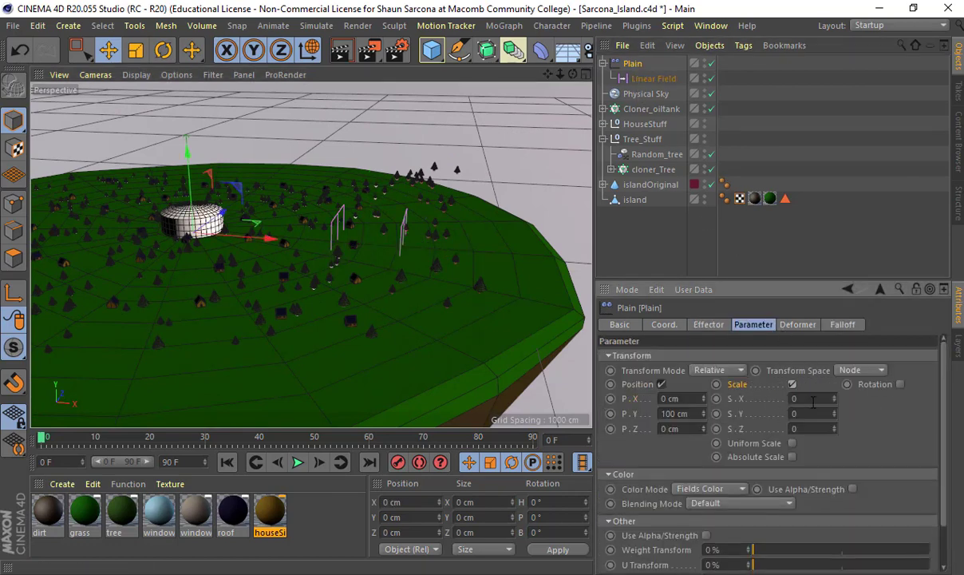
left_click(792, 443)
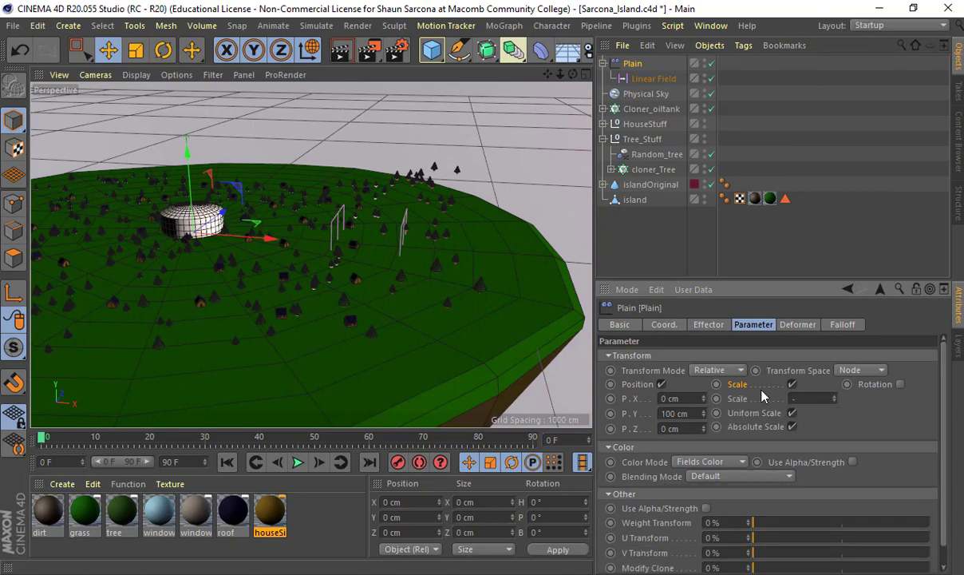
key("Return")
Move the Linear Field along X to about 1155 cm, out to the island's edge.
scroll(406, 251, "up", 3)
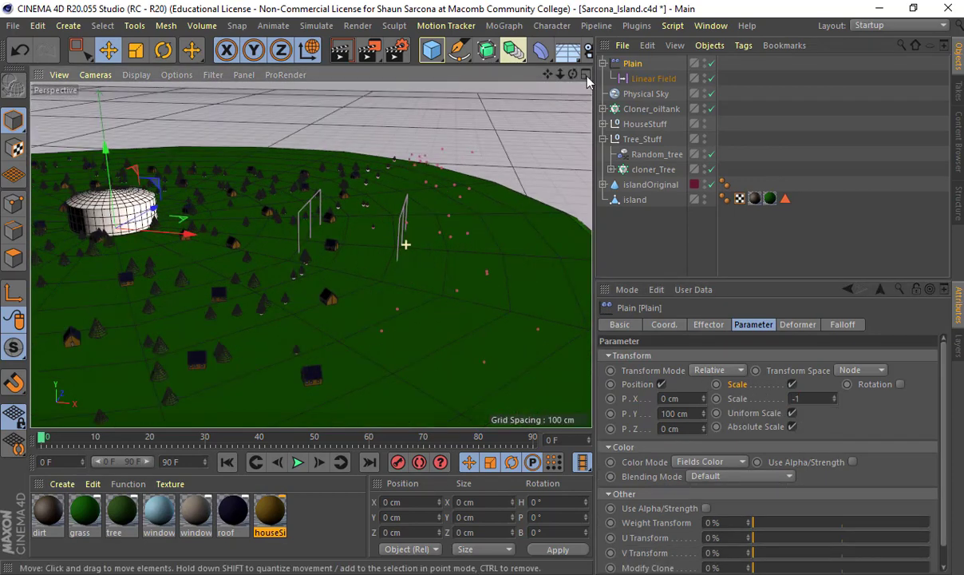
left_click(653, 79)
left_click(423, 256)
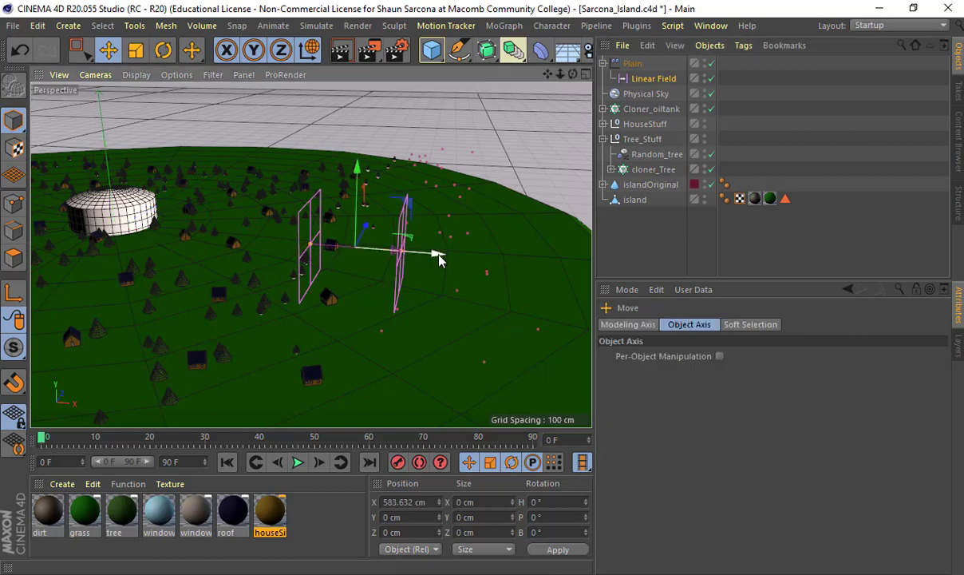
left_click_drag(423, 255, 343, 235)
left_click_drag(611, 249, 629, 254)
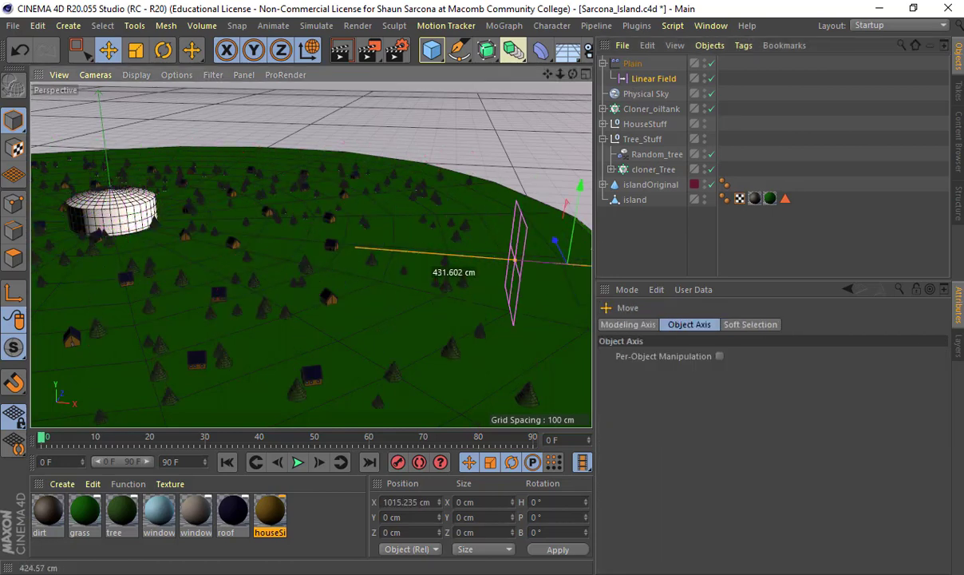
middle_click_drag(323, 242, 192, 250, "alt")
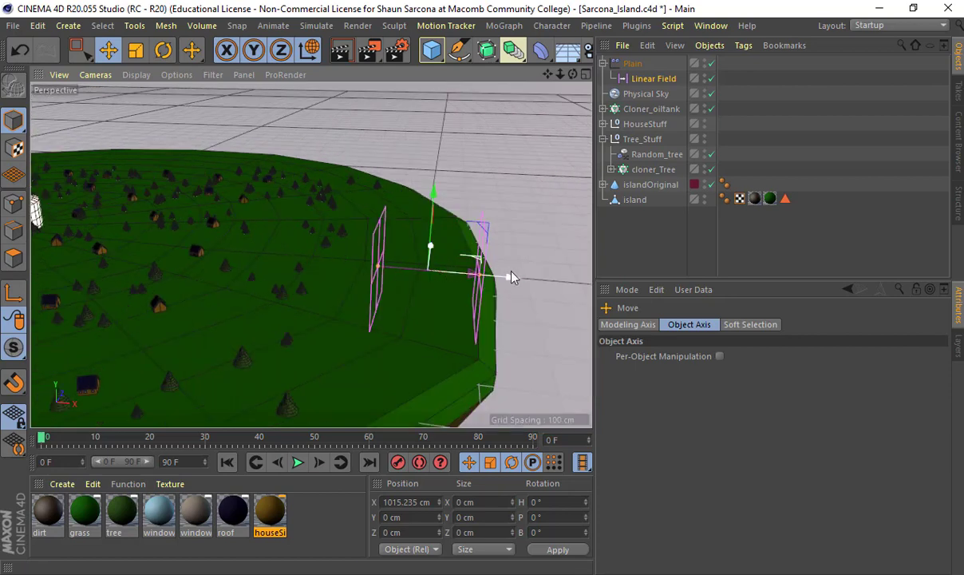
left_click_drag(511, 275, 586, 284)
left_click_drag(311, 271, 589, 287)
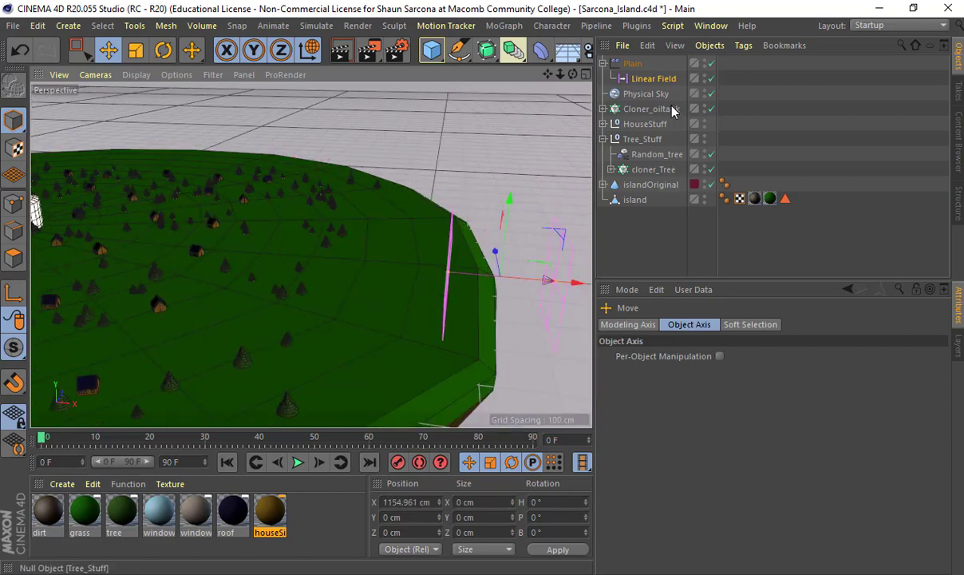
Compare the effector lists of Cloner_house and cloner_Tree and try to add the Plain effector to cloner_Tree again.
left_click(604, 125)
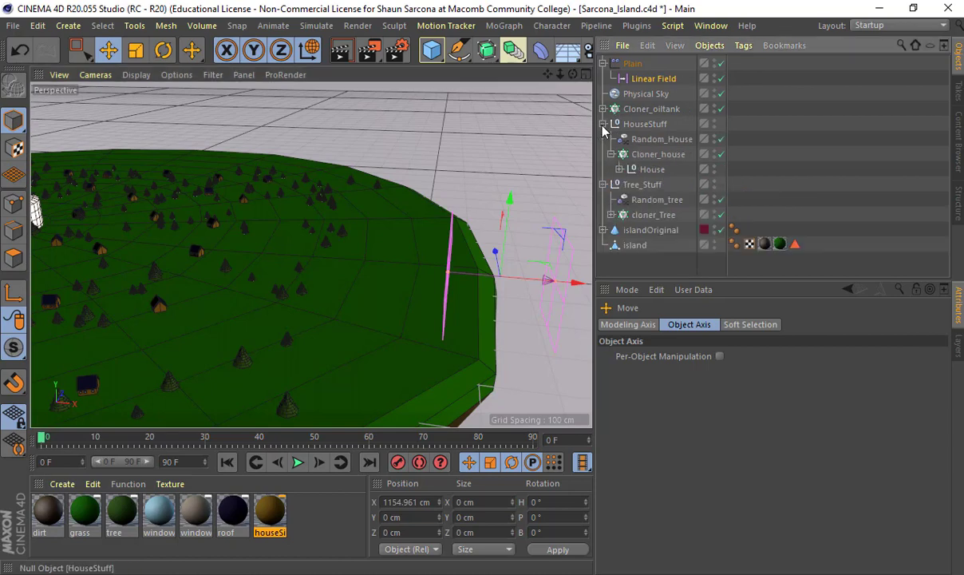
left_click(643, 155)
left_click(799, 325)
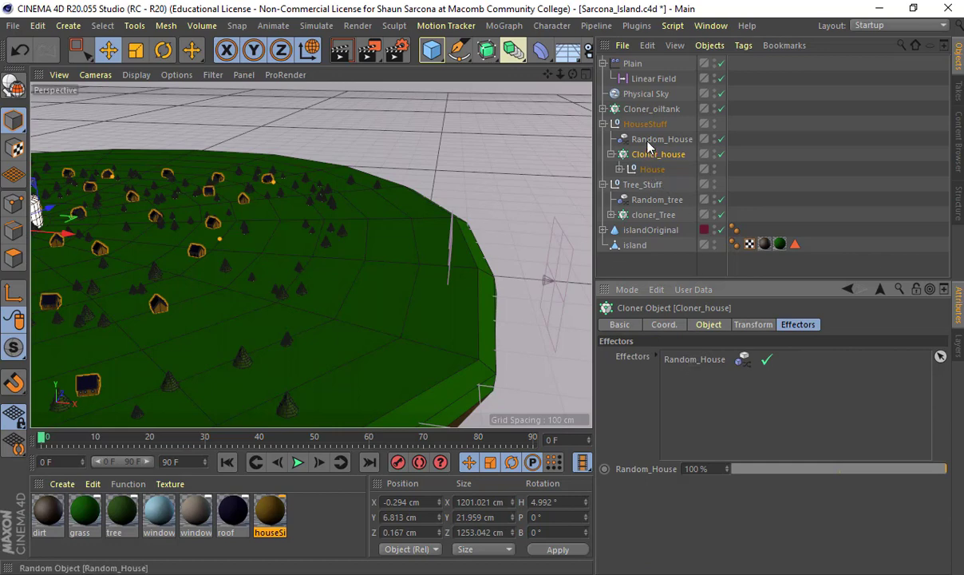
left_click(652, 214)
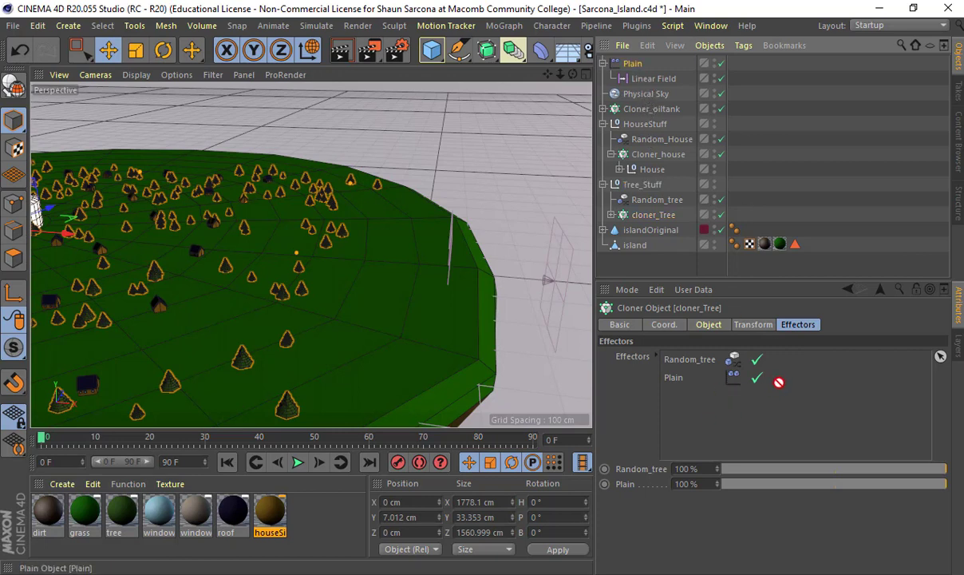
left_click_drag(780, 392, 737, 372)
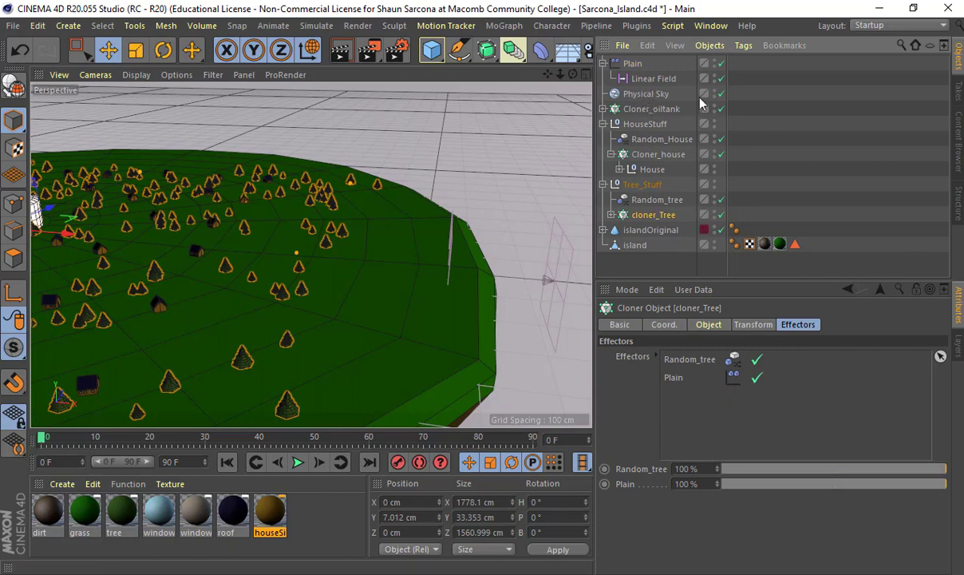
middle_click(633, 65)
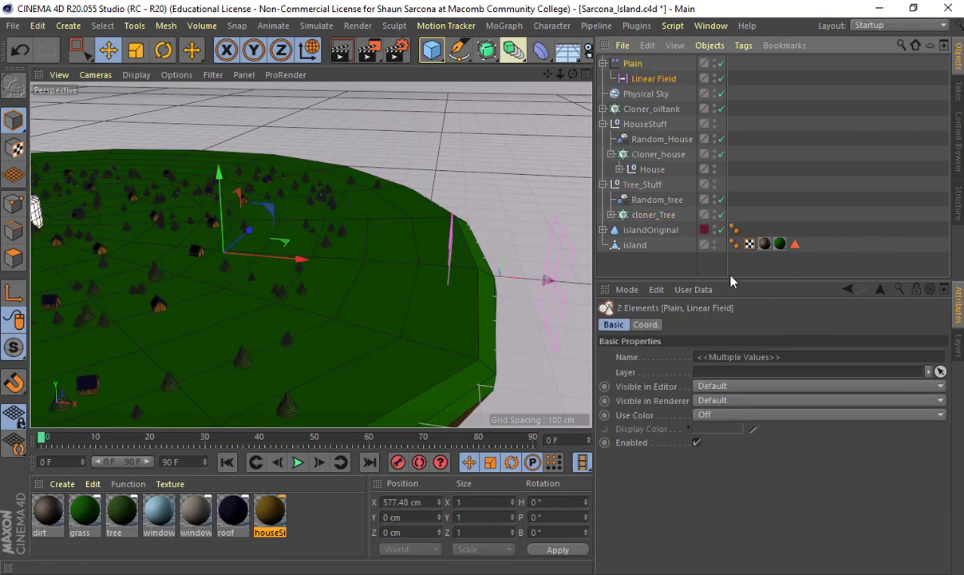
left_click(652, 214)
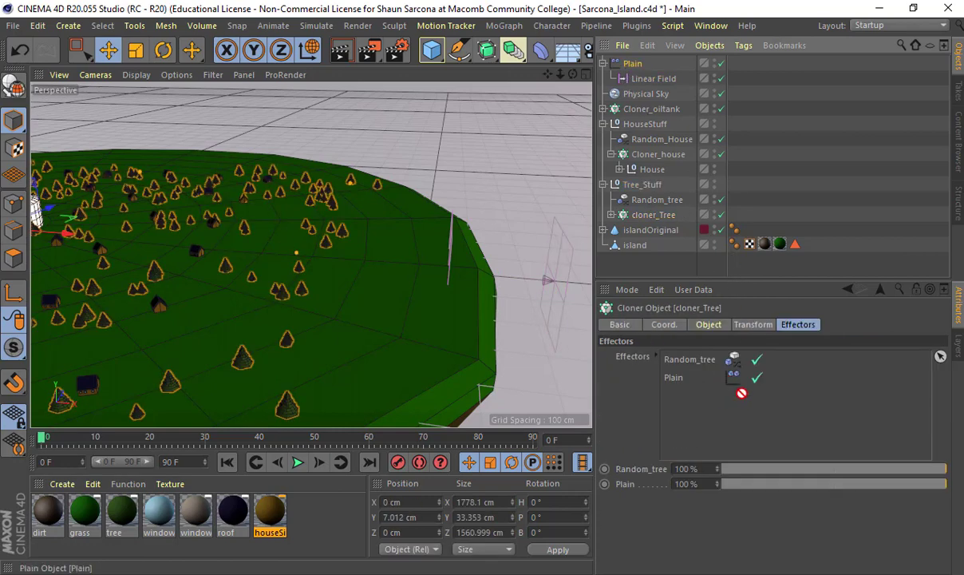
left_click_drag(721, 422, 721, 420)
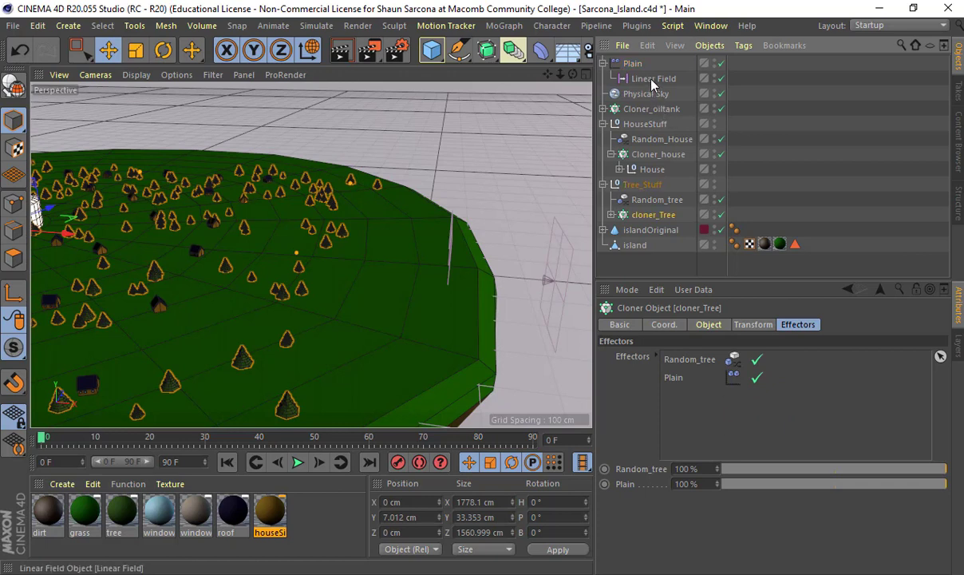
left_click_drag(652, 80, 709, 404)
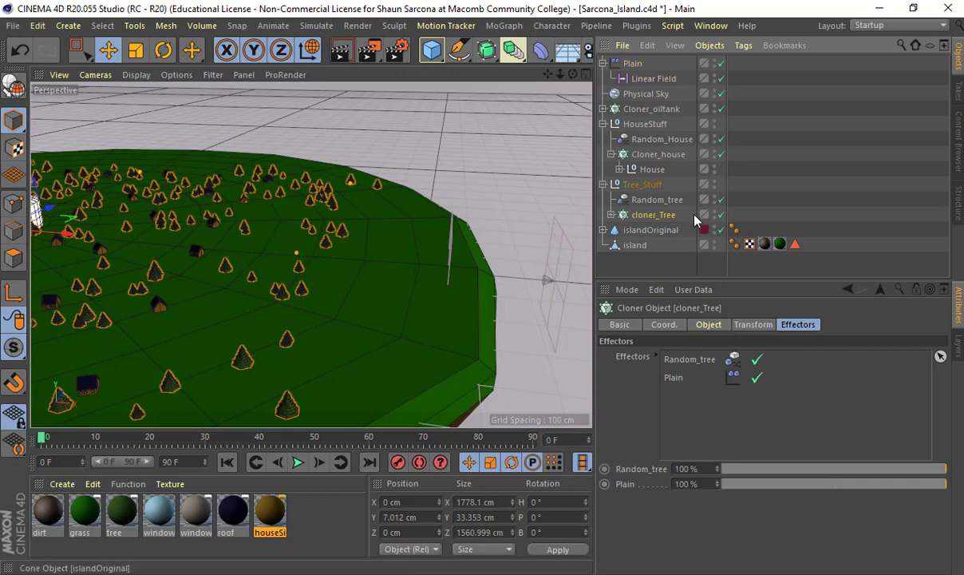
left_click_drag(634, 66, 696, 399)
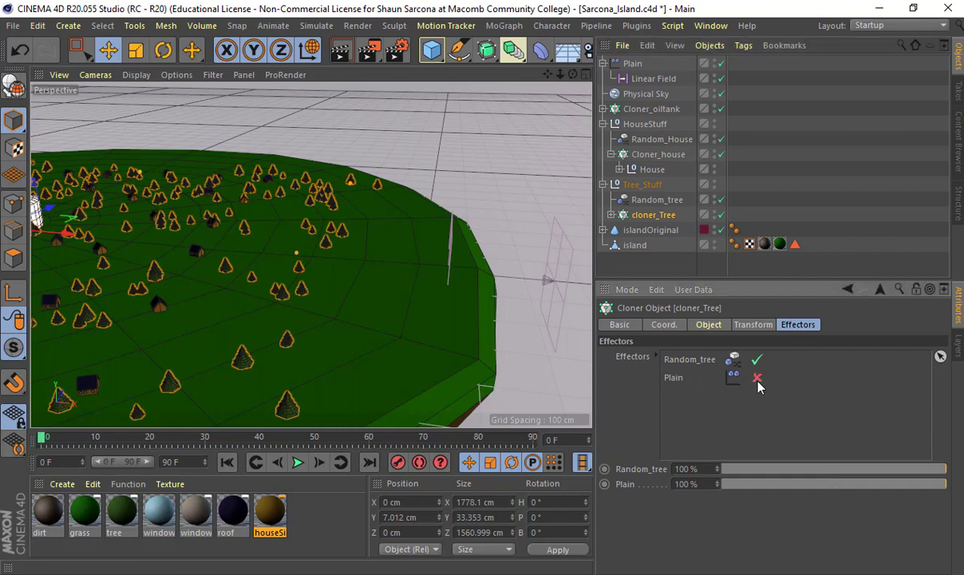
Move the Plain effector's Linear Field along X to about 1266 cm, past the island's edge.
left_click(643, 93)
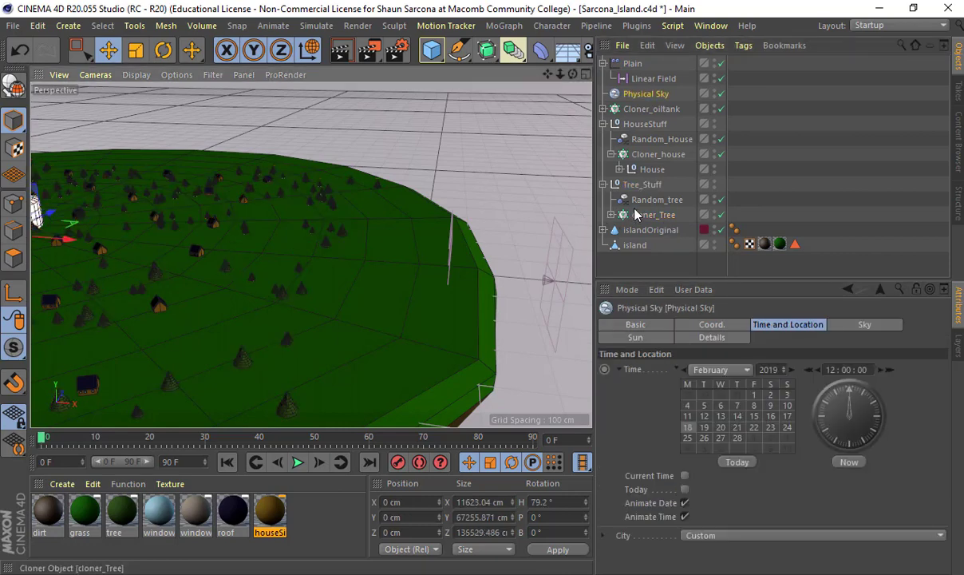
left_click(651, 78)
left_click_drag(551, 267, 513, 277)
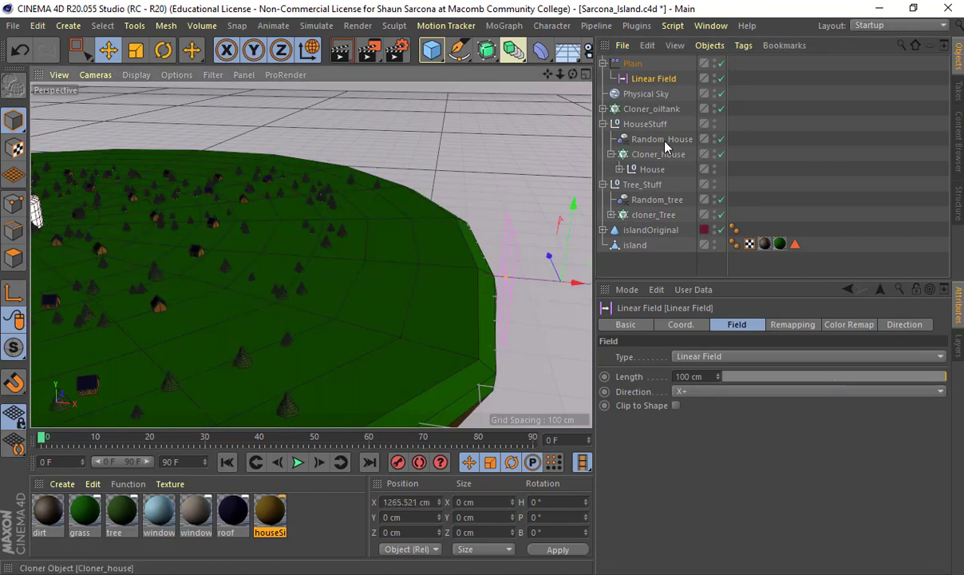
Add the Plain effector to Cloner_house and sweep the Linear Field across the island, leaving it at about 585 cm on X.
left_click(661, 155)
left_click_drag(630, 63, 692, 369)
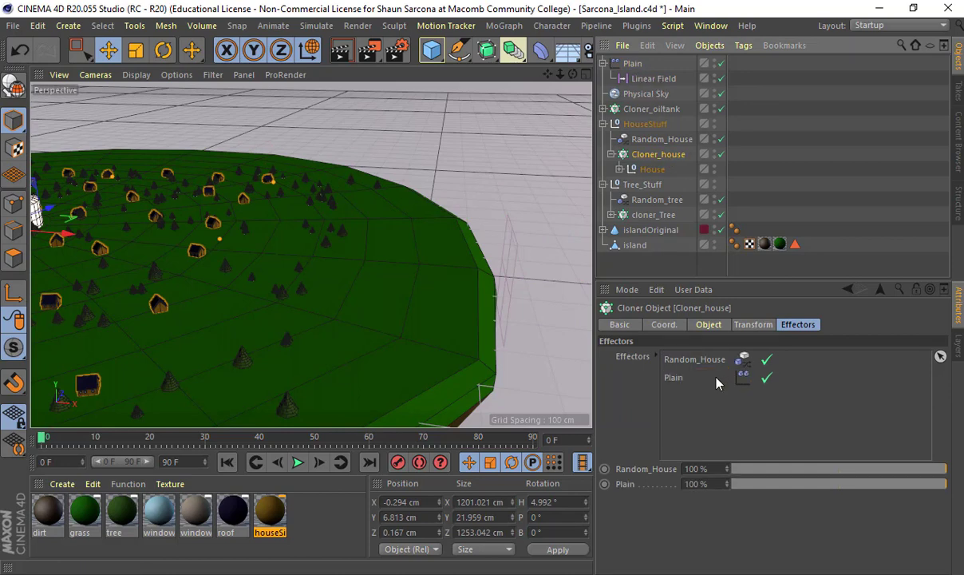
left_click(654, 79)
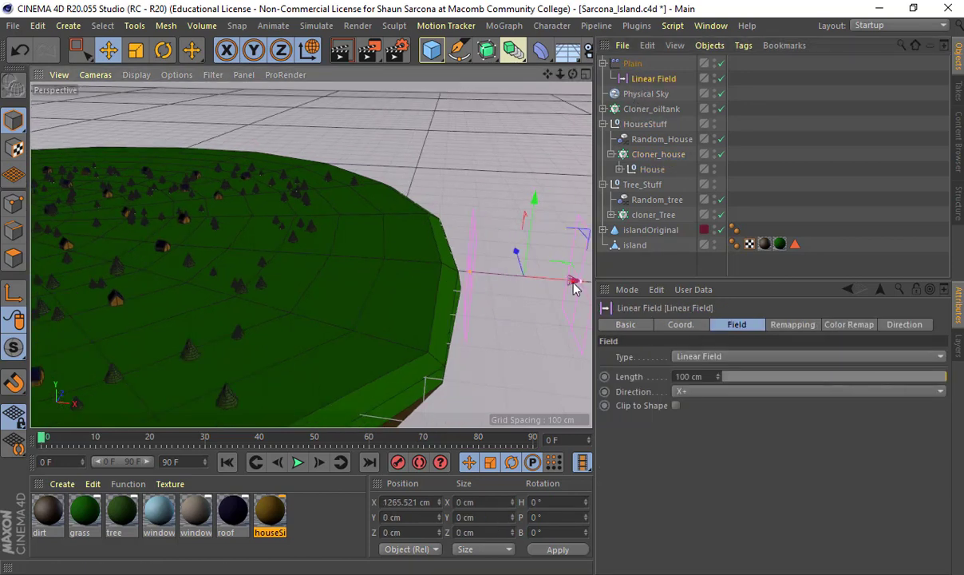
left_click_drag(573, 285, 431, 294)
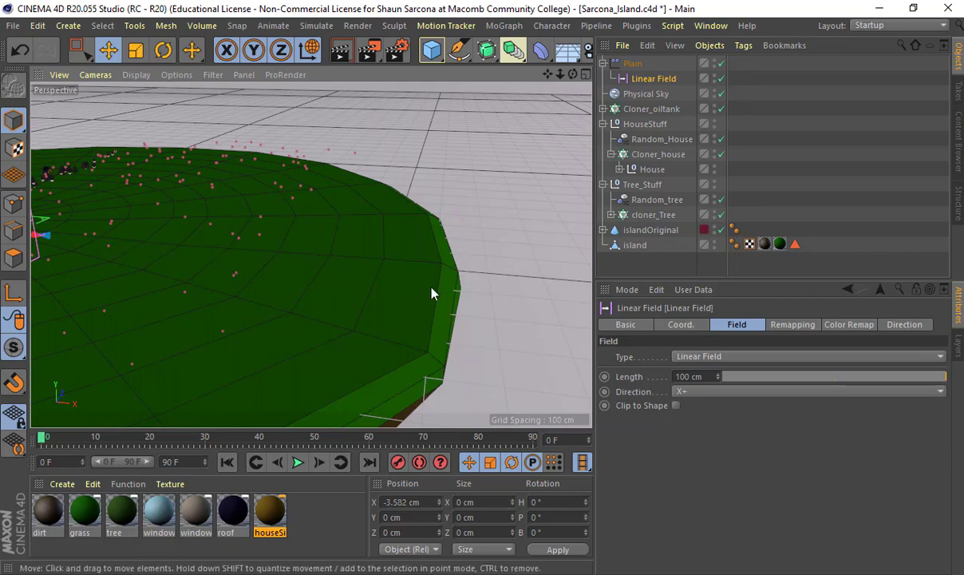
middle_click_drag(96, 239, 374, 273, "alt")
left_click_drag(366, 292, 505, 309)
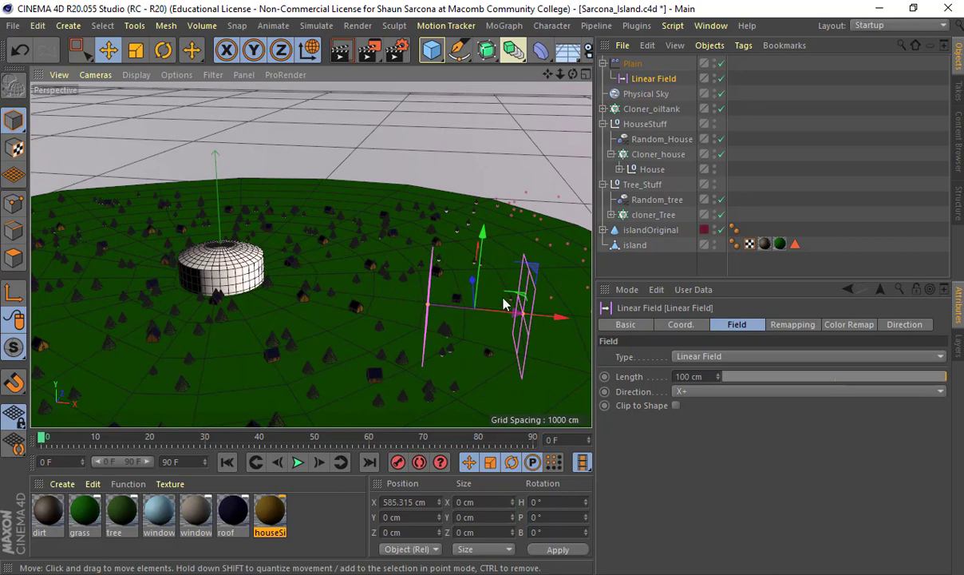
Add the Plain effector to Cloner_oiltank and move the Linear Field along X to about 1157 cm at the island's edge.
left_click(653, 108)
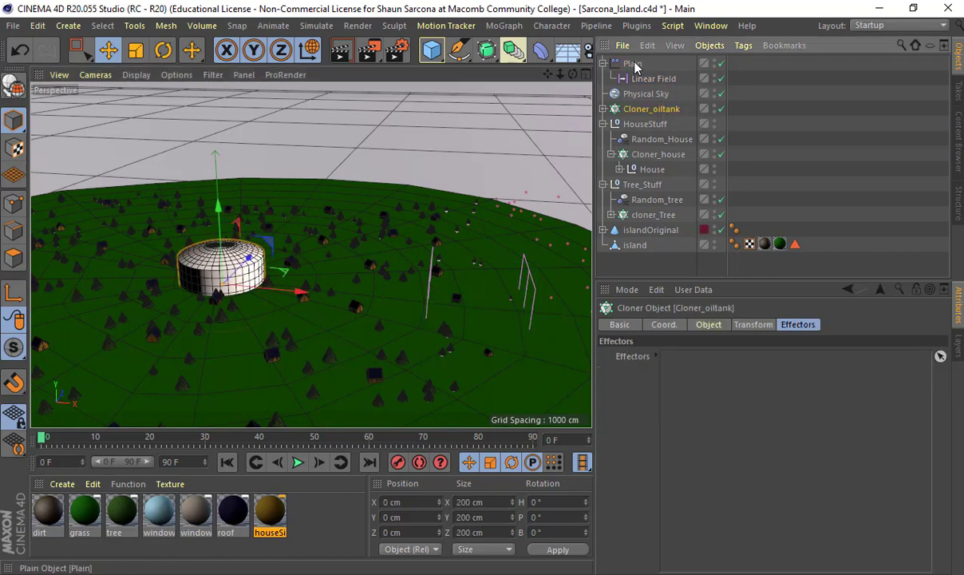
left_click_drag(634, 68, 710, 363)
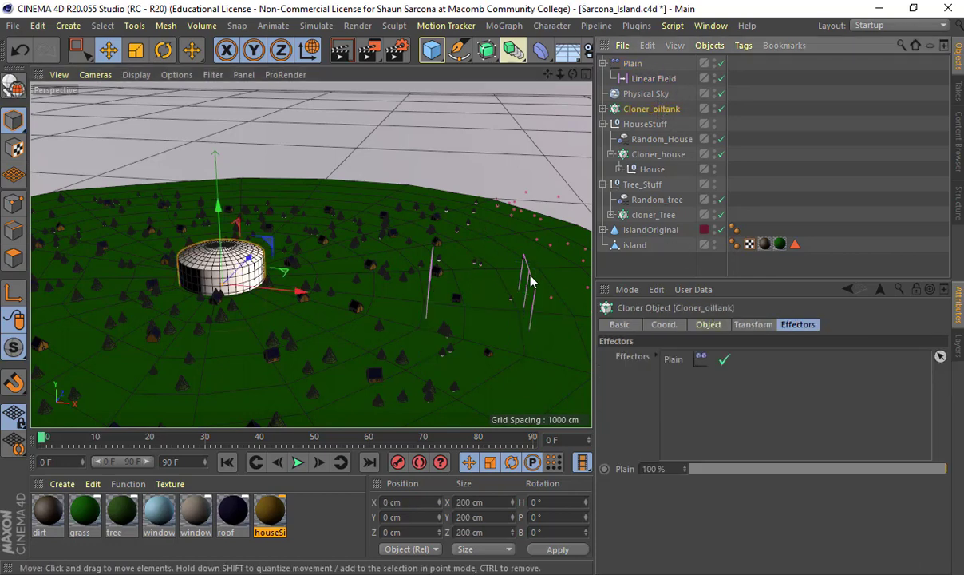
left_click(653, 78)
left_click_drag(423, 300, 412, 334)
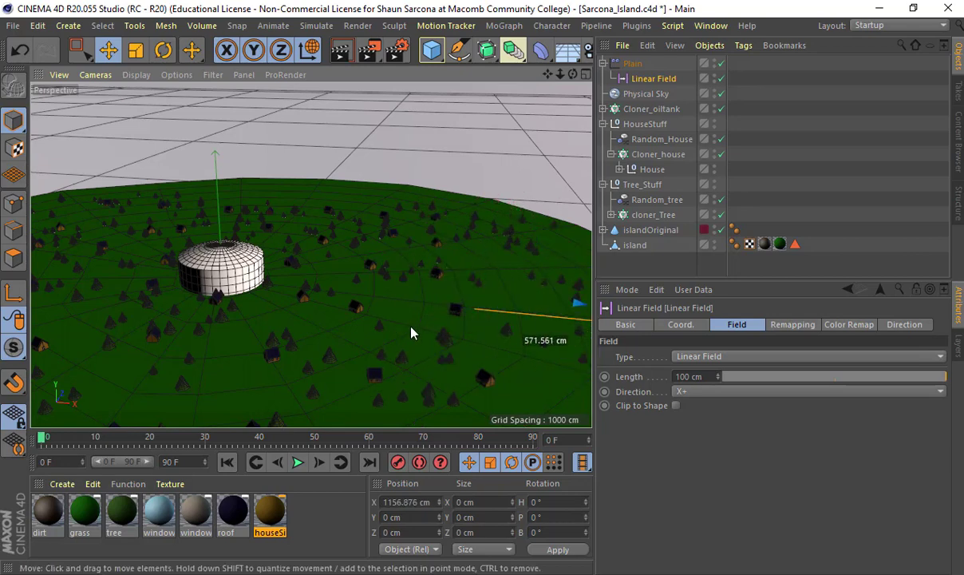
middle_click_drag(382, 285, 248, 275, "alt")
middle_click_drag(463, 294, 300, 286, "alt")
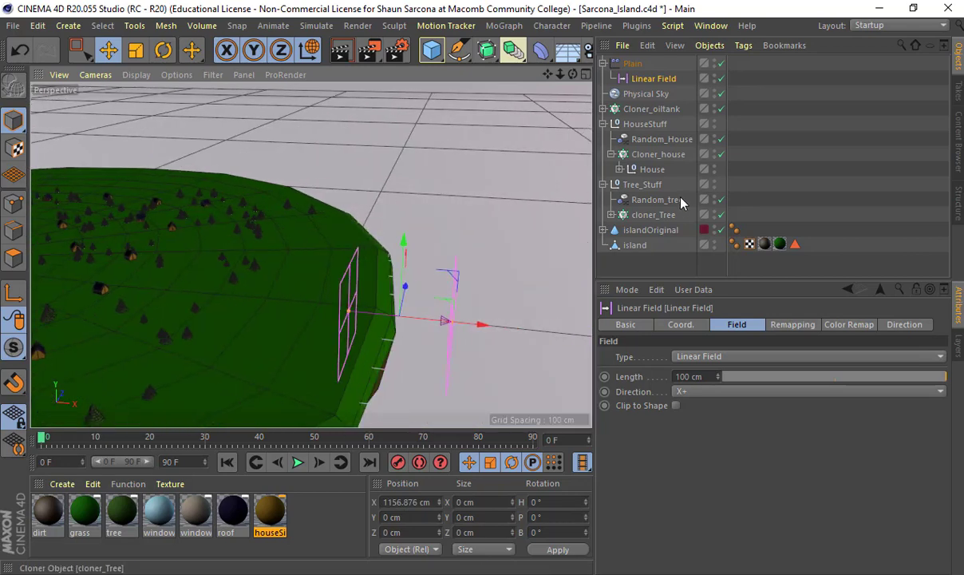
Delete the Plain effector together with its Linear Field and add a Group effector to the scene.
left_click(632, 65)
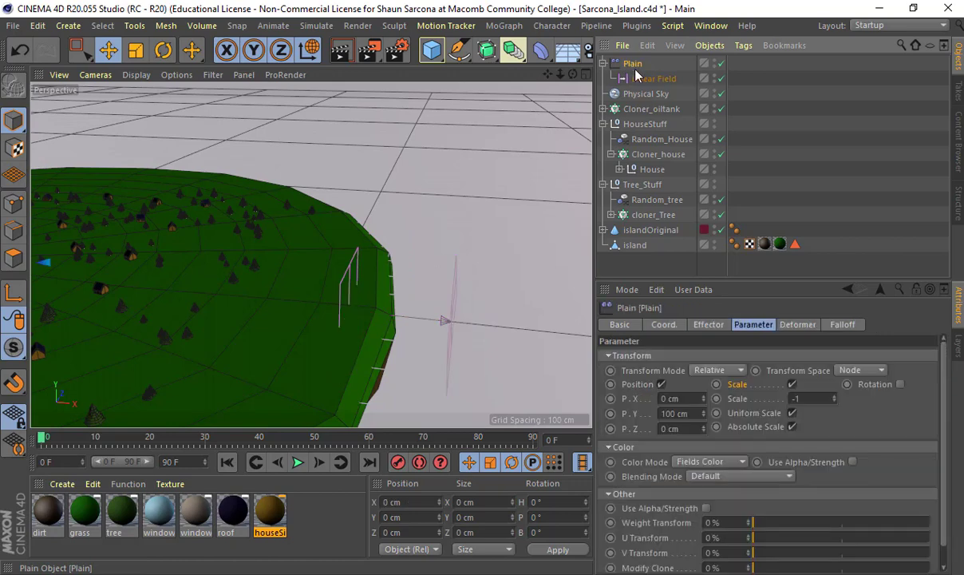
key("Delete")
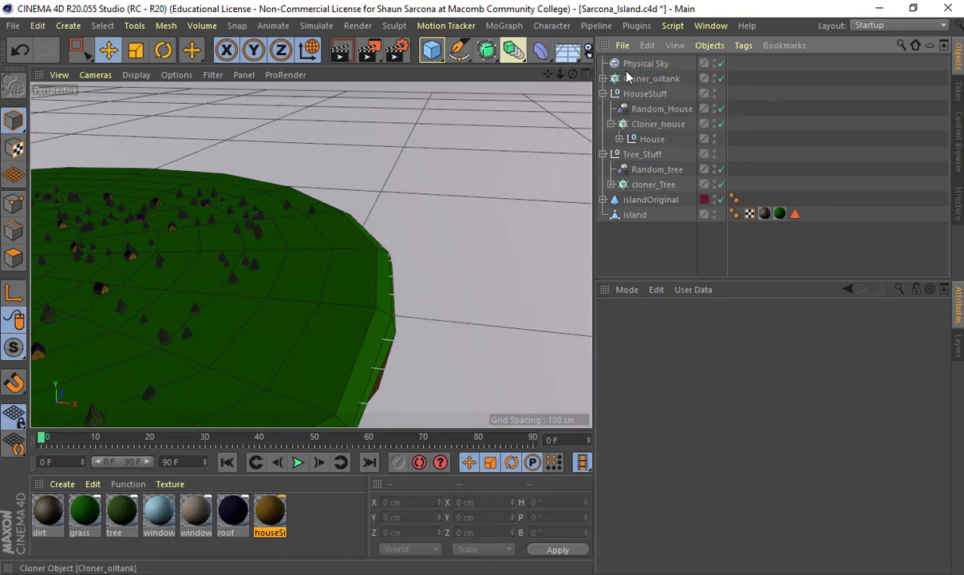
left_click(504, 26)
mouse_move(532, 51)
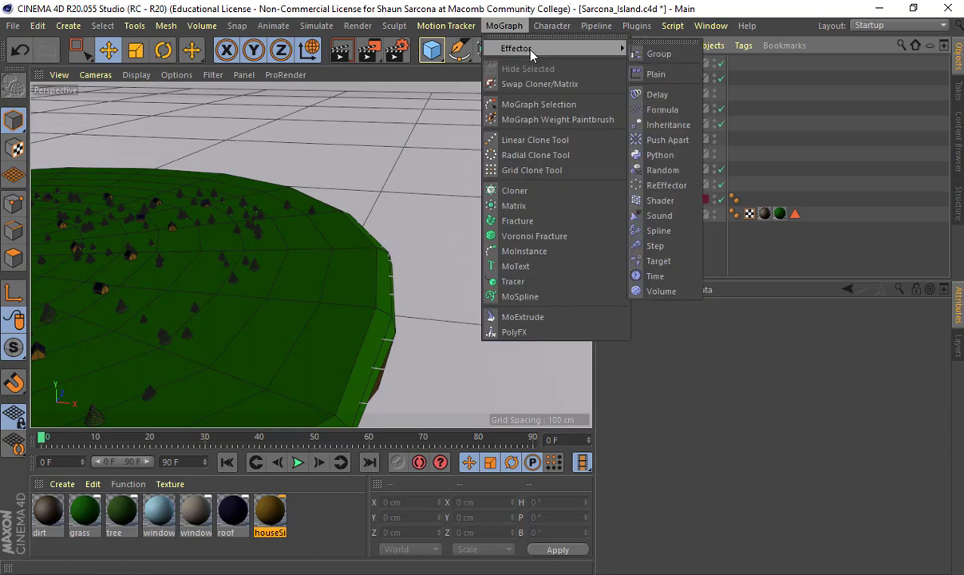
left_click(673, 55)
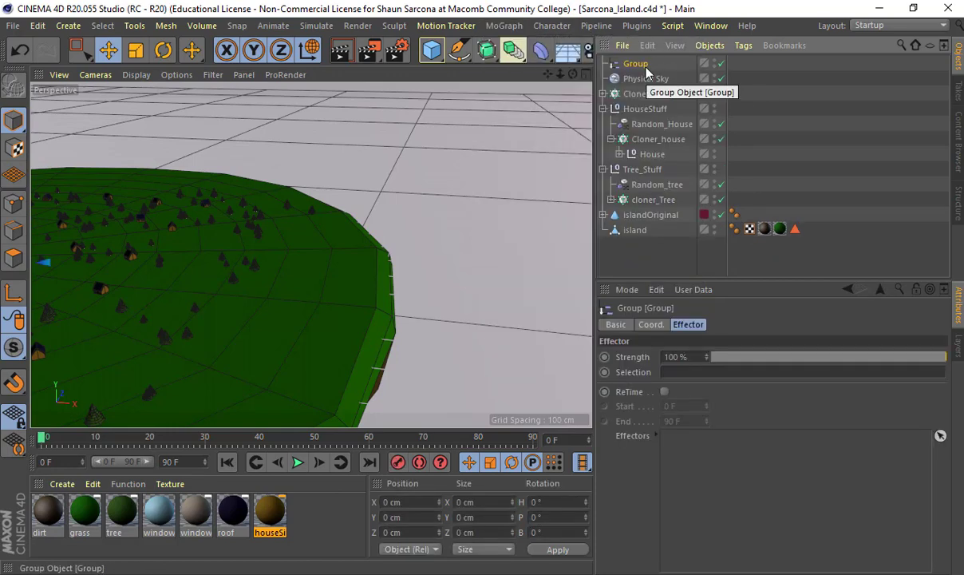
Examine the object hierarchy of the Environment.c4d scene and the available effector types, and return to the island scene.
left_click(703, 27)
left_click(728, 428)
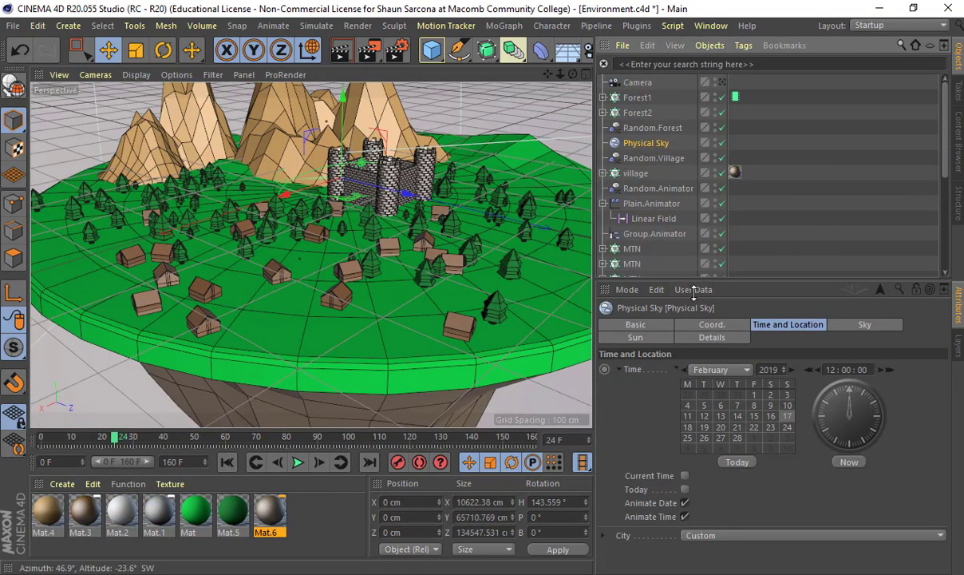
left_click_drag(679, 282, 694, 435)
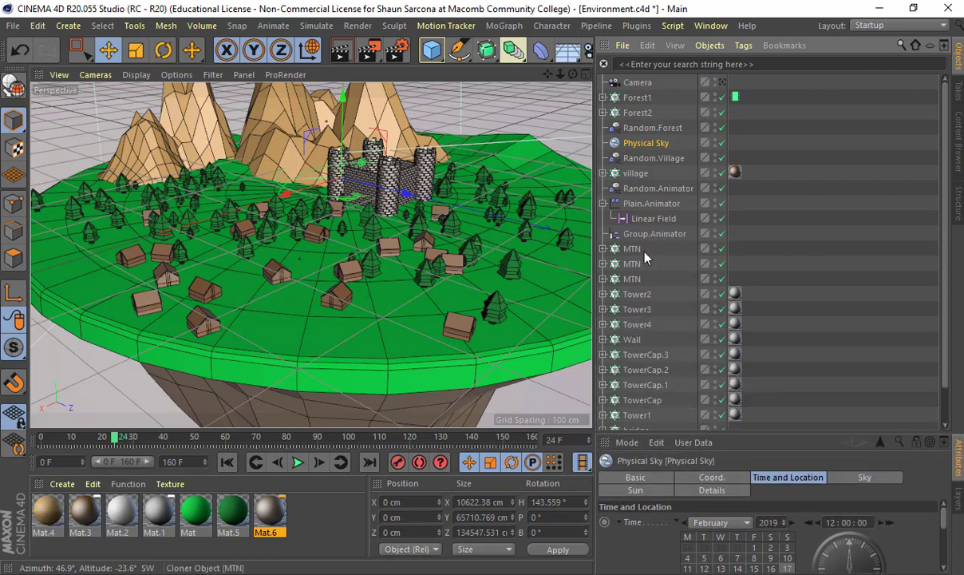
scroll(645, 257, "down", 2)
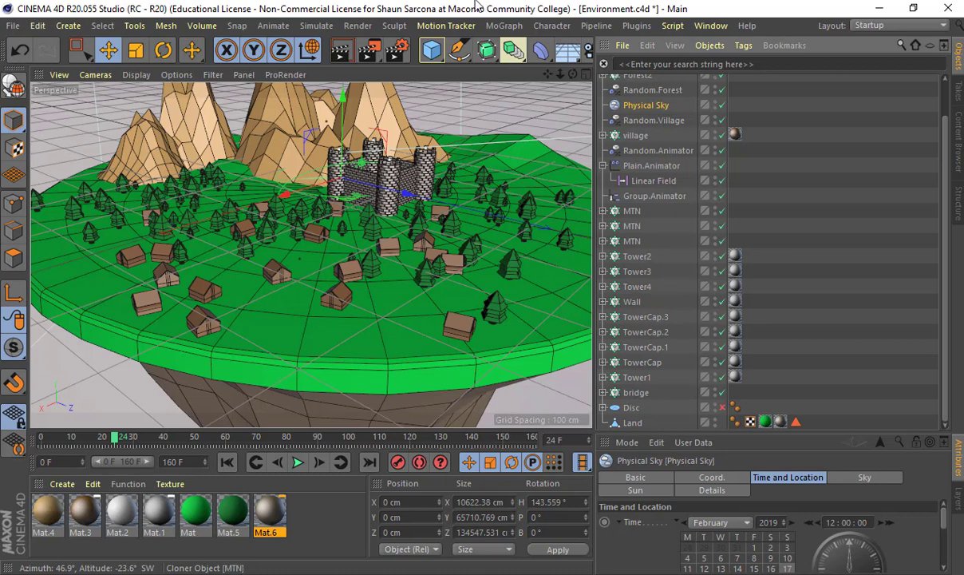
left_click(504, 26)
mouse_move(559, 47)
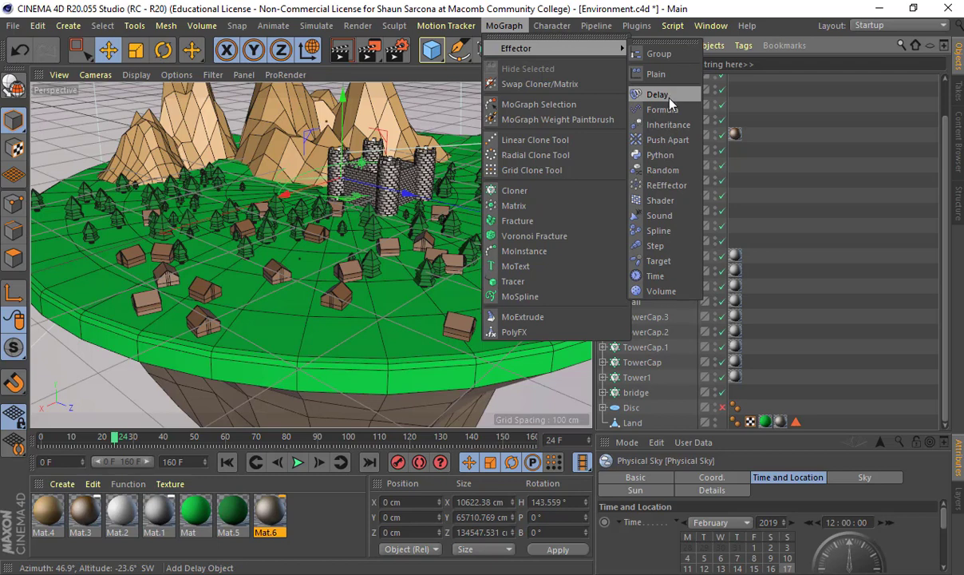
left_click(827, 135)
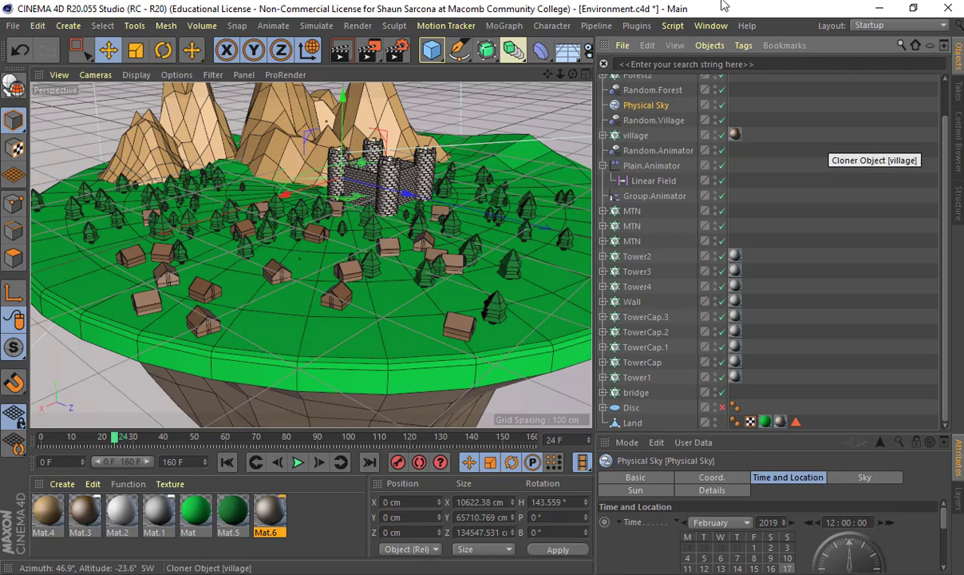
left_click(711, 25)
left_click(750, 413)
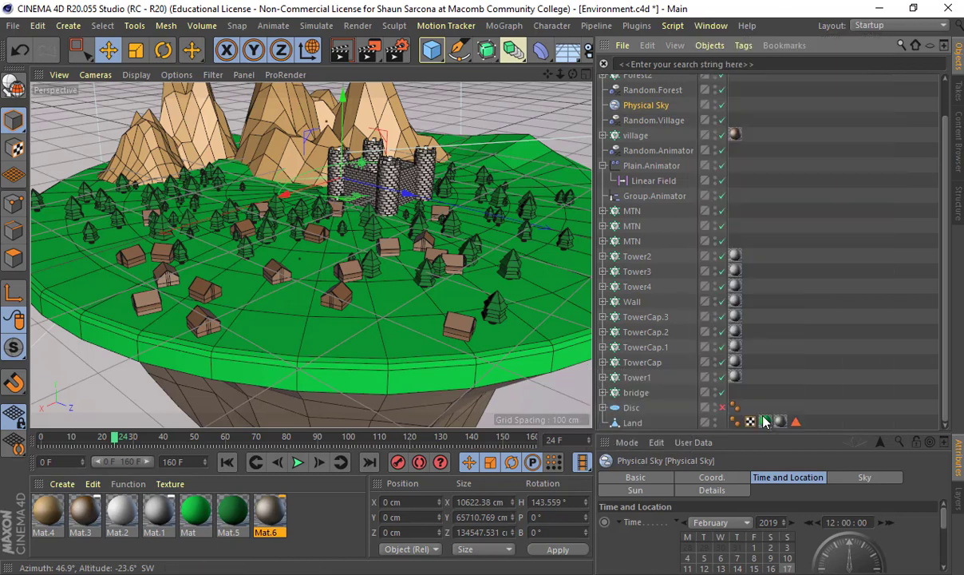
Add the Group effector to the effector lists of Cloner_oiltank, Cloner_house and cloner_Tree.
left_click(649, 94)
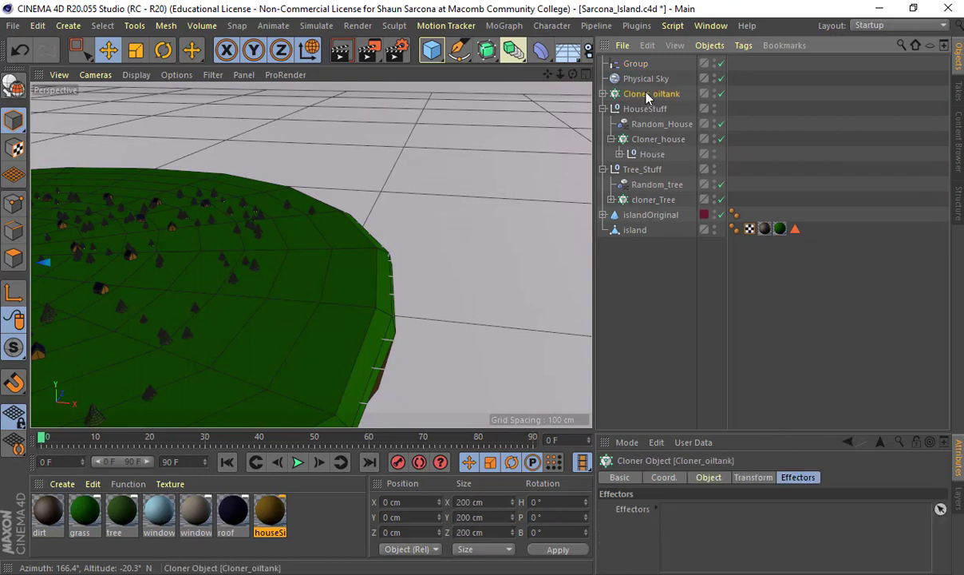
left_click_drag(635, 64, 675, 513)
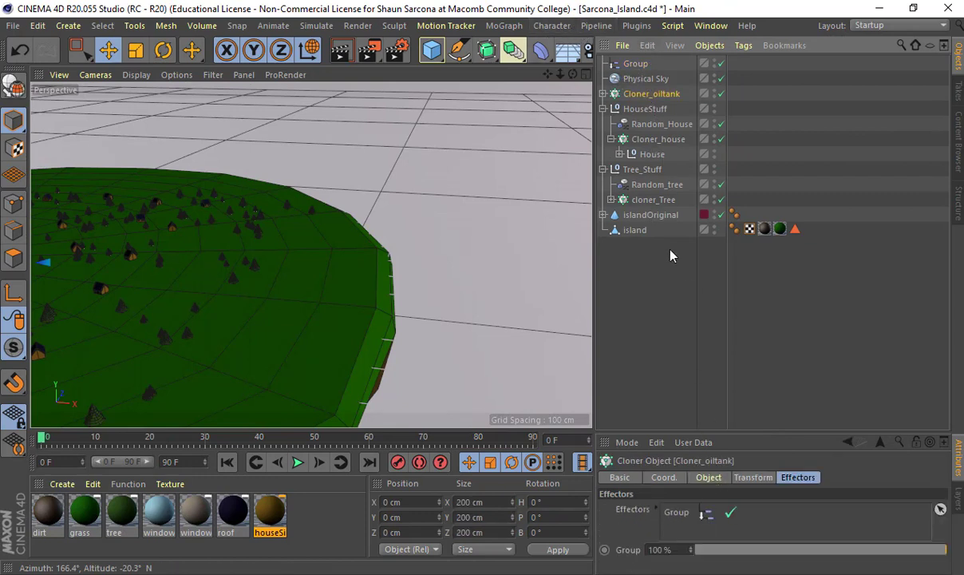
left_click(641, 139)
left_click_drag(637, 64, 740, 514)
left_click(652, 199)
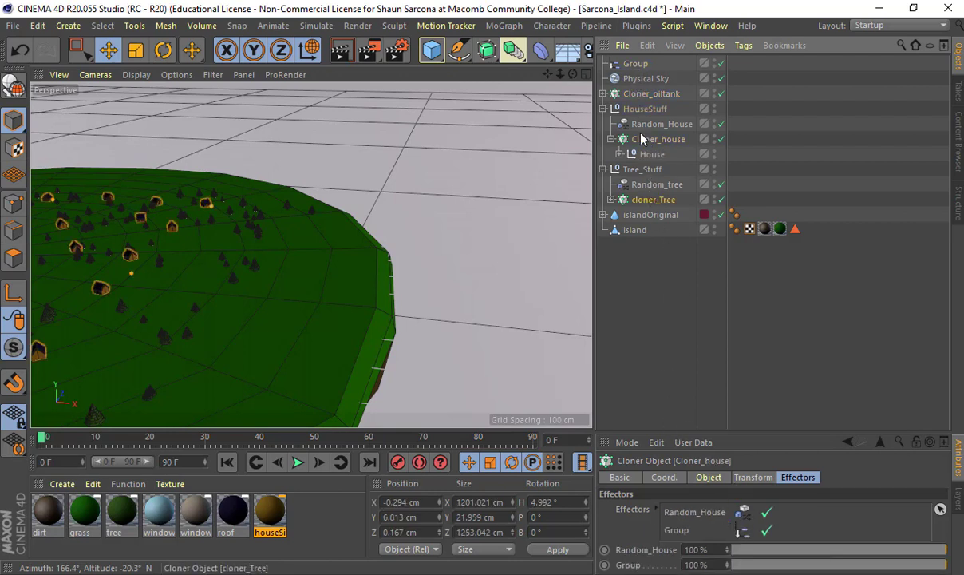
left_click_drag(611, 64, 703, 531)
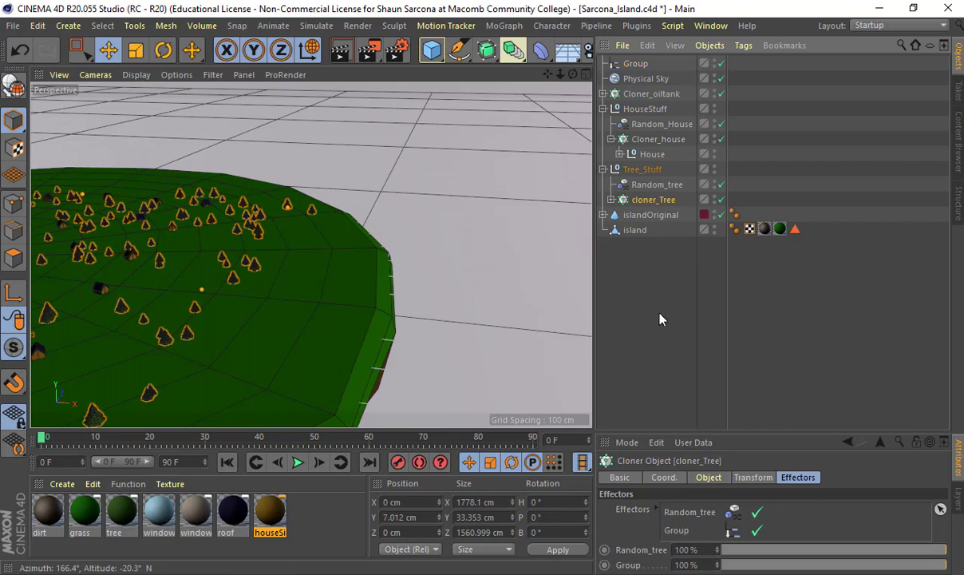
Add a Plain effector to the Group effector's effector list.
left_click(637, 64)
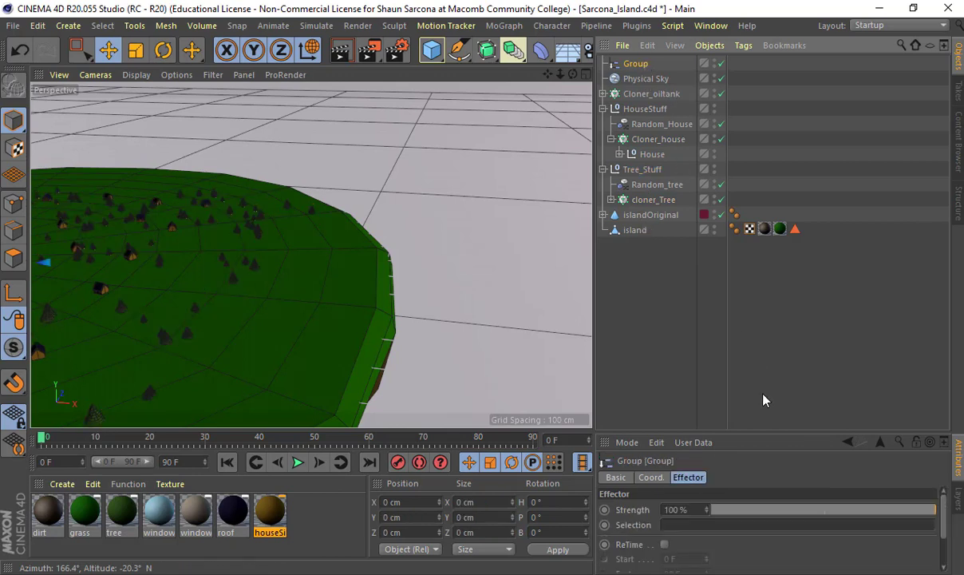
left_click_drag(764, 432, 760, 274)
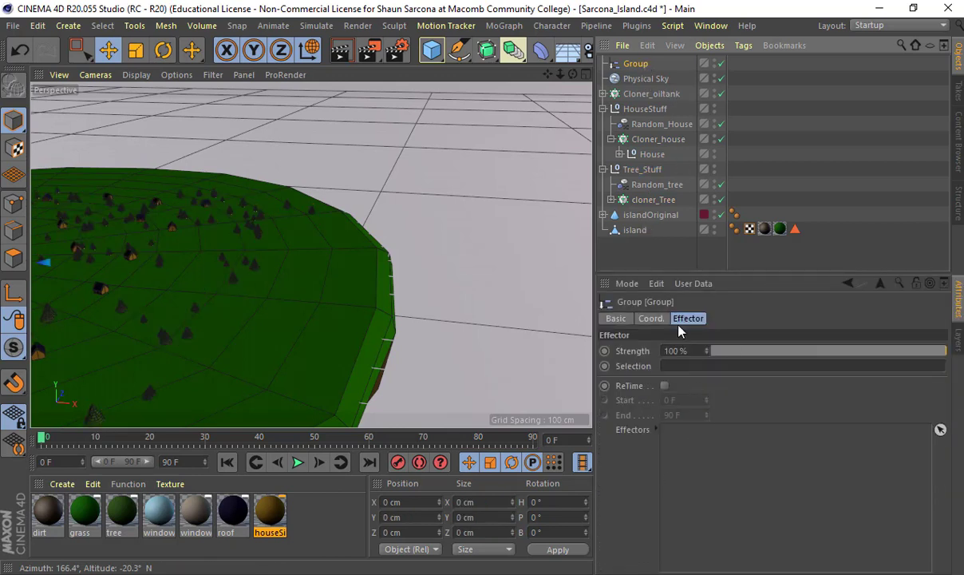
left_click(503, 25)
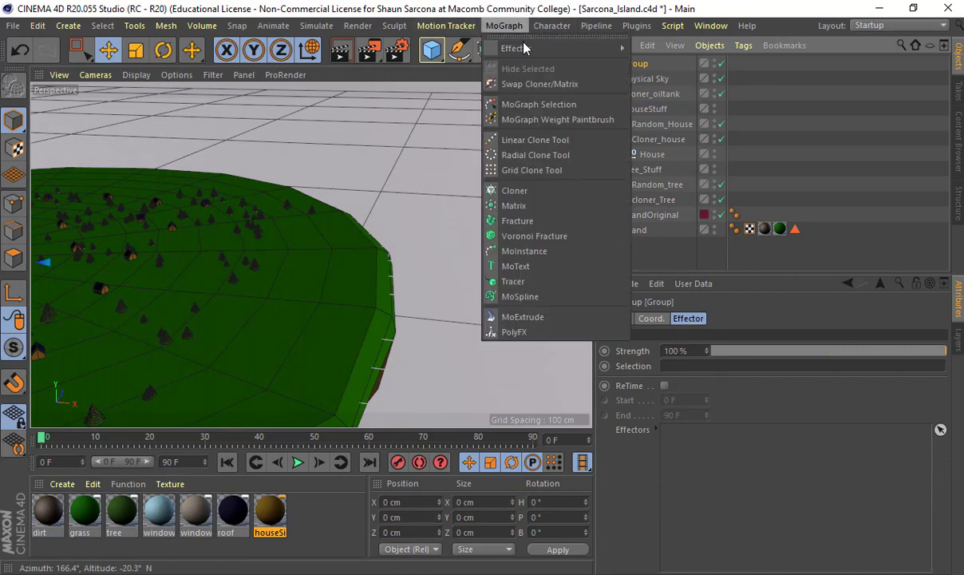
mouse_move(559, 48)
left_click(704, 76)
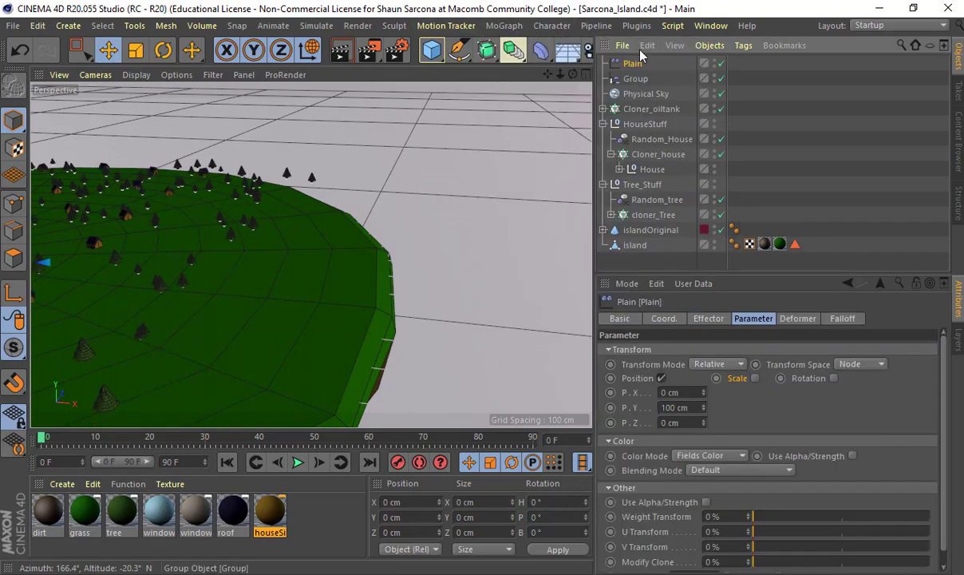
Add a Random effector to the same Group effector.
left_click(636, 78)
left_click(504, 24)
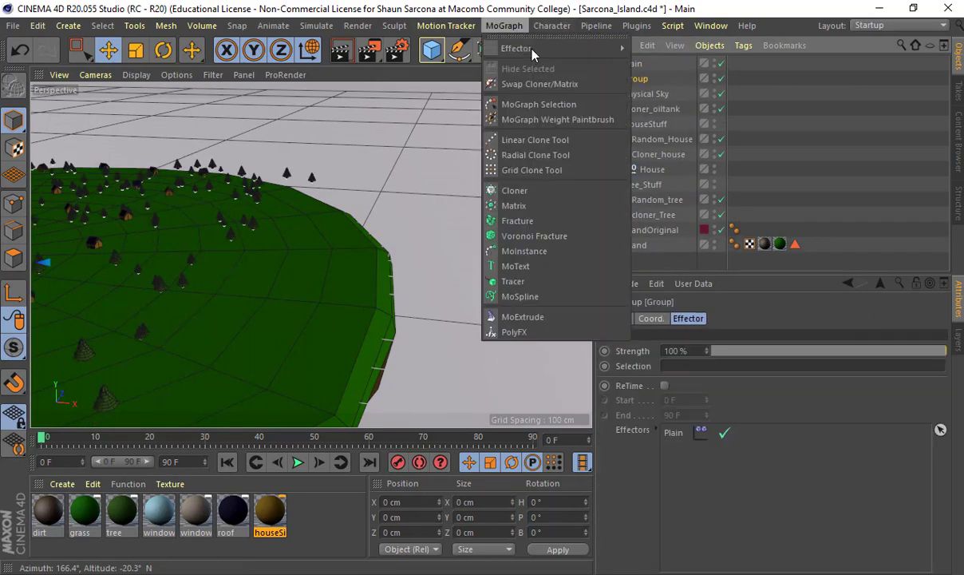
mouse_move(527, 48)
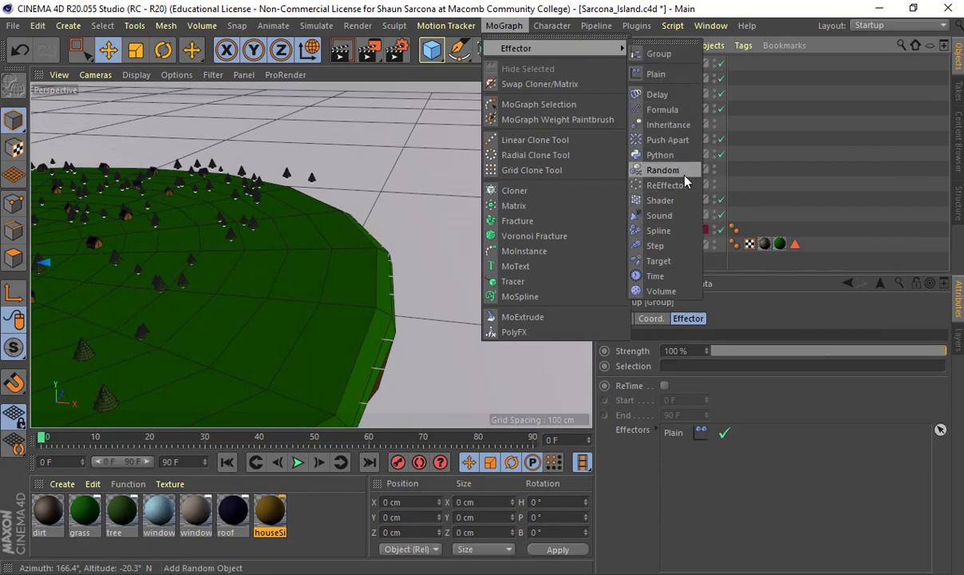
left_click(662, 170)
Add a Linear Field to the Plain effector's falloff and reuse that field in the Random effector's falloff.
left_click(632, 78)
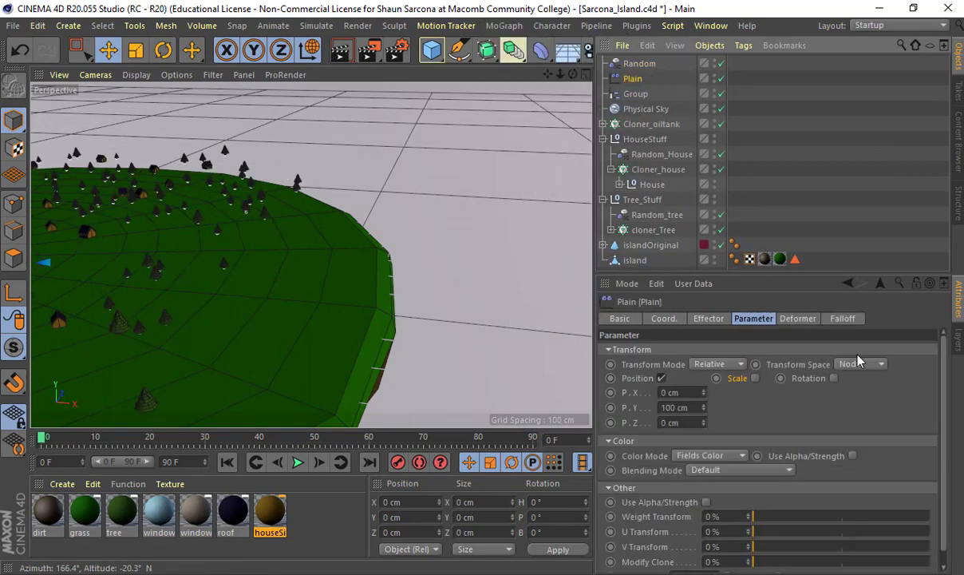
left_click(845, 319)
left_click(634, 462)
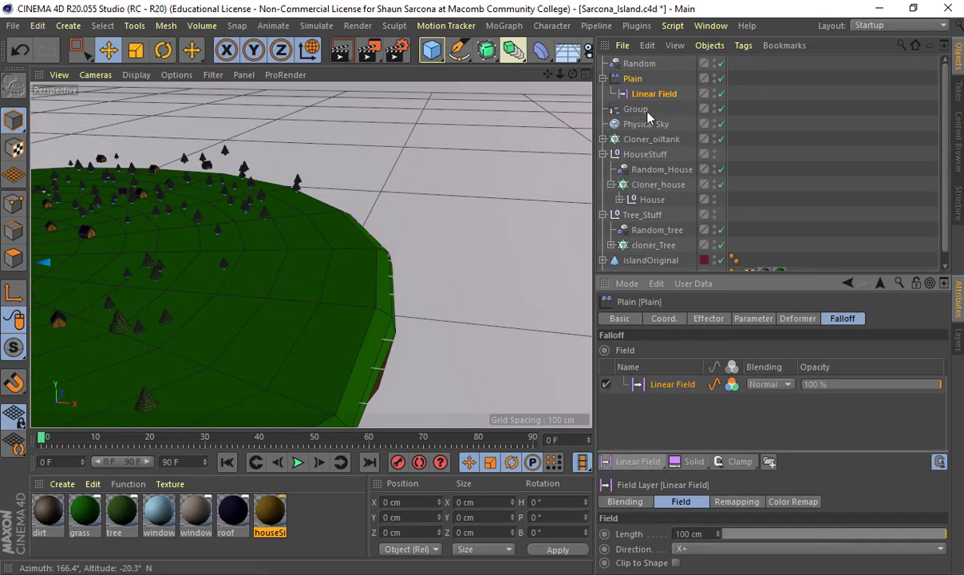
left_click(639, 63)
left_click_drag(643, 94, 694, 424)
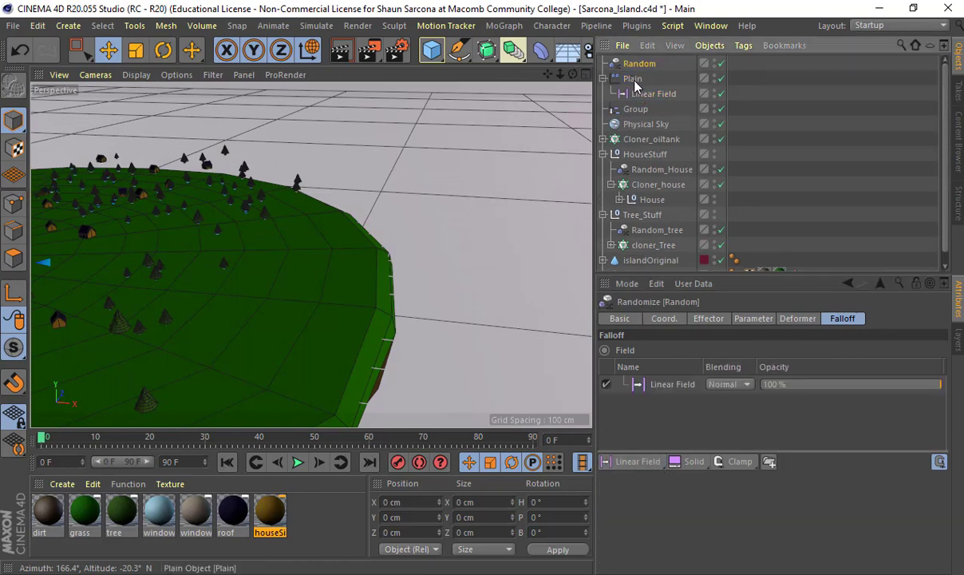
Enable scale with Uniform Scale on the Plain effector and set the scale to -1.
left_click(635, 80)
left_click(753, 318)
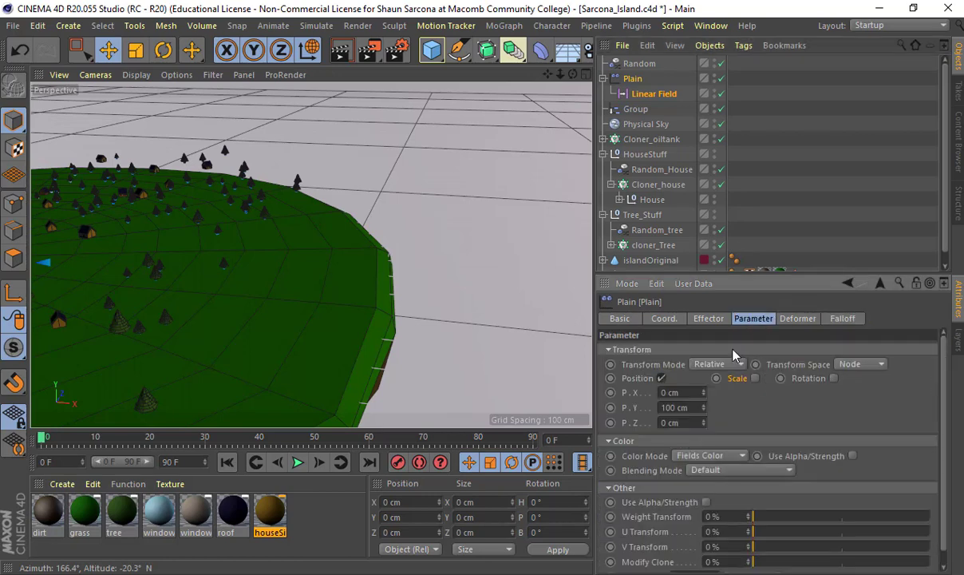
left_click(755, 377)
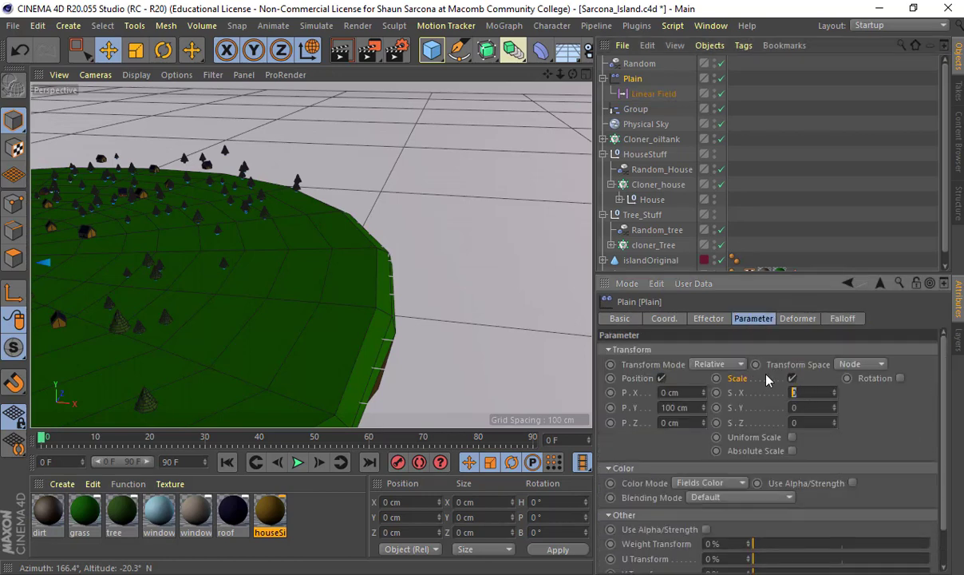
type("-2")
key("Return")
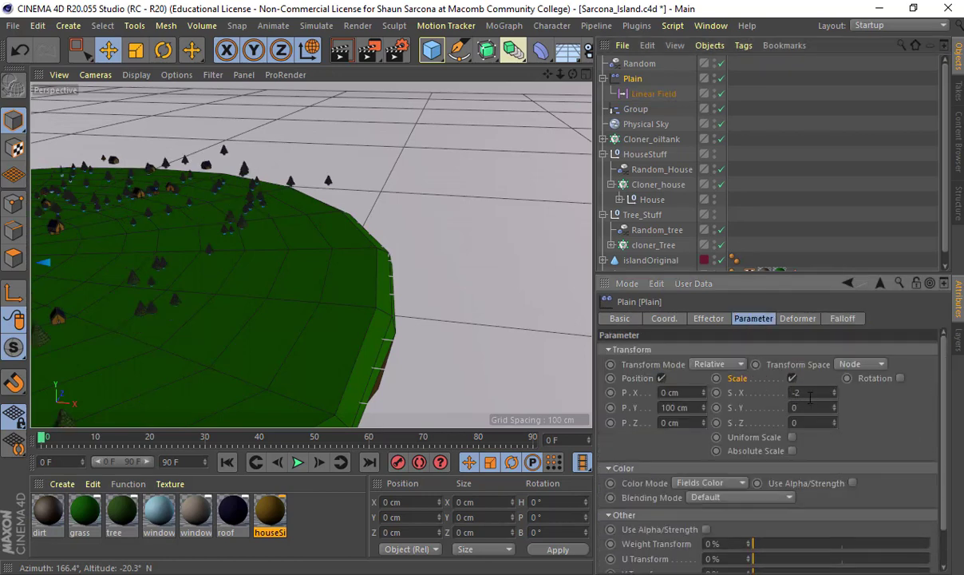
left_click(792, 437)
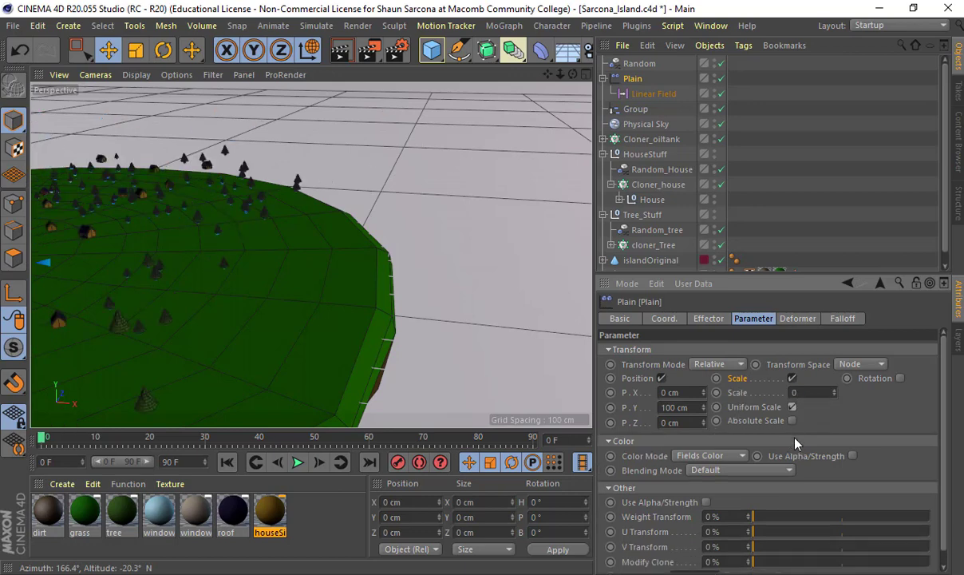
left_click_drag(802, 393, 746, 387)
type("-1")
key("Return")
Move the Linear Field along X to about 259 cm, near the oil tank.
left_click(645, 93)
scroll(378, 189, "down", 5)
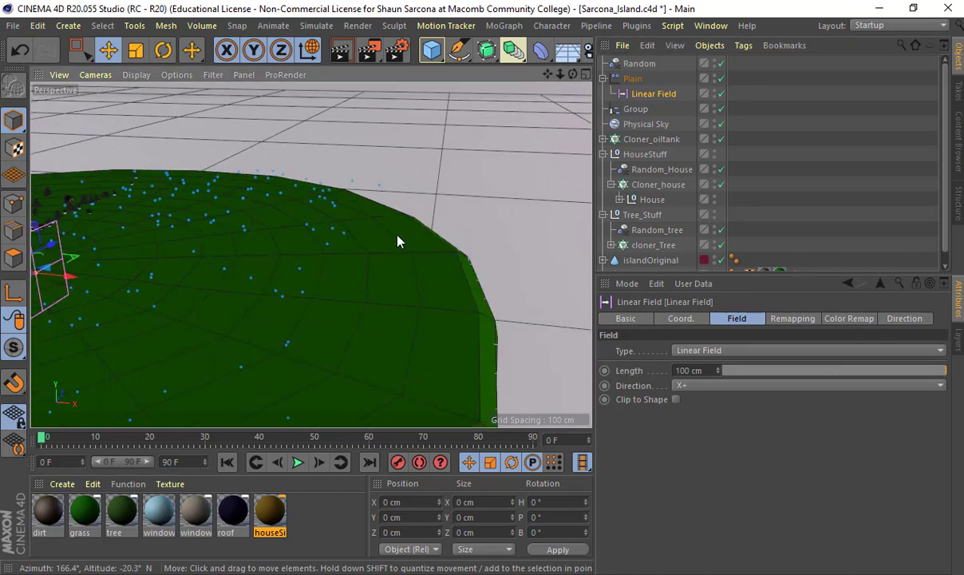
left_click_drag(174, 270, 328, 320)
scroll(329, 316, "up", 5)
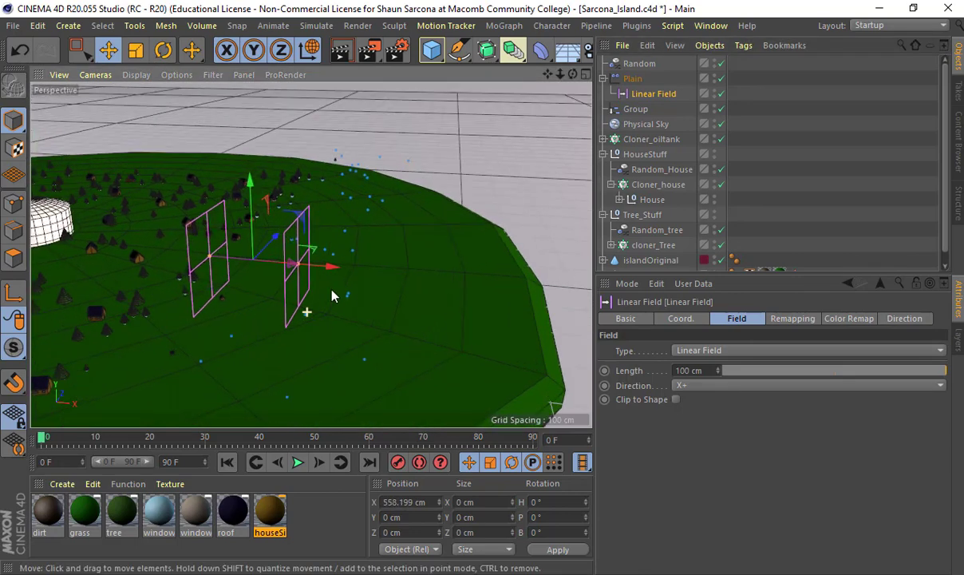
middle_click_drag(328, 262, 408, 255, "alt")
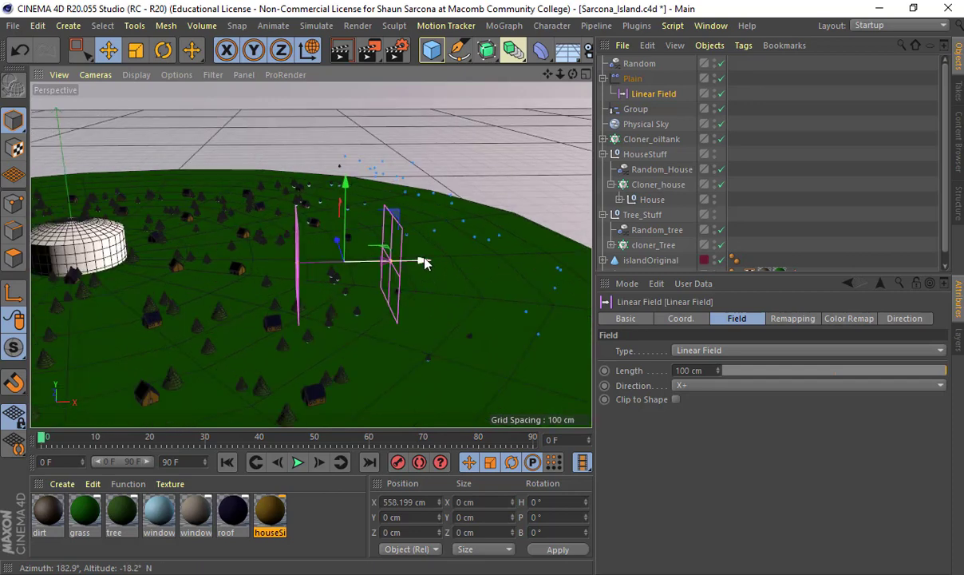
left_click_drag(421, 260, 327, 236)
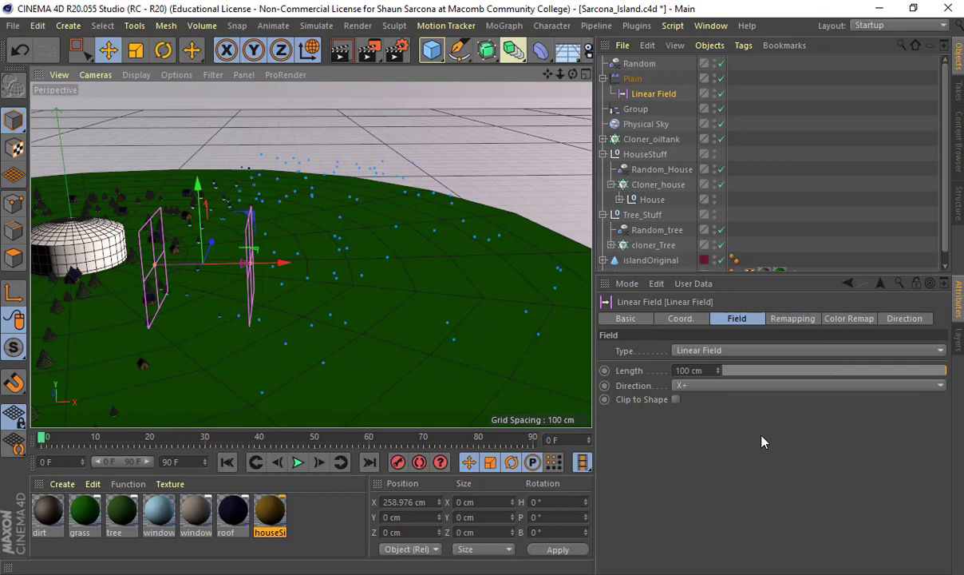
Collapse the Plain, HouseStuff and Tree_Stuff hierarchies and view the oil tank among the houses and trees up close.
left_click(603, 79)
left_click(623, 96)
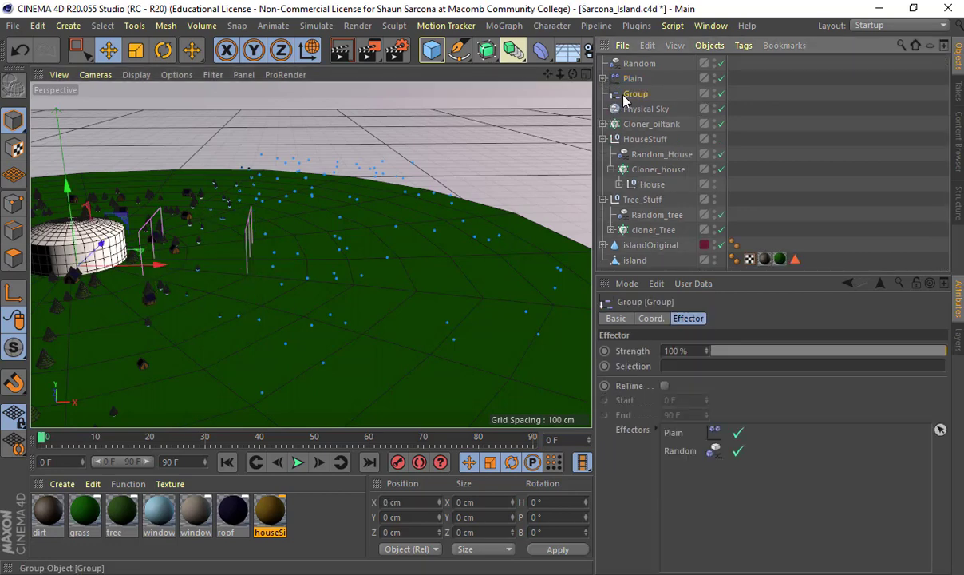
left_click(605, 139)
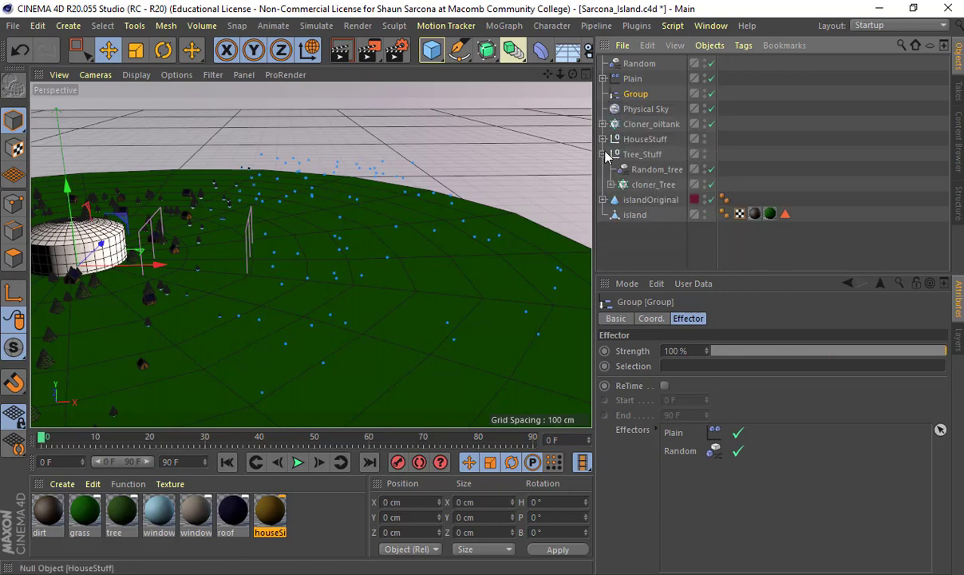
left_click(606, 154)
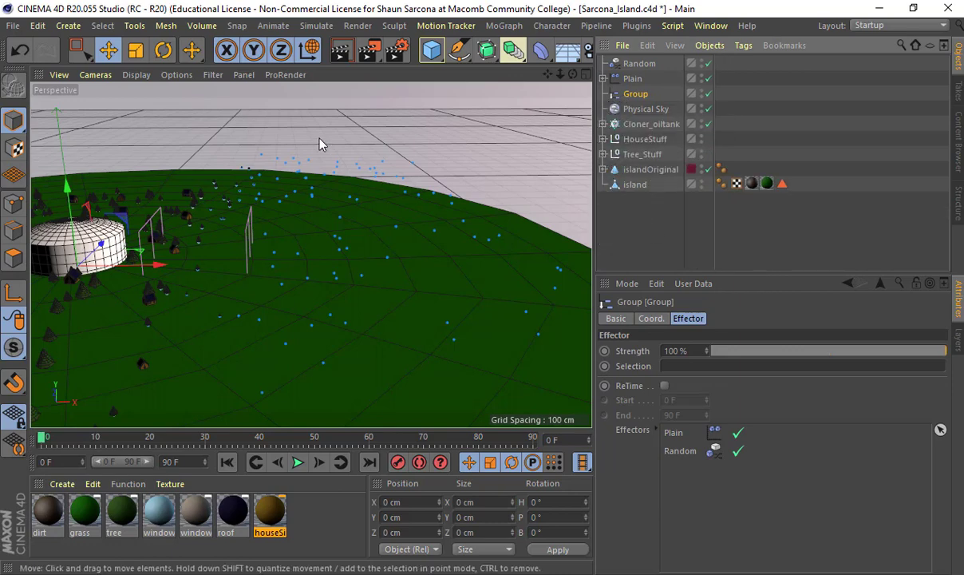
middle_click_drag(361, 246, 591, 261, "alt")
left_click_drag(361, 254, 287, 158, "alt")
right_click_drag(287, 158, 401, 232, "alt")
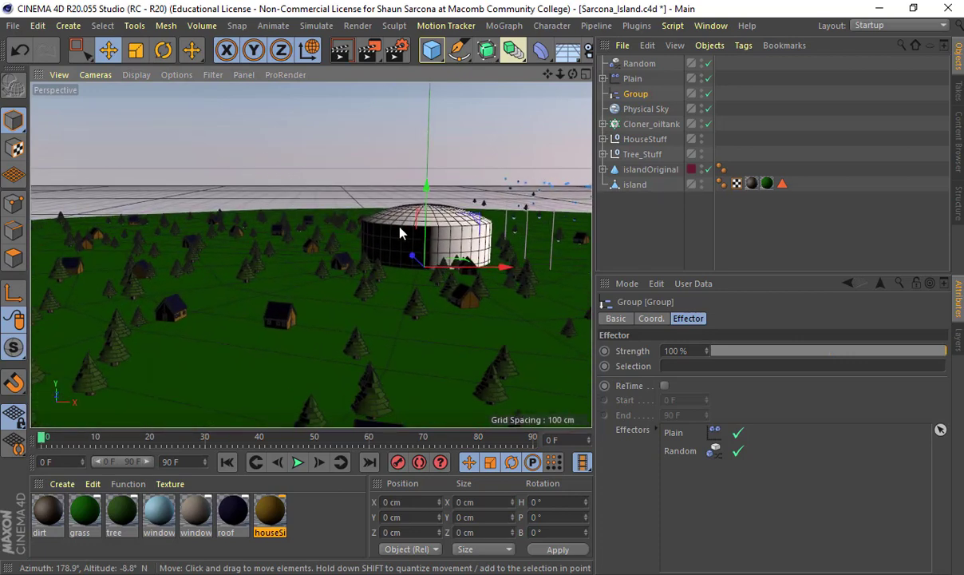
Select all materials and display the scene's layer list.
left_click_drag(327, 546, 8, 466)
left_click(958, 339)
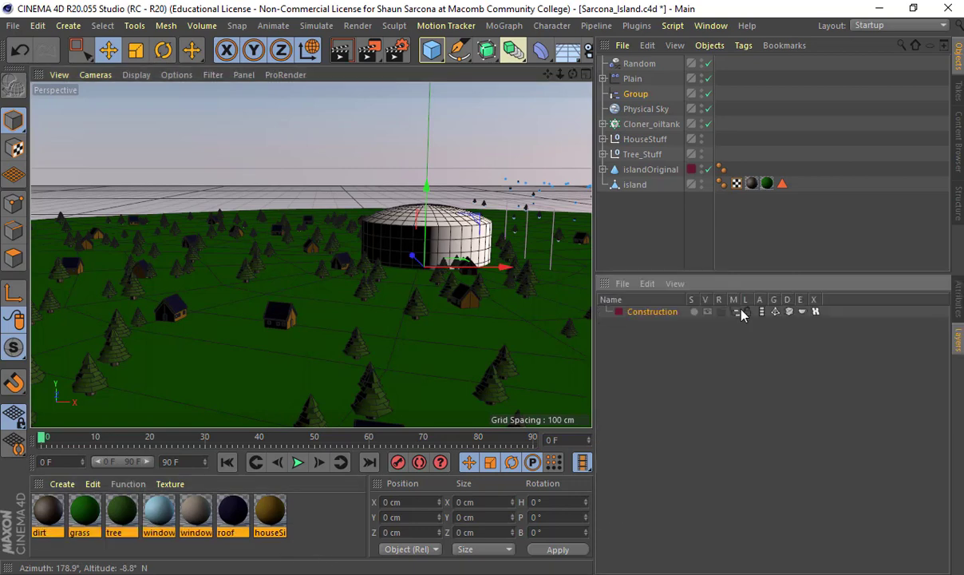
left_click(636, 79)
left_click(603, 78)
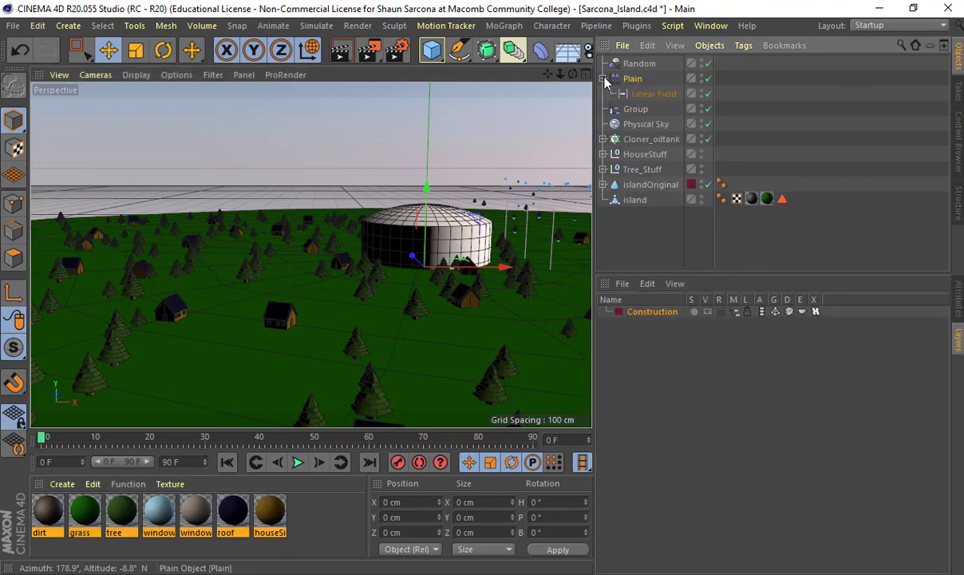
left_click(604, 78)
left_click(640, 69)
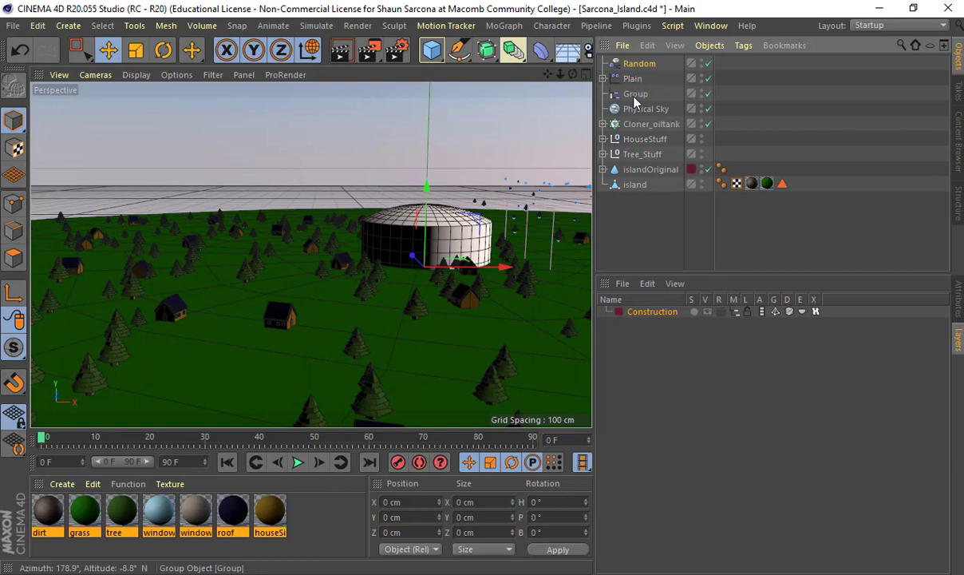
Create a layer from the Physical Sky object and name it Environment.
left_click(637, 109)
left_click(622, 284)
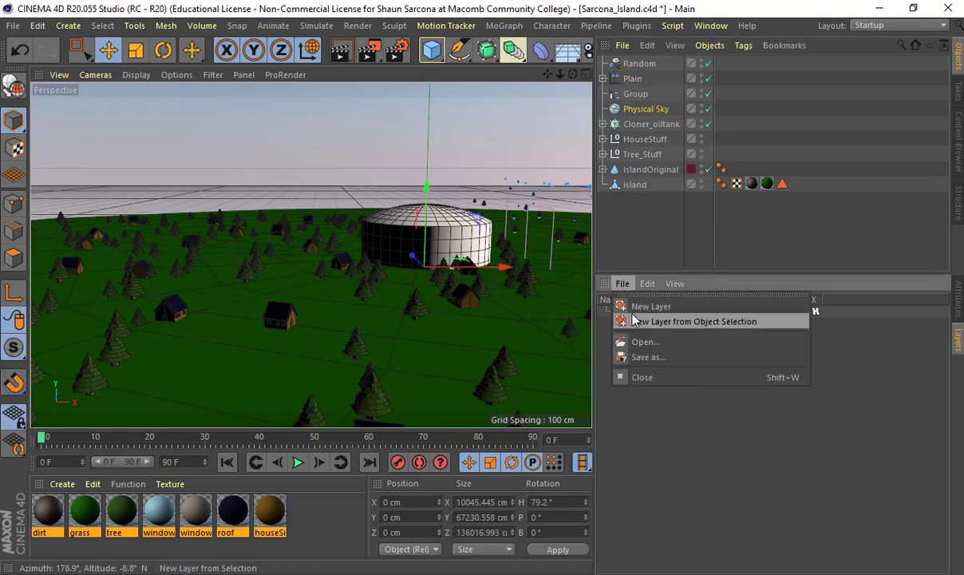
left_click(647, 321)
double_click(631, 323)
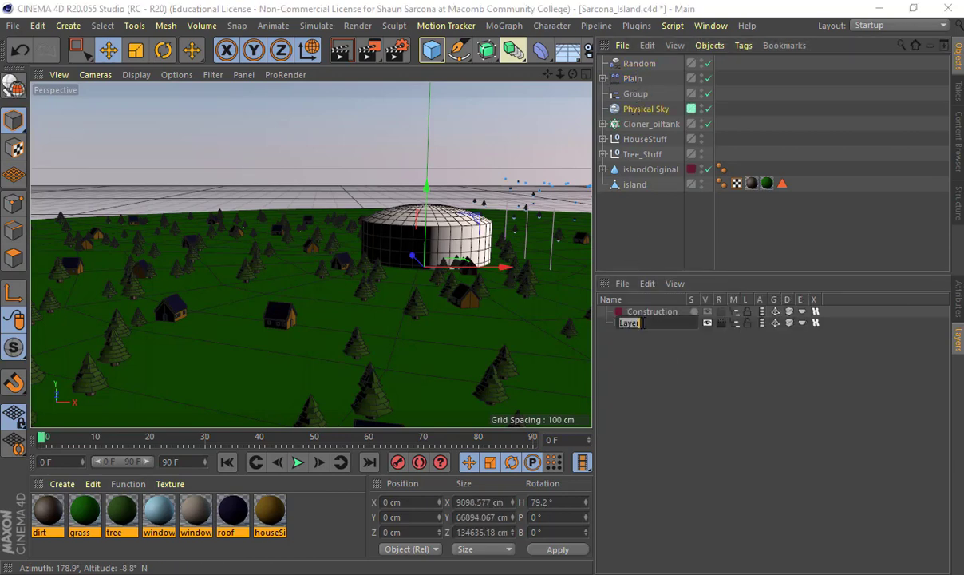
type("Environment")
key("Return")
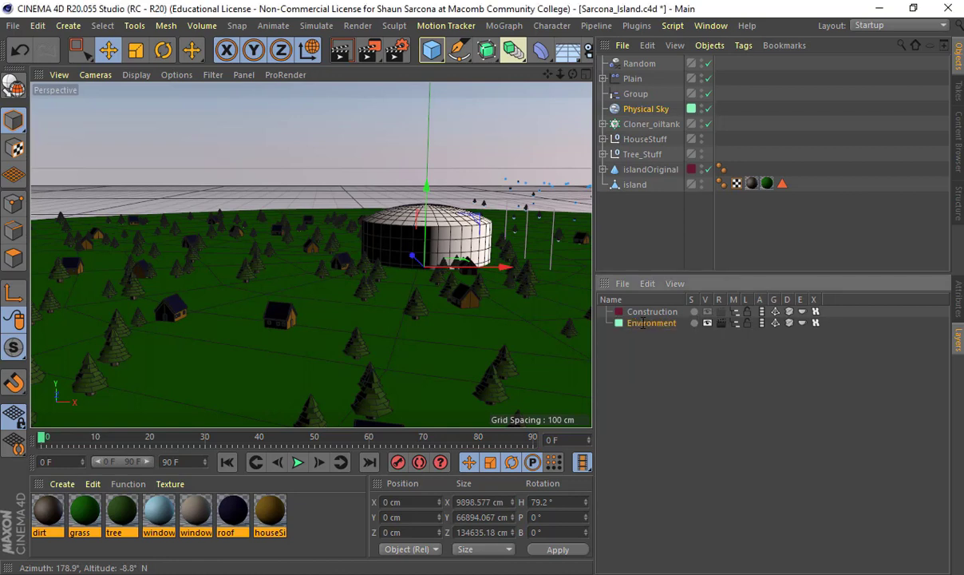
Create a layer from Cloner_oiltank and name it OilTank.
left_click(649, 126)
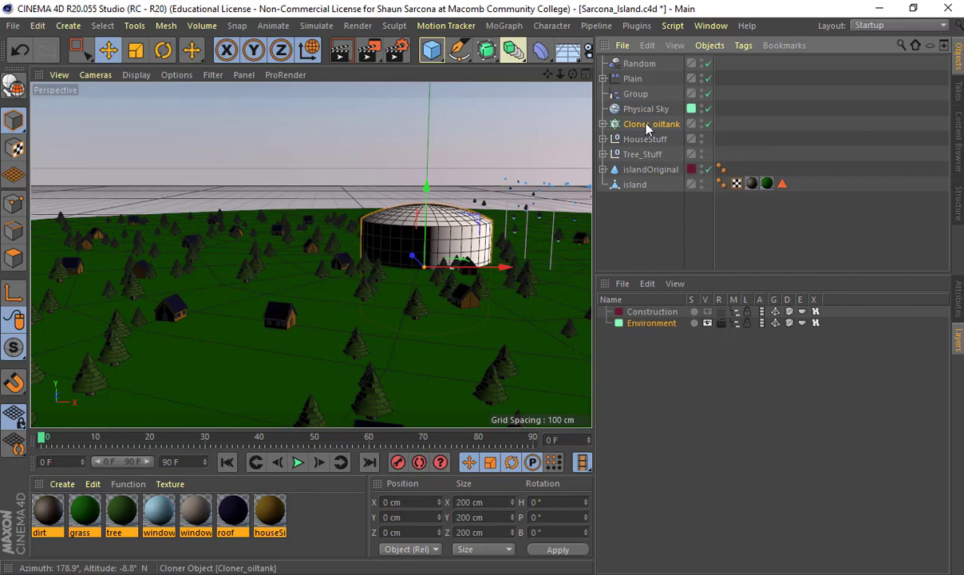
left_click(622, 283)
left_click(639, 321)
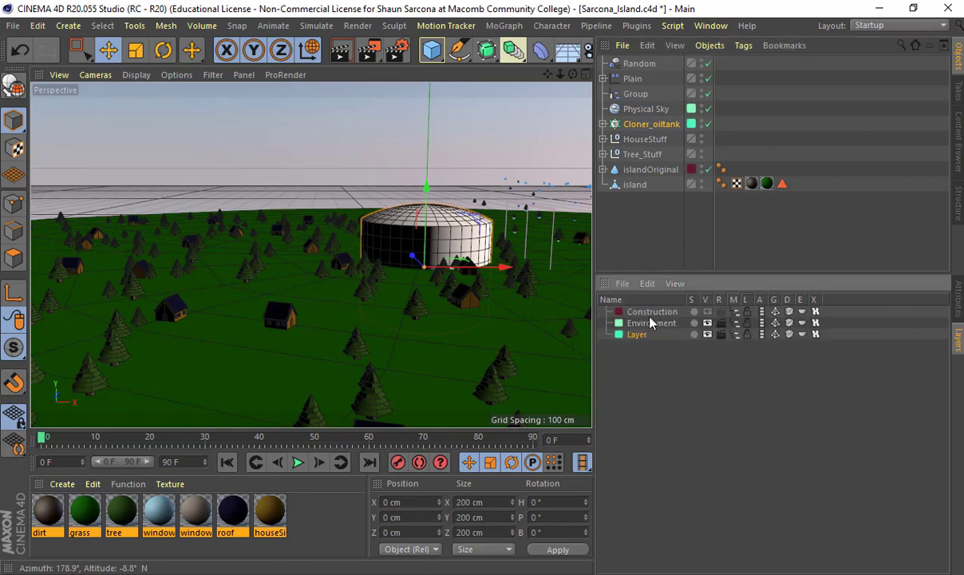
double_click(636, 335)
type("Oil")
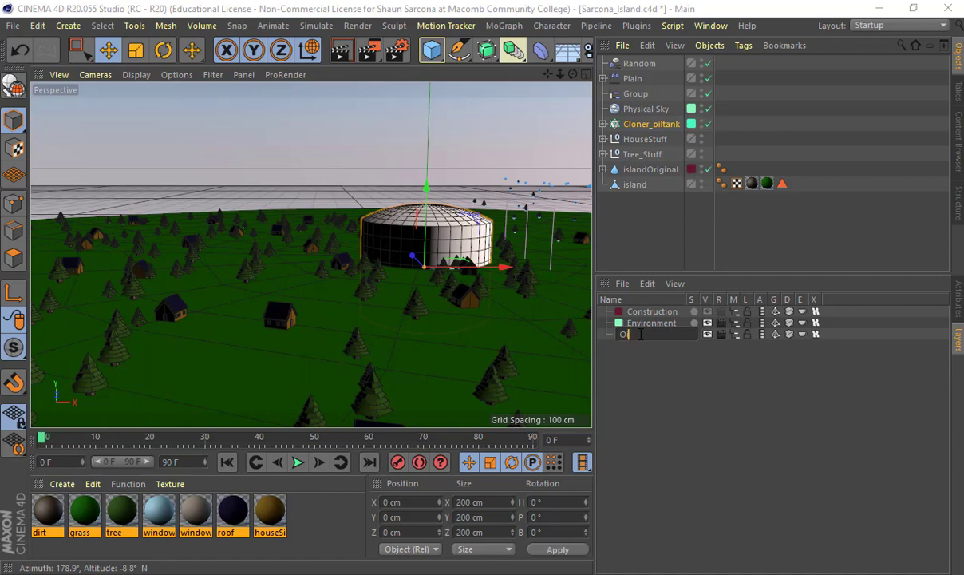
type("Tank")
key("Return")
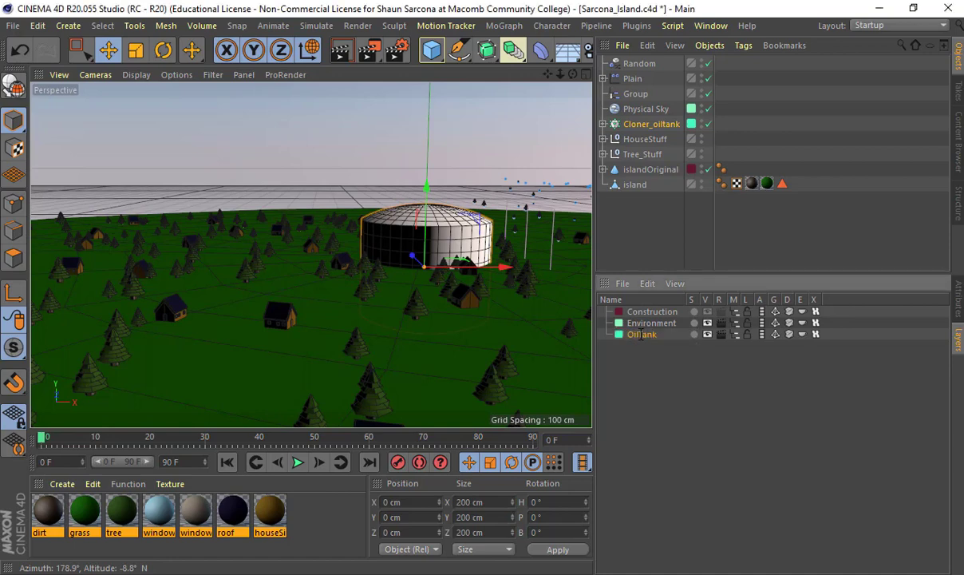
Assign the OilTank layer to the Oil Tank object inside Cloner_oiltank as well.
left_click(602, 124)
left_click_drag(694, 125, 692, 140)
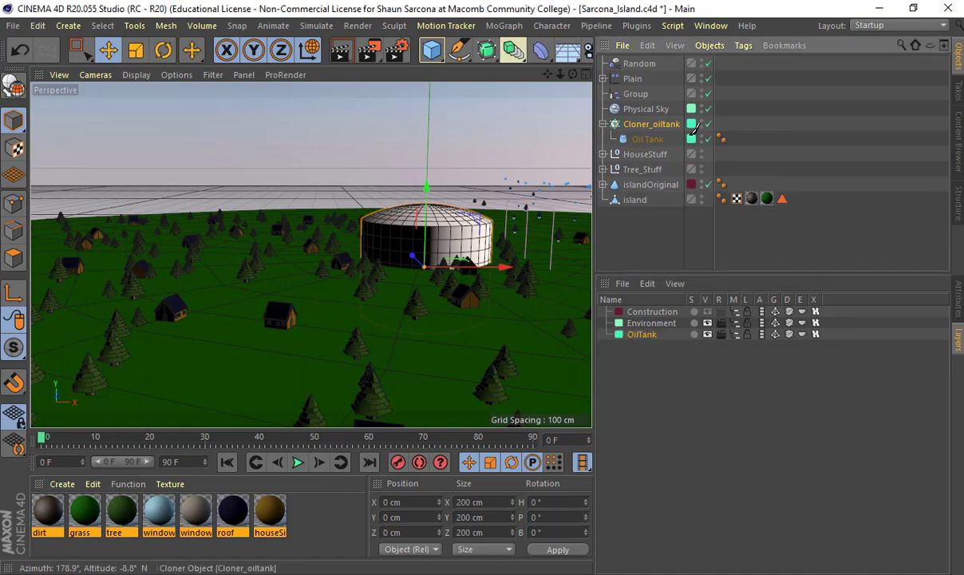
left_click(603, 123)
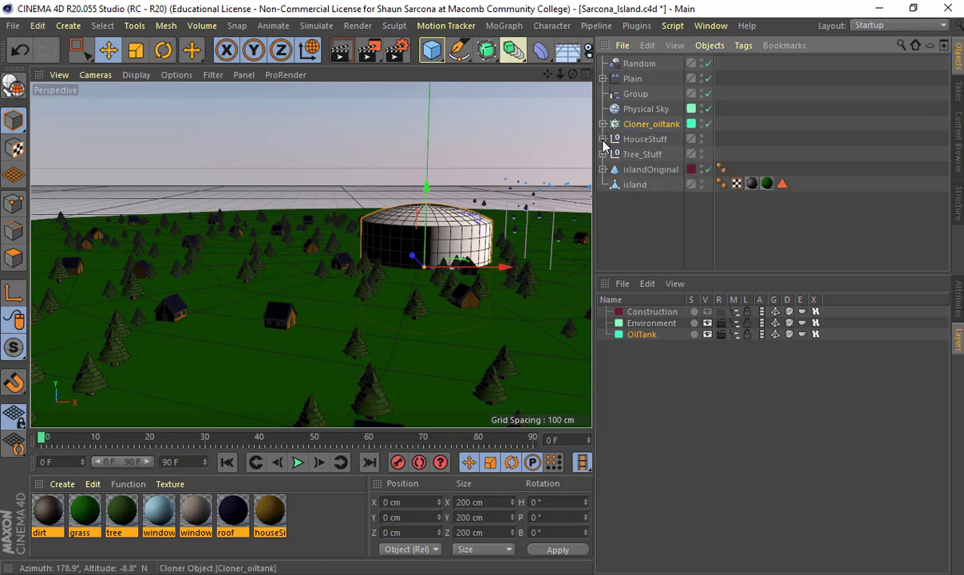
Create a layer from HouseStuff and all its child objects and name it House.
left_click(604, 139)
left_click(639, 139)
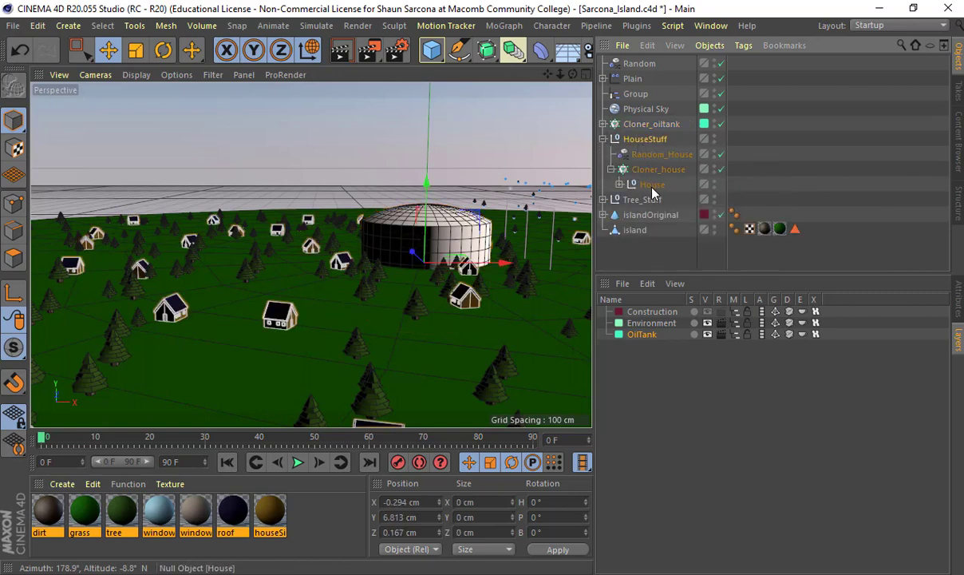
left_click(622, 283)
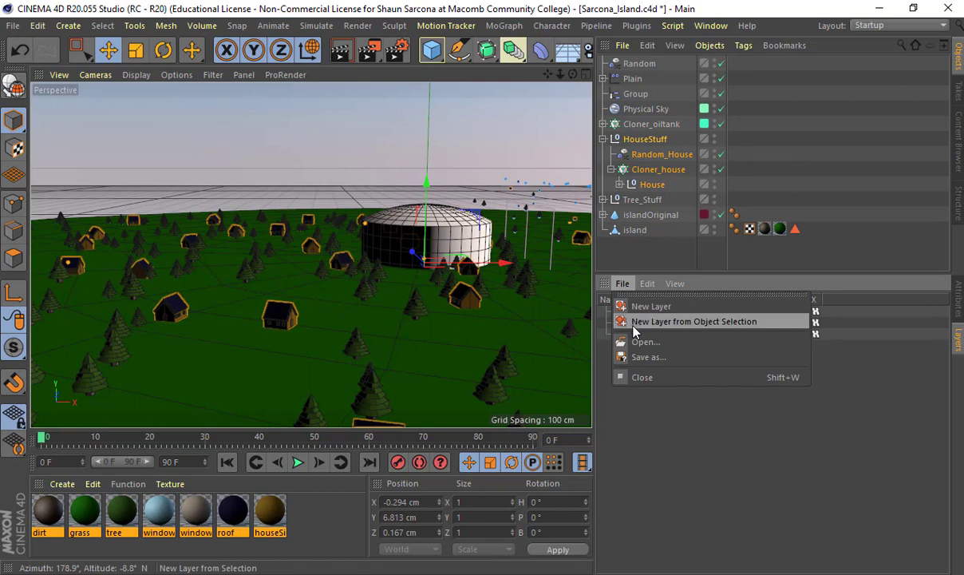
left_click(646, 318)
double_click(639, 346)
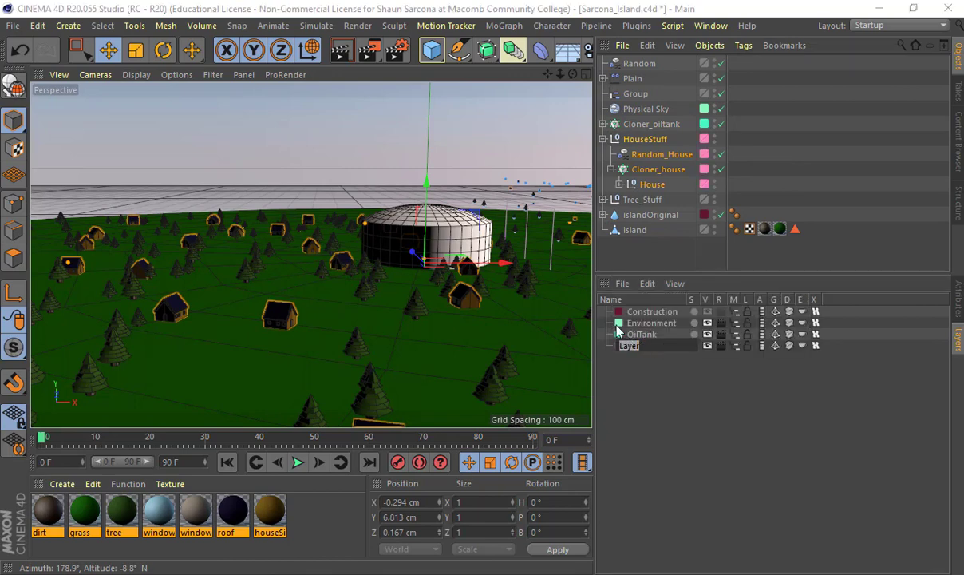
type("House")
key("Return")
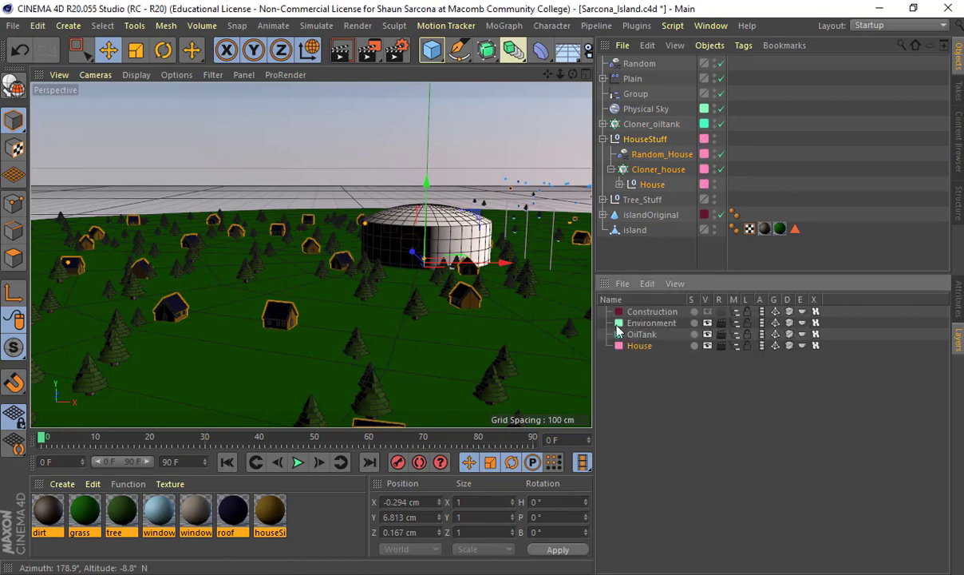
left_click(708, 346)
left_click(709, 347)
left_click(604, 139)
Create a layer from Tree_Stuff and all its child objects, including the tree's cones and cylinder, and name it Trees.
left_click(604, 155)
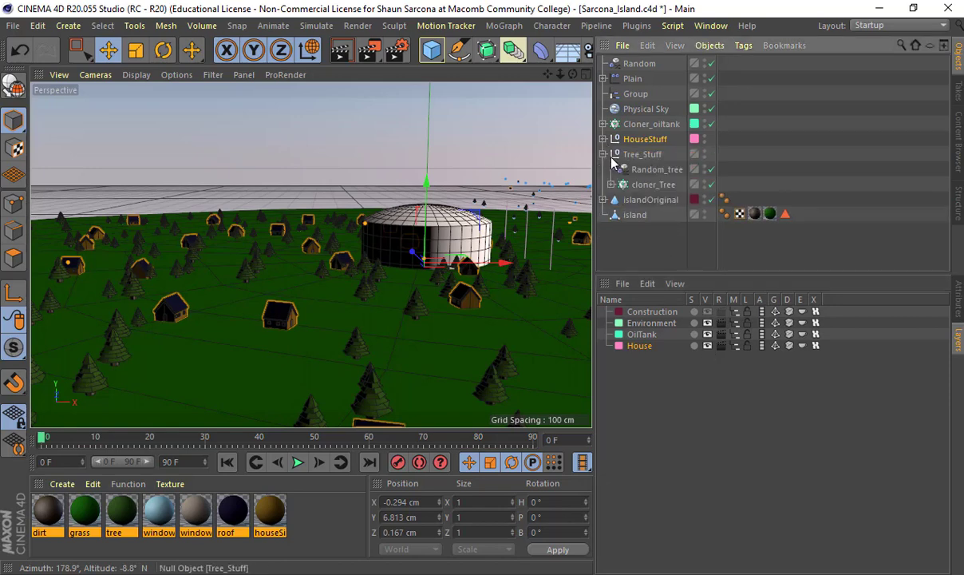
left_click(605, 155)
left_click(604, 155)
left_click(642, 155)
left_click(622, 184)
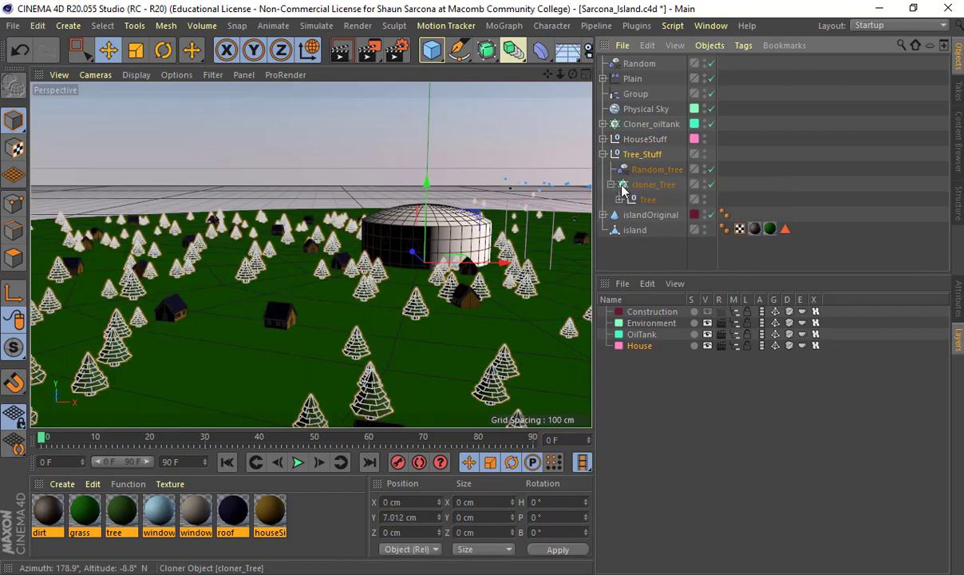
left_click(620, 199)
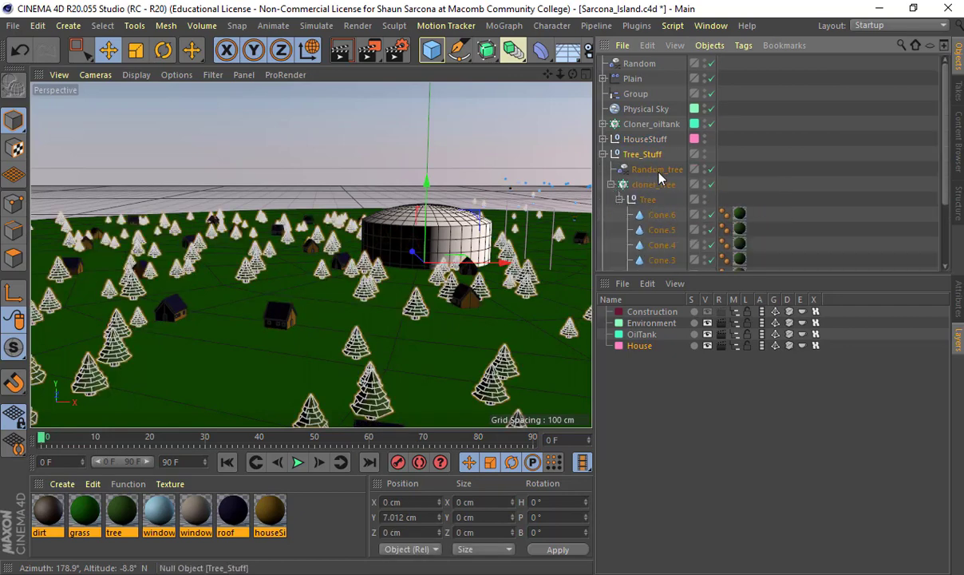
scroll(663, 205, "down", 3)
left_click(664, 233, "shift")
left_click(622, 283)
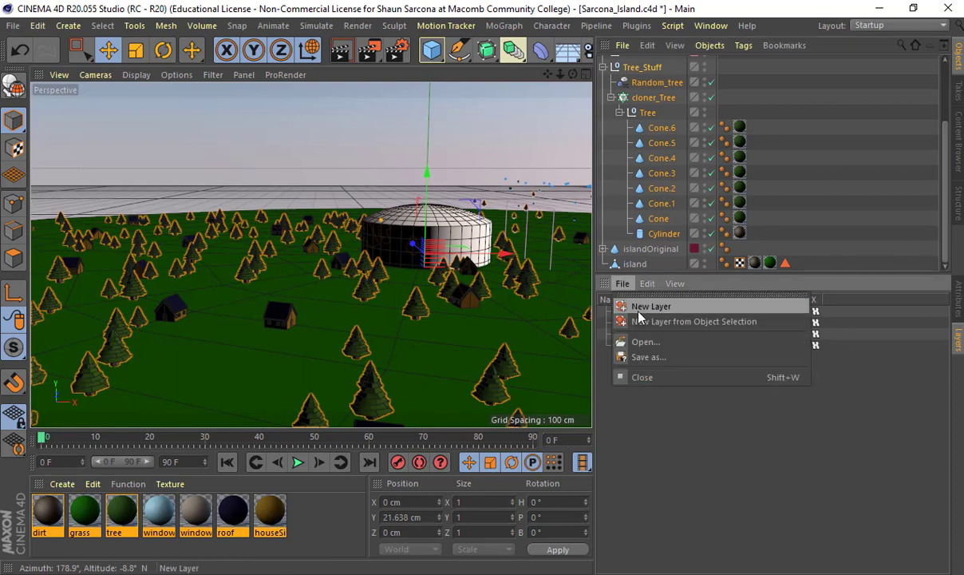
left_click(663, 319)
double_click(639, 357)
type("Trees")
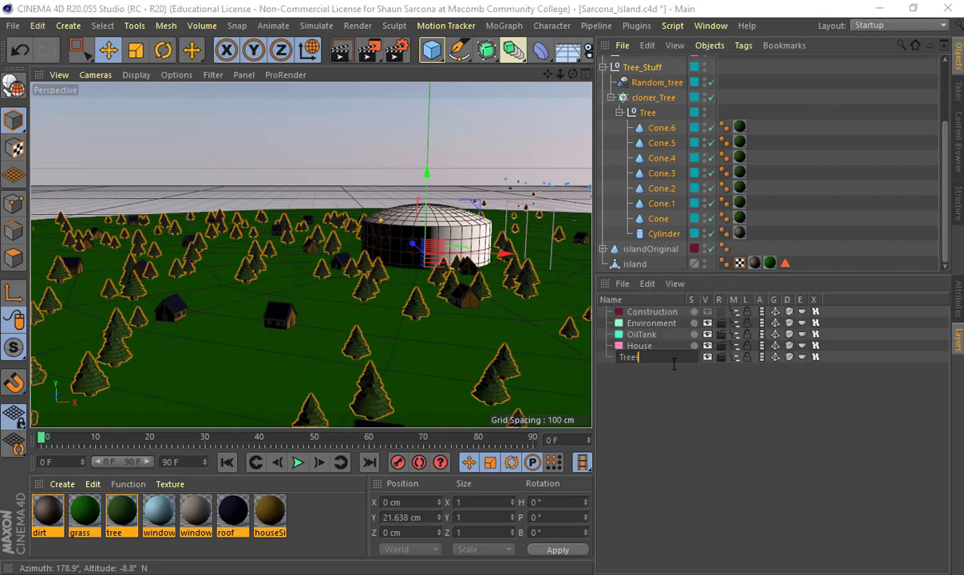
key("Return")
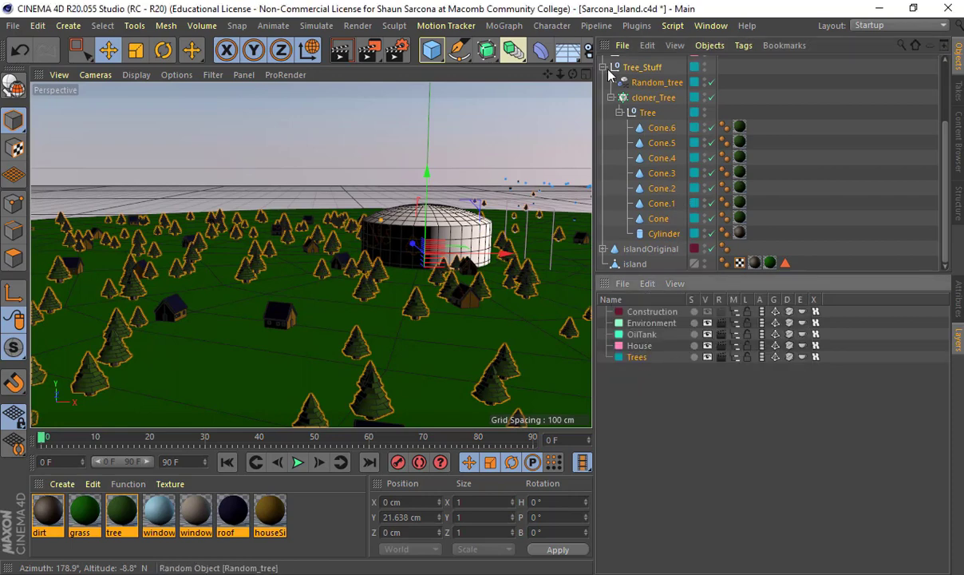
left_click(604, 67)
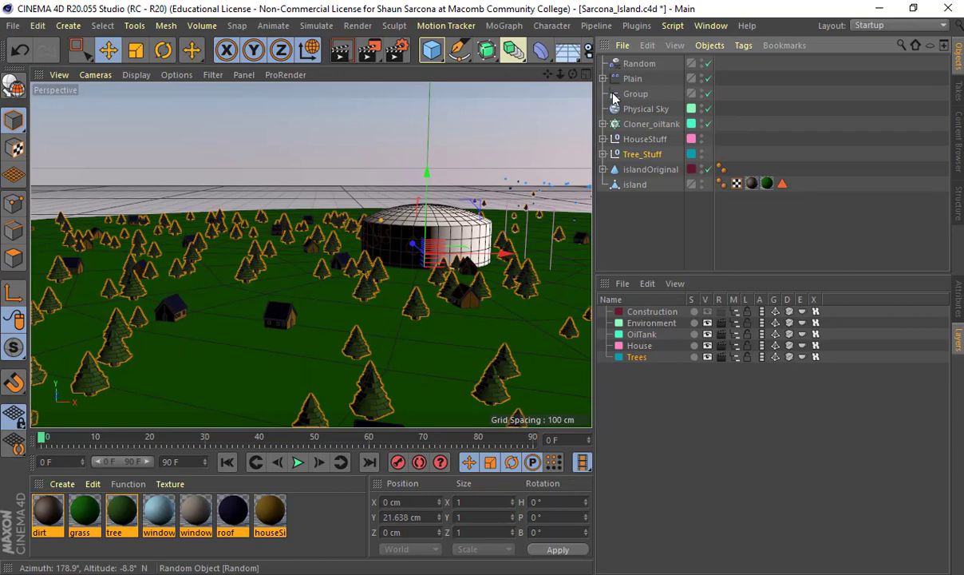
Create a layer from the island object and name it Island.
left_click(644, 185)
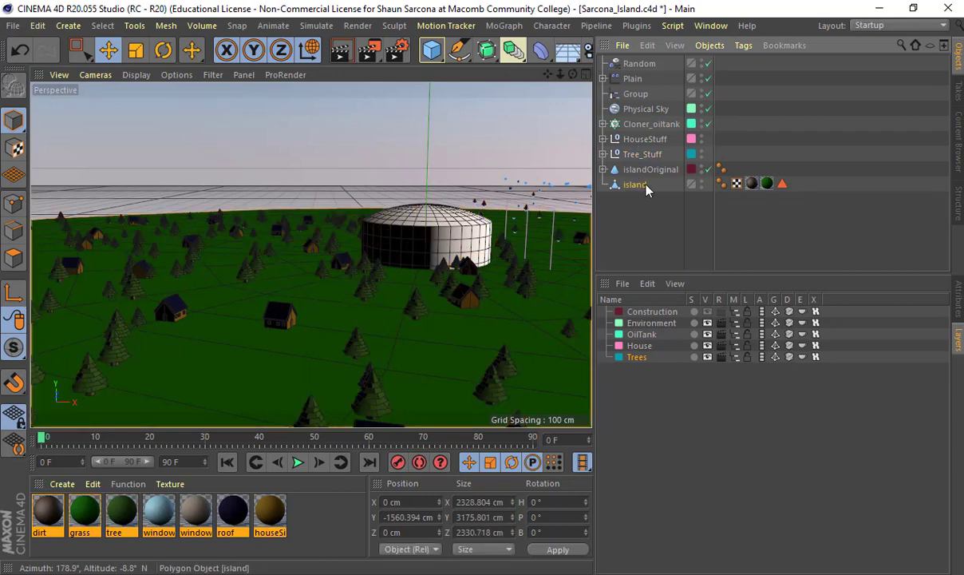
left_click(622, 283)
left_click(674, 320)
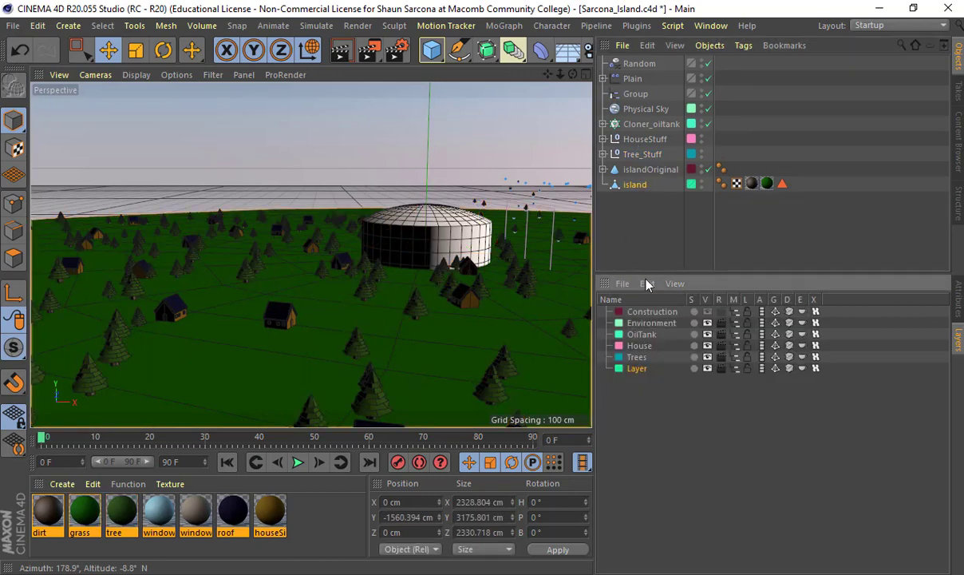
double_click(638, 370)
type("Island")
key("Return")
Create a layer from the Random, Plain and Group effectors and name it Effectors.
left_click(638, 64)
left_click(637, 93, "shift")
right_click(613, 302)
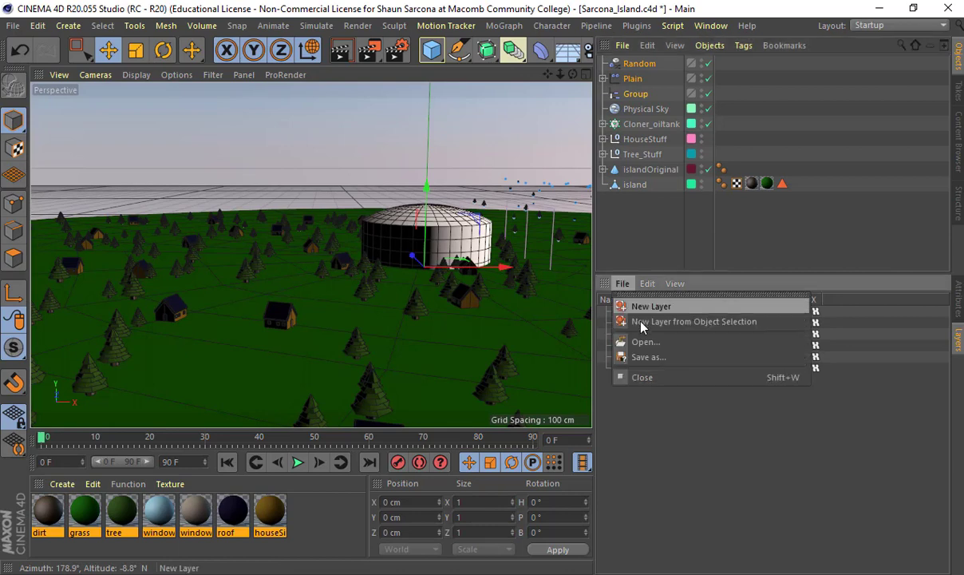
left_click(642, 306)
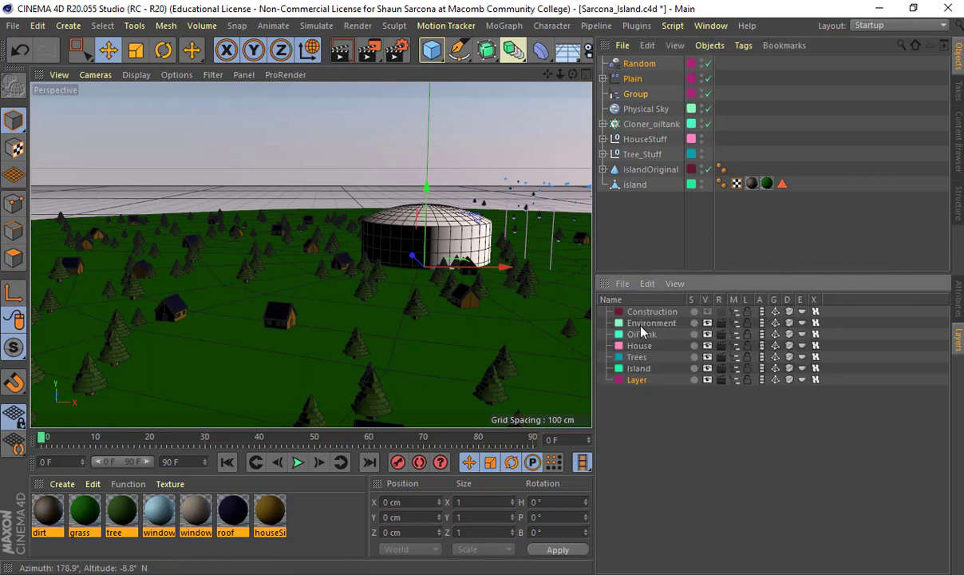
double_click(647, 382)
type("Effec")
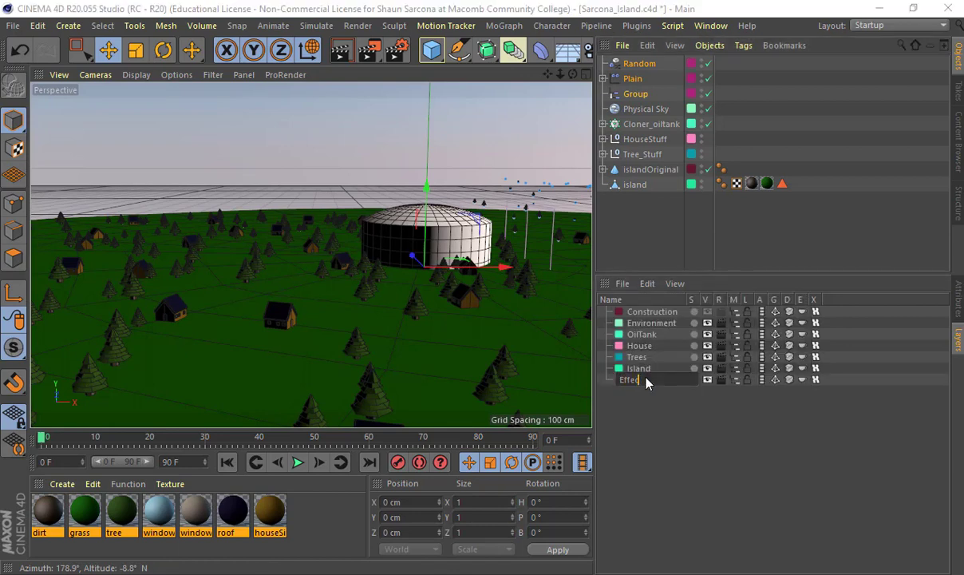
type("tors")
key("Return")
scroll(411, 301, "down", 6)
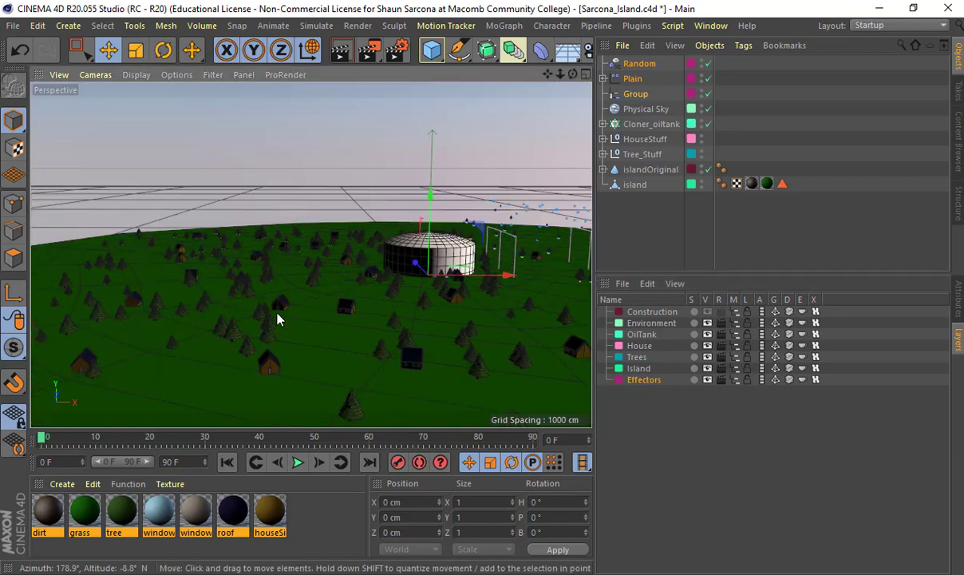
left_click(312, 151)
scroll(312, 152, "down", 5)
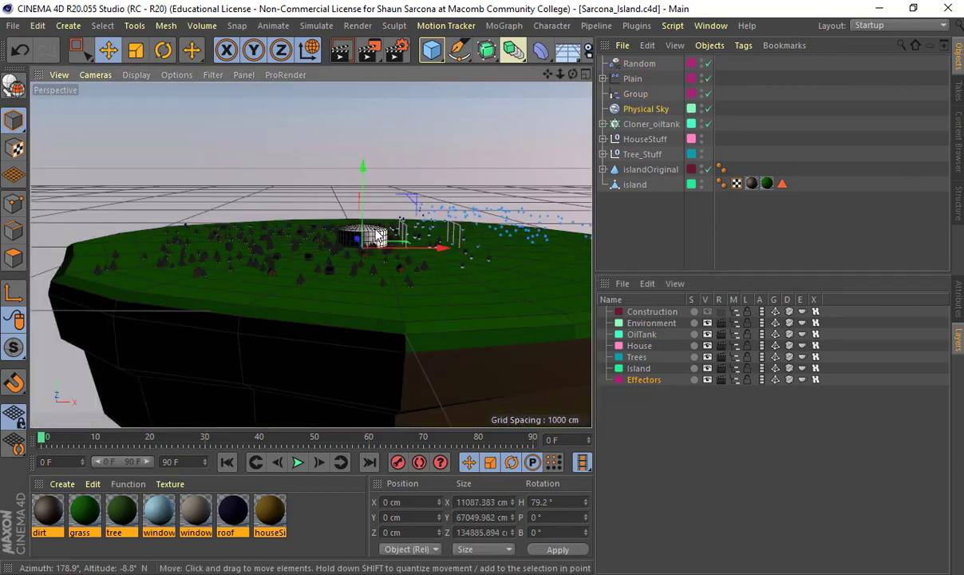